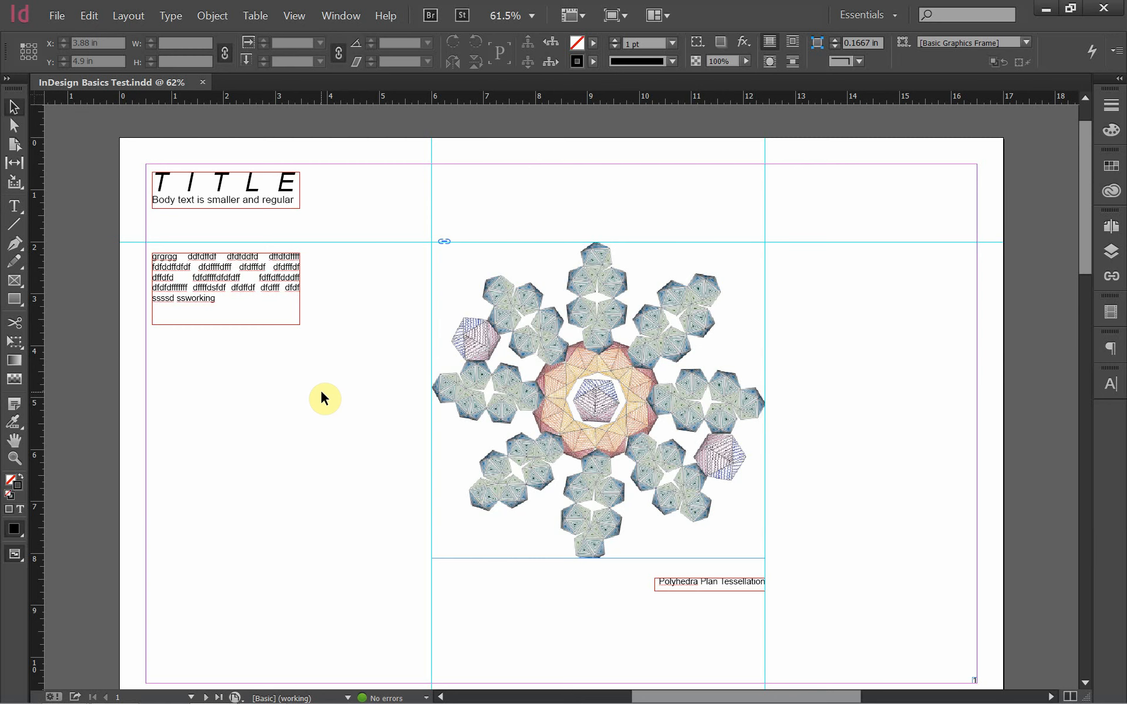
Look through the three pages of the InDesign Basics Test document and return to page 1.
scroll(321, 391, down, 10)
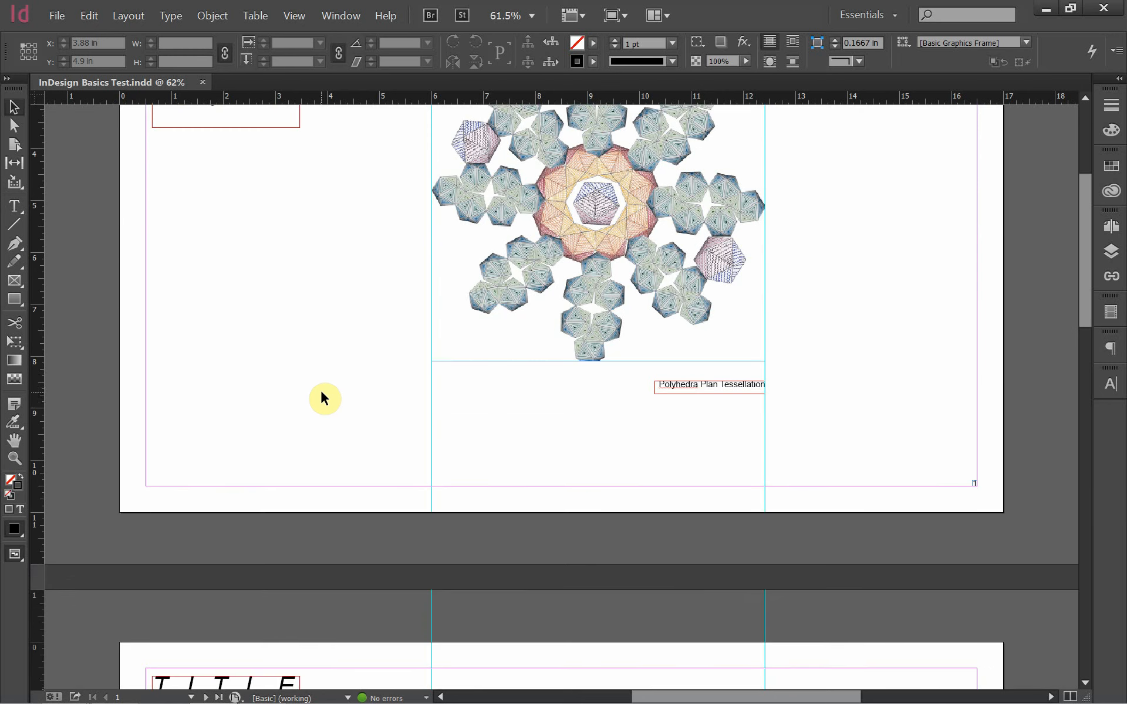
scroll(321, 391, down, 15)
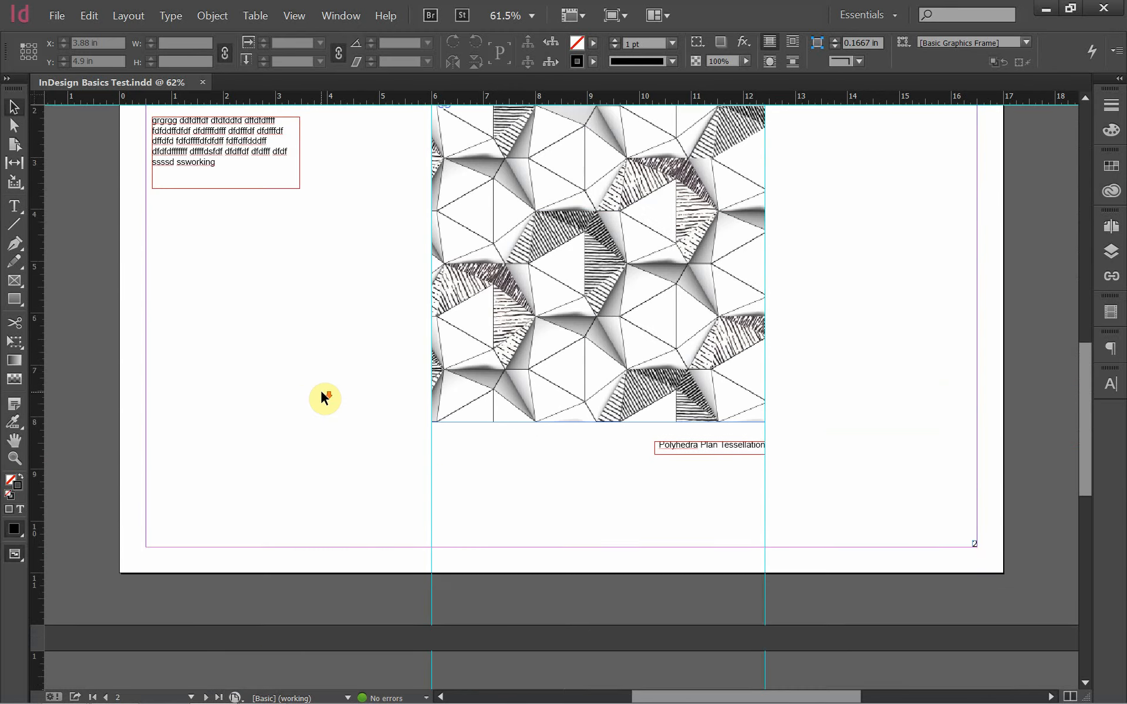
scroll(322, 391, down, 7)
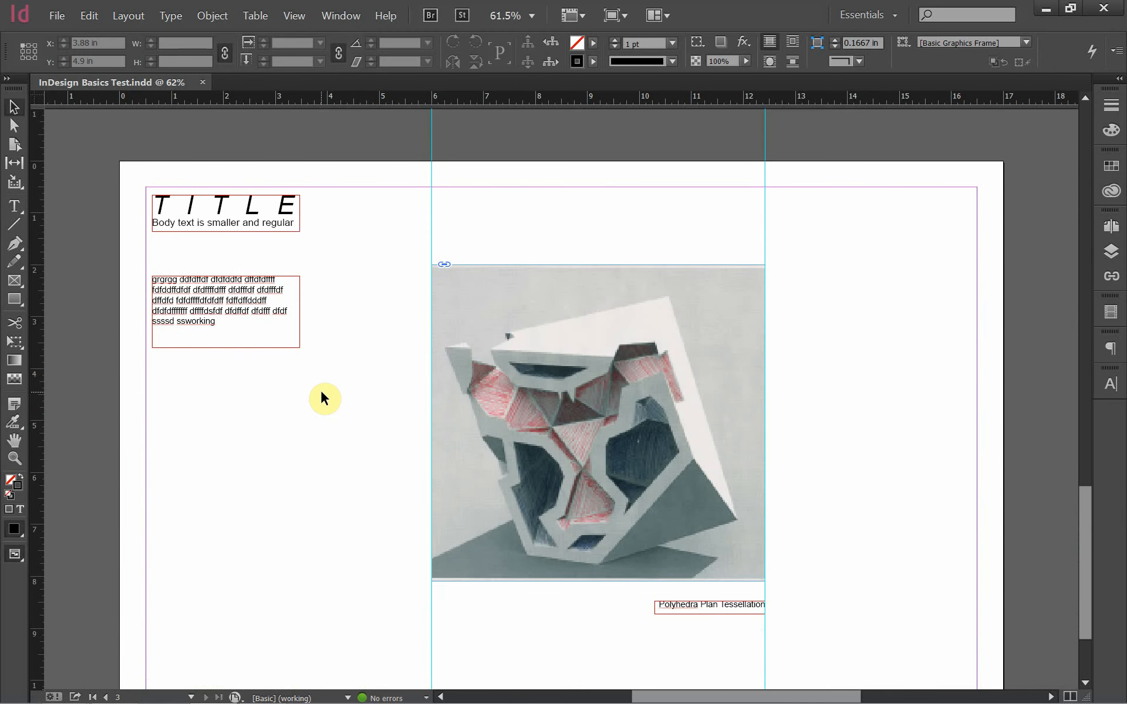
scroll(322, 391, up, 8)
scroll(322, 391, up, 20)
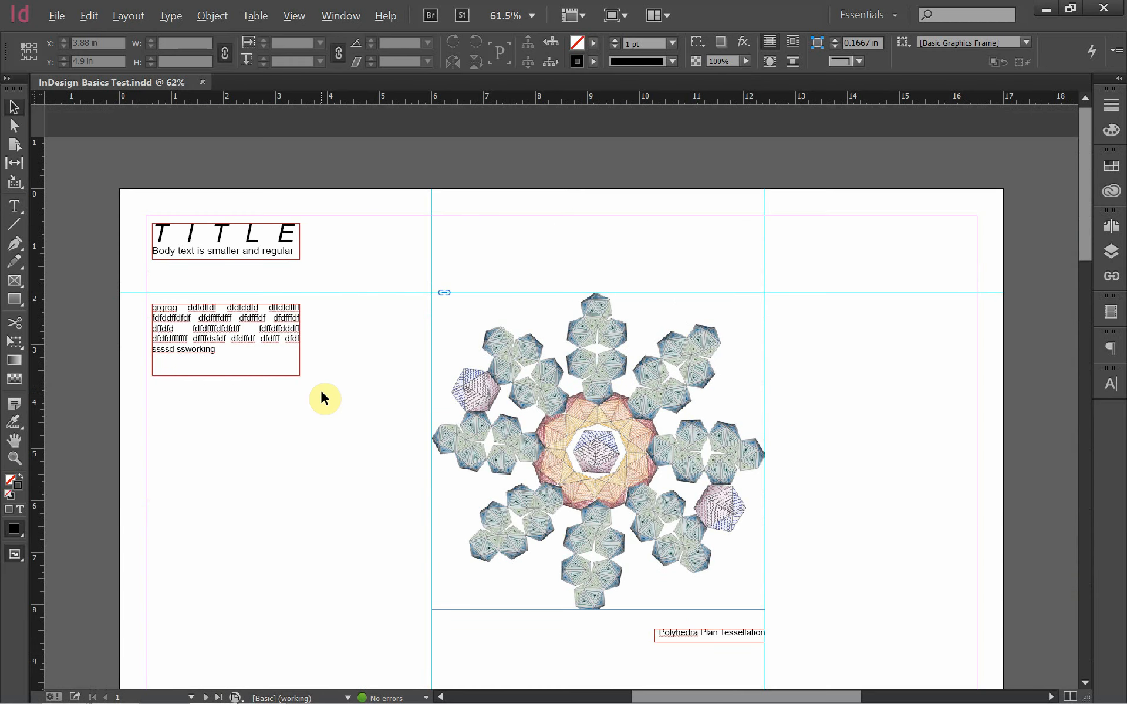
Switch to the InDesign Basics Outline in OpenOffice Writer and review its topics from Interface to Page Numbers, highlighting each in turn.
key(alt+Tab)
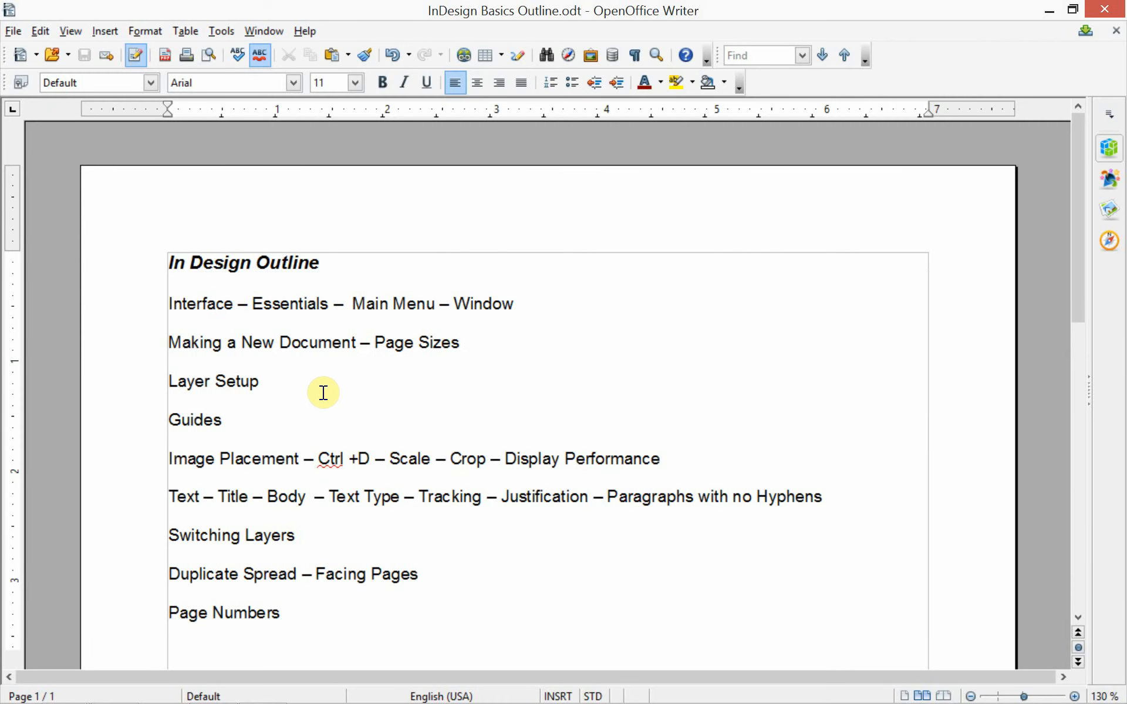
drag(529, 304, 156, 311)
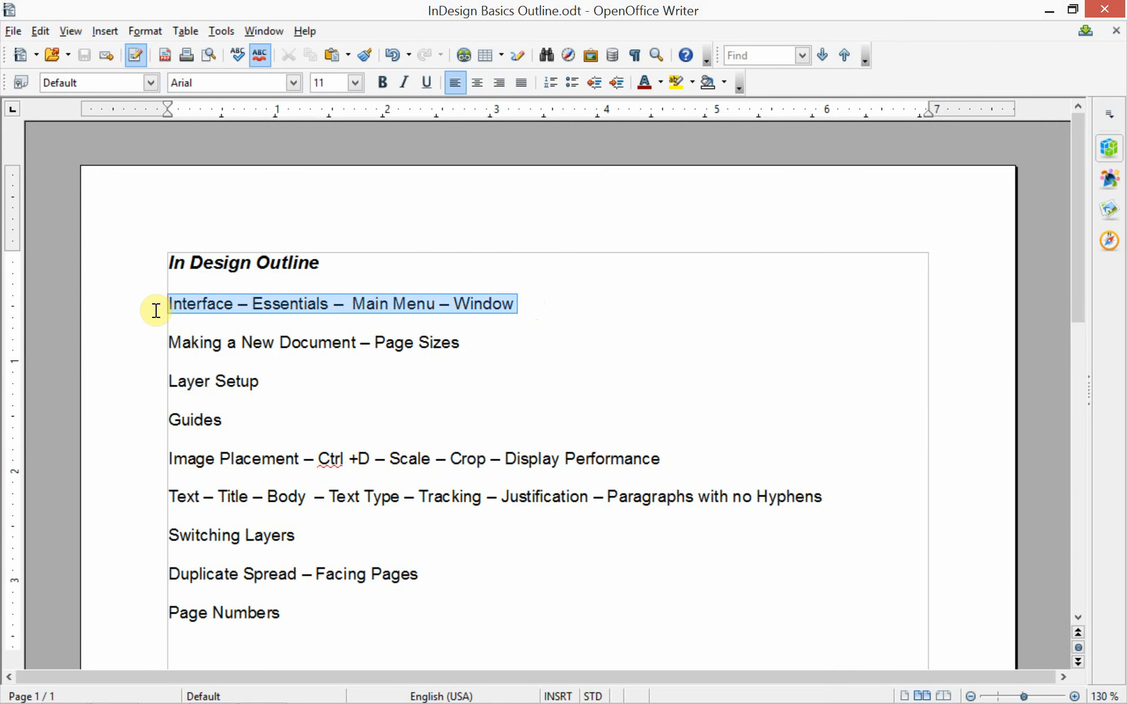
drag(461, 344, 123, 346)
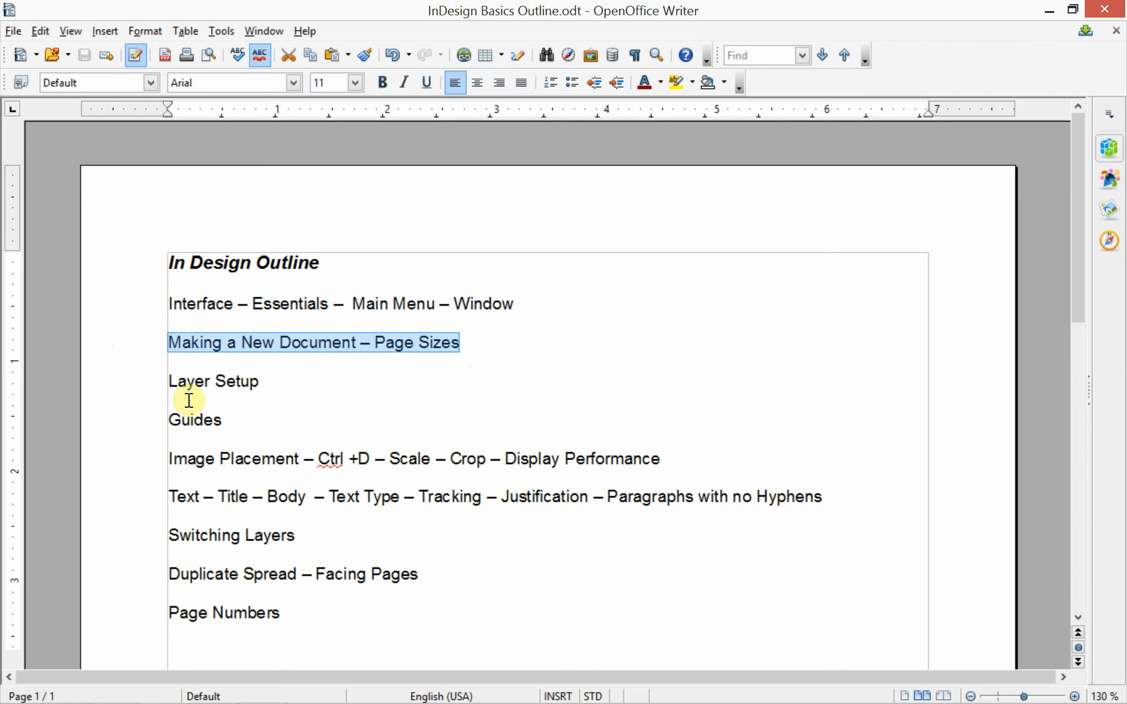
drag(269, 385, 168, 385)
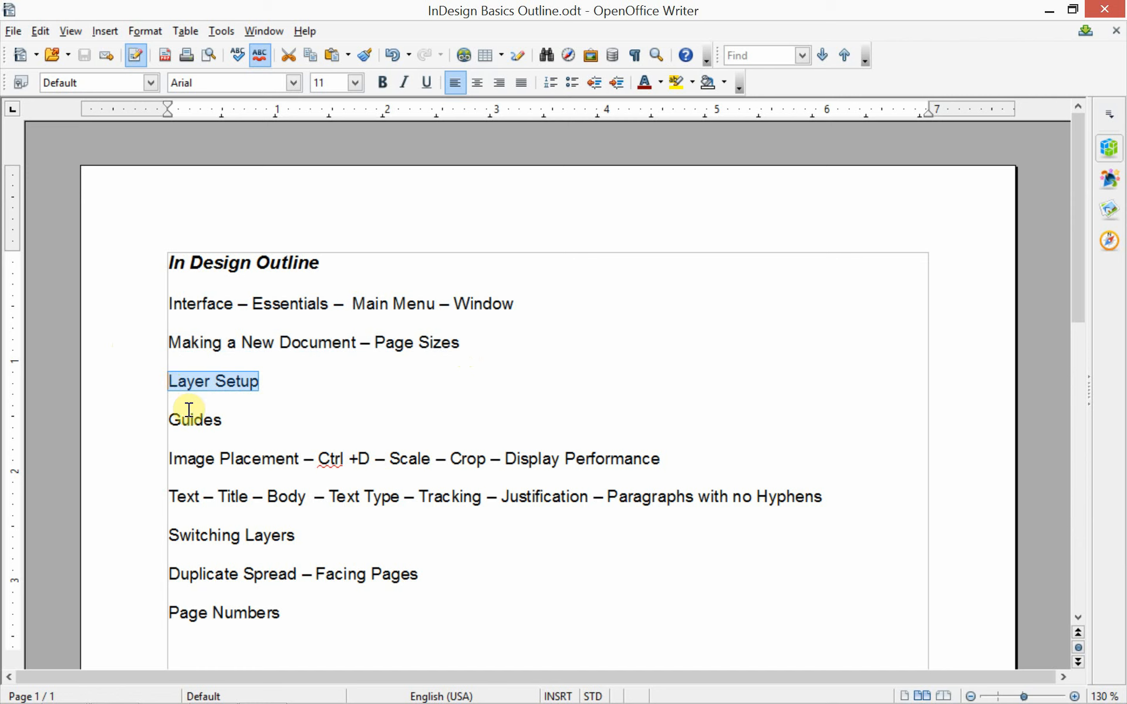
drag(223, 421, 166, 422)
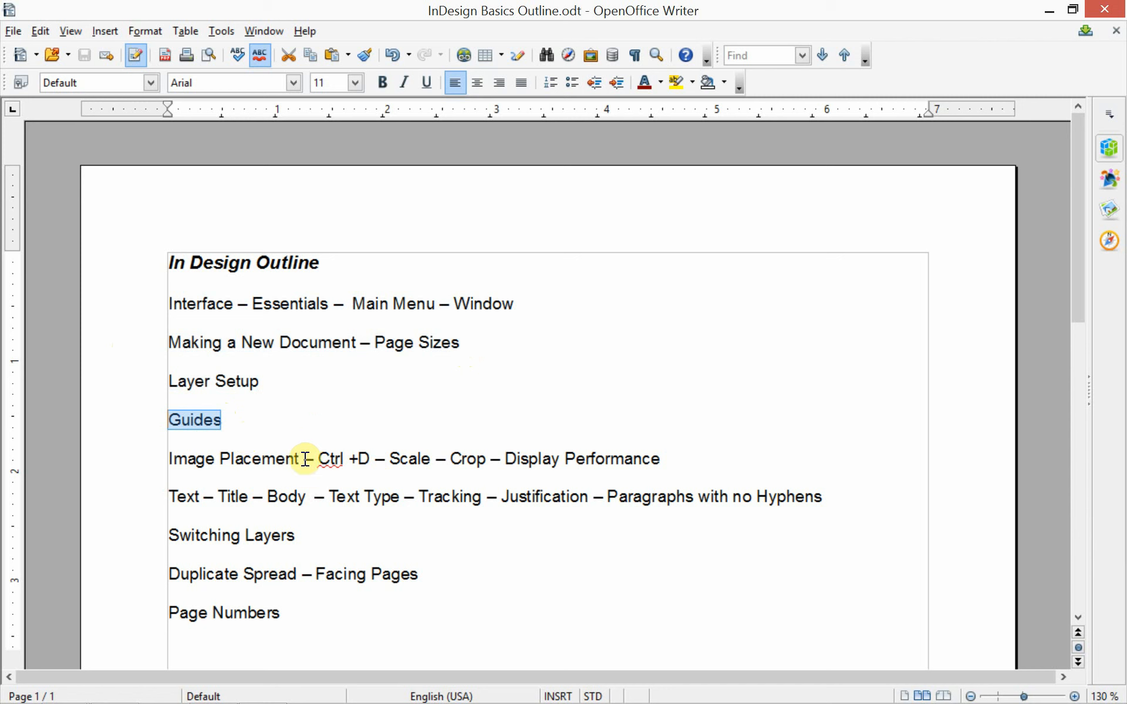
drag(303, 459, 151, 458)
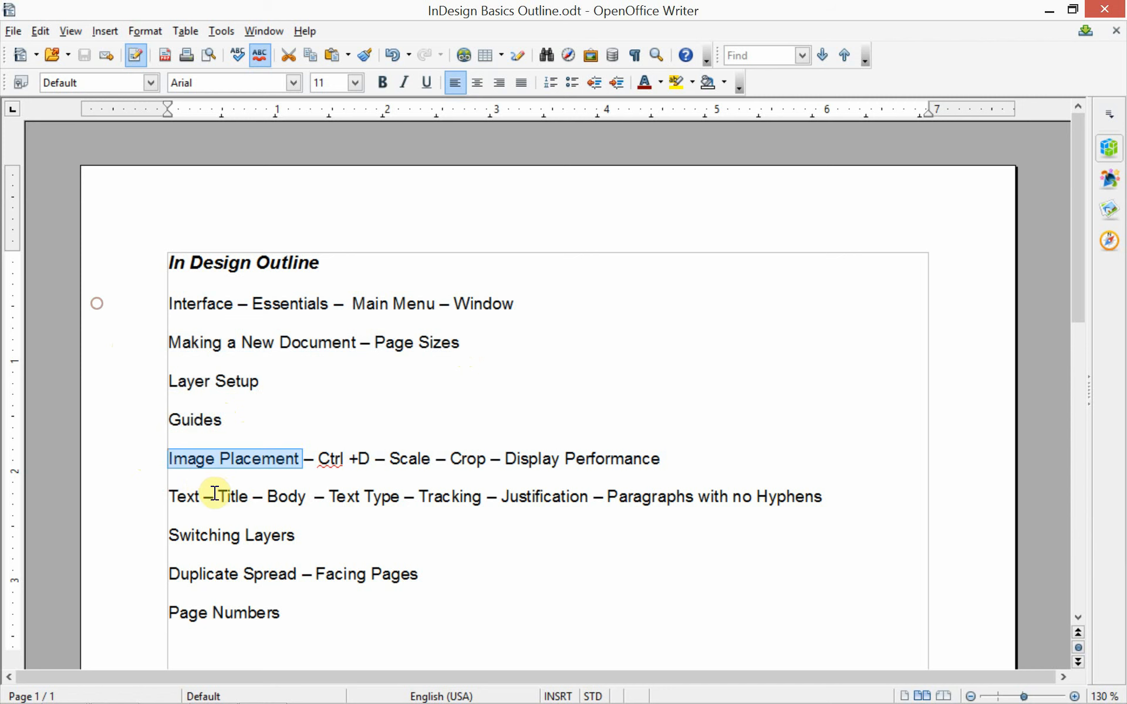
drag(214, 493, 156, 493)
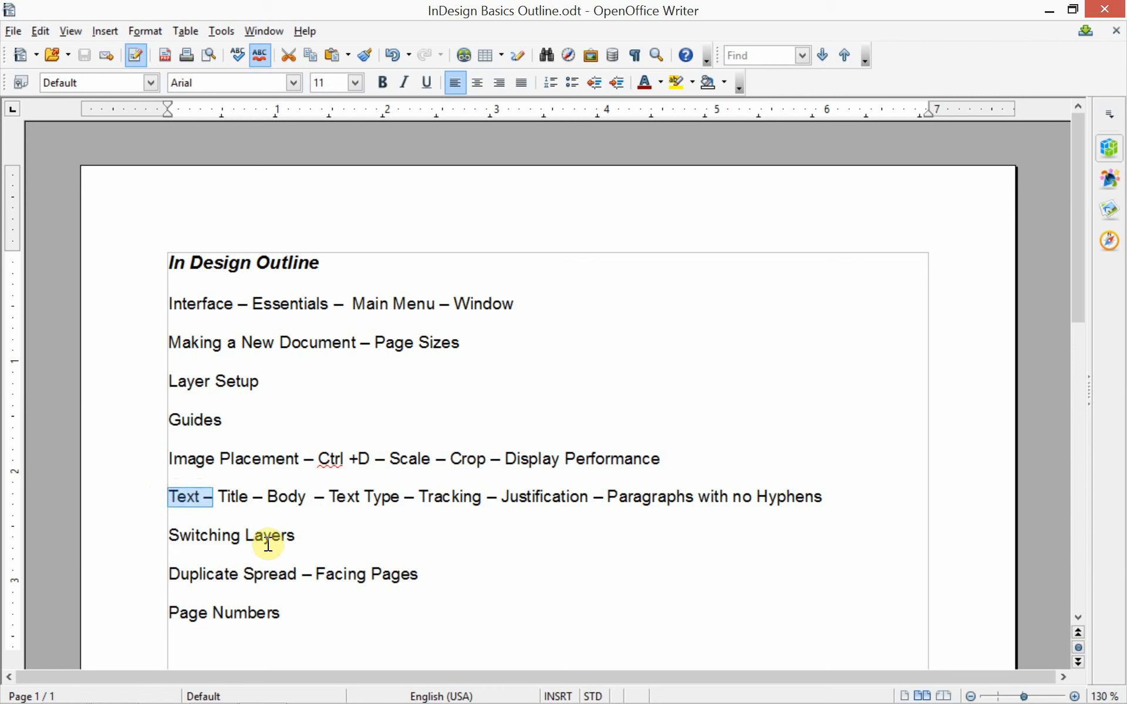
drag(297, 536, 167, 539)
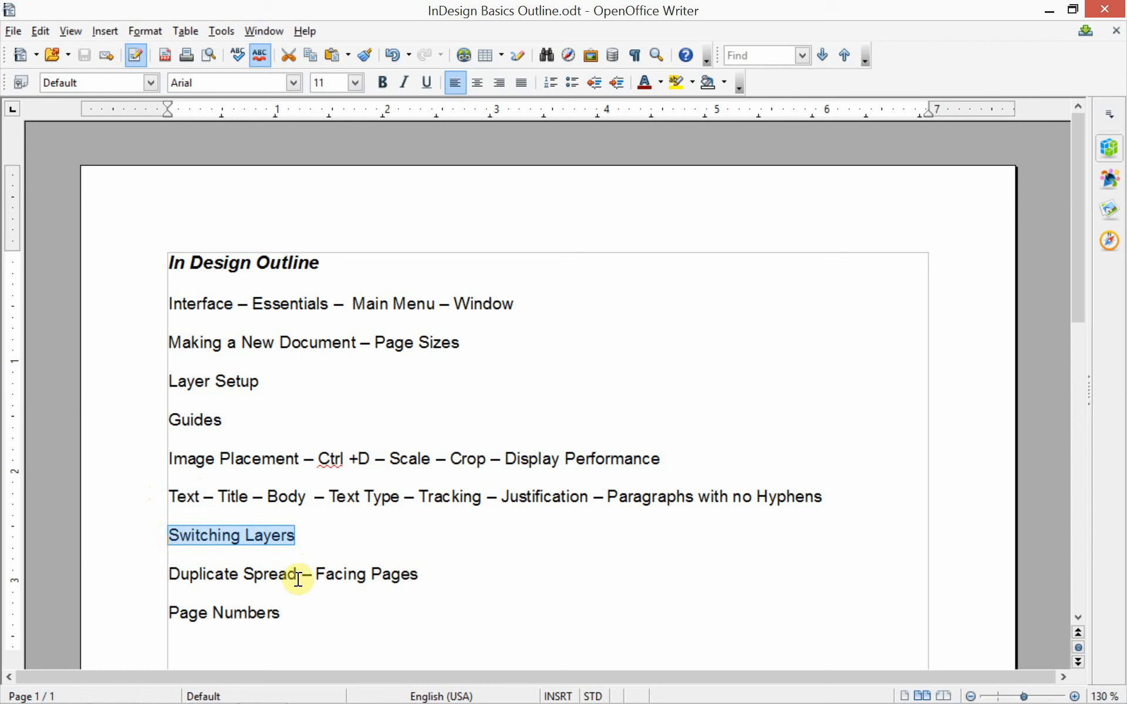
drag(297, 576, 130, 564)
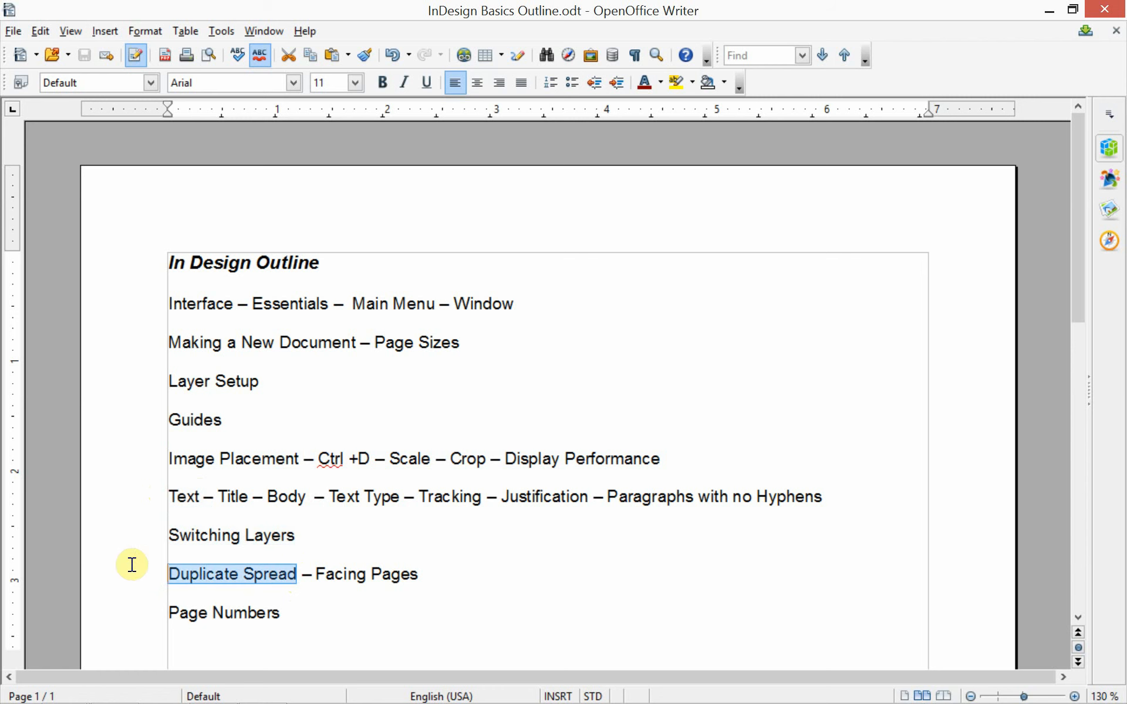
click(417, 575)
drag(416, 574, 324, 565)
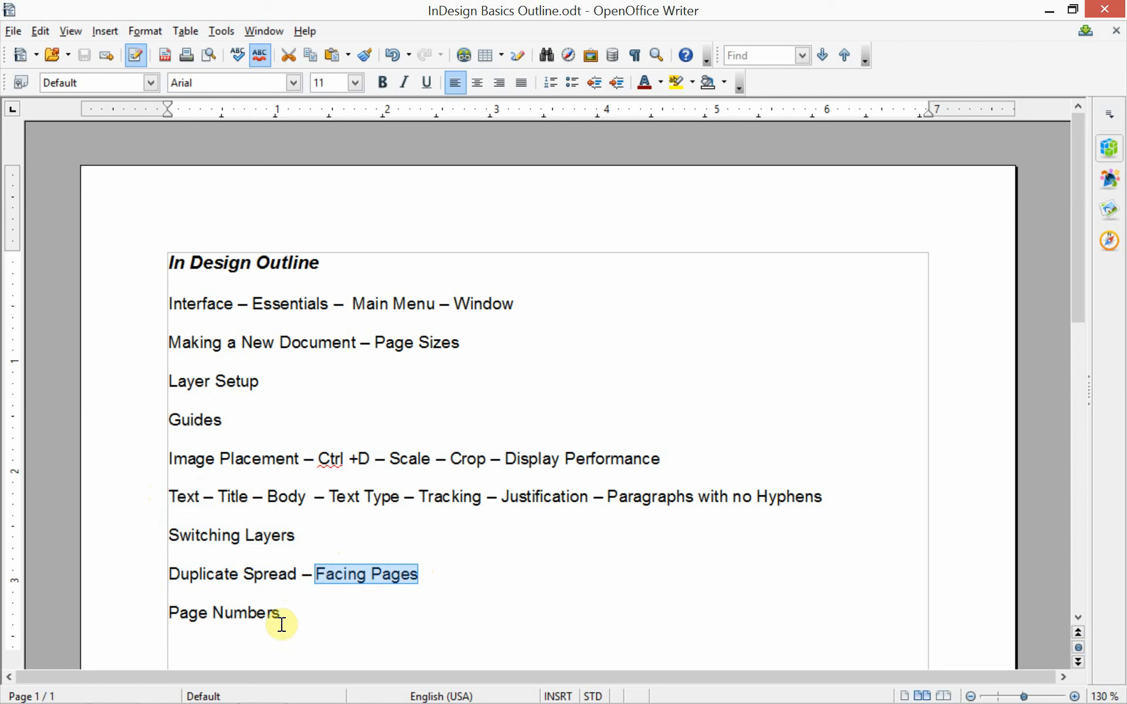
drag(285, 612, 161, 611)
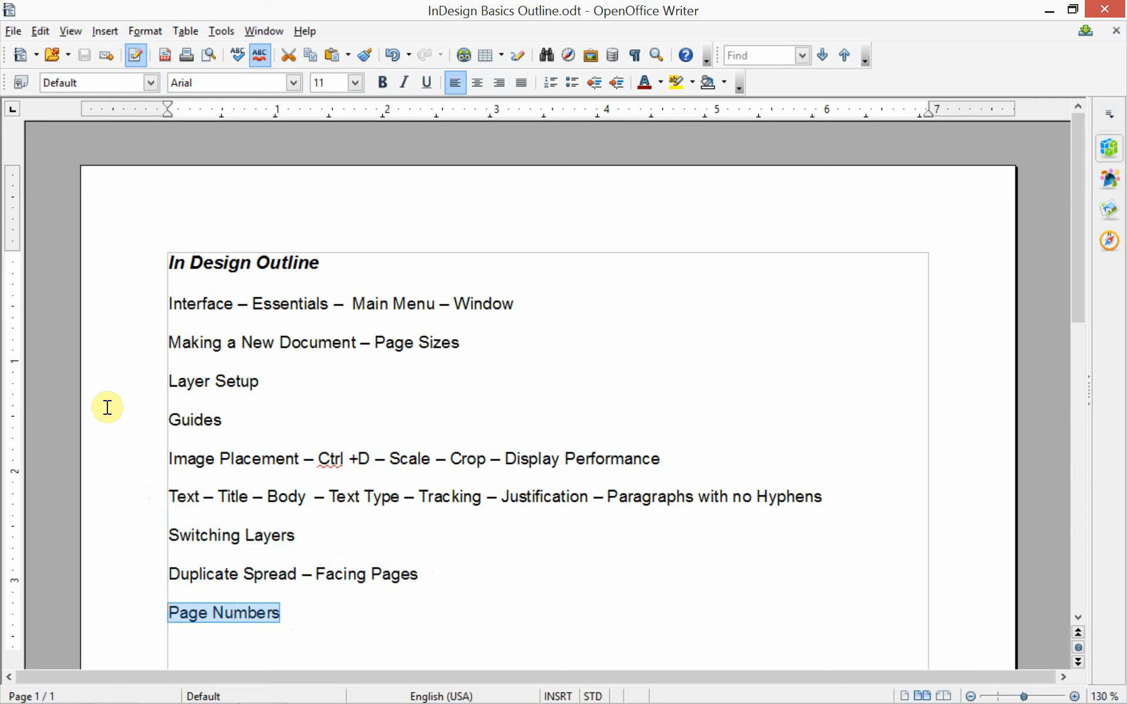
click(325, 597)
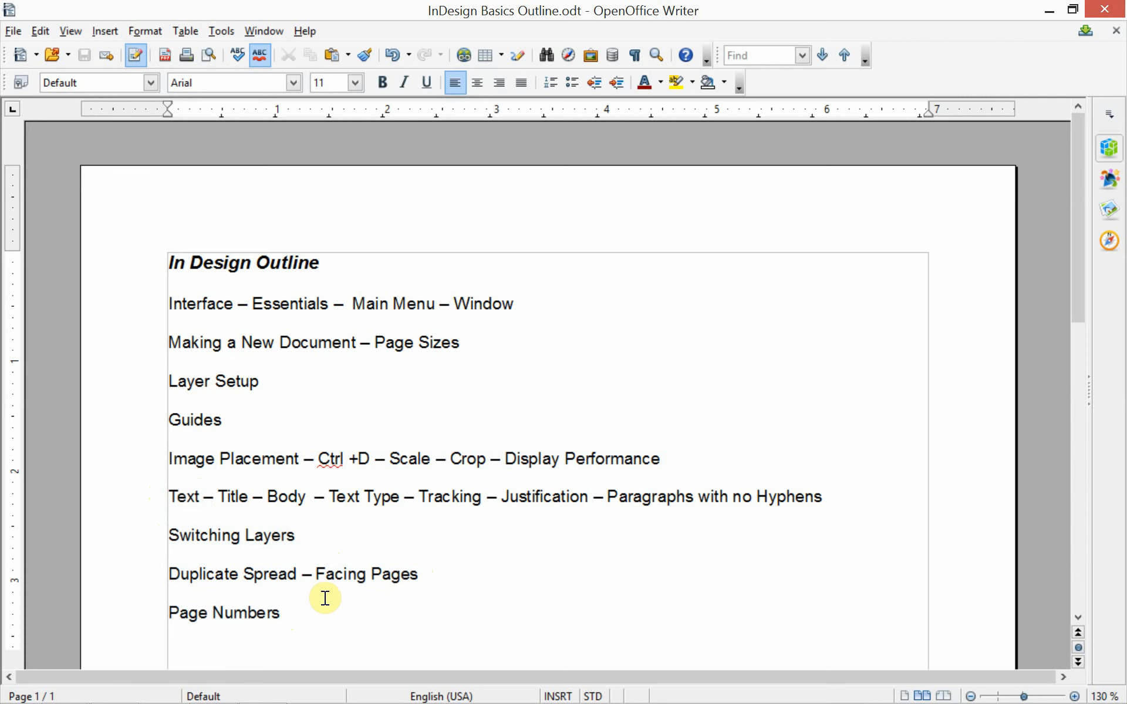
Switch to the YouTube channel in Chrome, subscribe to it and turn on all notifications.
key(alt+Tab)
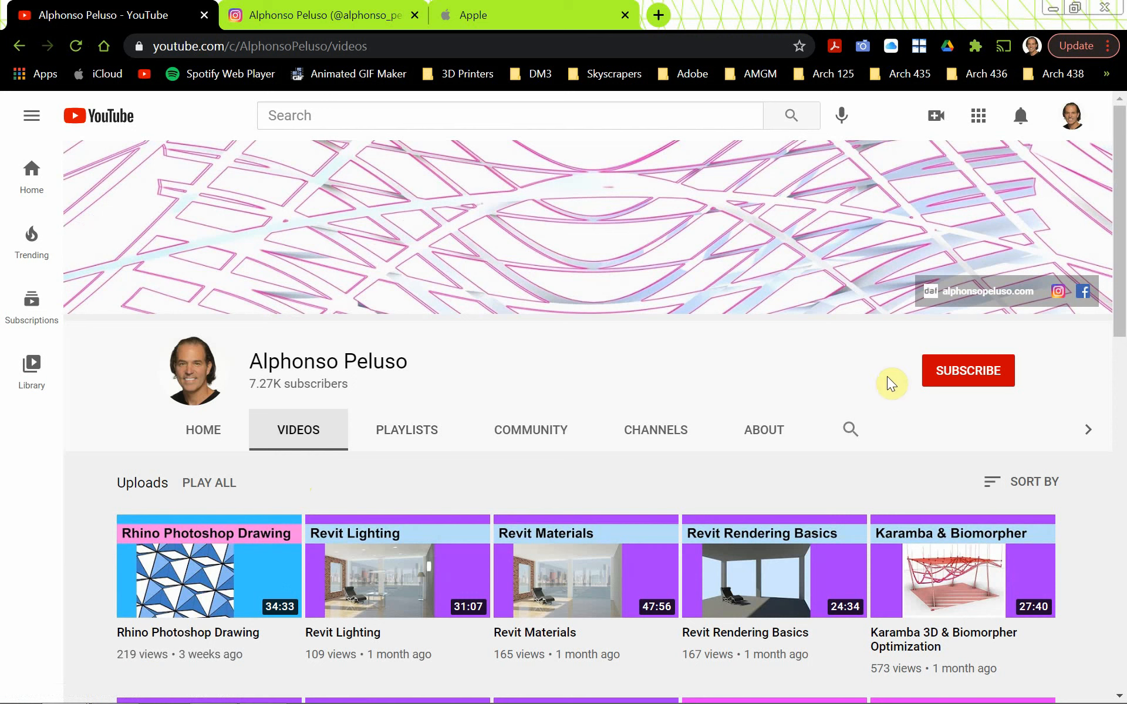
click(956, 381)
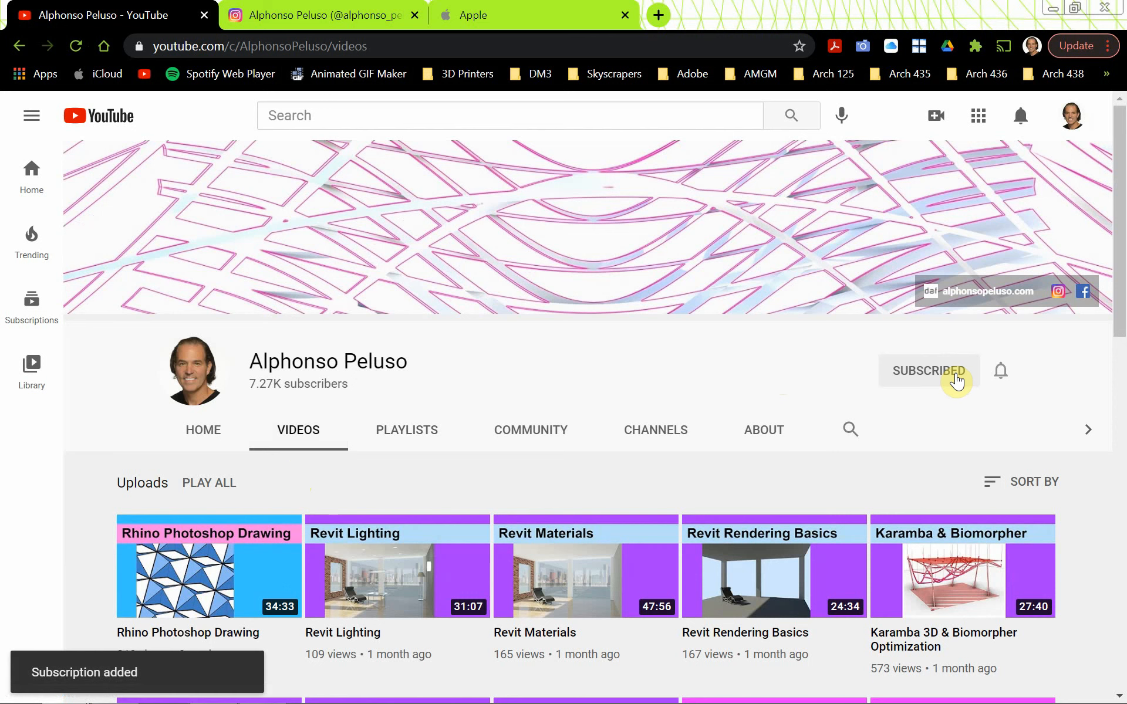
click(1001, 371)
click(933, 417)
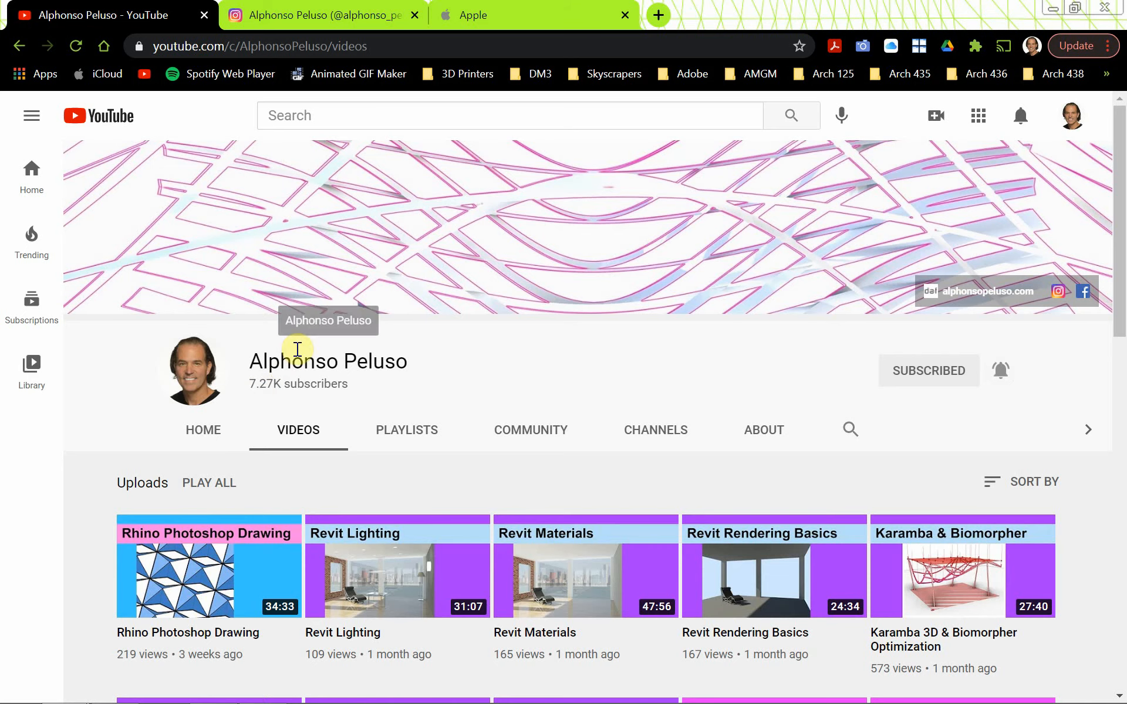
View the channel owner's Instagram profile and browse its posts, returning to the profile header.
click(312, 22)
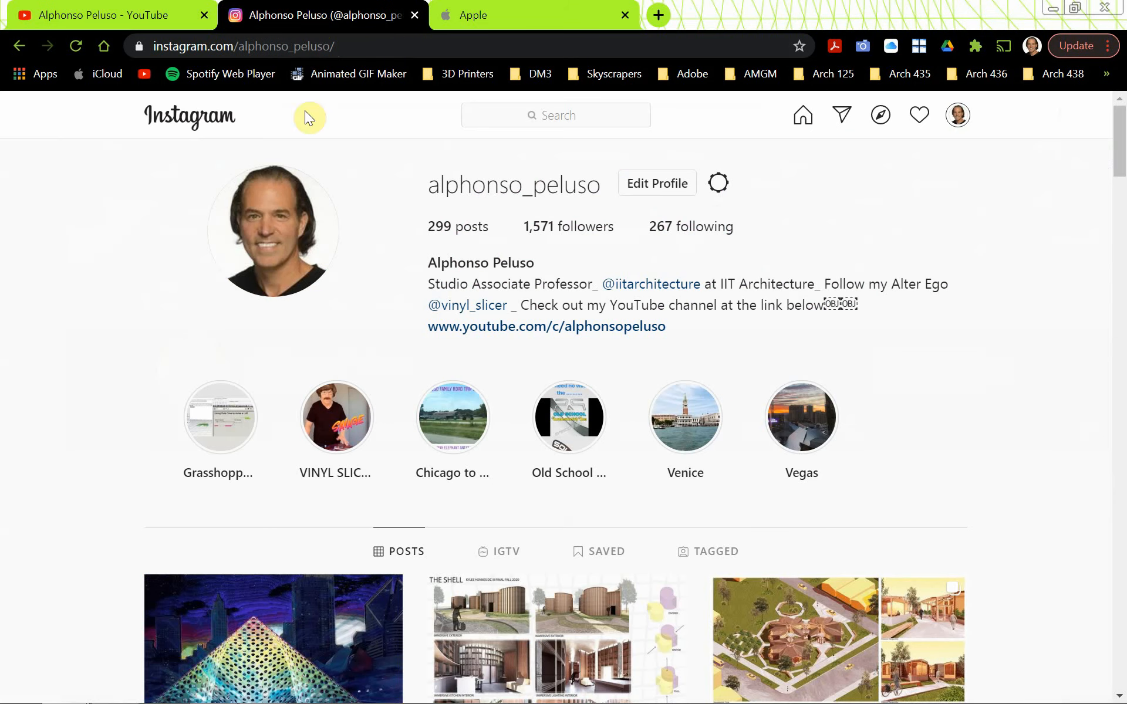
scroll(149, 385, down, 3)
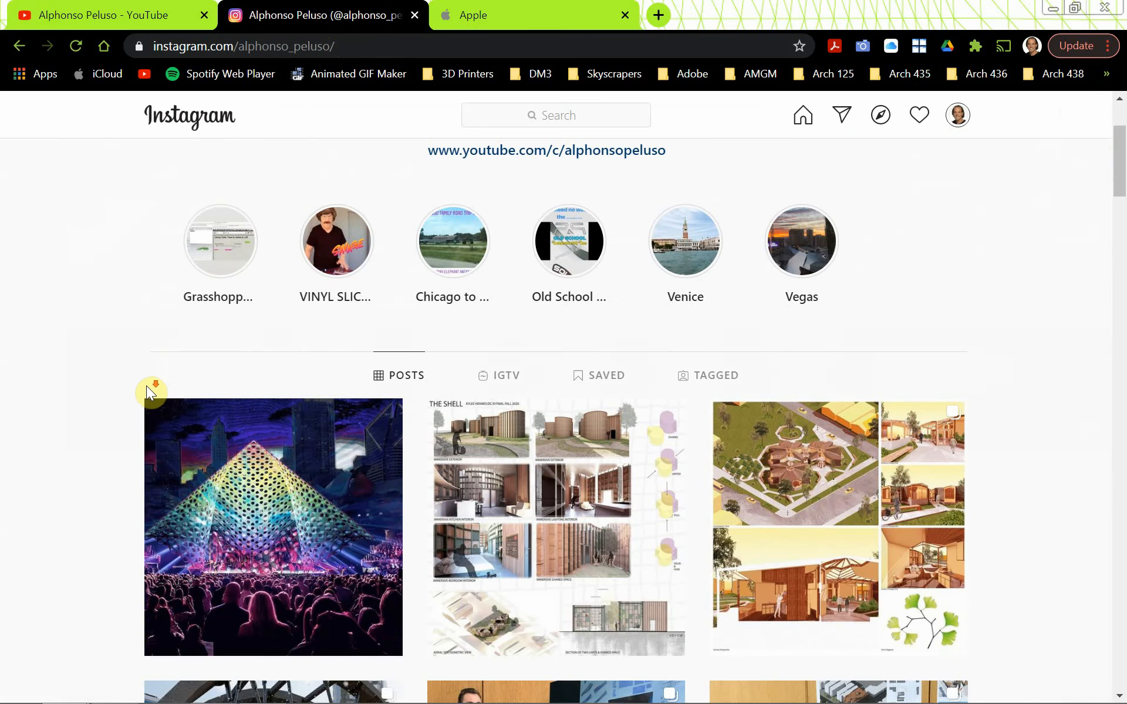
scroll(147, 388, down, 5)
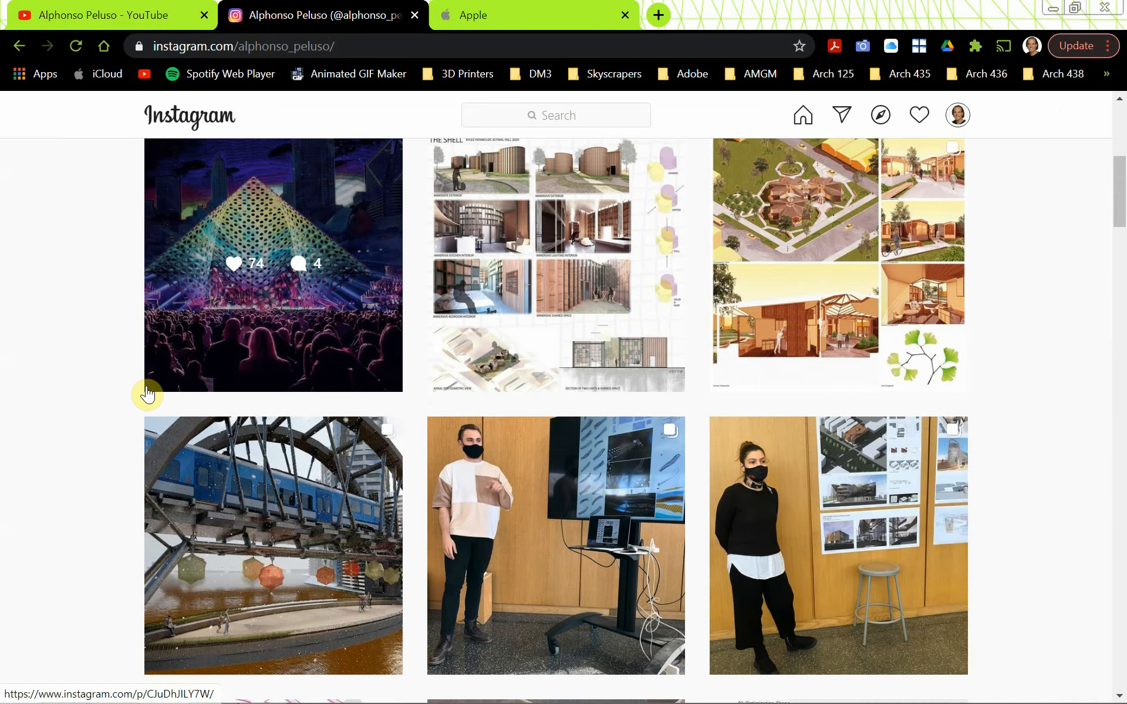
scroll(148, 394, down, 8)
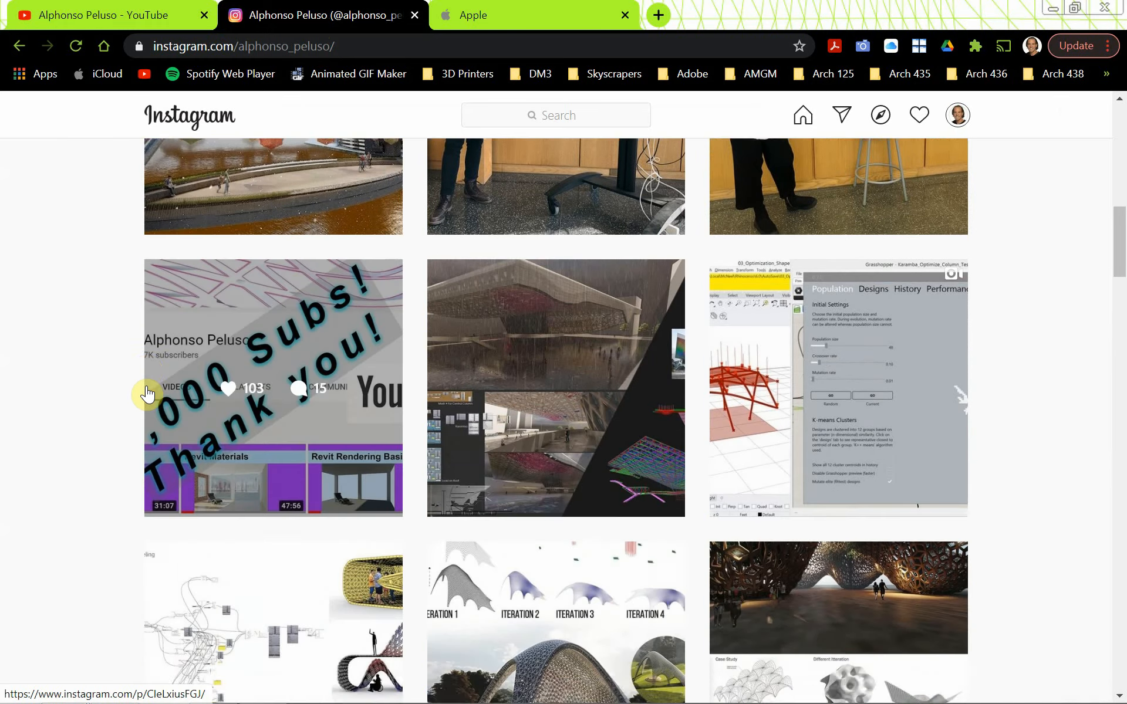
scroll(148, 393, up, 9)
scroll(148, 393, up, 6)
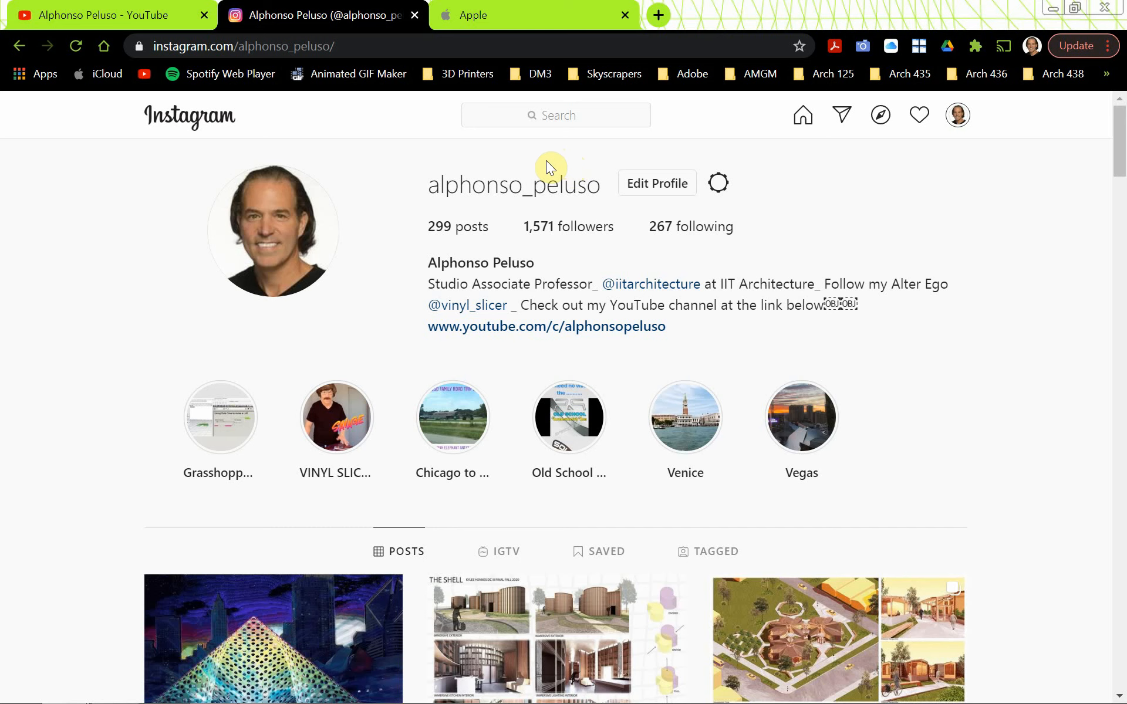
Examine the layout of the Apple home page, from the iPhone 12 banner down to the iPad Air section and back.
click(504, 21)
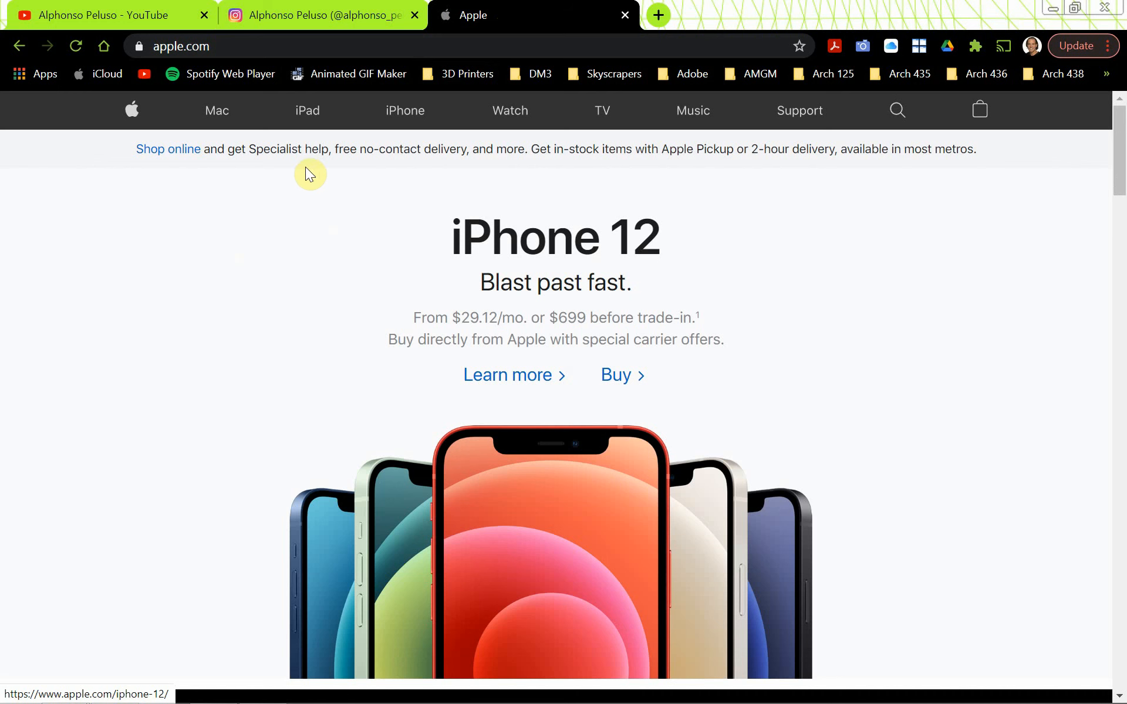
scroll(419, 311, down, 7)
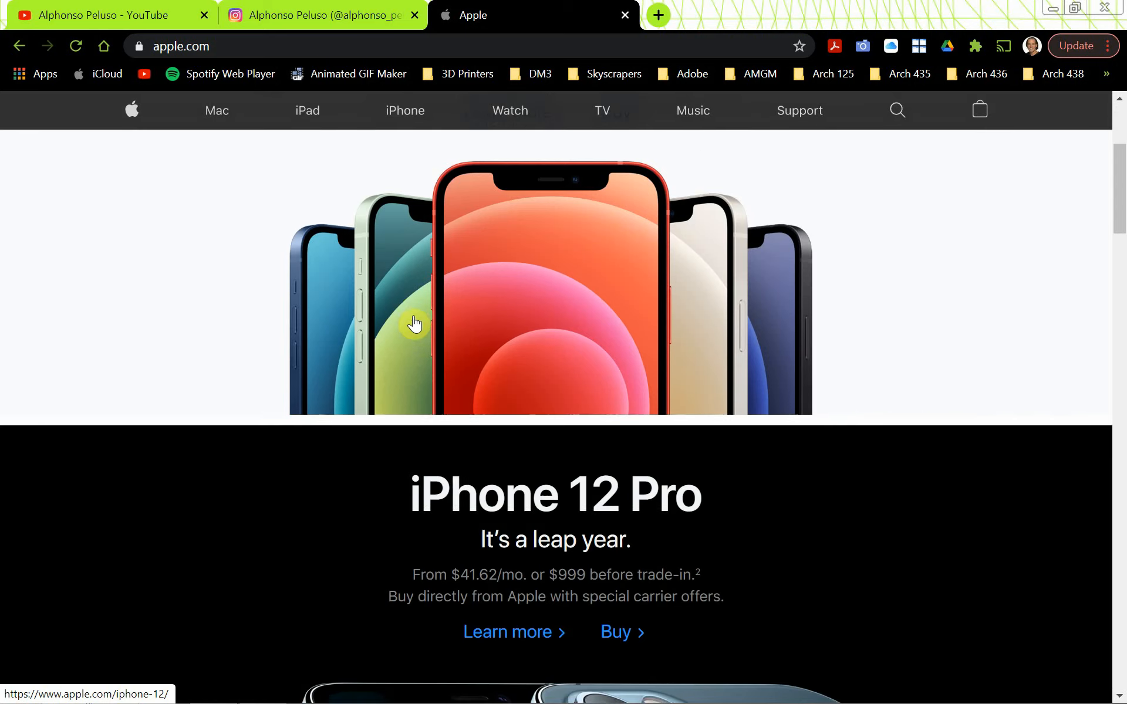
scroll(403, 336, down, 3)
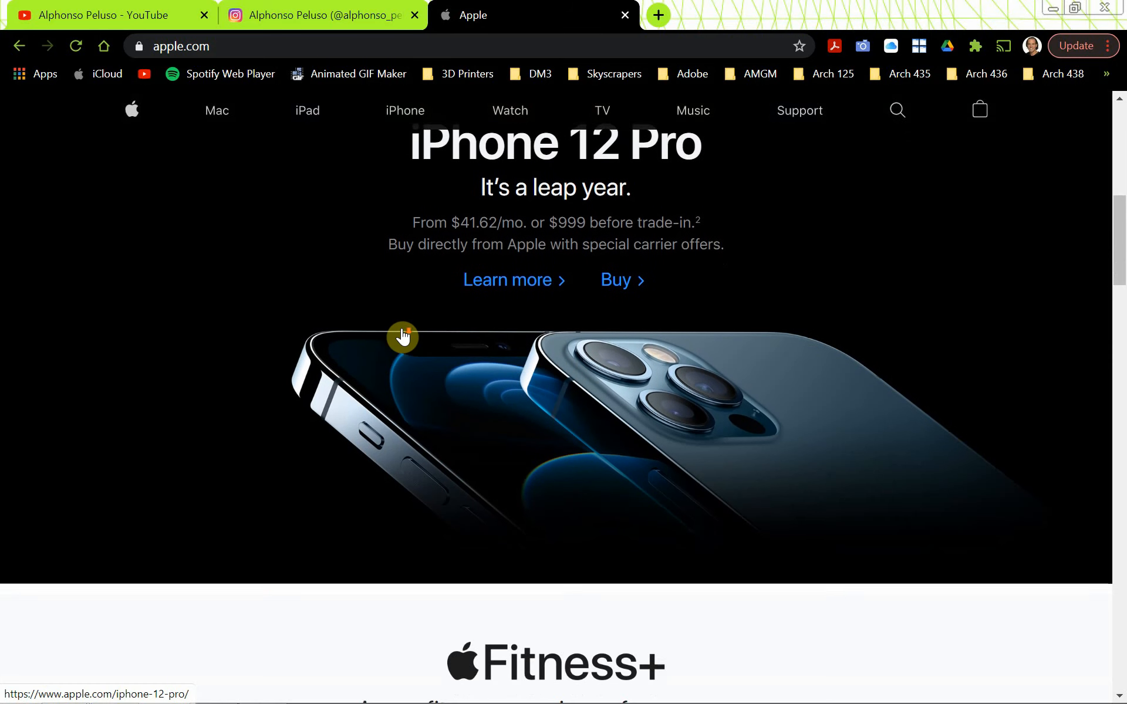
scroll(399, 338, down, 3)
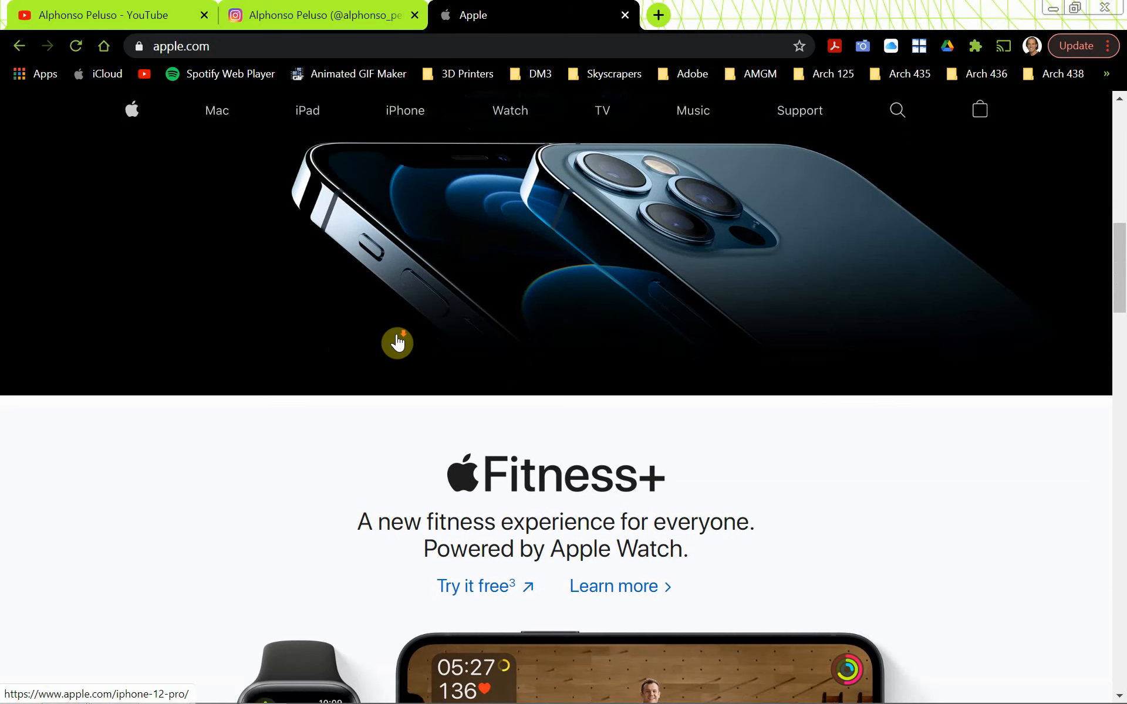
scroll(397, 342, down, 3)
scroll(397, 341, down, 3)
scroll(397, 342, down, 1)
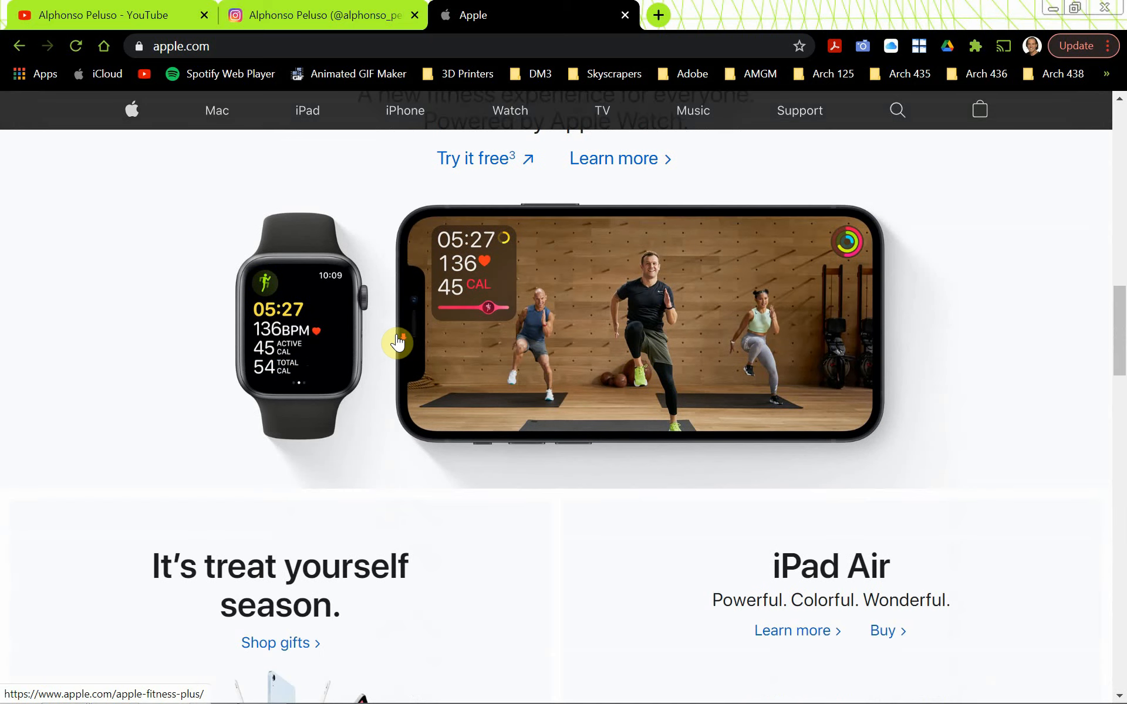
scroll(395, 343, down, 4)
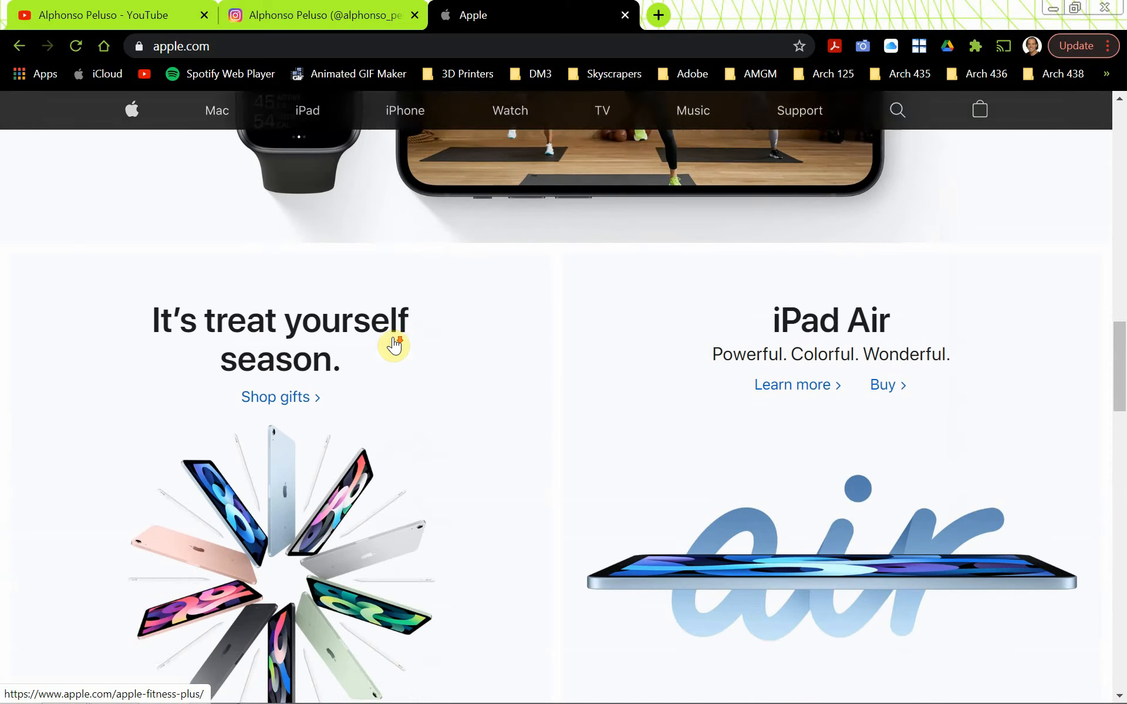
scroll(446, 411, up, 1)
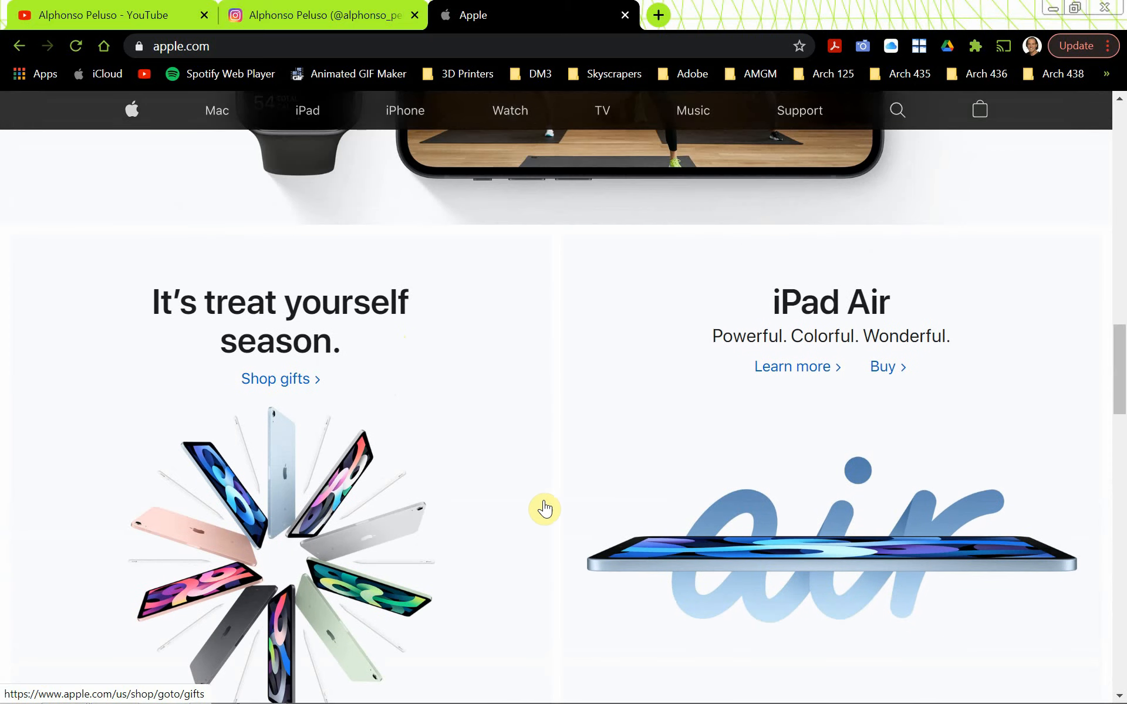
scroll(587, 513, up, 5)
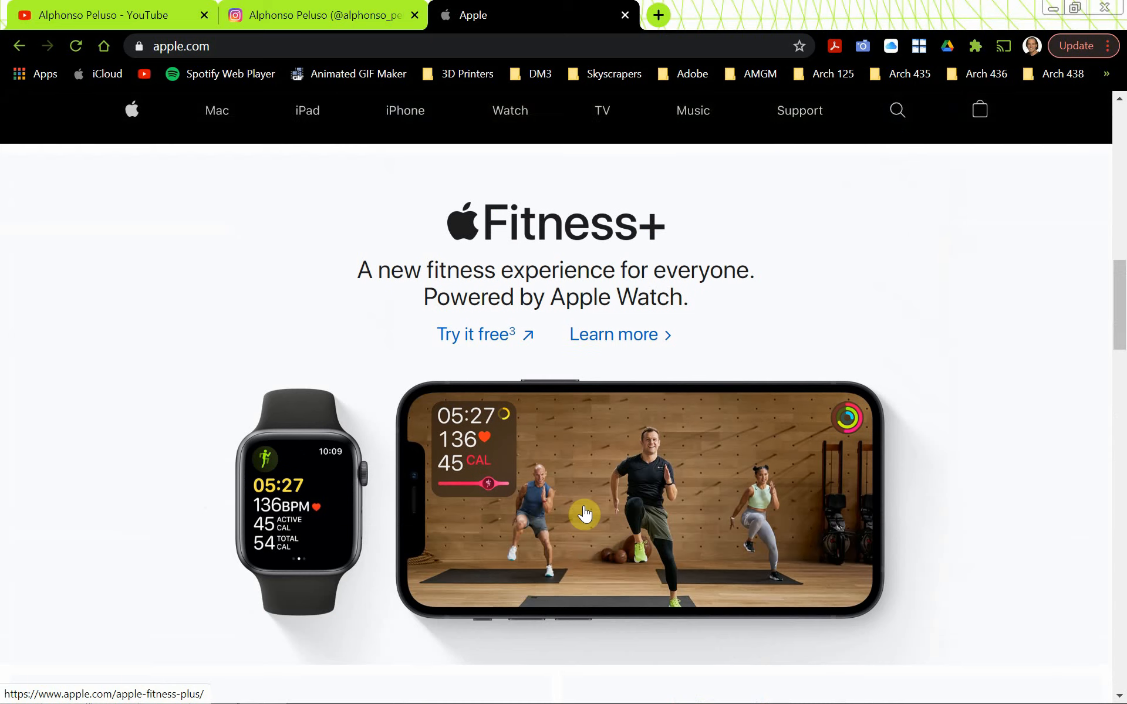
scroll(611, 450, up, 2)
scroll(565, 479, up, 13)
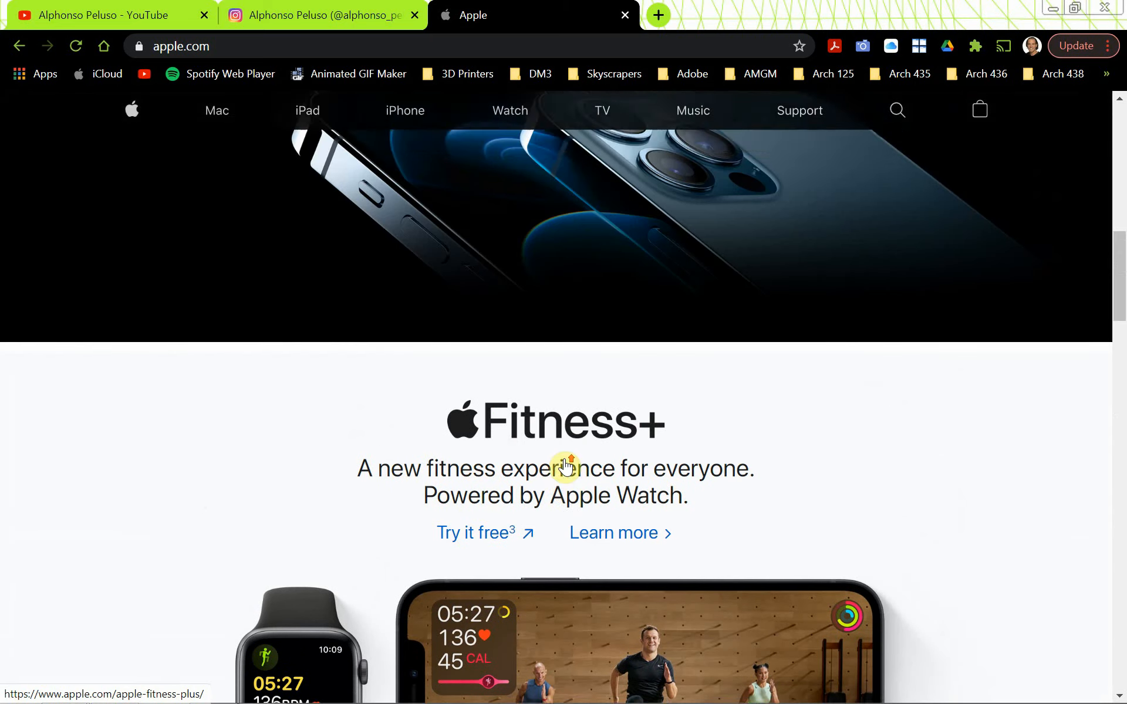
scroll(564, 468, up, 3)
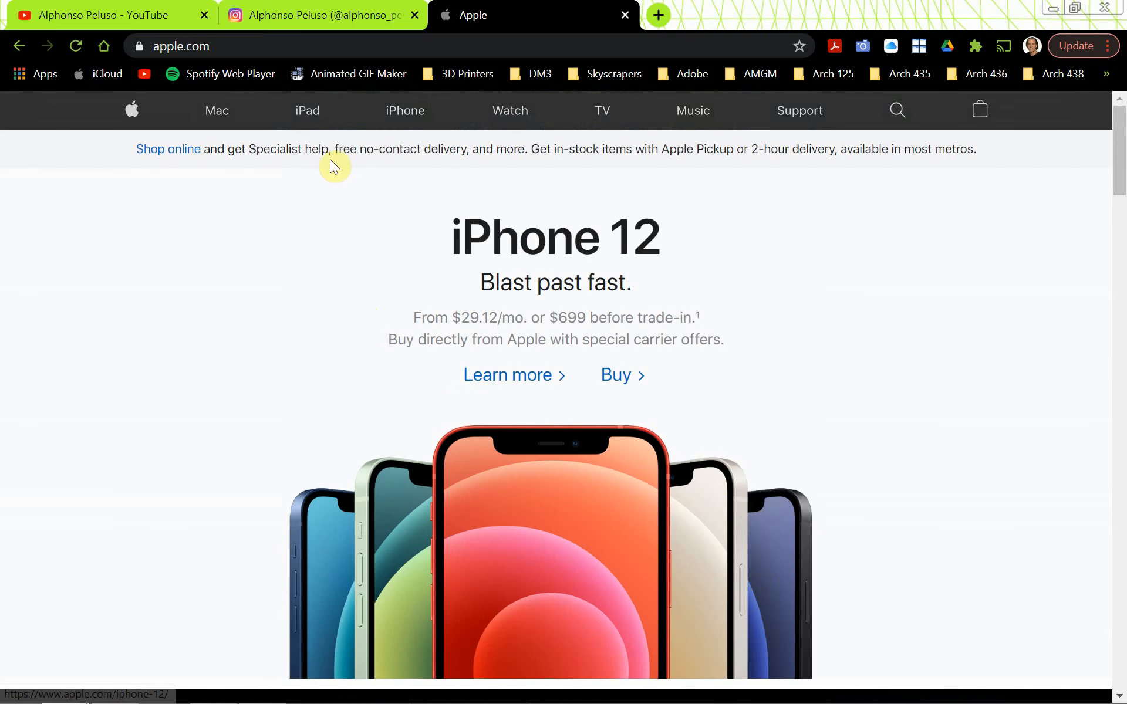
click(305, 114)
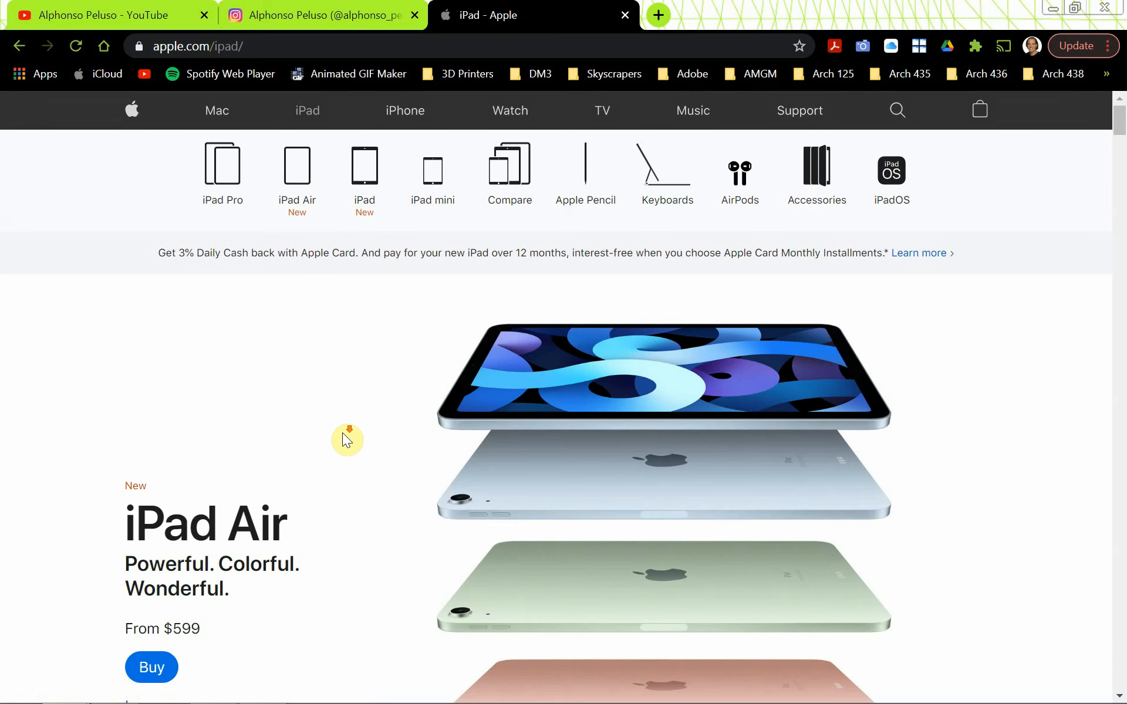
scroll(343, 432, down, 2)
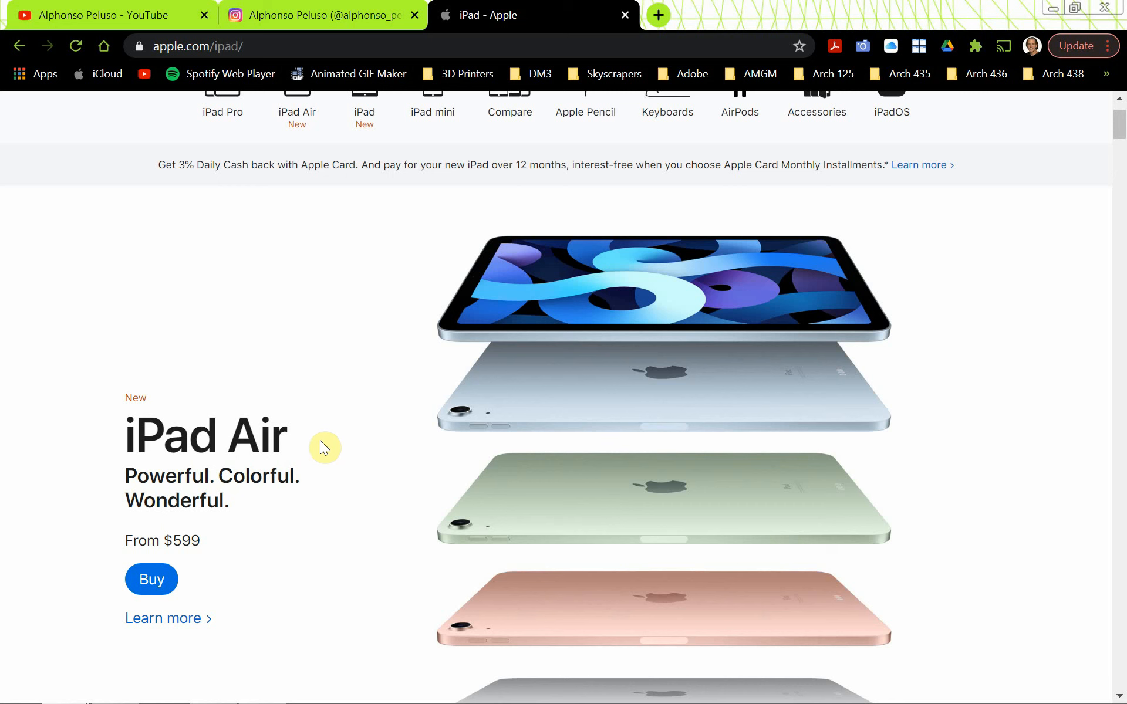
drag(285, 438, 126, 421)
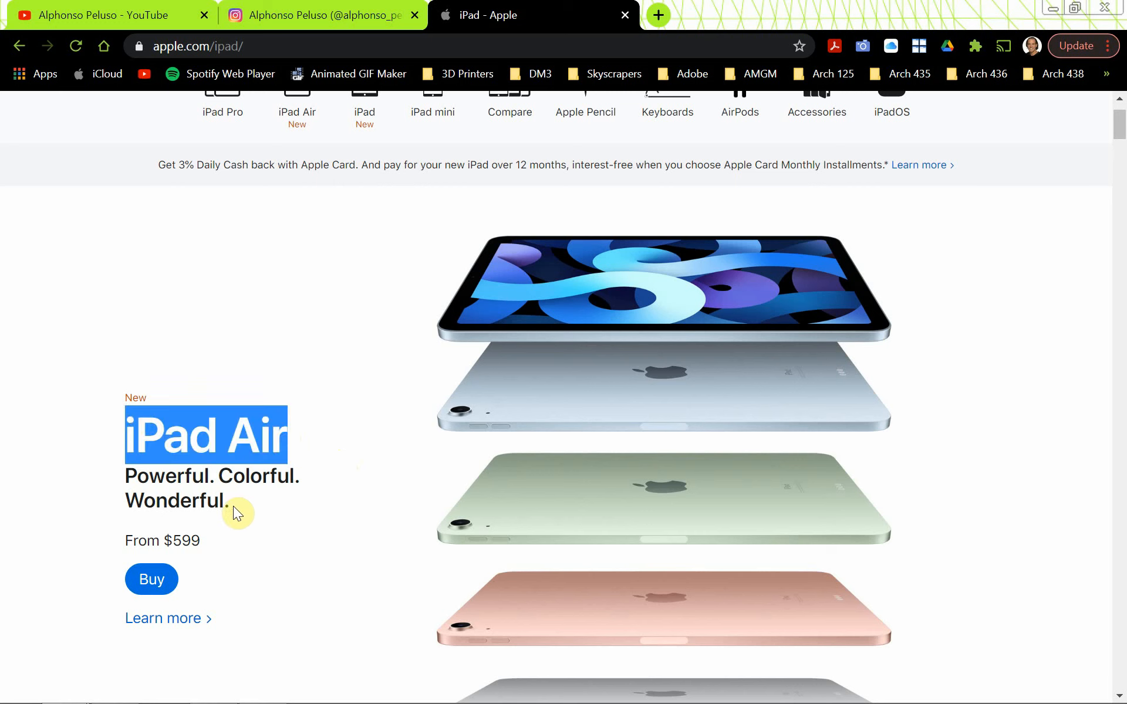
drag(234, 506, 131, 475)
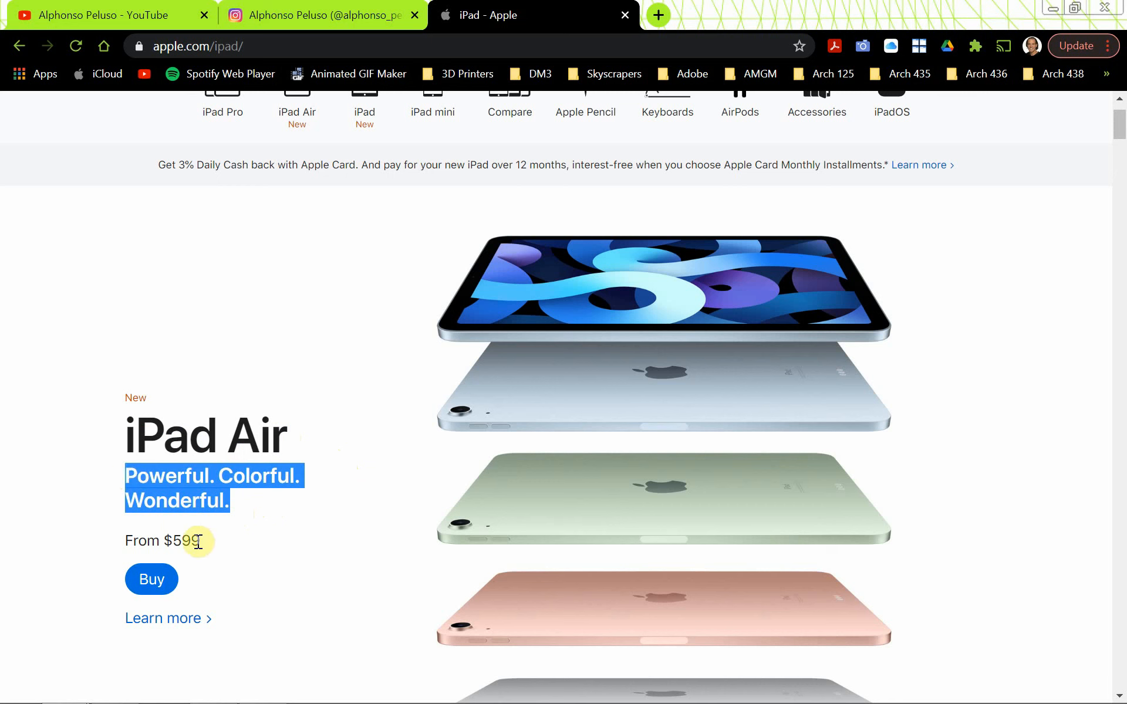
drag(202, 540, 124, 534)
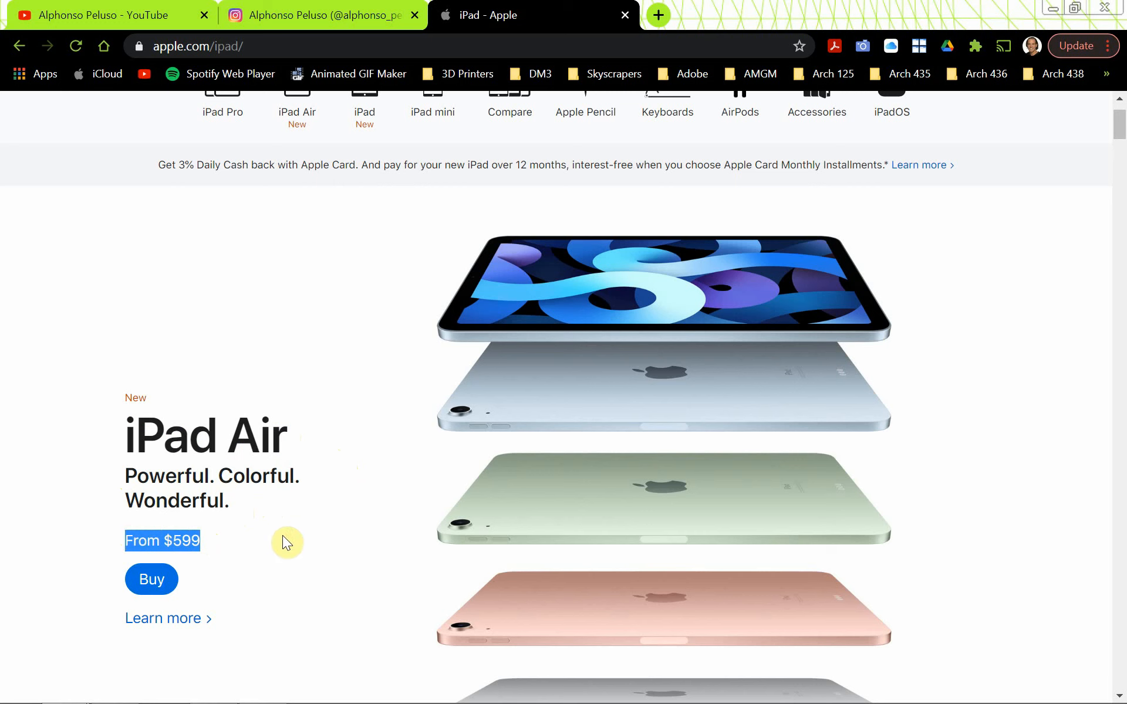
click(248, 572)
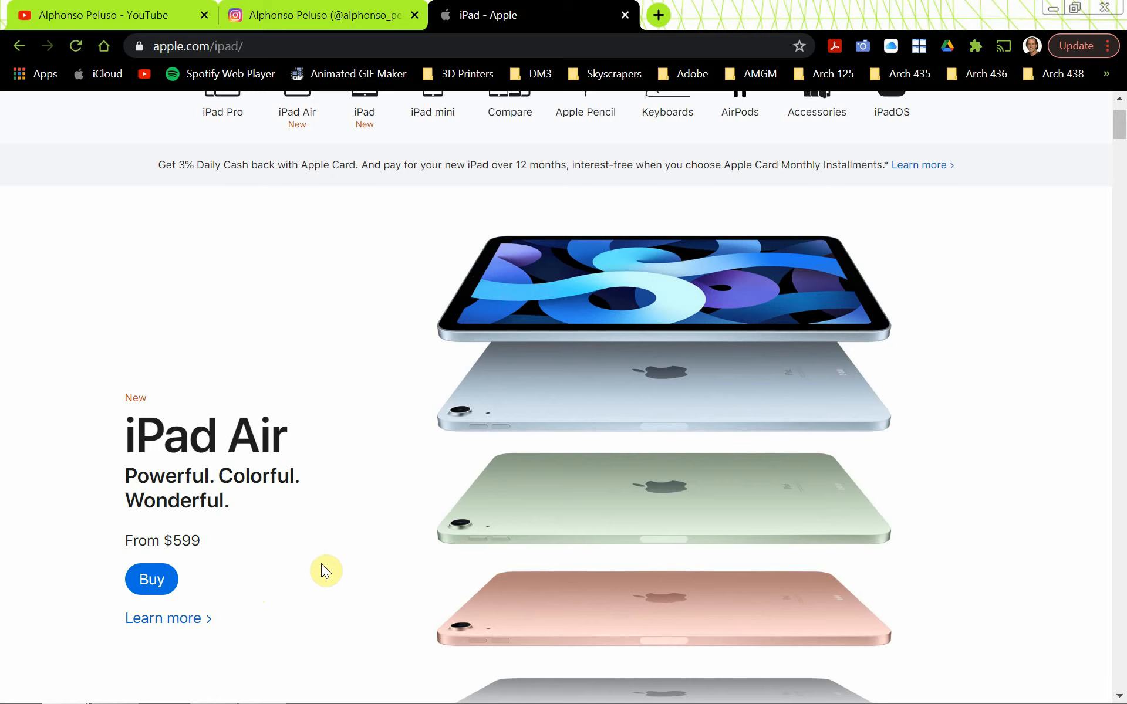
Examine the iPad page layout from the iPad Air section down to "Find the right iPad for you" and back up.
scroll(321, 564, down, 3)
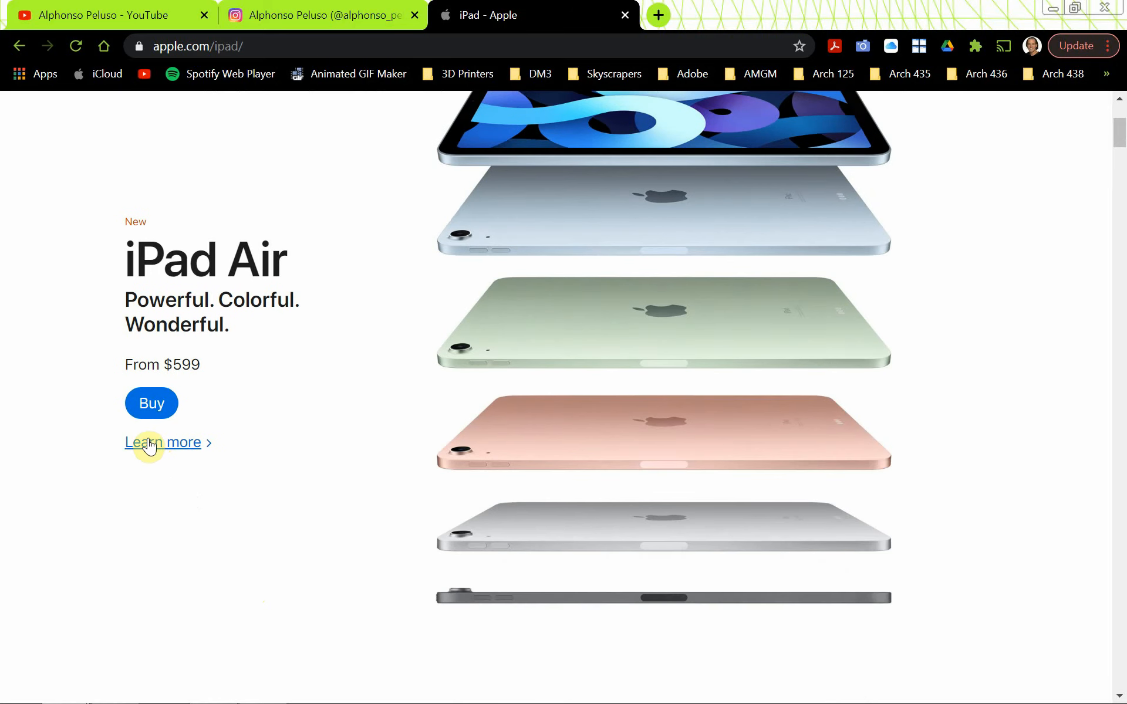
scroll(221, 458, up, 4)
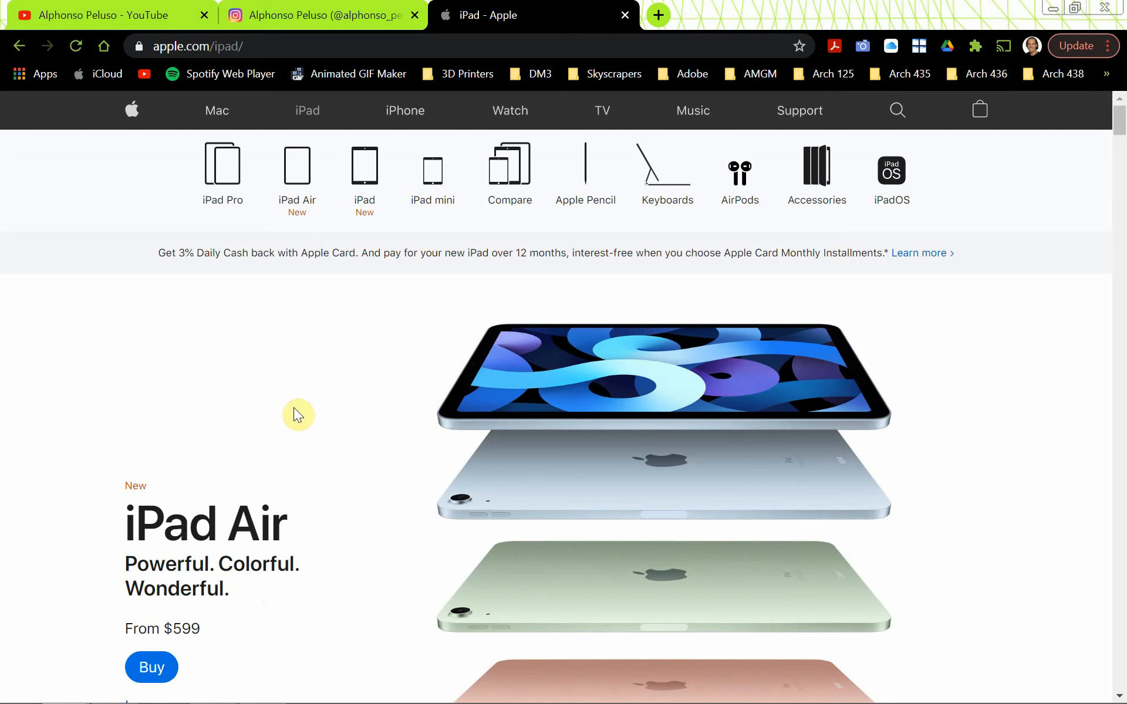
scroll(294, 409, down, 9)
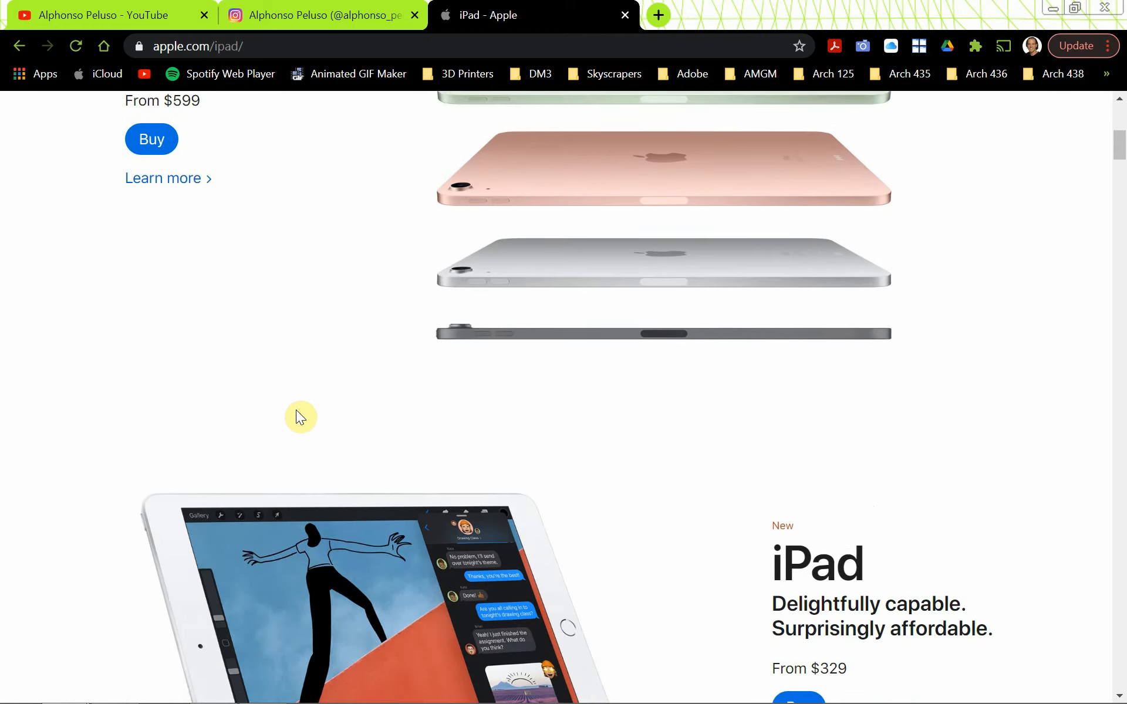
scroll(296, 409, down, 18)
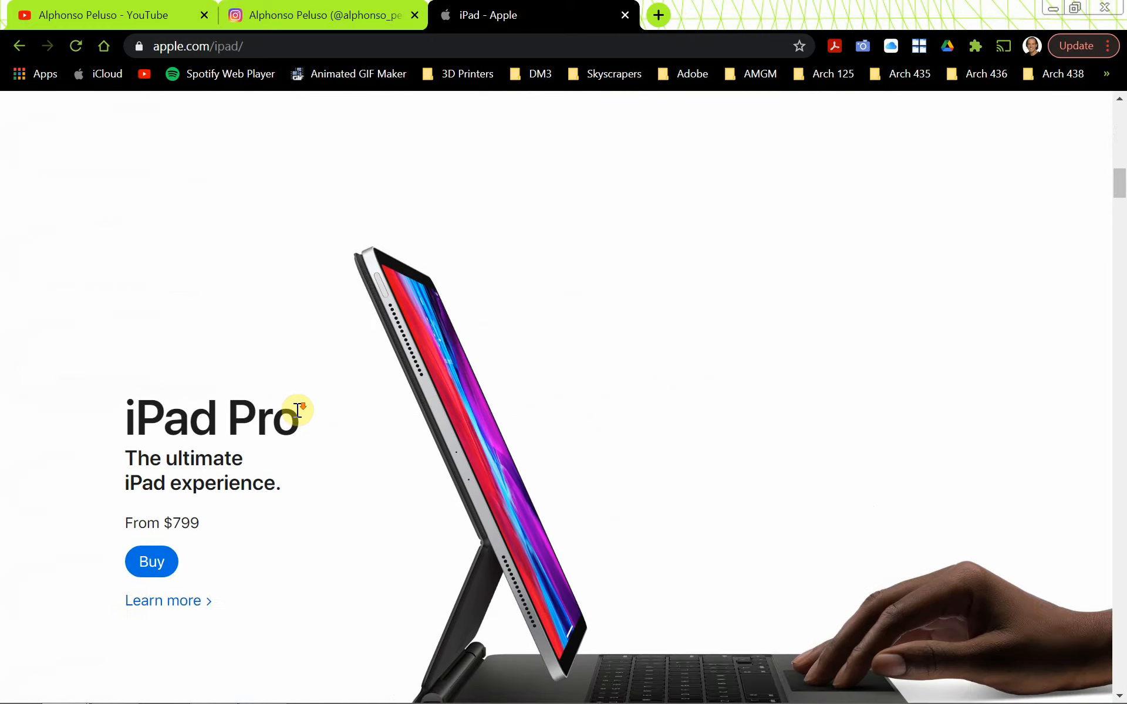
scroll(296, 410, down, 9)
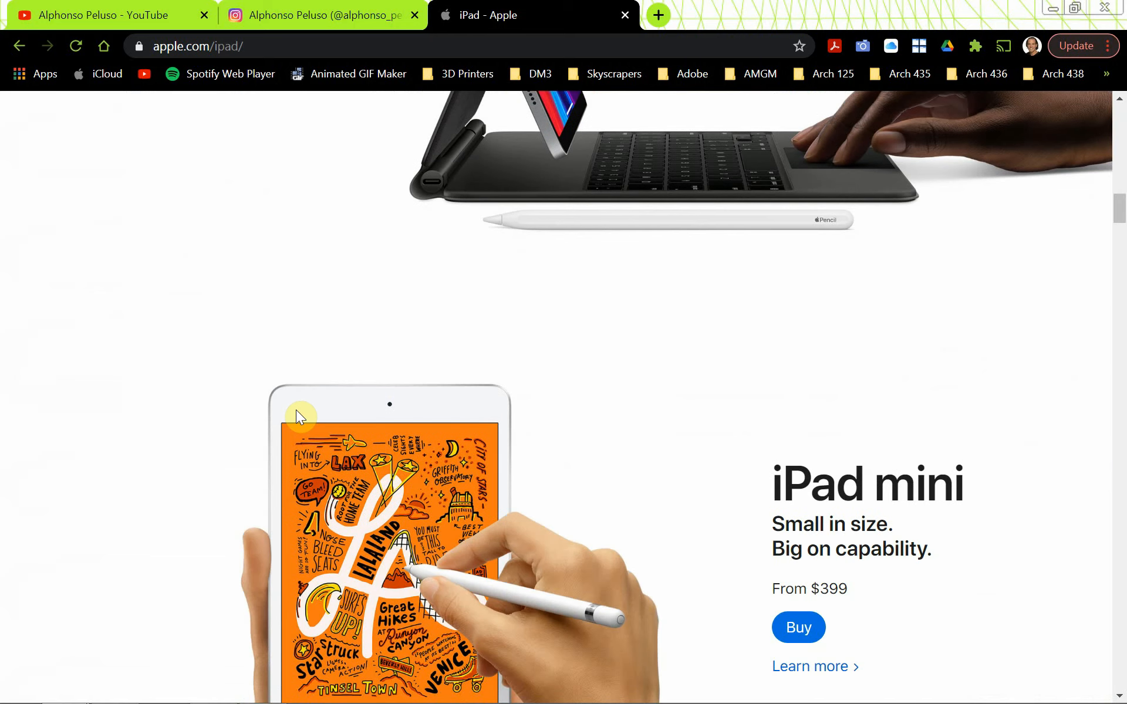
scroll(295, 410, down, 12)
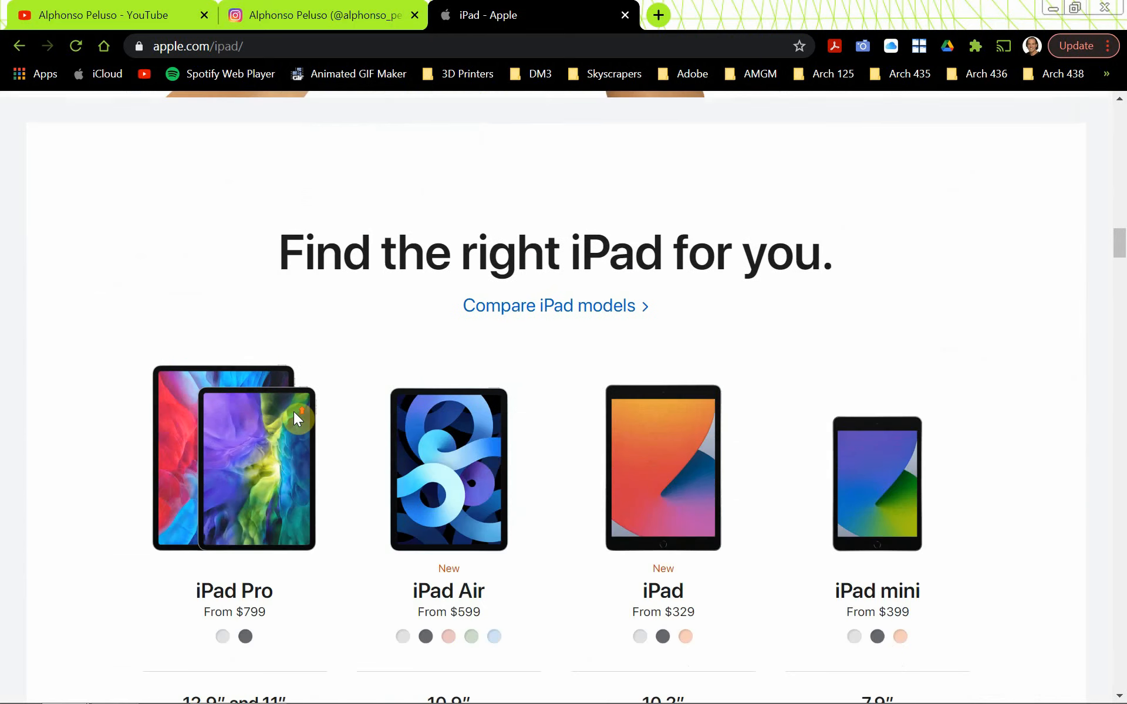
scroll(294, 414, up, 20)
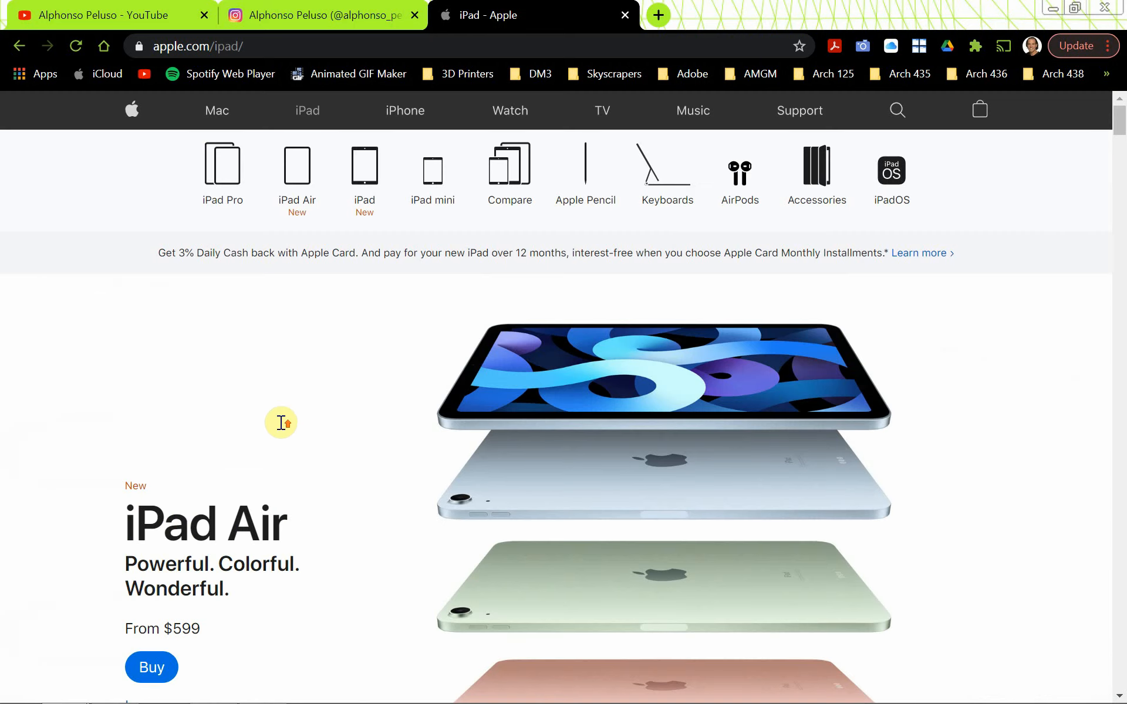
Glance at the sample document in InDesign, then switch to the OpenOffice Writer outline and highlight the line on Interface, Essentials, Main Menu and Window.
key(alt+Tab)
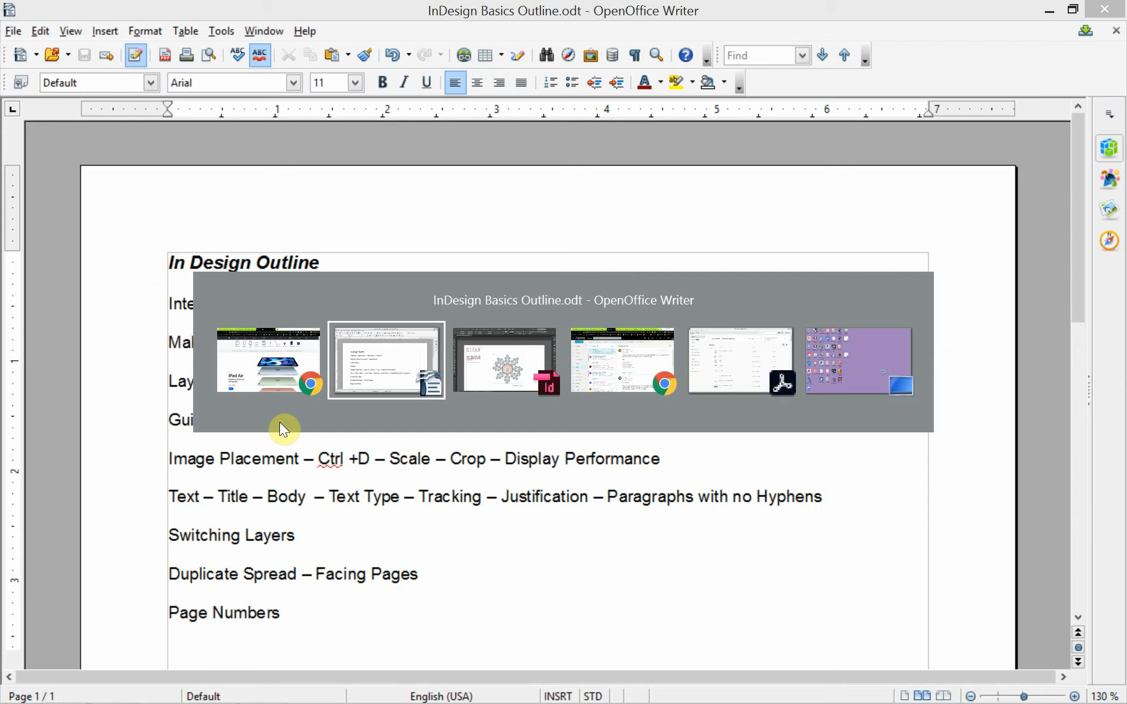
key(alt+Tab)
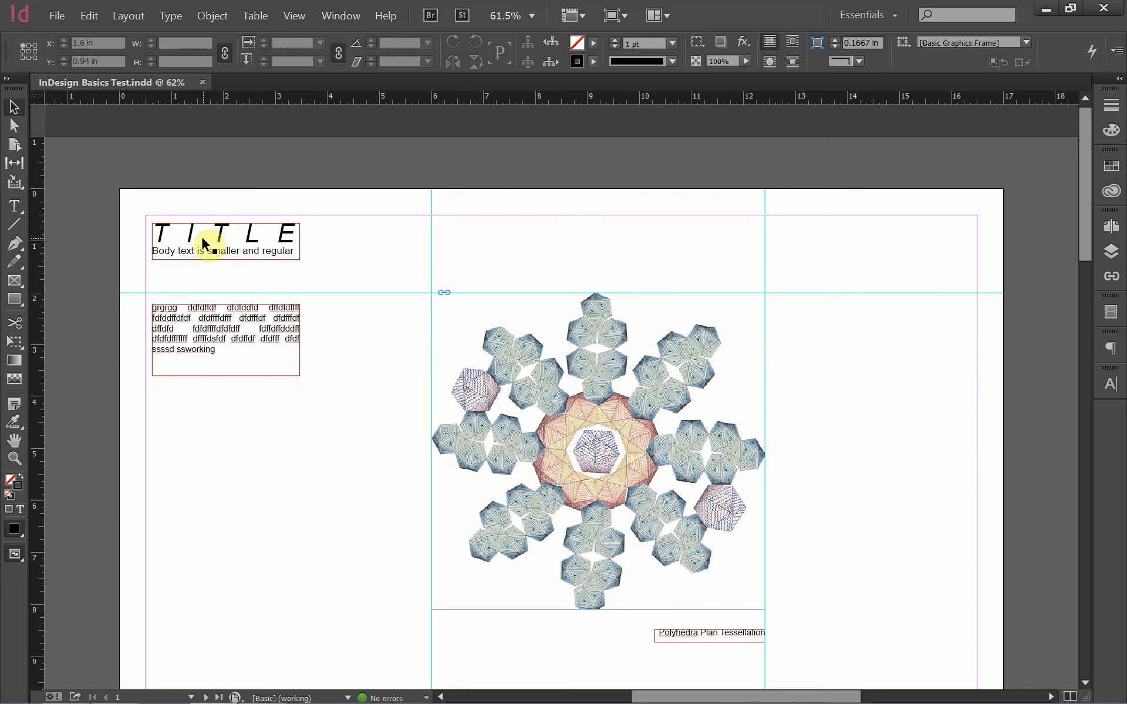
key(alt+Tab)
key(alt+Tab)
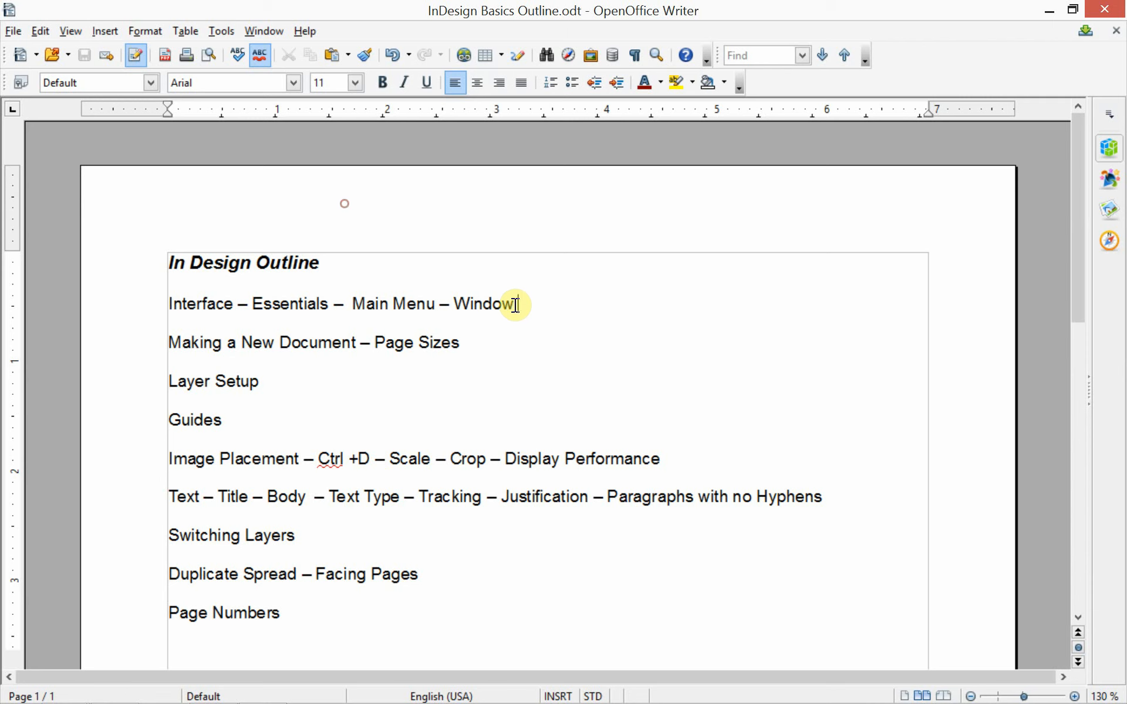
drag(516, 305, 167, 310)
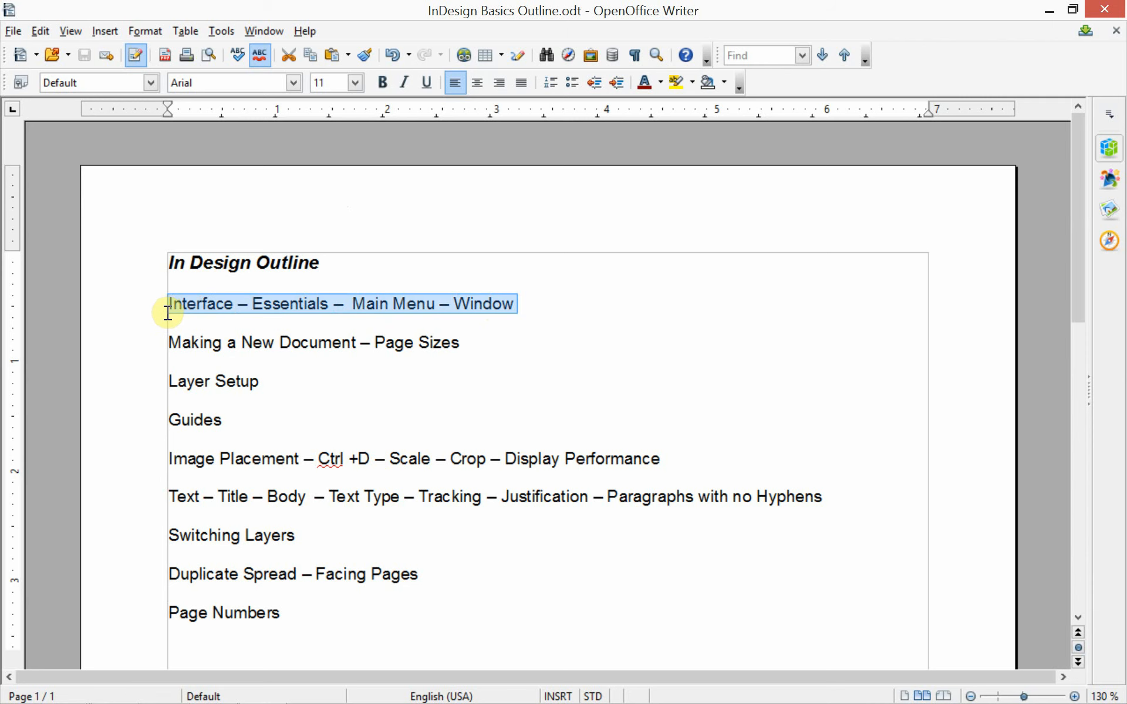
Switch to InDesign, close the InDesign Basics Test document and choose the Essentials workspace.
key(alt+Tab)
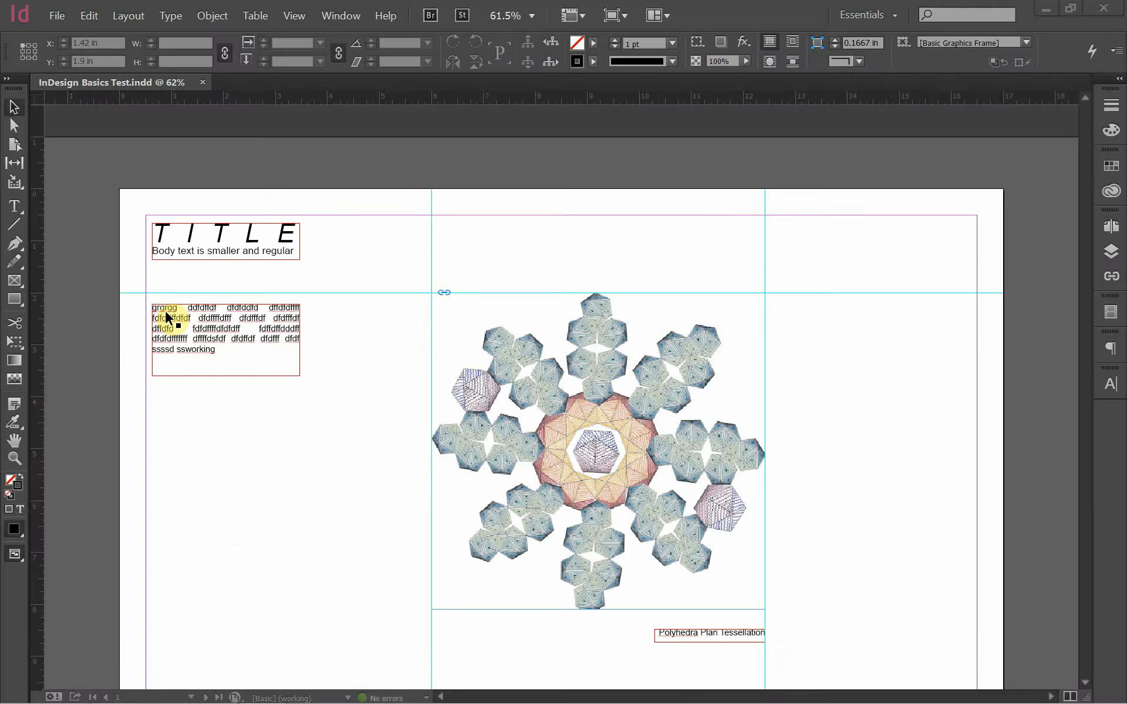
click(203, 83)
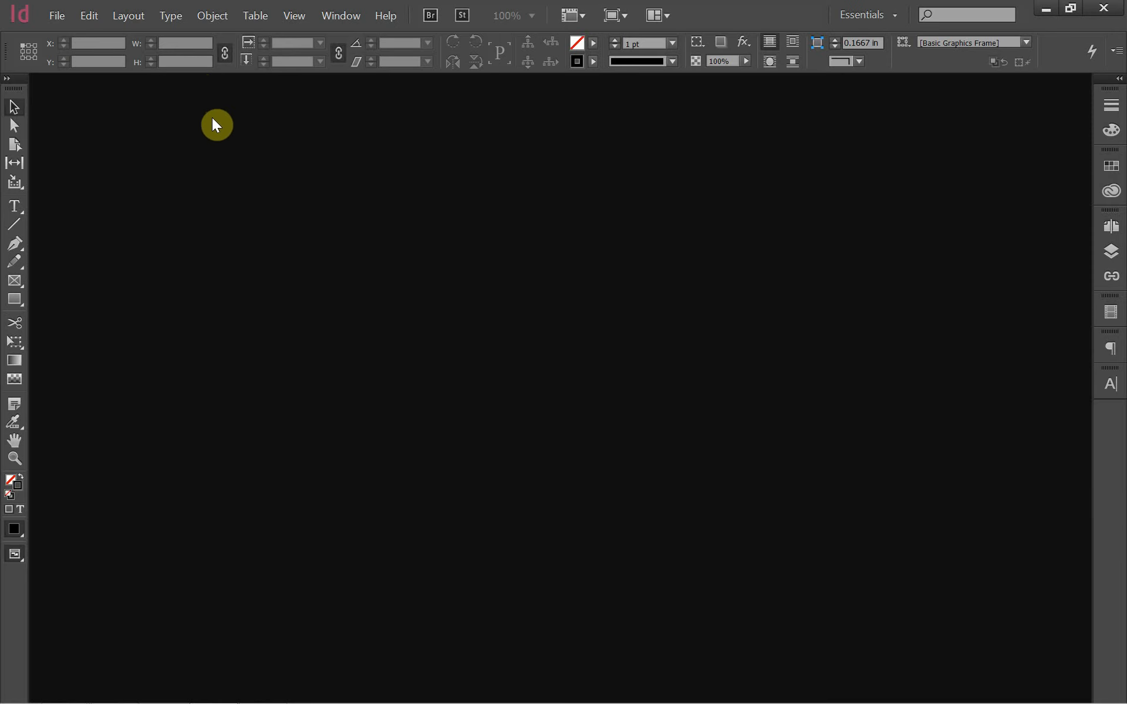
click(865, 14)
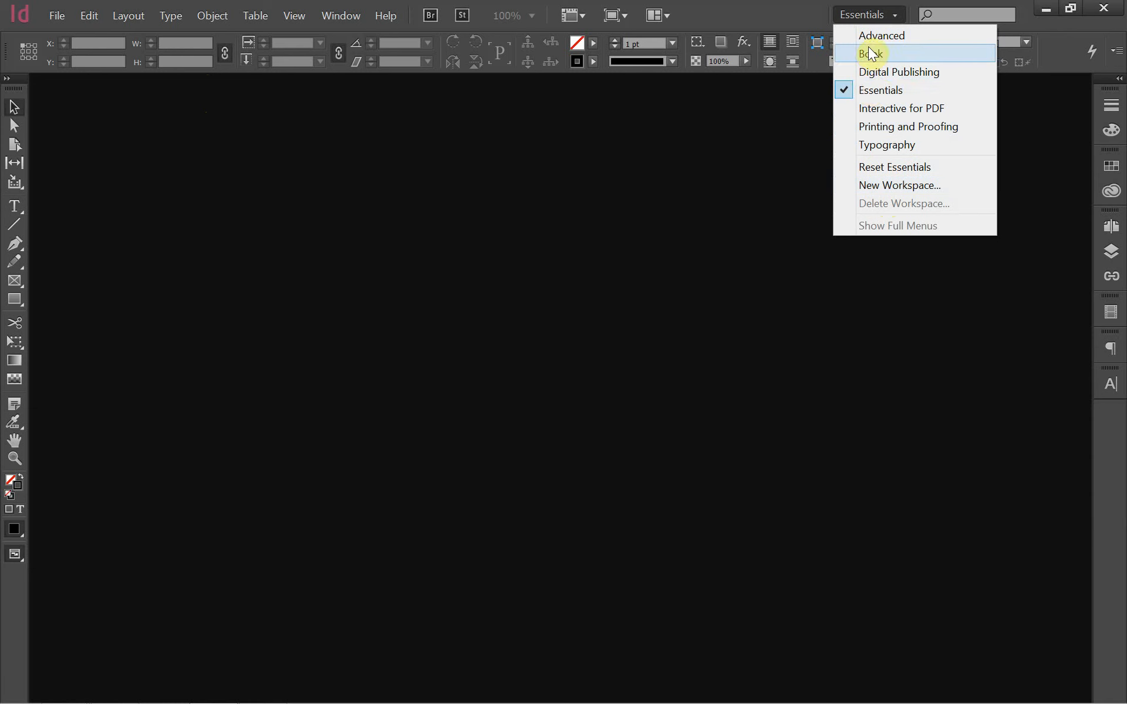
click(881, 94)
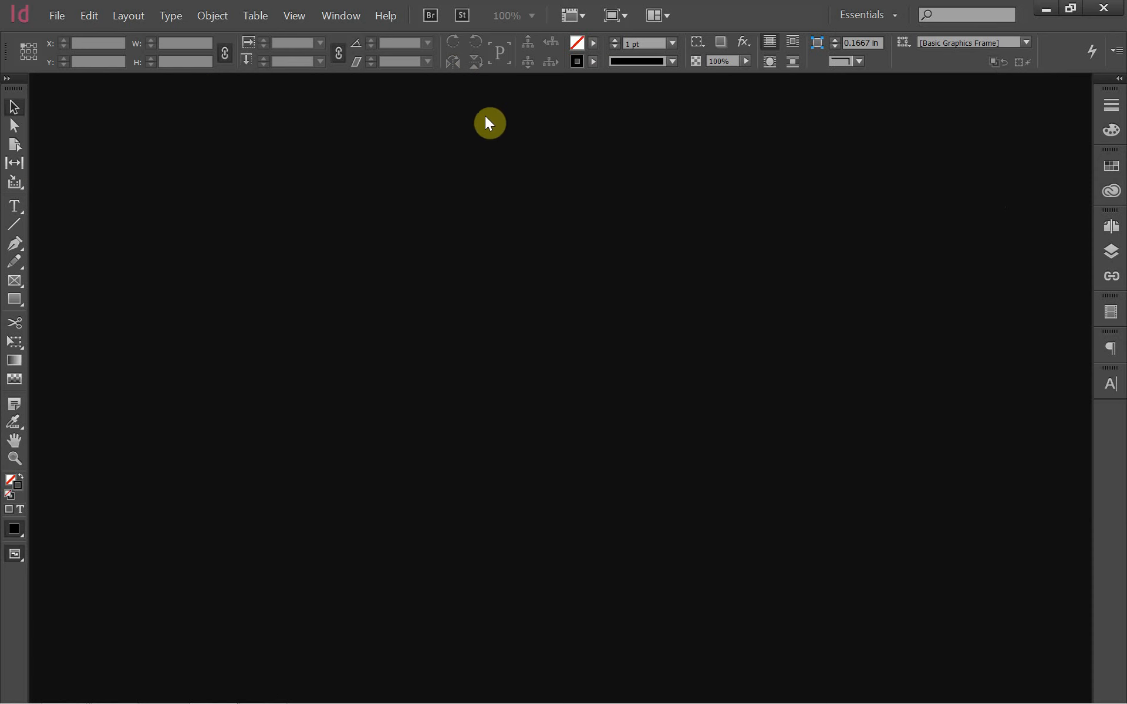
Hide the Control panel and show it again.
click(342, 17)
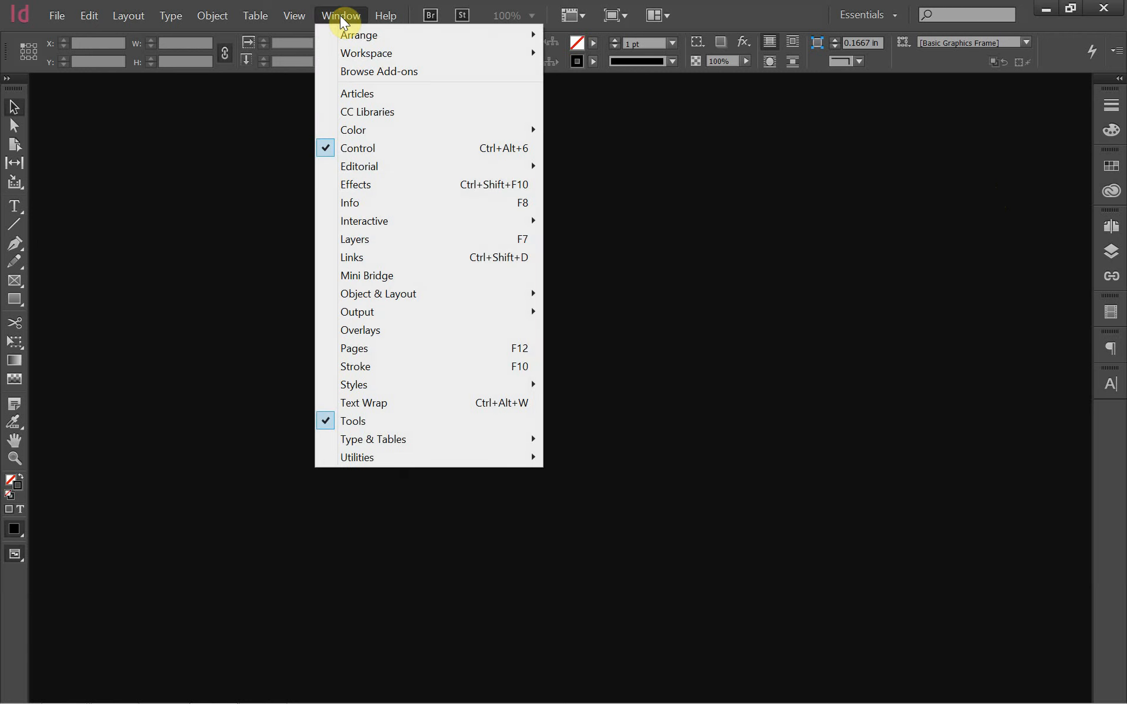
click(325, 151)
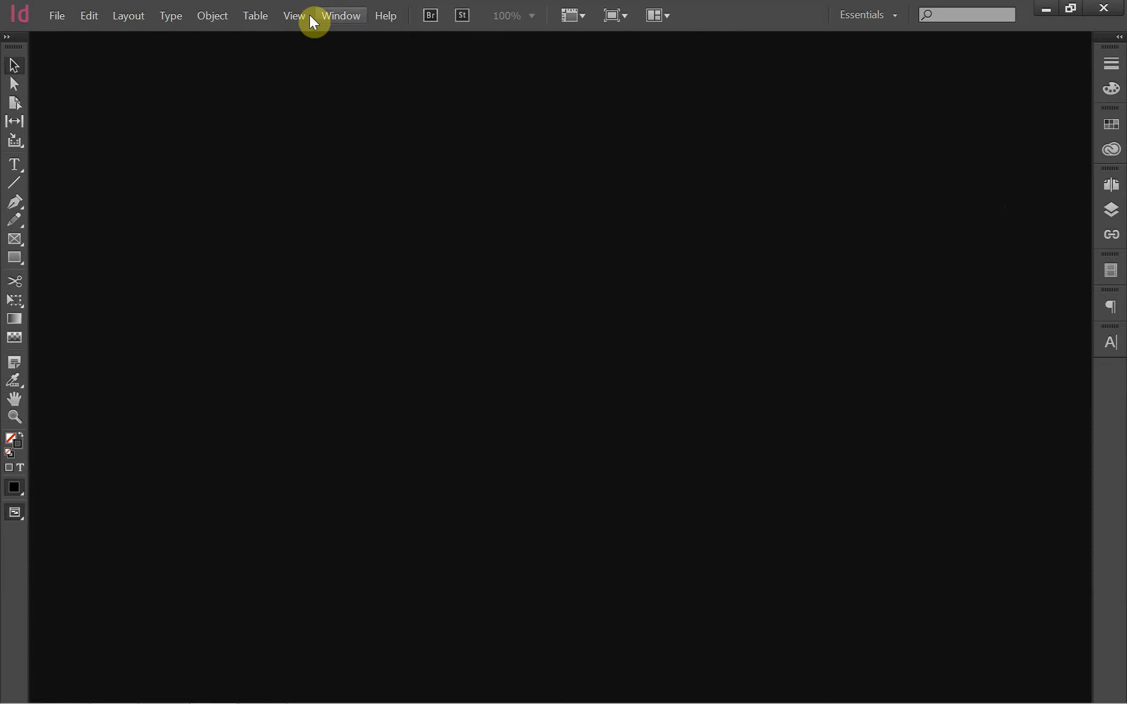
click(340, 17)
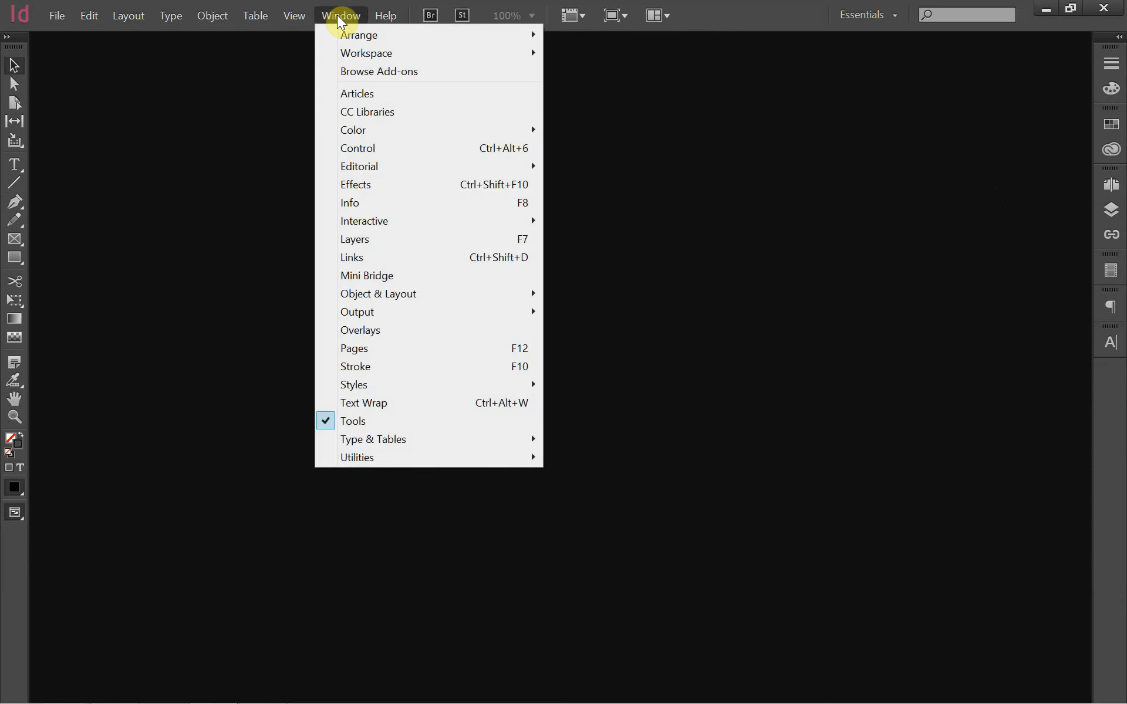
click(357, 152)
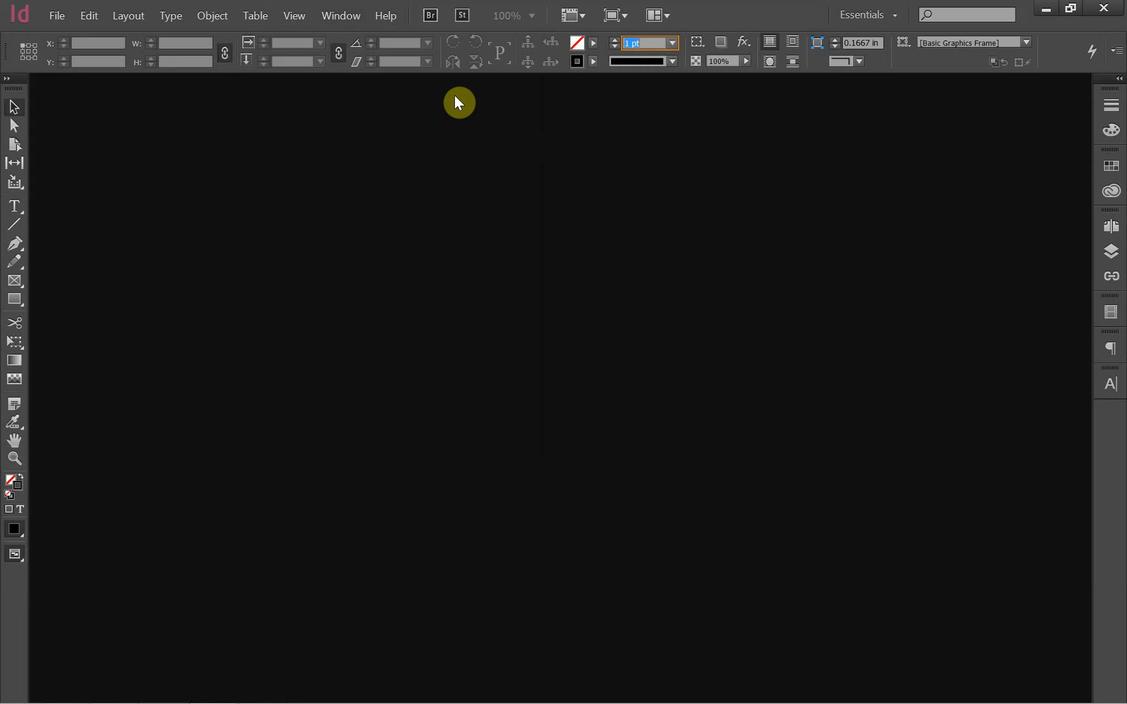
Hide the Tools panel and bring it back.
click(329, 15)
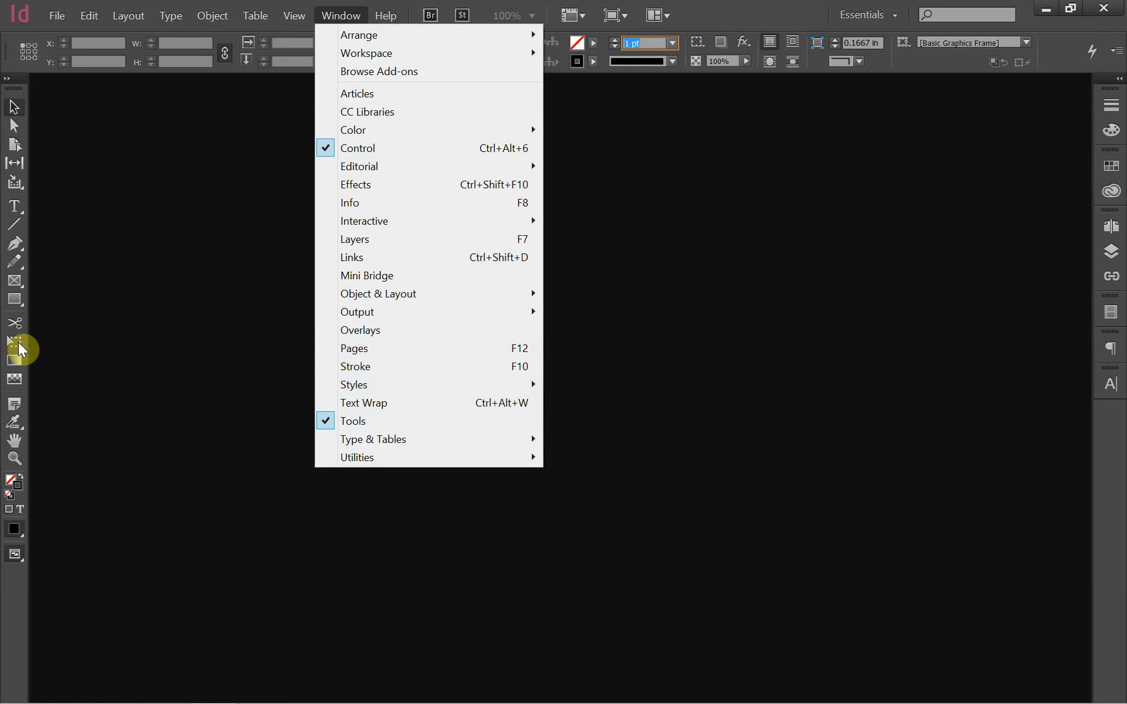
click(350, 424)
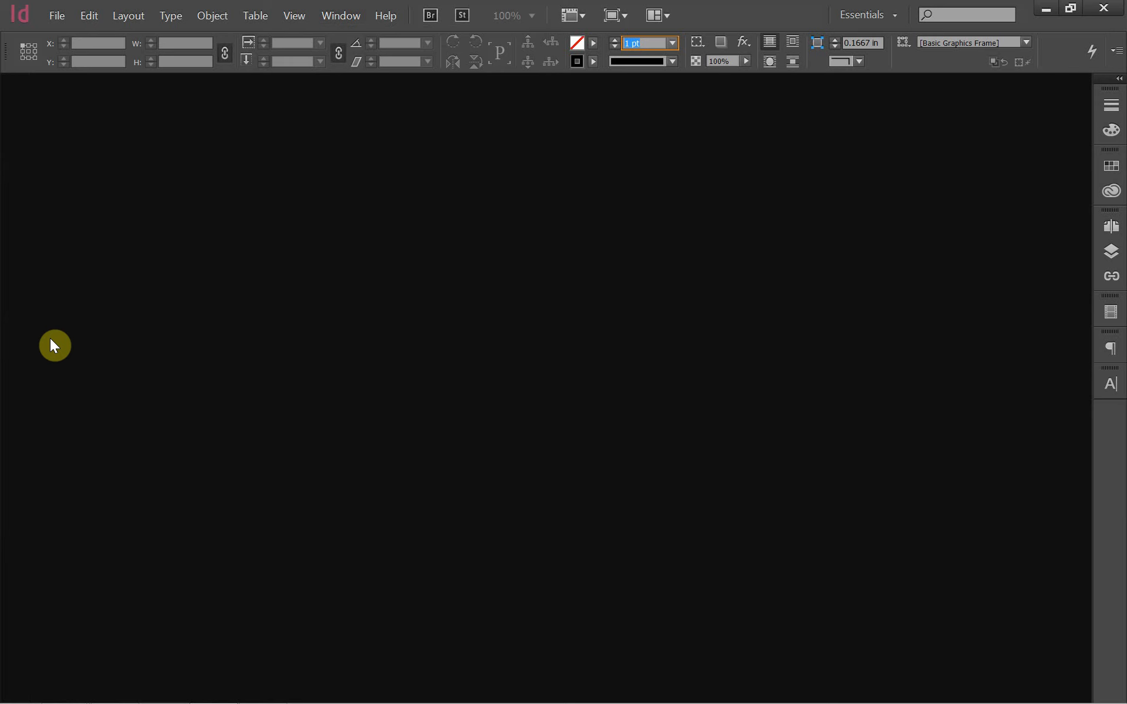
click(346, 18)
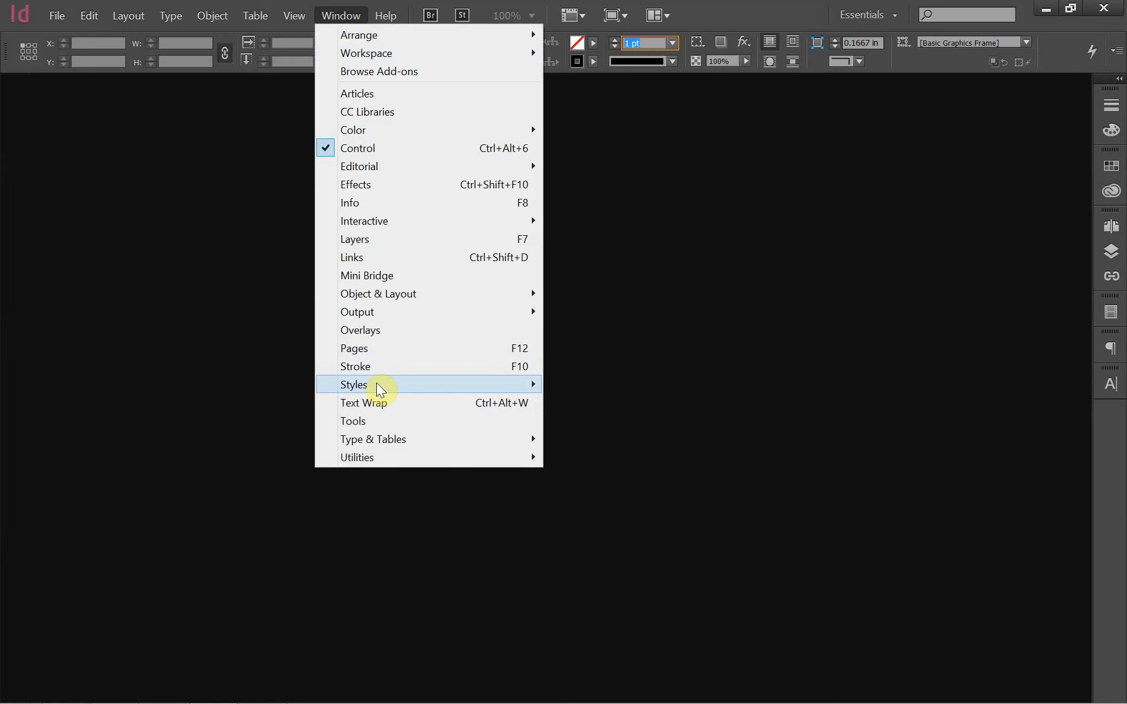
mouse_move(376, 391)
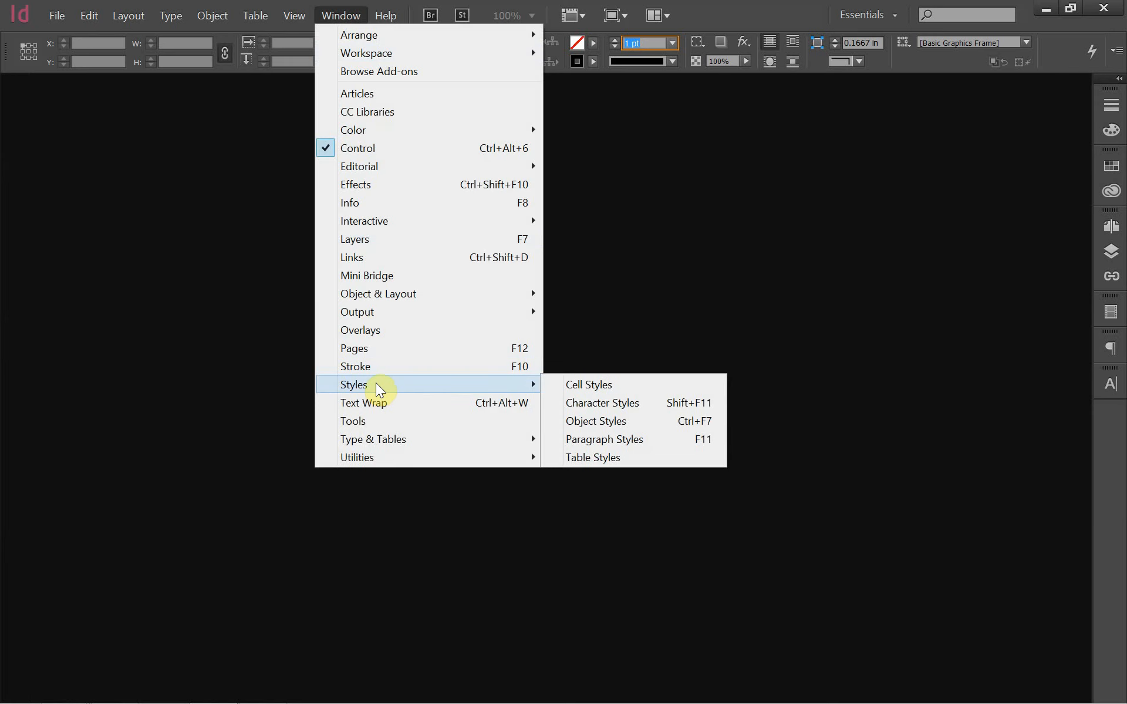
click(382, 421)
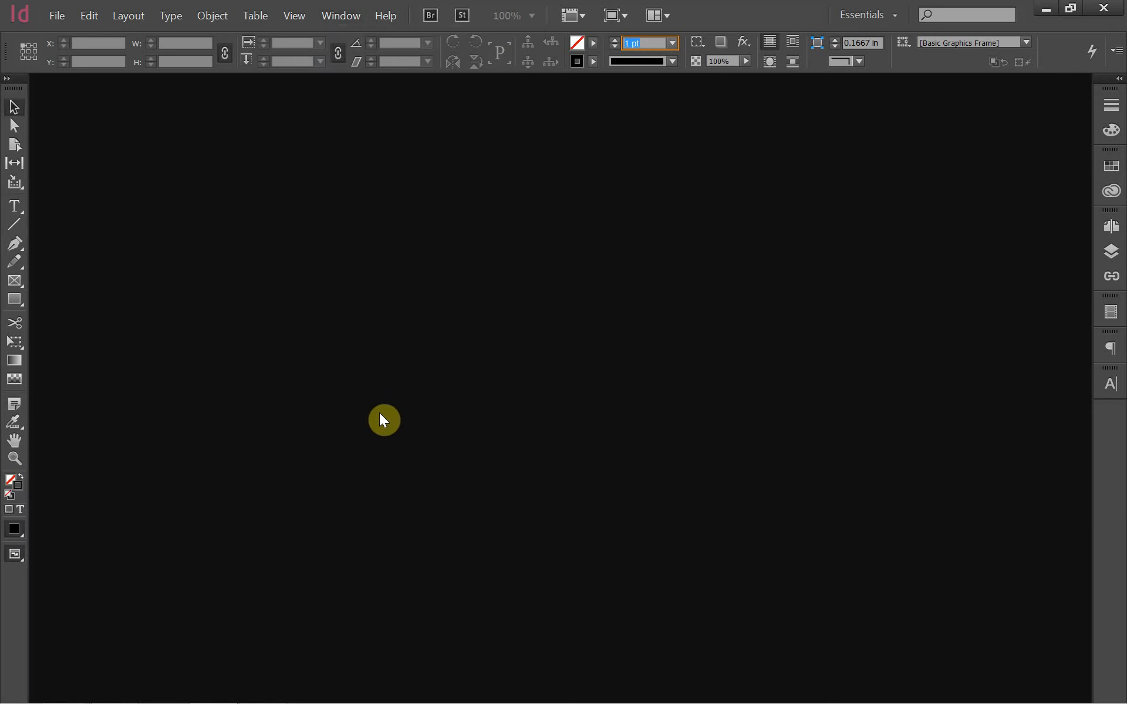
click(88, 18)
mouse_move(125, 22)
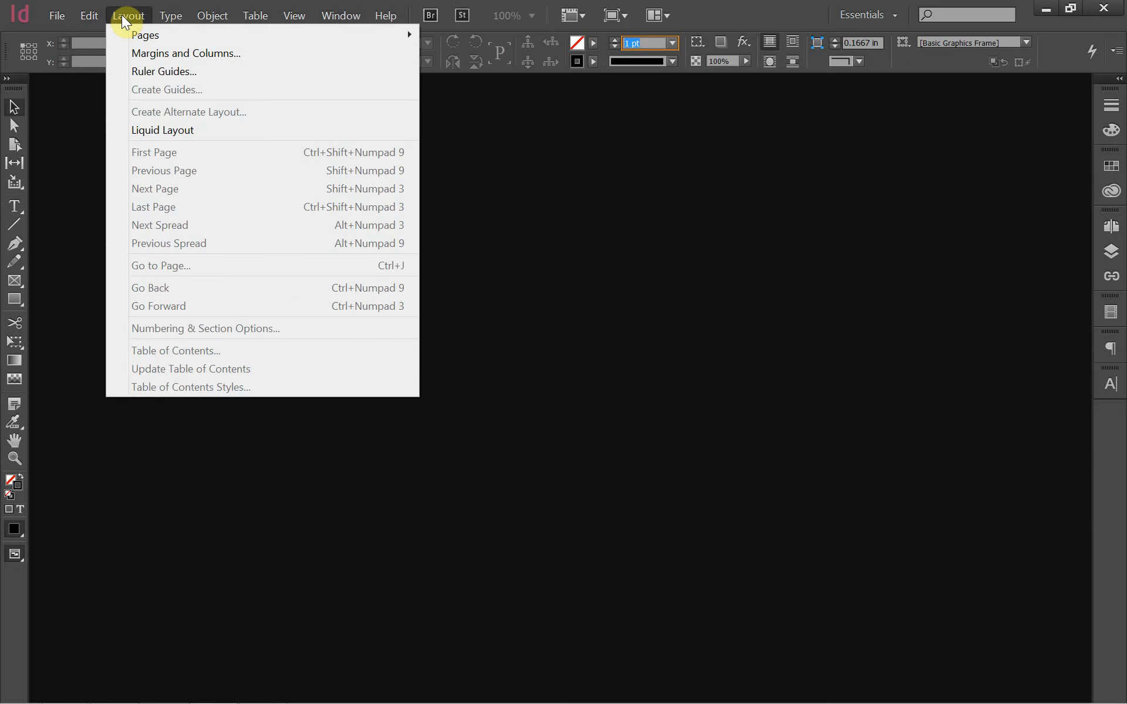
mouse_move(164, 17)
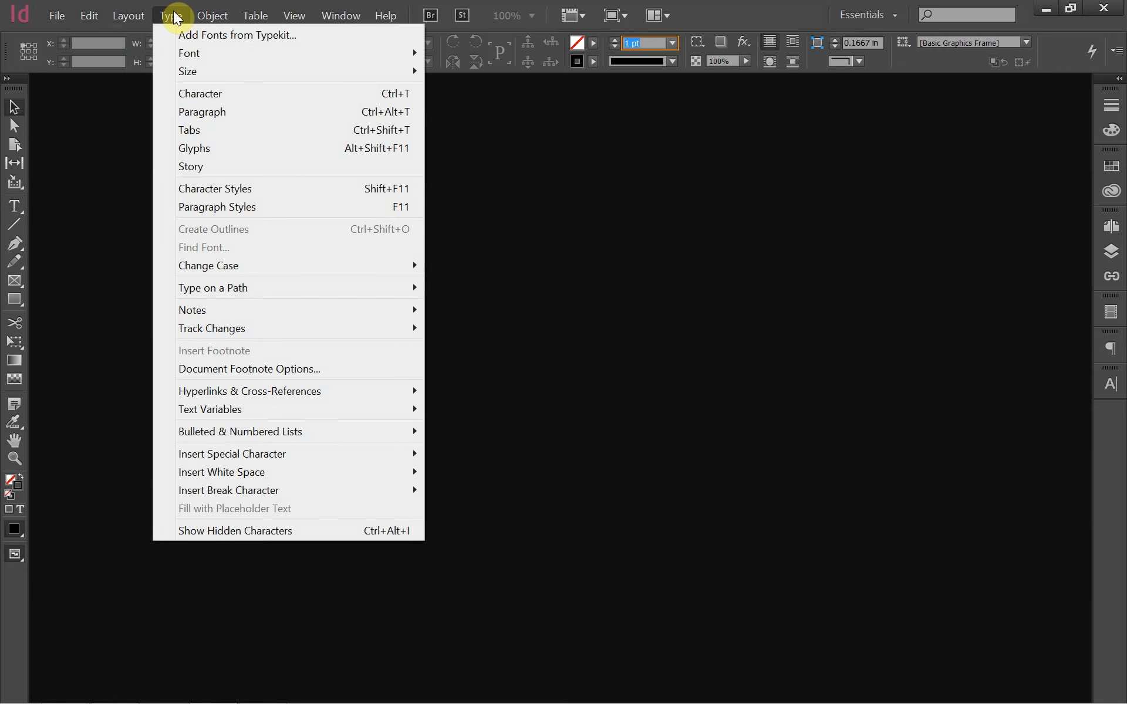
mouse_move(205, 23)
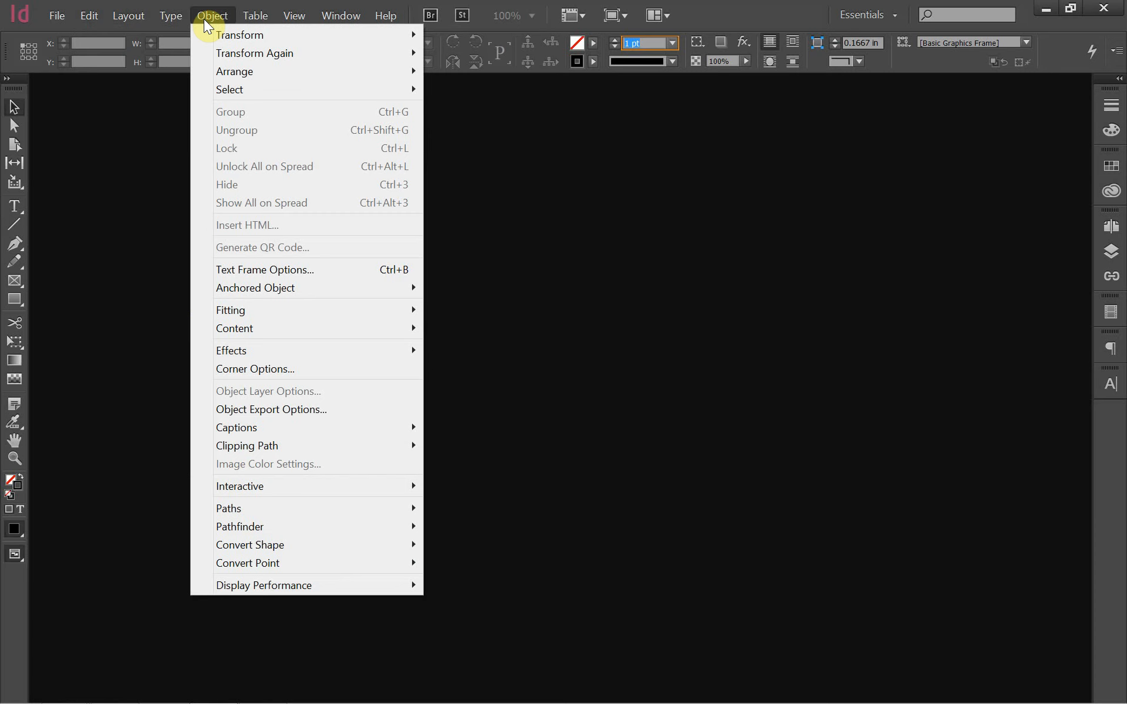
mouse_move(257, 30)
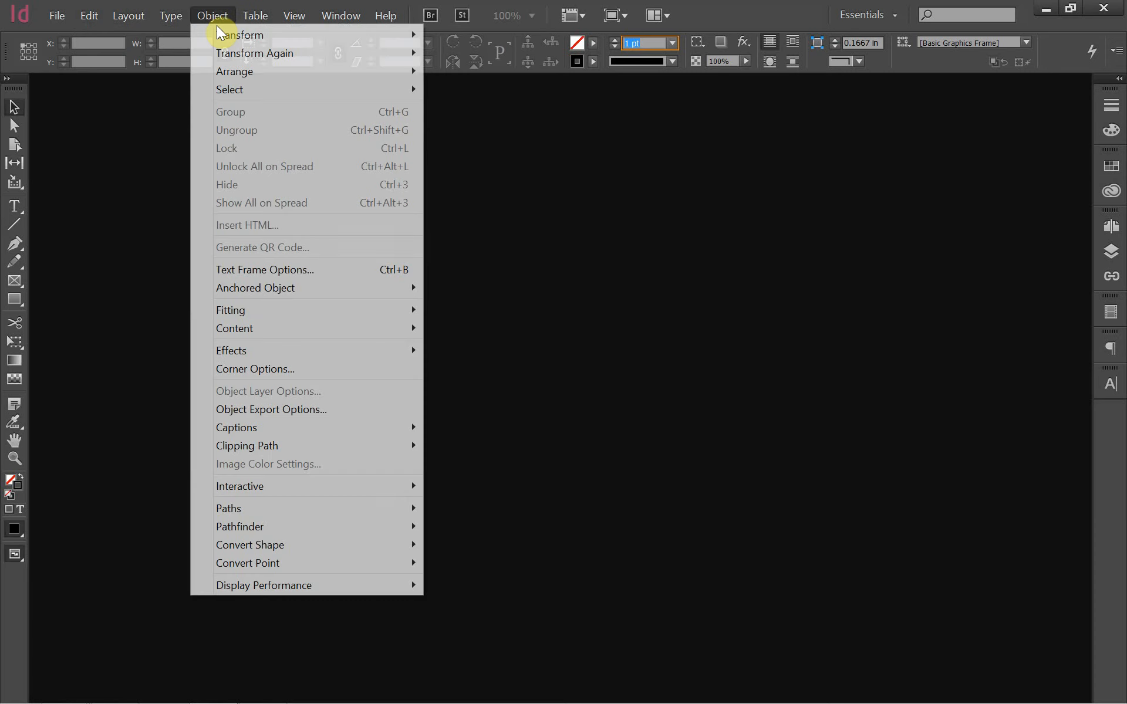
click(982, 506)
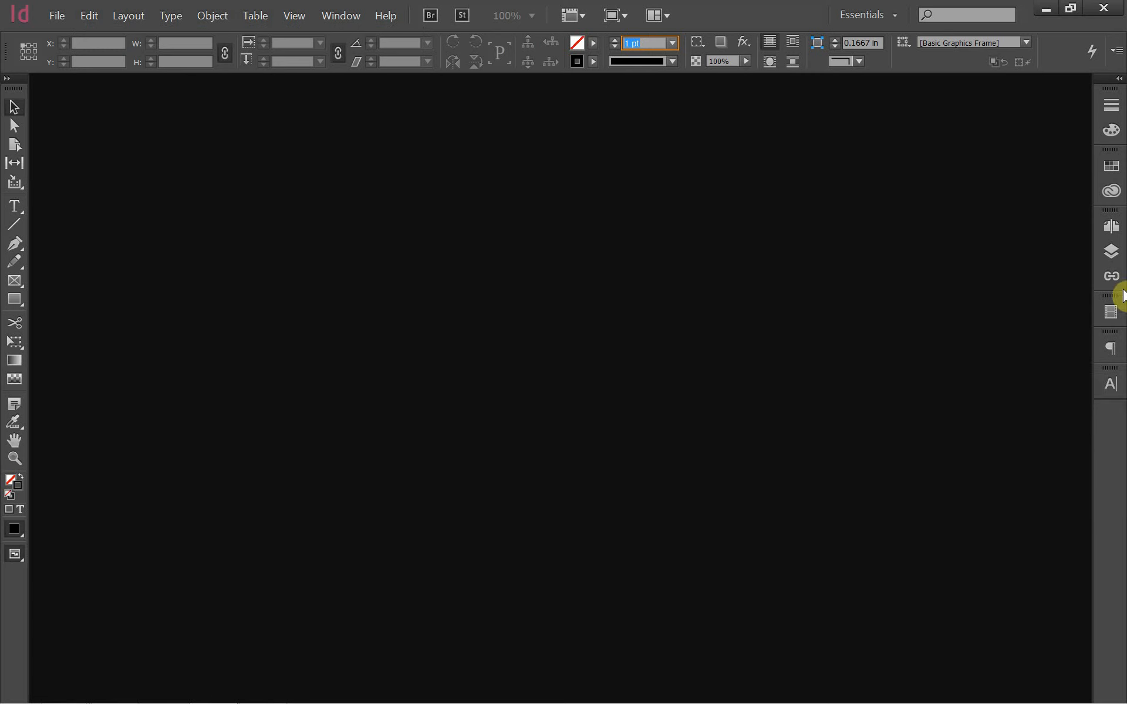
Show the Layers panel, check its entry in the list of available panels, and collapse it again.
click(1113, 258)
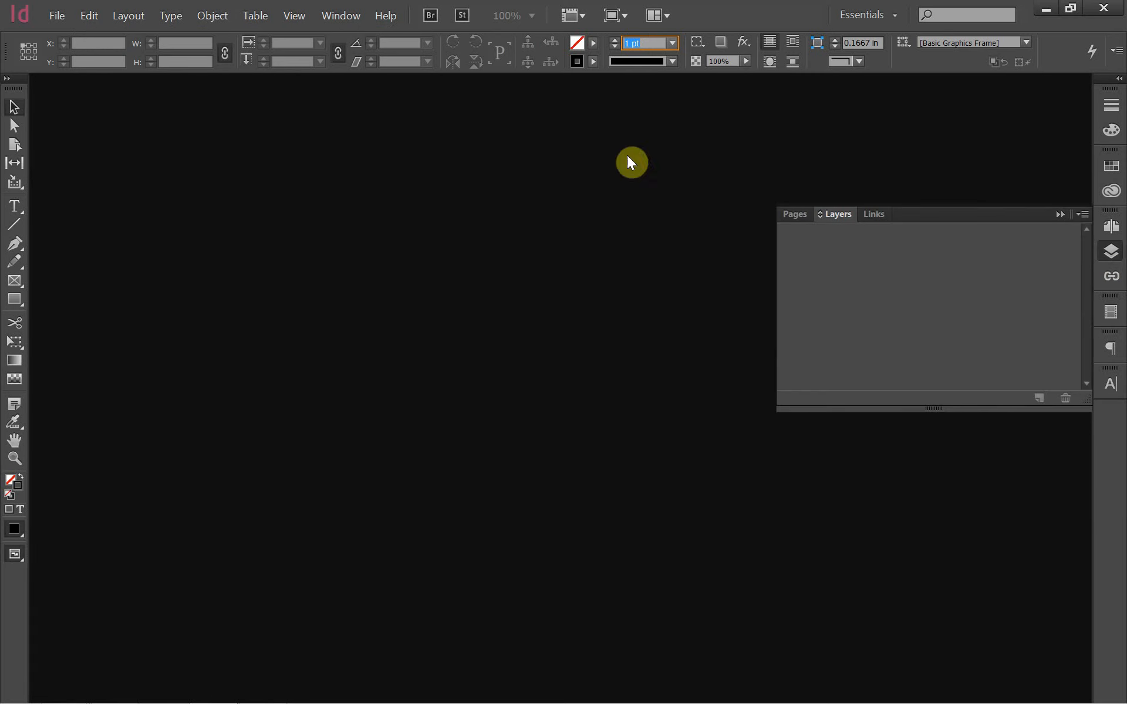
click(341, 18)
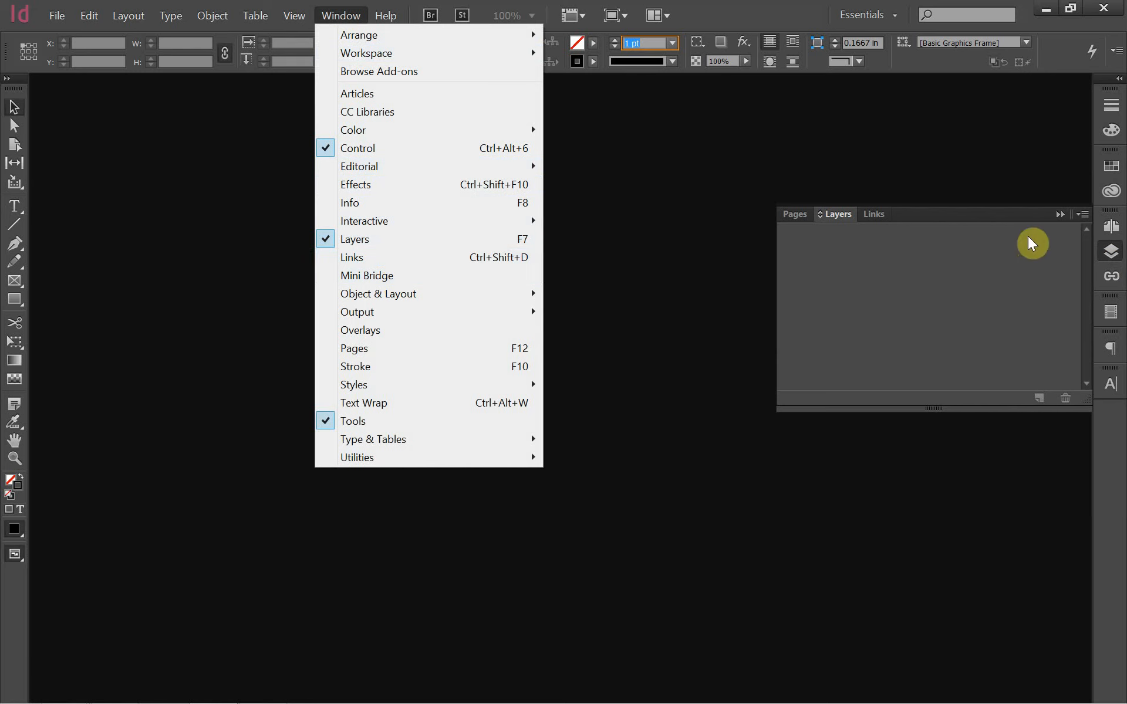
click(1057, 219)
click(1060, 214)
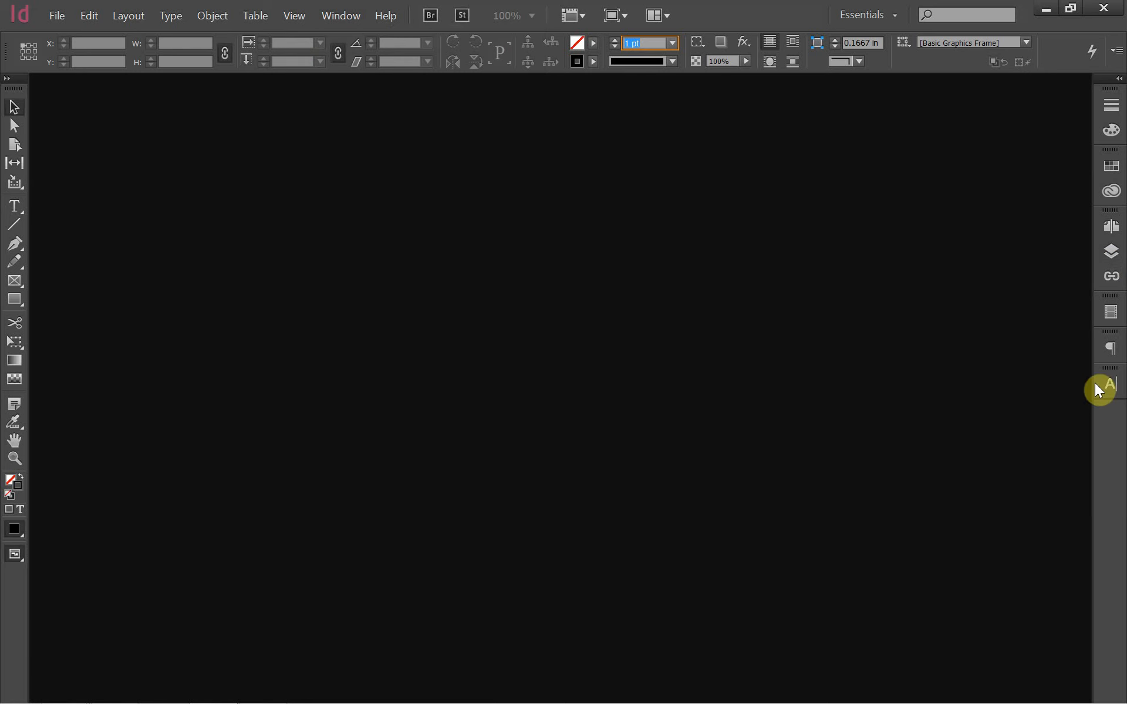
Expand the Paragraph panel, bring up the Character panel from the Type commands, and collapse it.
click(1107, 352)
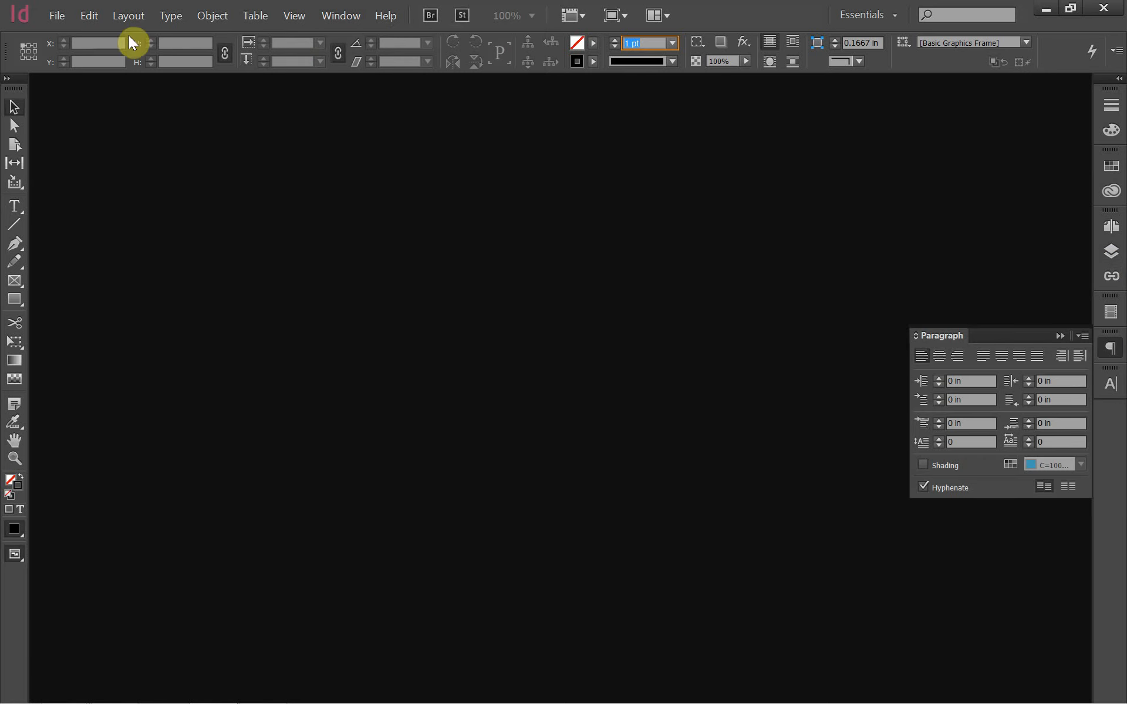
click(171, 19)
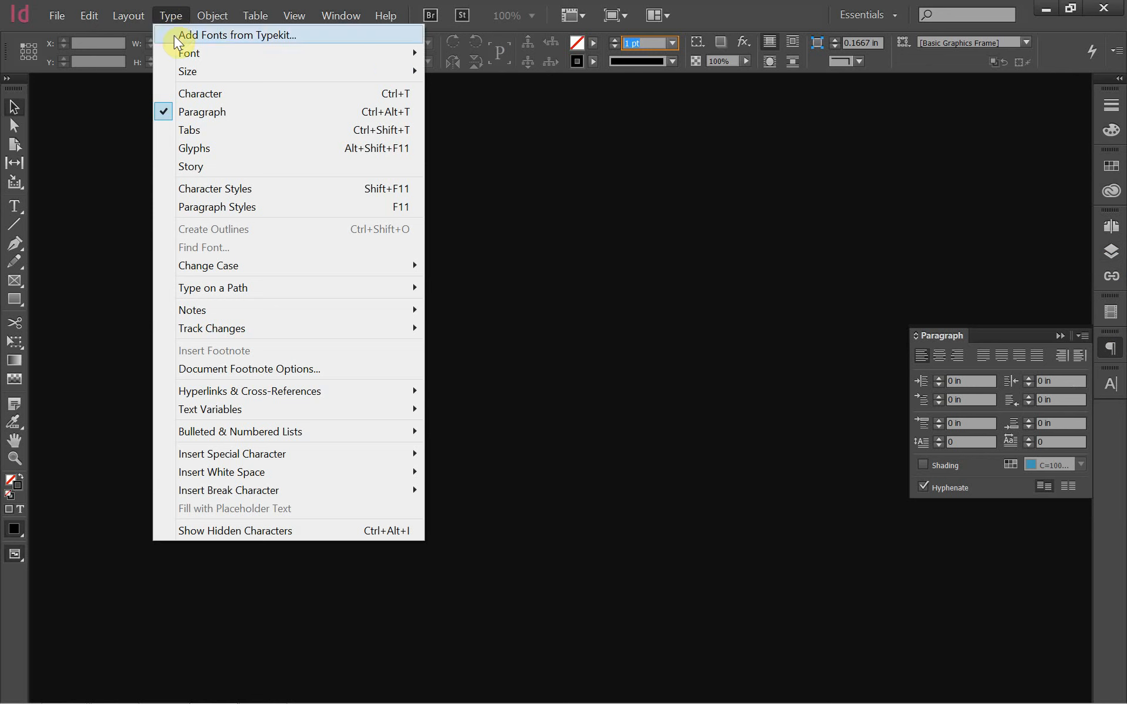
click(200, 95)
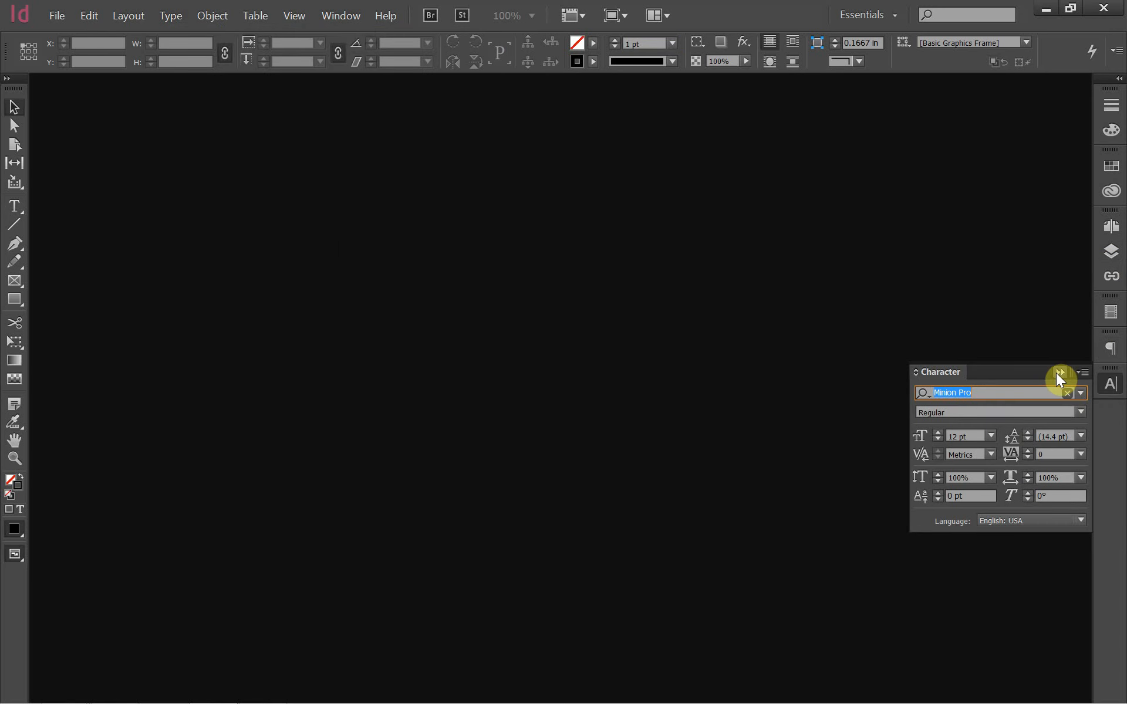
click(1059, 374)
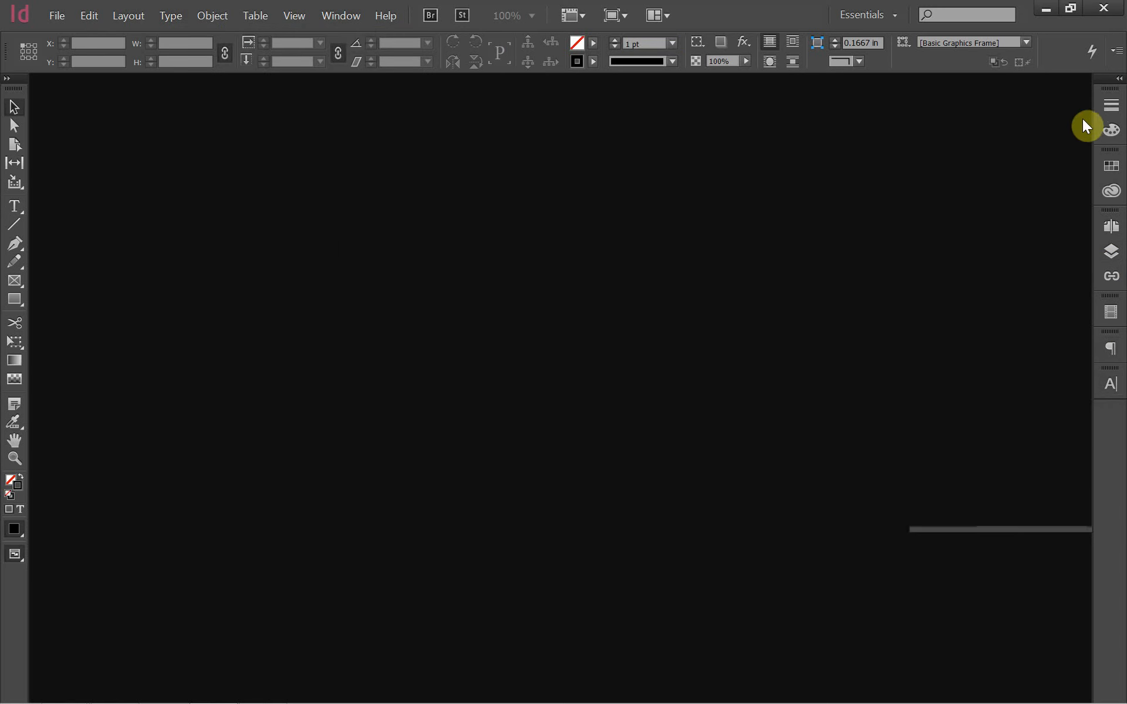
click(350, 23)
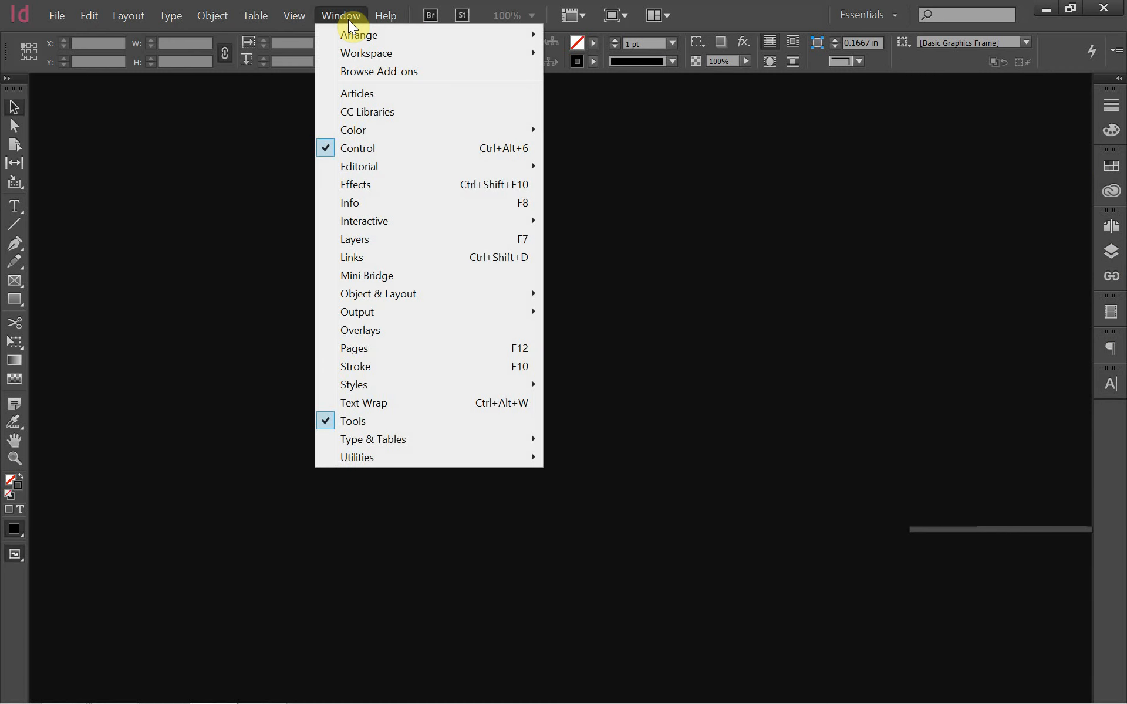
mouse_move(179, 18)
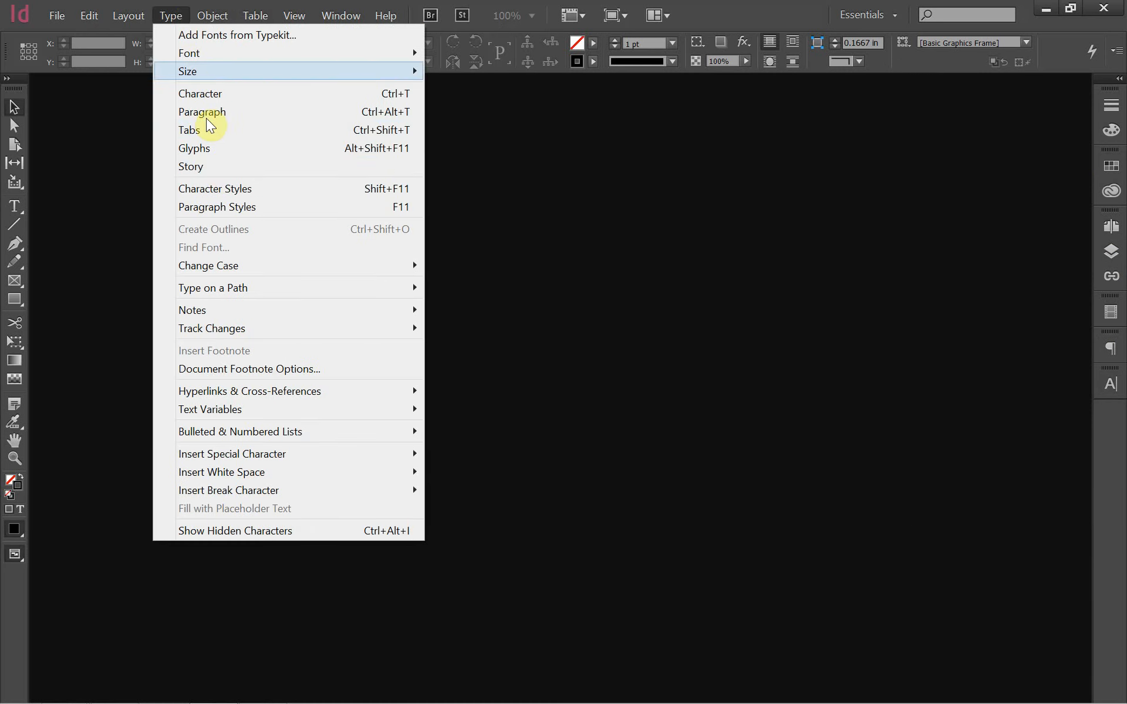
click(642, 232)
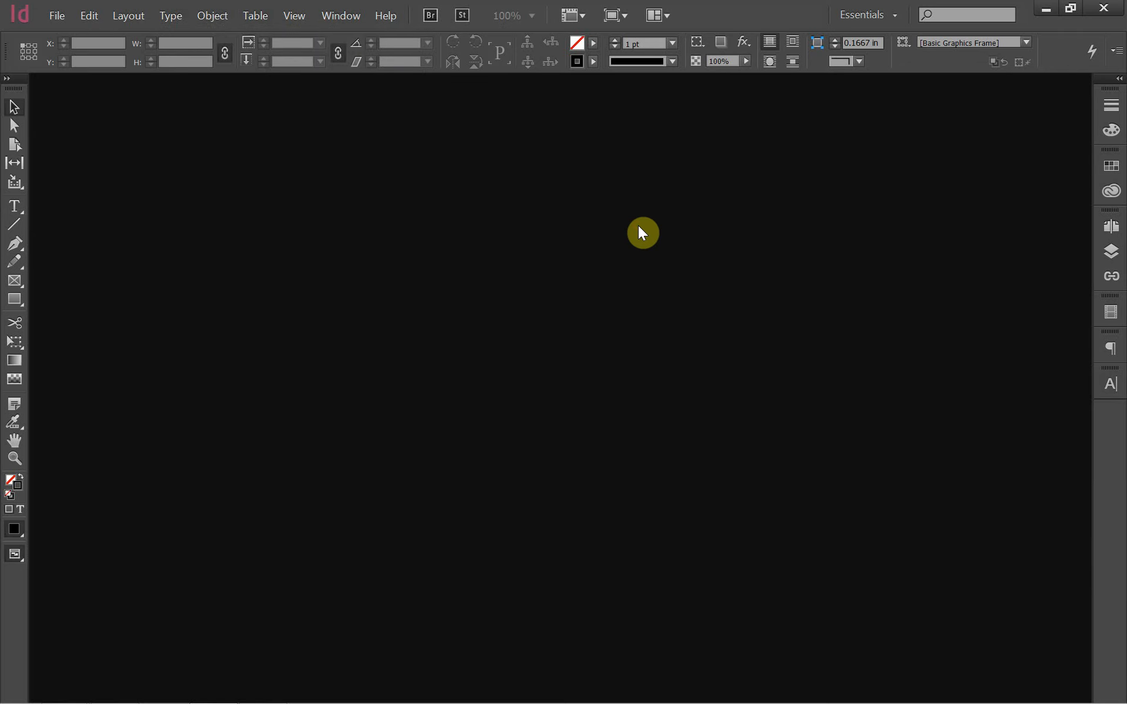
Switch to the OpenOffice Writer outline and highlight the line on Interface, Essentials, Main Menu and Window.
key(alt+Tab)
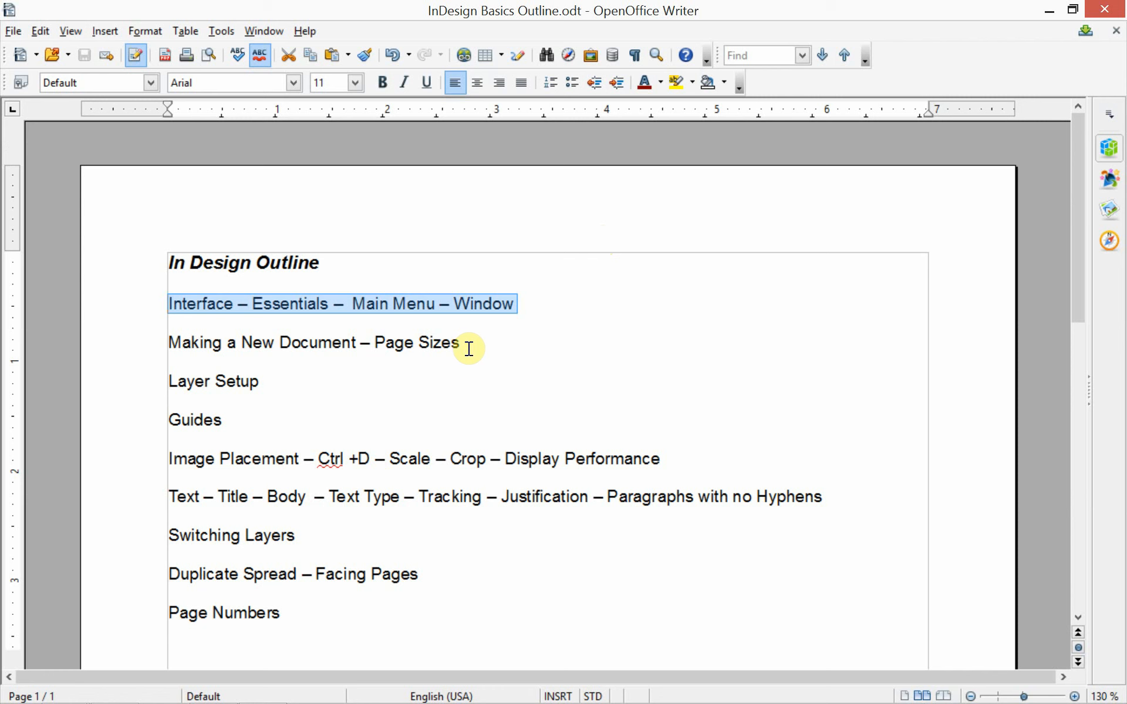
drag(464, 346, 164, 345)
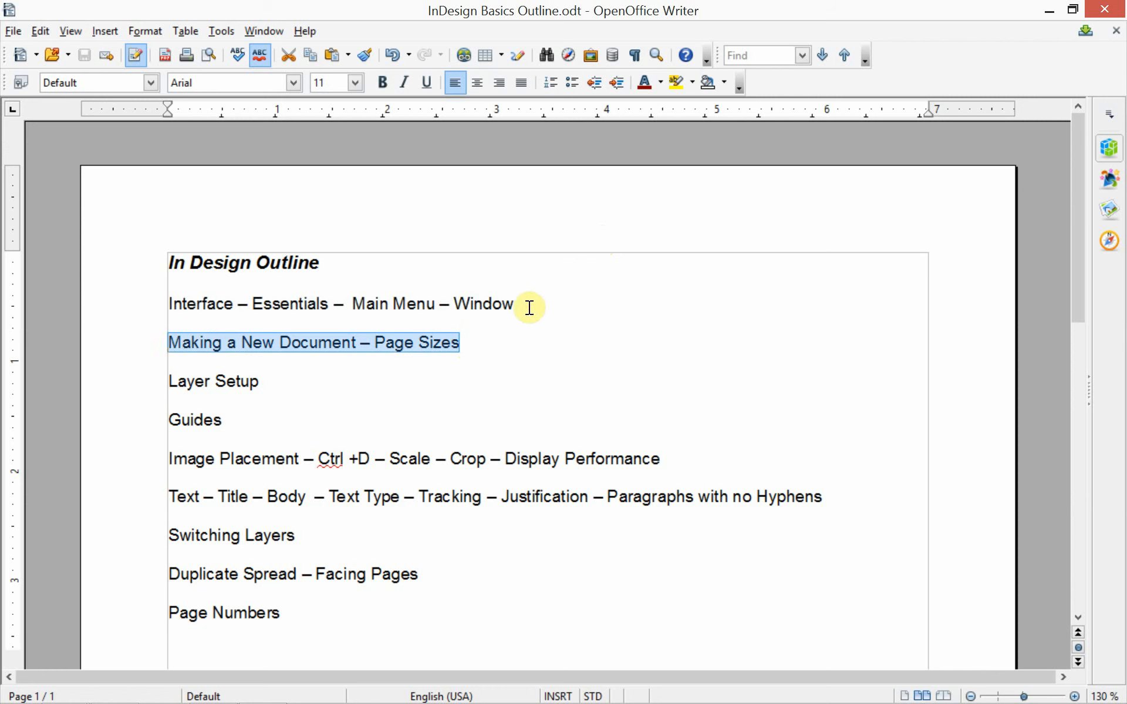
drag(529, 307, 170, 304)
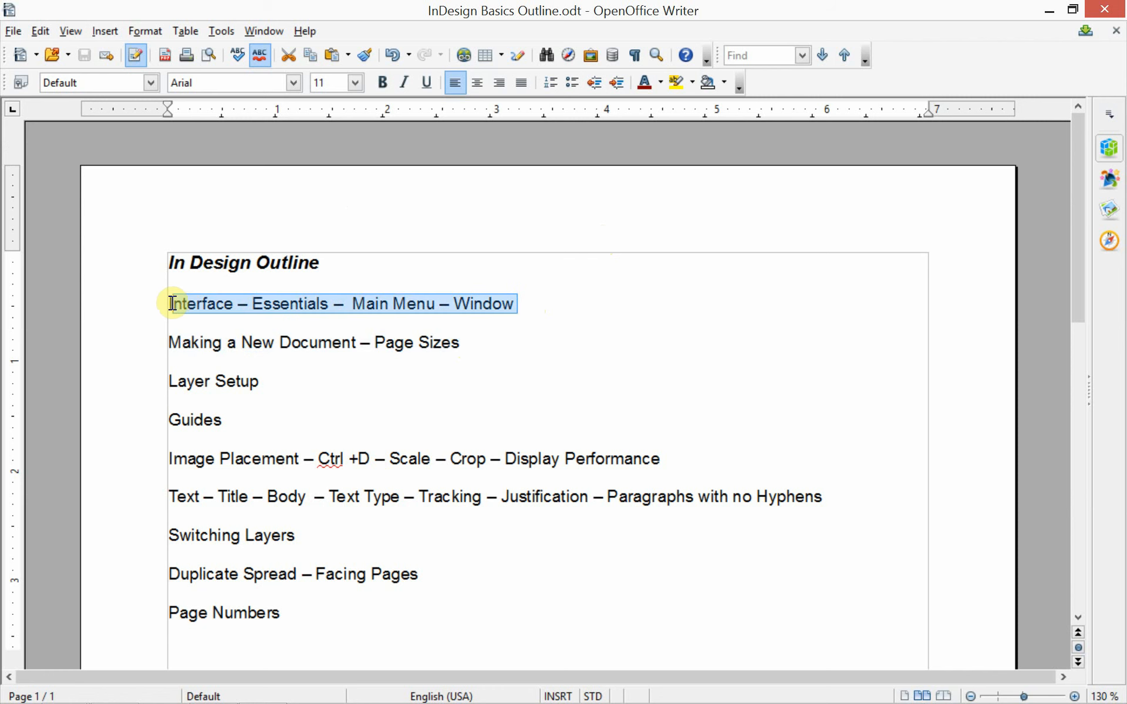
Look through Writer's font list, paragraph styles and its Tools, Format and Edit commands without changing anything.
click(293, 82)
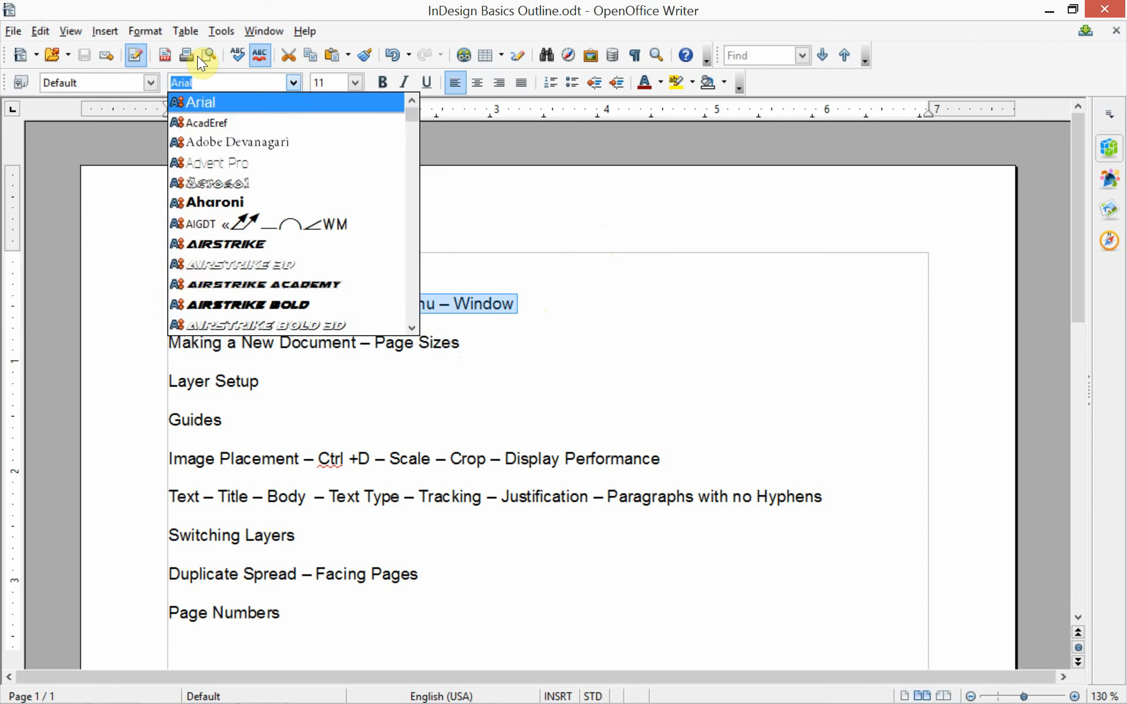
click(197, 55)
click(150, 83)
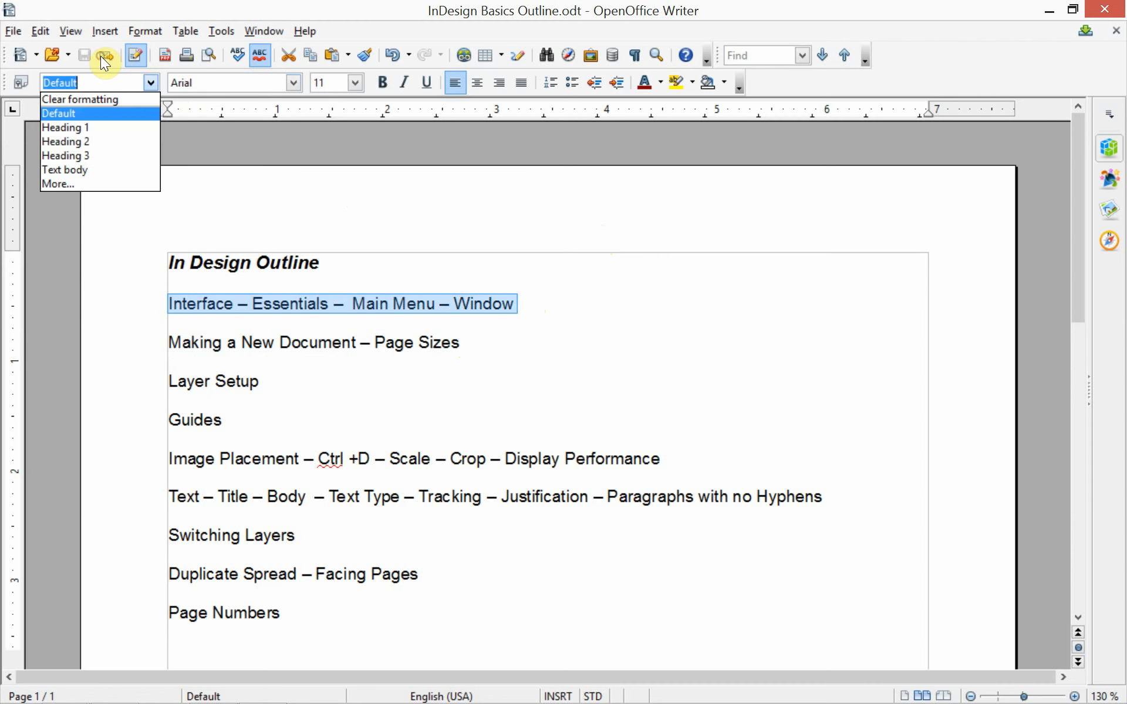
key(Escape)
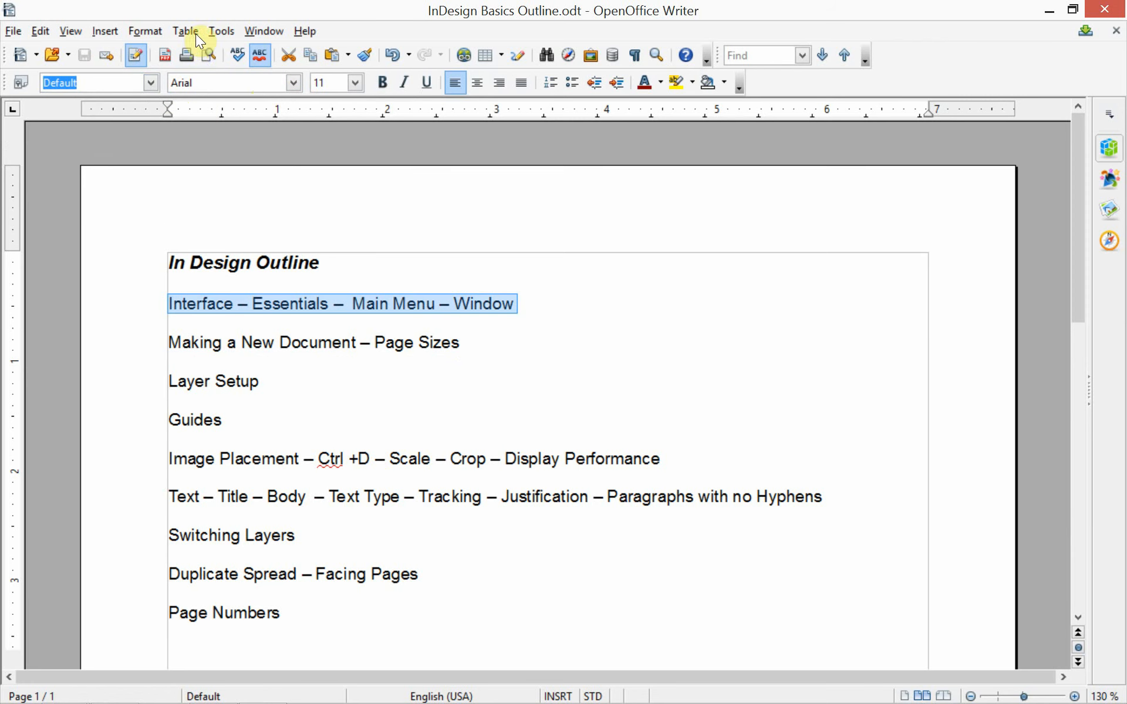
click(218, 30)
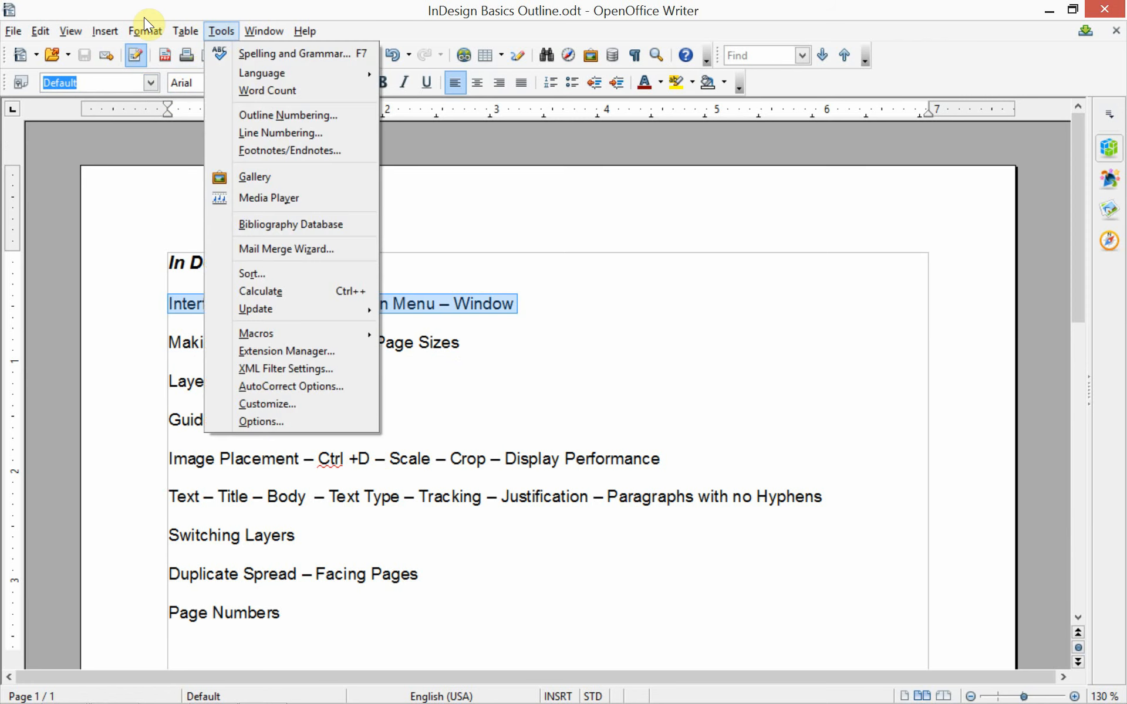
click(207, 28)
click(139, 32)
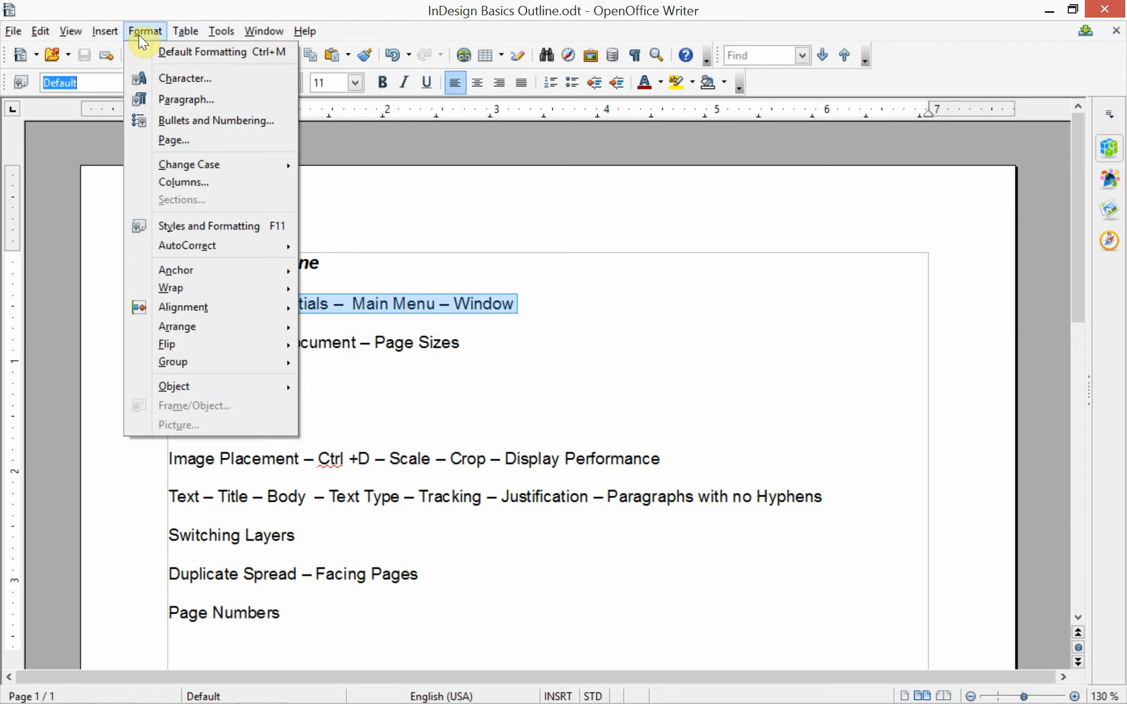
mouse_move(105, 38)
mouse_move(64, 34)
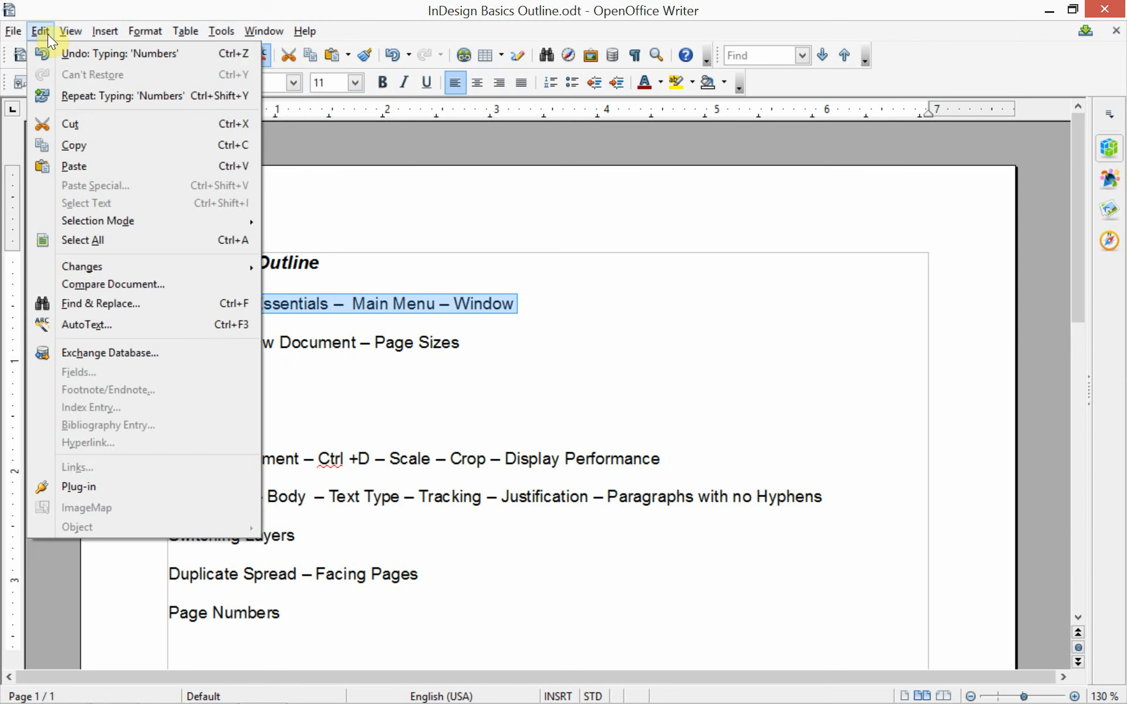
click(502, 369)
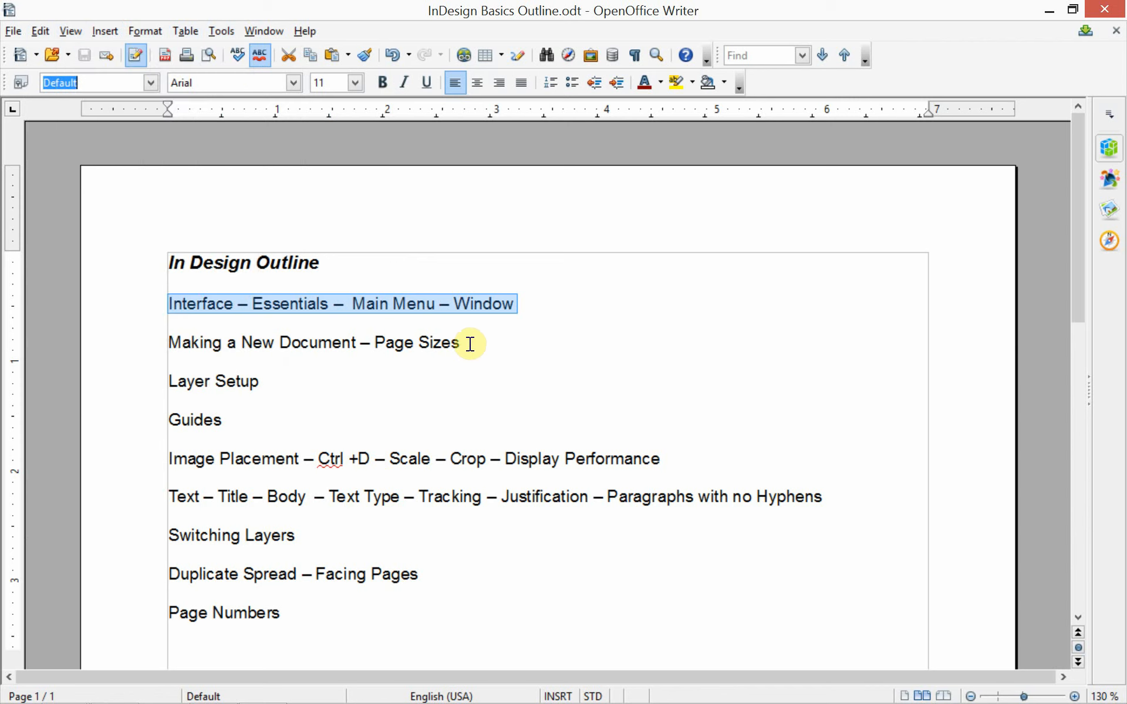
Highlight the outline line on Making a New Document and Page Sizes, and switch to InDesign.
drag(464, 342, 165, 344)
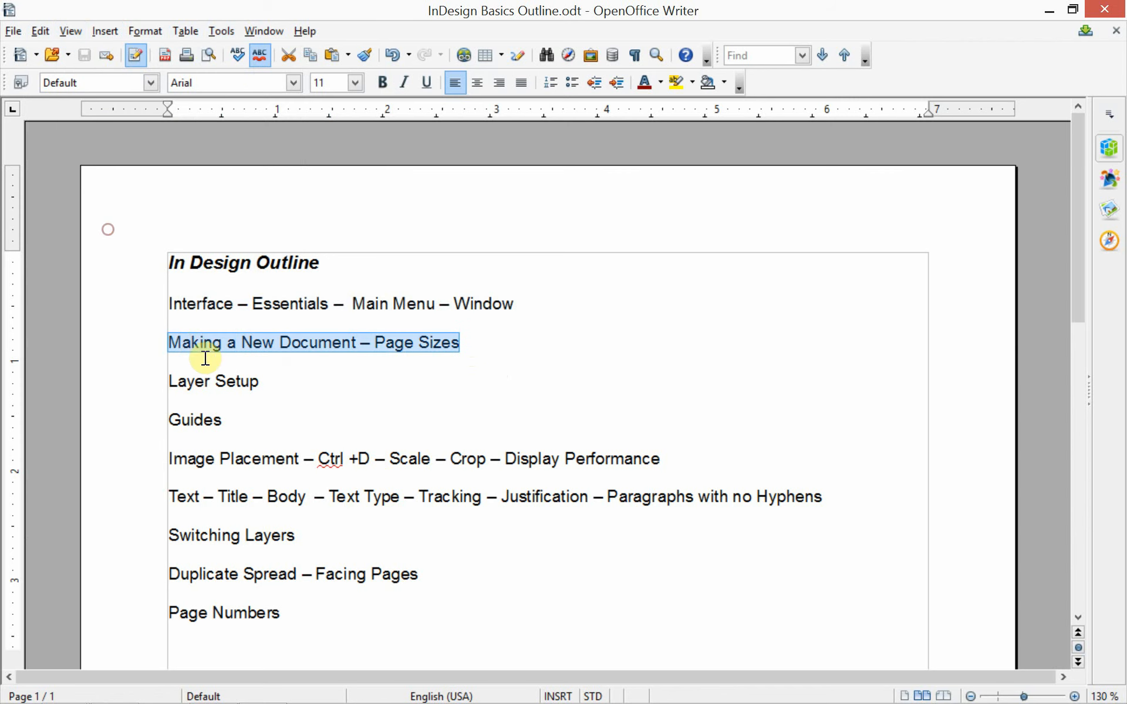
key(alt+Tab)
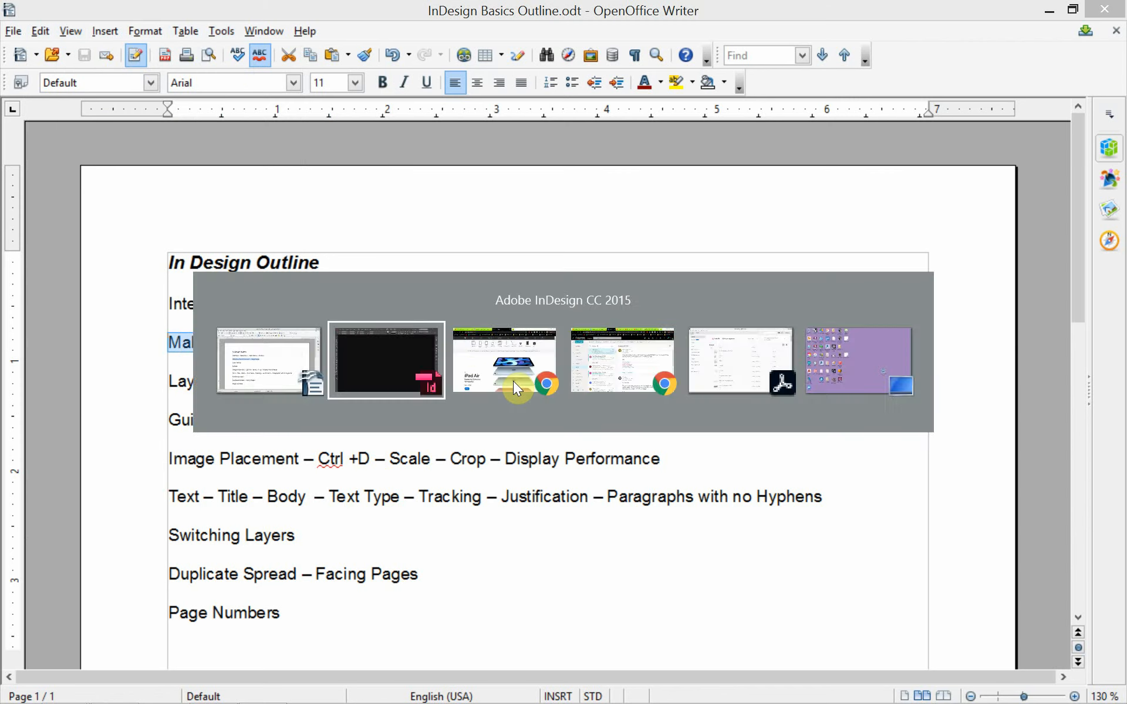
click(56, 16)
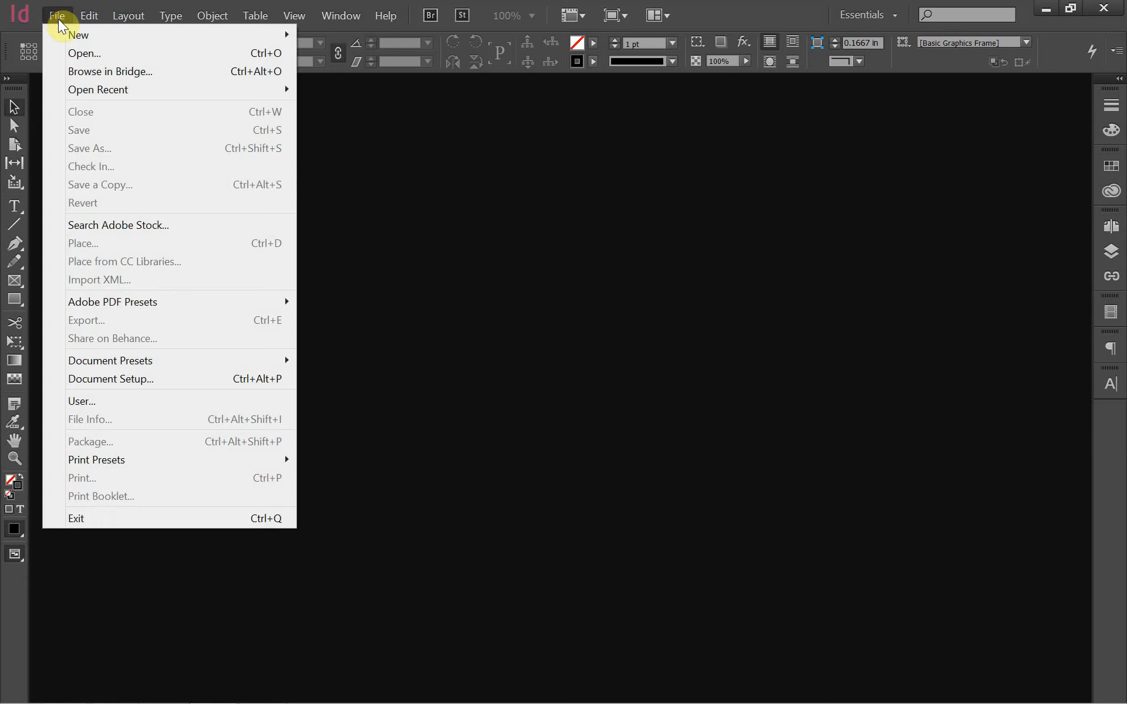
mouse_move(70, 35)
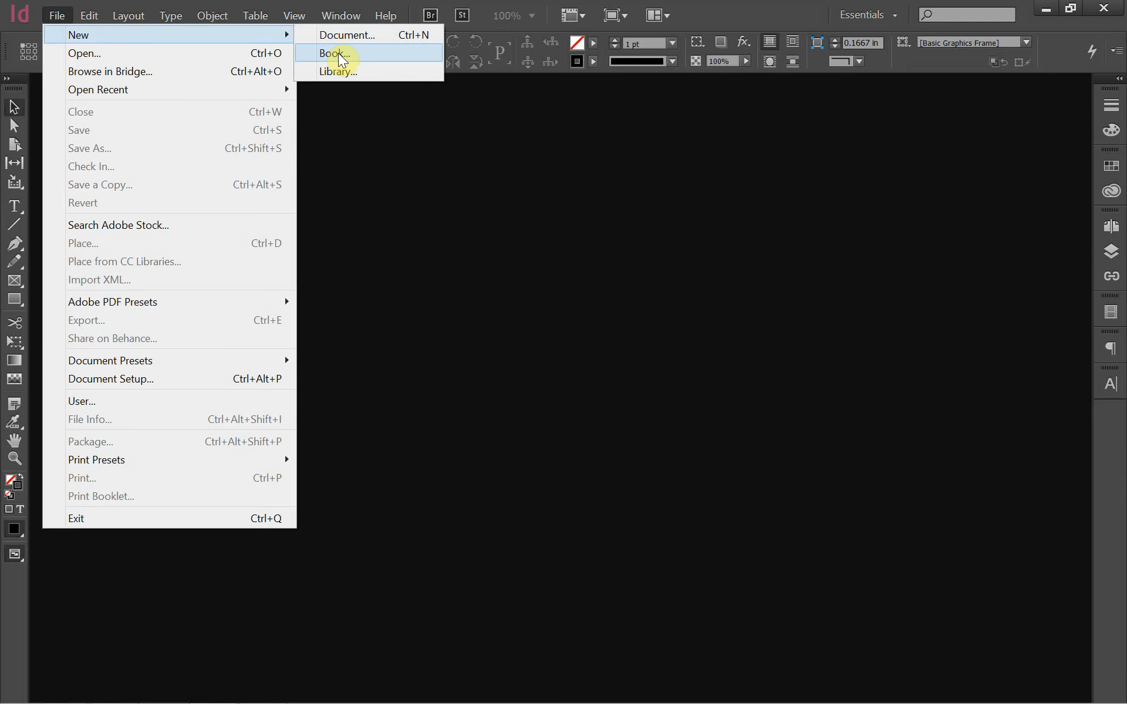
click(338, 53)
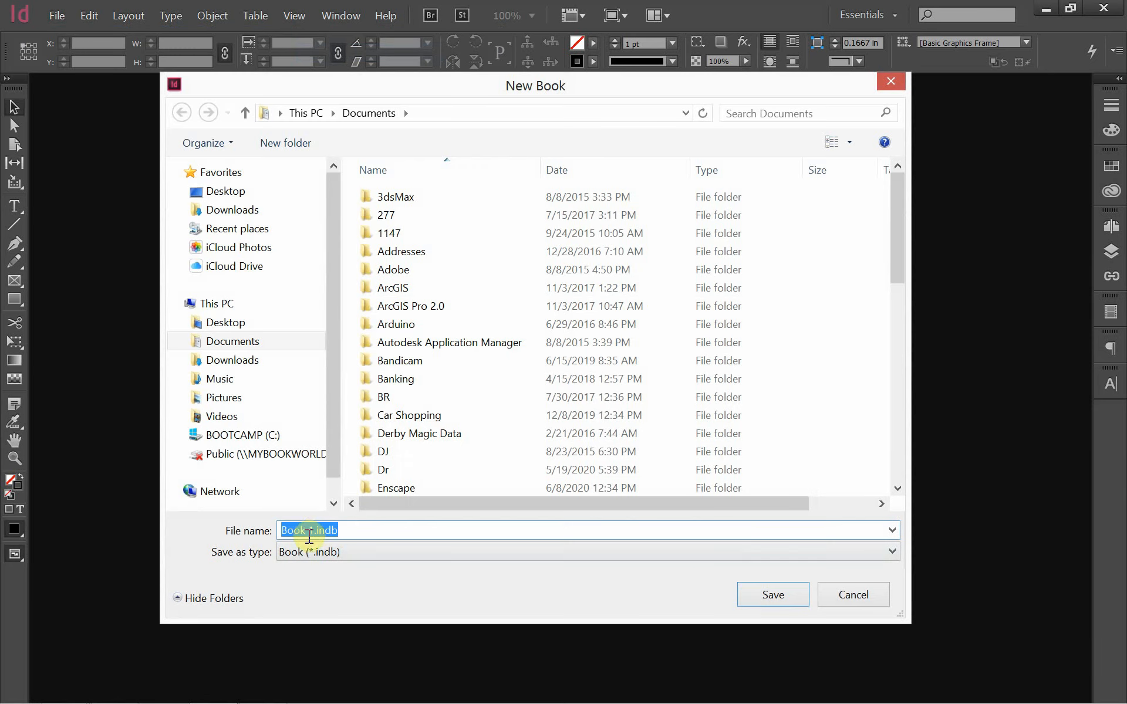
click(852, 595)
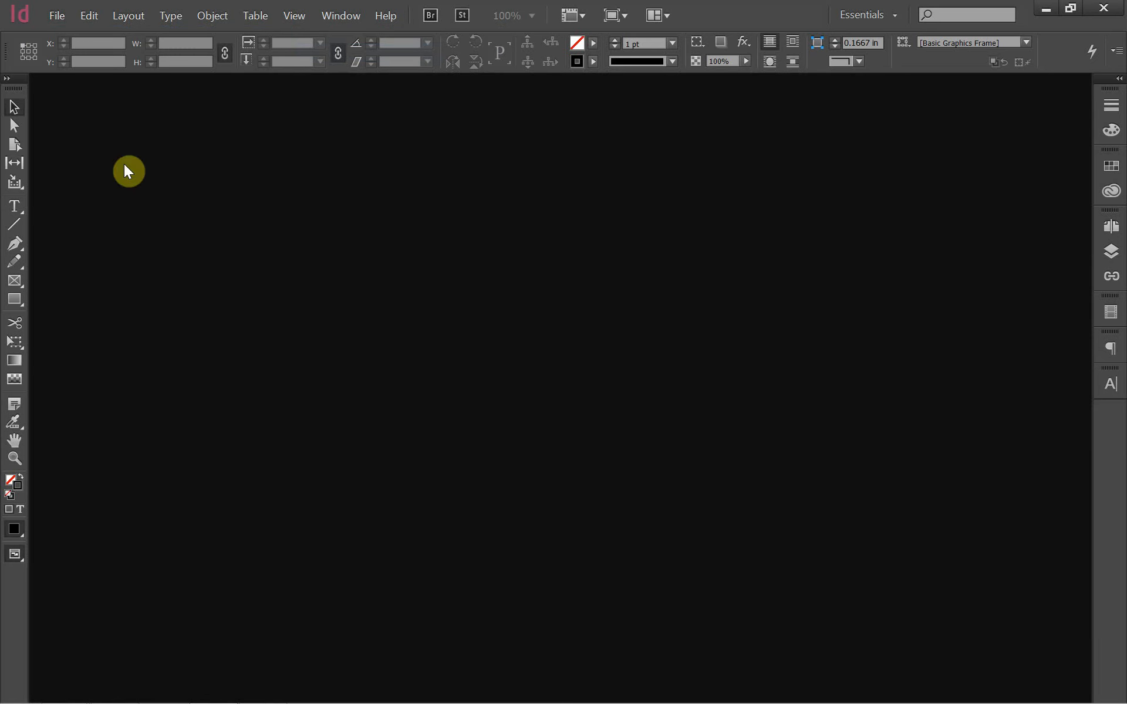
Start a new document and keep its intent set to Print.
click(46, 16)
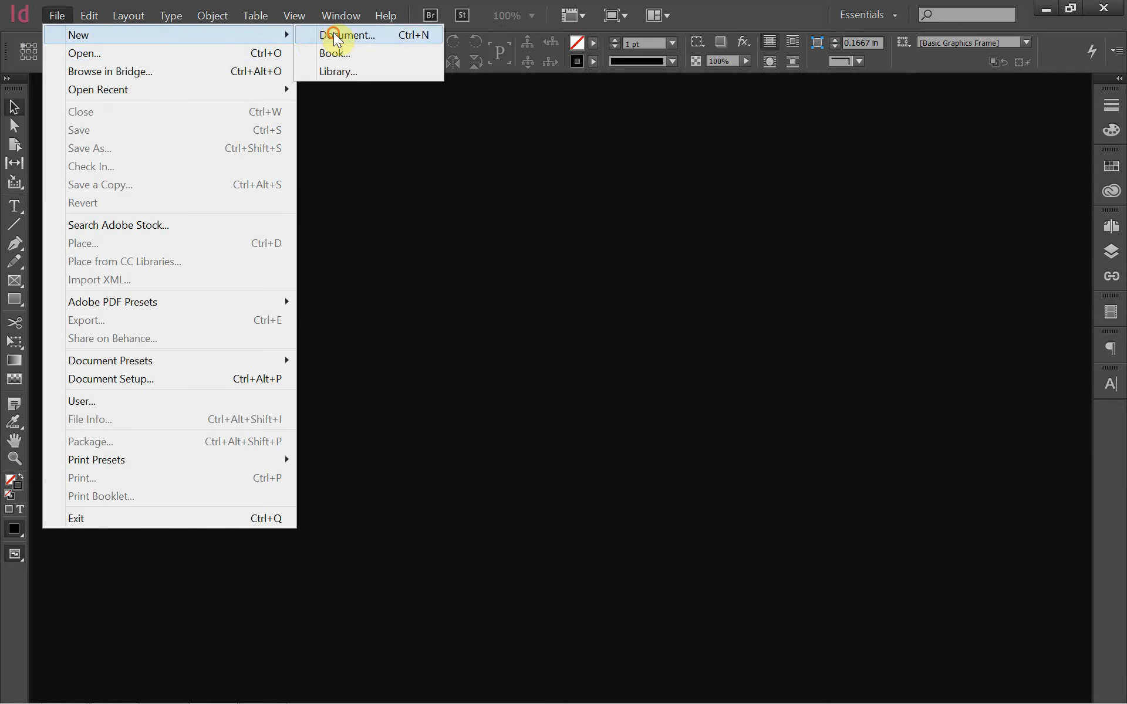
click(333, 35)
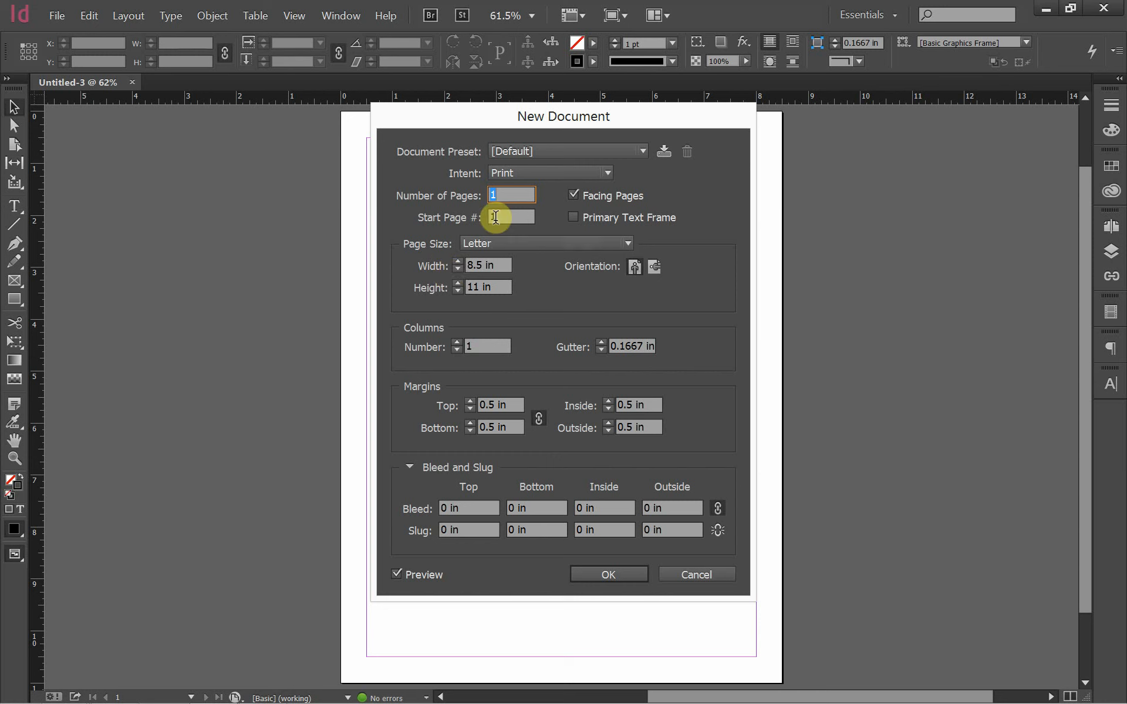
click(523, 175)
click(523, 175)
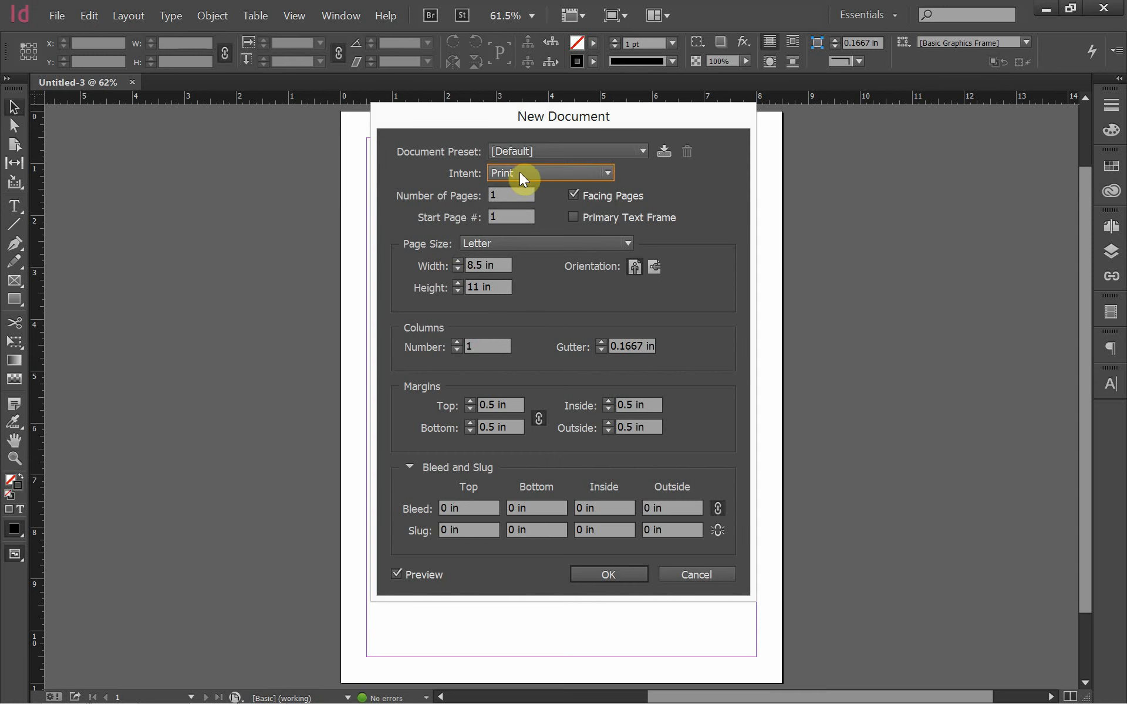
click(506, 174)
click(506, 174)
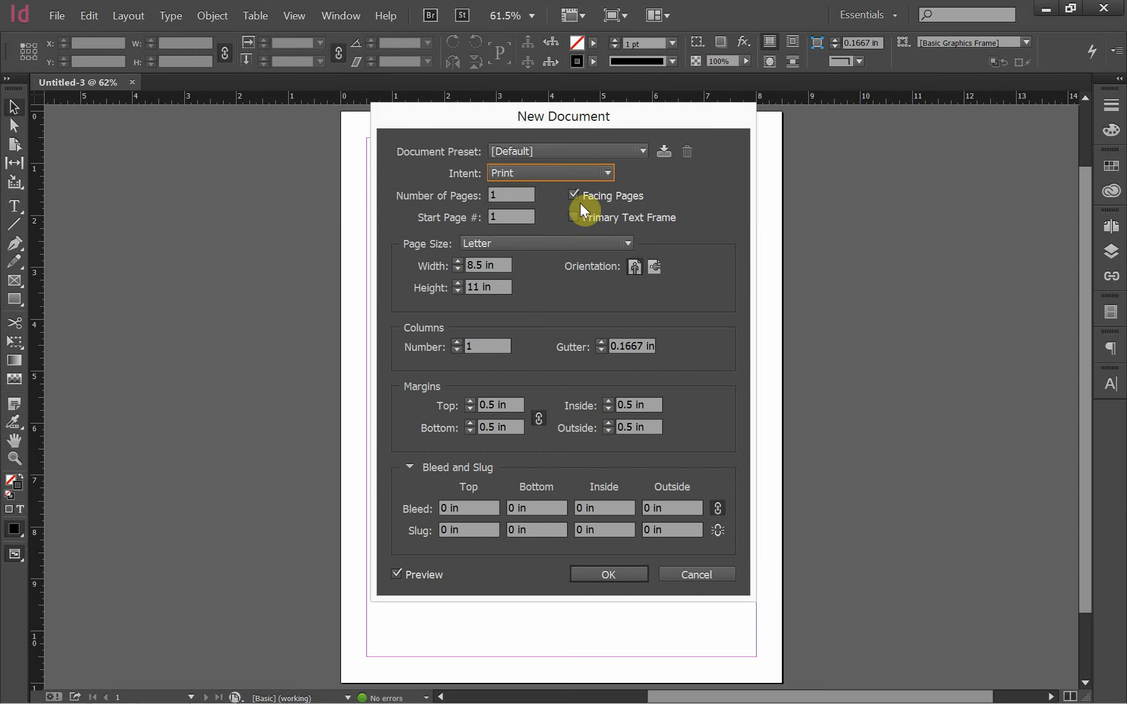
Try start page numbers 0 and 2 for the new document, and set the start page back to 1.
double_click(503, 216)
text(0)
click(513, 199)
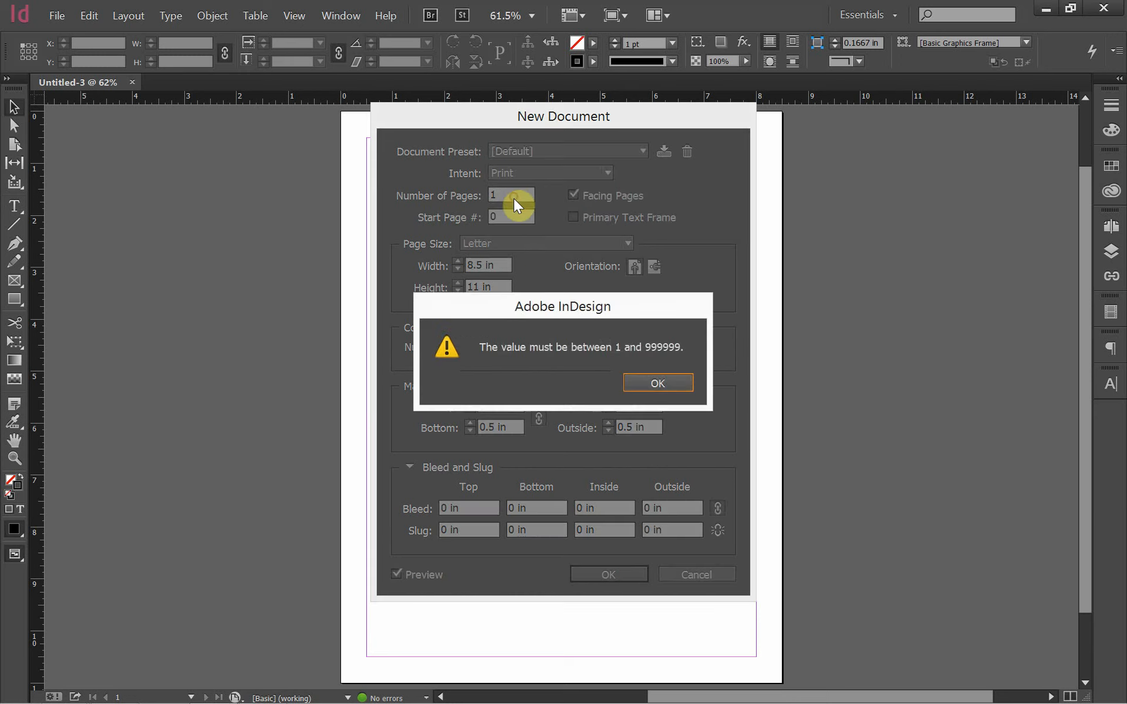
click(649, 383)
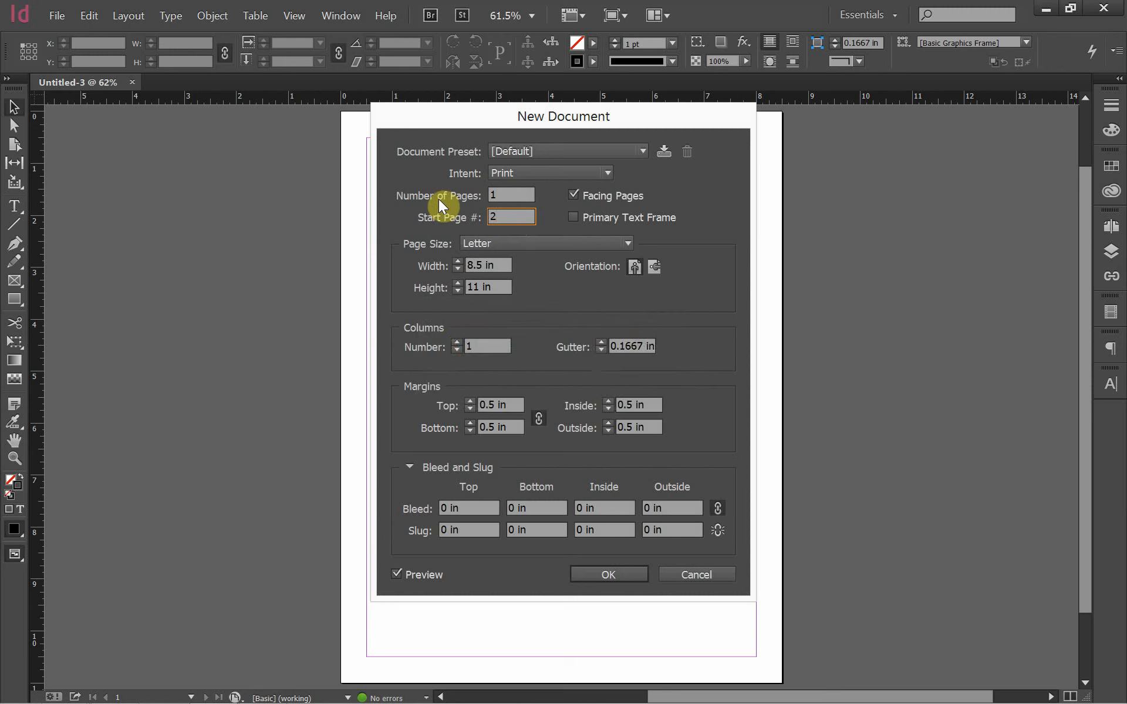
drag(499, 223, 464, 221)
Set the new document's page size to Tabloid in landscape orientation, 17 in wide by 11 in high.
click(503, 244)
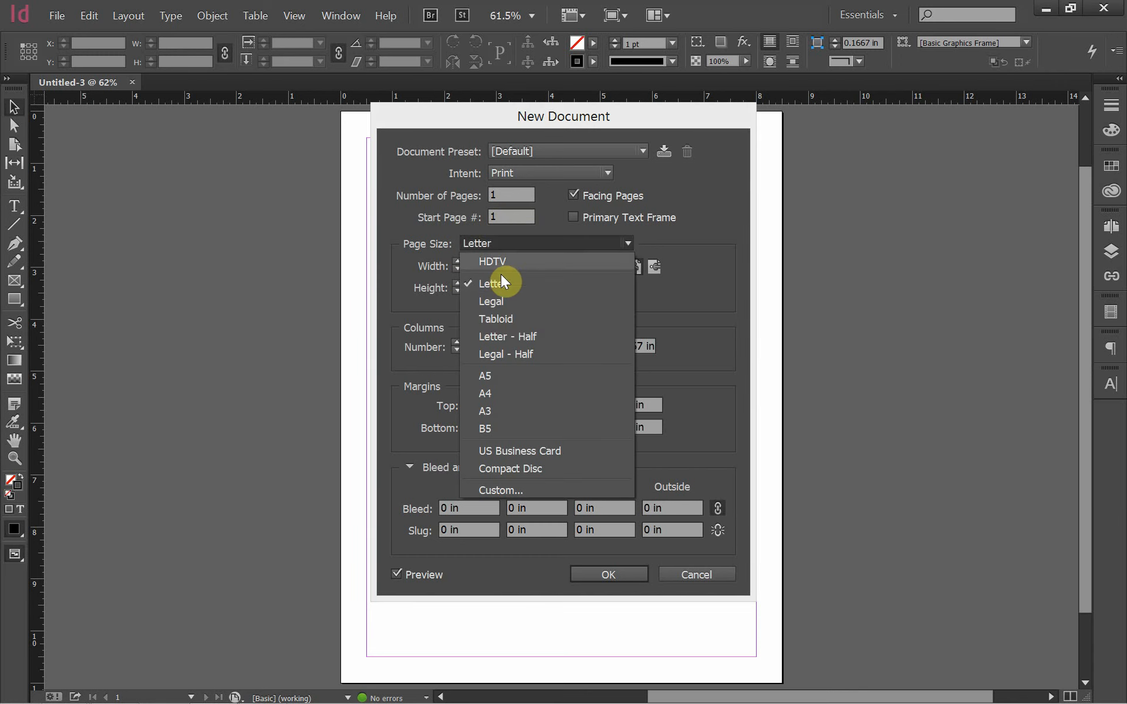
click(502, 312)
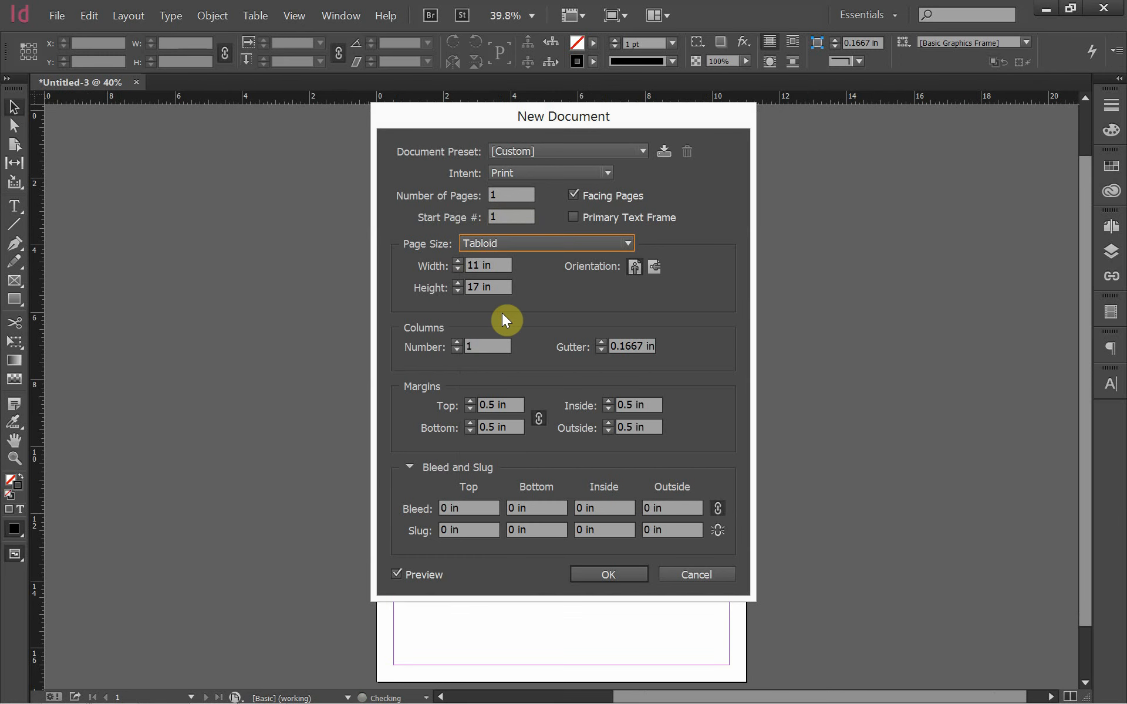
click(653, 267)
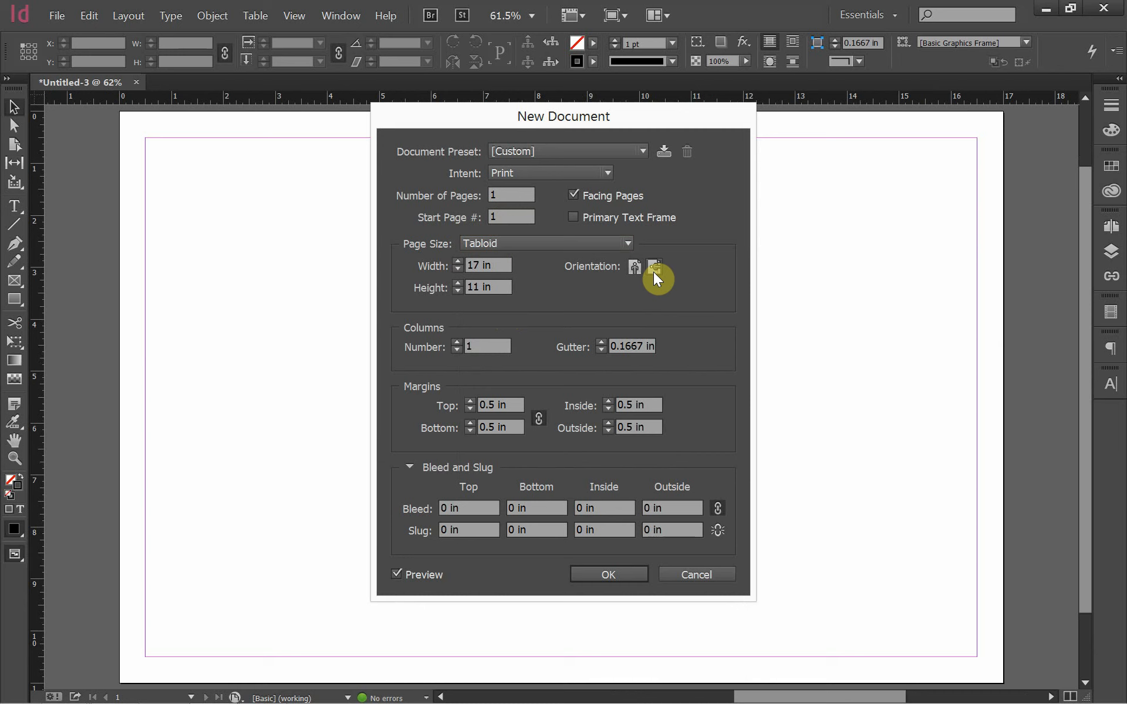
Keep the Tabloid page size and create the 17 by 11 in landscape document.
click(619, 241)
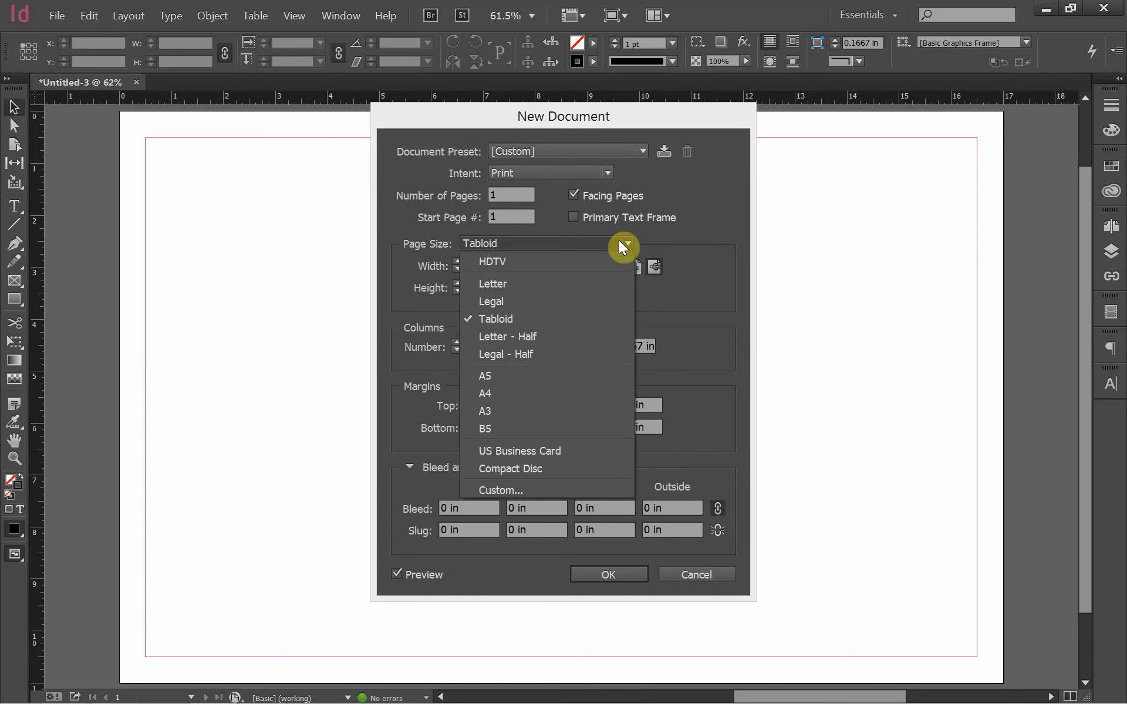
click(620, 242)
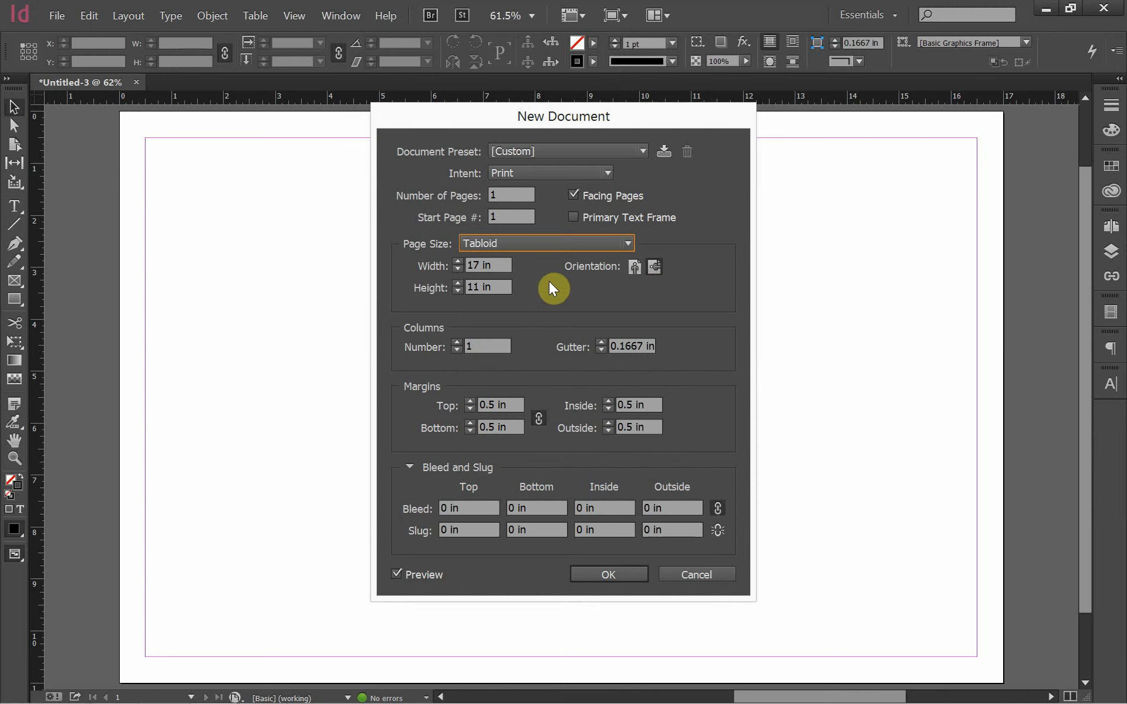
click(597, 575)
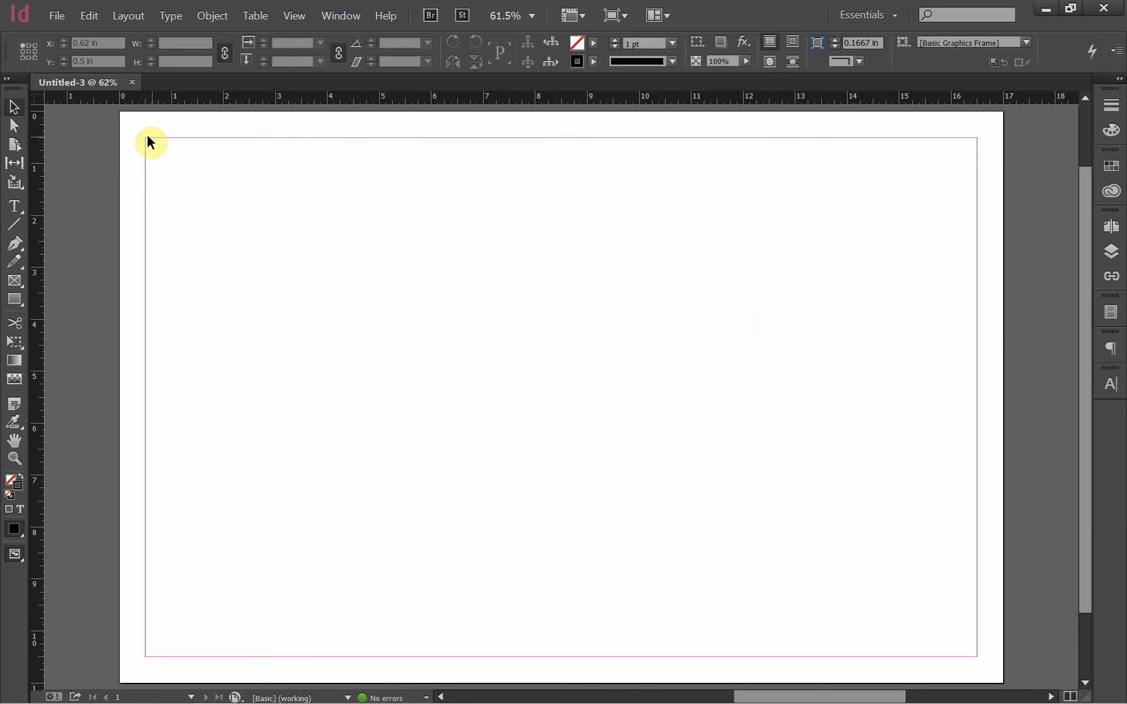
scroll(166, 335, up, 2)
scroll(212, 407, down, 2)
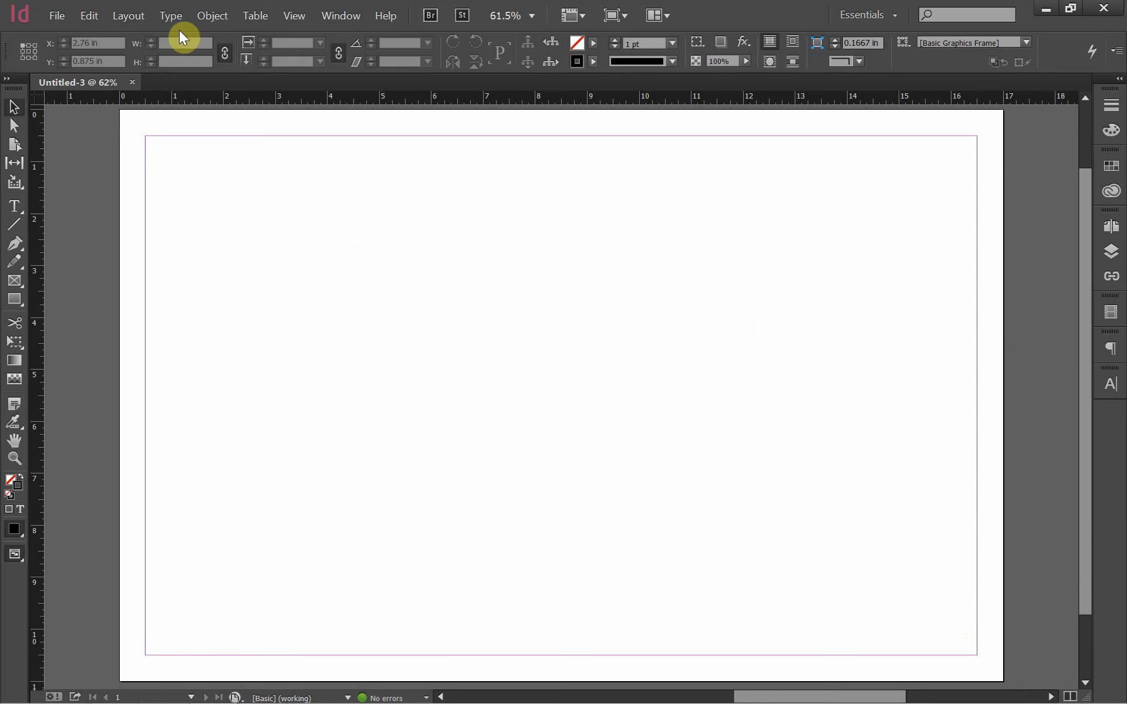
Start another new document.
click(83, 21)
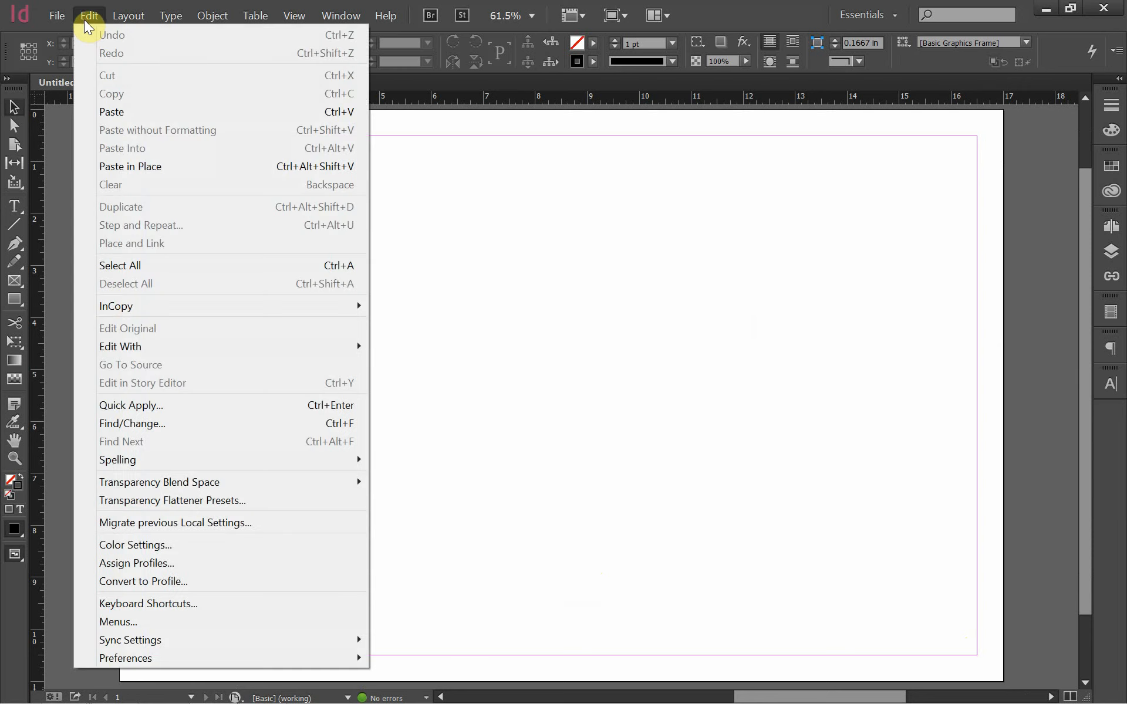
mouse_move(61, 16)
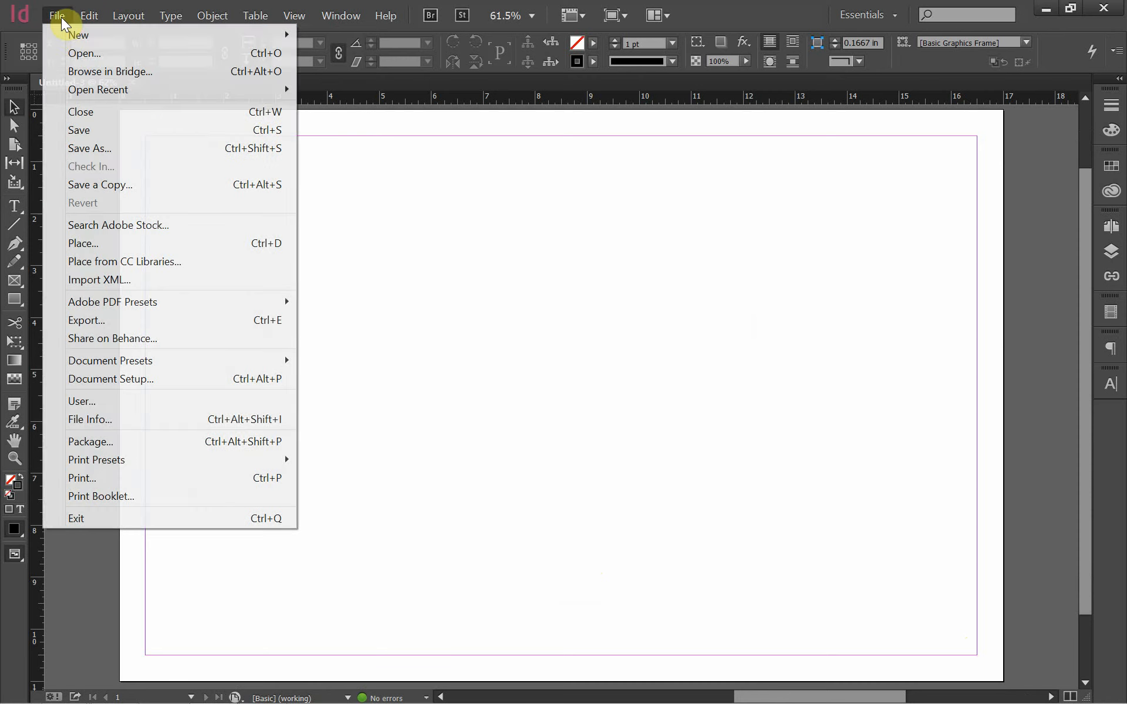
mouse_move(67, 40)
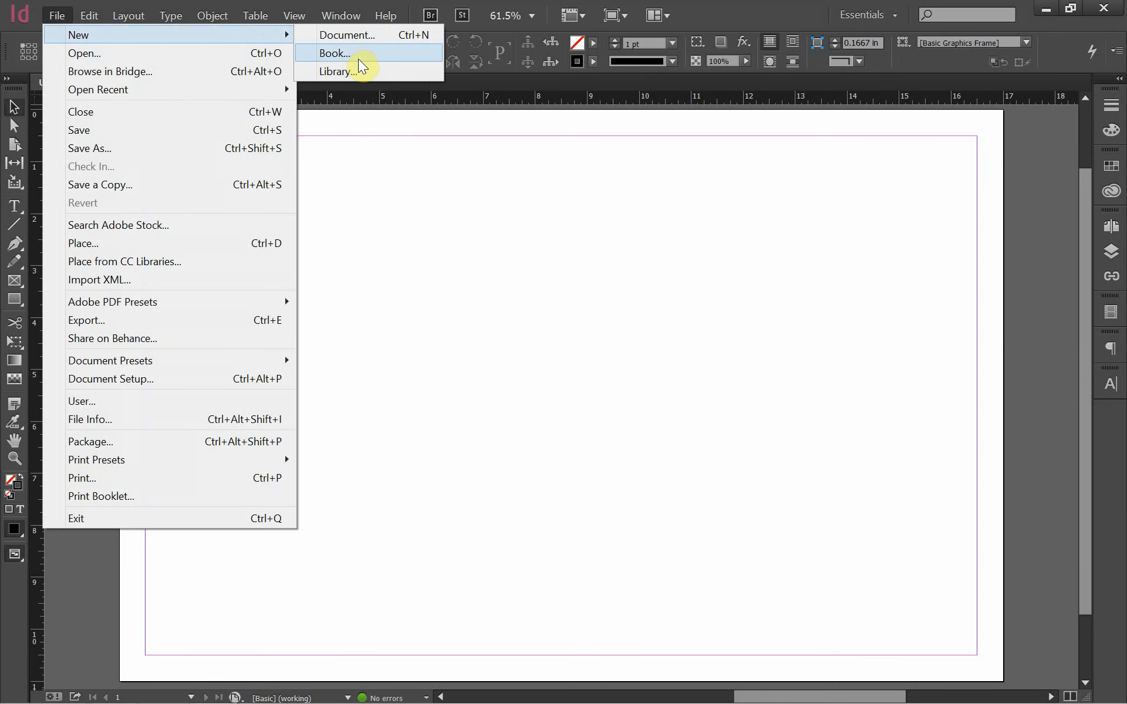
click(365, 40)
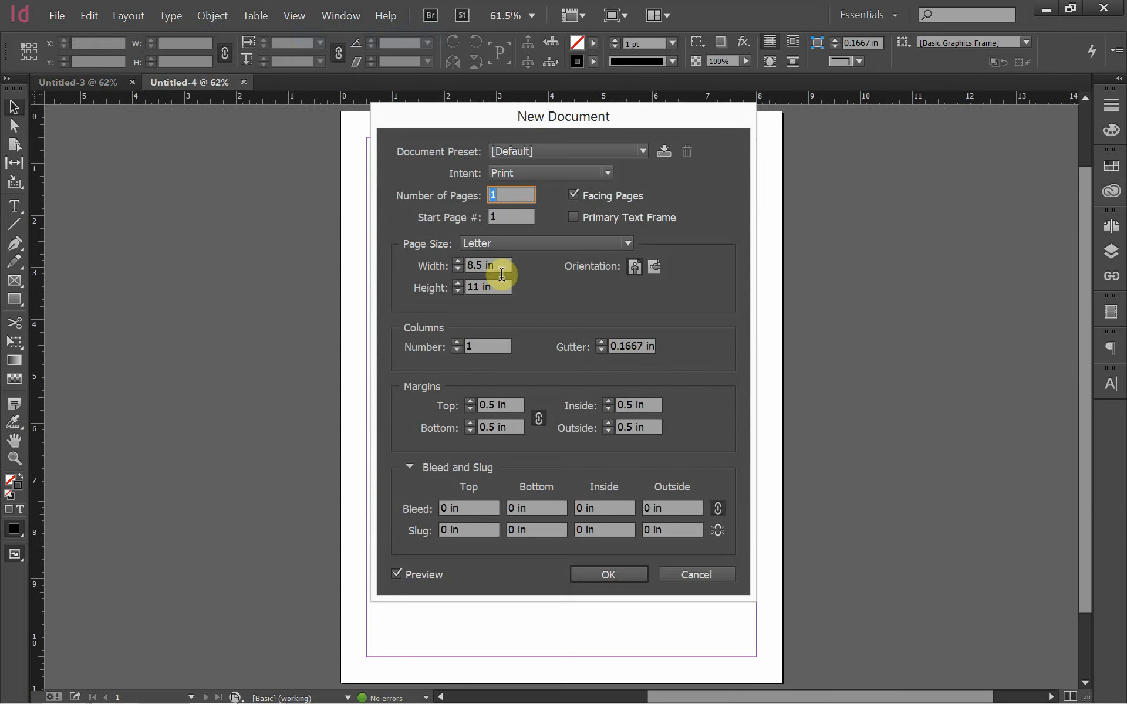
Try a custom page size 36 in wide by 36 in high for the new document.
drag(499, 265, 458, 265)
text(36)
drag(495, 287, 454, 284)
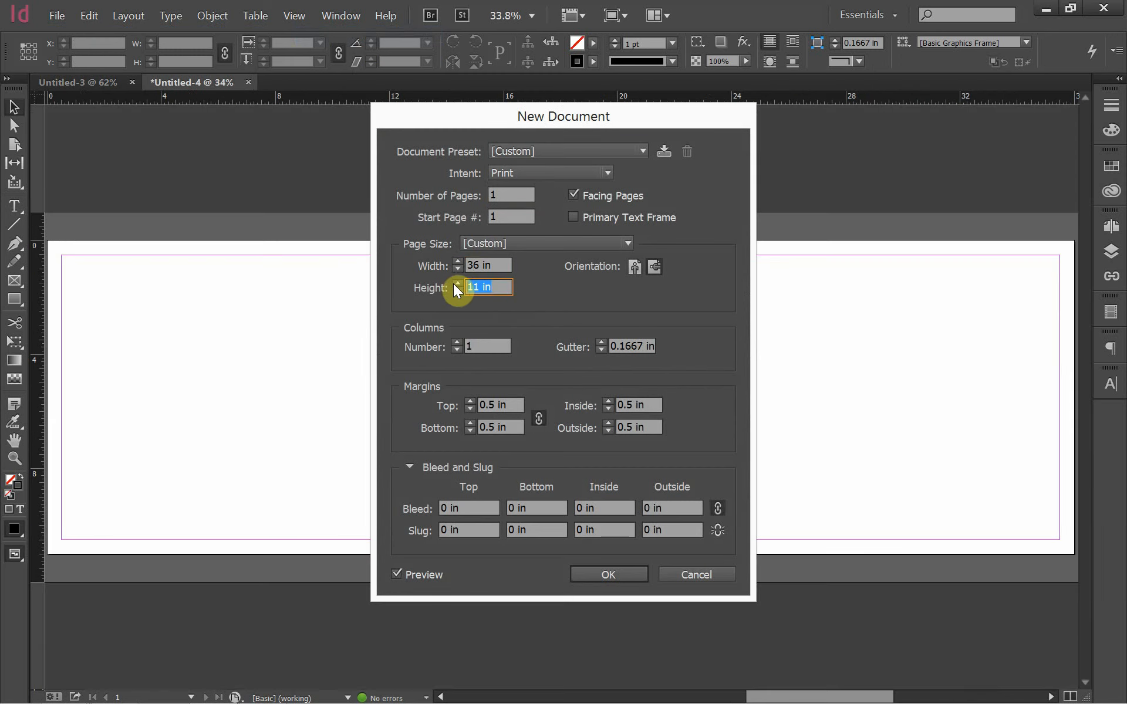
text(36)
click(500, 266)
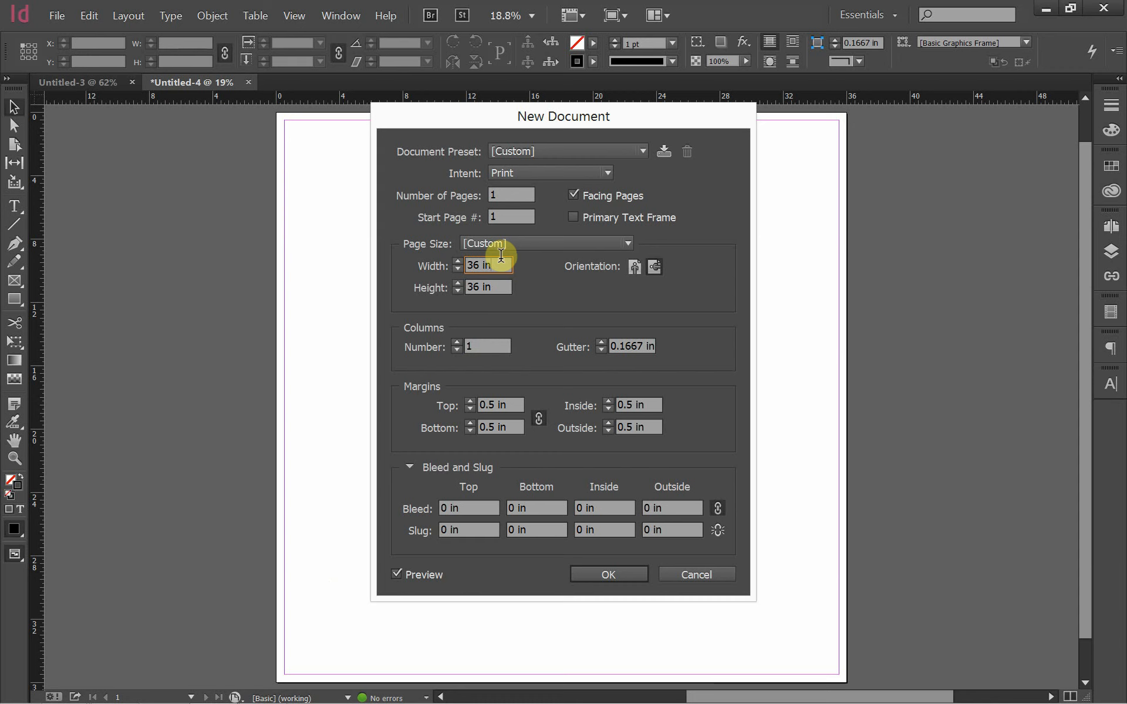
Create the new document as landscape Tabloid, 17 in wide by 11 in high, and close the earlier Untitled-3 document.
click(553, 244)
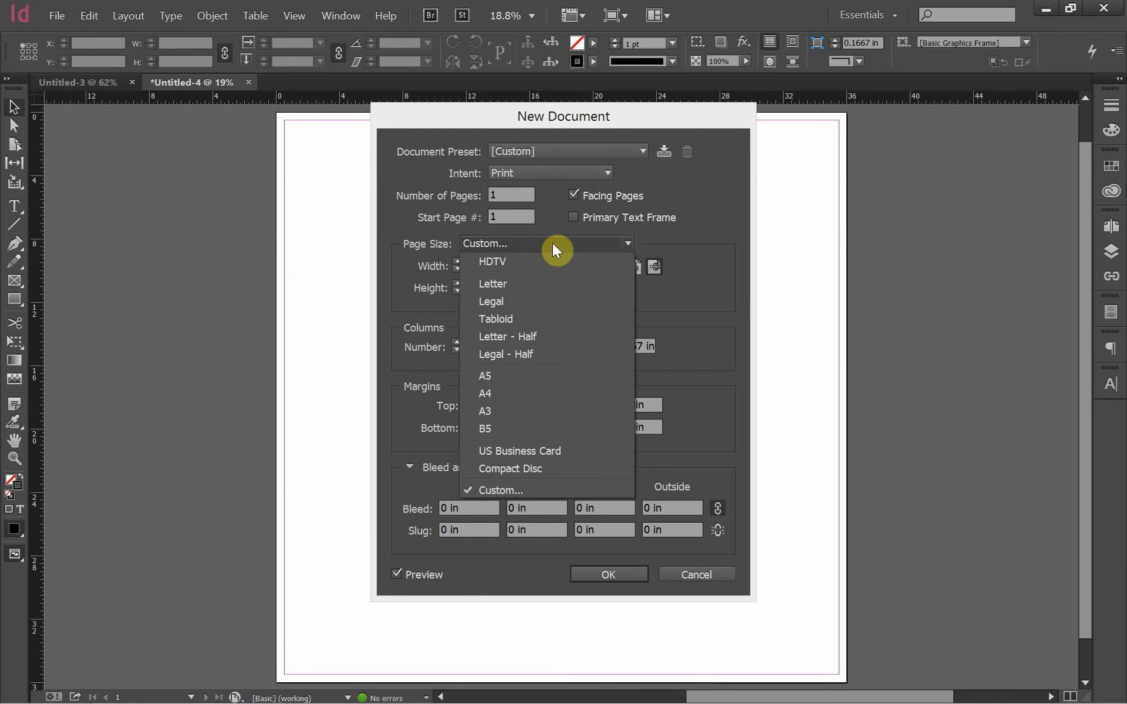
click(541, 317)
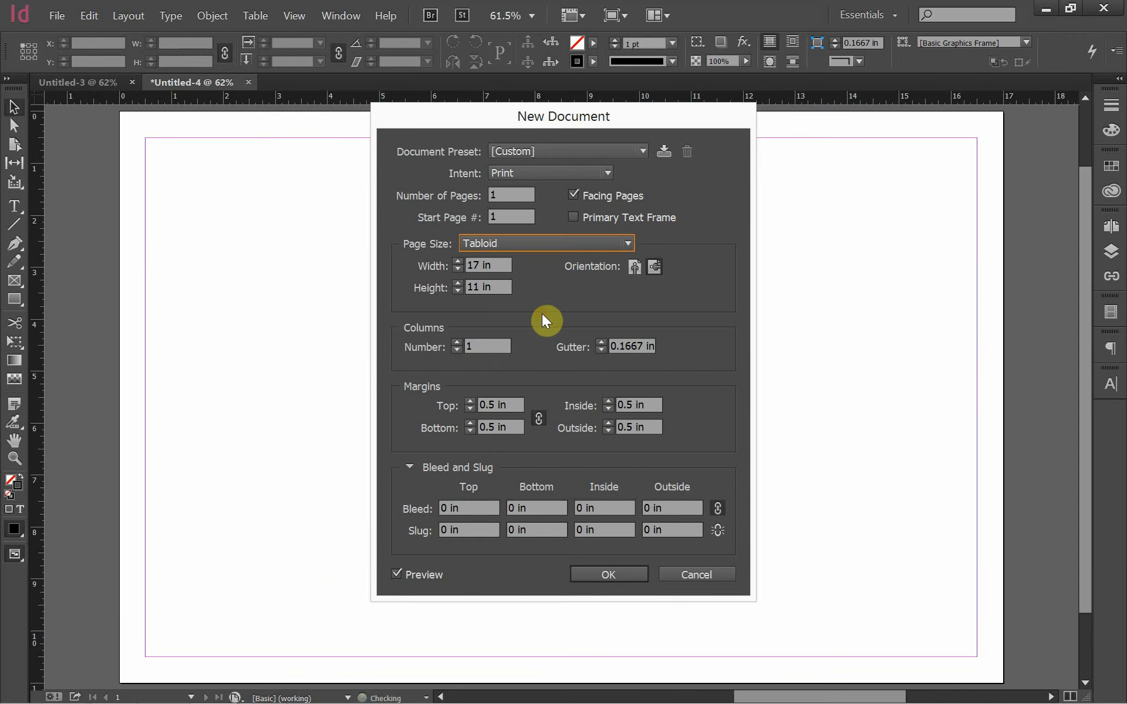
click(632, 268)
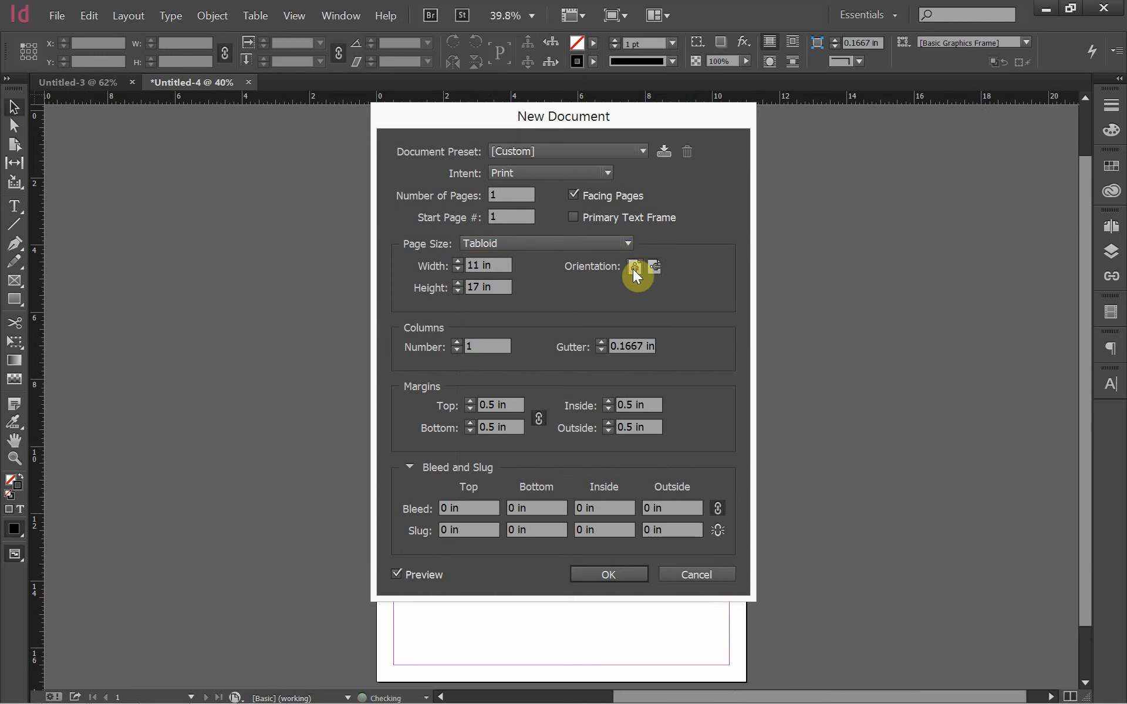
click(655, 270)
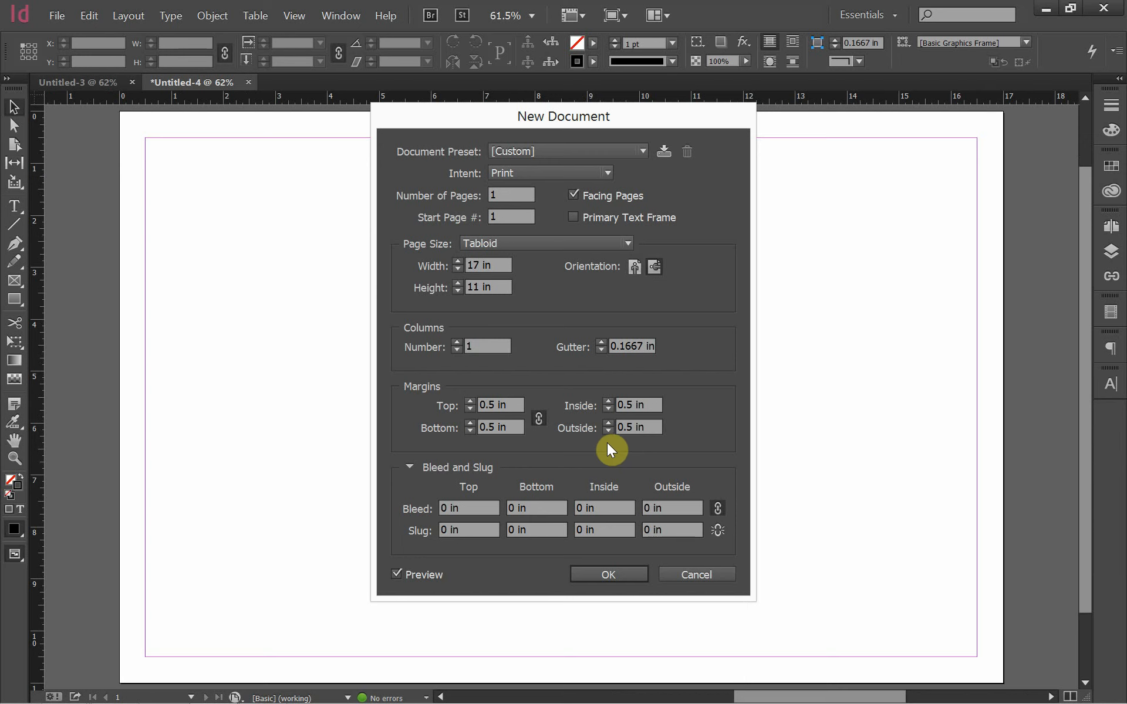
click(609, 575)
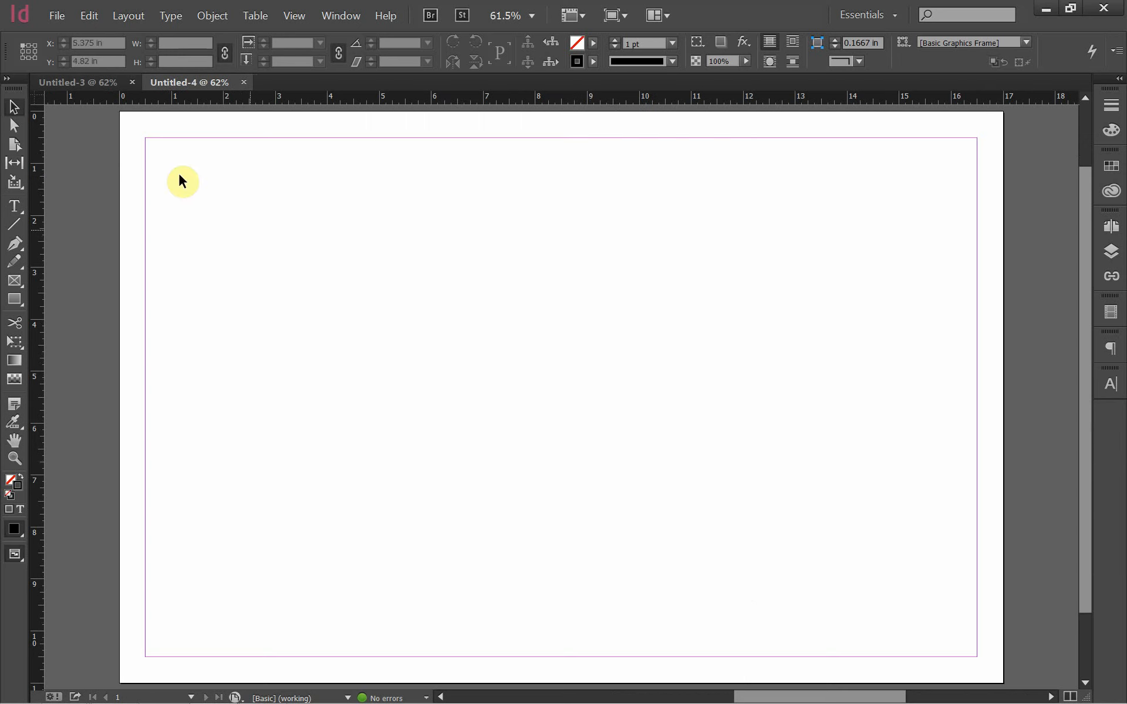
click(106, 84)
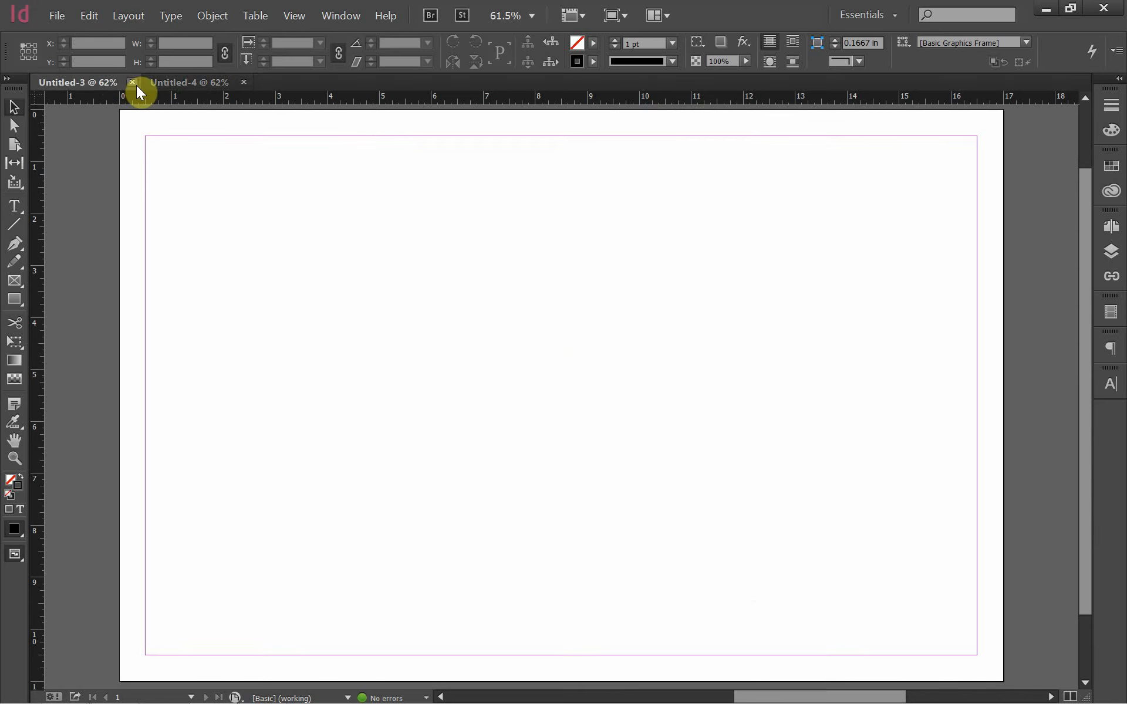
click(133, 83)
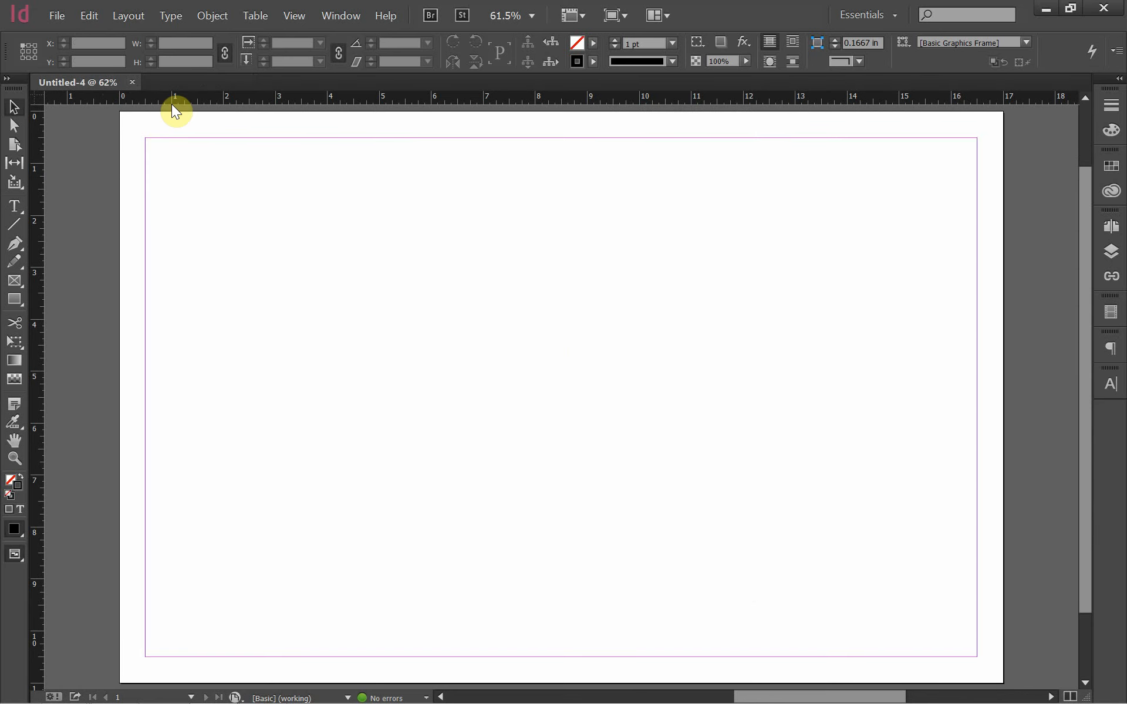
Switch to the OpenOffice Writer outline, highlight the Layer Setup line, and return to InDesign.
mouse_move(200, 702)
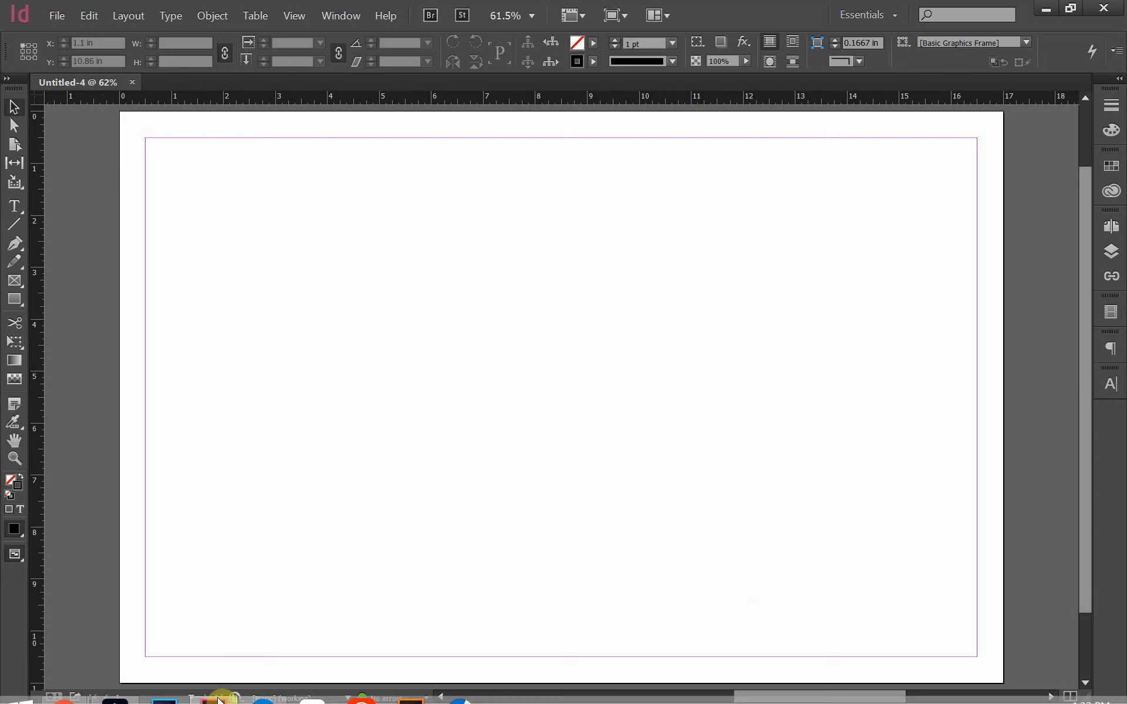
click(262, 692)
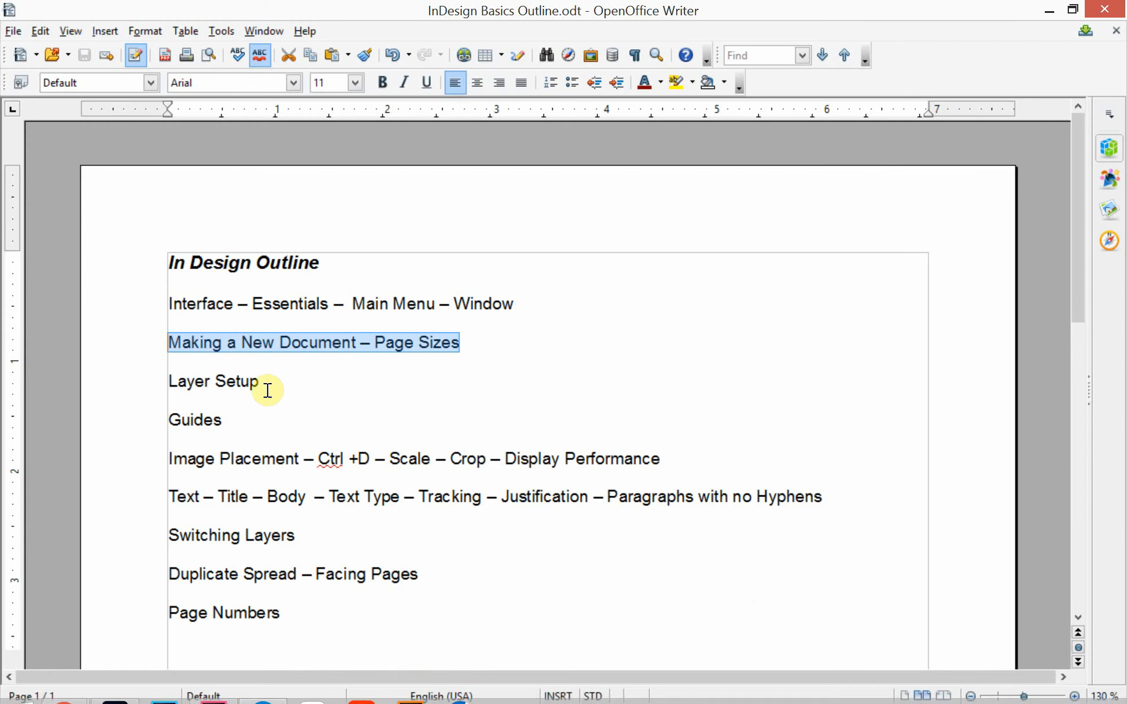
drag(258, 381, 159, 387)
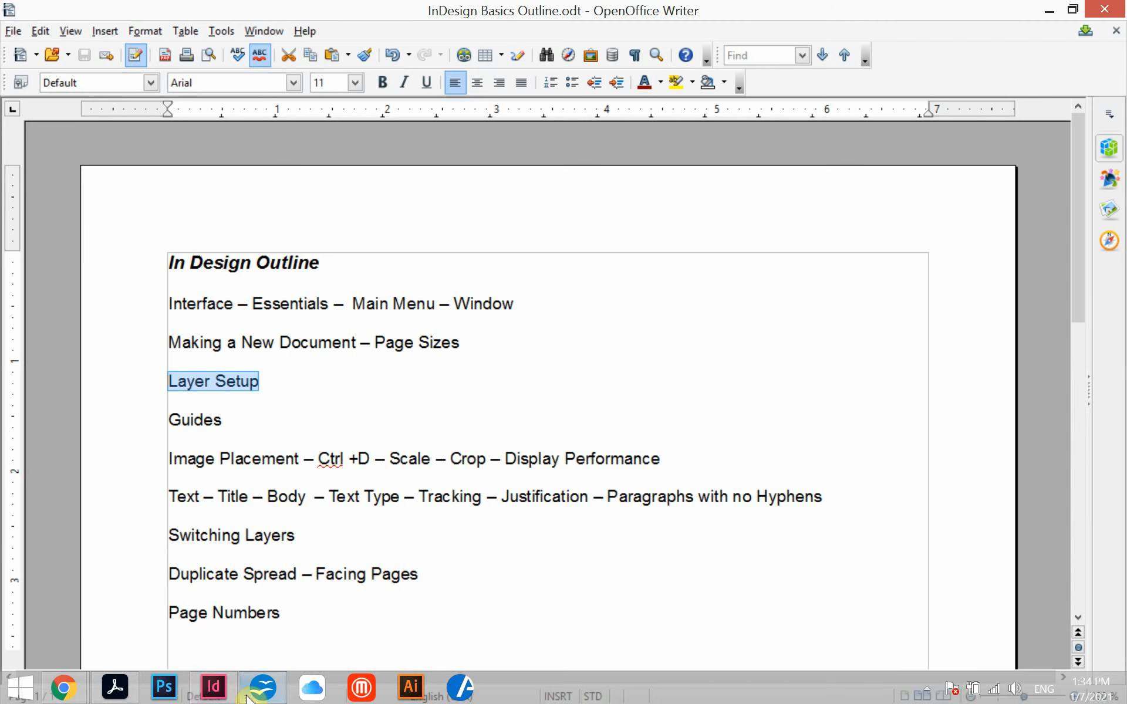
click(218, 693)
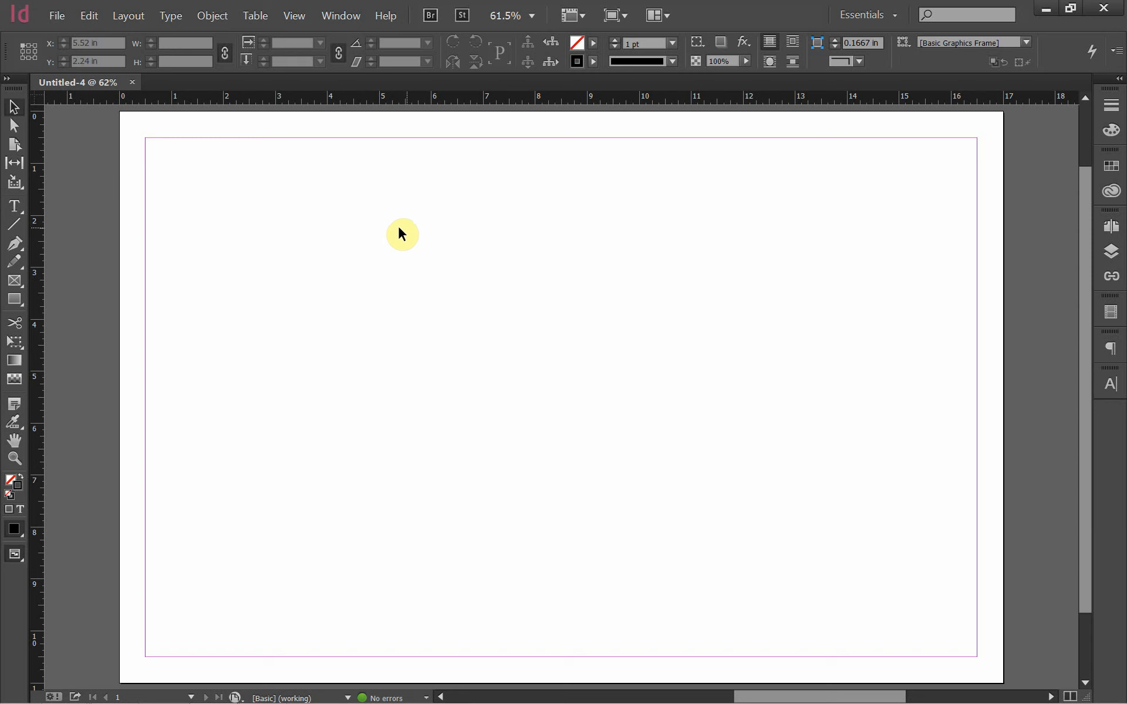
Draw a short diagonal line about 0.29 in long near the page center and stretch it to about 0.95 in.
click(14, 229)
drag(430, 321, 445, 320)
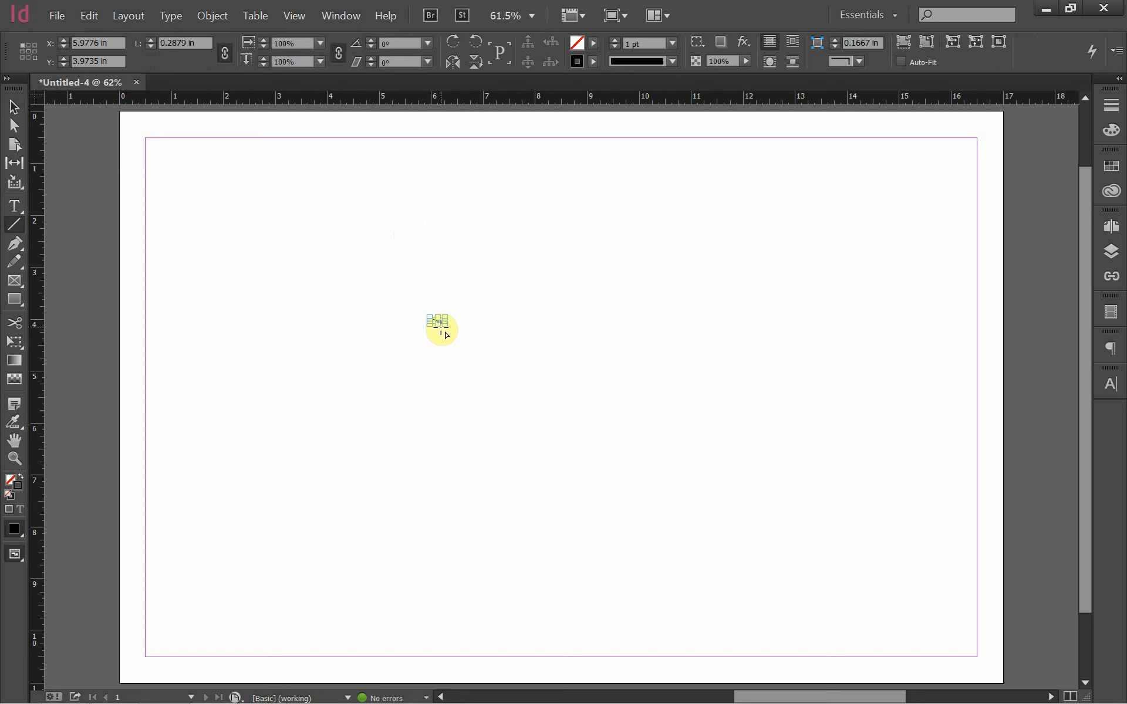
click(14, 461)
drag(291, 405, 518, 277)
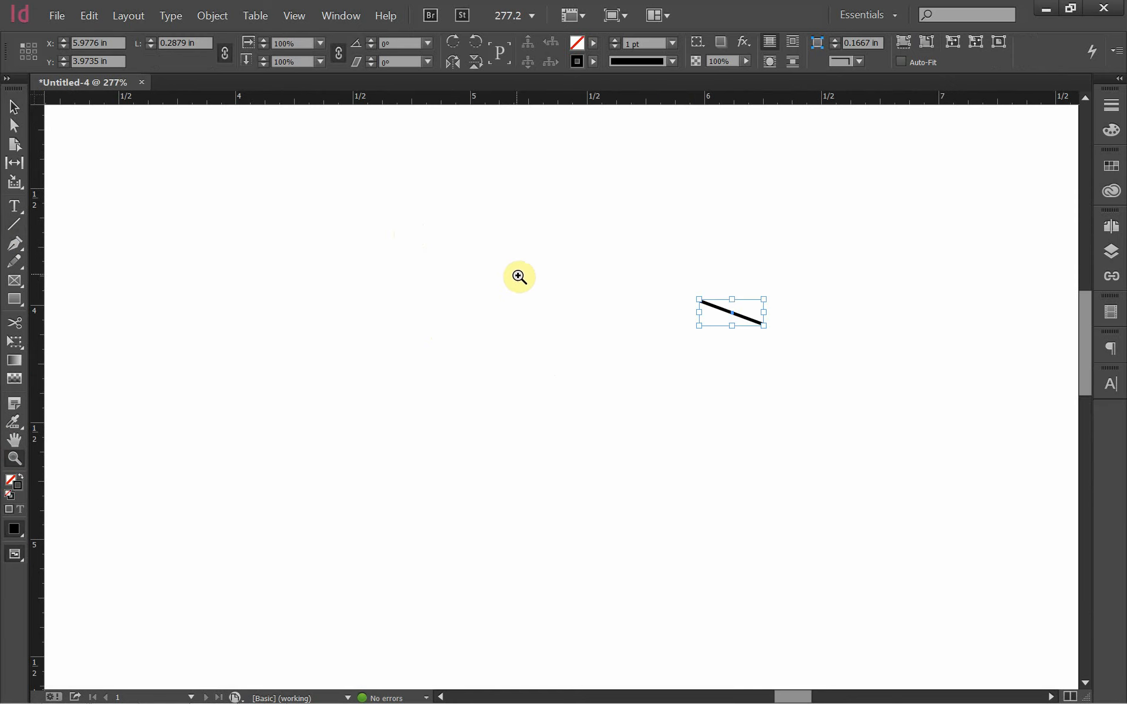
click(14, 108)
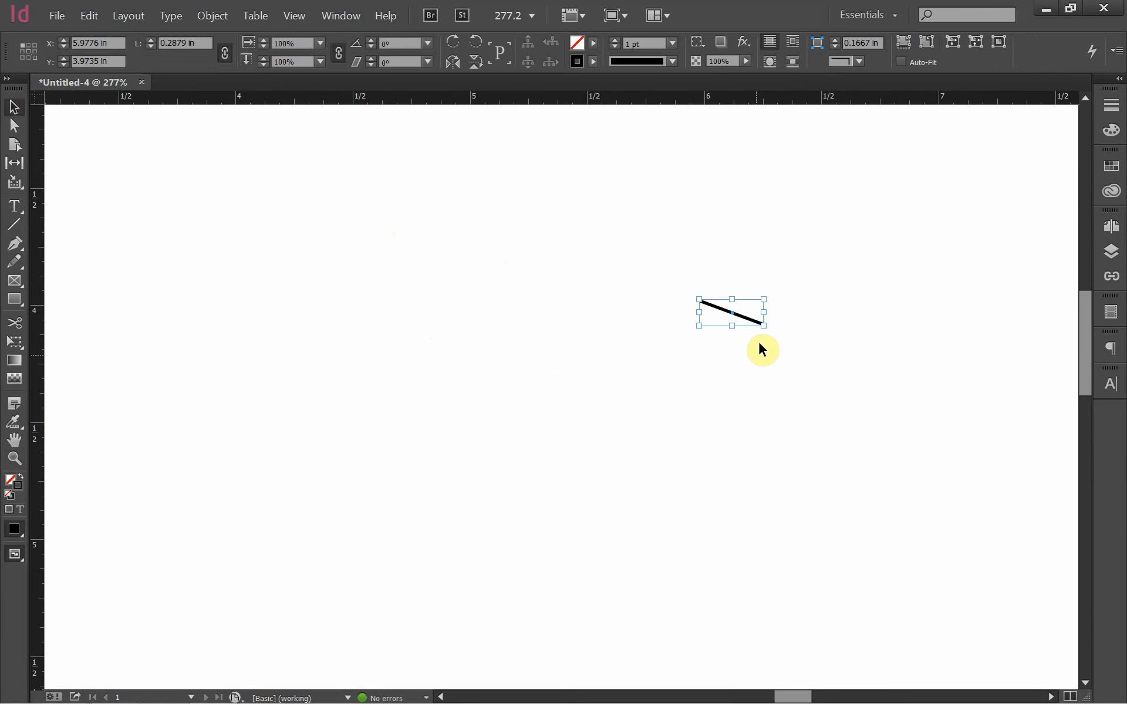
drag(763, 325, 824, 486)
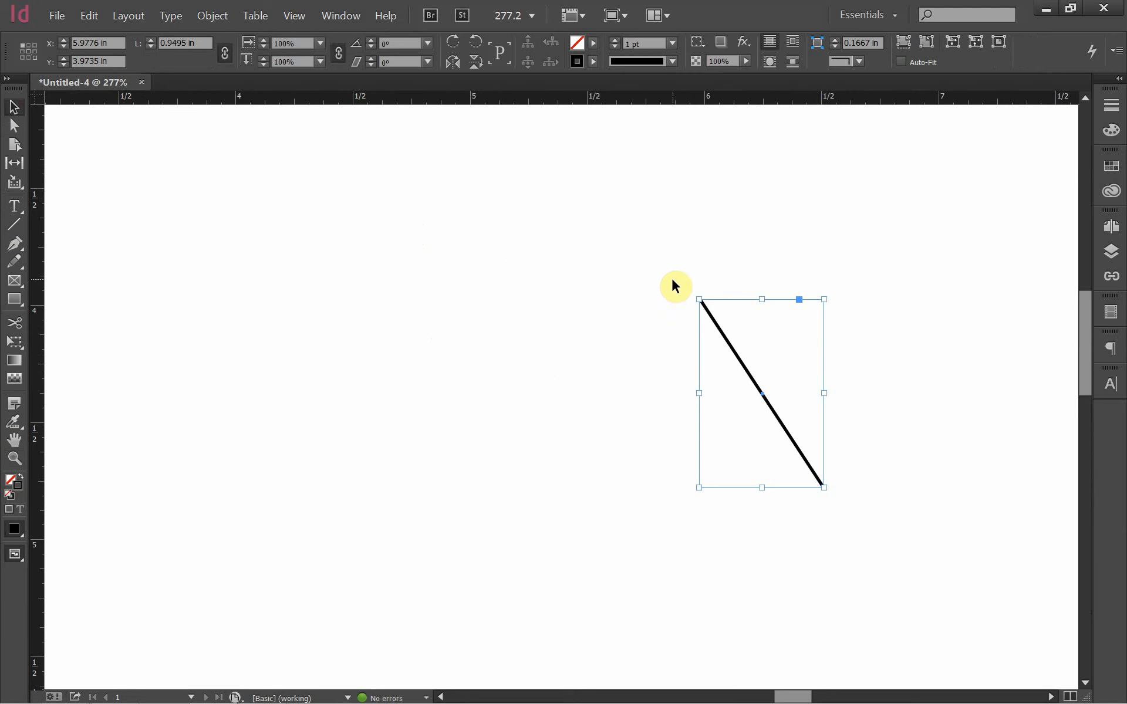
Delete the diagonal line and fit the whole page in view.
drag(756, 353, 684, 355)
key(Delete)
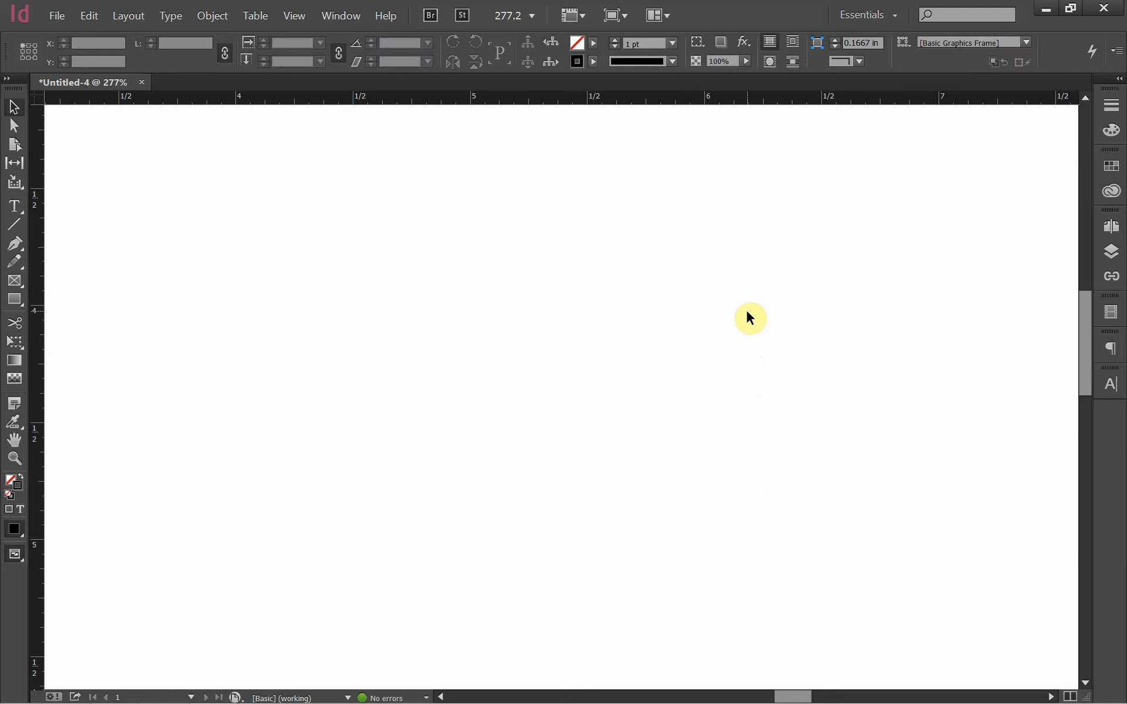
key(ctrl+0)
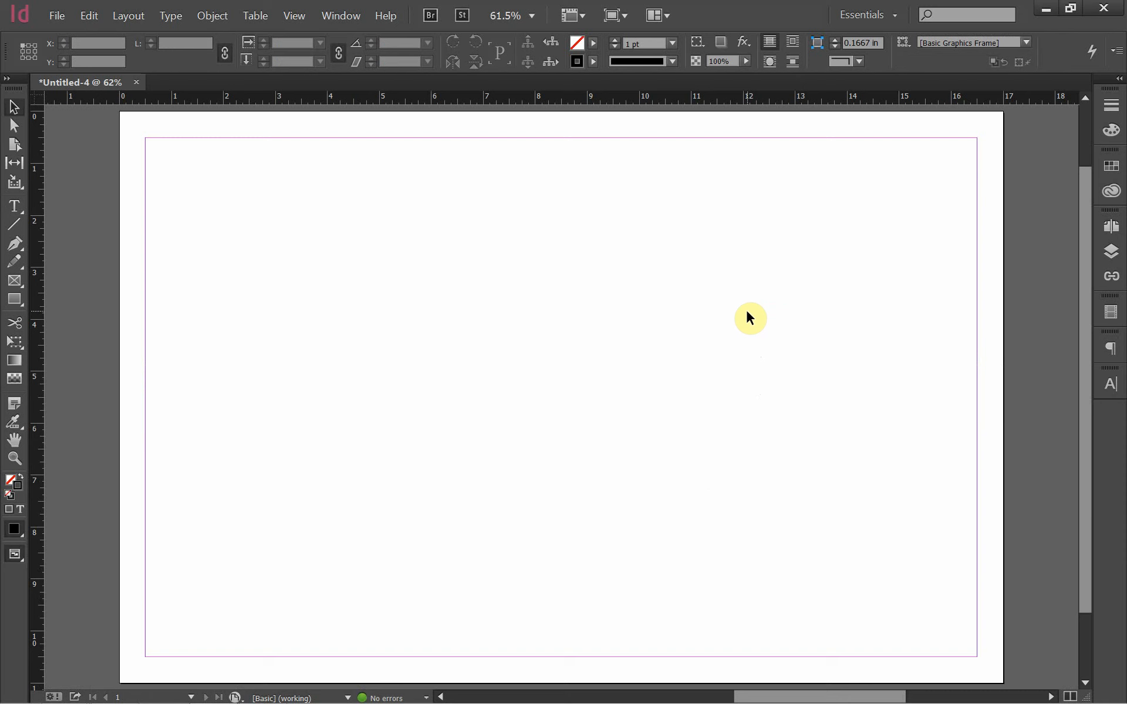
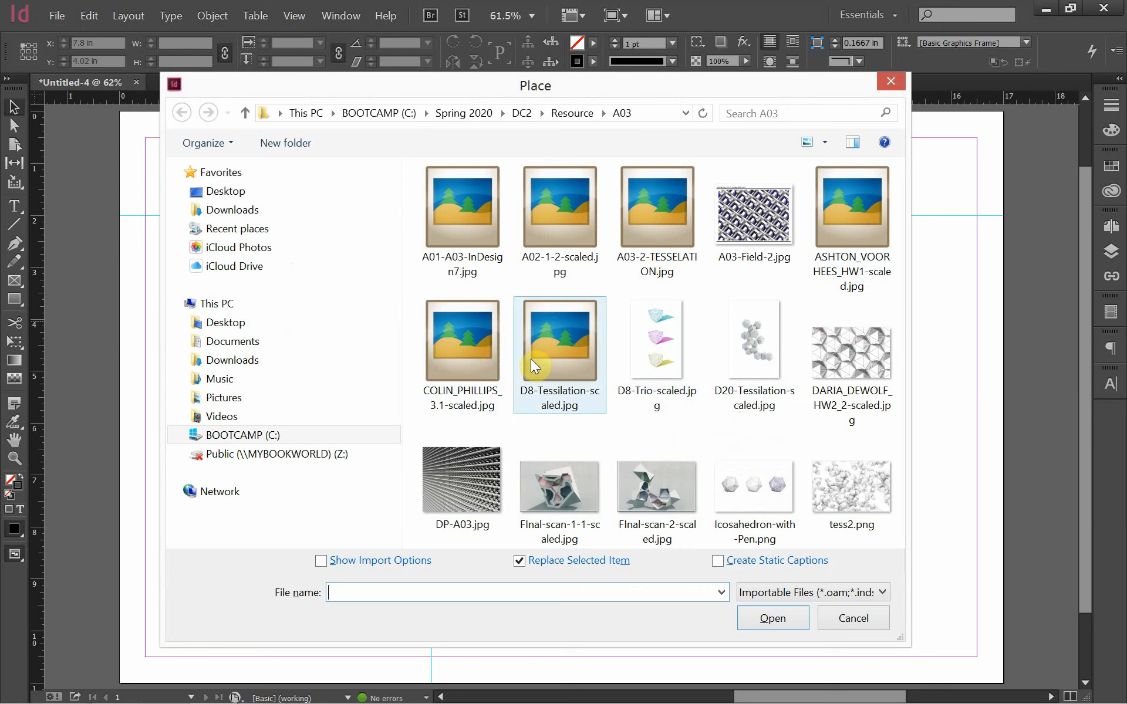
Place the image A02-1-2-scaled.jpg at full size on the page, at about X 7.375 in, Y 4.14 in.
click(543, 238)
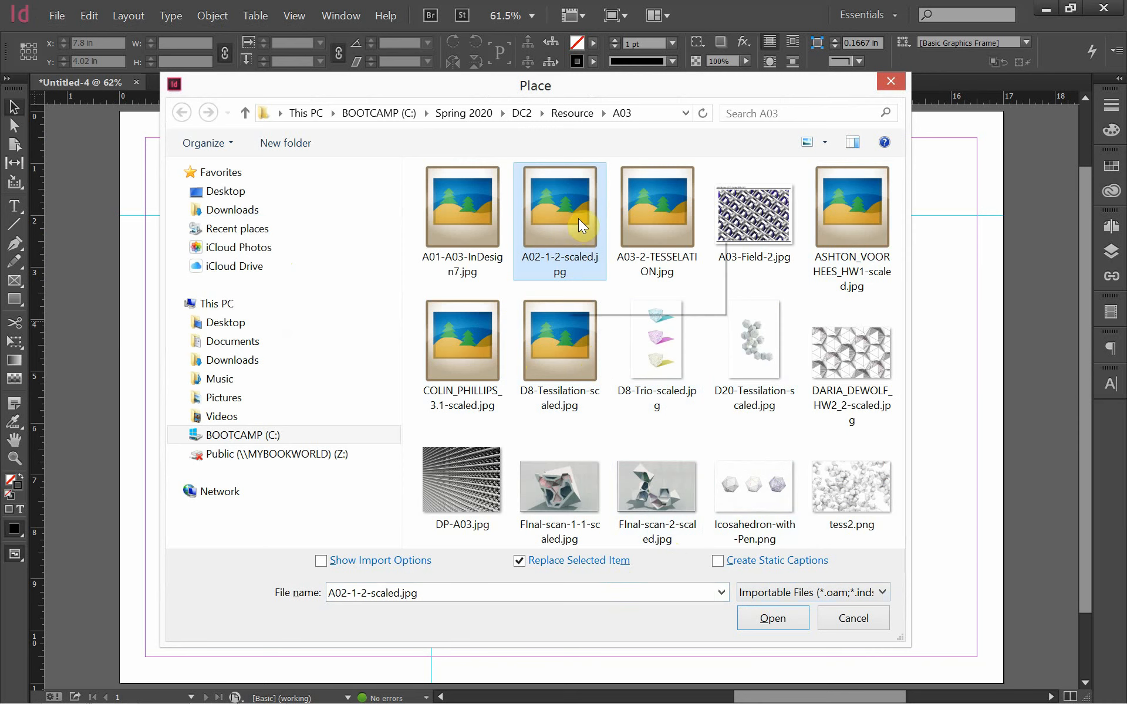
click(763, 619)
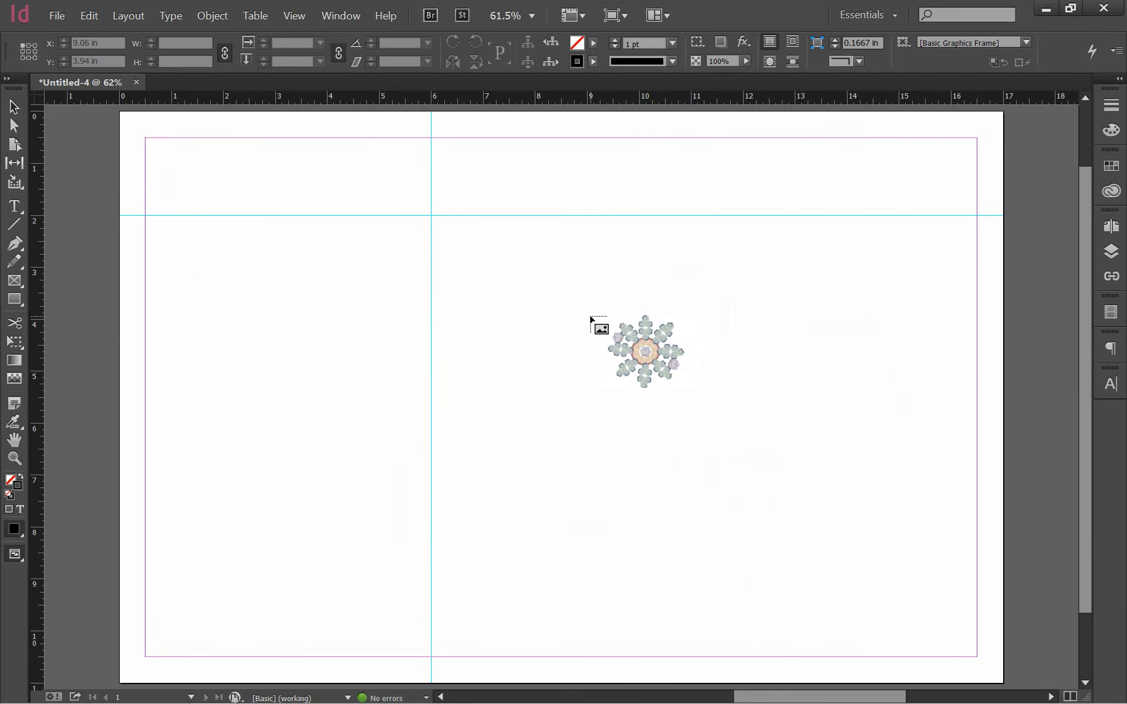
click(503, 329)
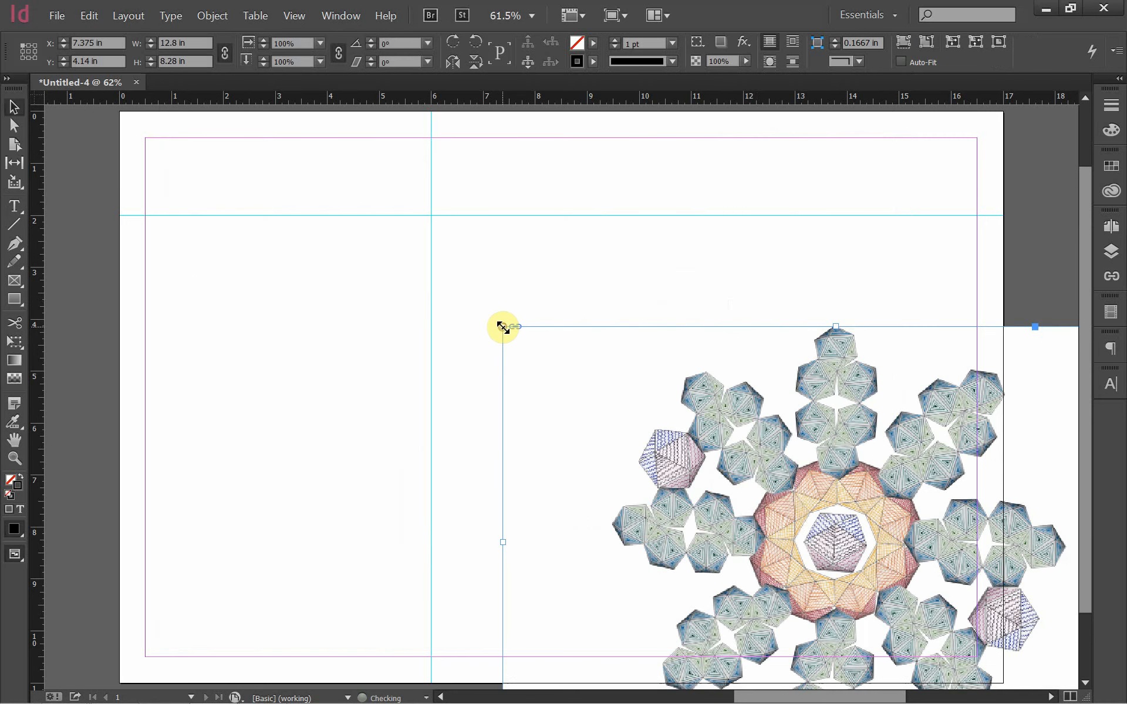
Move the placed image toward the middle of the page, to about X 1.84 in, Y 1.44 in.
drag(589, 398, 389, 277)
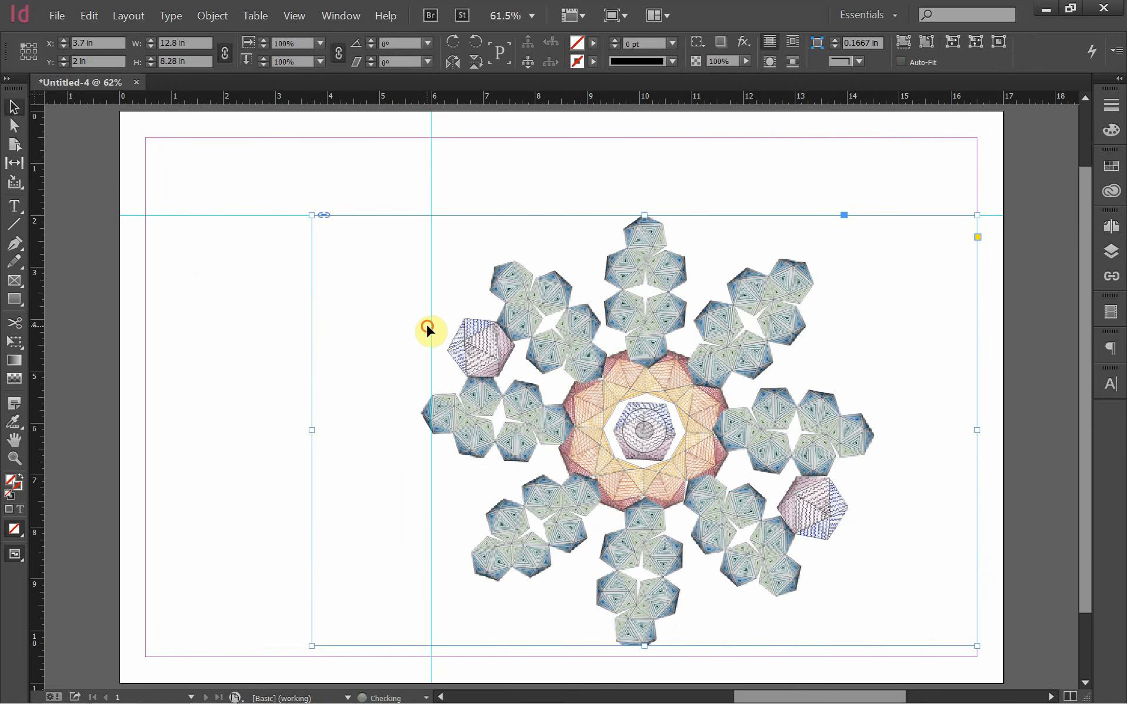
drag(426, 326, 338, 287)
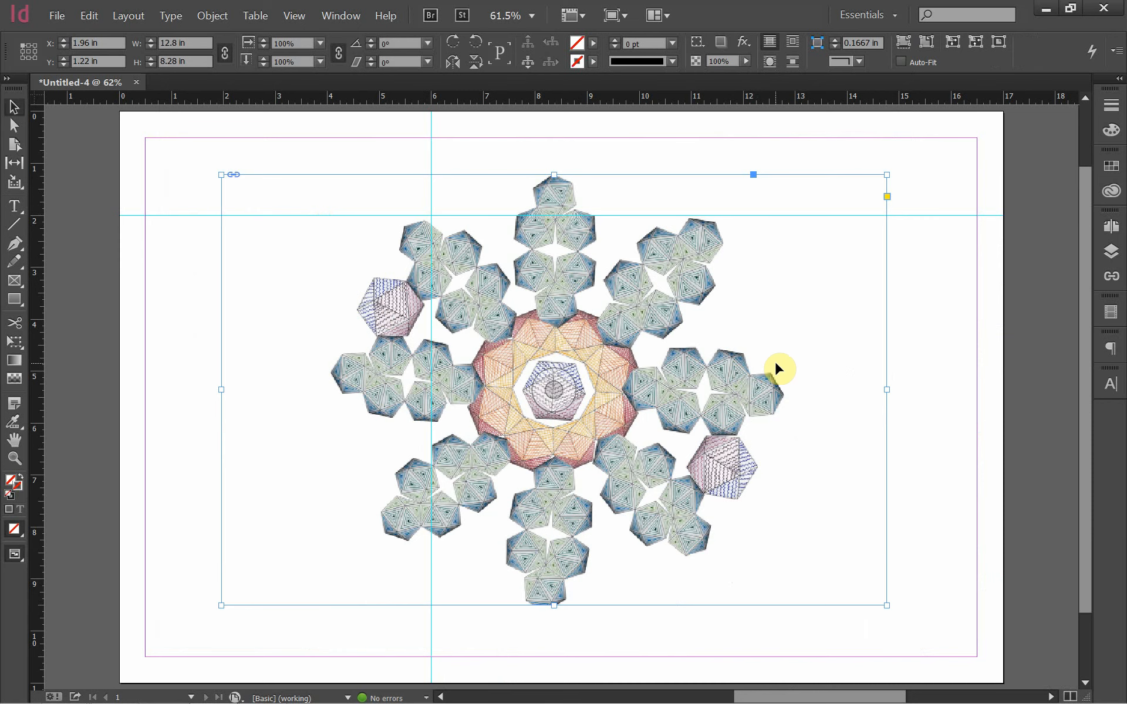
mouse_move(740, 307)
mouse_down()
mouse_move(756, 328)
mouse_move(738, 320)
mouse_up()
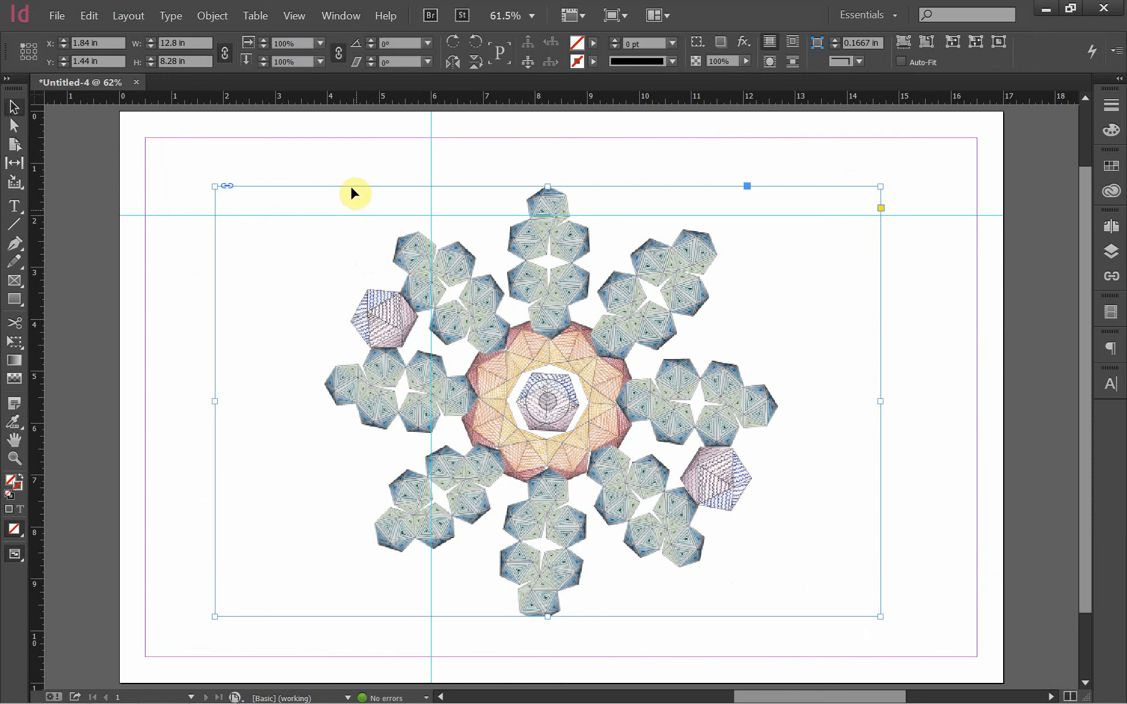
Scale the placed image proportionally to 90 percent.
double_click(297, 62)
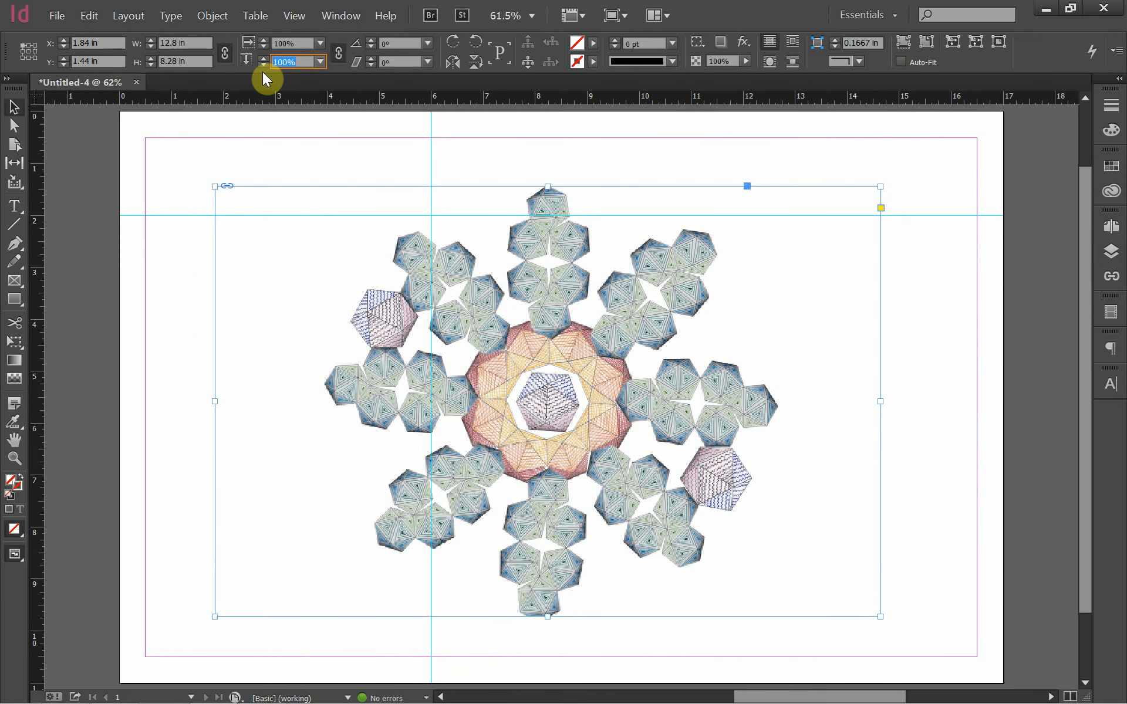
text(90)
key(Return)
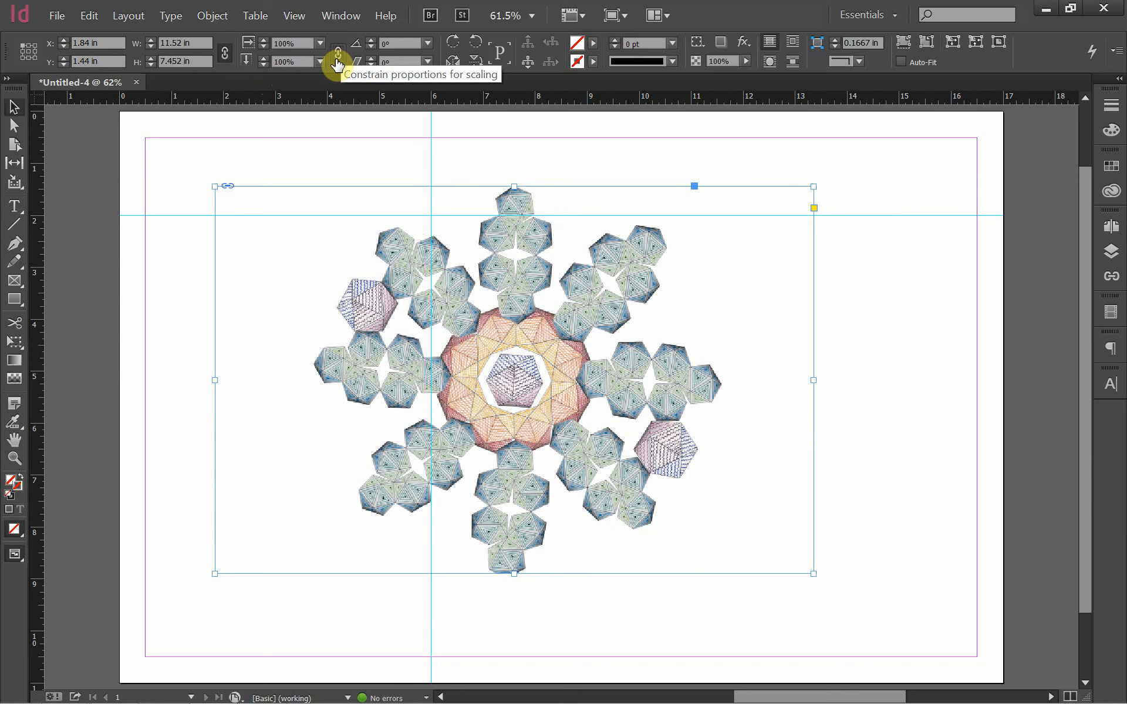
Try scaling the image and frame proportionally to 50 percent, and undo that scaling.
click(338, 54)
click(294, 61)
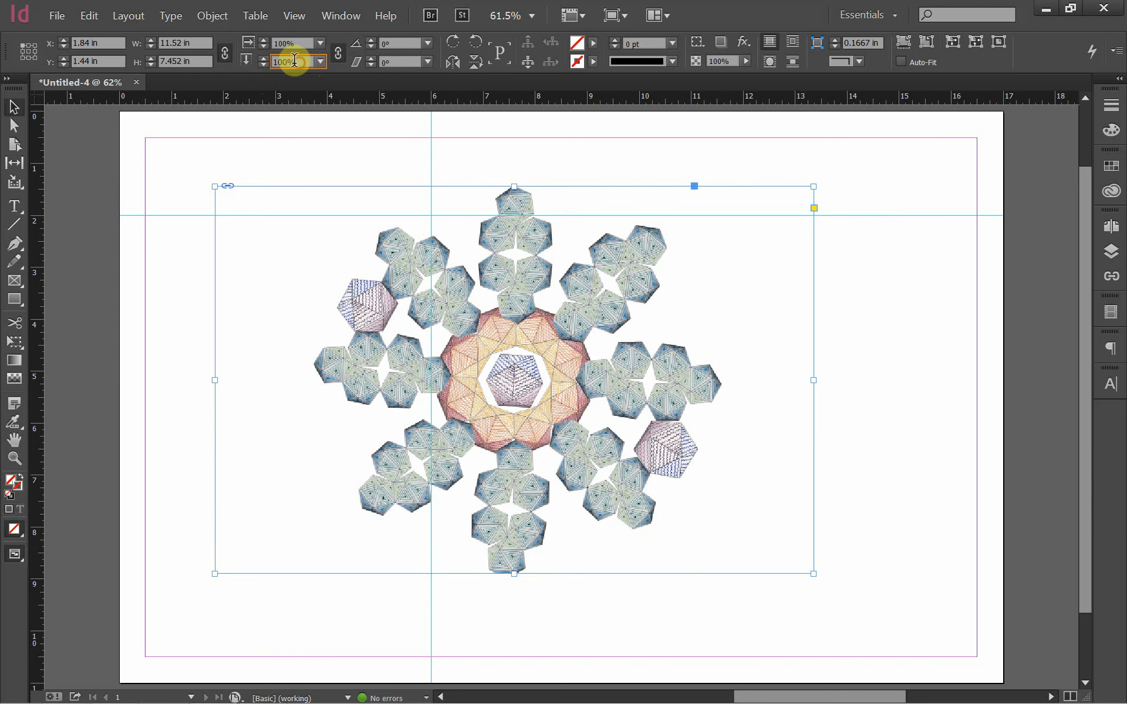
drag(295, 61, 261, 63)
text(50)
key(Return)
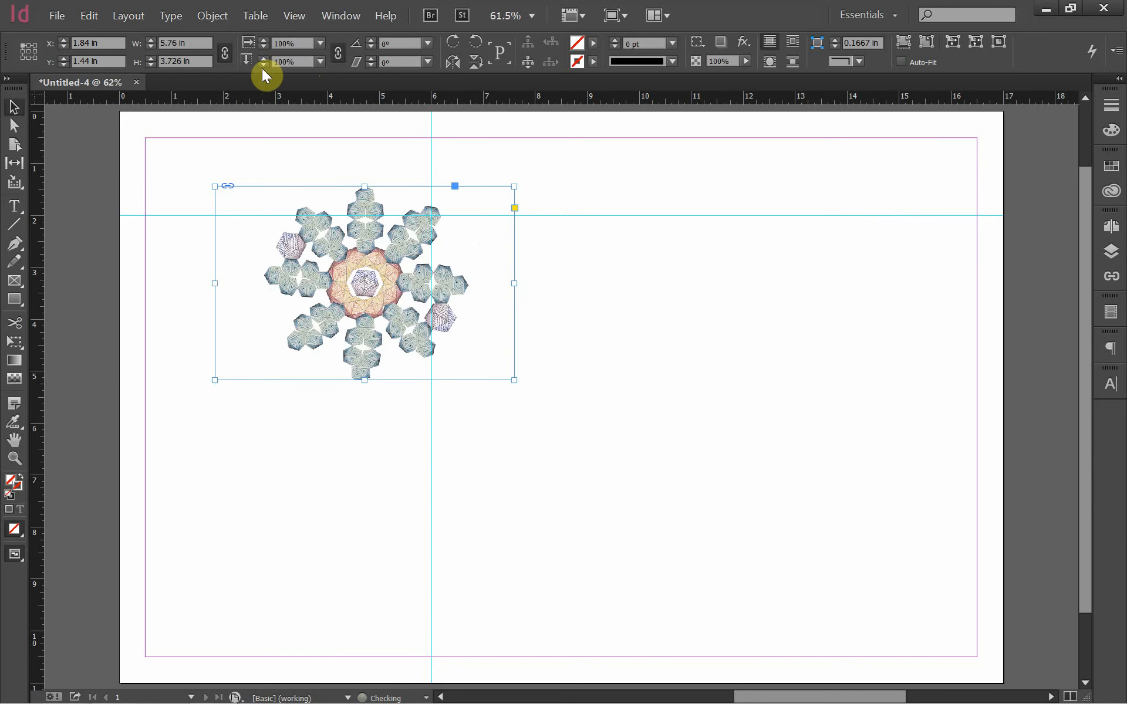
drag(352, 290, 544, 380)
key(ctrl+z)
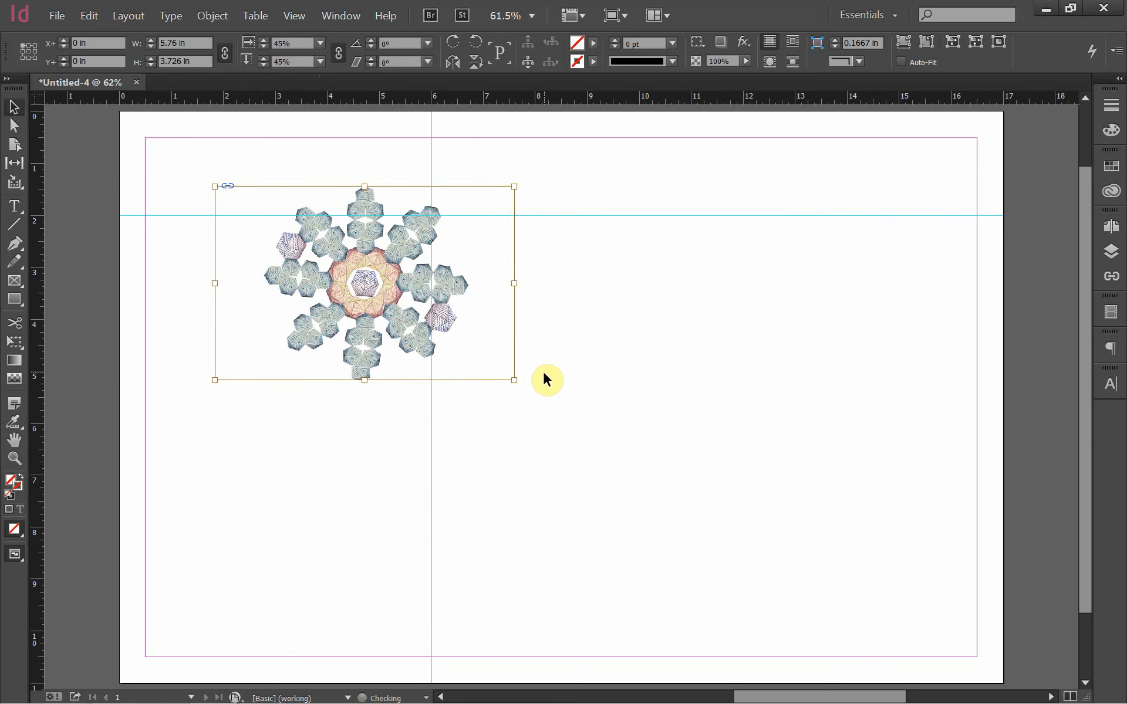
key(ctrl+z)
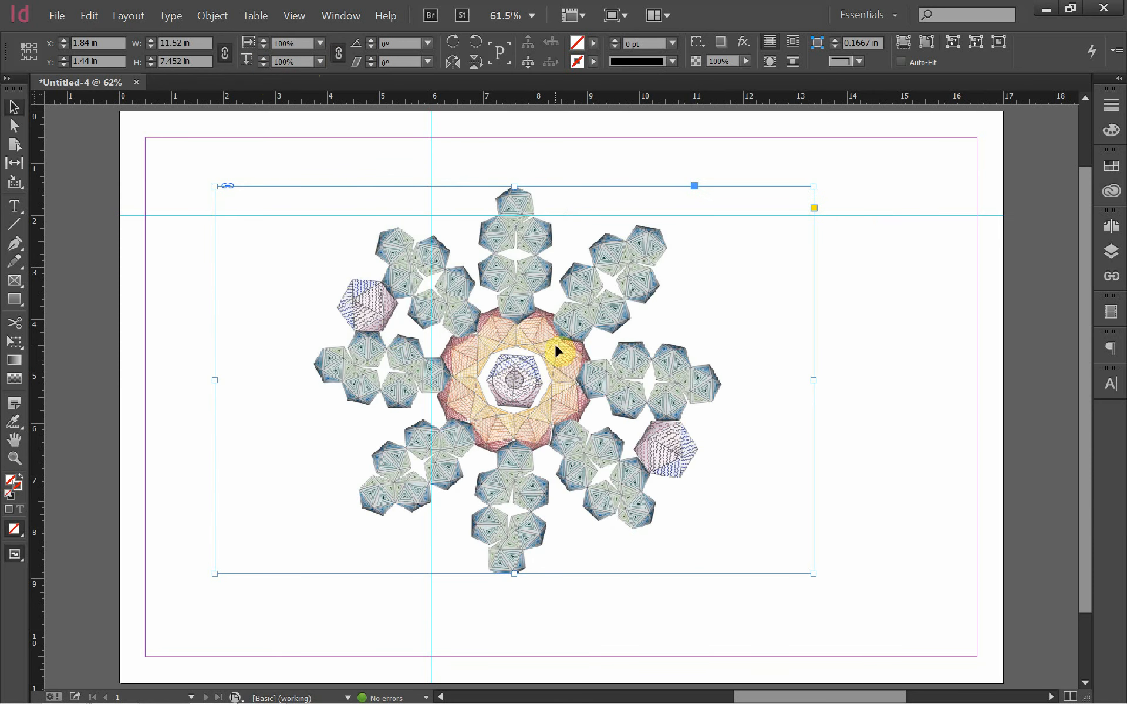
Move the image to about X 3.44 in, Y 2 in, aligned with the horizontal guide, and select the content inside its frame.
drag(555, 347, 638, 375)
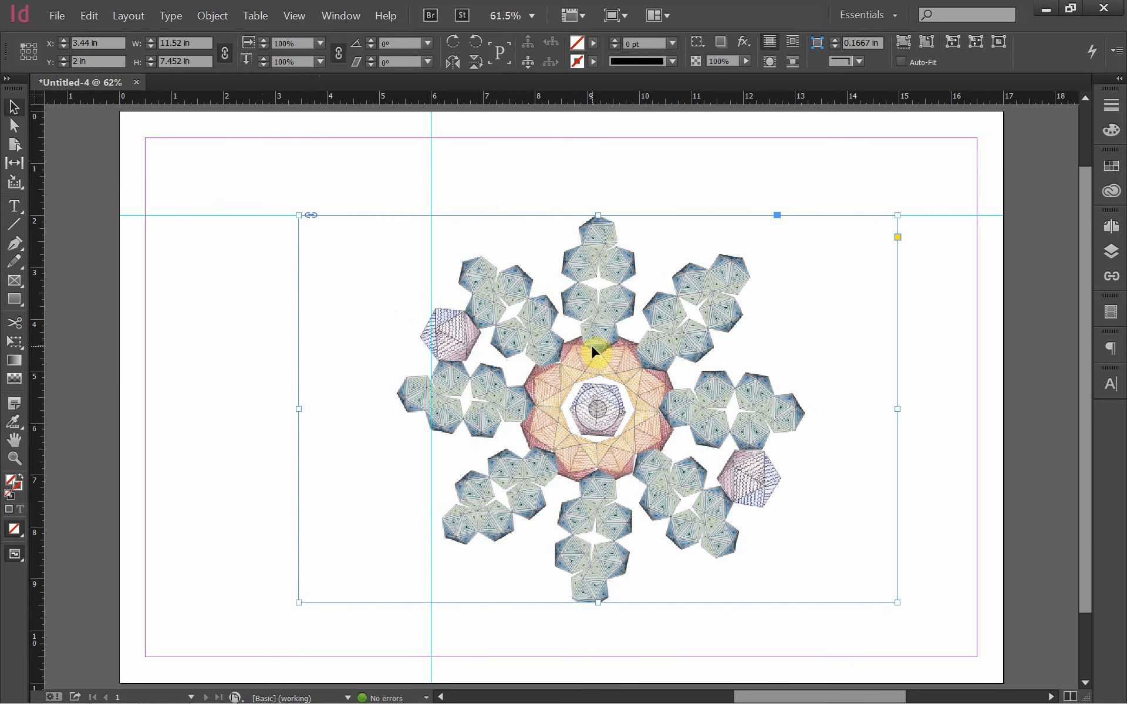
double_click(787, 340)
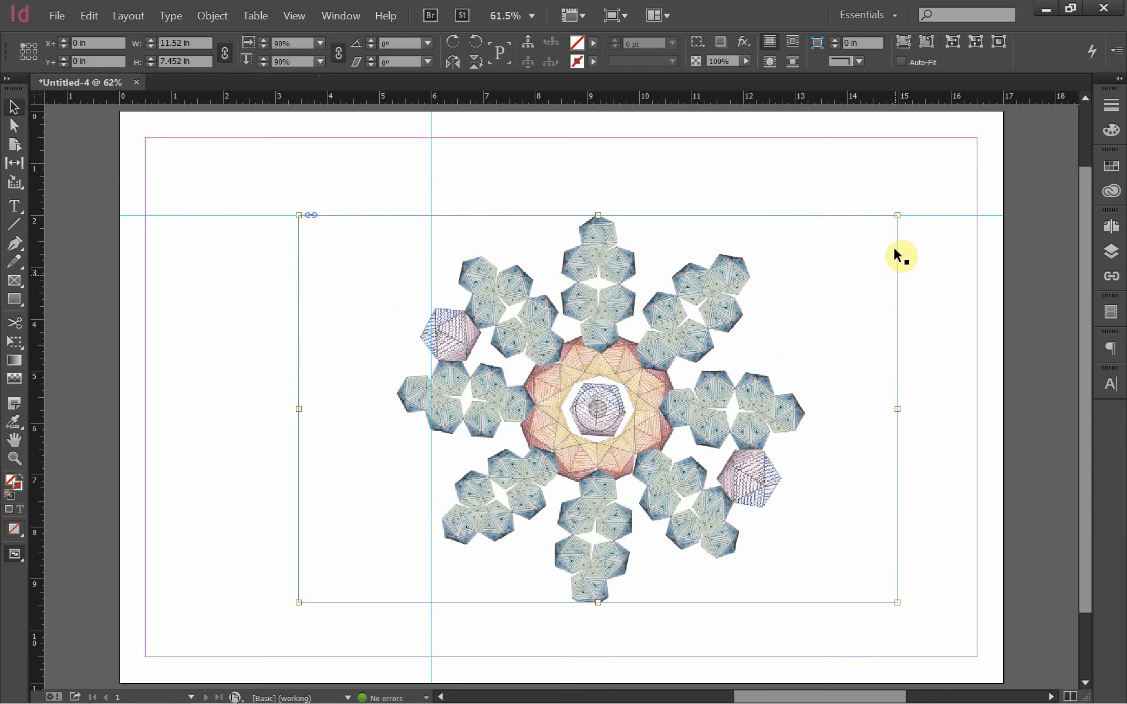
Try resizing the image content freely without keeping its proportions, and undo all the distortions.
drag(896, 216, 727, 417)
key(ctrl+z)
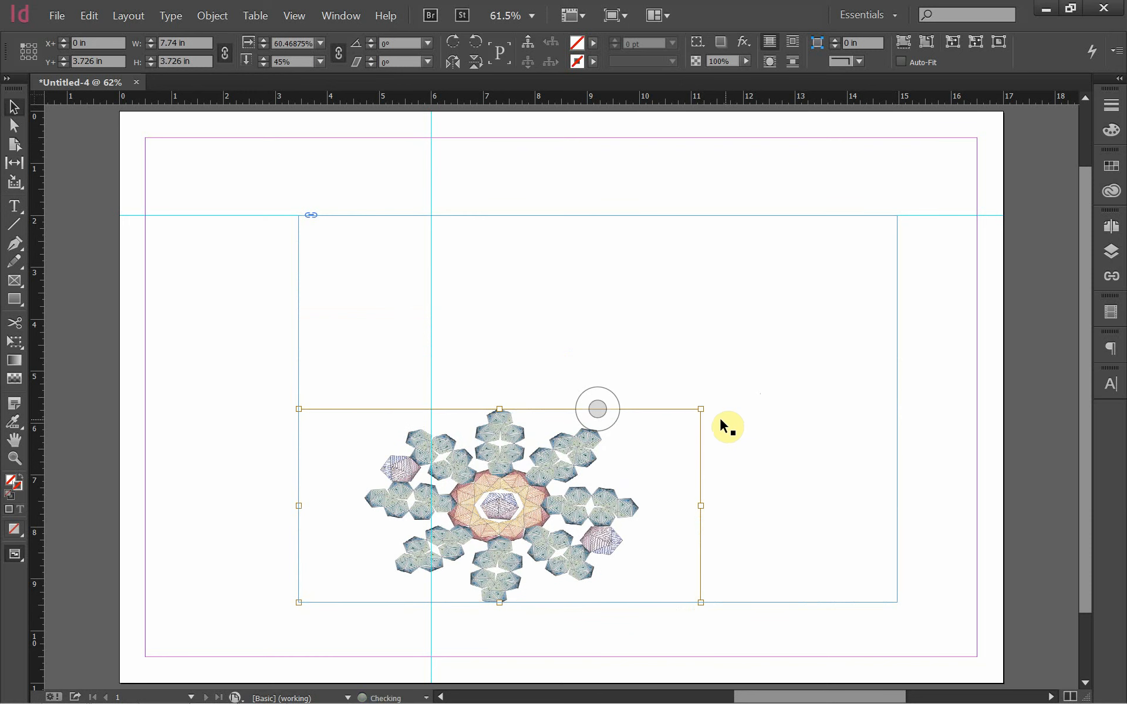
drag(704, 408, 767, 307)
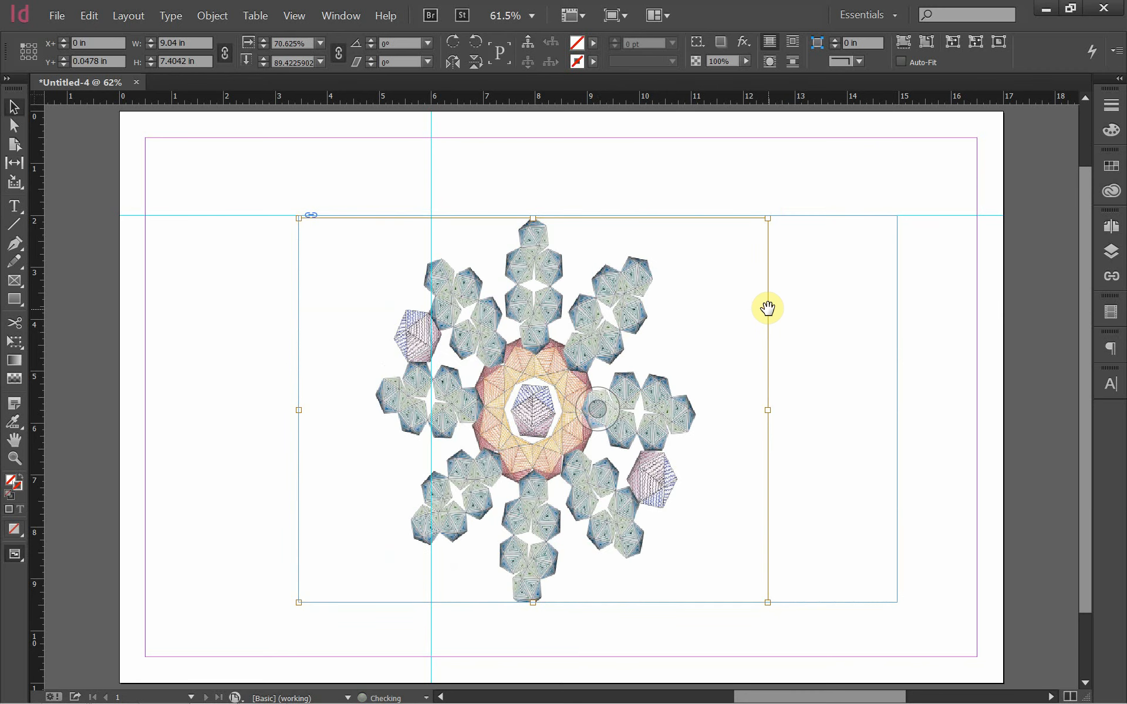
click(764, 307)
key(ctrl+z)
key(ctrl+z)
key(ctrl+z)
key(ctrl+z)
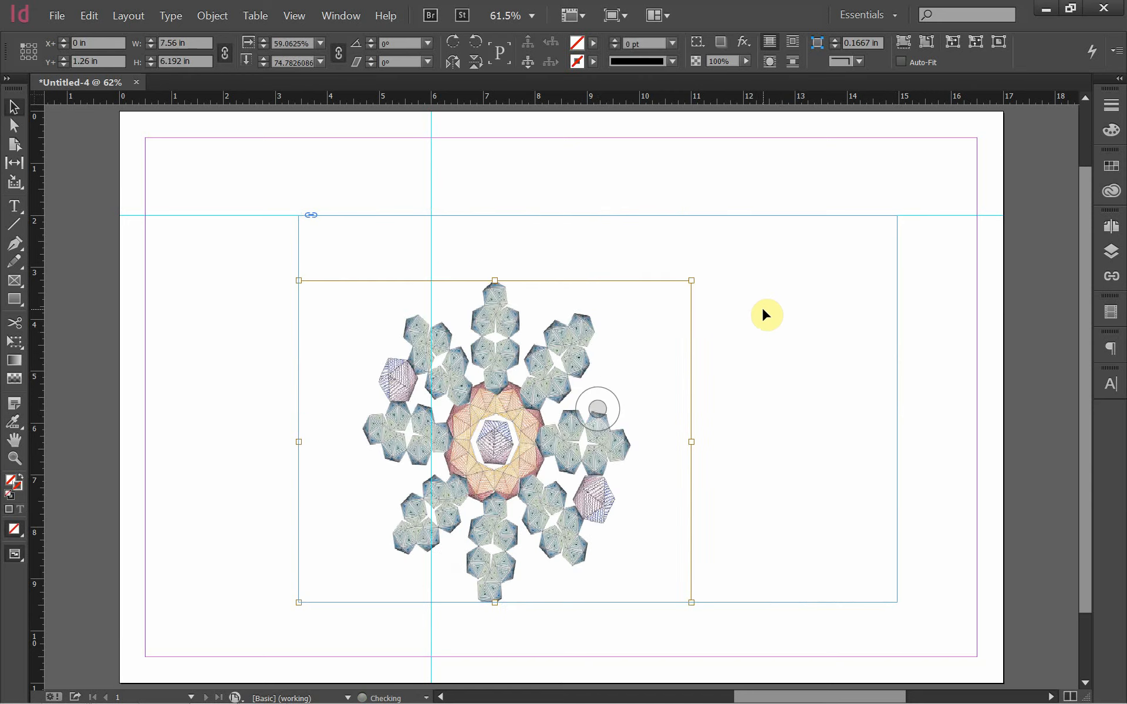
key(ctrl+z)
key(ctrl+z)
key(ctrl+z)
key(ctrl+z)
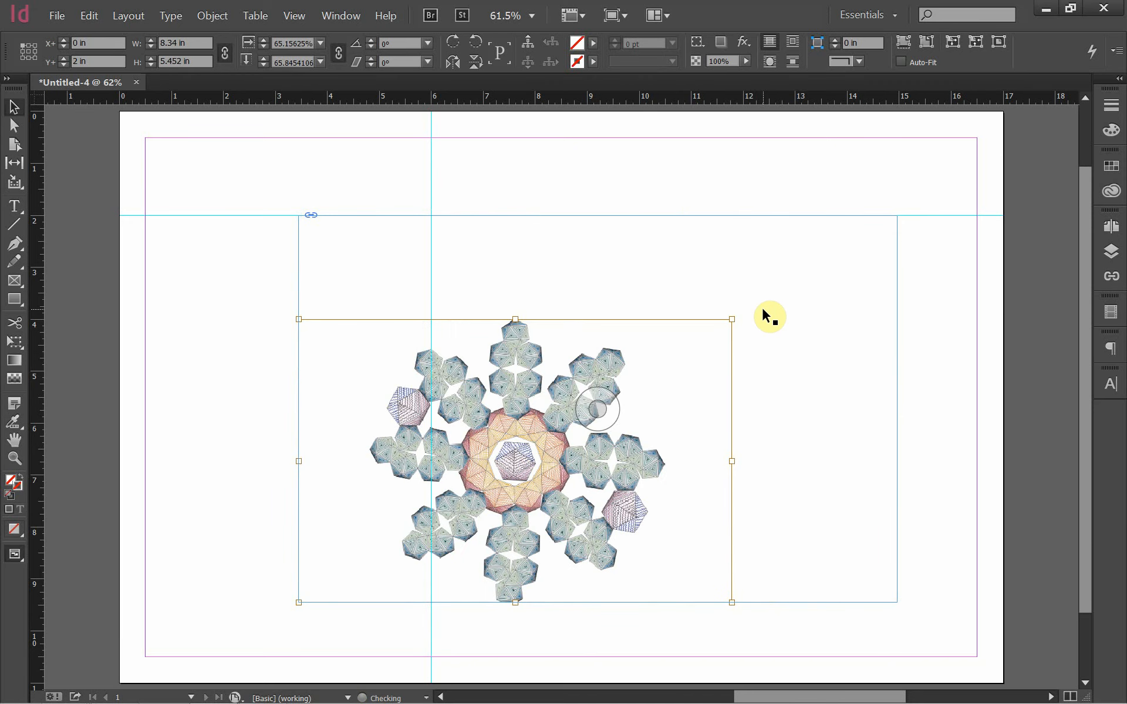
key(ctrl+z)
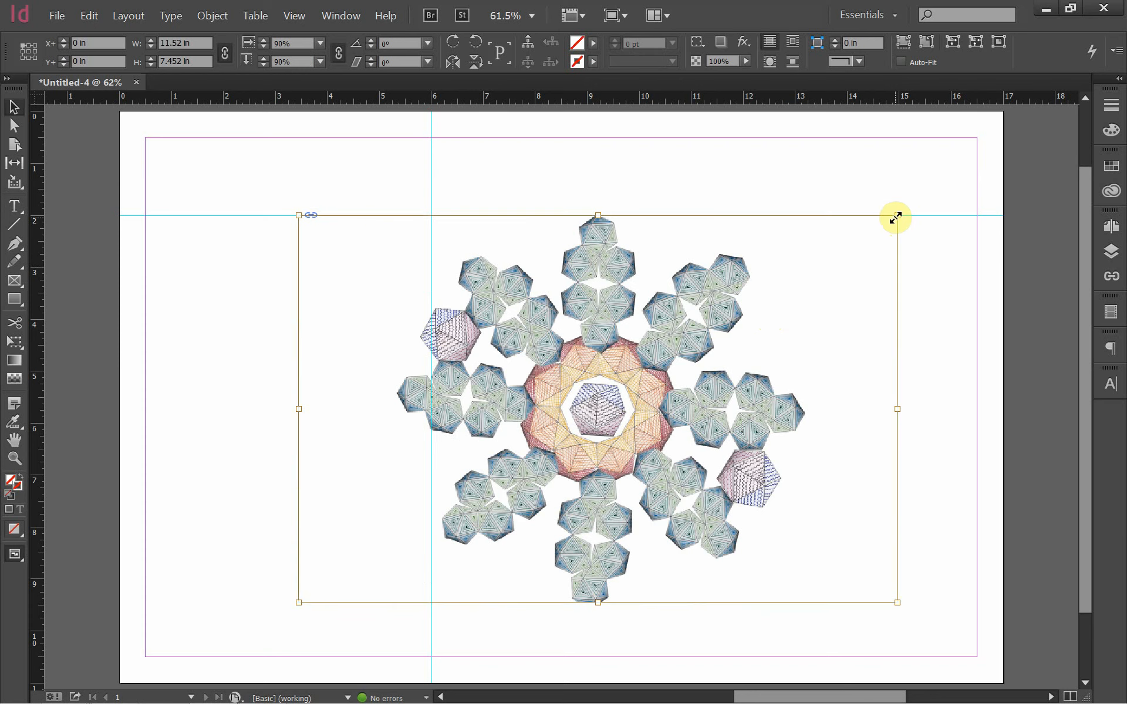
Scale the image content proportionally to about 71.25 percent and reposition it within its frame to about X+ 1.38 in, Y+ 0.78 in.
drag(896, 218, 773, 297)
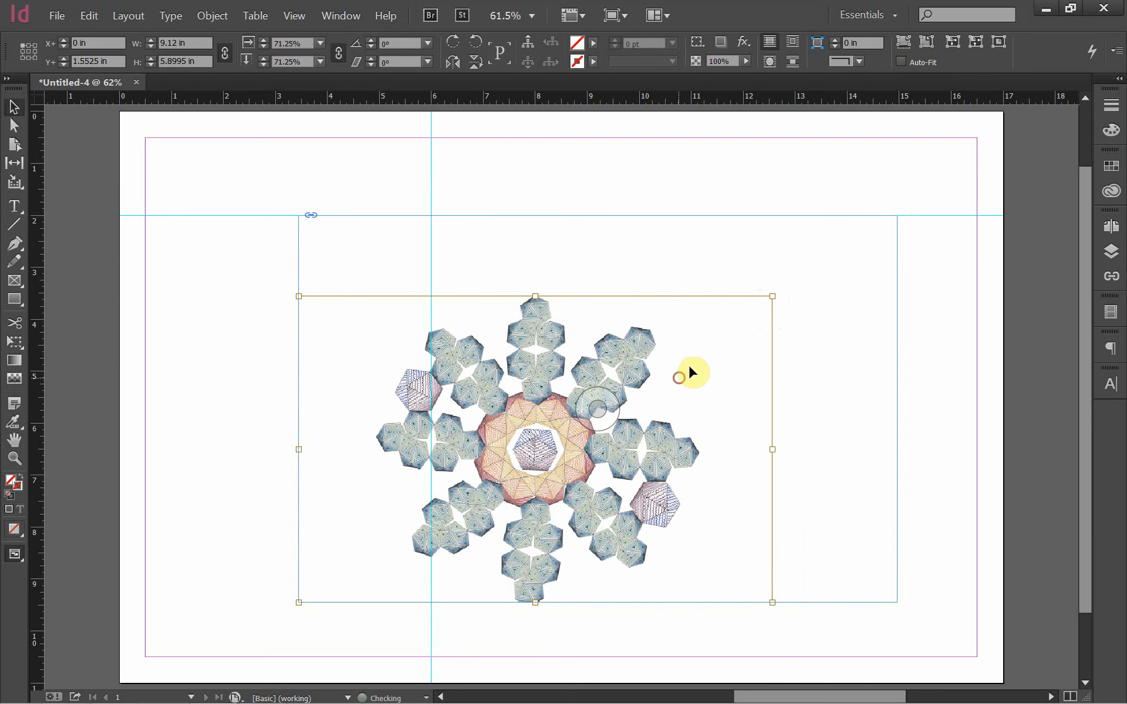
drag(684, 372, 737, 344)
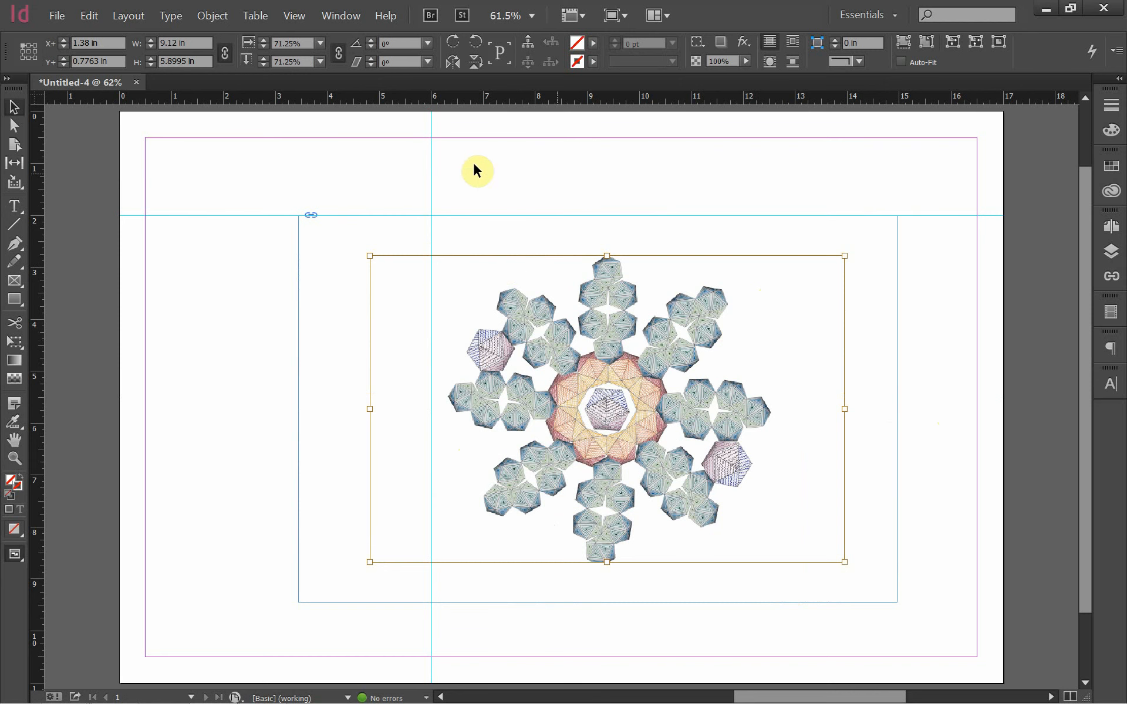
click(263, 363)
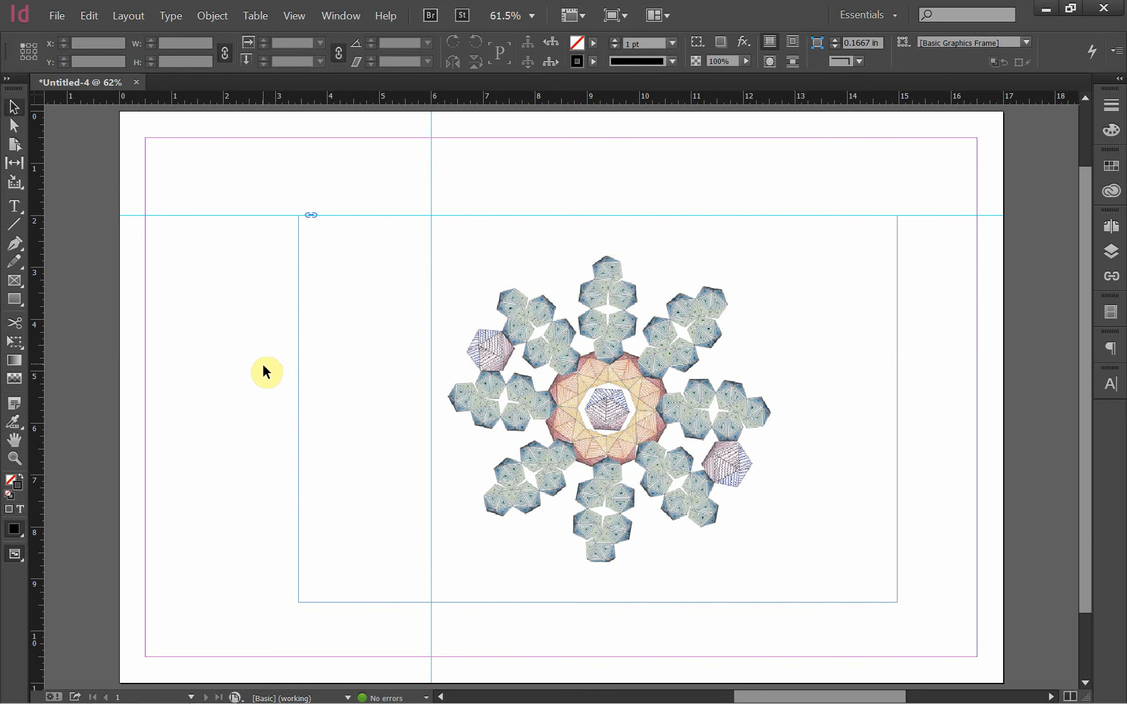
Crop the image frame by hand to about 8.64 by 6.68 in, bringing its left and bottom edges close to the artwork.
click(309, 404)
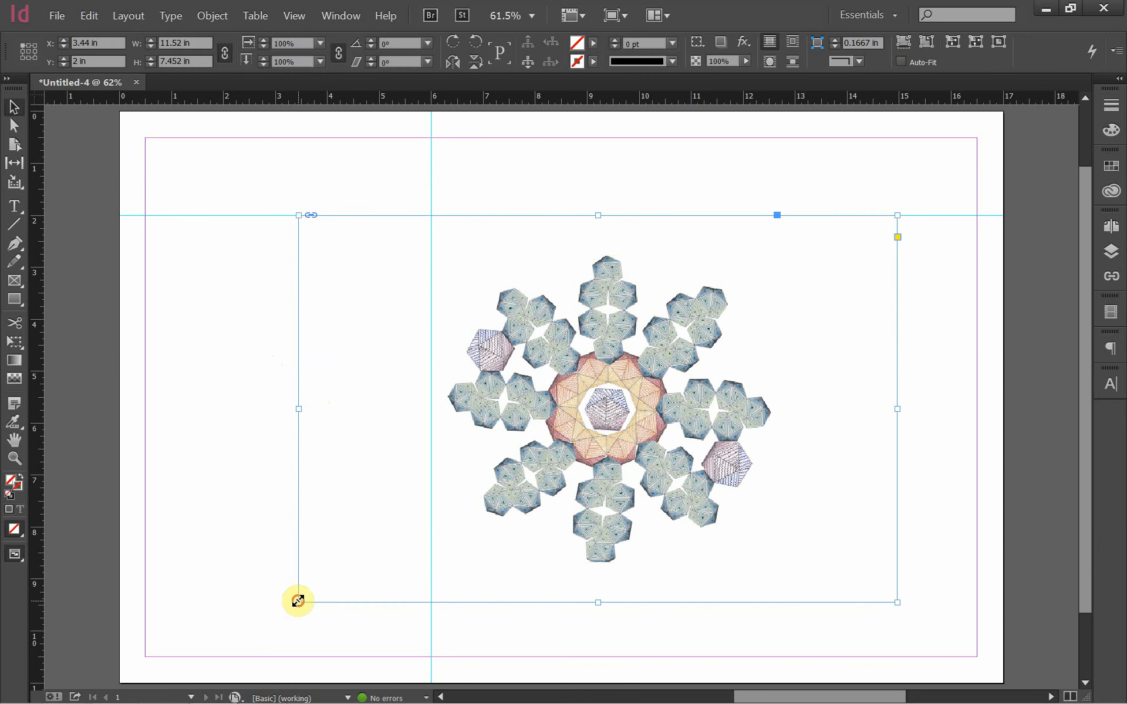
drag(298, 602, 339, 547)
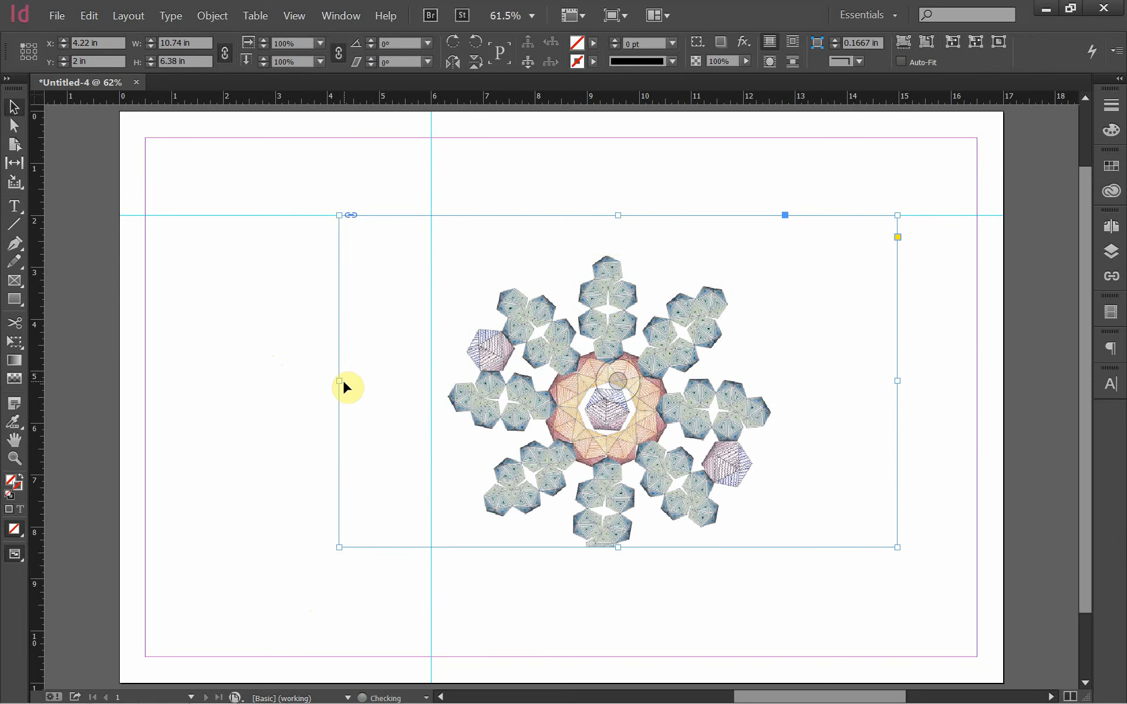
drag(340, 381, 448, 382)
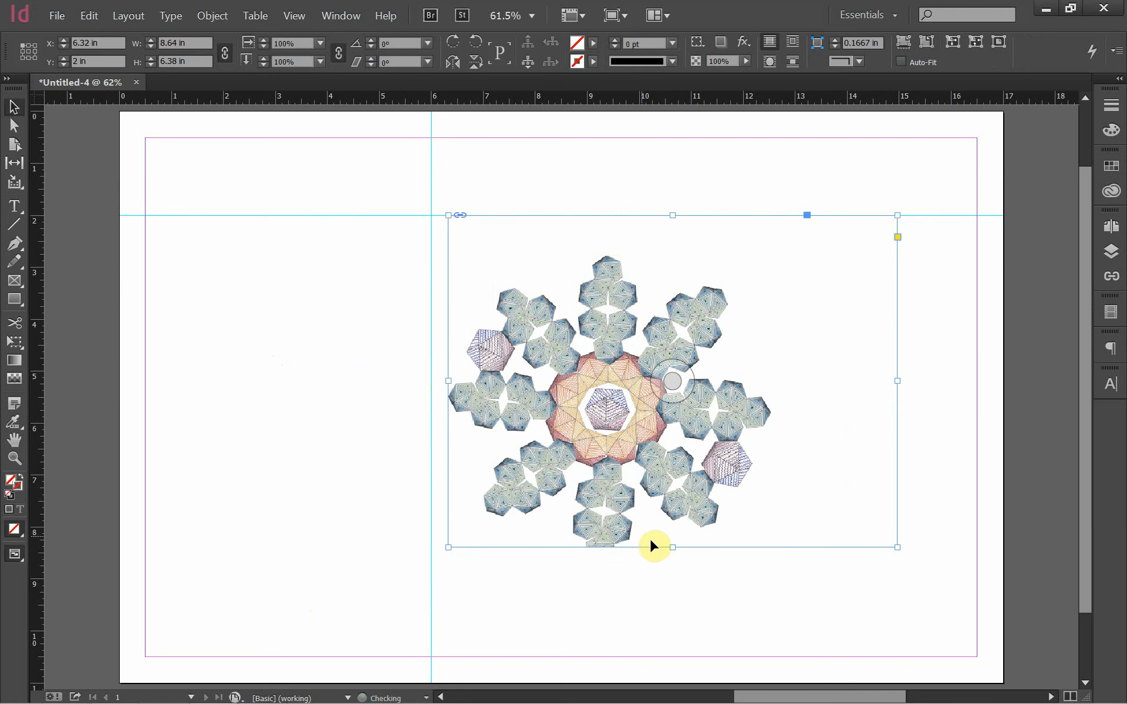
mouse_move(672, 547)
mouse_down()
mouse_move(671, 596)
mouse_move(669, 561)
mouse_up()
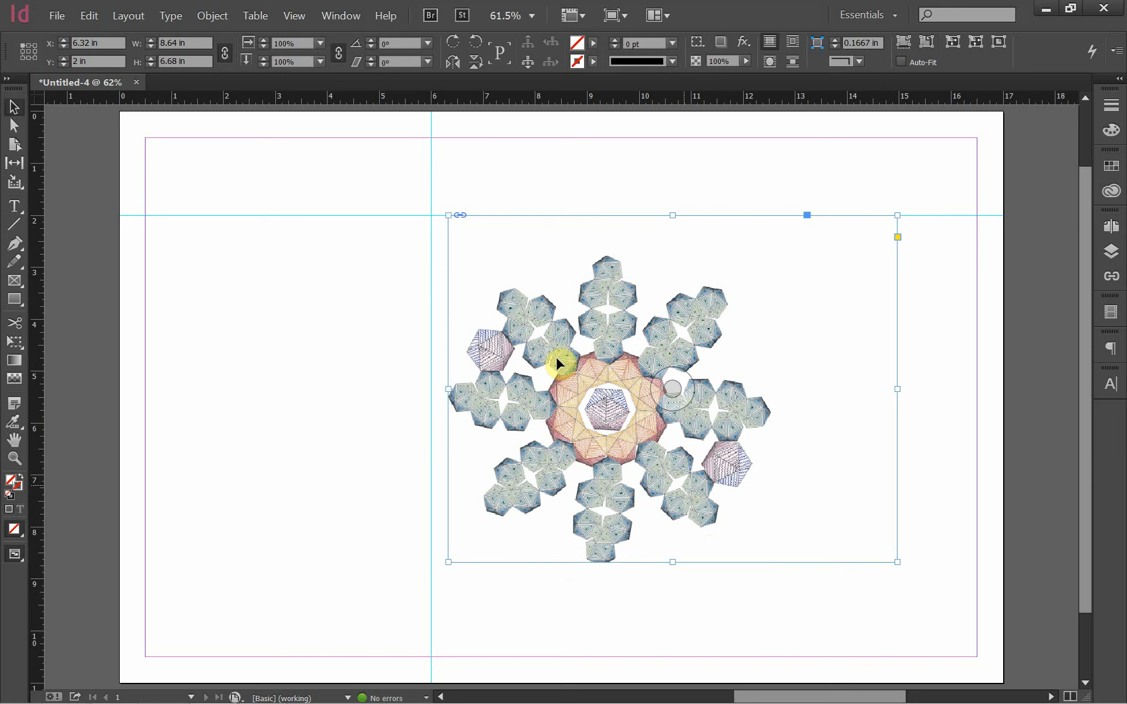
Fit the image frame to its content.
right_click(757, 359)
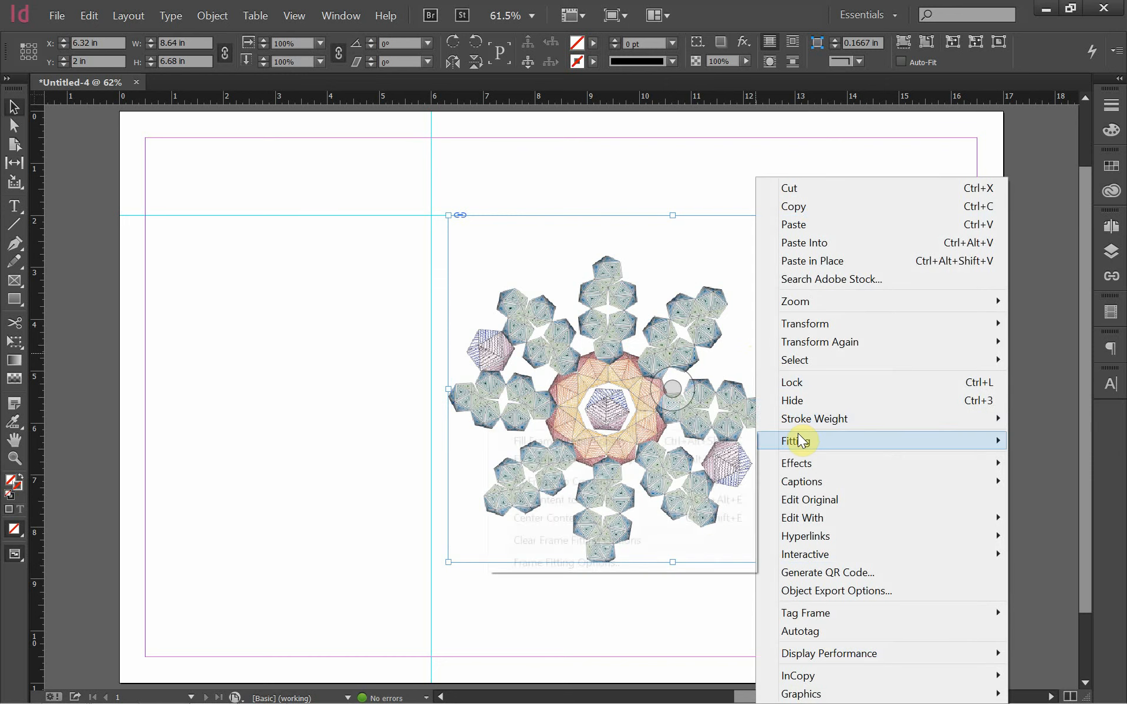
mouse_move(801, 442)
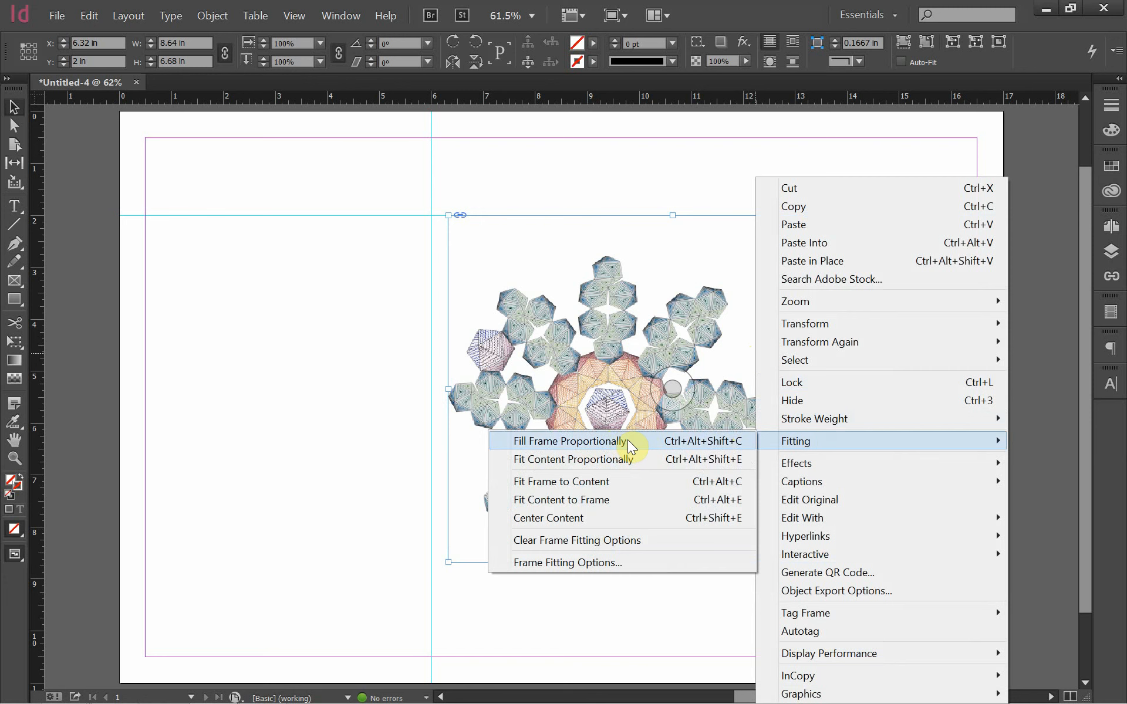
click(615, 480)
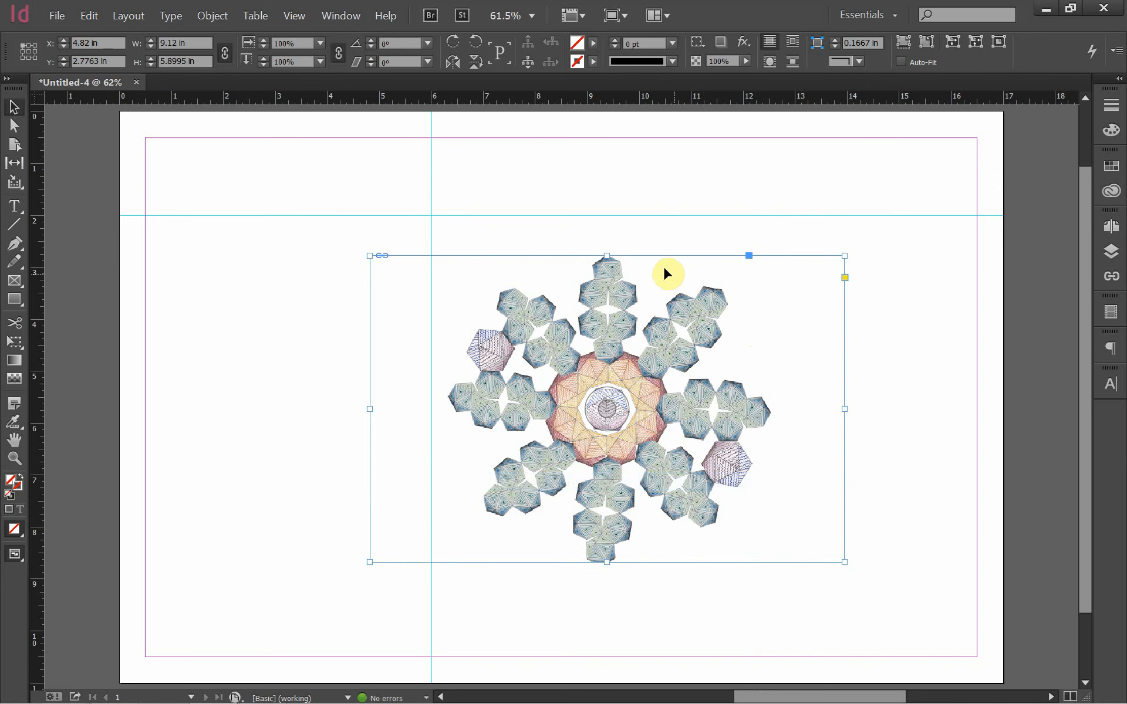
scroll(607, 547, up, 1)
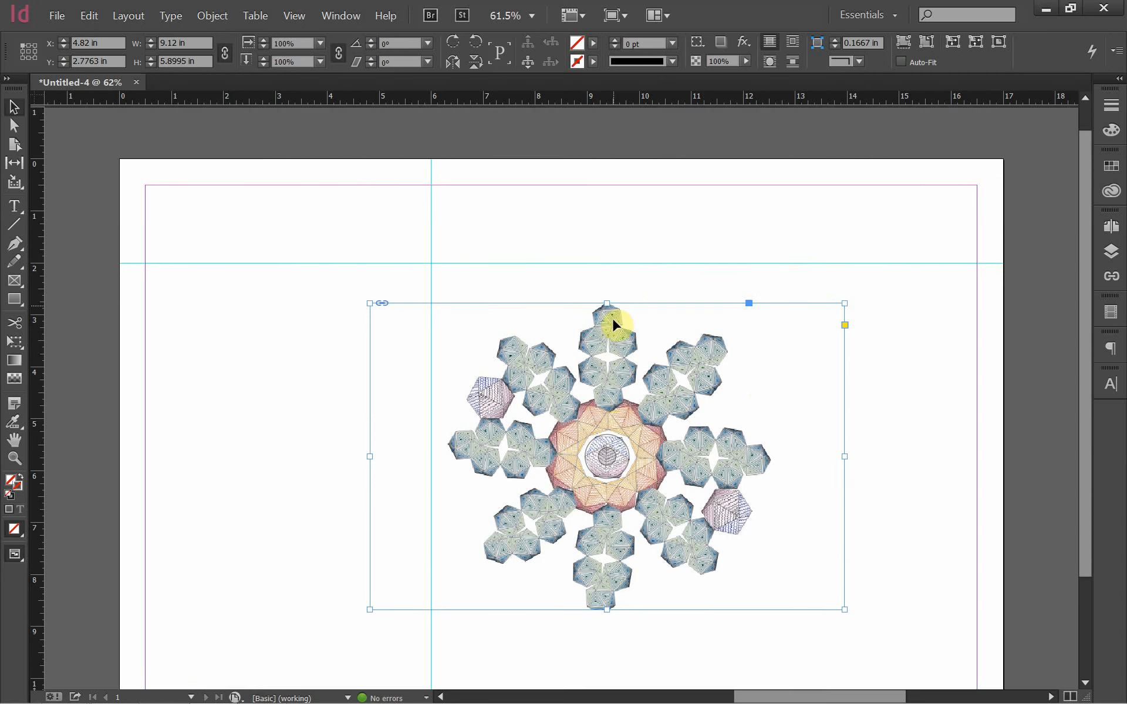
scroll(611, 357, down, 1)
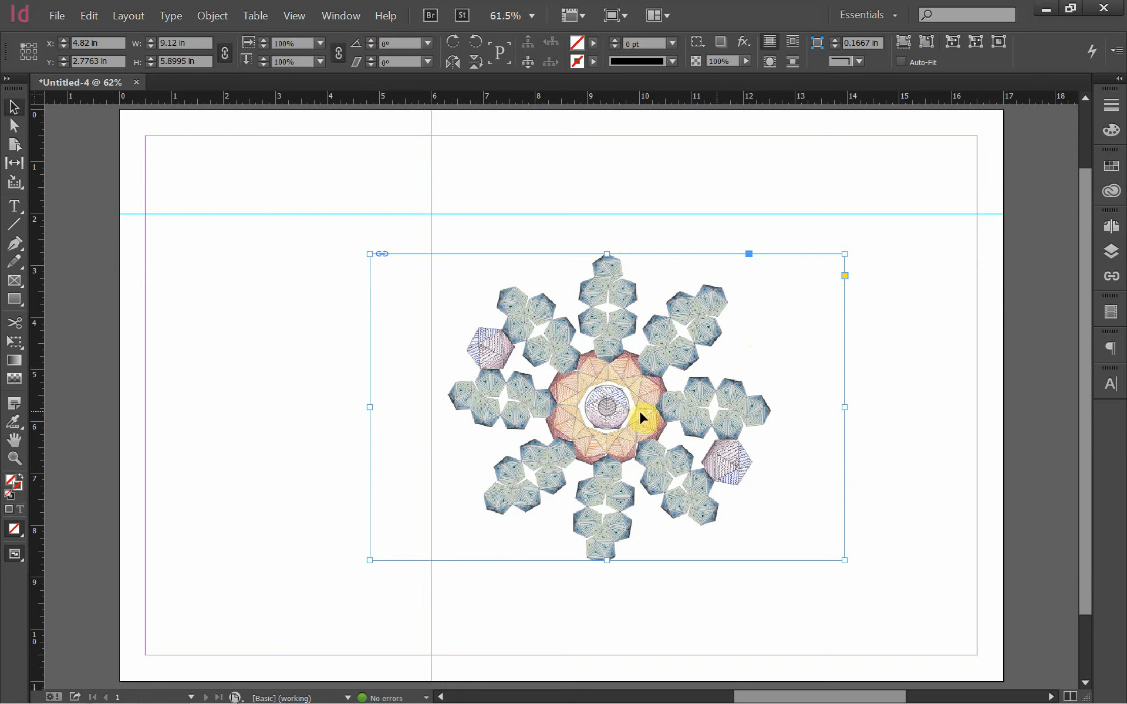
Crop the frame's left and right sides to a width of about 6.2 in and align its upper-left corner with the guide intersection.
drag(374, 406, 448, 418)
drag(846, 408, 771, 423)
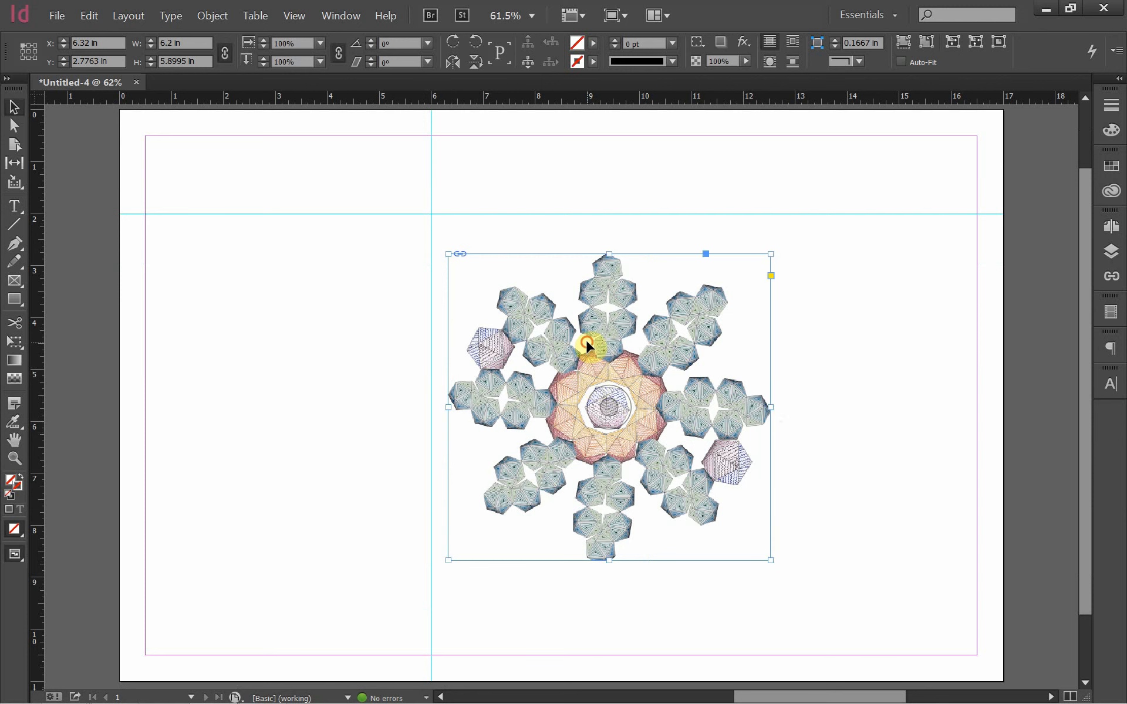
drag(586, 339, 568, 311)
click(860, 440)
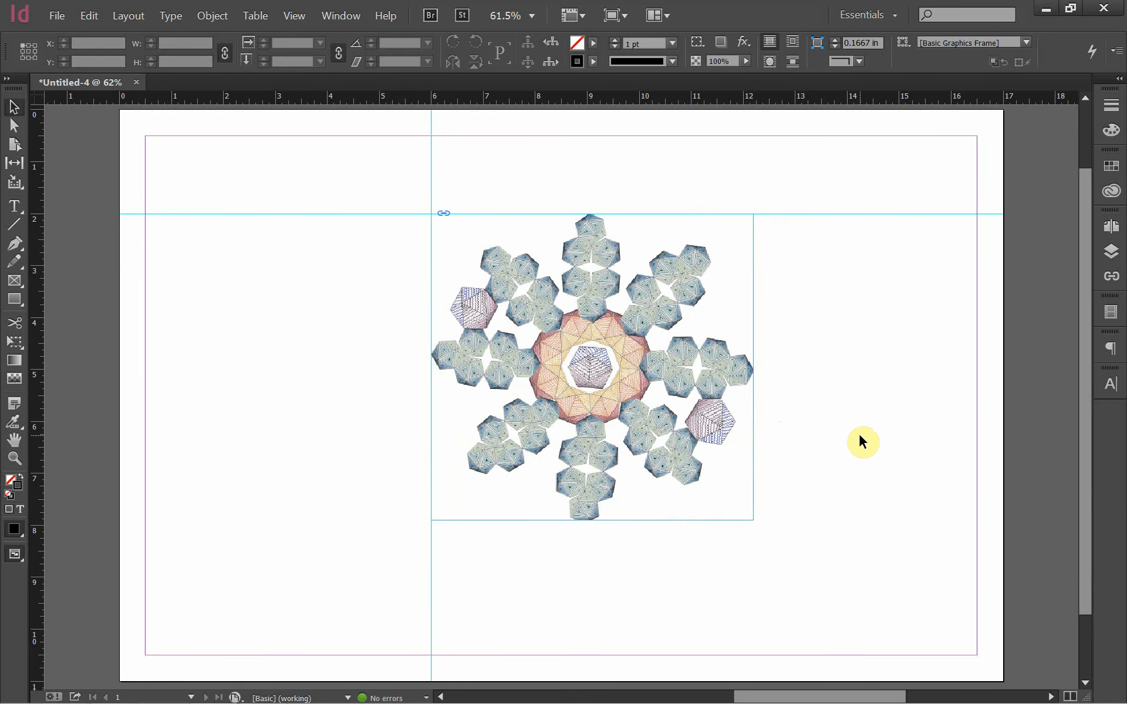
Switch to the topic outline in OpenOffice Writer, highlight "Ctrl +D" and "Display Performance" in the image placement line, and return to InDesign.
key(alt+Tab)
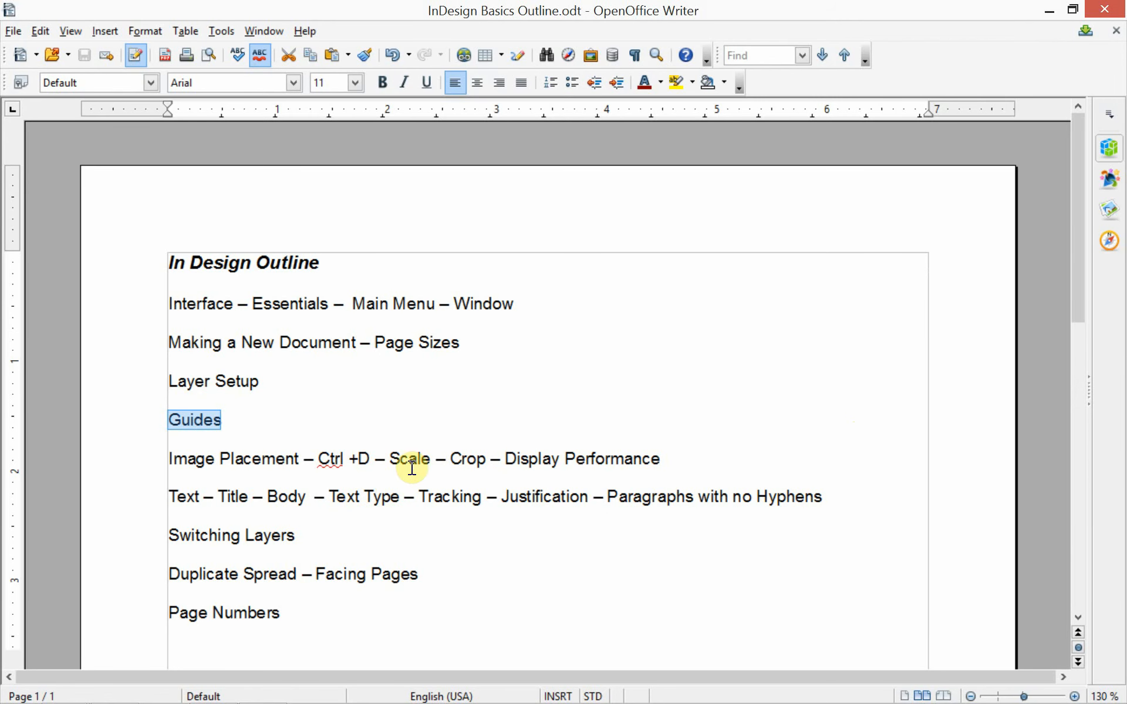
drag(370, 458, 318, 458)
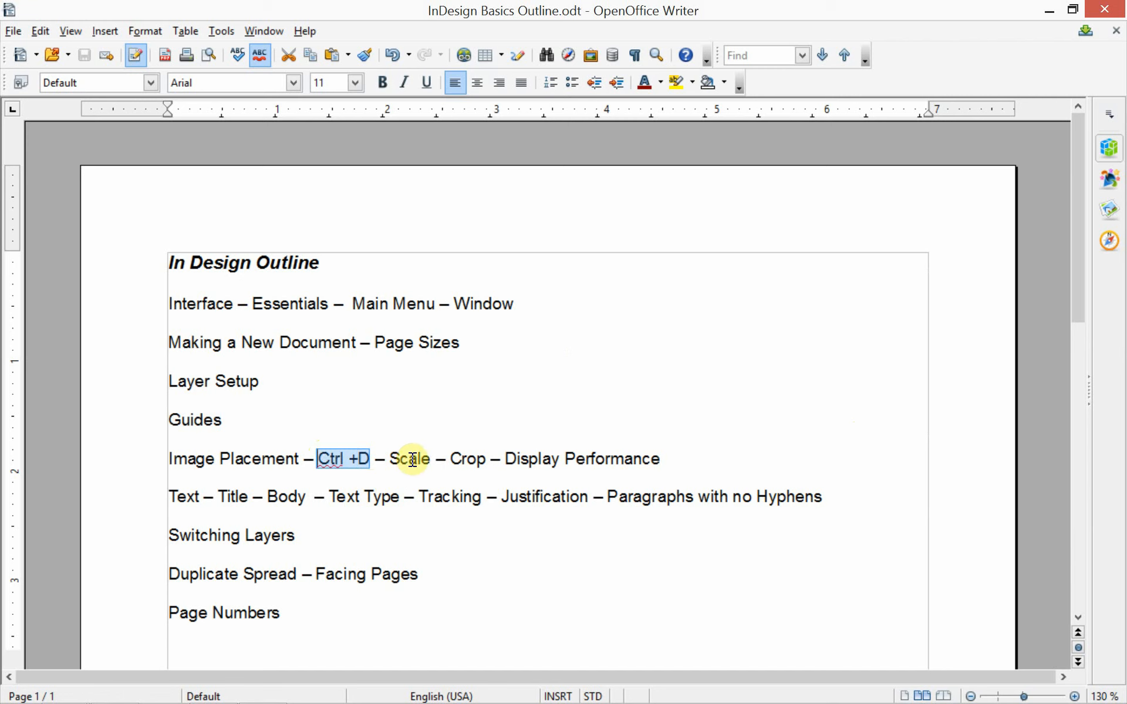
drag(663, 458, 511, 459)
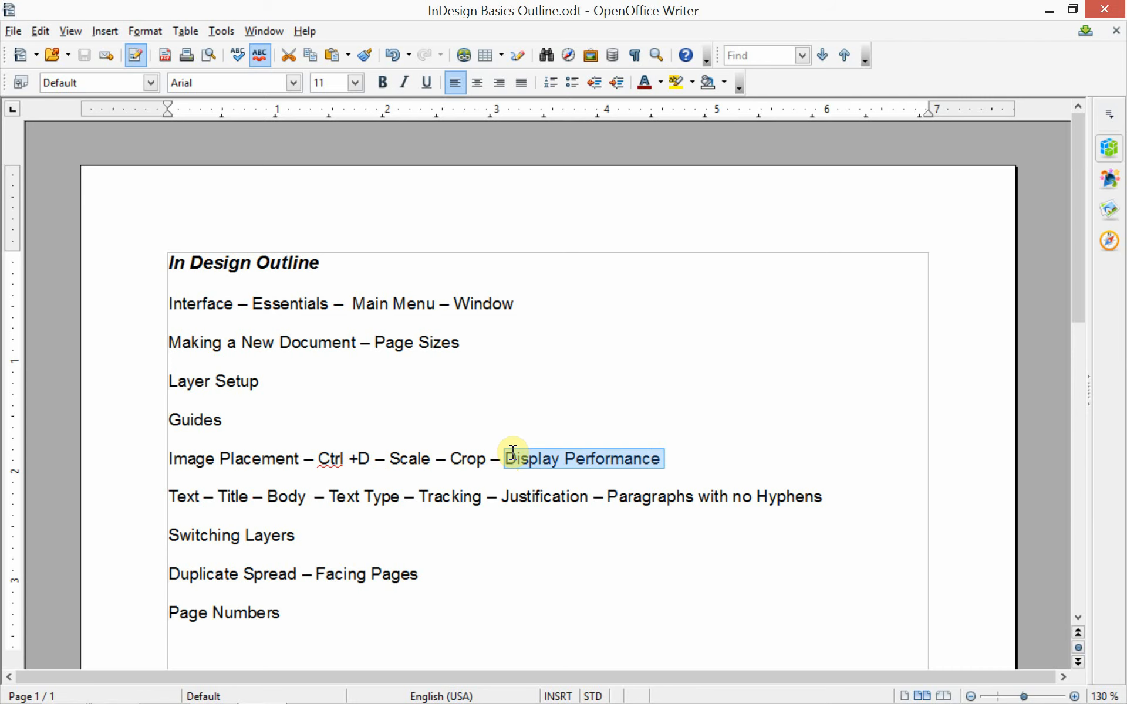
click(1048, 13)
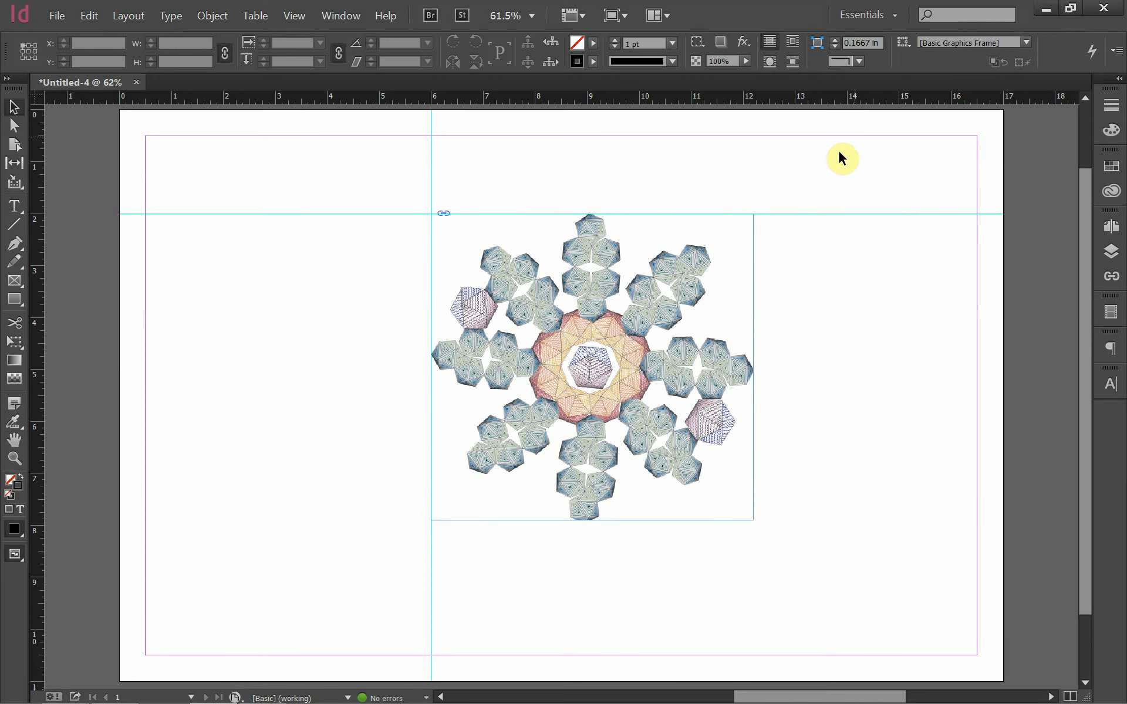
Zoom in on the centre of the artwork and set the document's display performance to High Quality Display.
click(15, 458)
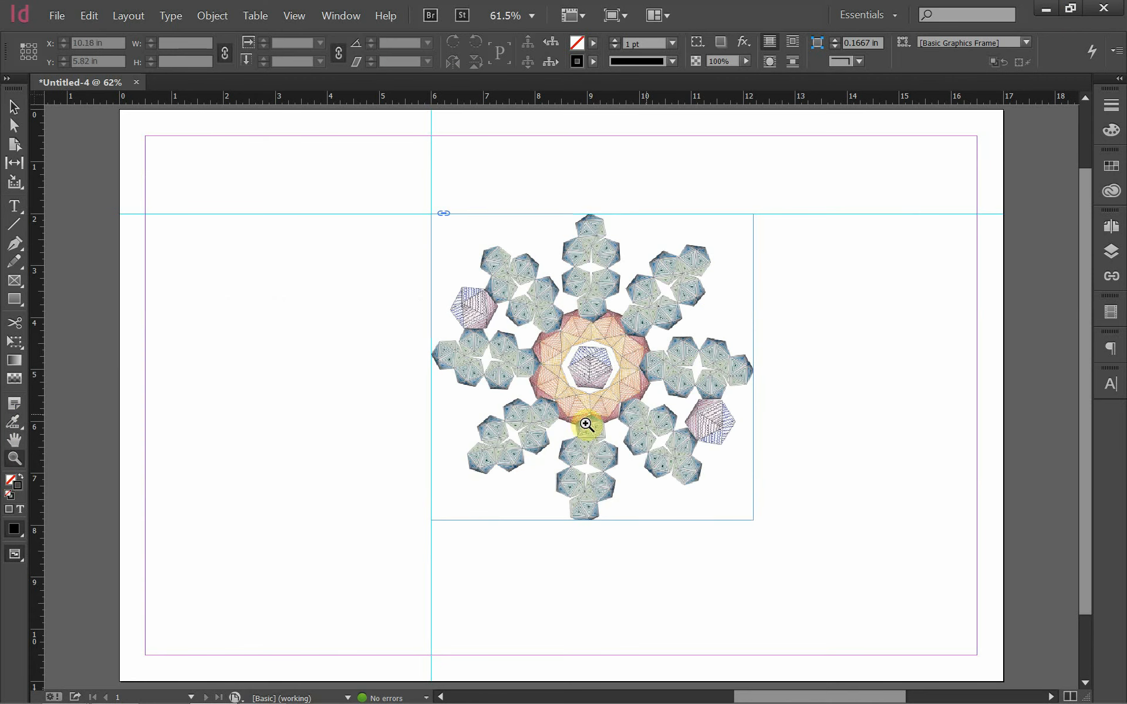
drag(559, 425, 666, 328)
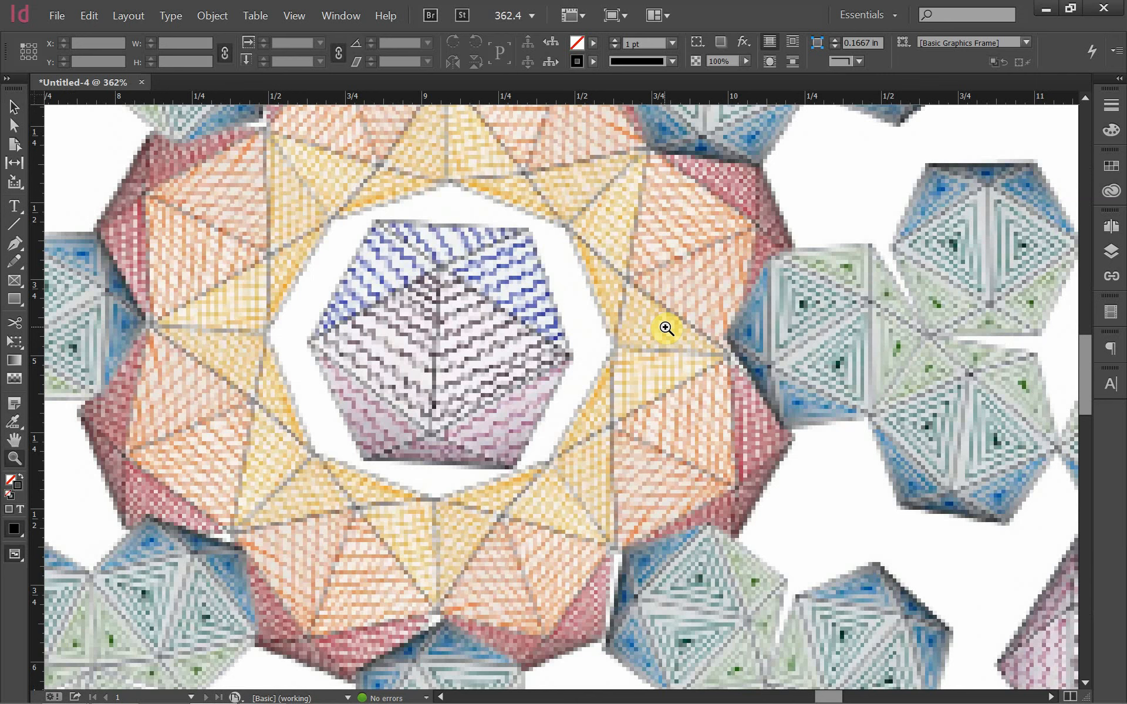
right_click(622, 330)
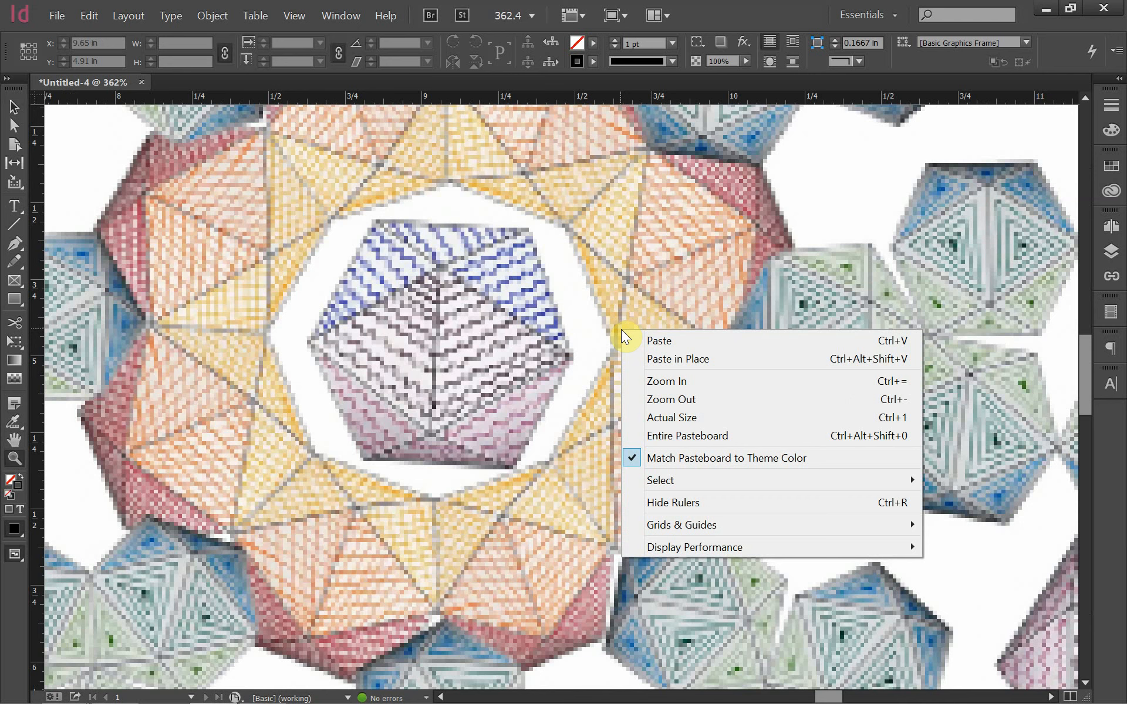
mouse_move(727, 552)
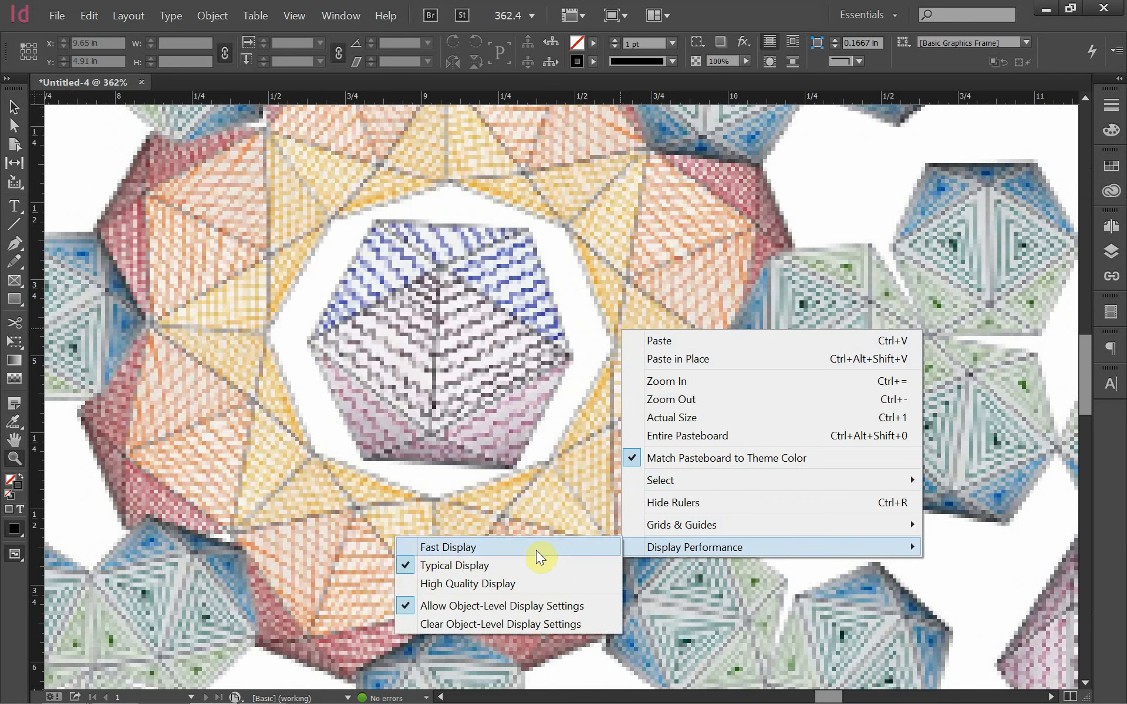
click(514, 584)
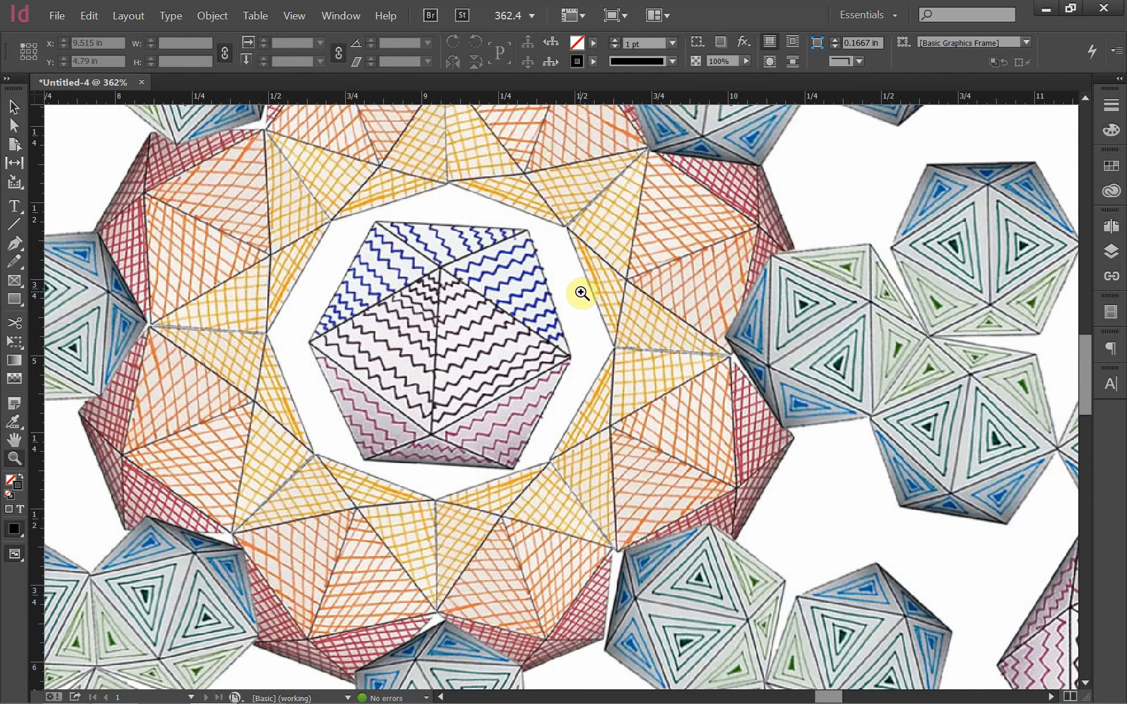
Set the display performance back to Typical Display and zoom out to view the whole page.
right_click(580, 298)
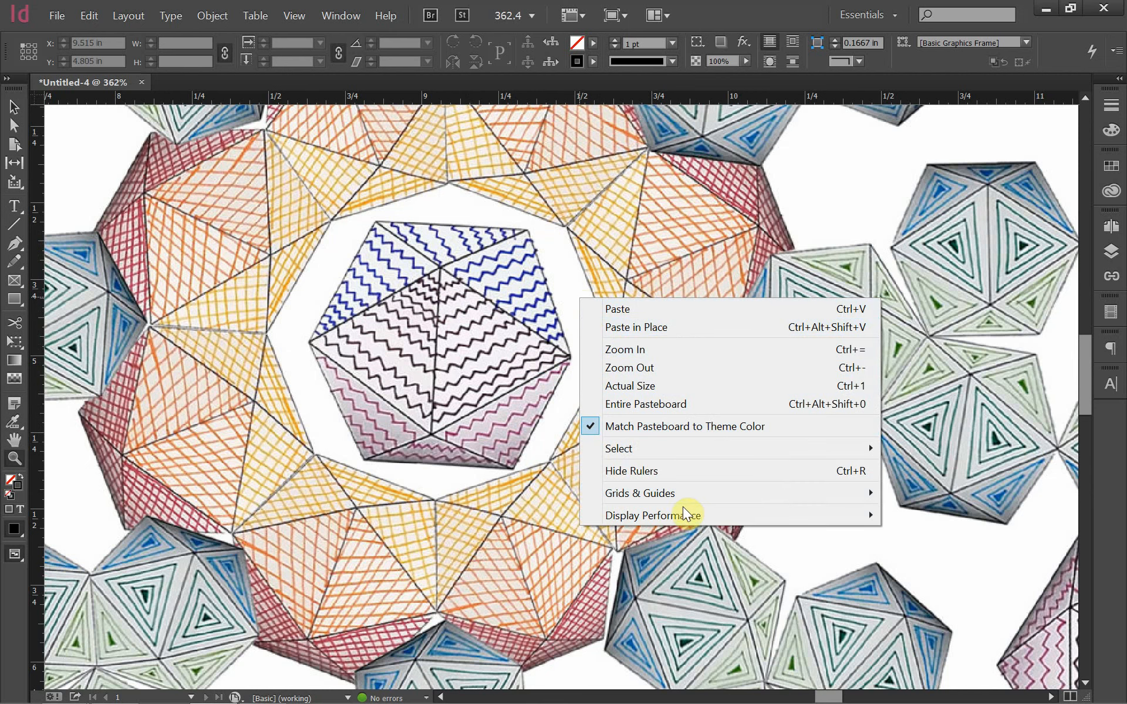
mouse_move(683, 514)
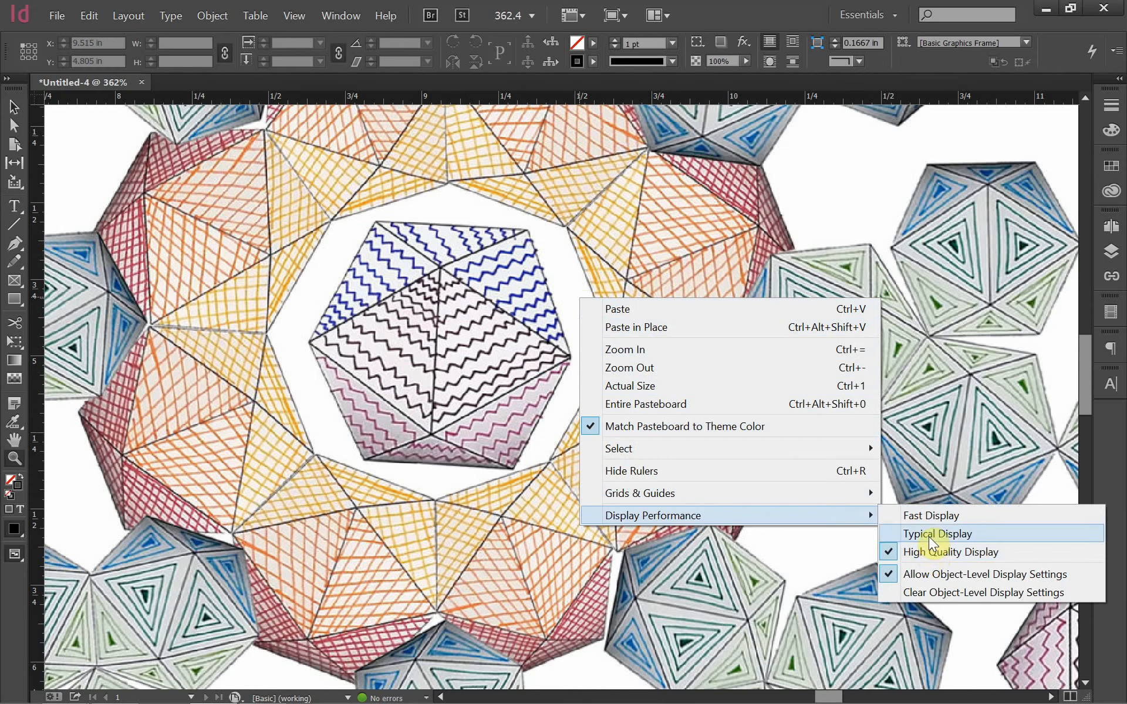
click(929, 535)
key(ctrl+0)
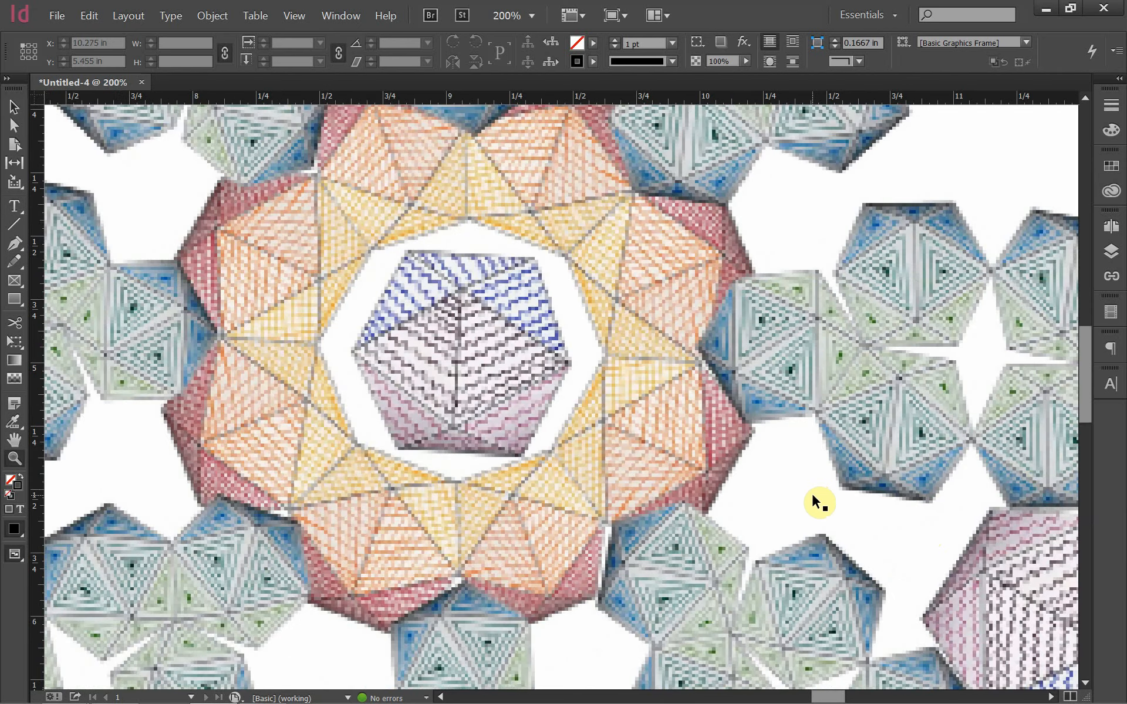
key(ctrl+minus)
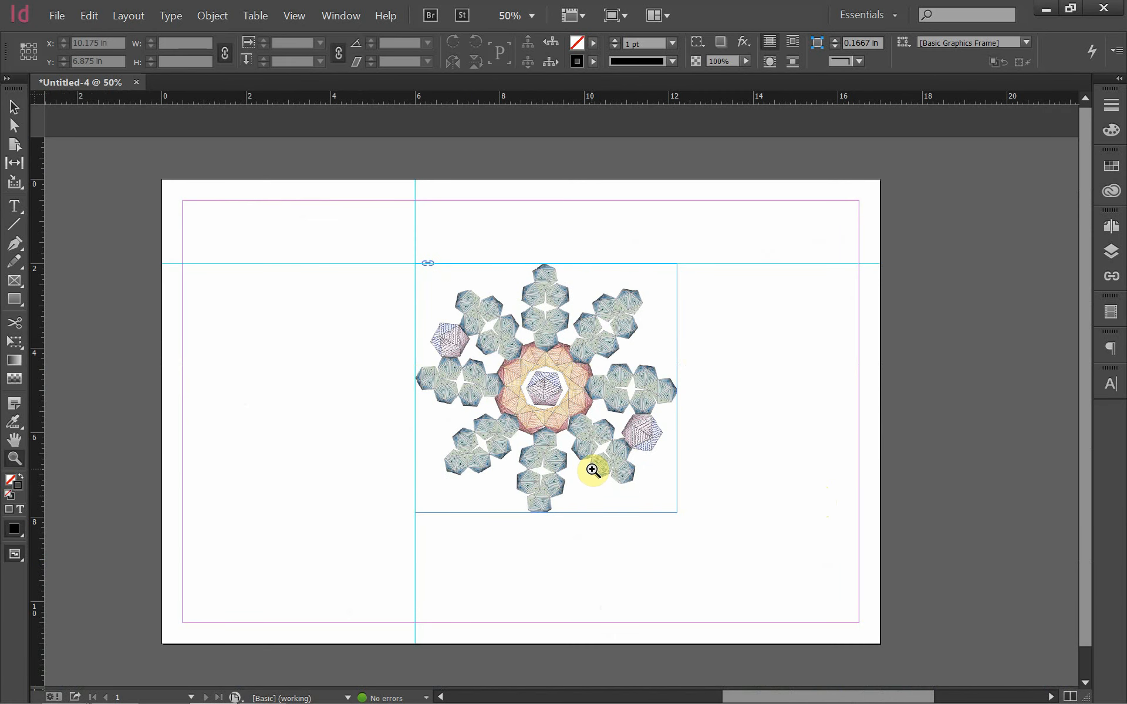
Switch the document's display performance to Fast Display.
right_click(592, 470)
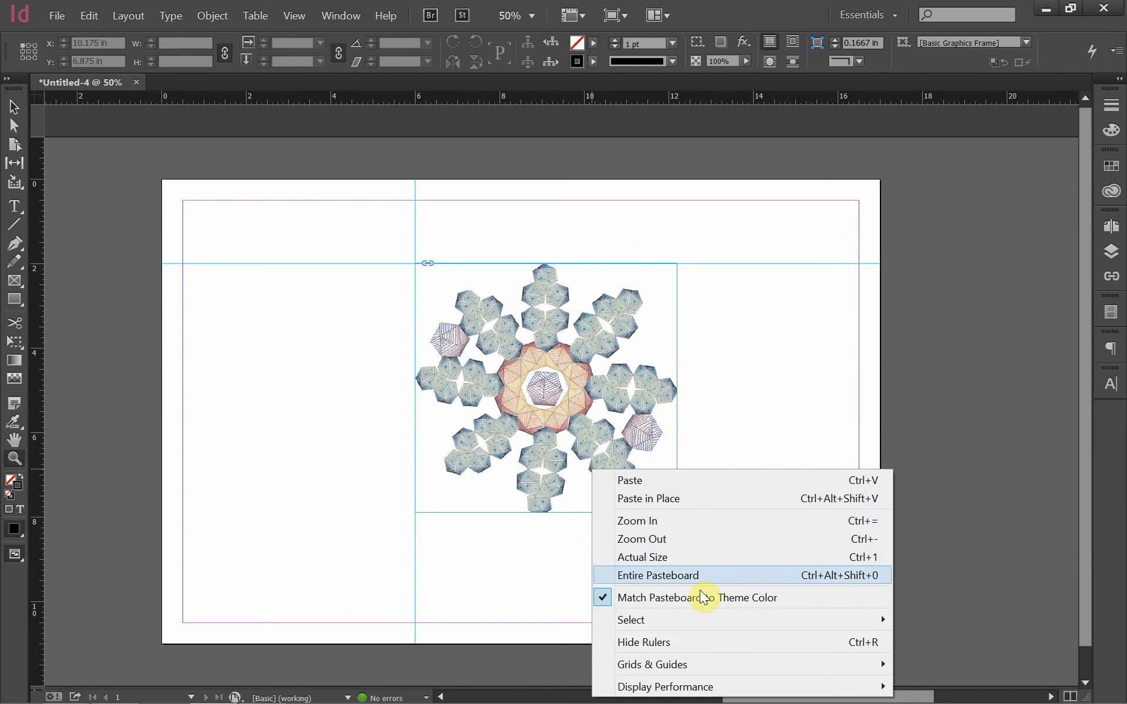
mouse_move(780, 679)
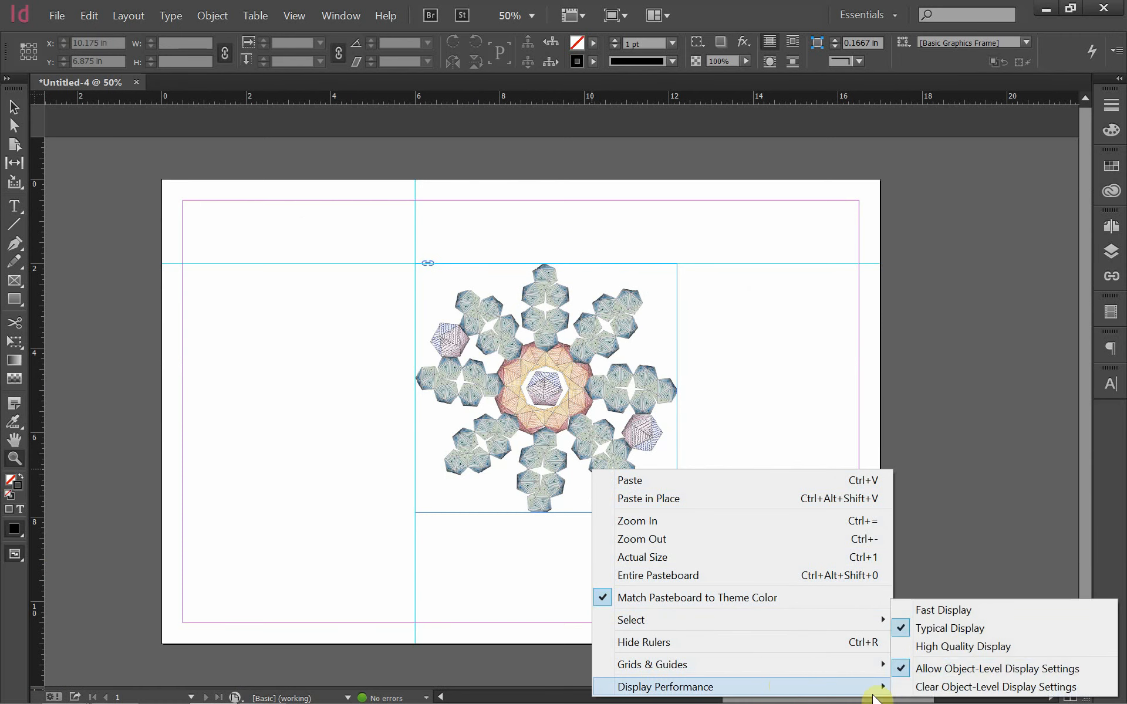
click(965, 610)
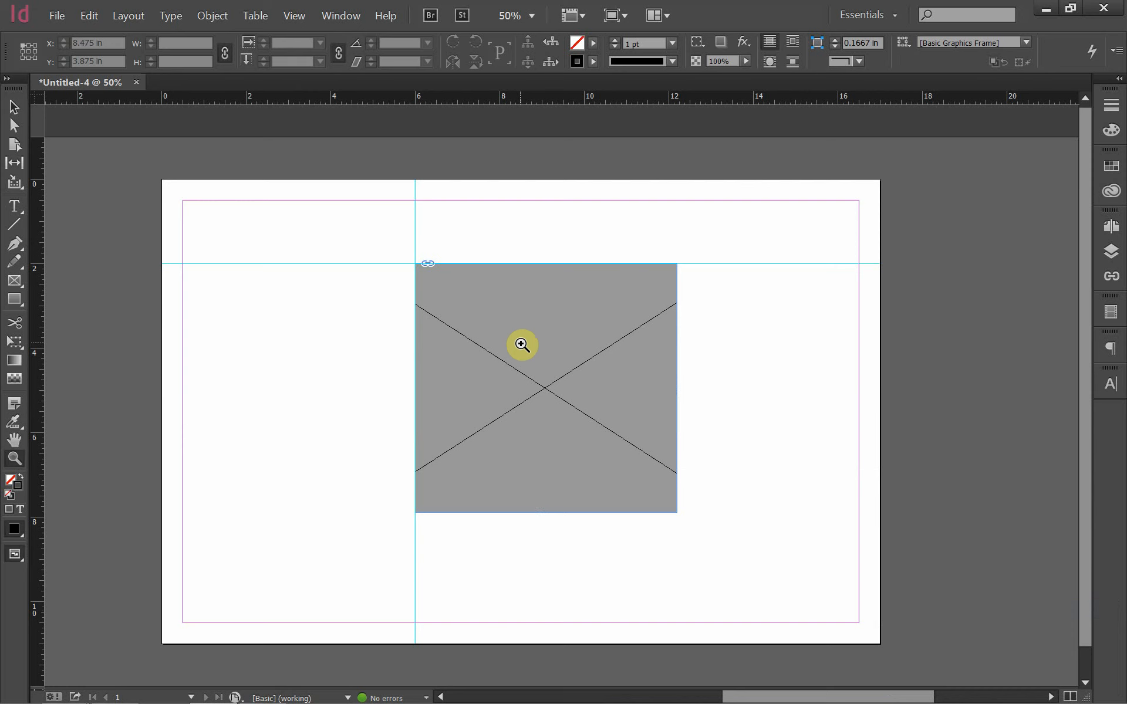
Restore the display performance to Typical Display and activate the Selection tool.
right_click(549, 360)
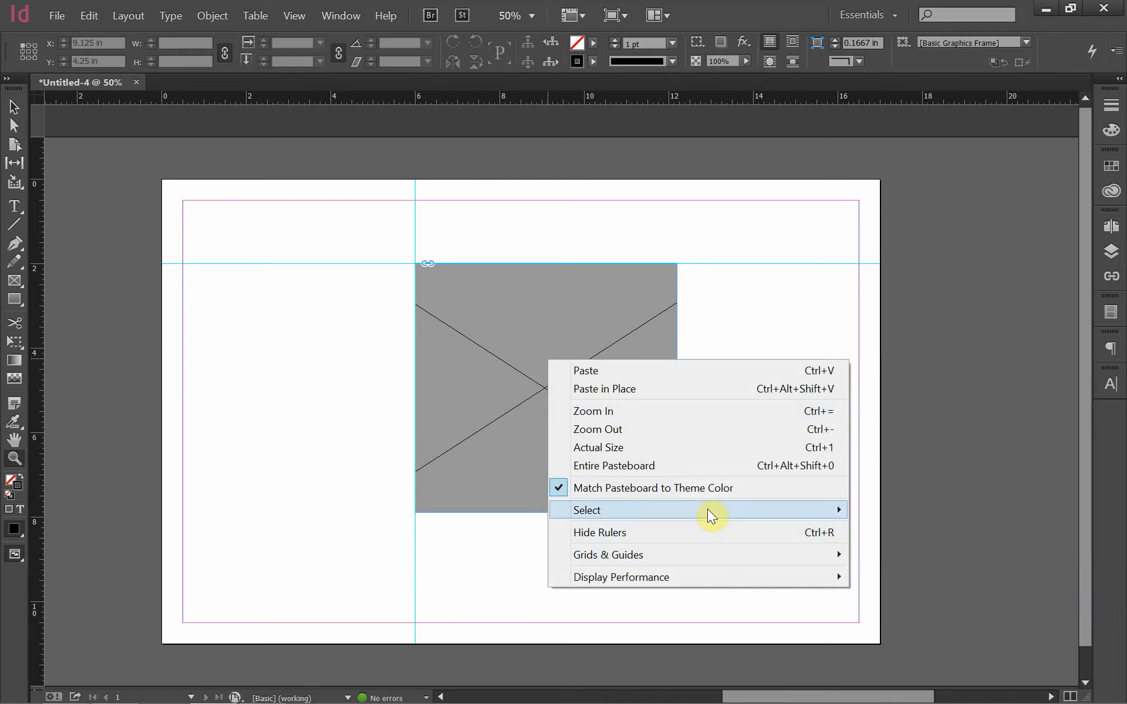
mouse_move(742, 578)
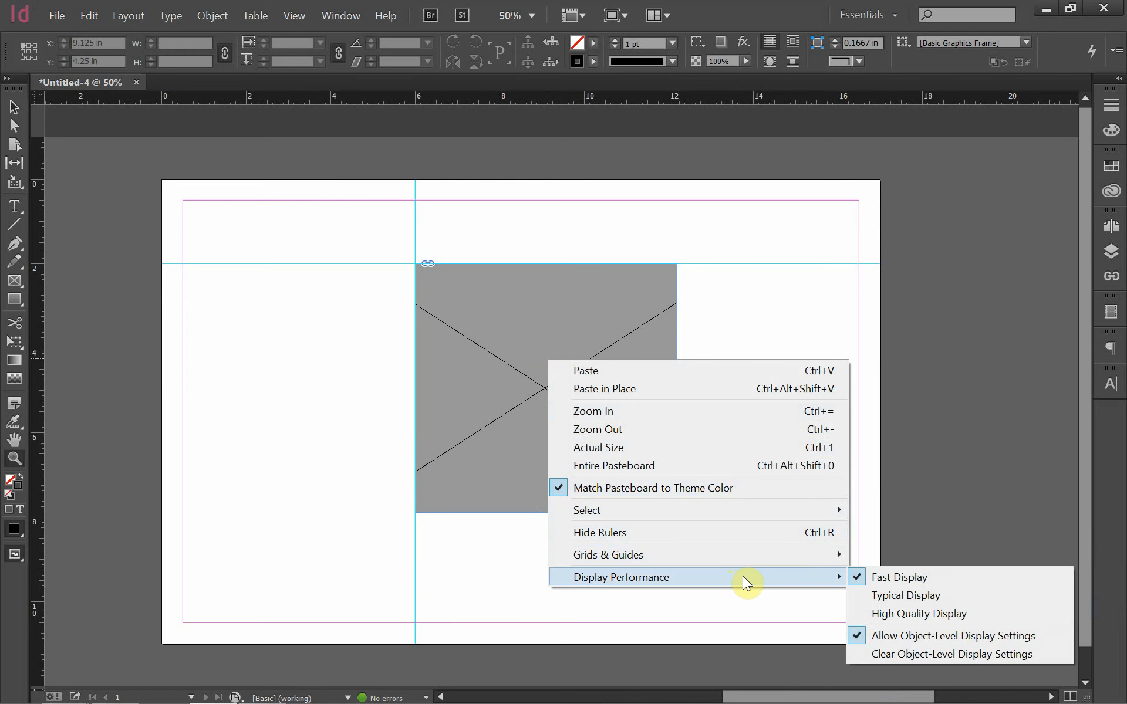
click(905, 596)
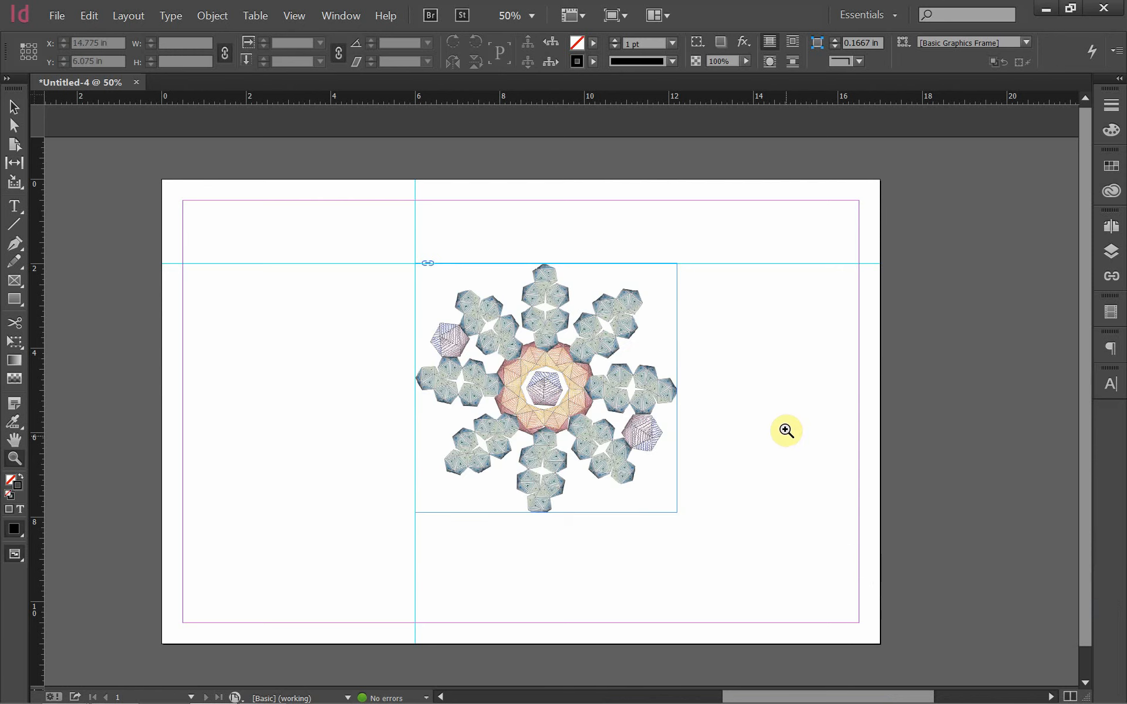
click(15, 106)
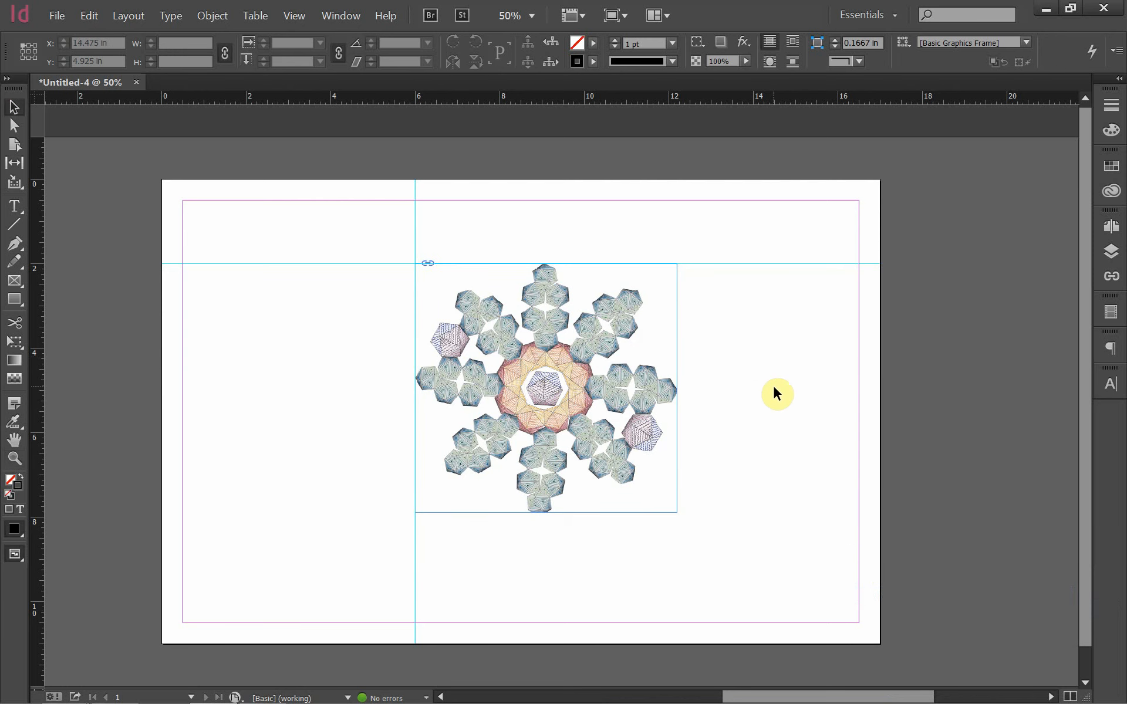
Show the Links panel to examine the document's linked image, toggle it off and on, and collapse it.
click(1110, 280)
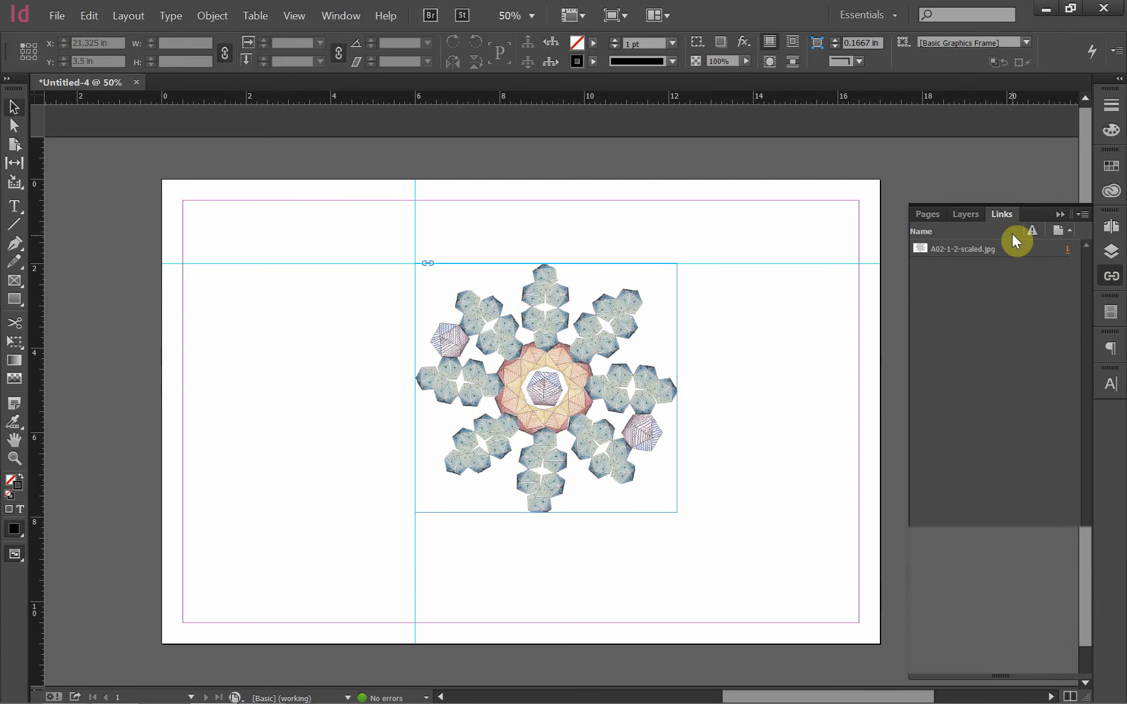
click(341, 18)
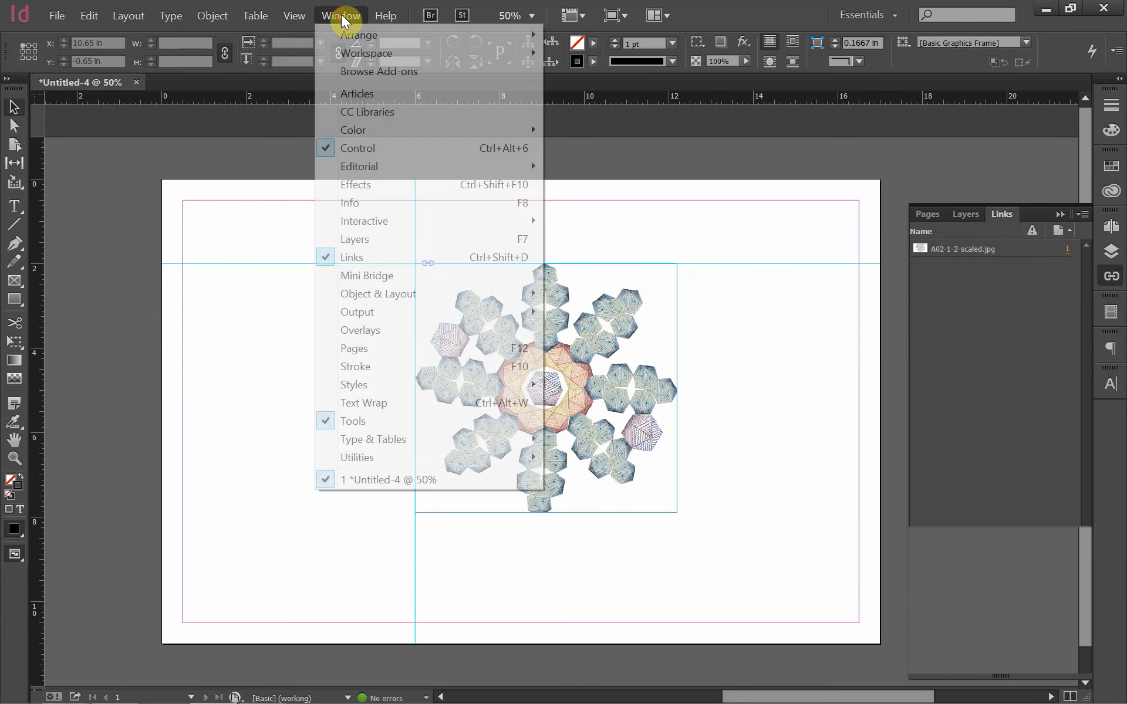
click(352, 258)
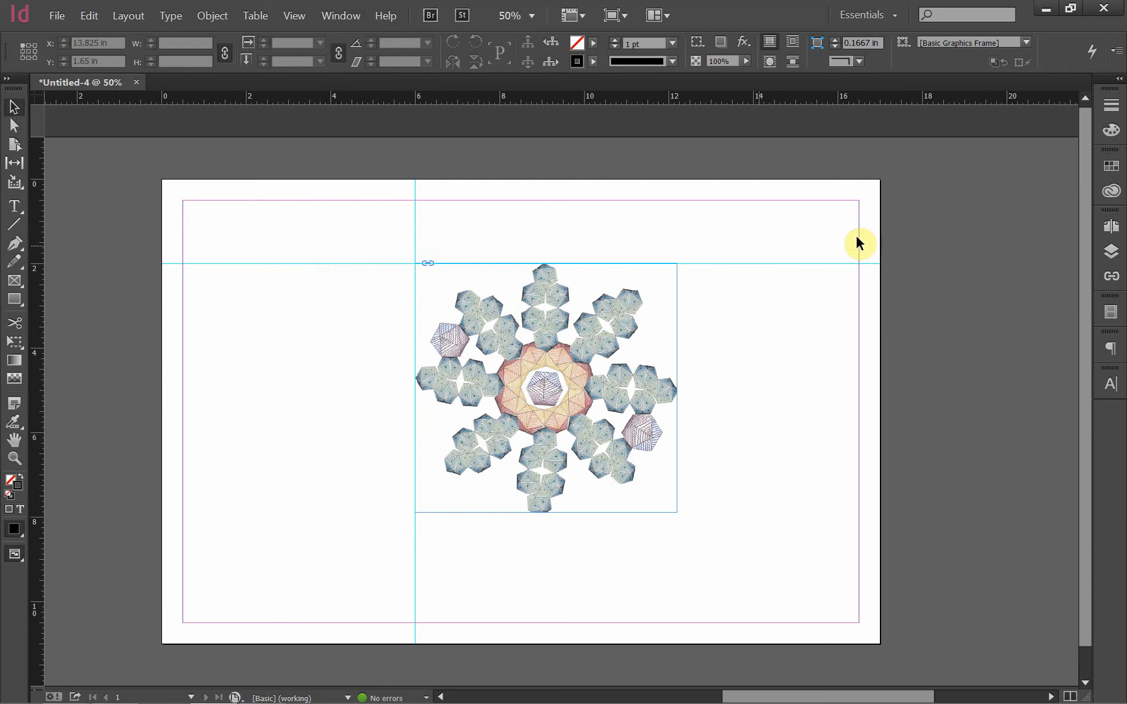
click(1109, 261)
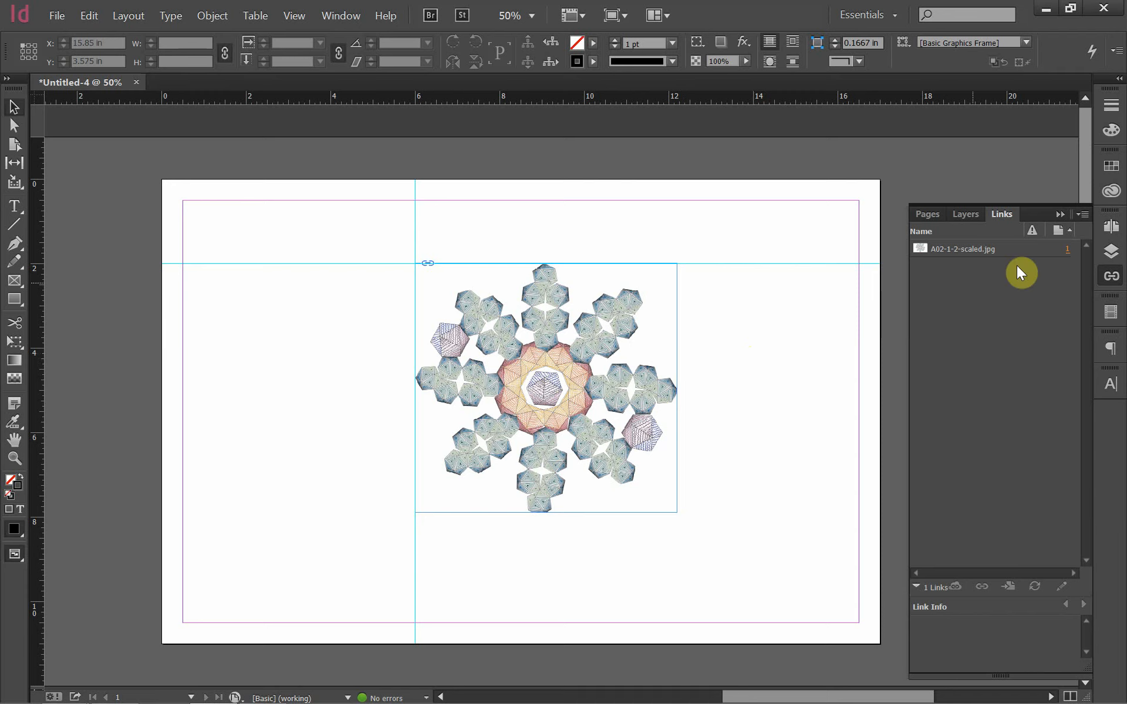
click(1060, 215)
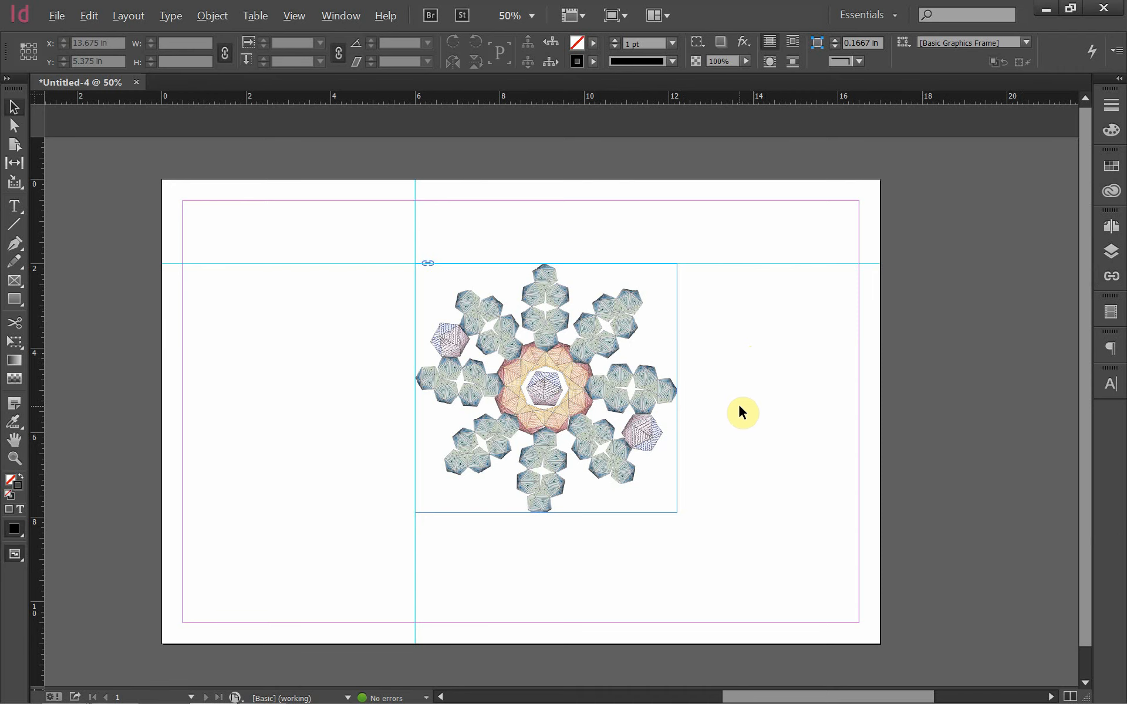
Switch to the topic outline in OpenOffice Writer, mark "Text" at the start of the text topic line, and return to InDesign.
key(alt+Tab)
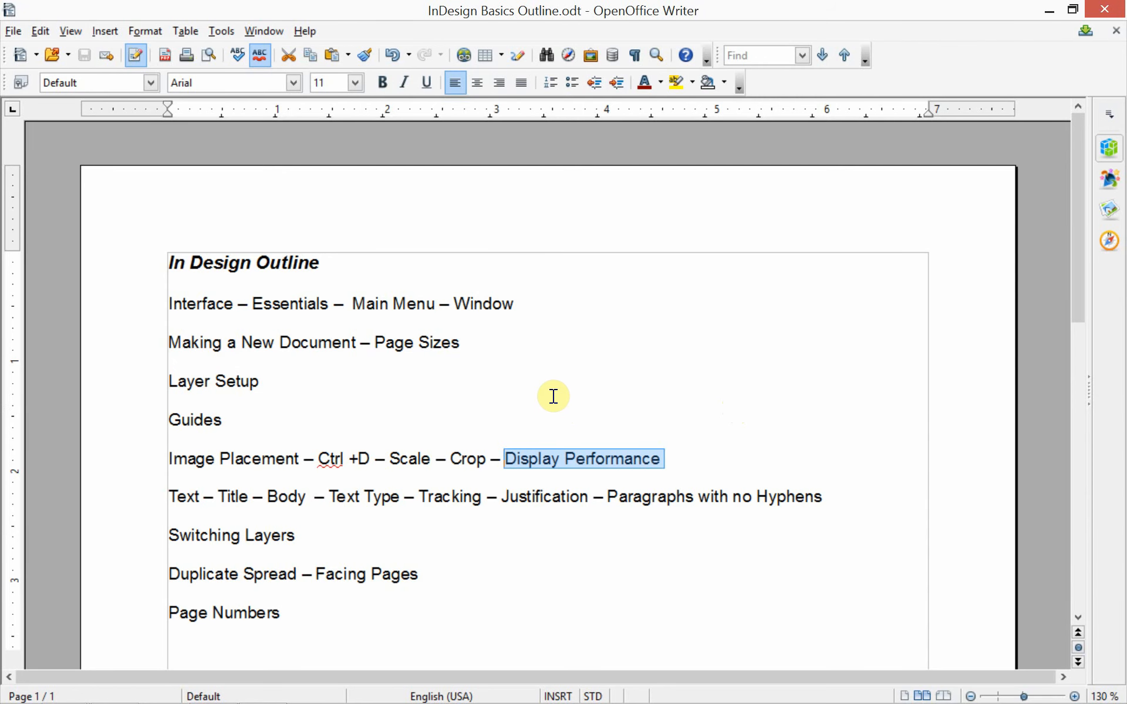
scroll(473, 388, down, 1)
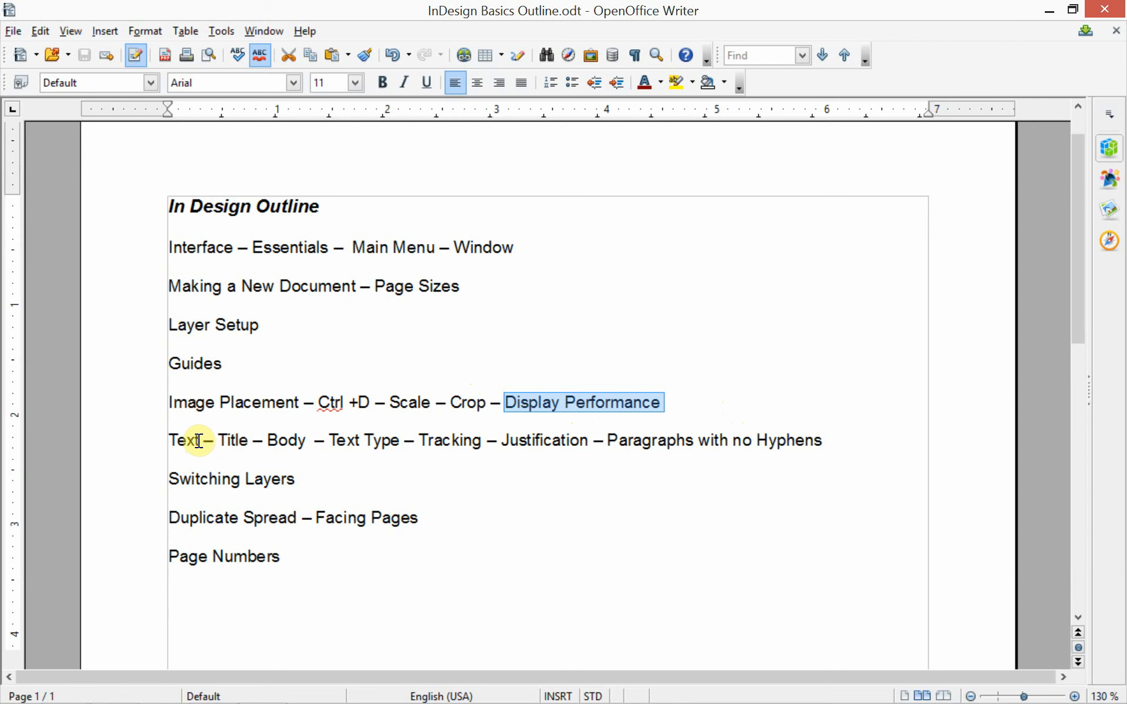
double_click(167, 438)
key(alt+Tab)
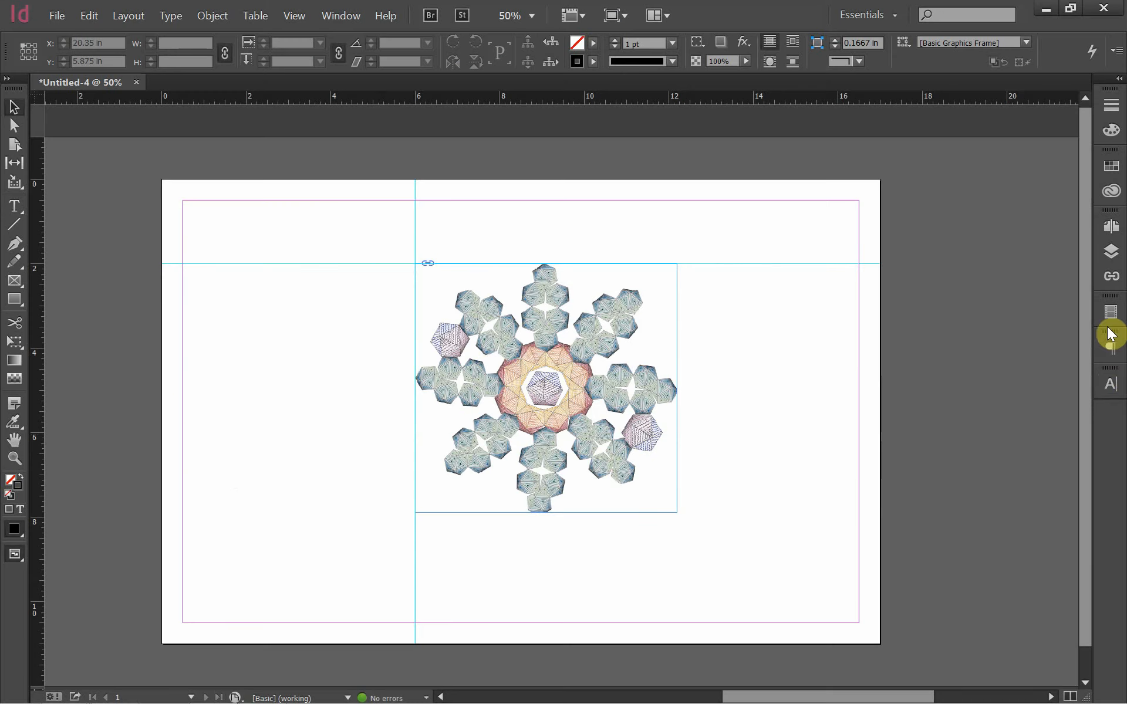
Create a new layer above Images and name it "Text".
click(1110, 254)
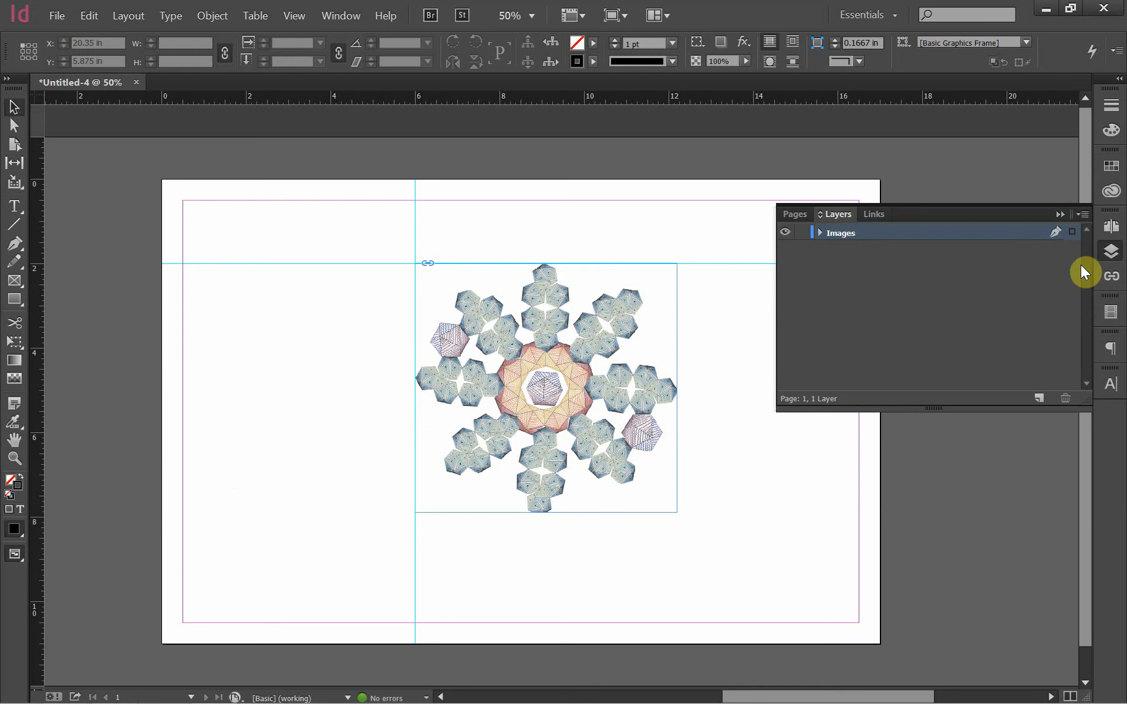
click(874, 302)
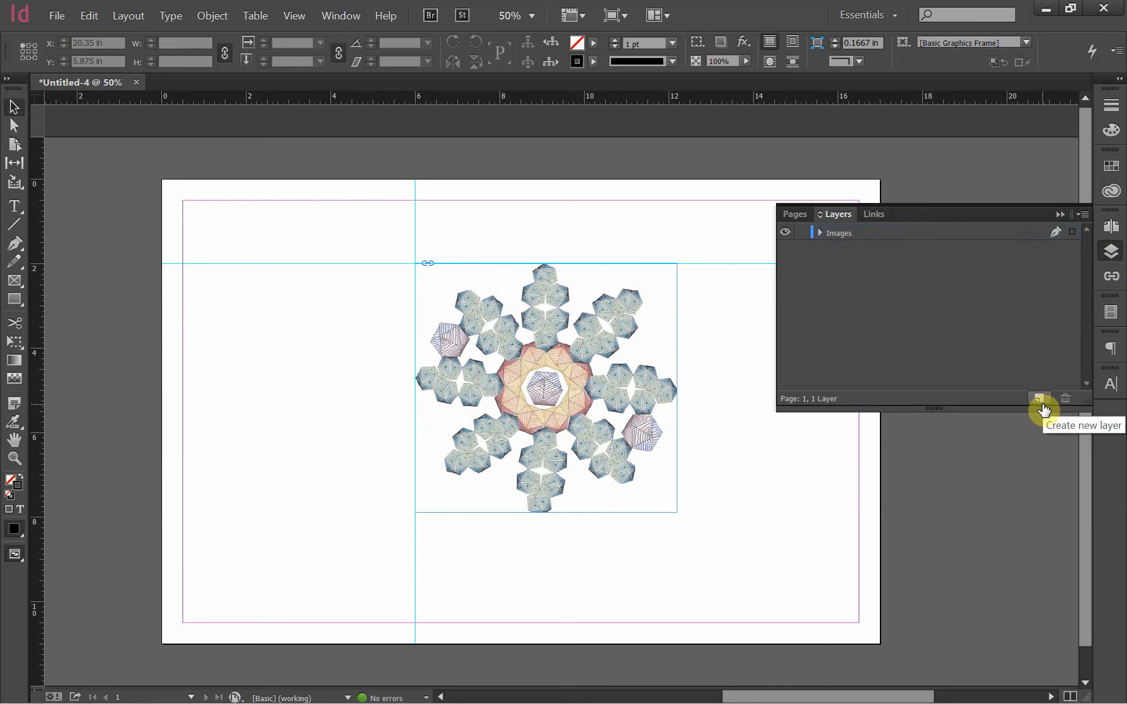
click(1040, 405)
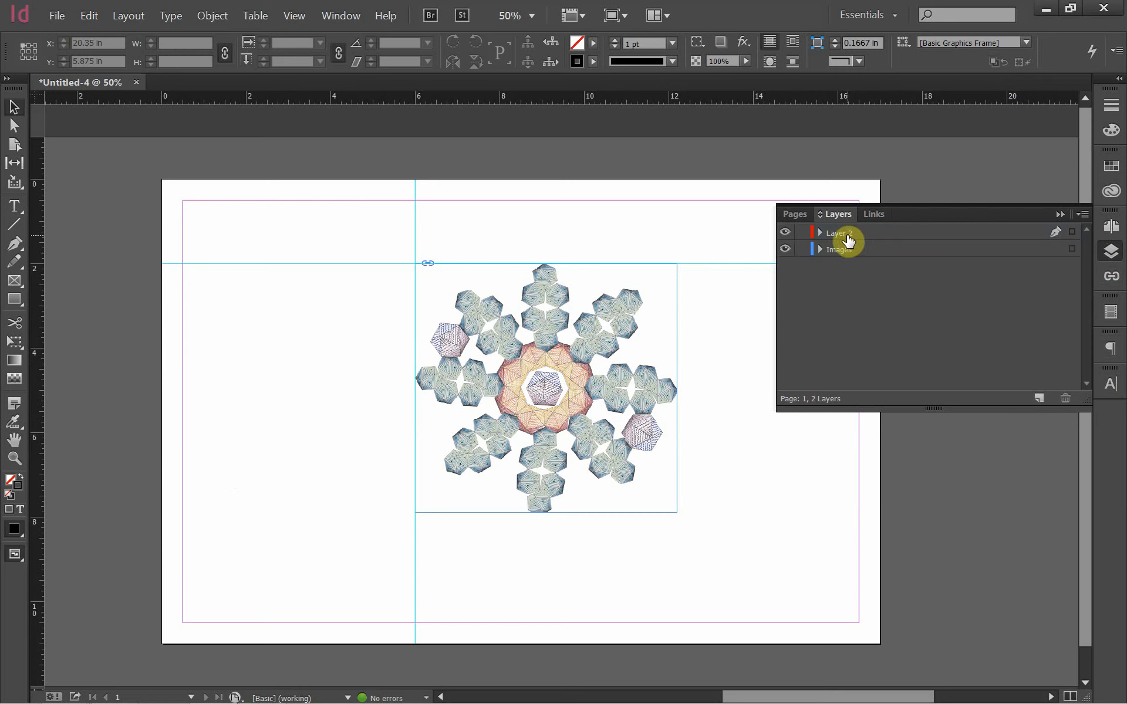
double_click(848, 241)
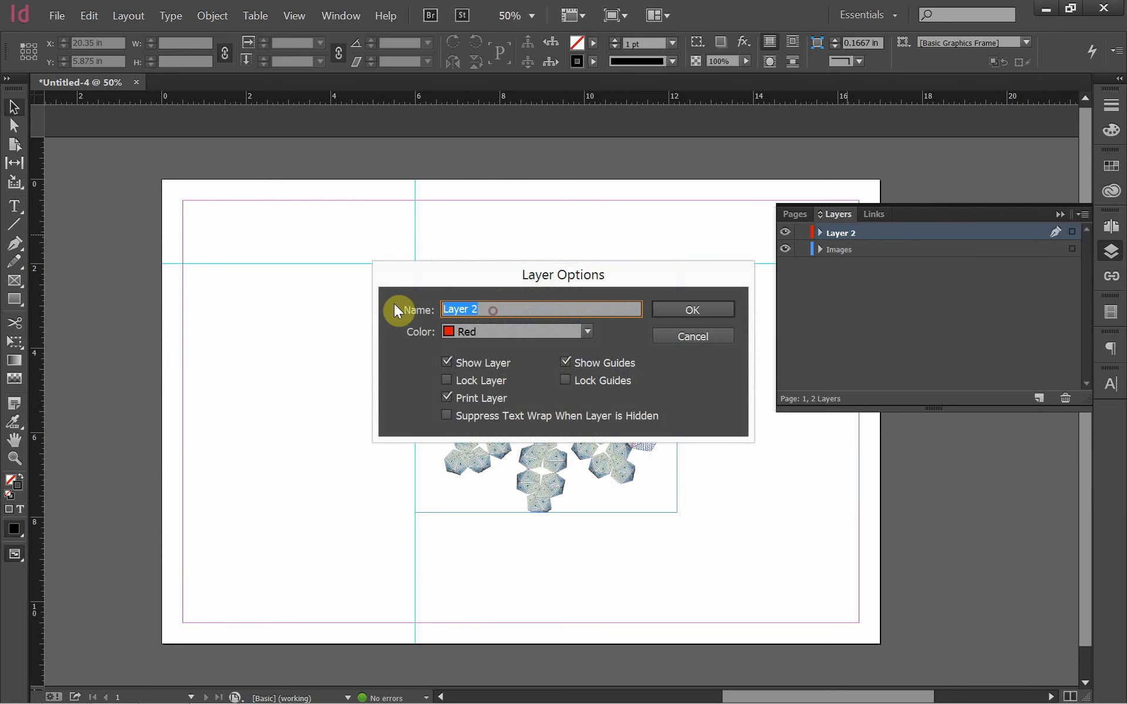
text(Text)
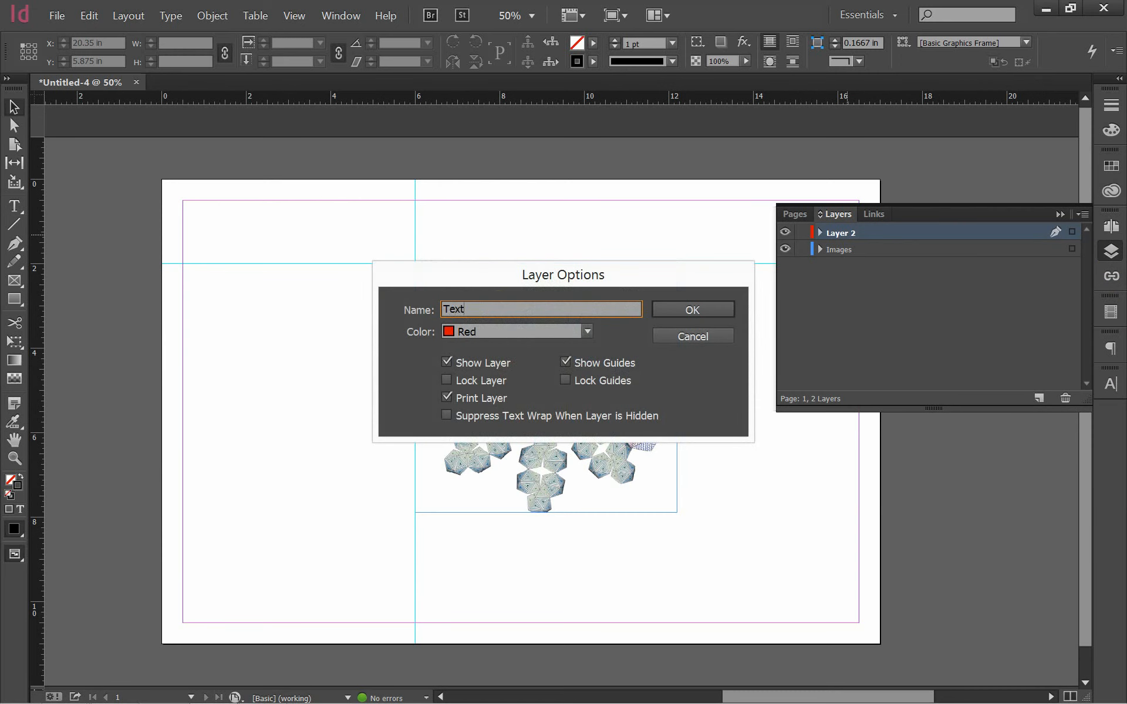
click(674, 314)
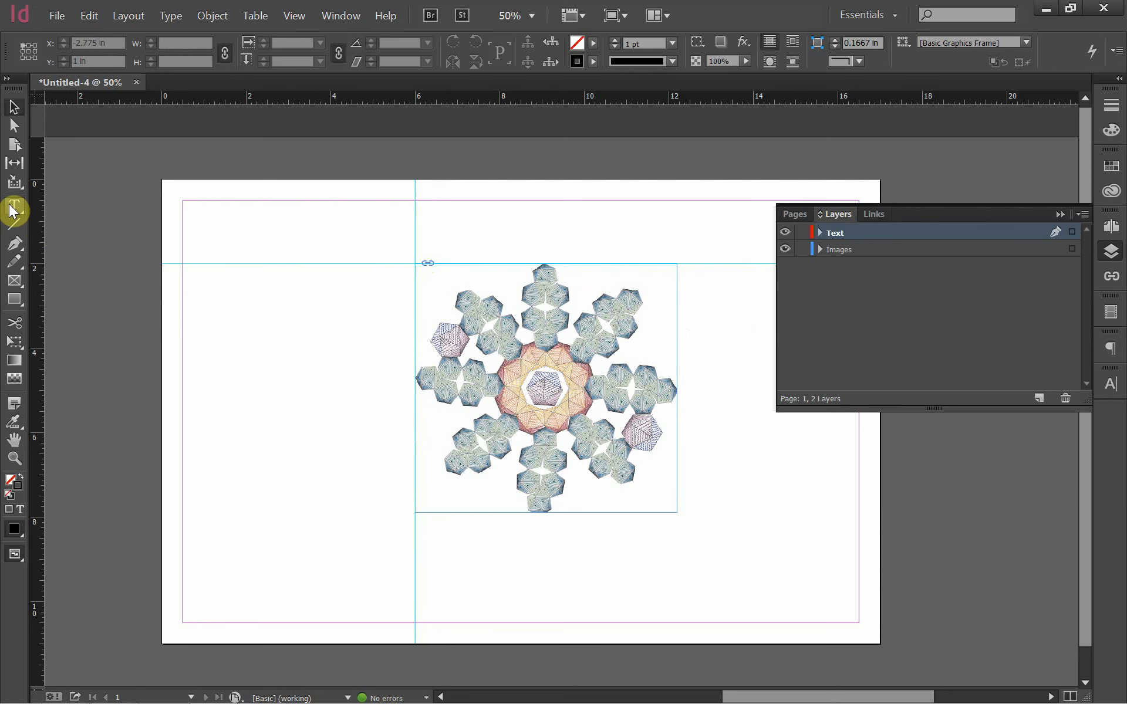
Hide and redisplay the toolbox, and activate the Type tool.
click(339, 14)
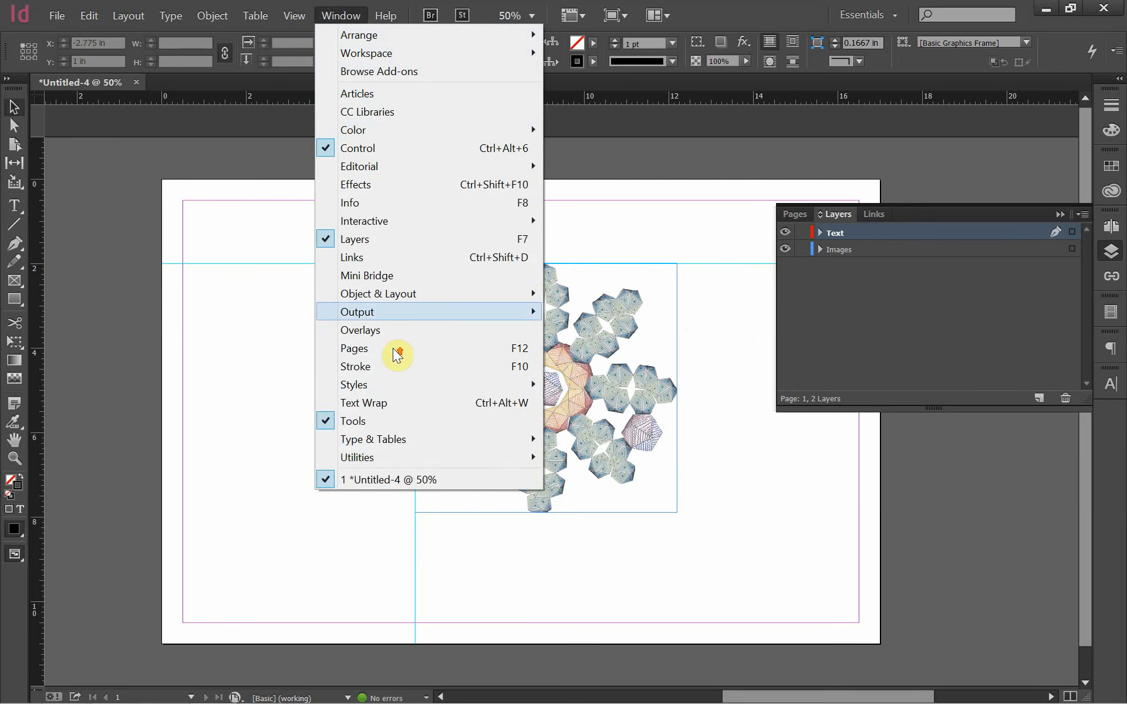
click(369, 421)
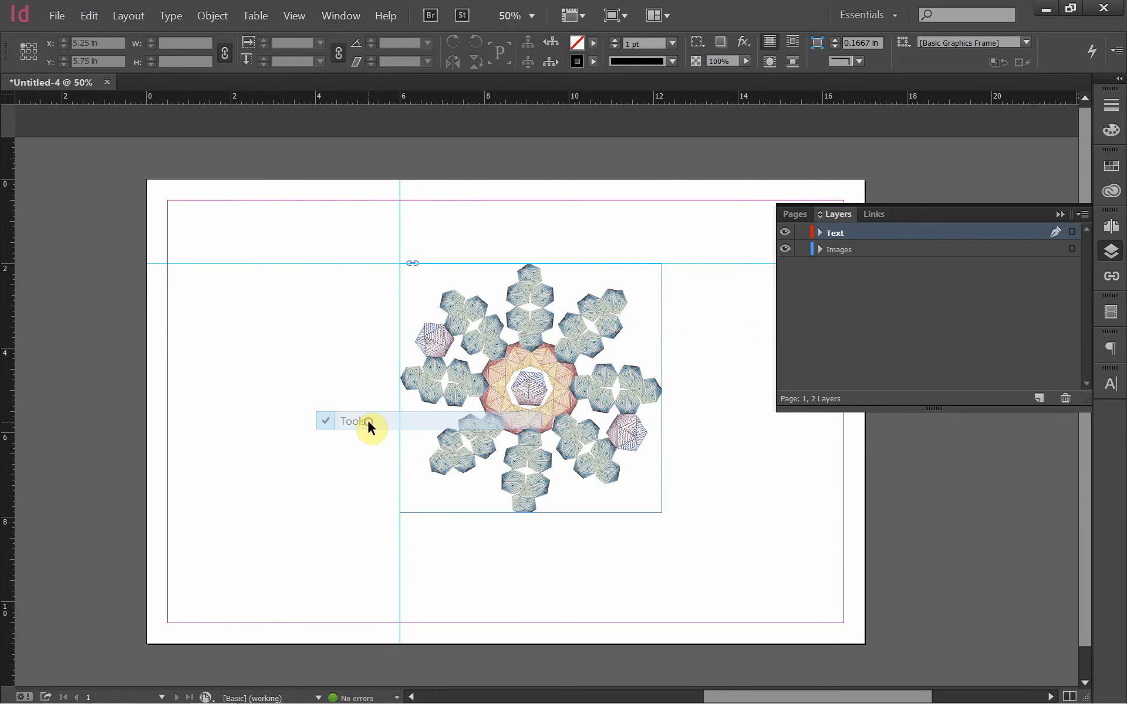
click(340, 22)
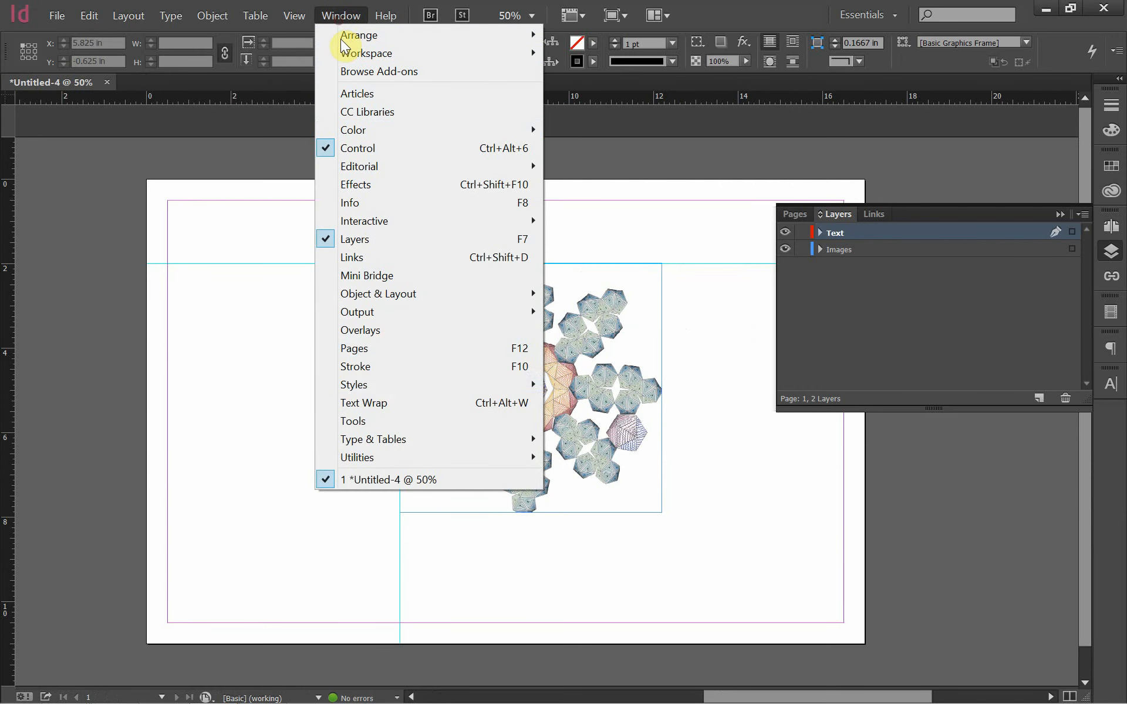
click(386, 421)
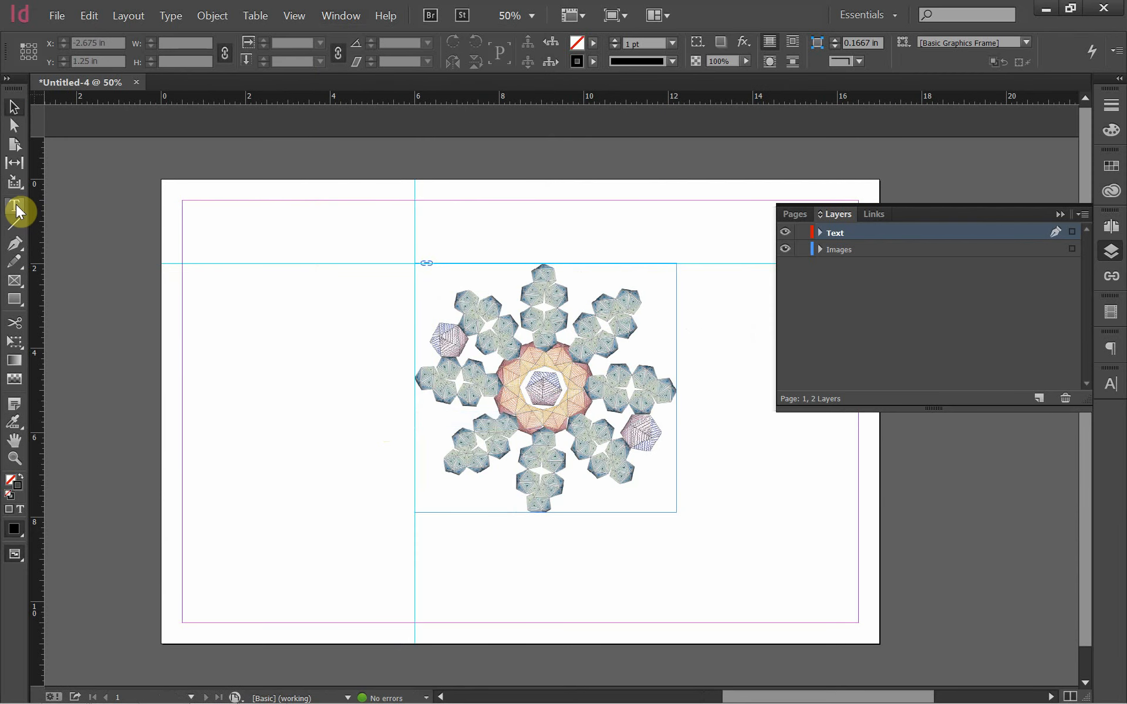
click(15, 205)
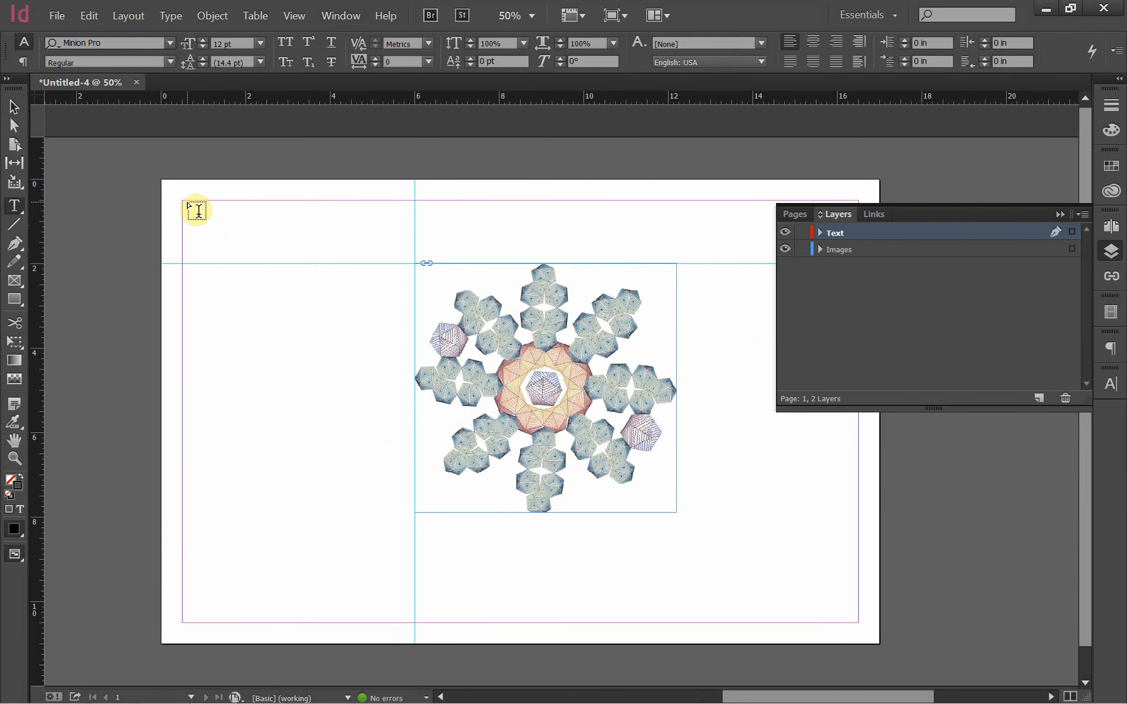
Draw a text frame about 5.5 by 1.5 in from the page's upper-left margin corner to the guides' intersection, enter "TITLE", and select the word.
drag(183, 203, 405, 267)
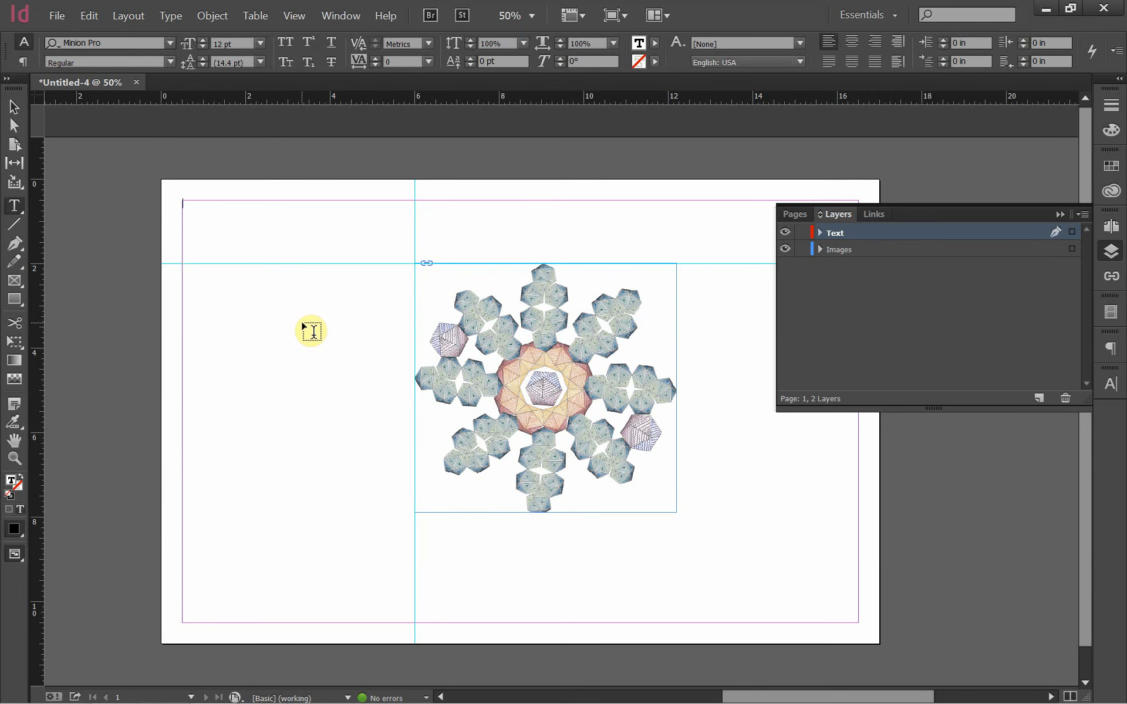
text(TITLE)
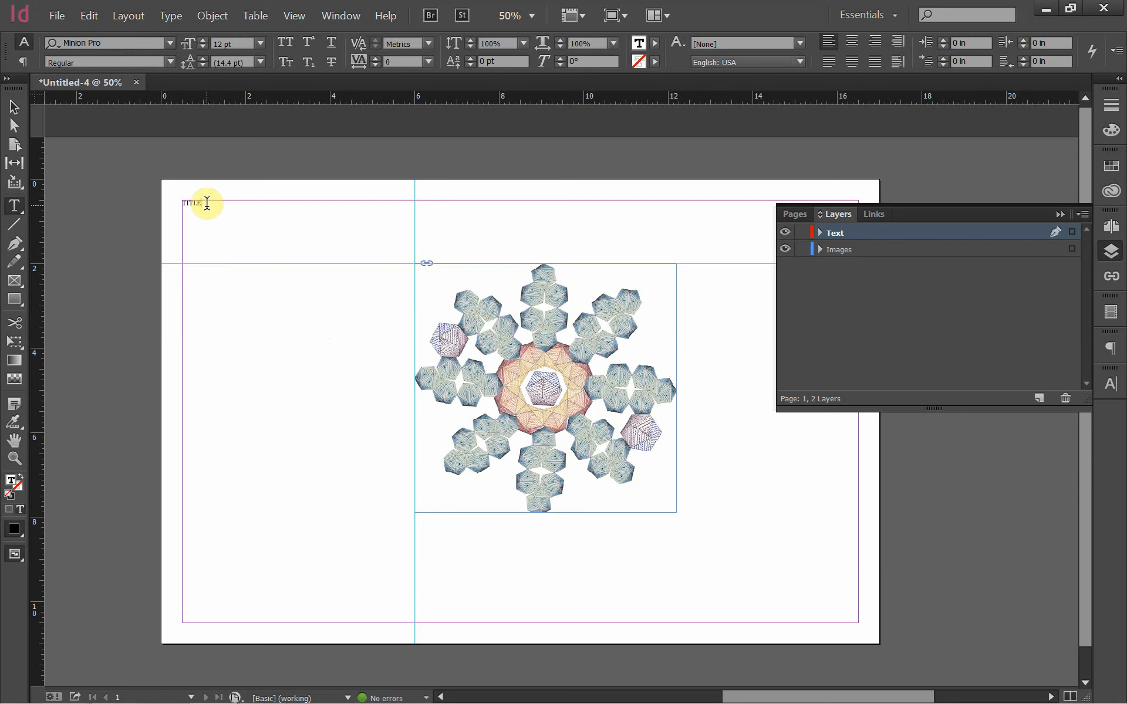
drag(206, 204, 183, 203)
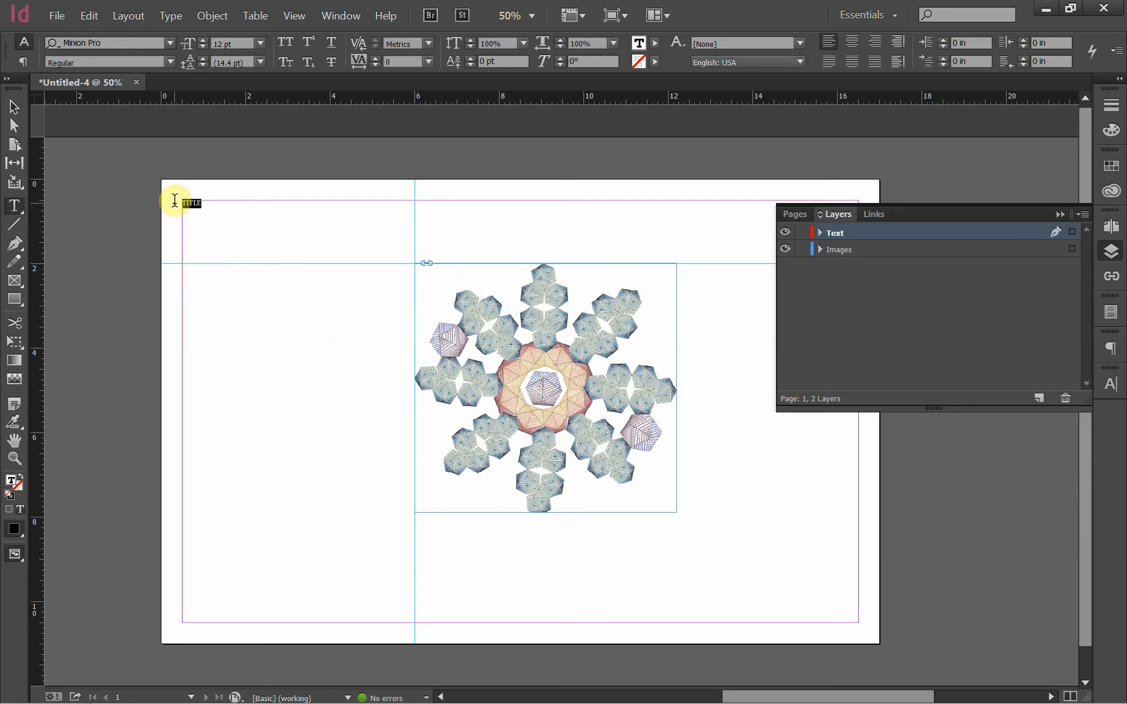
Look through the font list, zoom in on the selected TITLE text, and set its font to Arial.
click(170, 42)
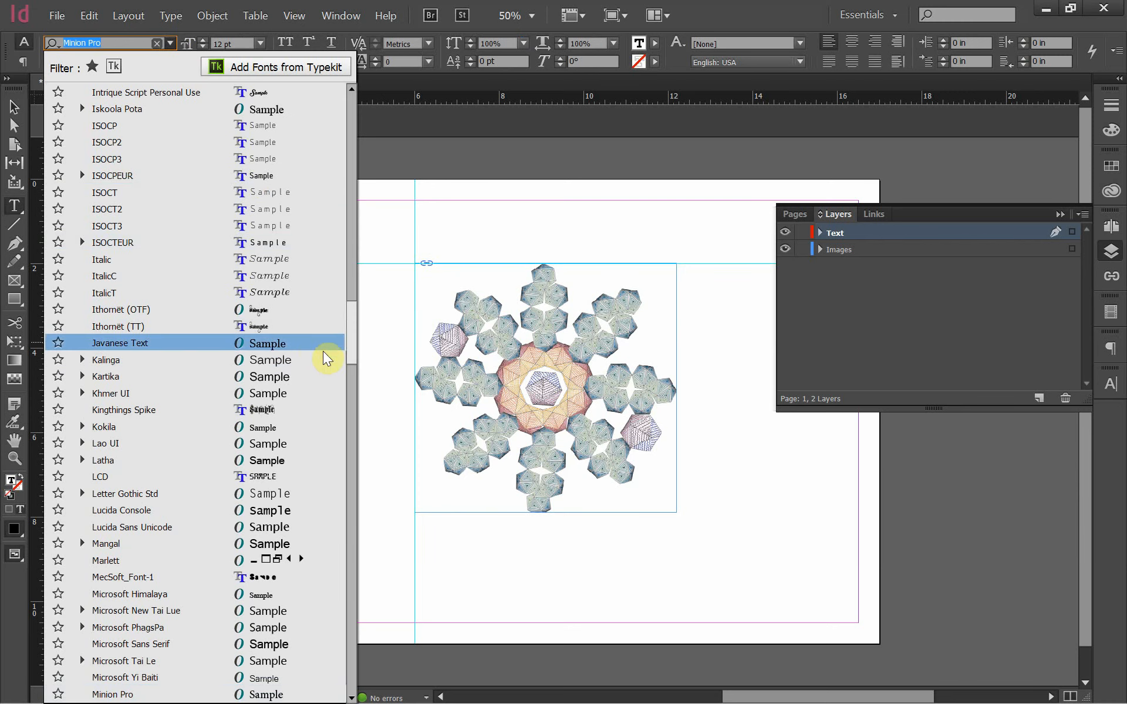
drag(350, 340, 338, 127)
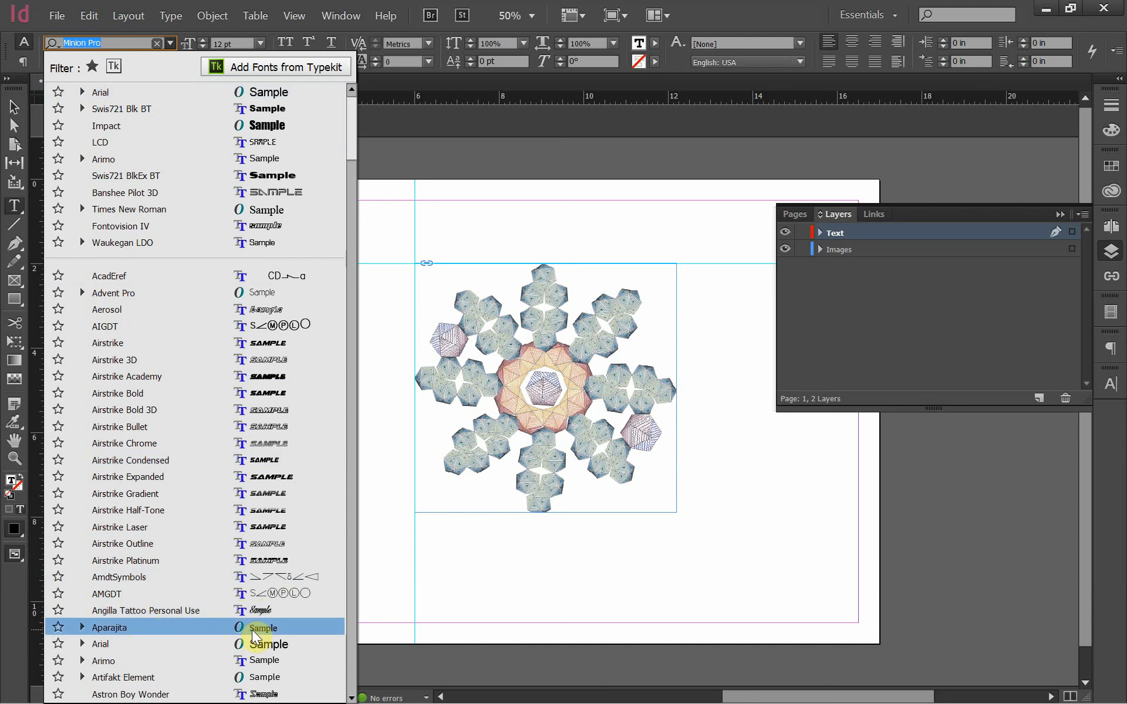
click(422, 140)
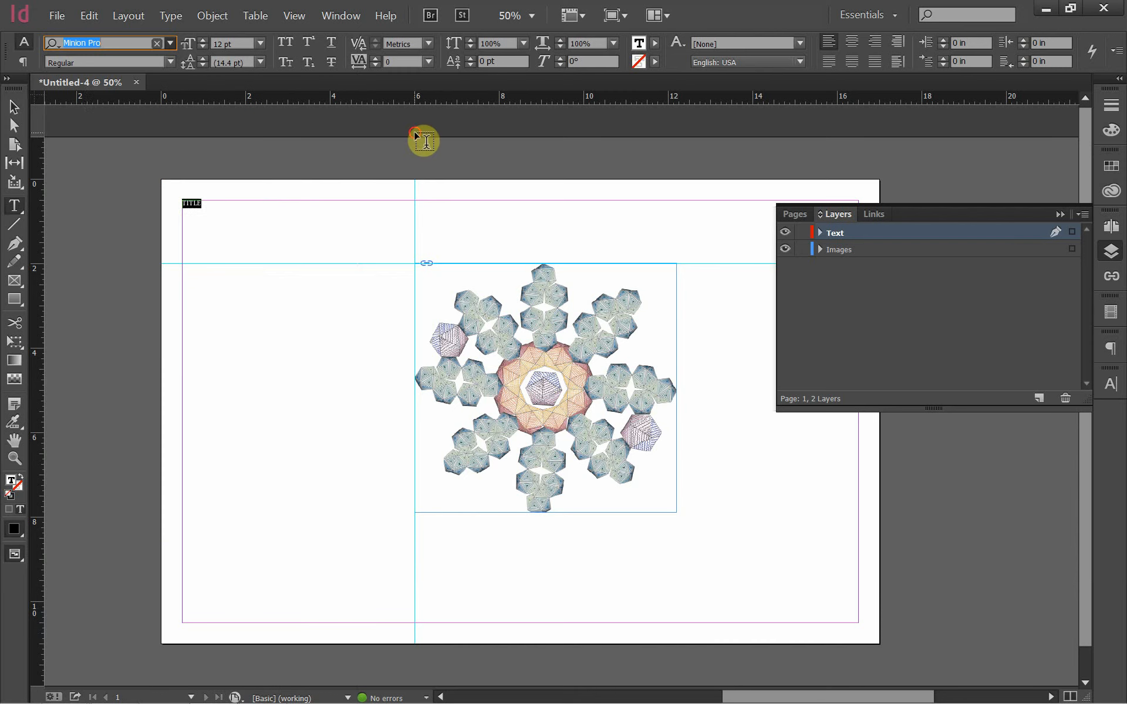
click(15, 459)
drag(160, 236, 263, 187)
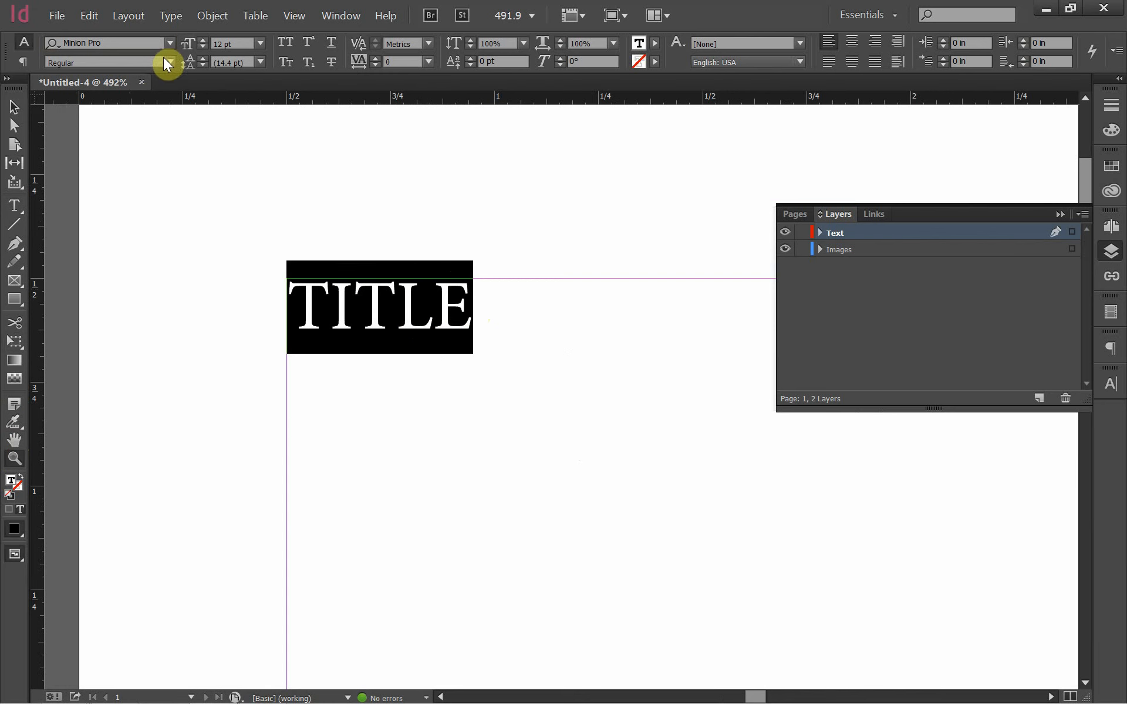
click(167, 40)
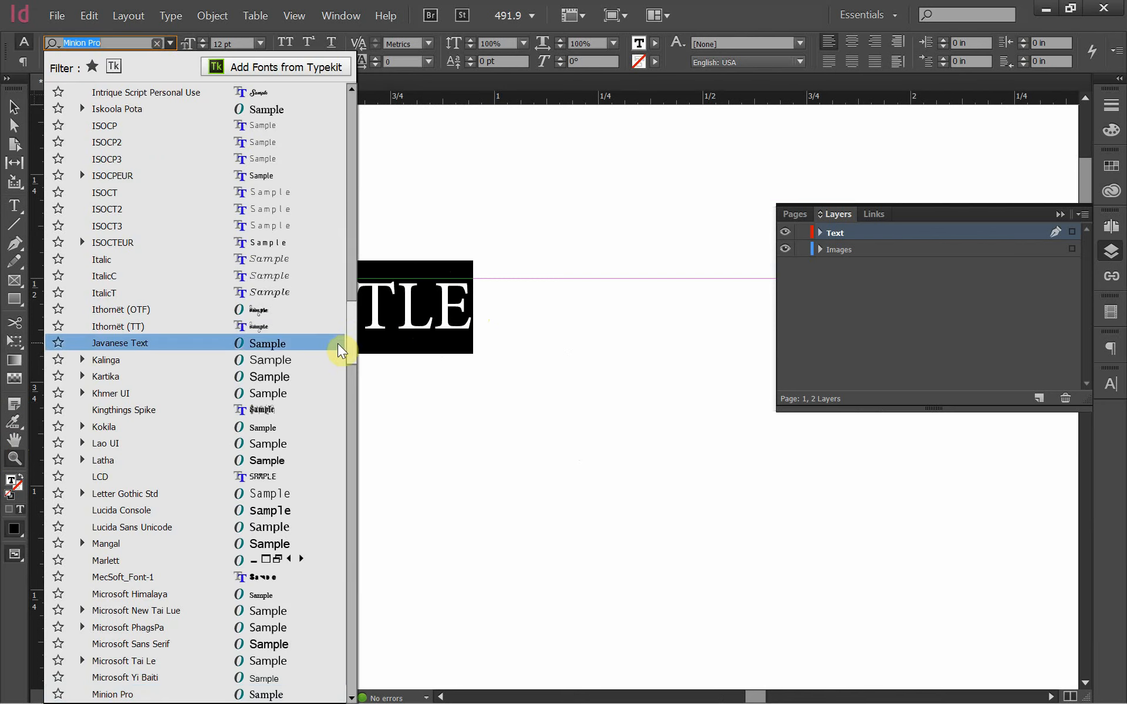
drag(352, 339, 337, 101)
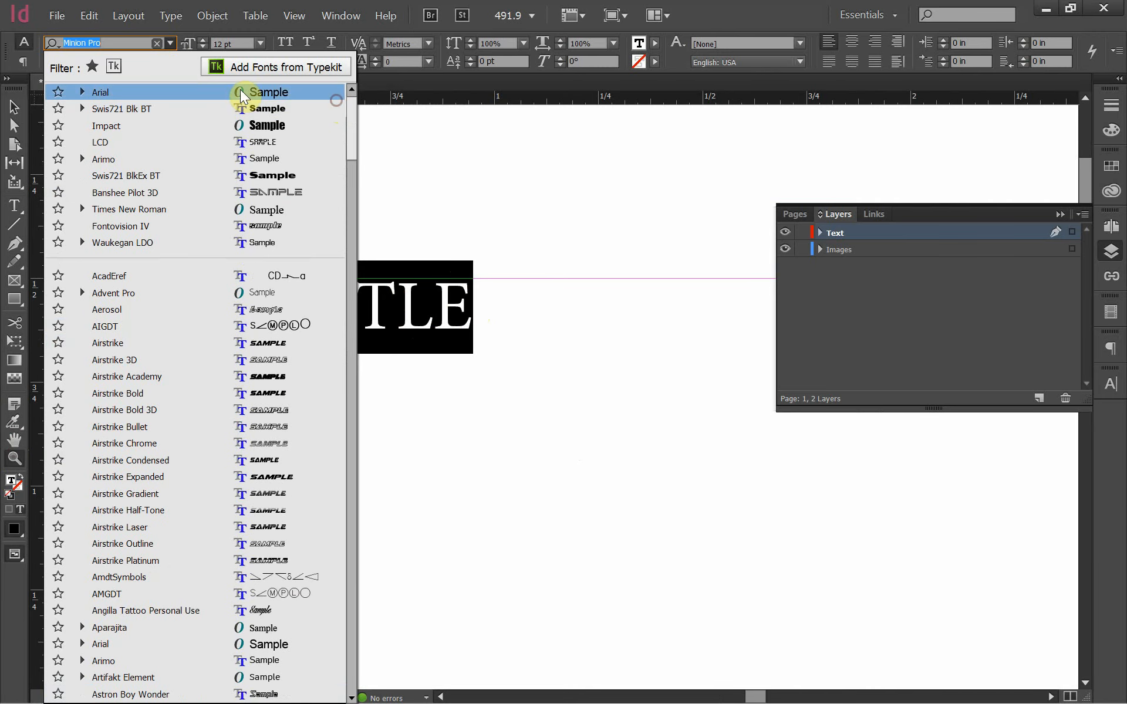
click(199, 94)
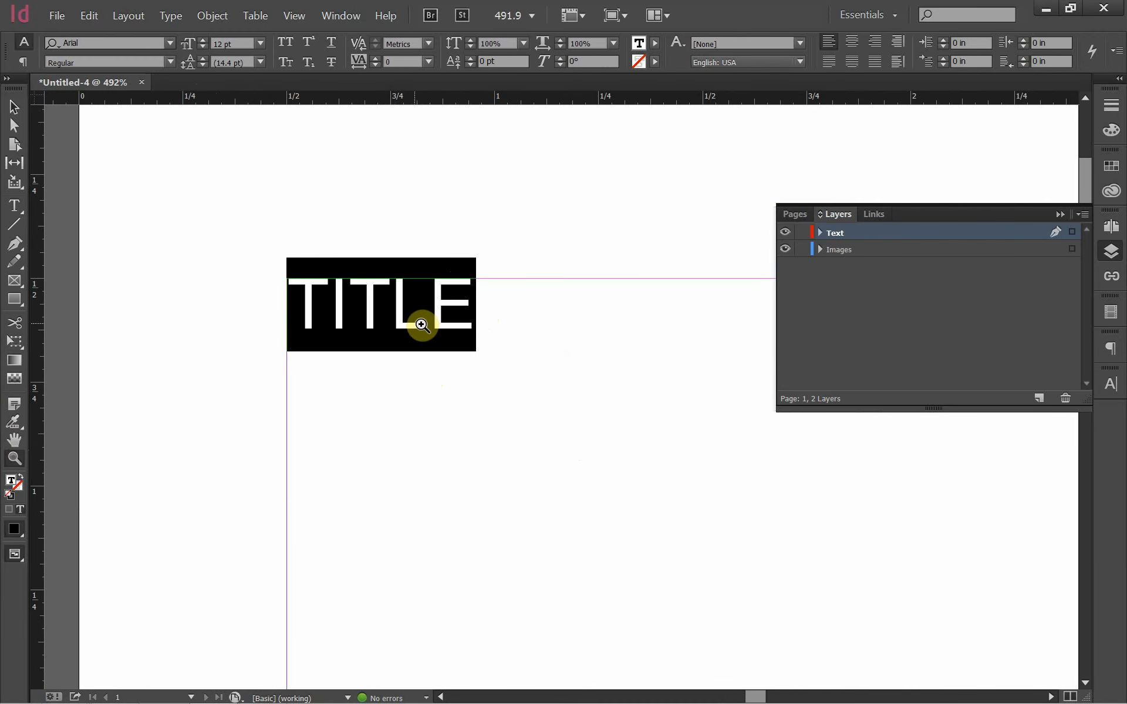
Try the Swis721 Blk BT font on the selected TITLE text.
click(167, 38)
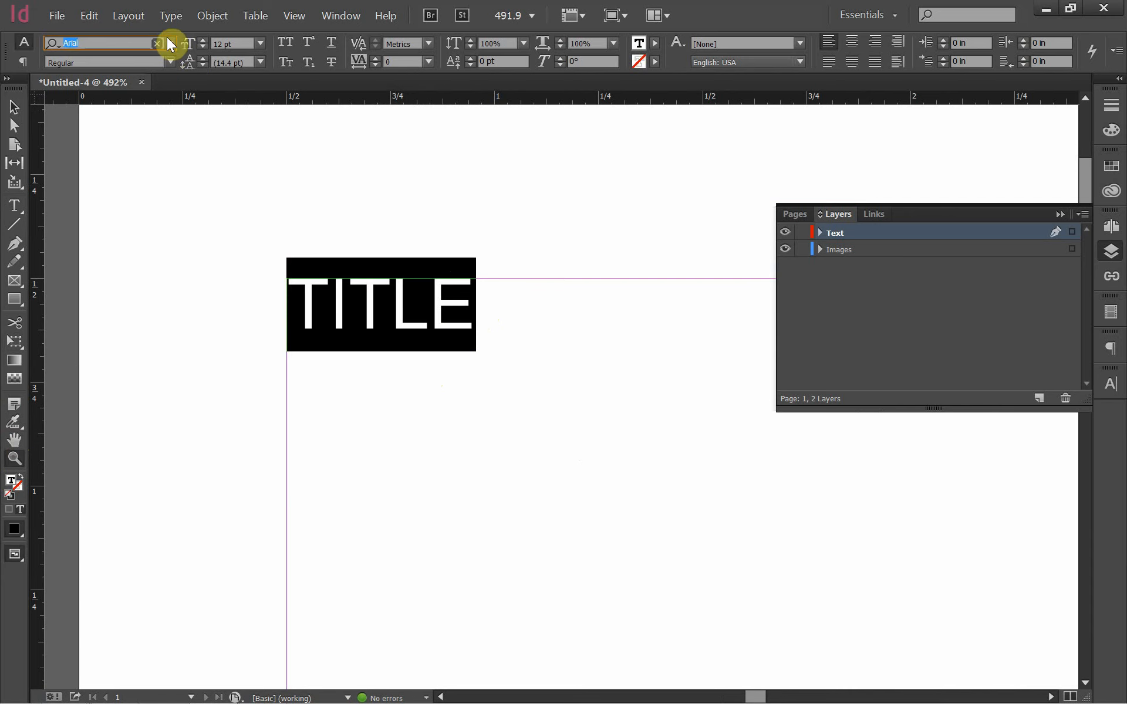
click(167, 44)
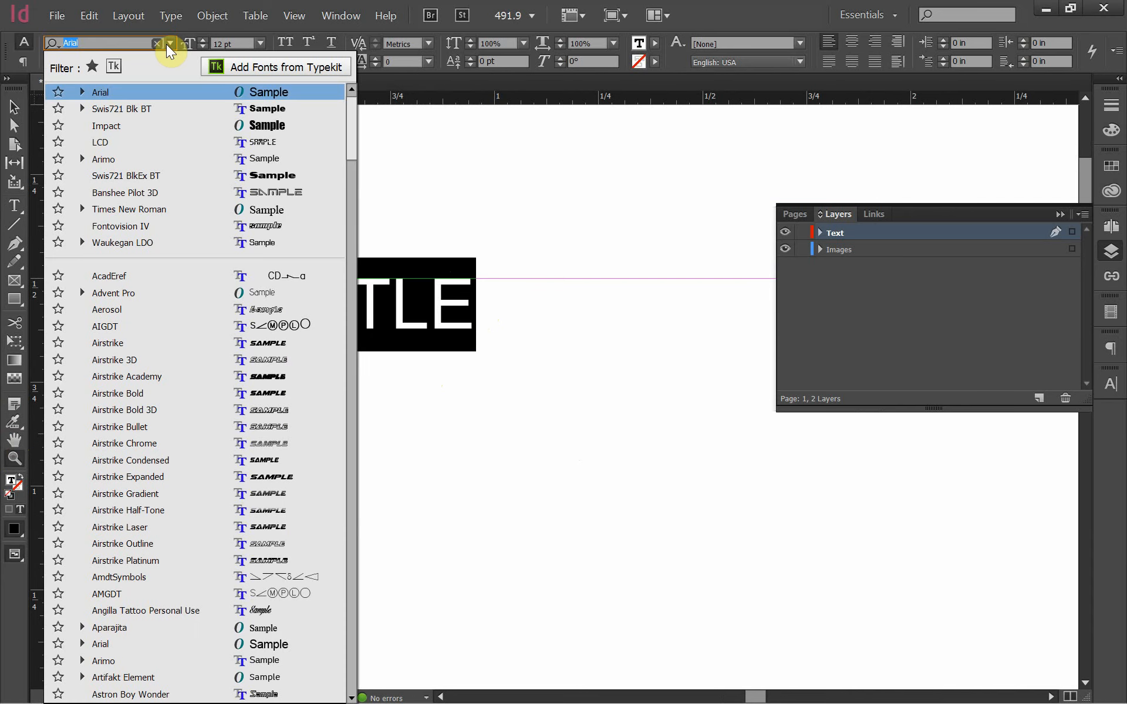
click(146, 112)
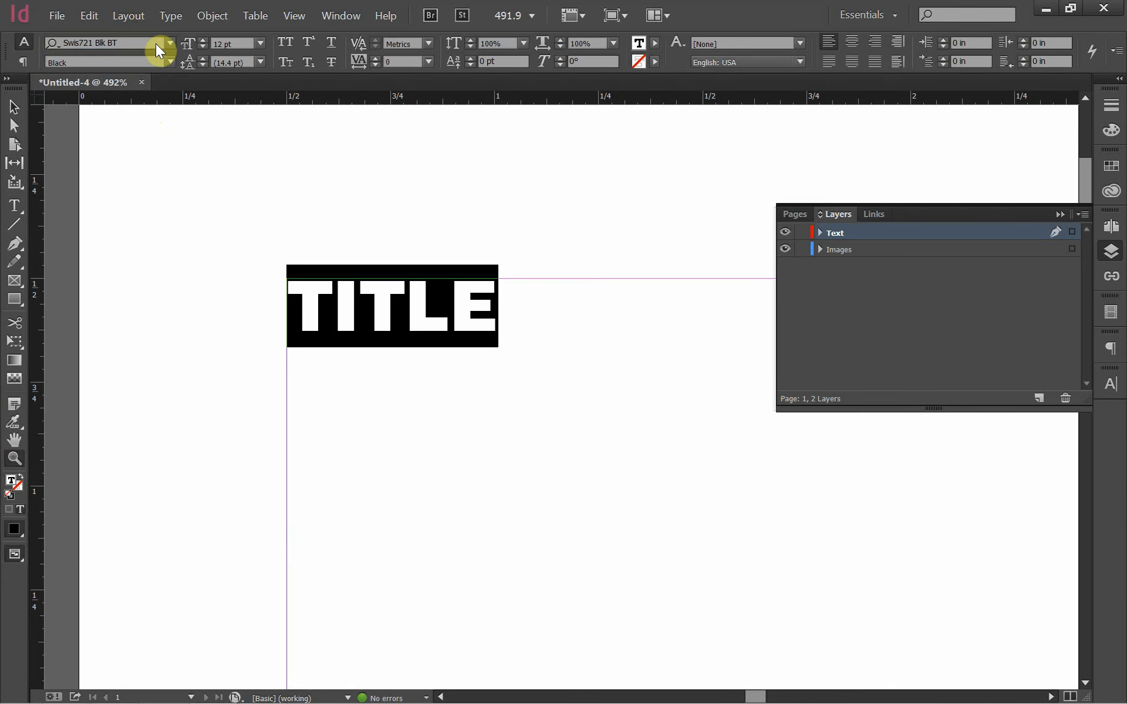
Find the fonts starting with "s" and try Swis721 BdCnOul BT on the TITLE text.
click(170, 43)
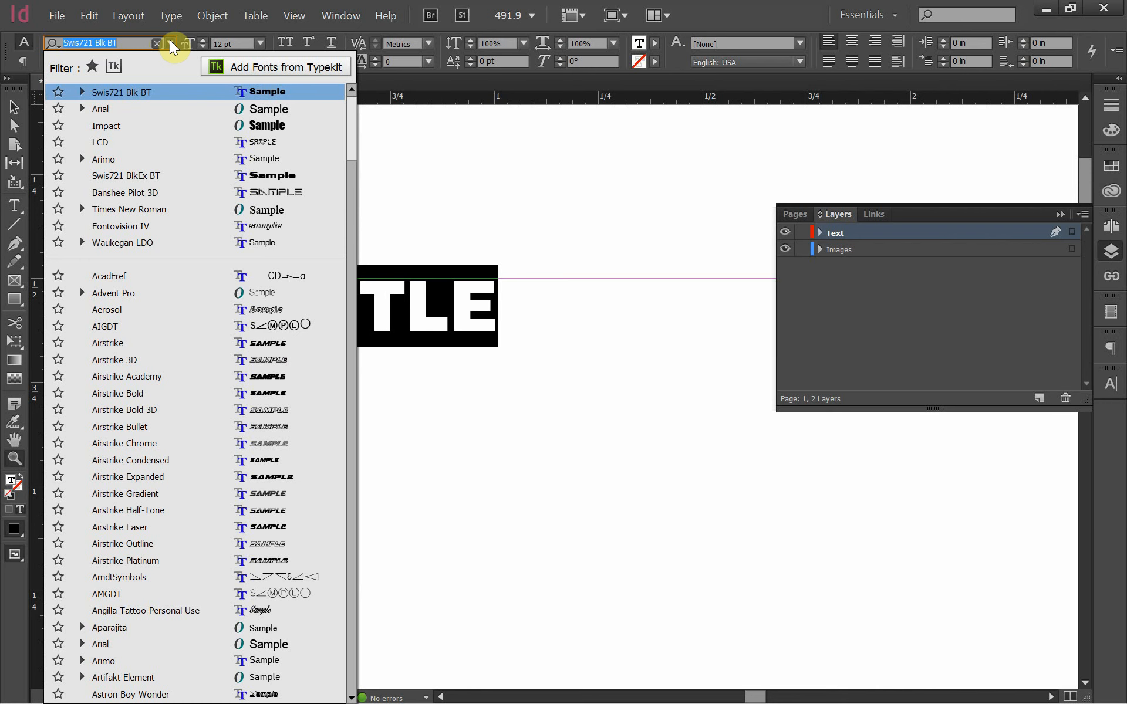
scroll(146, 544, down, 1)
text(s)
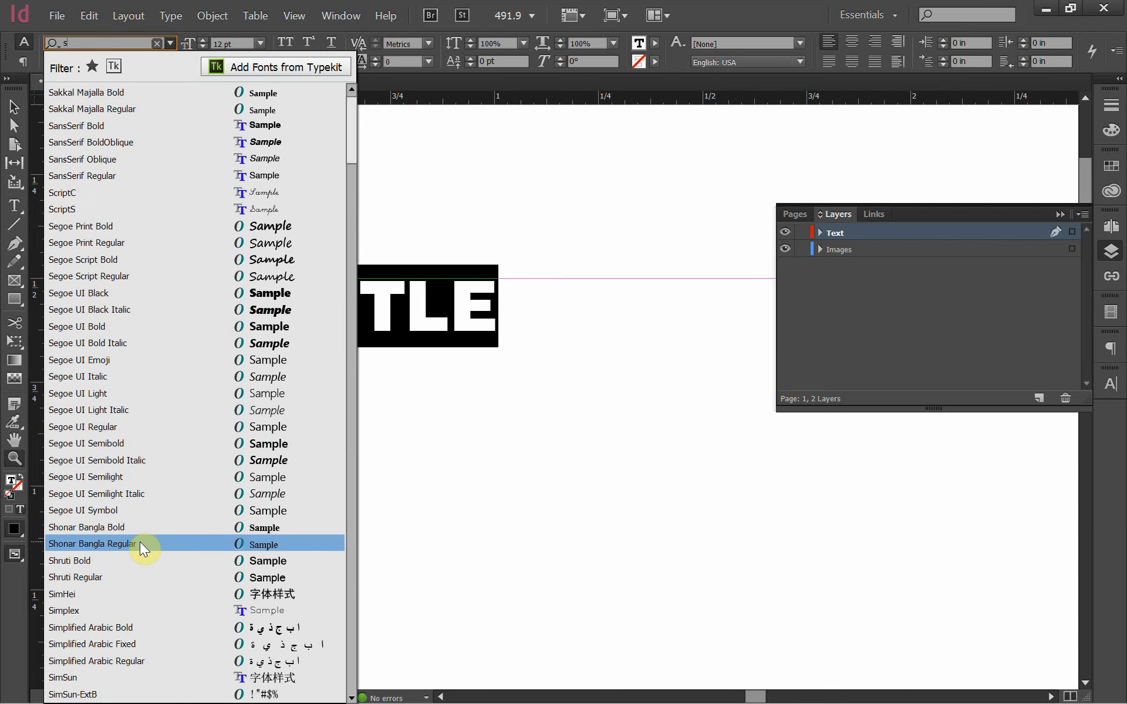
scroll(141, 542, down, 5)
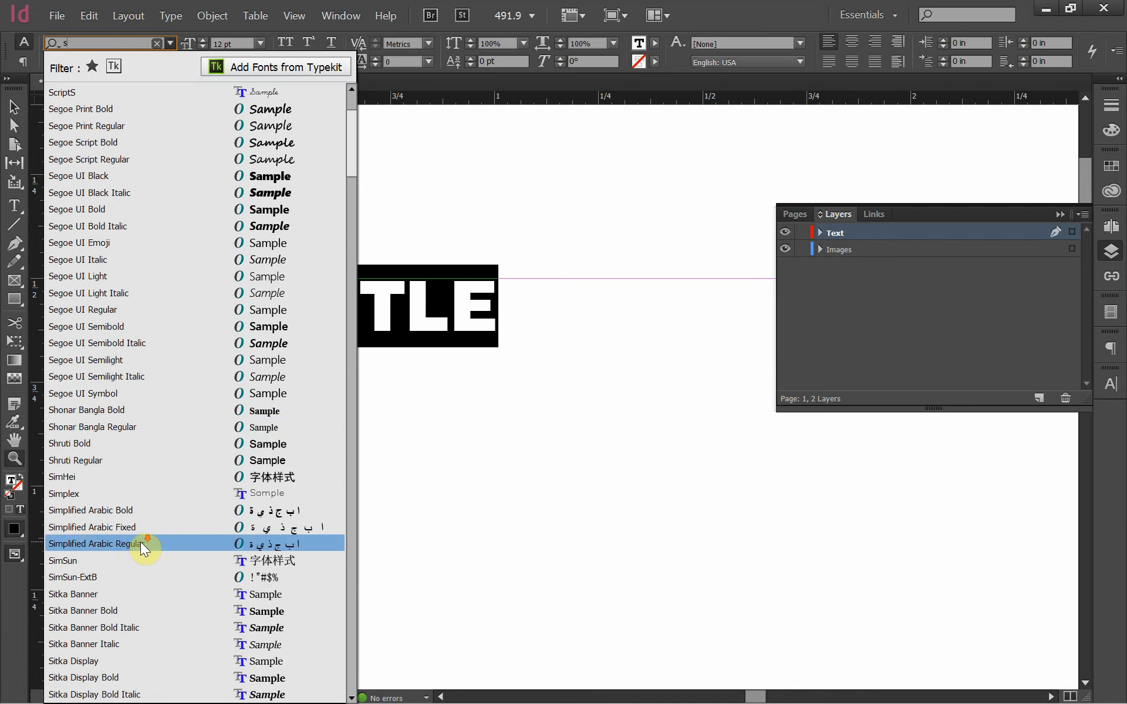
scroll(144, 542, down, 11)
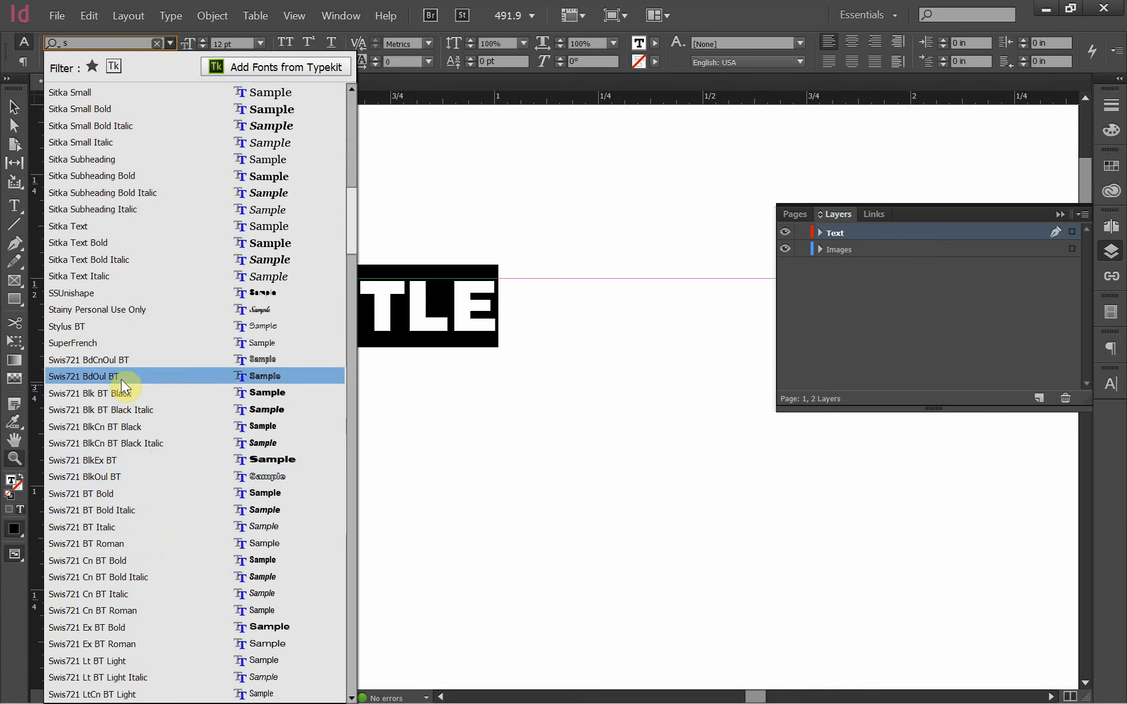
click(125, 361)
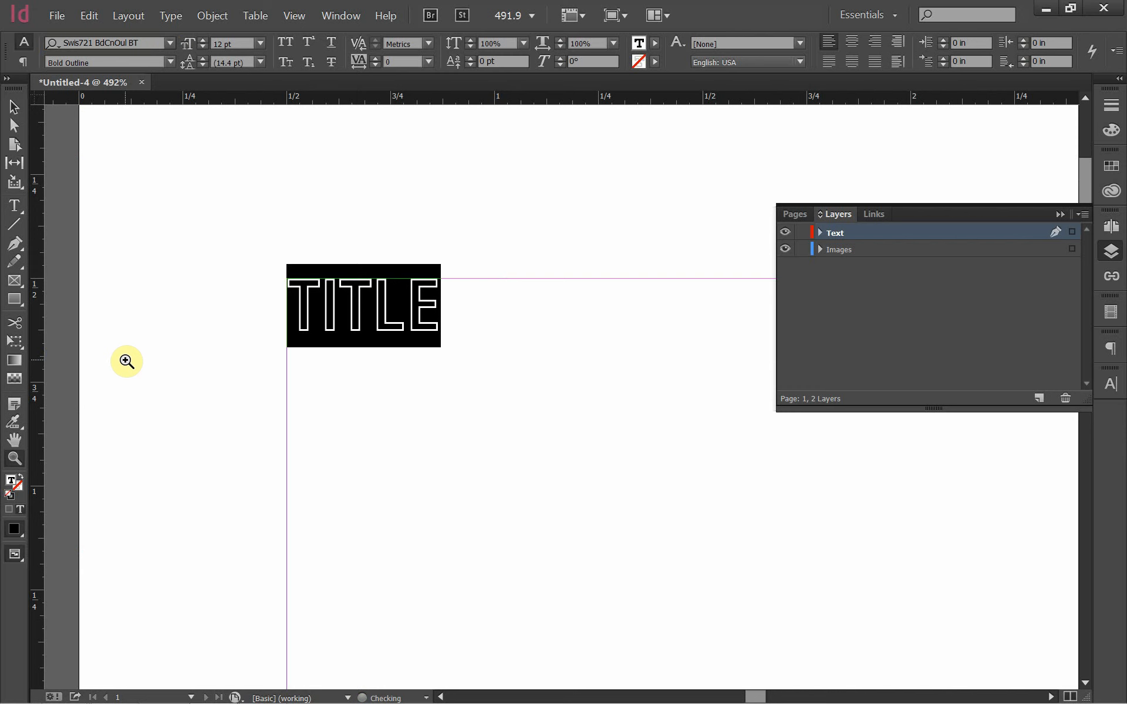
Try the Swis721 Ex BT Roman font on the TITLE text and return it to Arial.
click(170, 43)
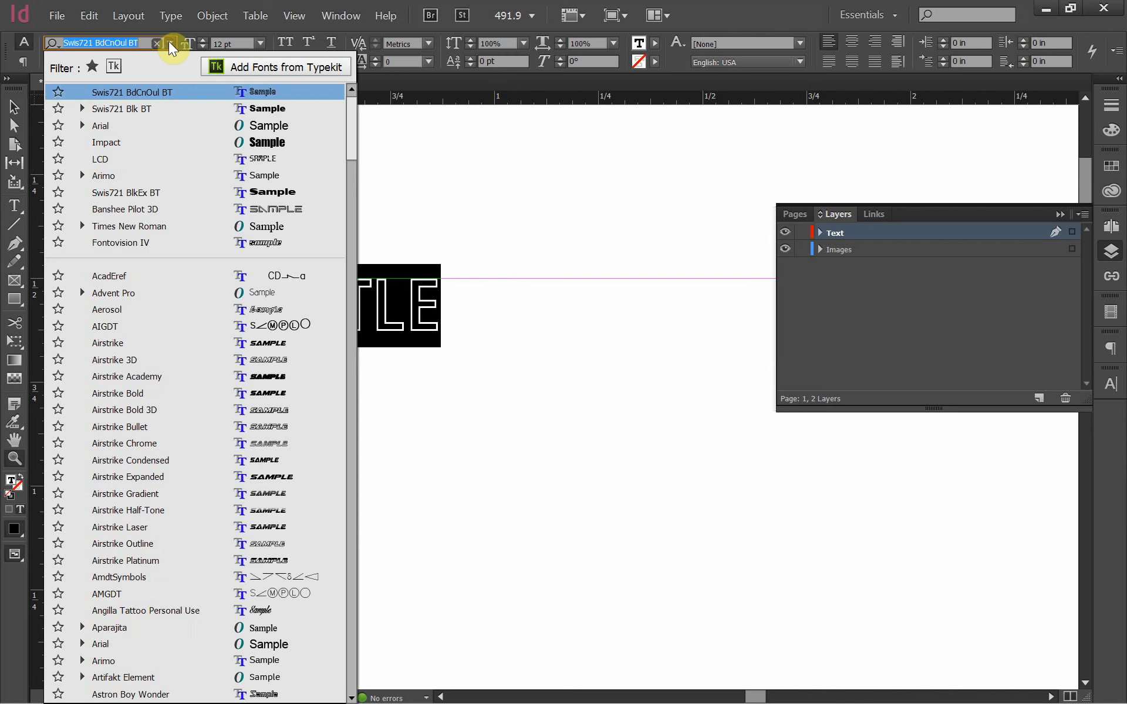
text(s)
scroll(143, 522, down, 14)
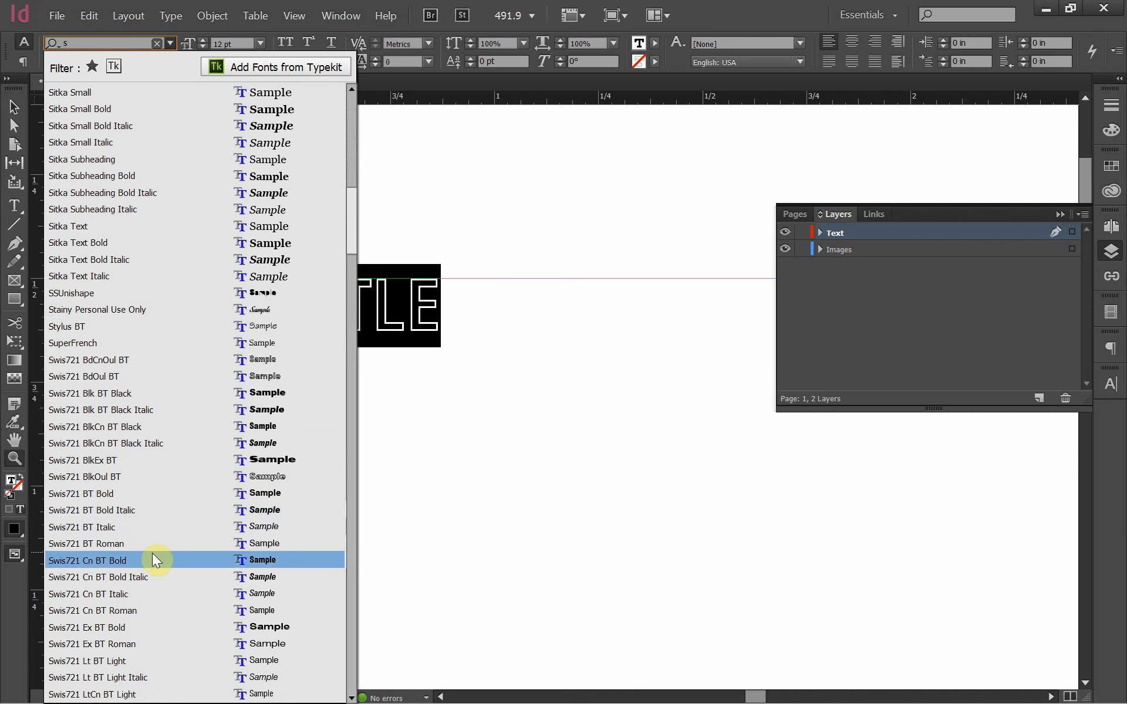
click(152, 644)
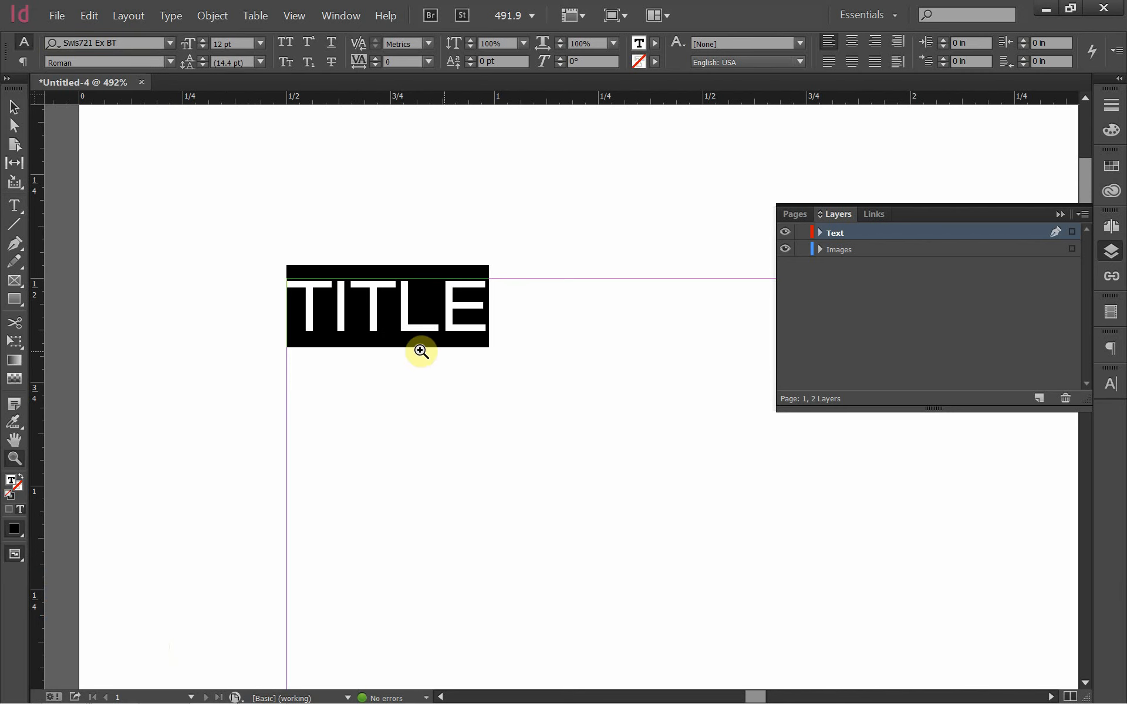
click(169, 44)
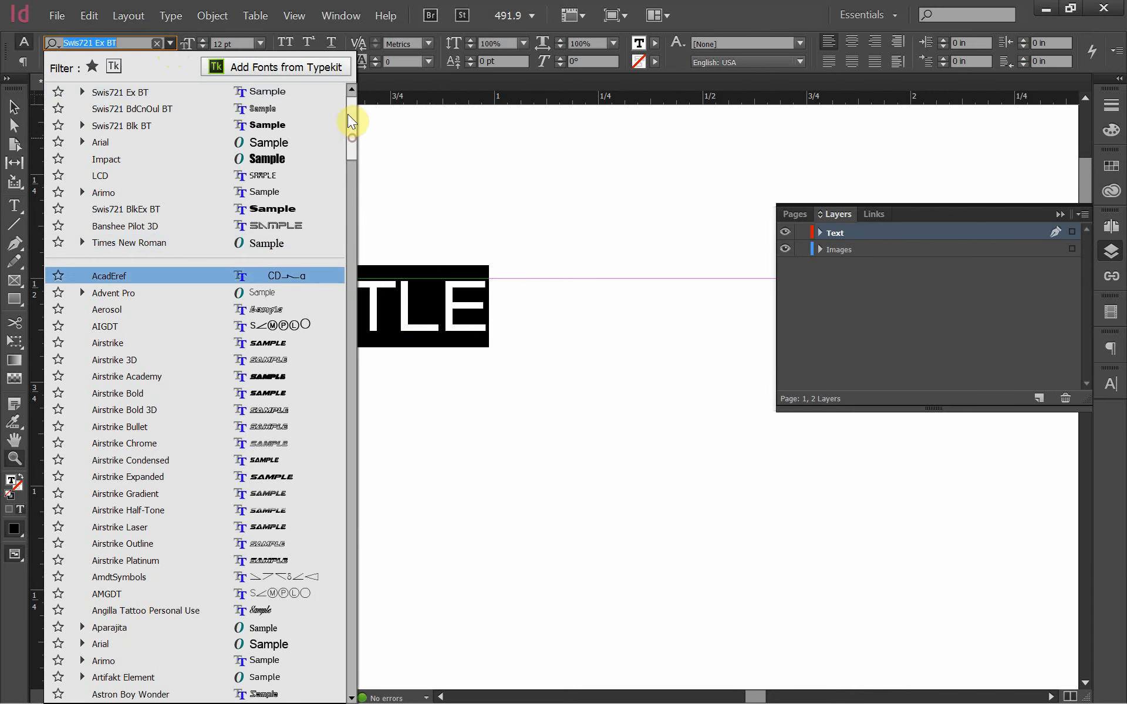
click(200, 142)
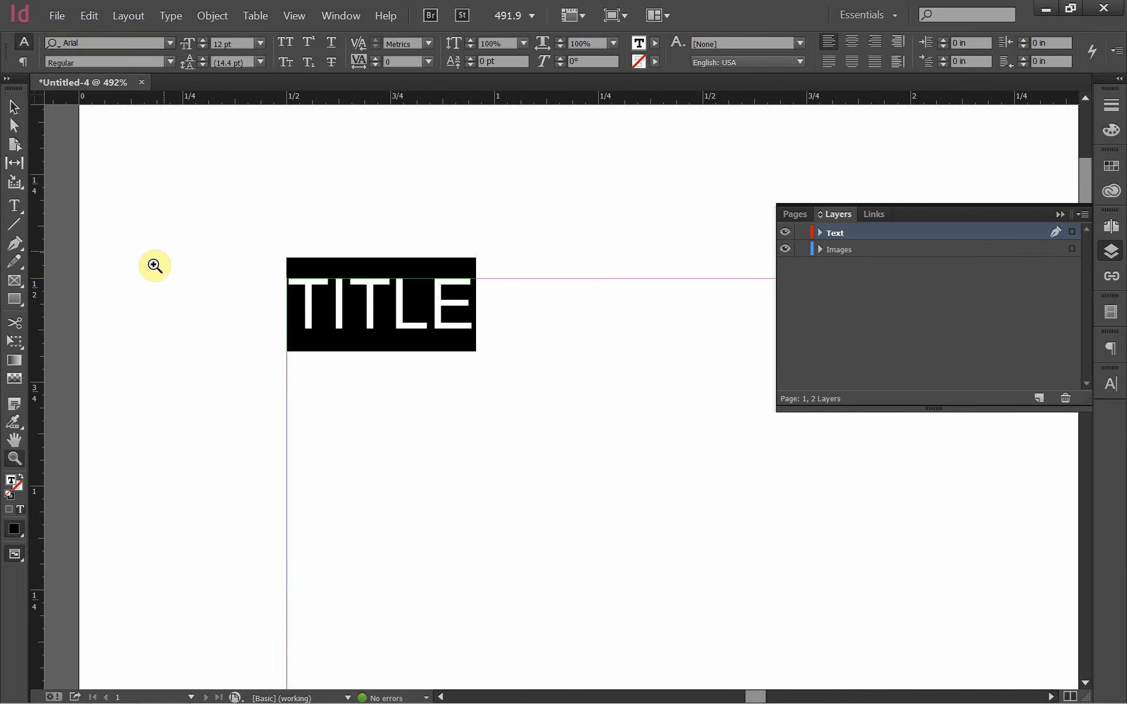
Select the title's text frame as an object, zoom out to show the whole frame, and collapse the Layers panel.
click(14, 108)
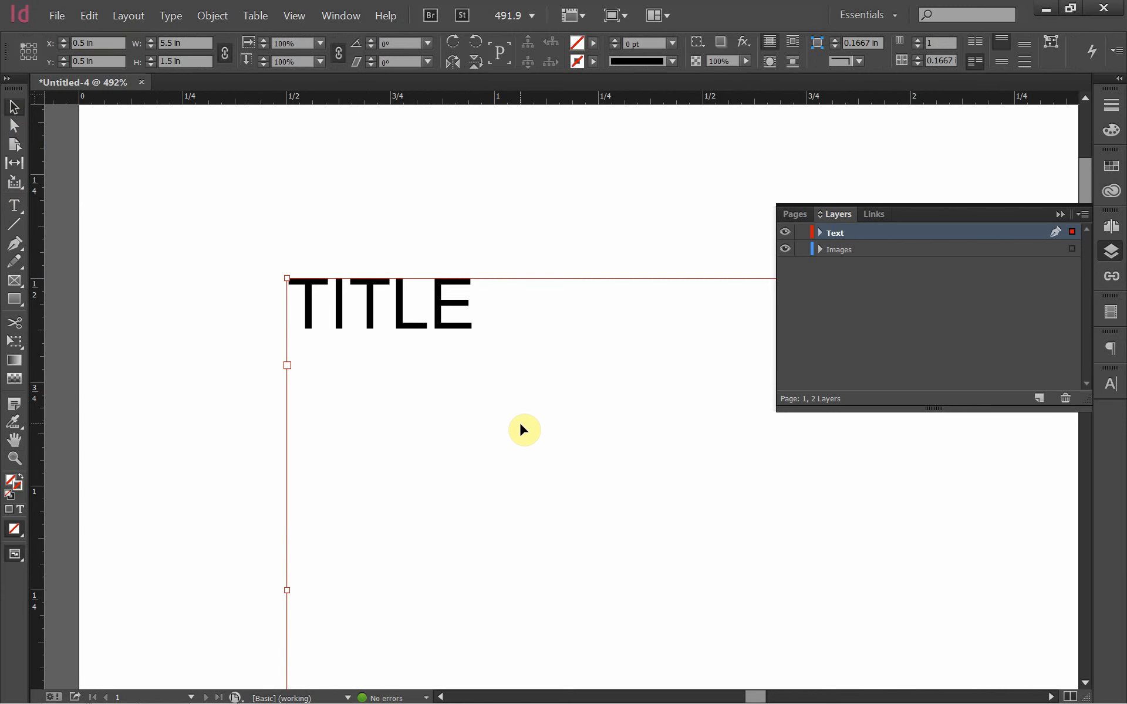
key(ctrl+minus)
key(ctrl+minus)
key(ctrl+minus)
key(ctrl+minus)
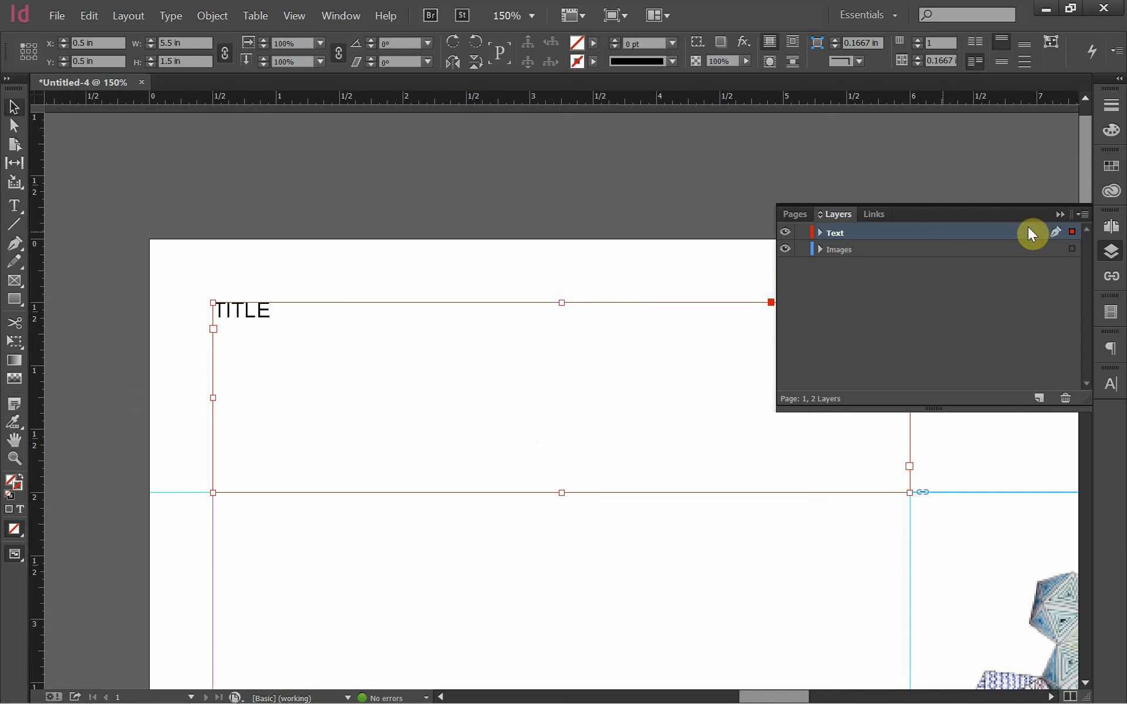
click(1060, 214)
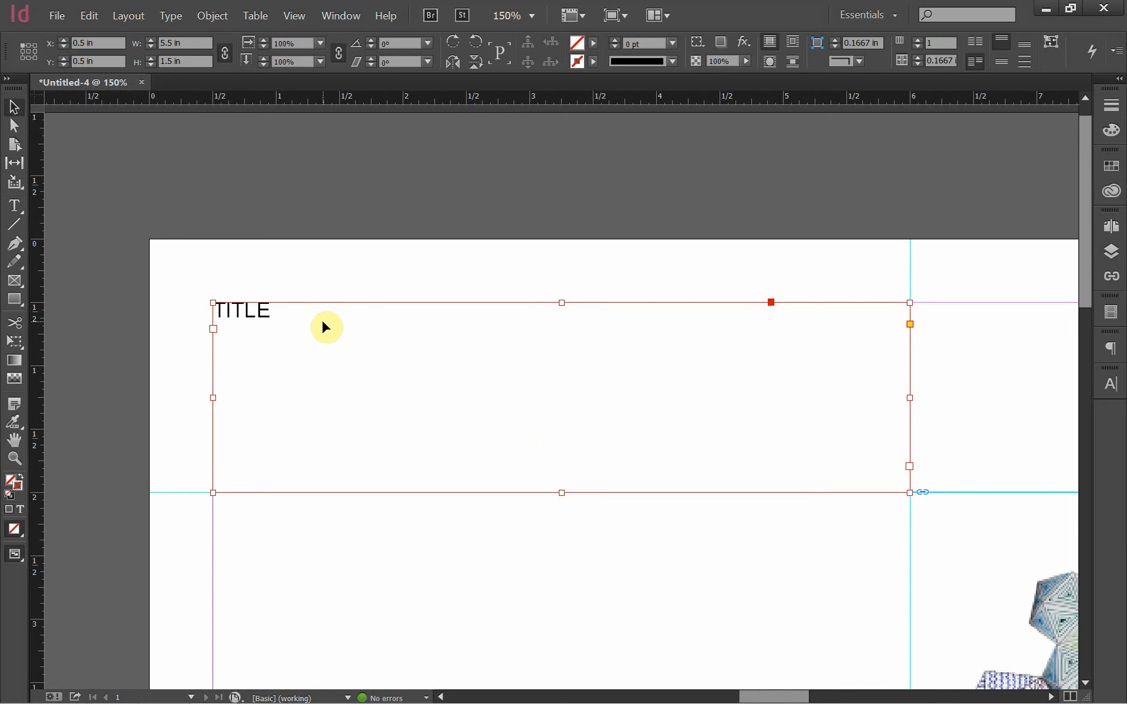
Set the font size of the word TITLE to 36 pt and leave the insertion point after it.
double_click(284, 319)
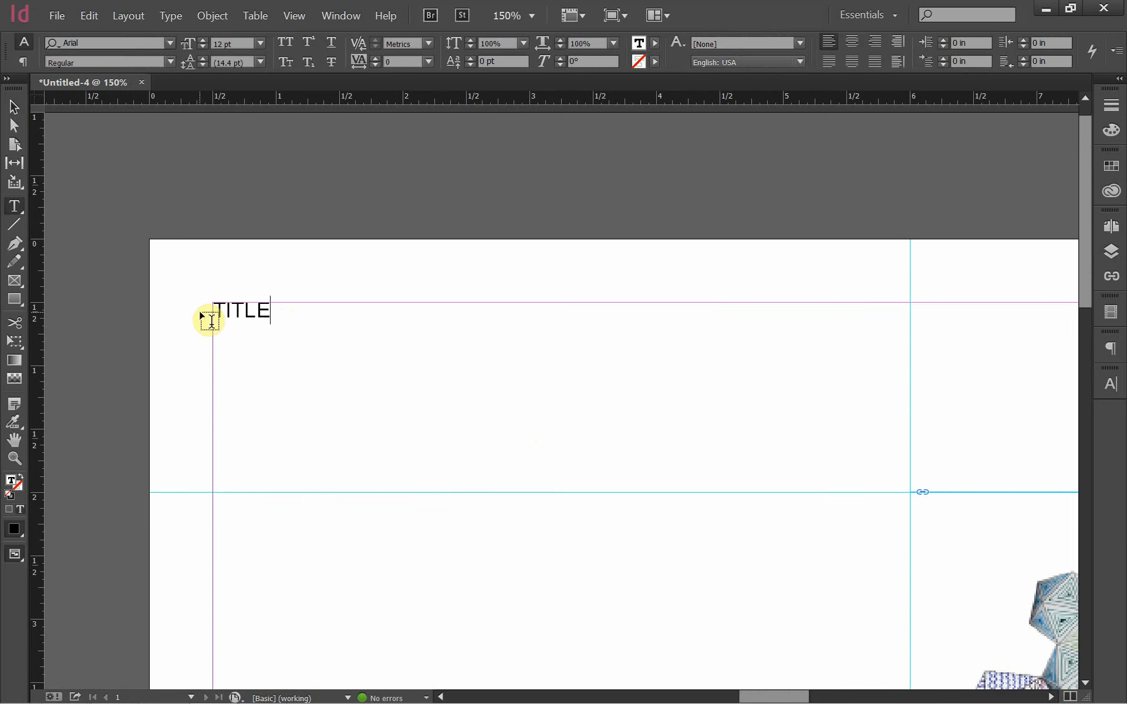
drag(269, 309, 209, 297)
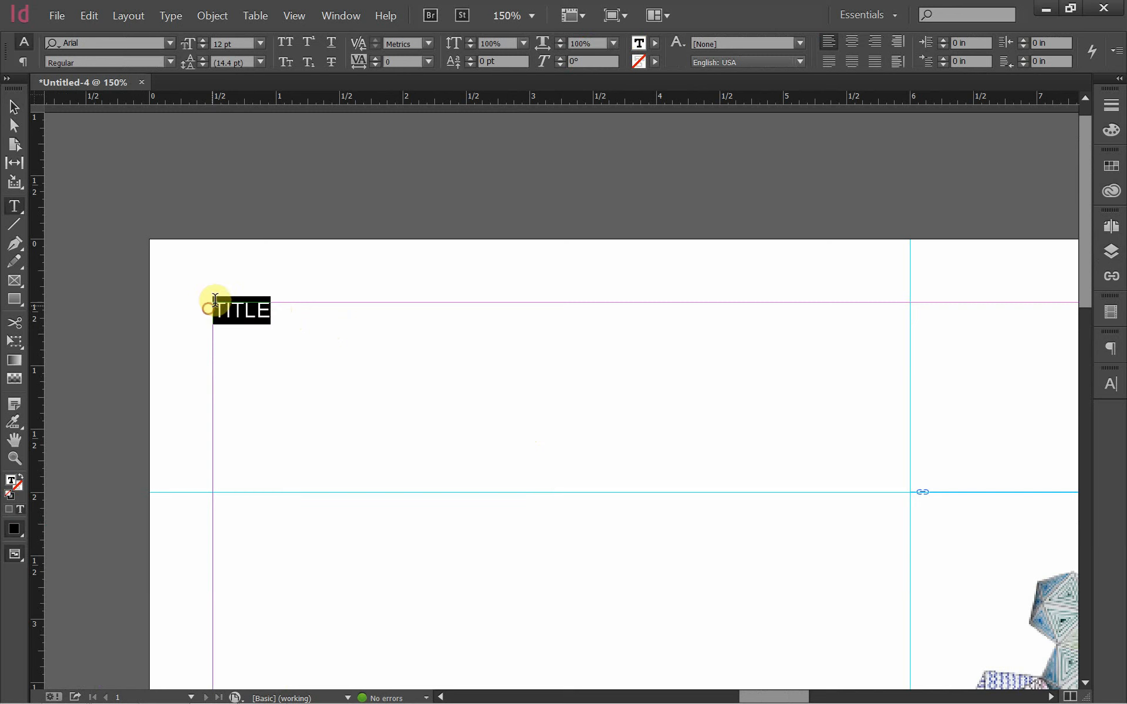
click(257, 41)
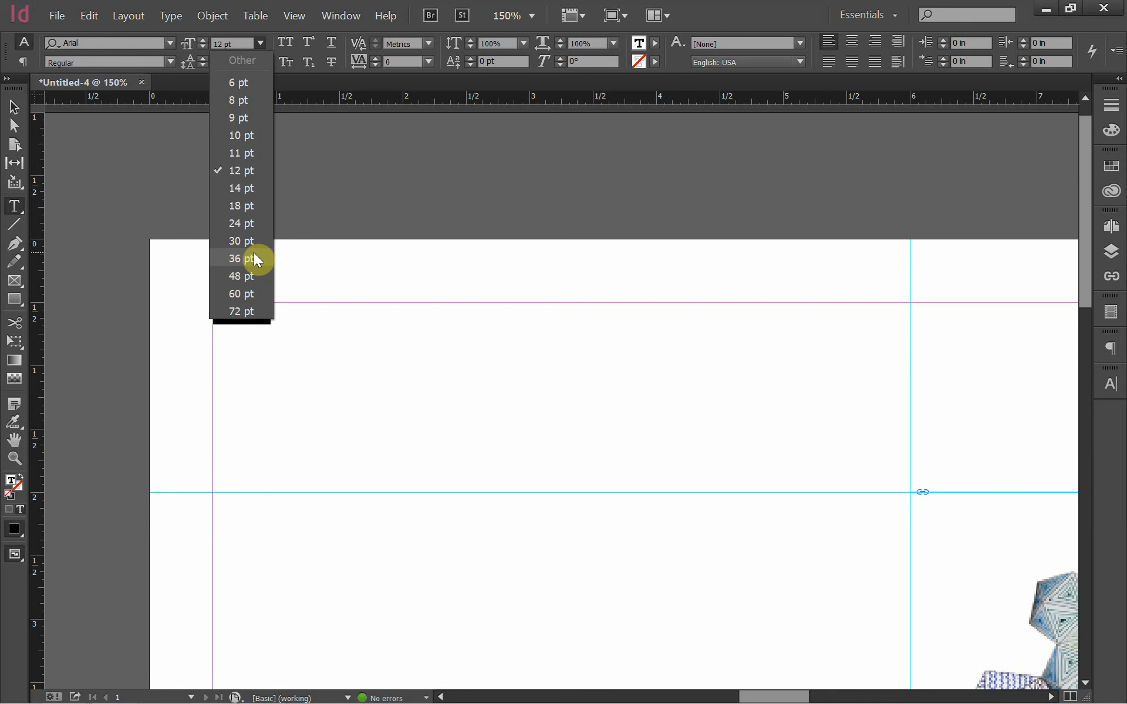
click(253, 258)
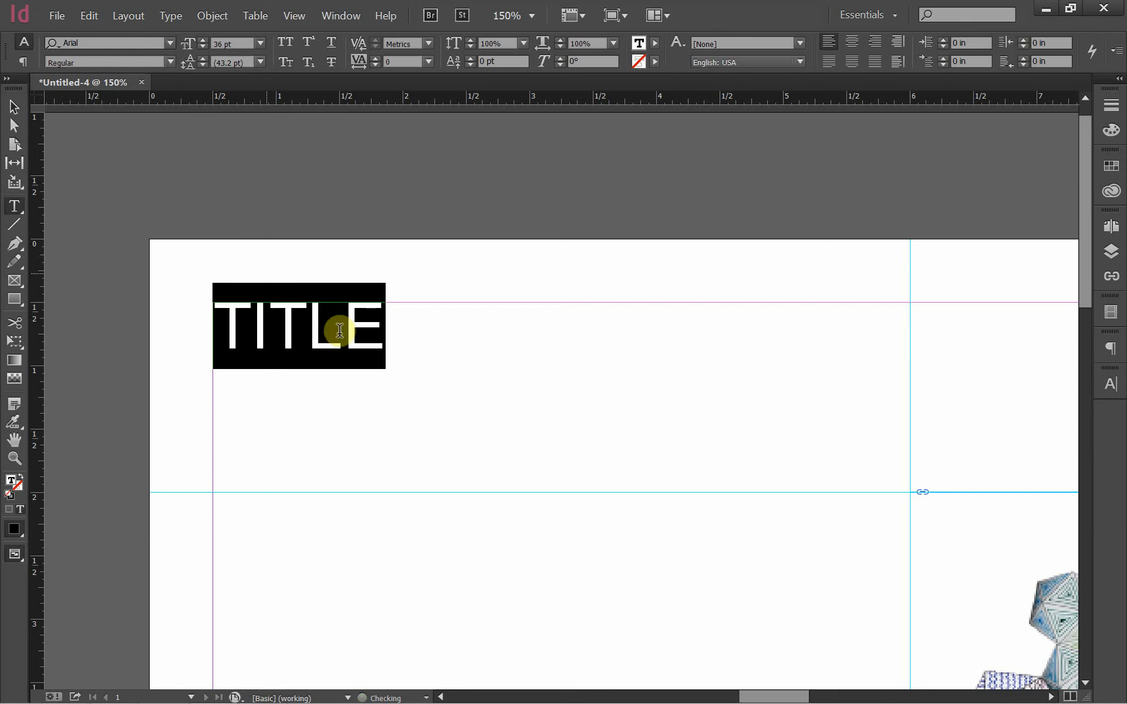
click(367, 351)
drag(398, 342, 196, 347)
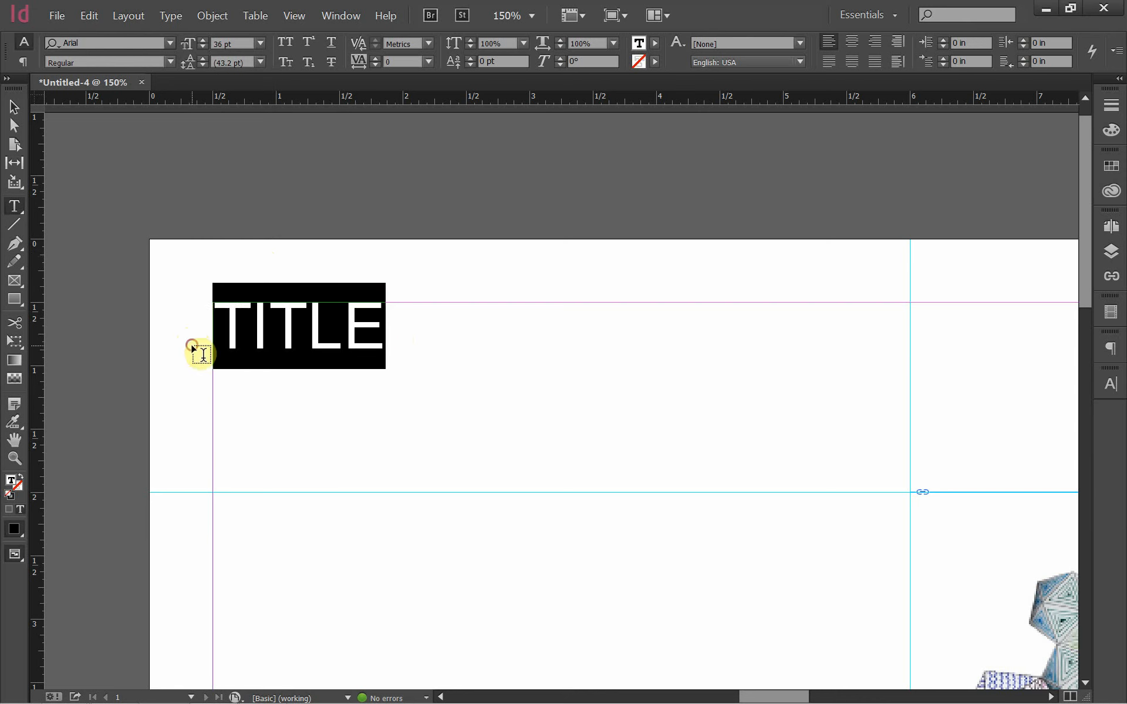
click(374, 392)
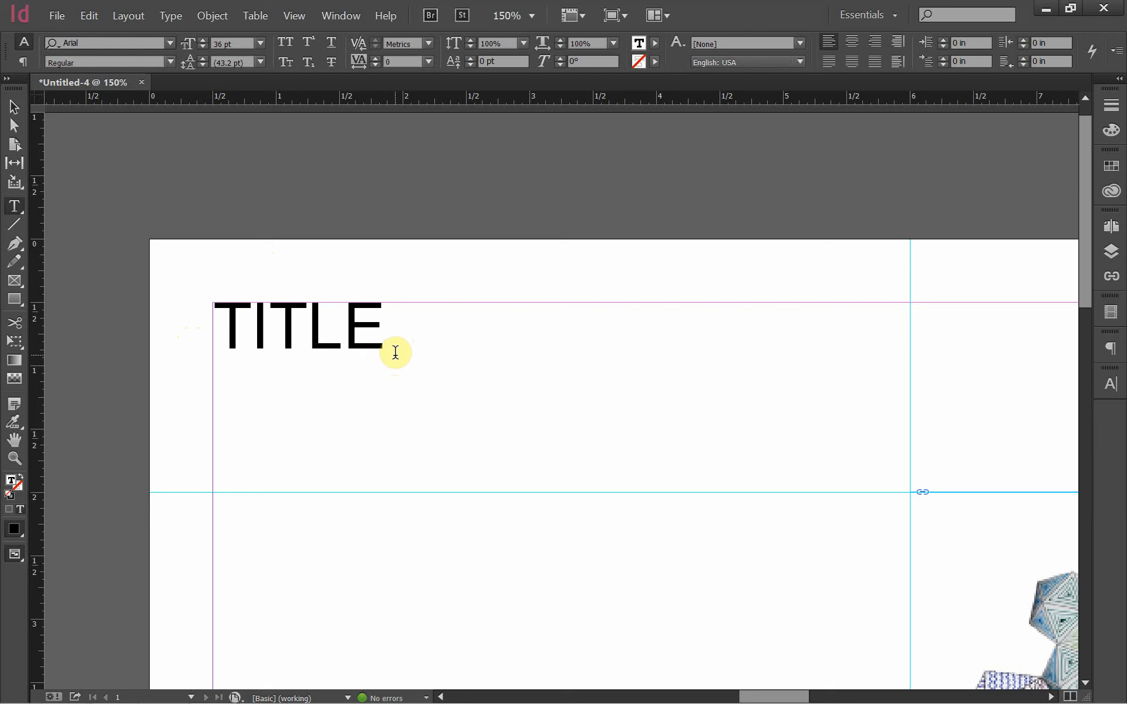
Select the whole word TITLE and set its font style to Italic.
click(170, 61)
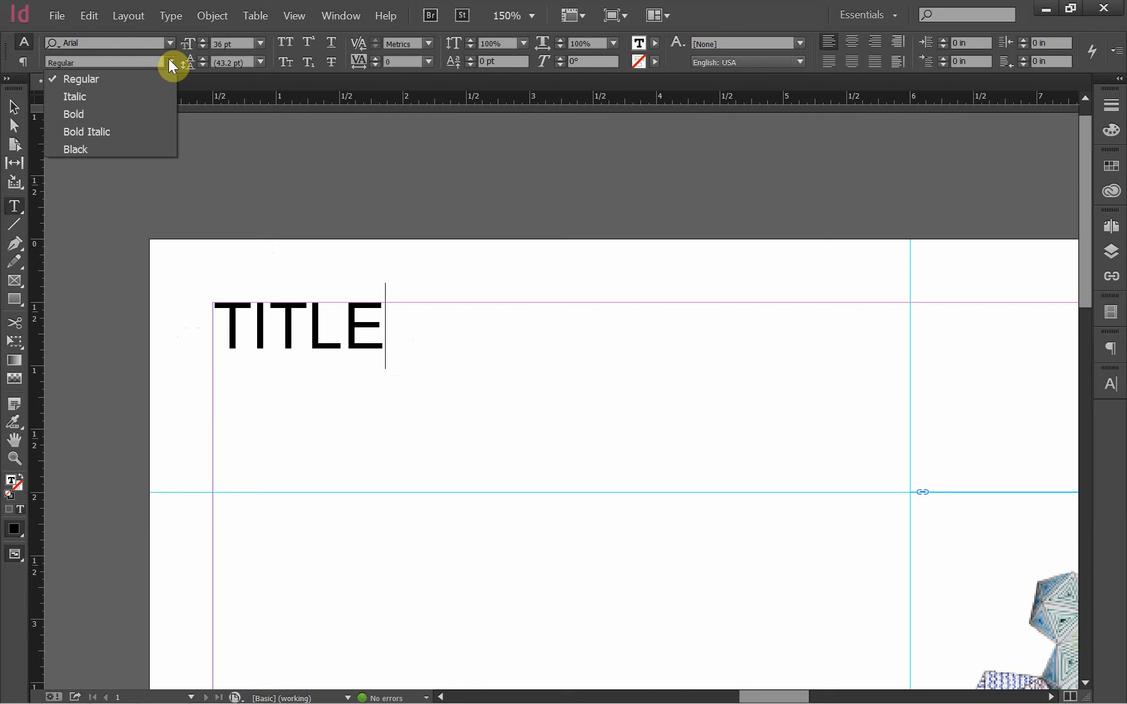
click(143, 95)
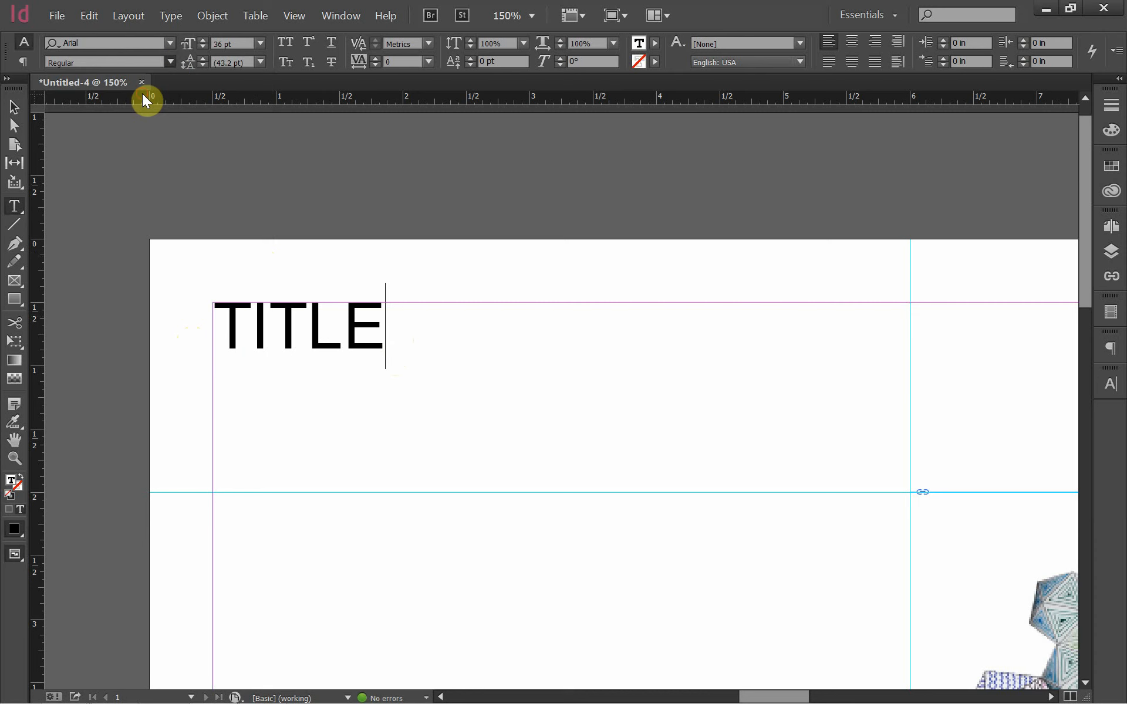
drag(385, 327, 174, 309)
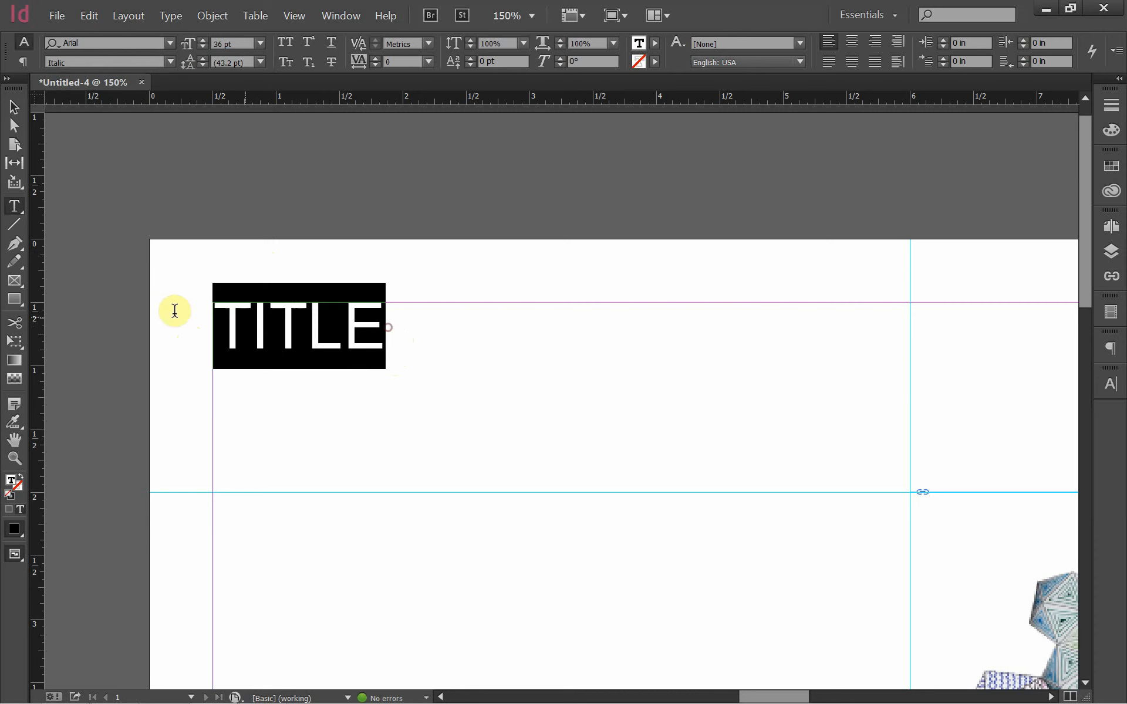
click(168, 65)
click(144, 94)
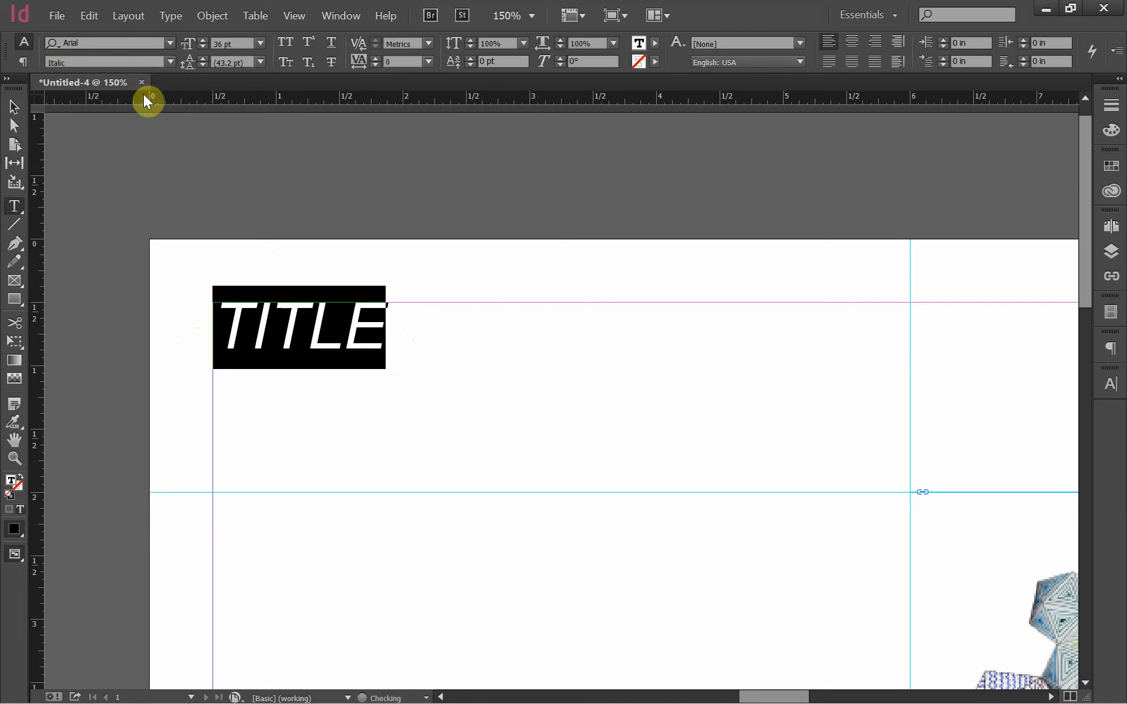
Try the Bold style on the selected TITLE text and set its style to Bold Italic.
click(169, 63)
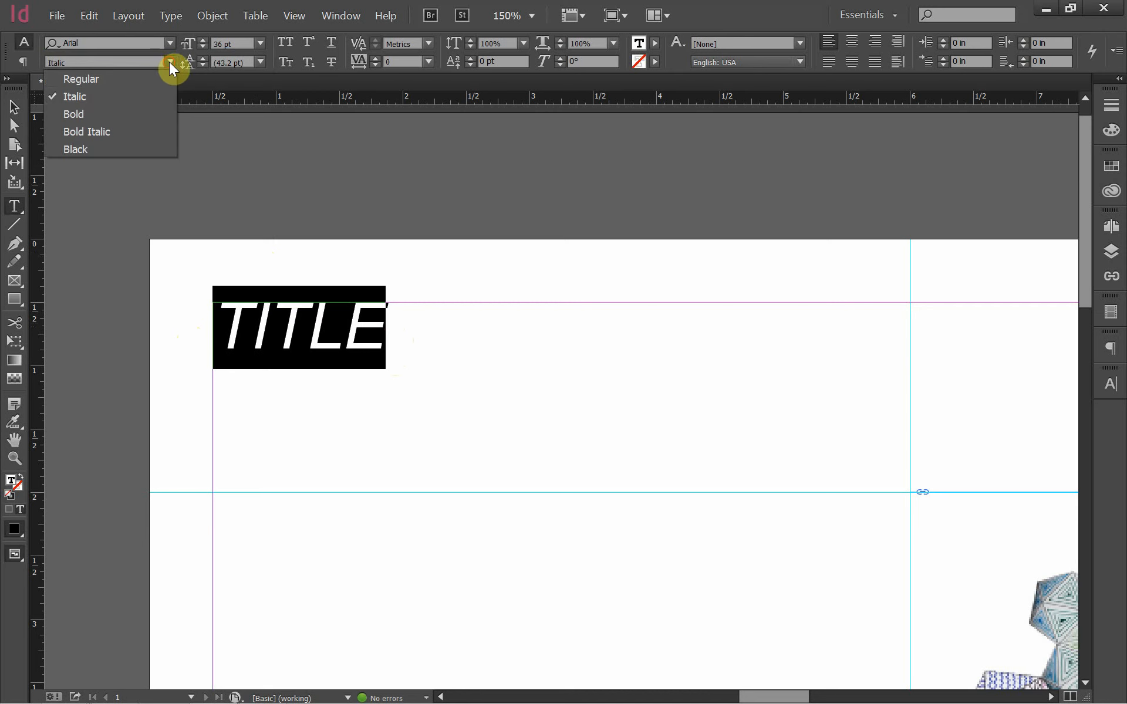
click(150, 112)
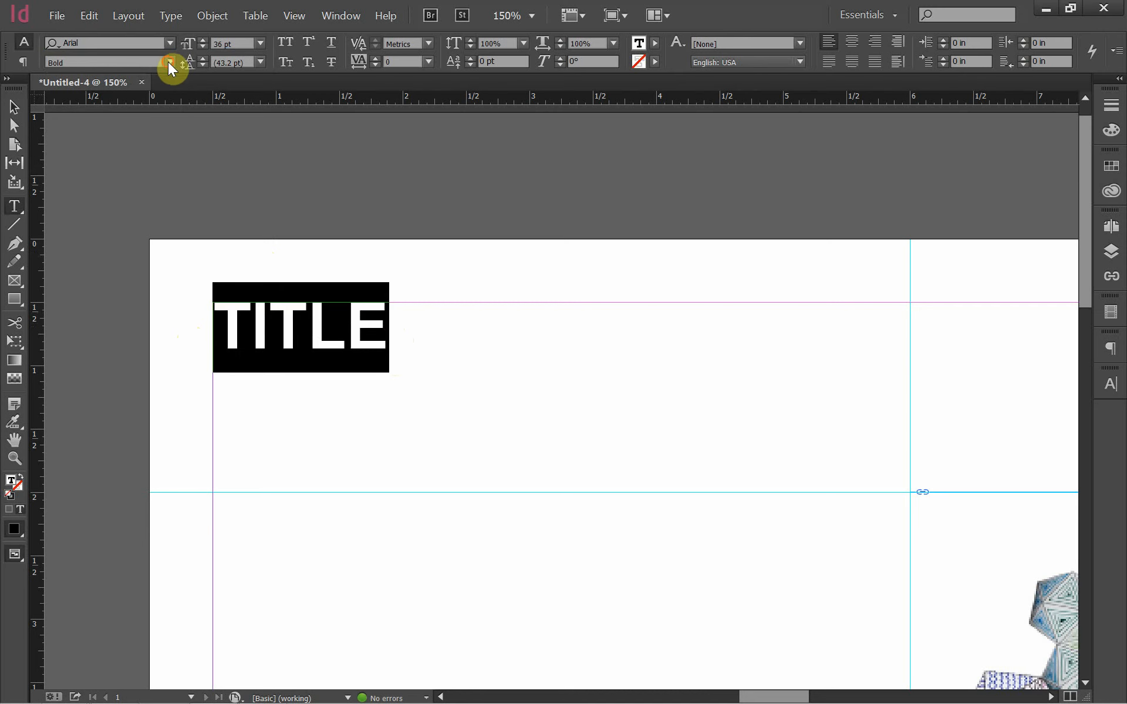
click(168, 61)
click(147, 128)
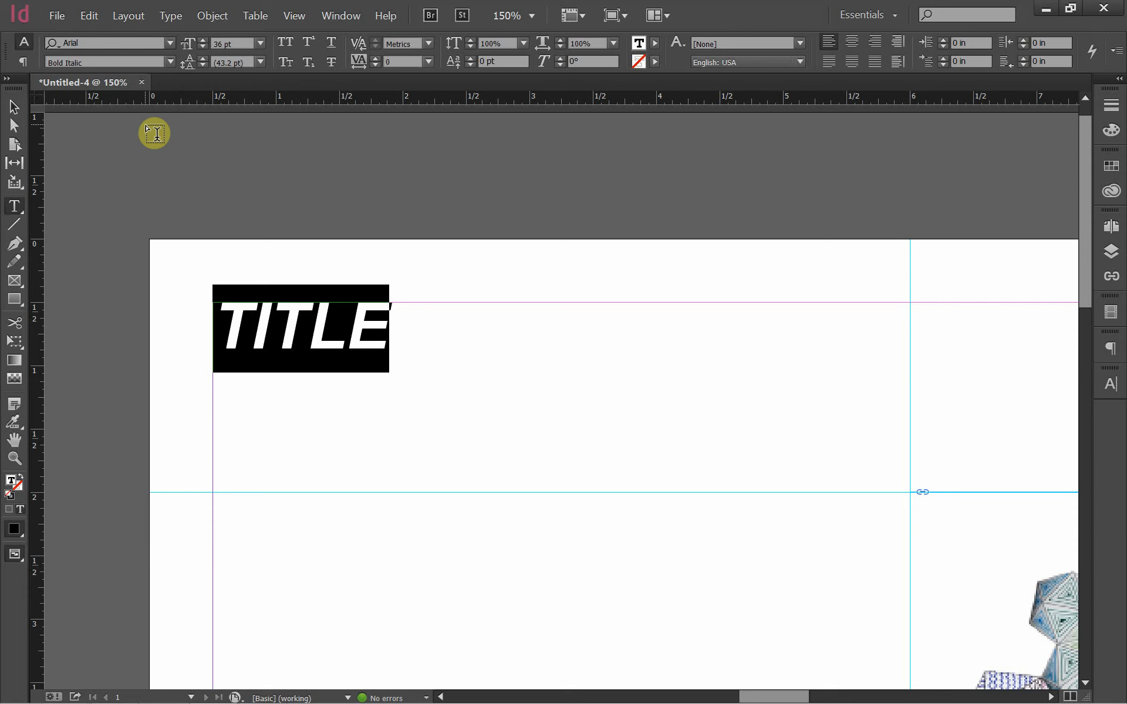
click(169, 61)
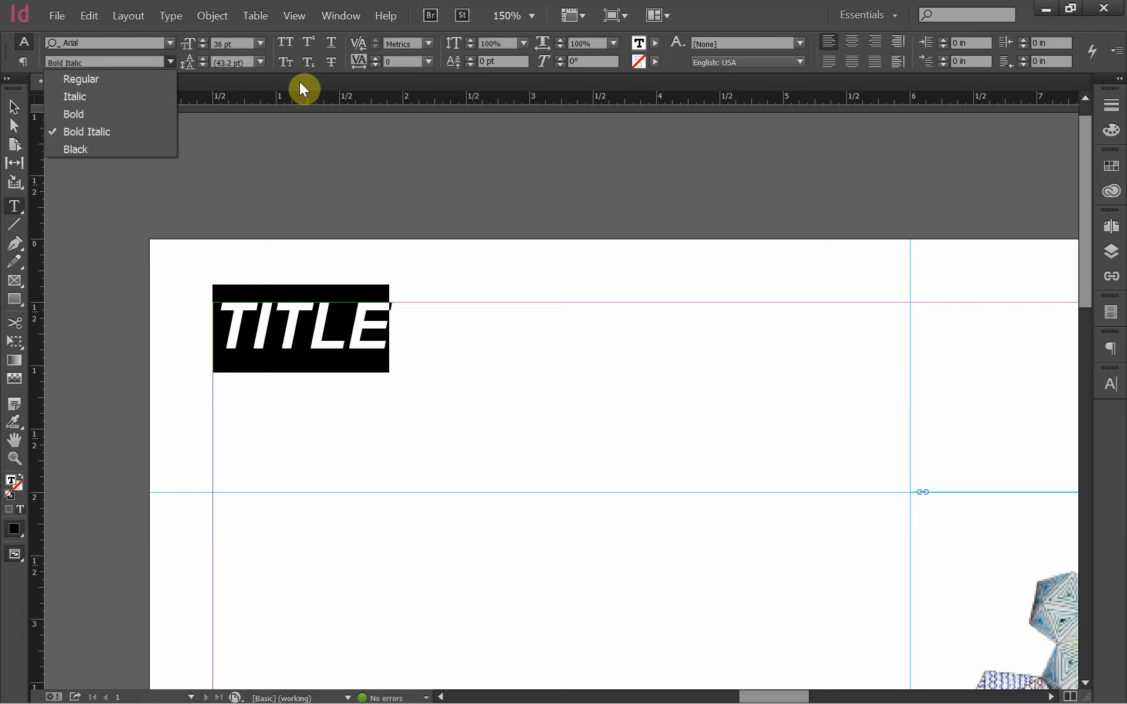
click(261, 187)
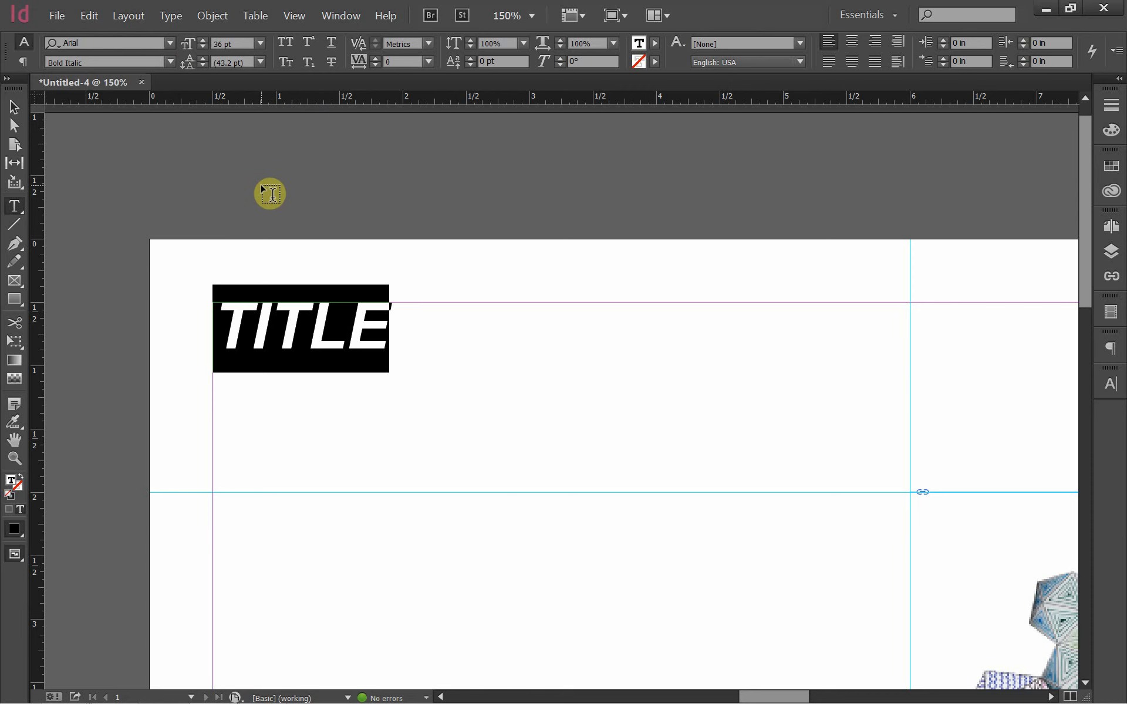
Switch to the Selection tool and zoom out to 50% with the whole page centred in the window.
click(14, 108)
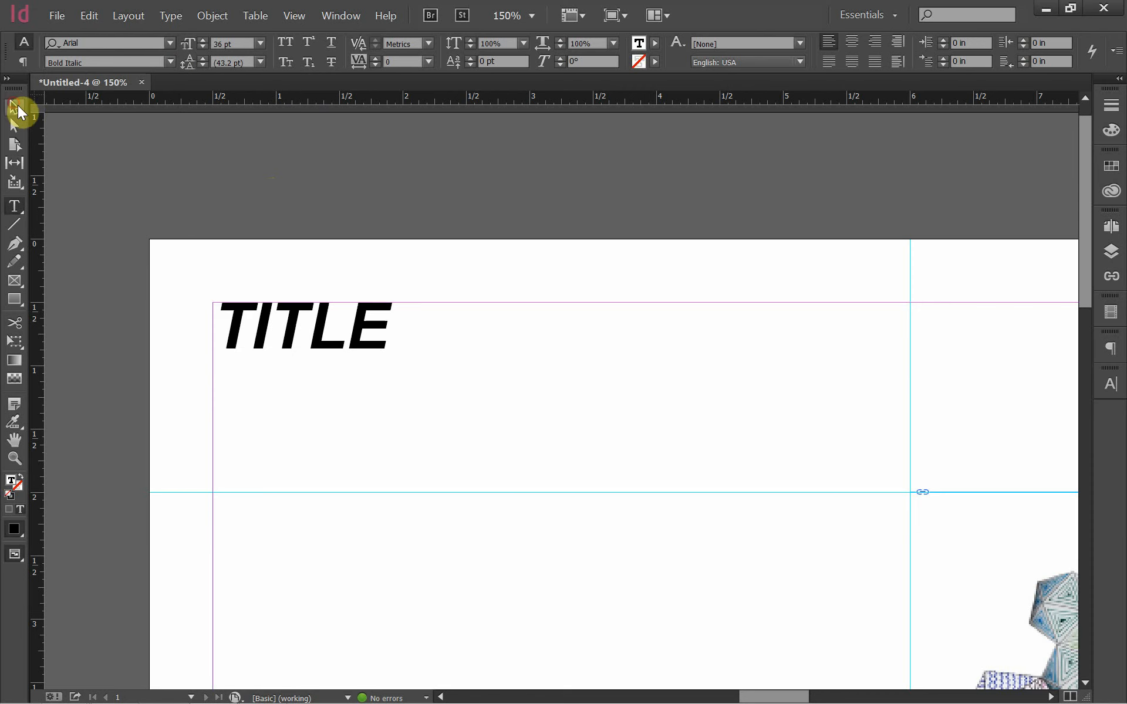
key(ctrl+o)
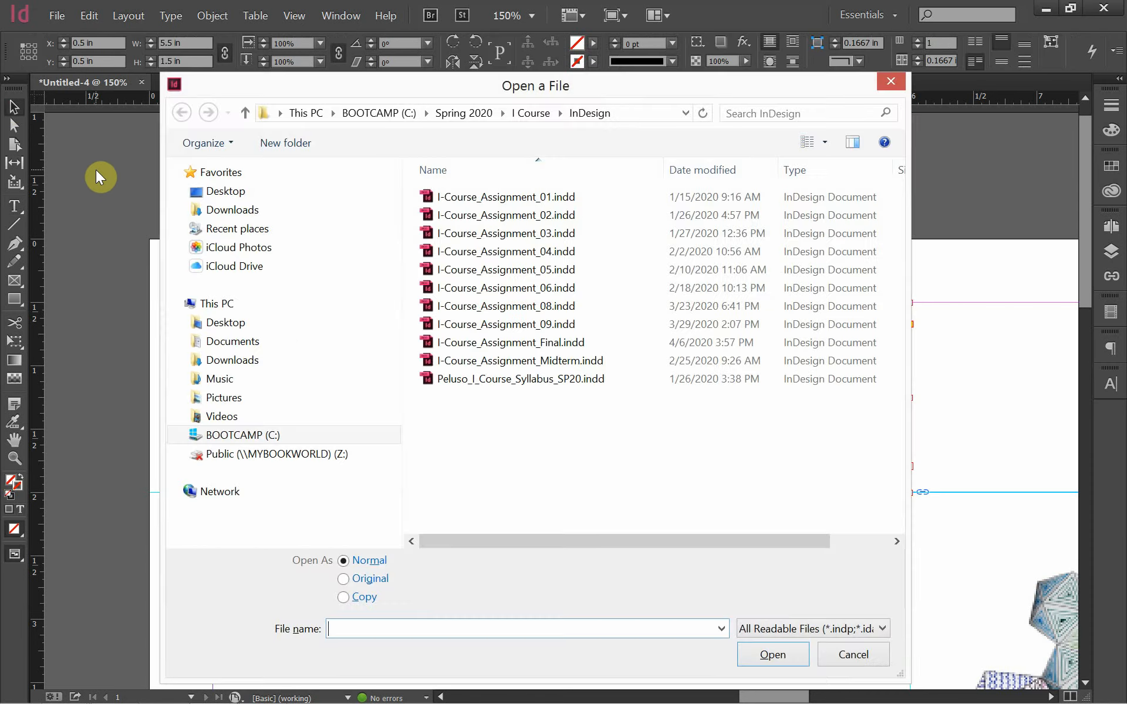
click(868, 654)
key(ctrl+minus)
key(ctrl+minus)
key(ctrl+minus)
key(ctrl+minus)
key(ctrl+minus)
key(ctrl+minus)
key(ctrl+minus)
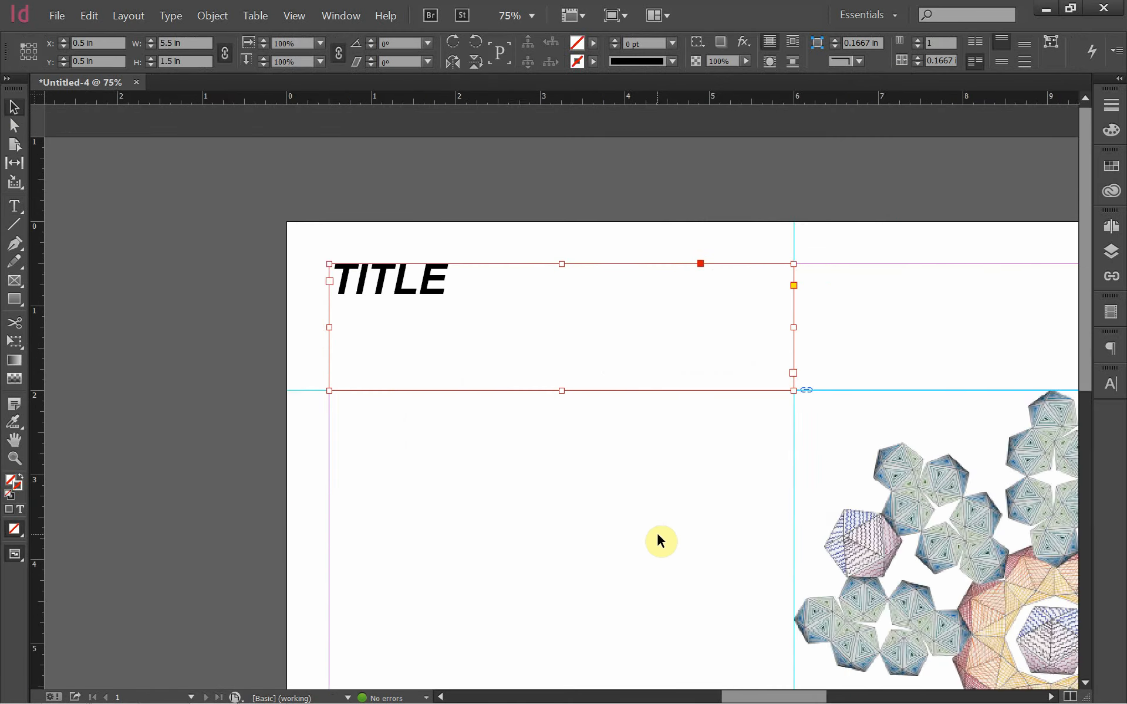
key(ctrl+minus)
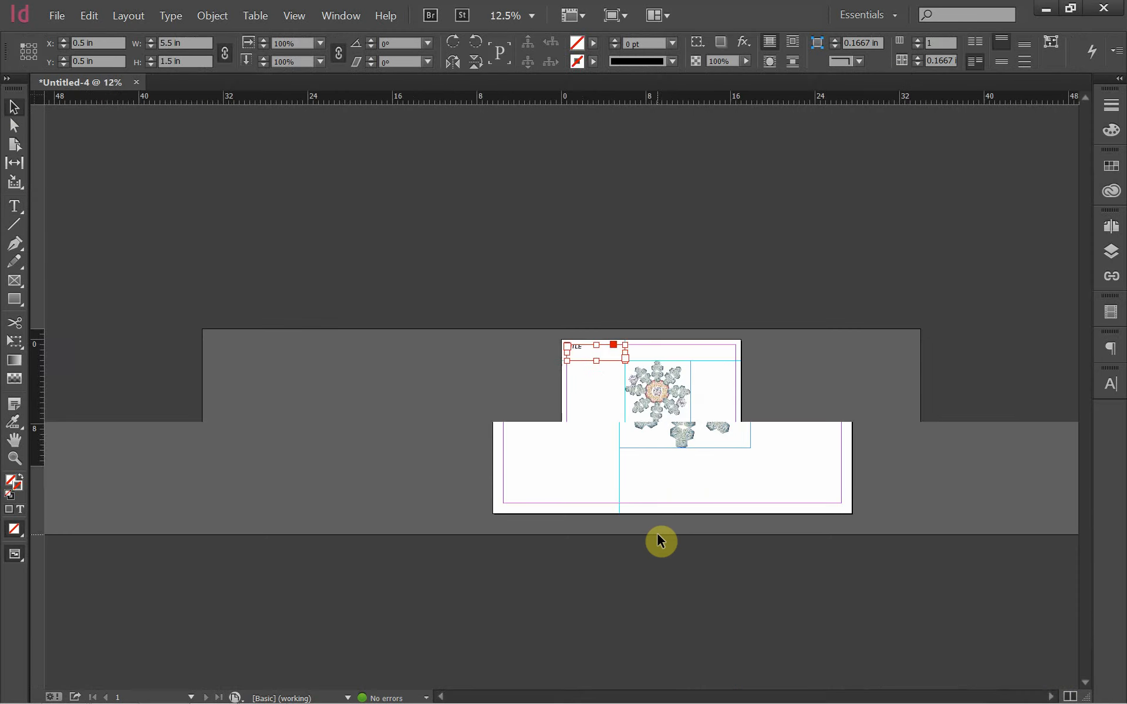
key(ctrl+equal)
key(ctrl+equal)
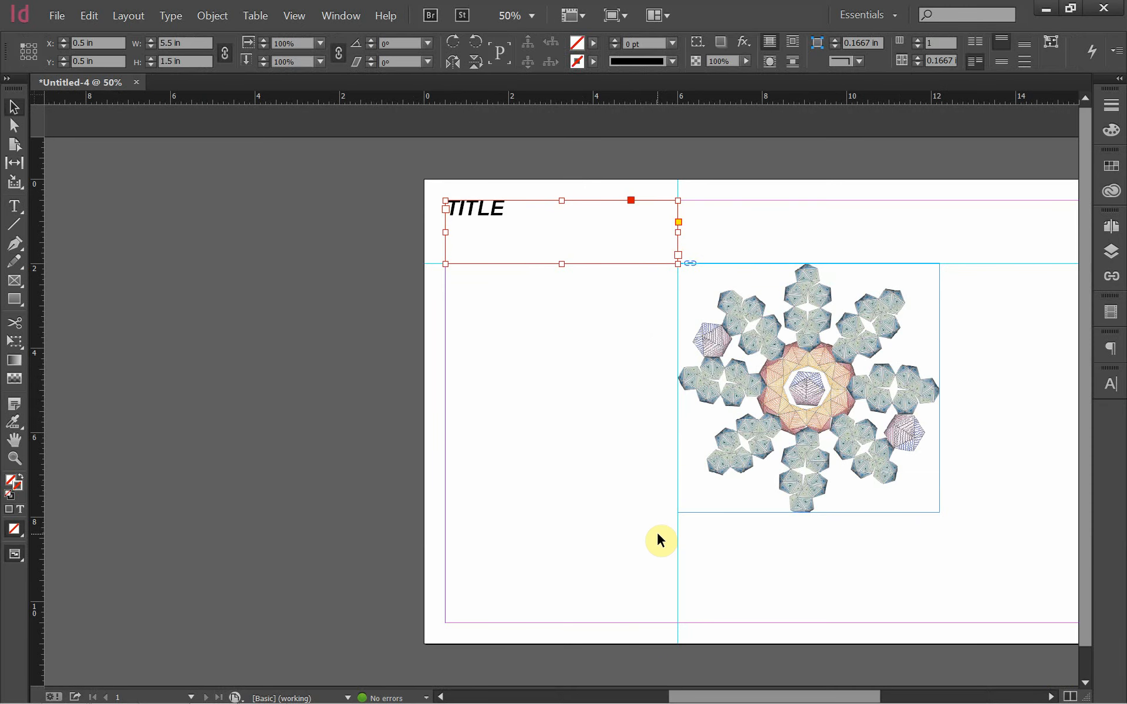
drag(717, 698, 767, 700)
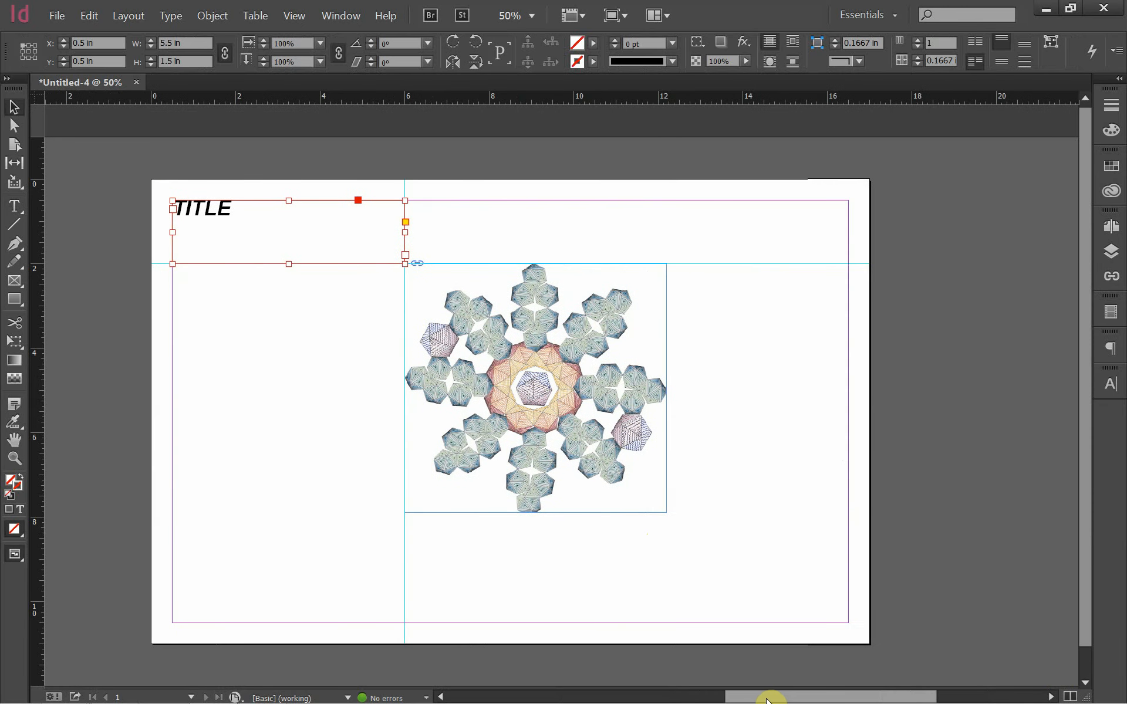
Select the title's text frame, select the image frame, and clear the selection.
click(129, 376)
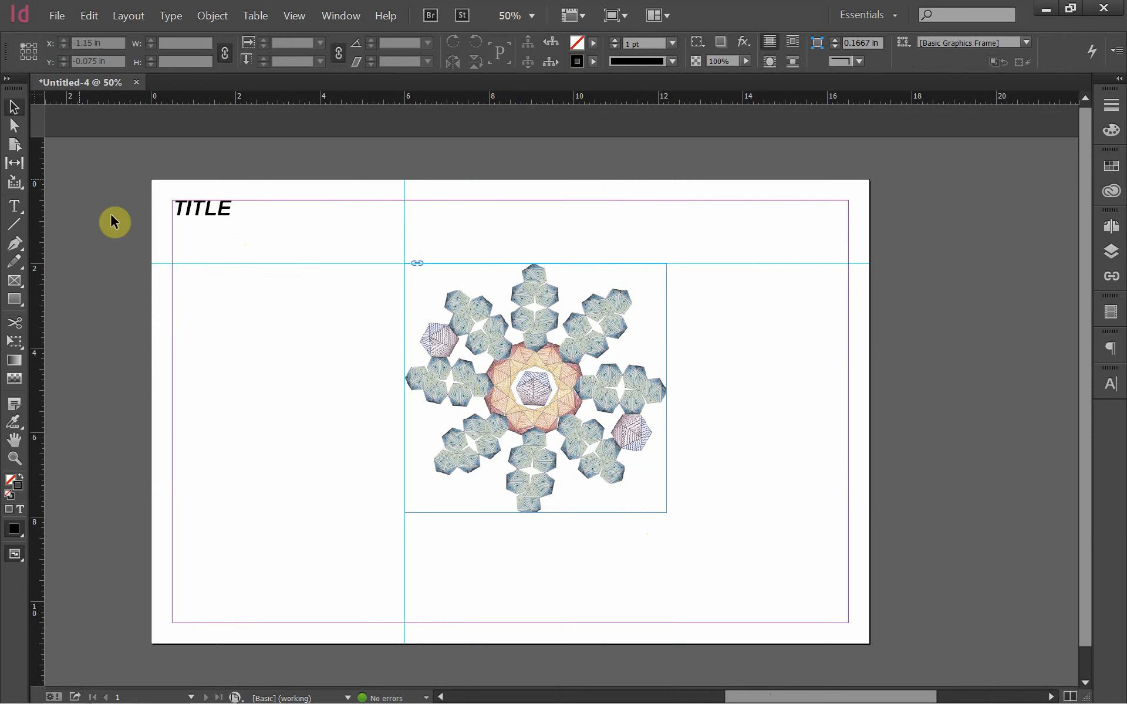
click(245, 251)
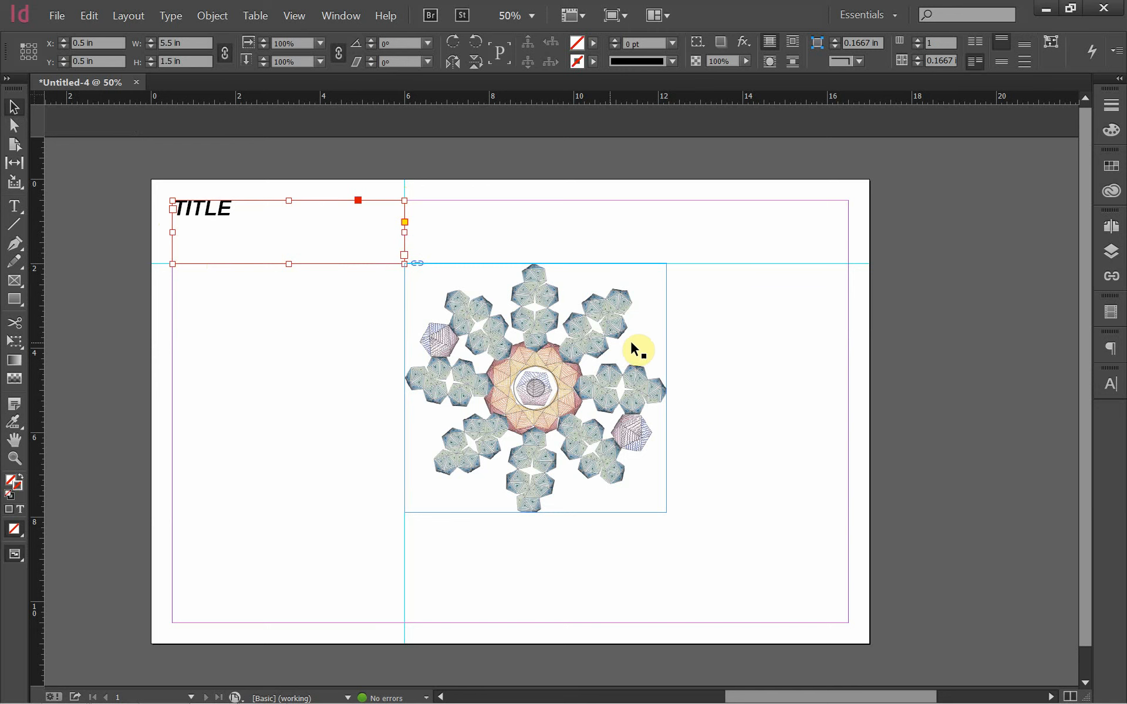
click(647, 340)
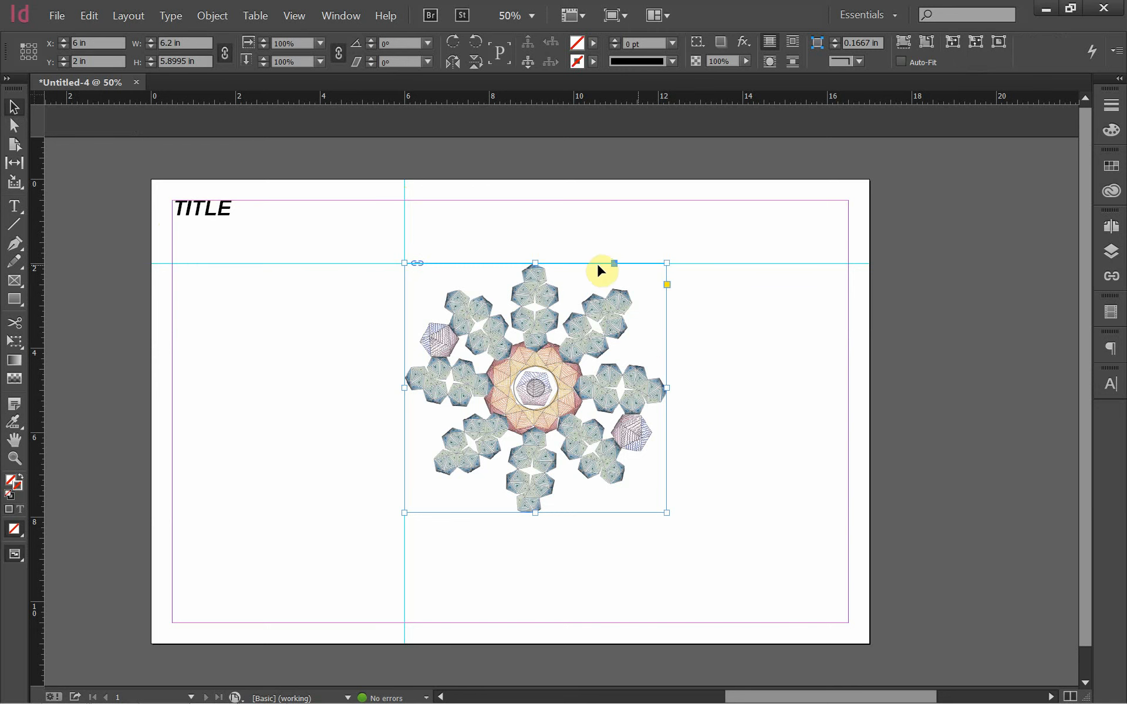
click(267, 386)
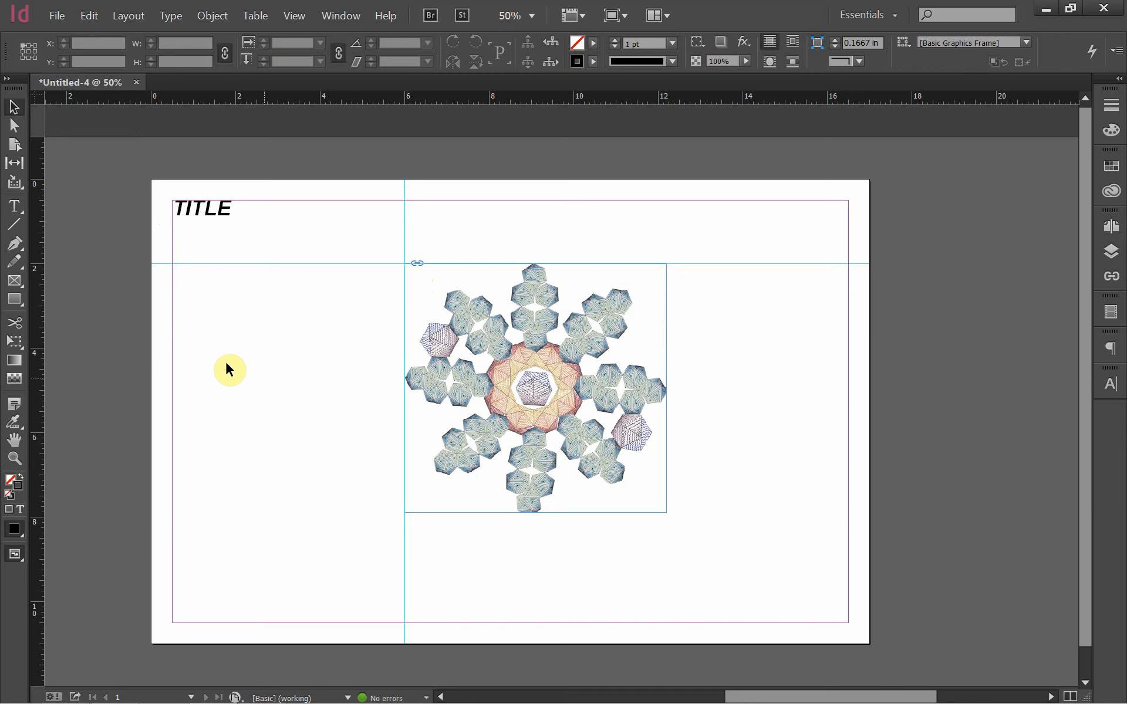
Zoom in on the title area, draw a text frame with the Type tool below the word TITLE, and undo it.
click(25, 458)
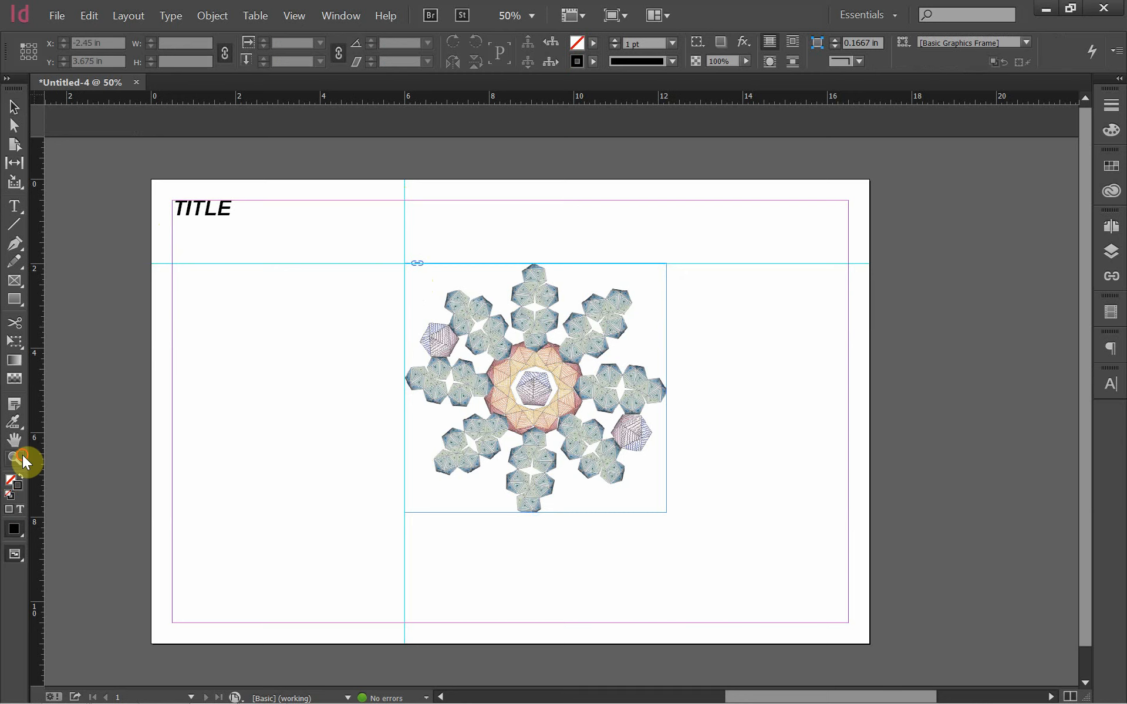
drag(130, 326, 432, 179)
click(15, 110)
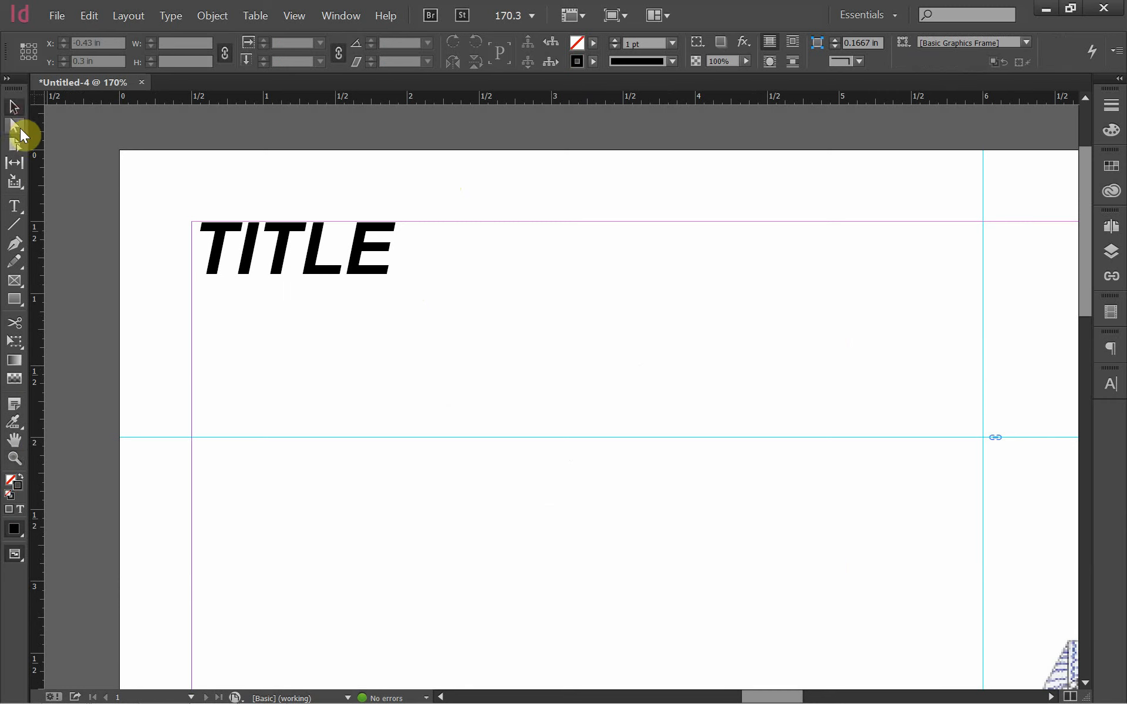
click(16, 211)
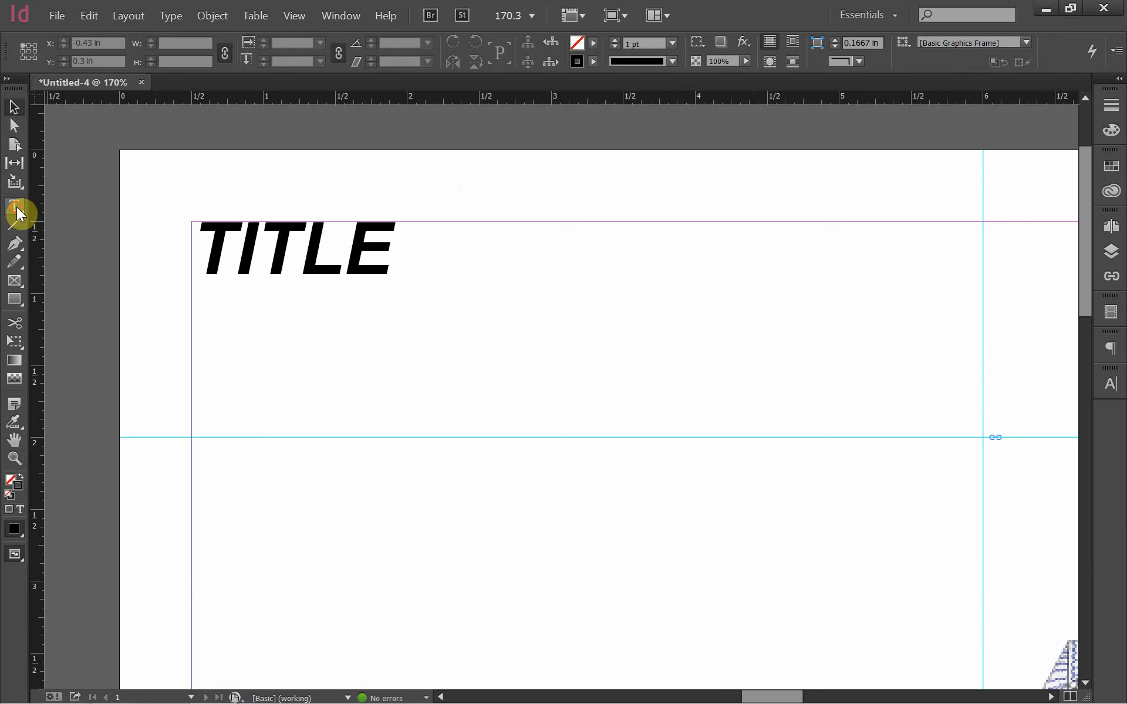
drag(162, 347, 646, 412)
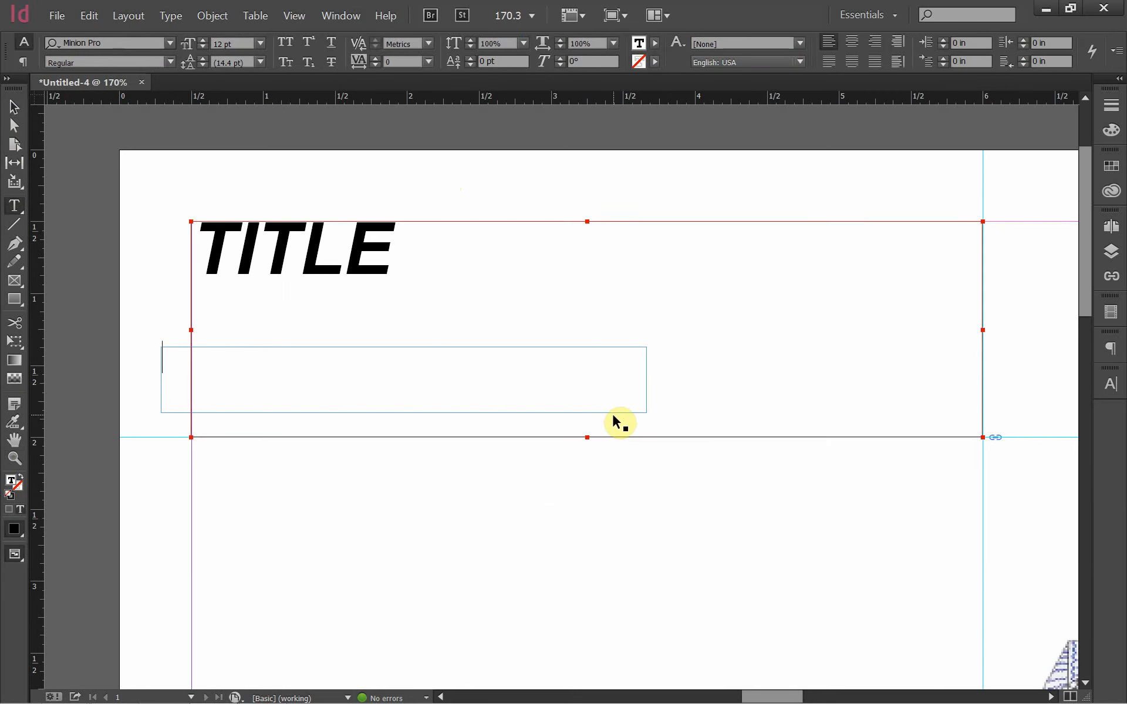
key(ctrl+z)
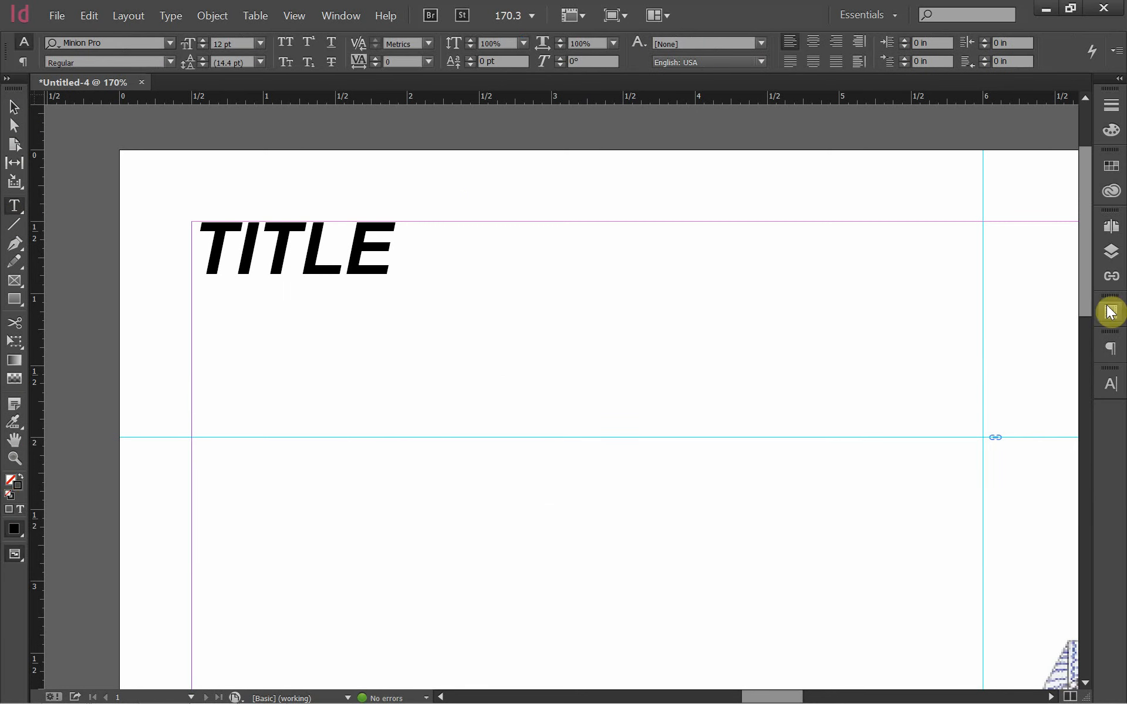
Show the document's layers and make the Text layer active.
click(1111, 251)
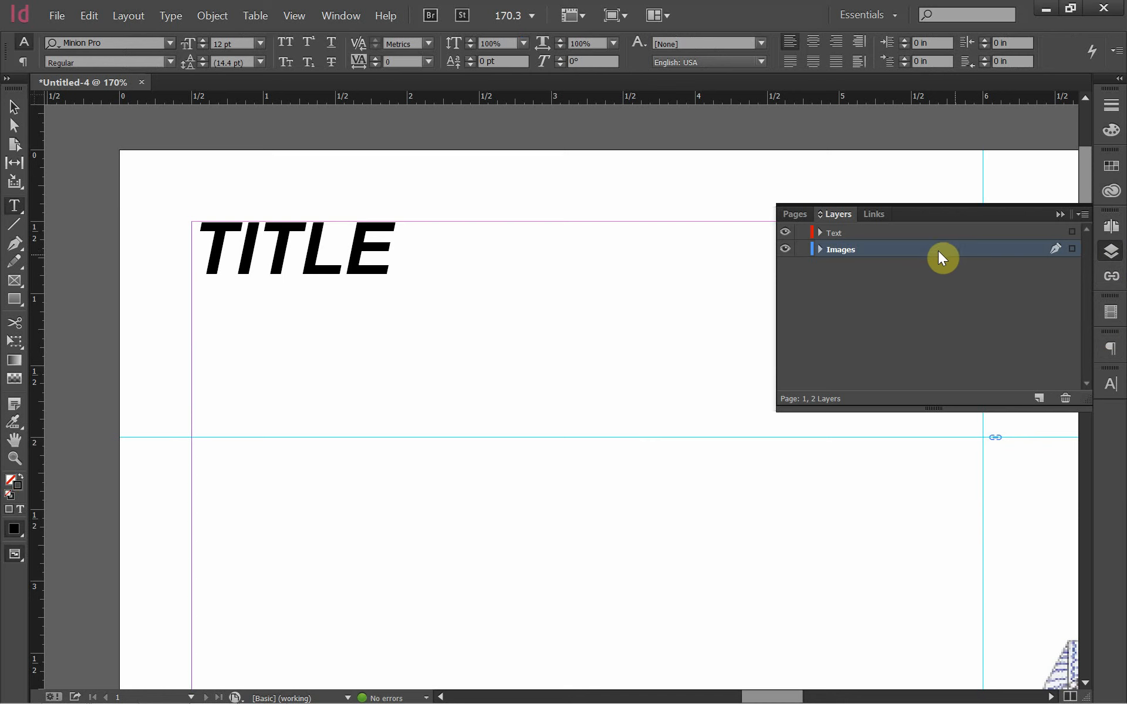
click(926, 235)
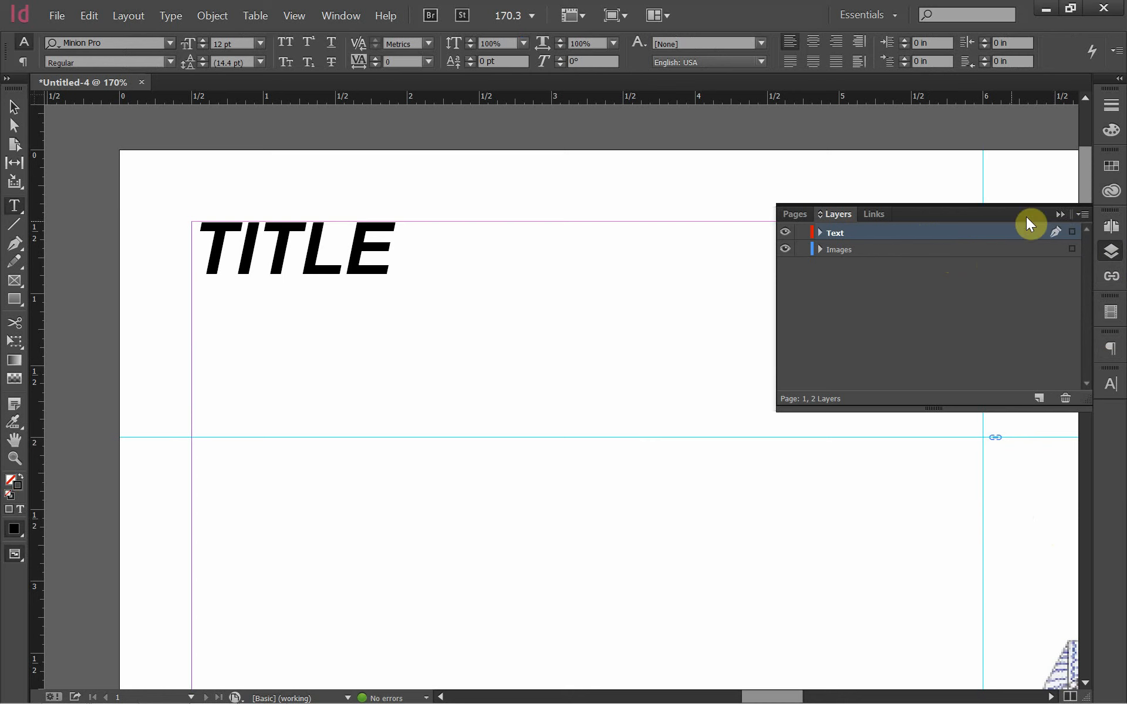
Add a line reading "Body text is small and regula" below TITLE in the same text frame.
click(1056, 215)
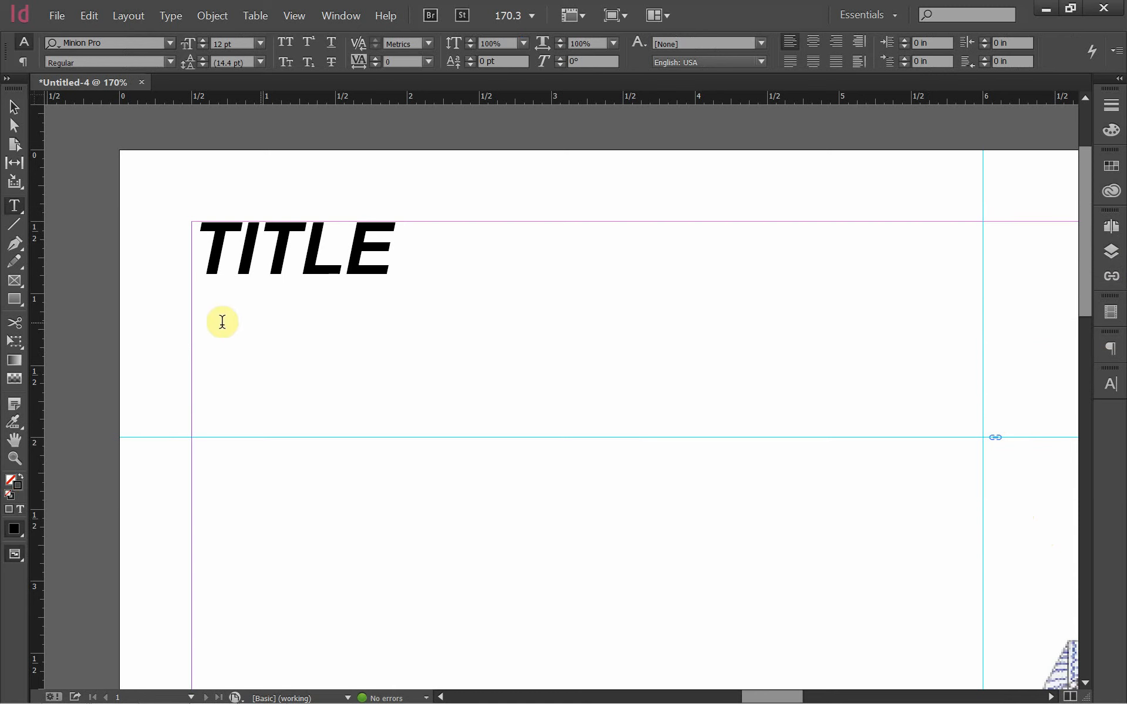
click(13, 209)
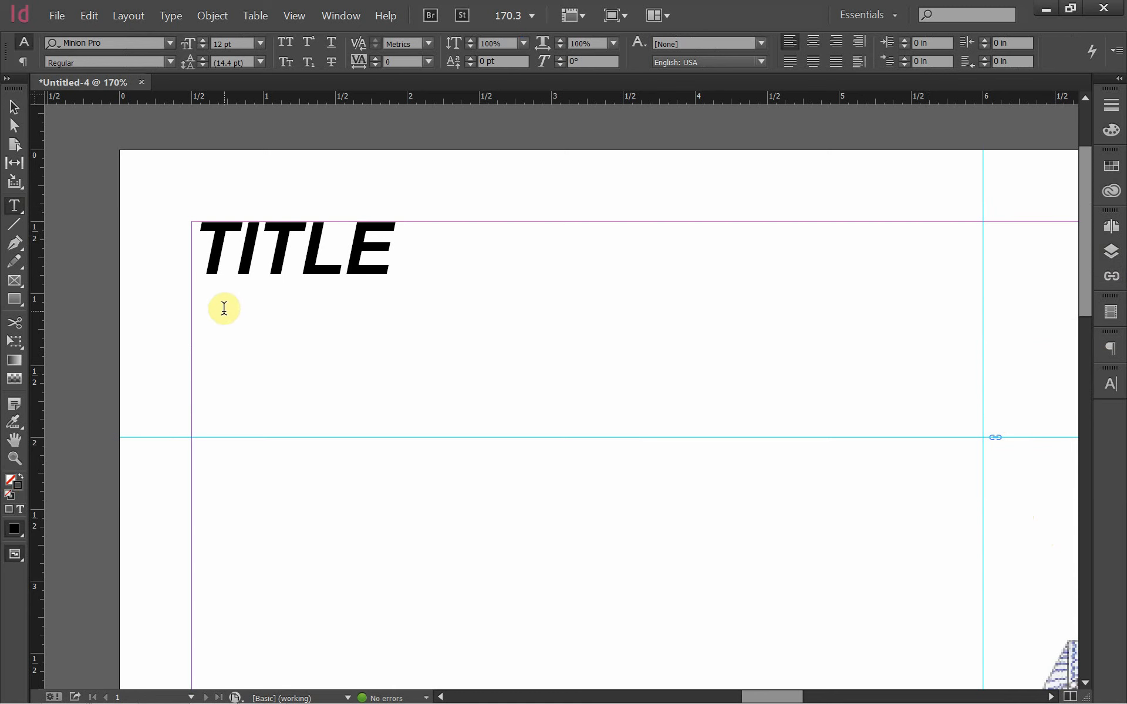
click(14, 108)
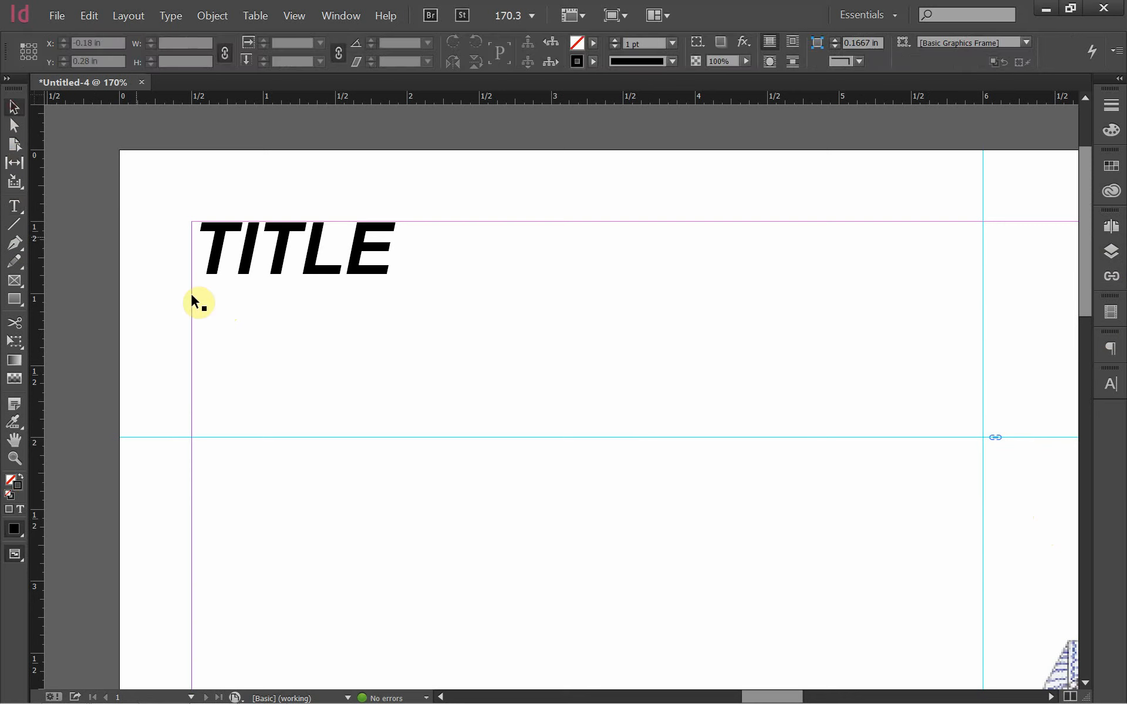
double_click(273, 323)
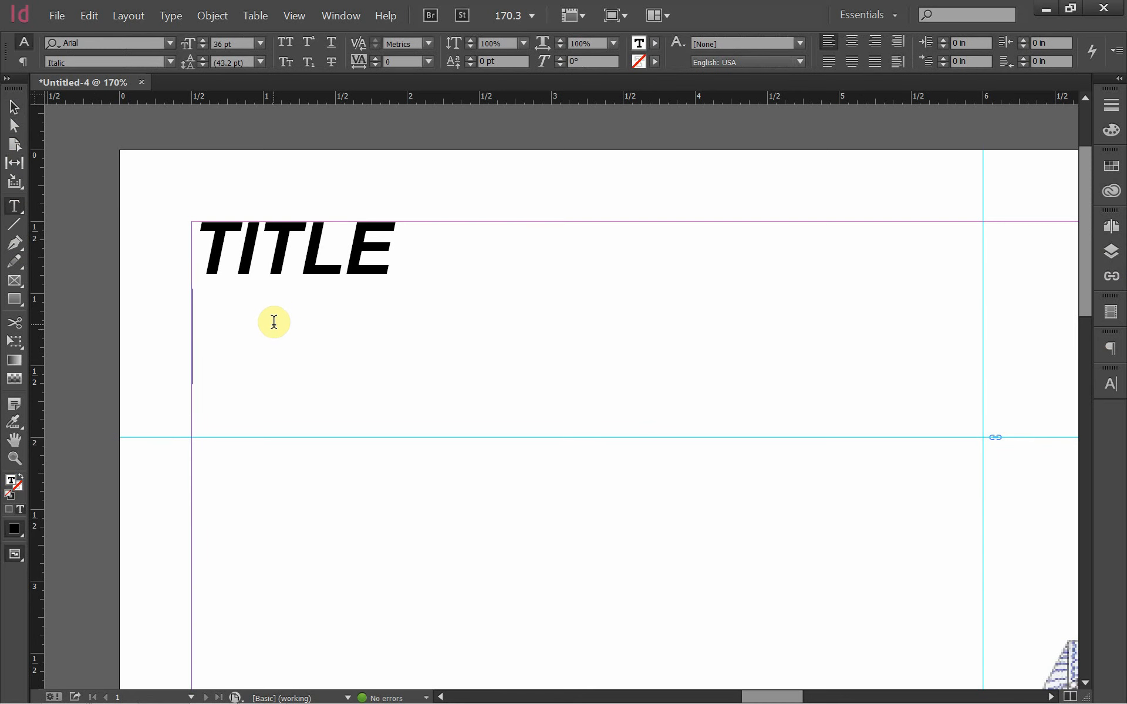
text(Bod)
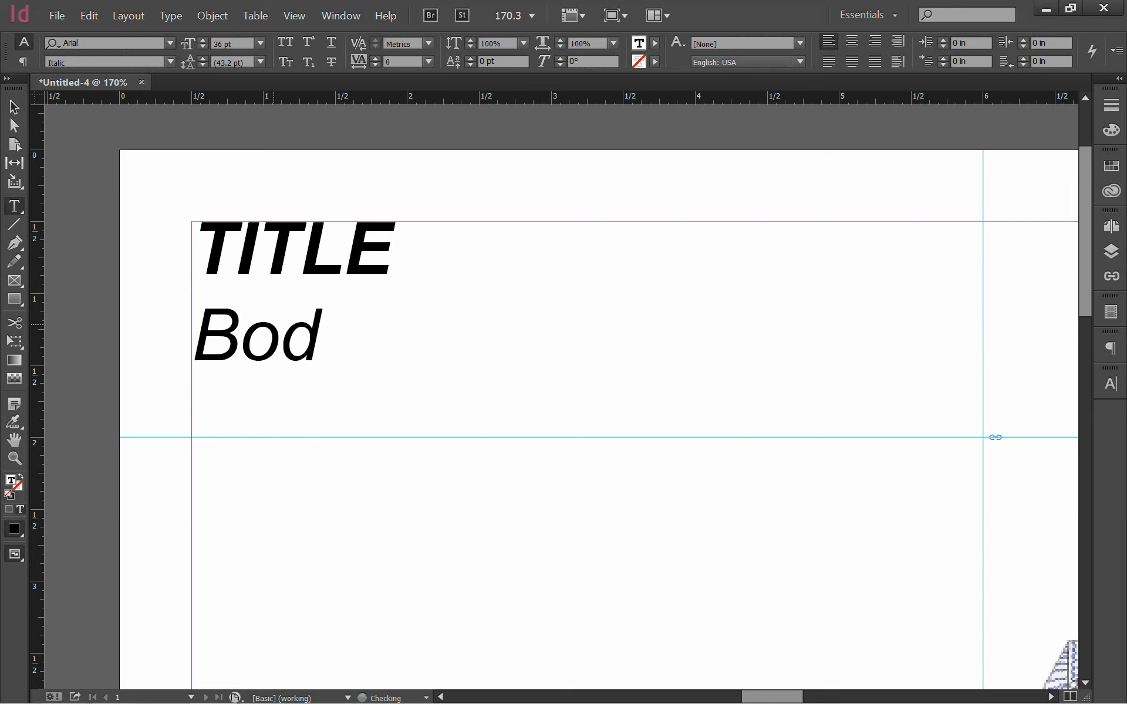
text(y )
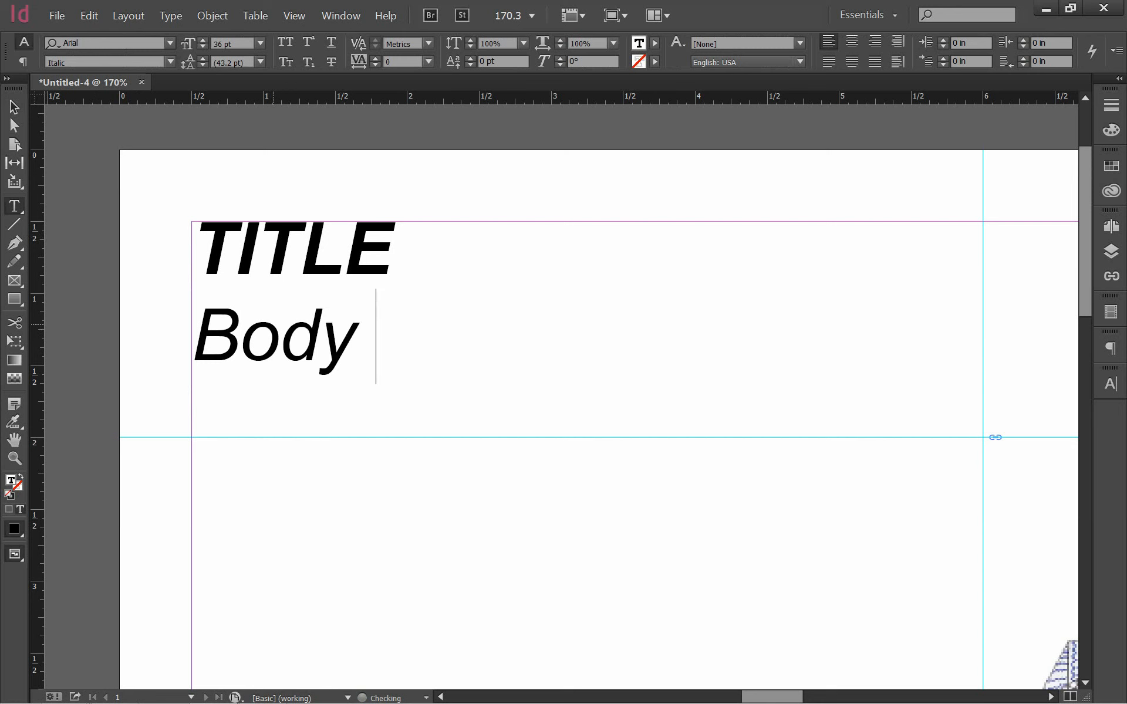
text(text)
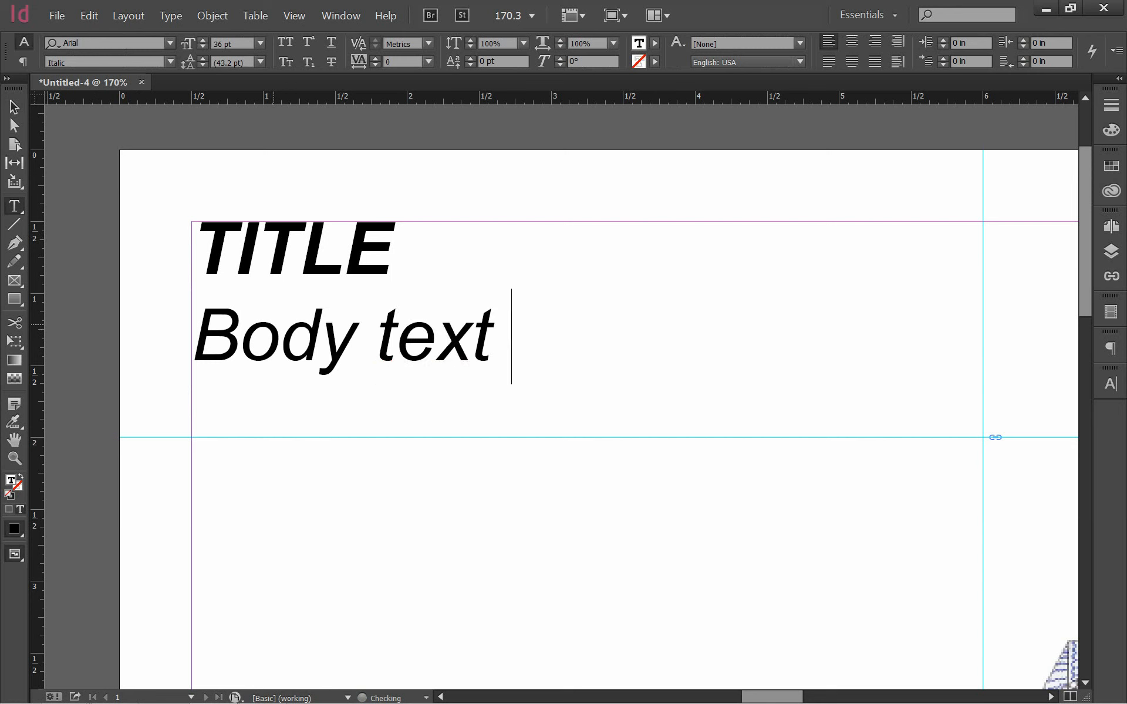
text( is s)
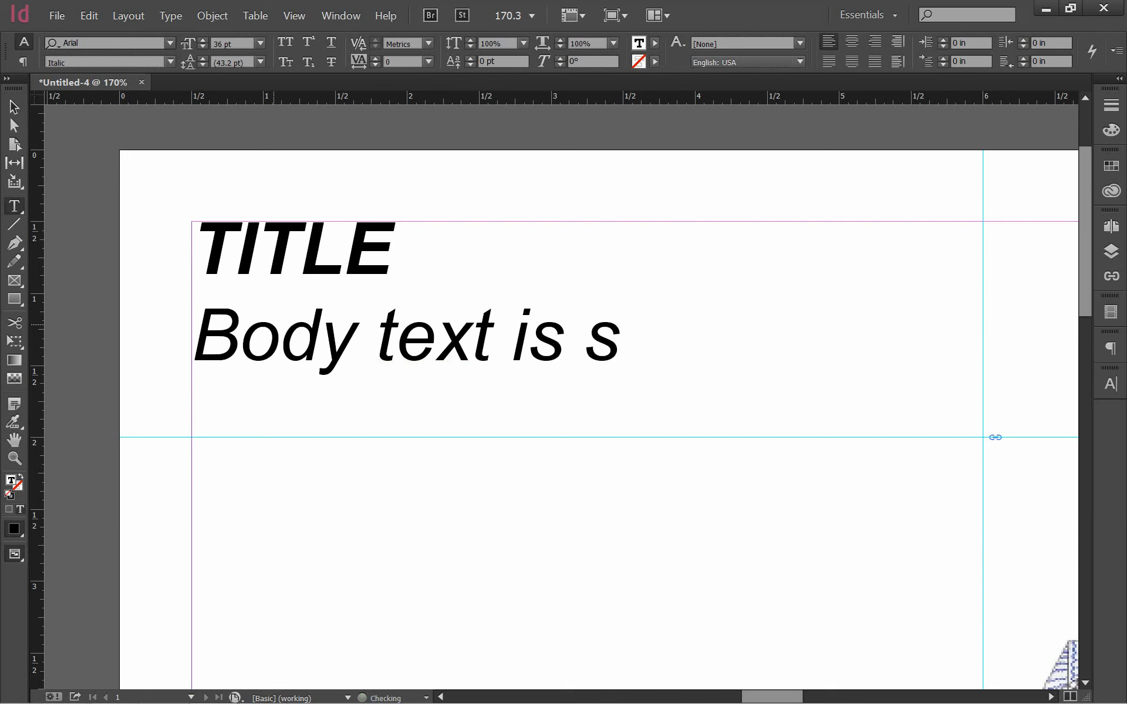
text(mal)
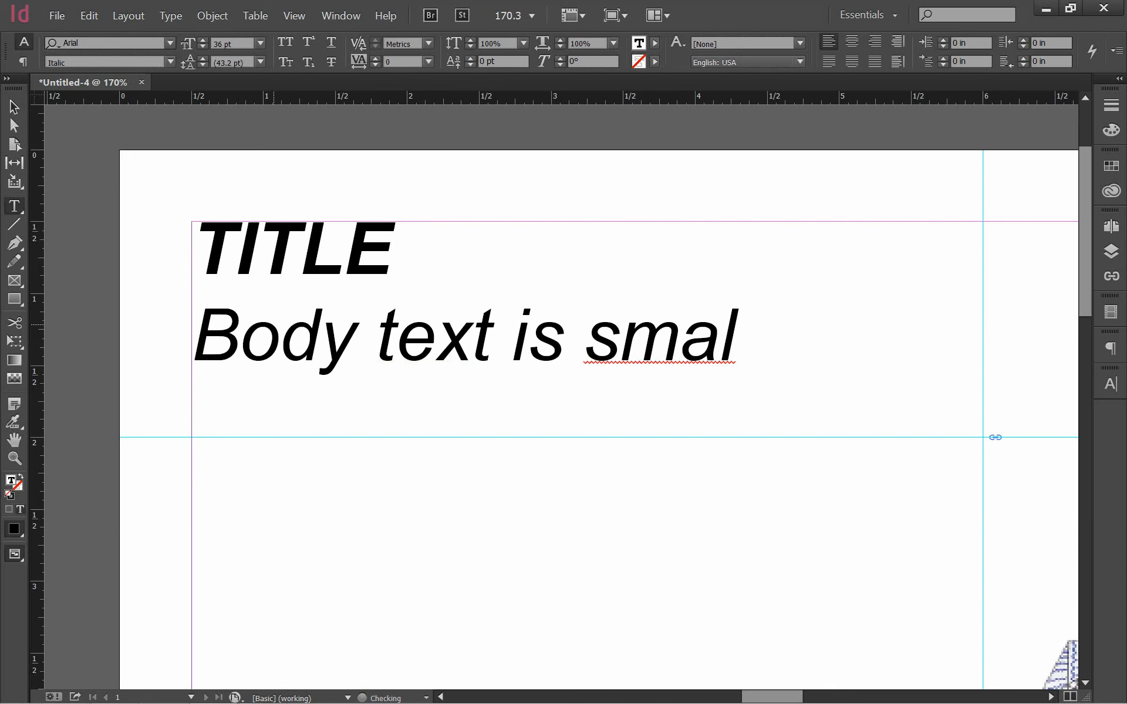
text(l and)
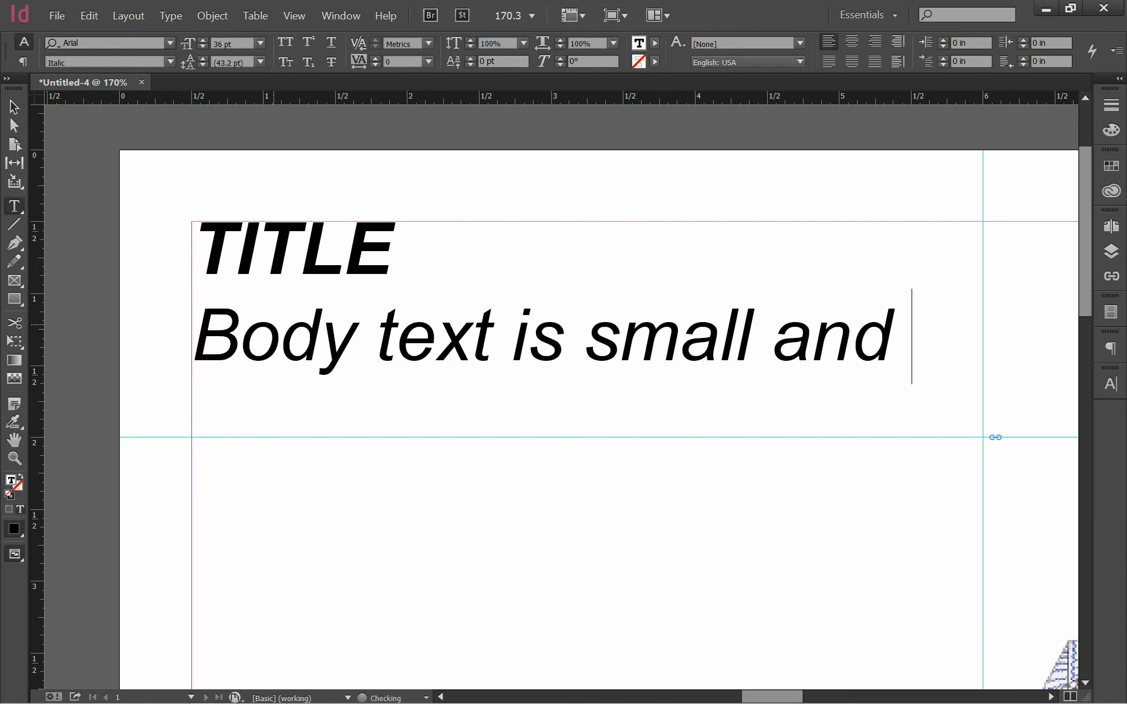
text(rea)
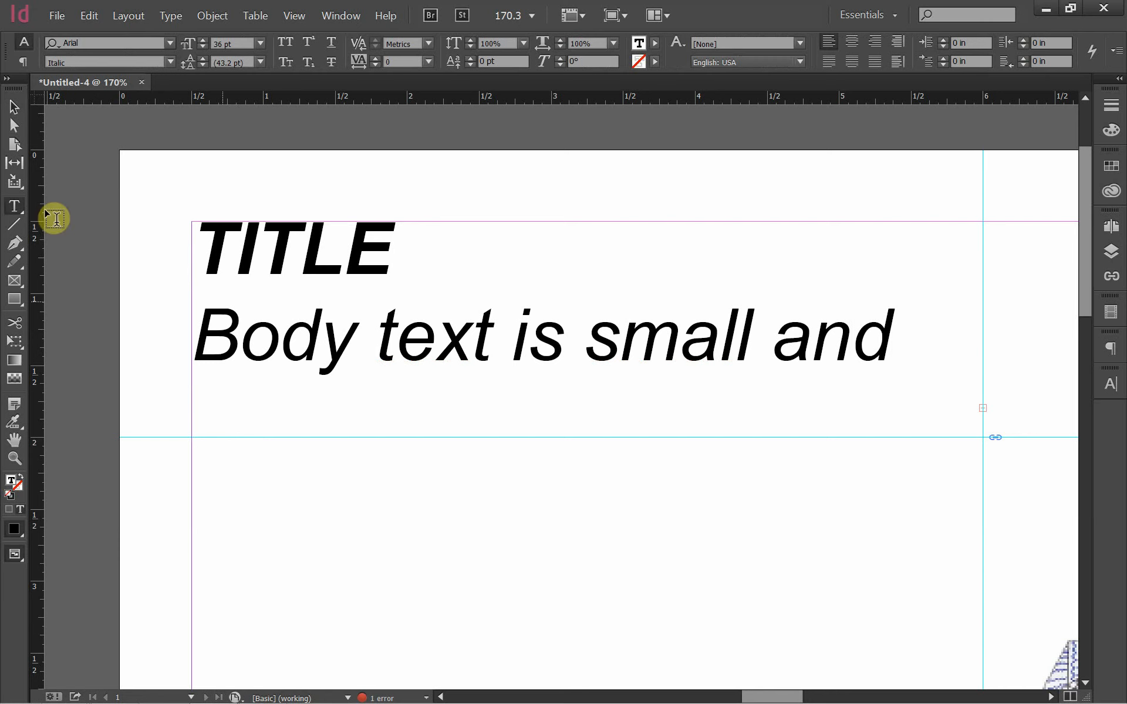
Set the font size of the whole body line, including its last word, to 12 pt.
click(15, 111)
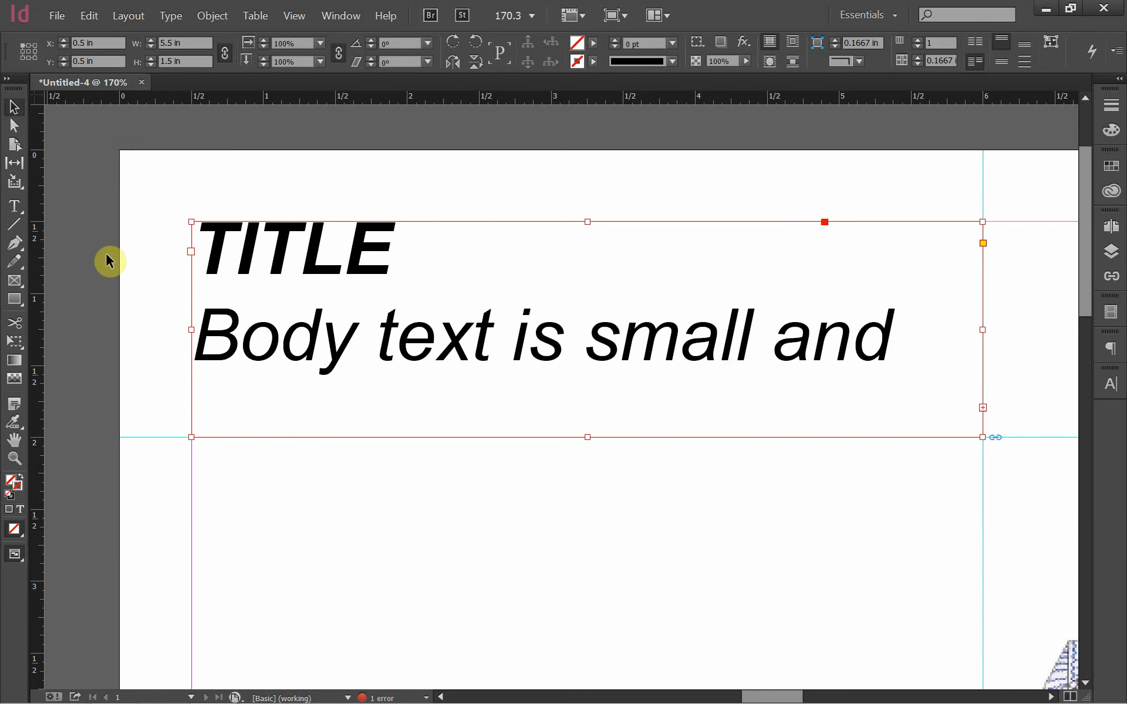
double_click(198, 339)
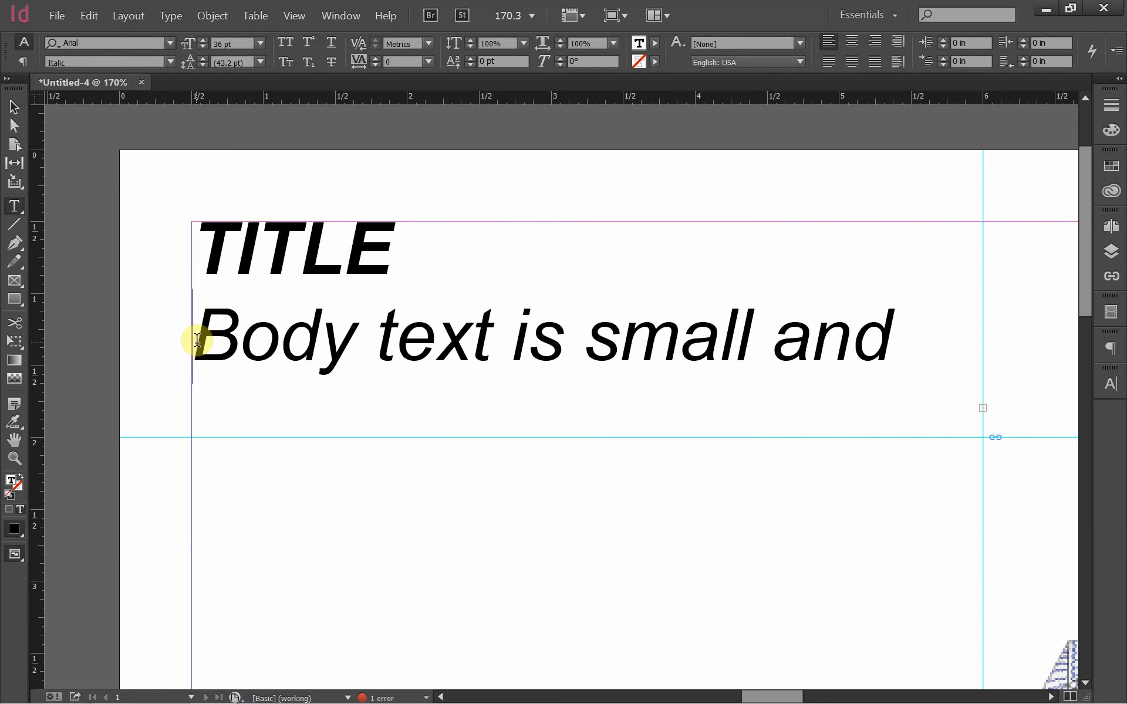
drag(197, 340, 934, 309)
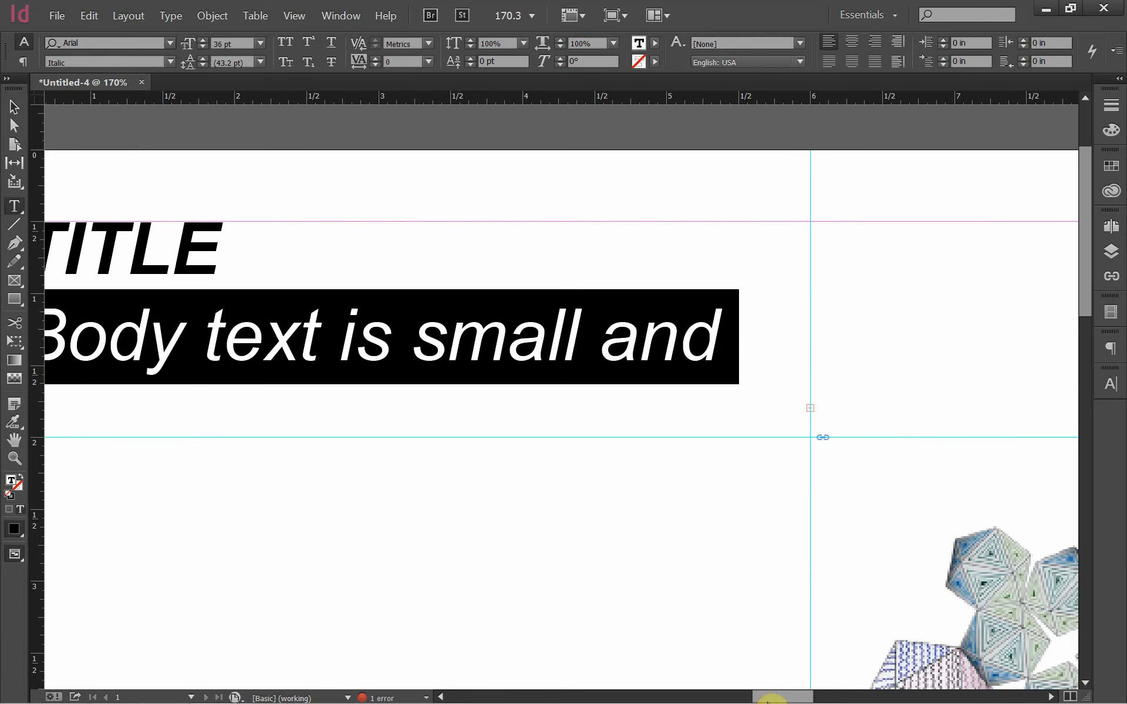
mouse_move(766, 699)
mouse_down()
mouse_move(755, 699)
mouse_move(757, 681)
mouse_up()
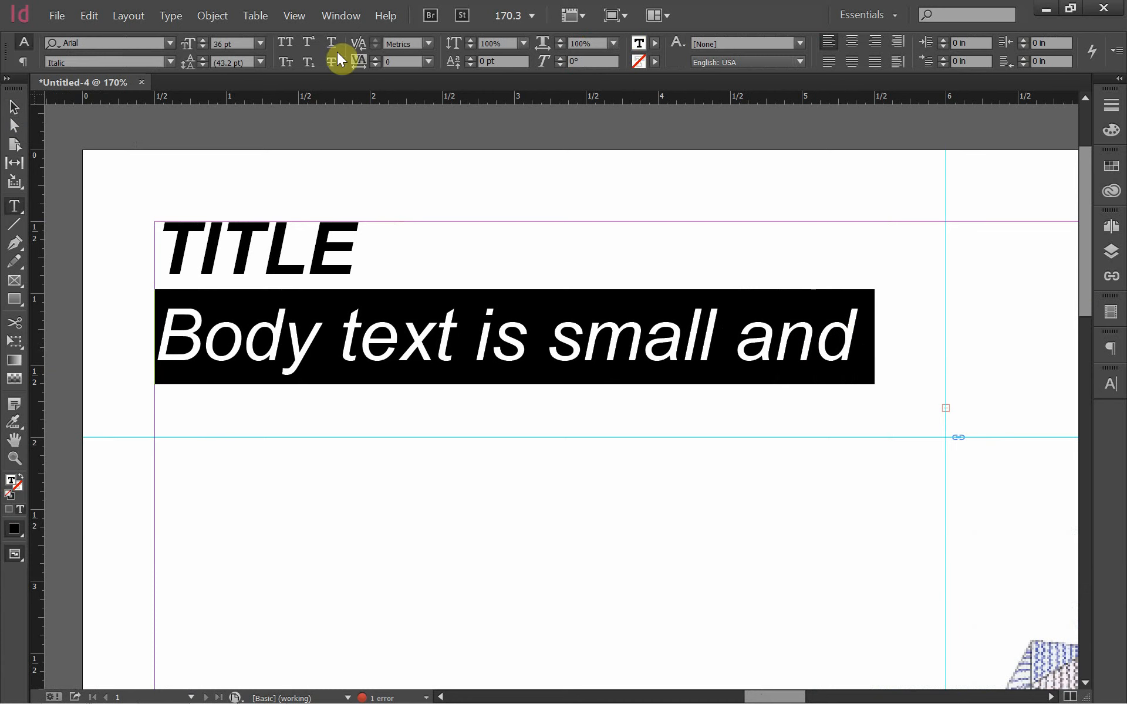
click(260, 39)
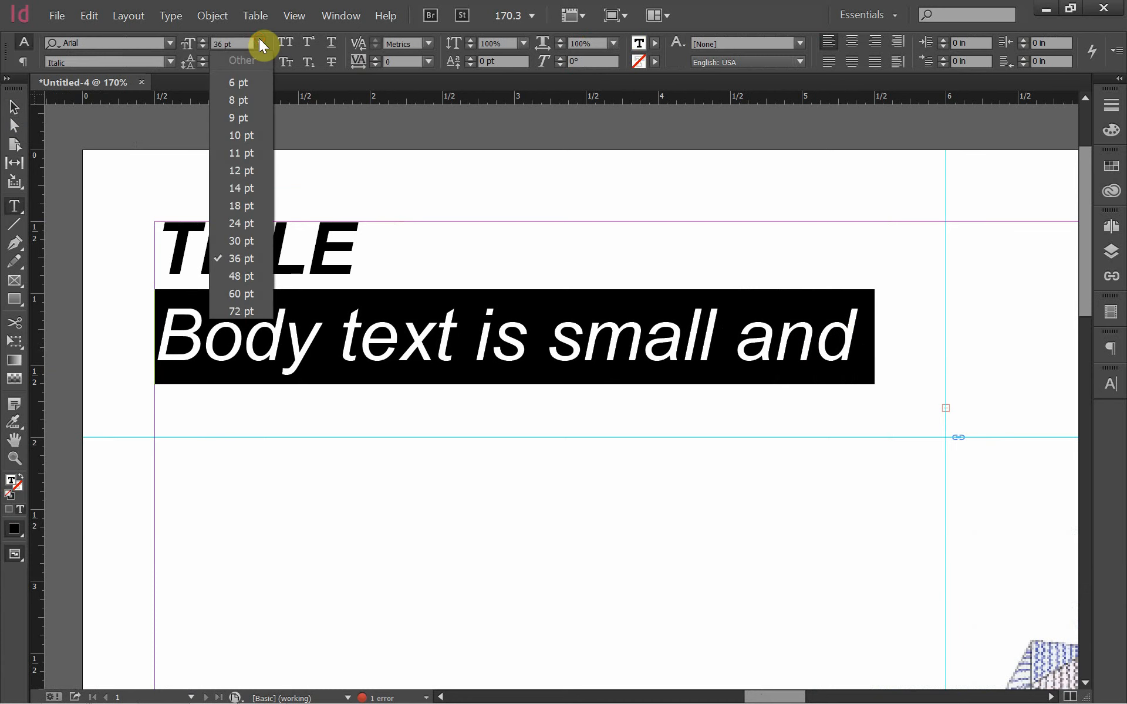
click(261, 162)
drag(604, 351, 394, 350)
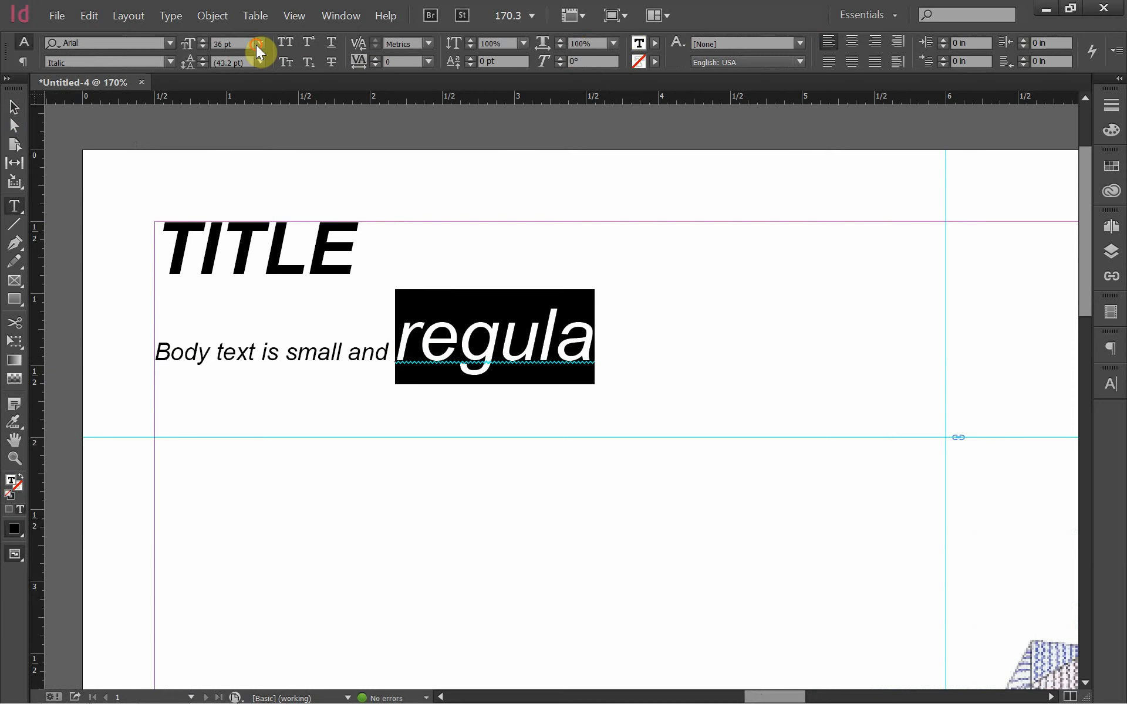
click(260, 44)
click(255, 164)
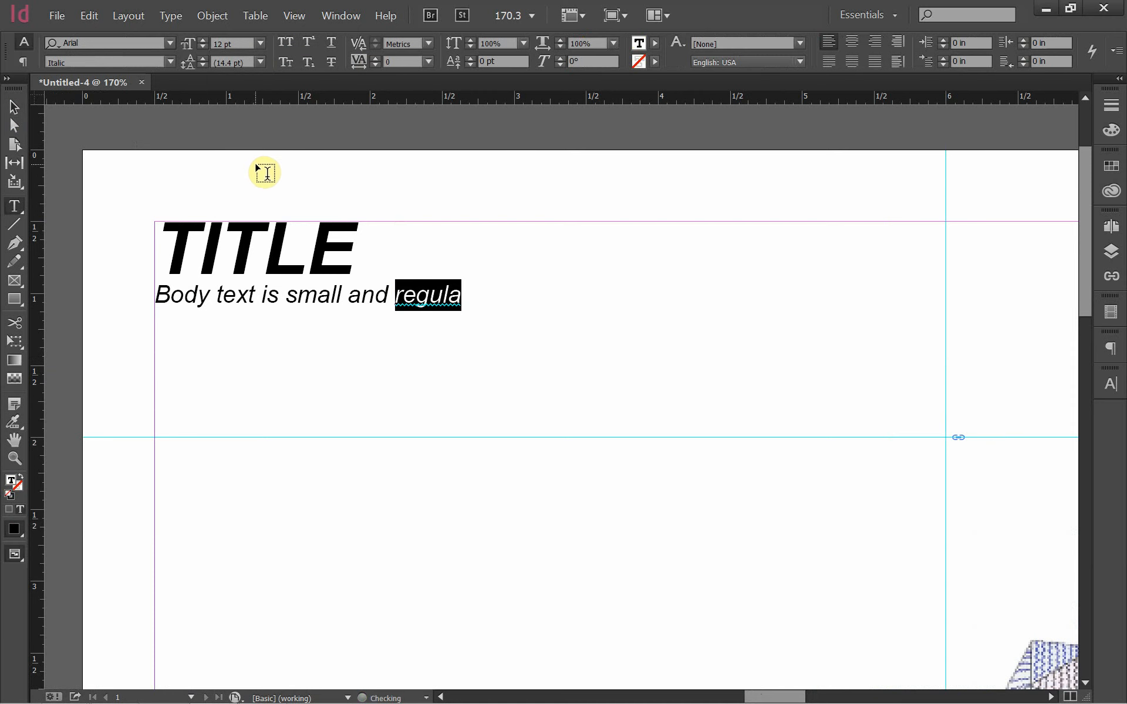
Set the whole body line's font style to Regular and complete its last word as "regular".
click(170, 61)
click(153, 76)
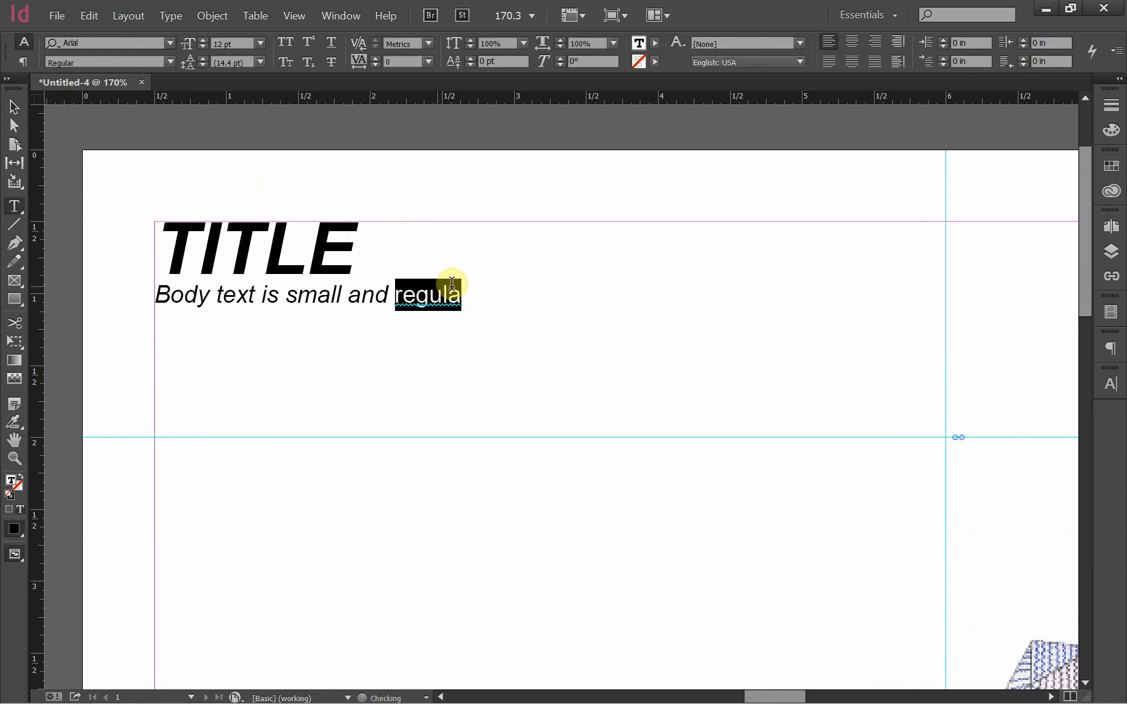
drag(488, 294, 151, 304)
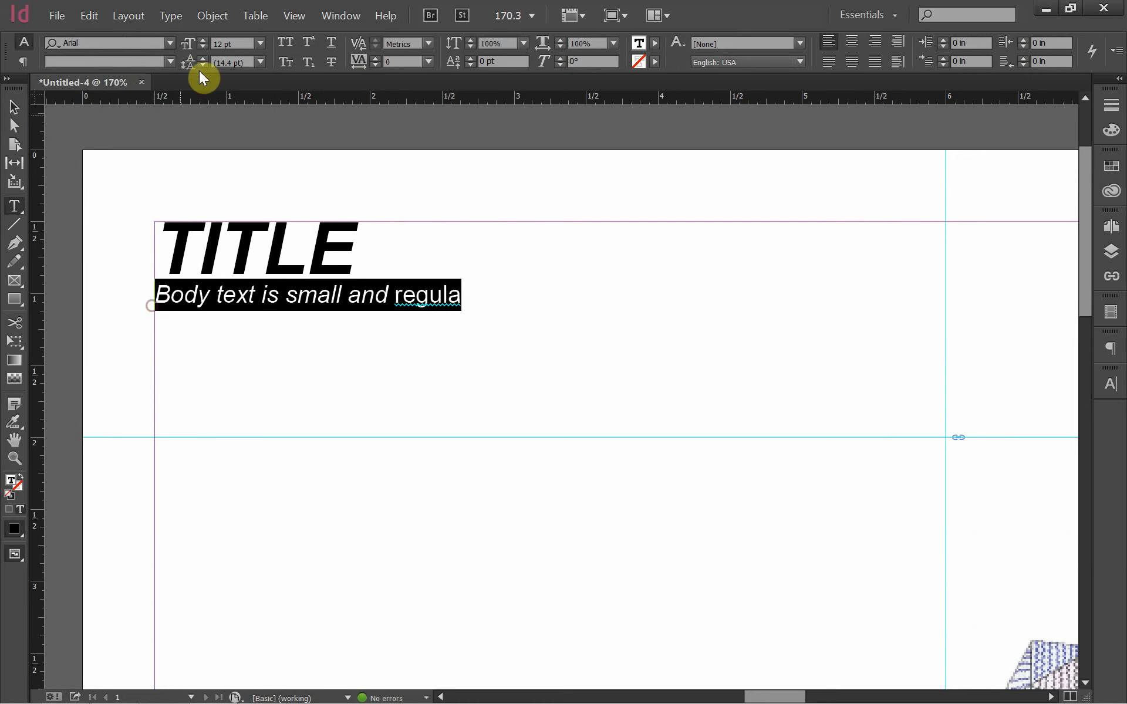
click(166, 62)
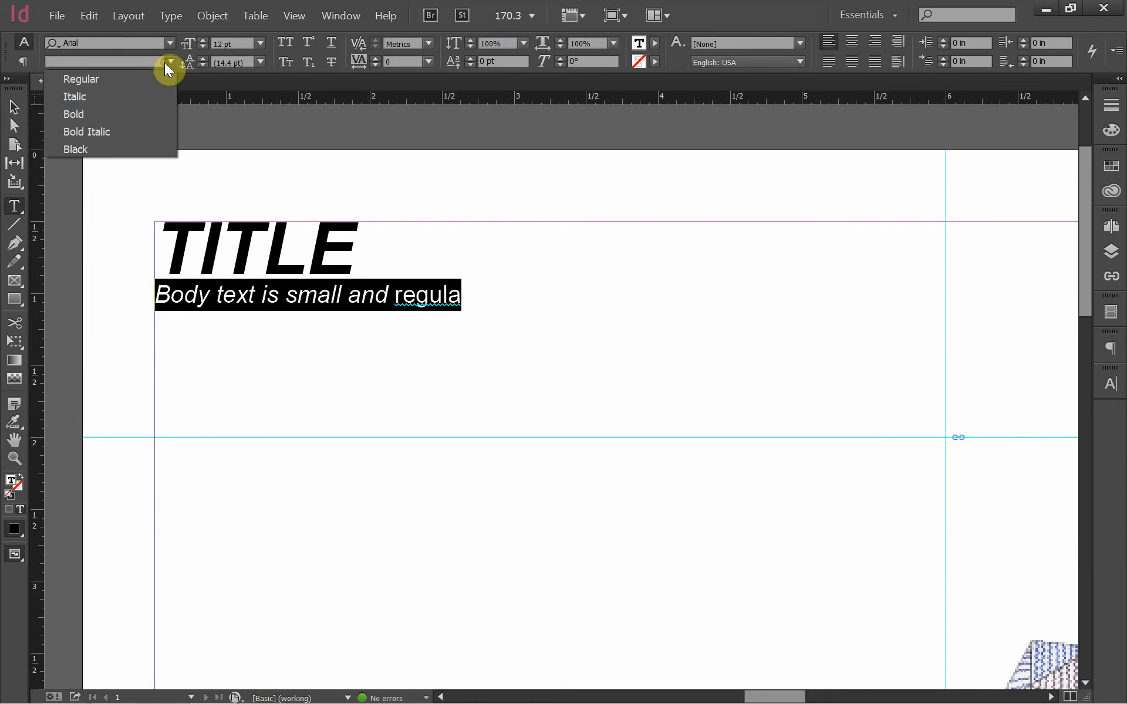
click(138, 81)
click(471, 293)
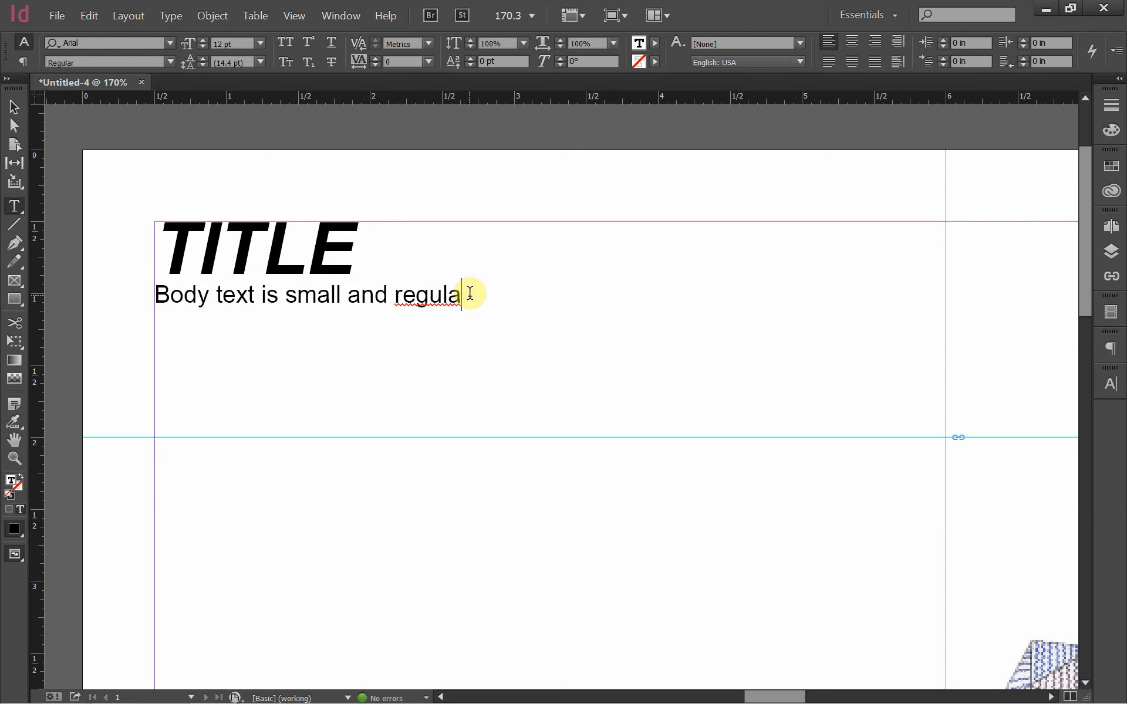
text(r)
Select the word TITLE and display its Character formatting options.
drag(367, 246, 174, 226)
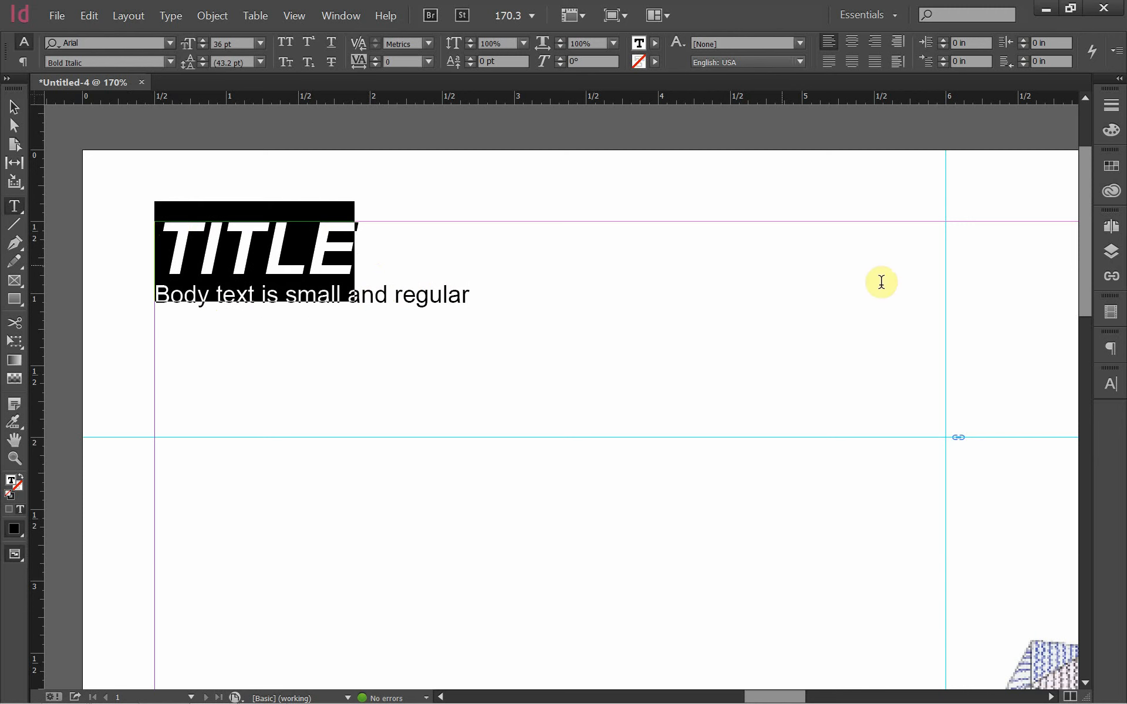
click(1112, 387)
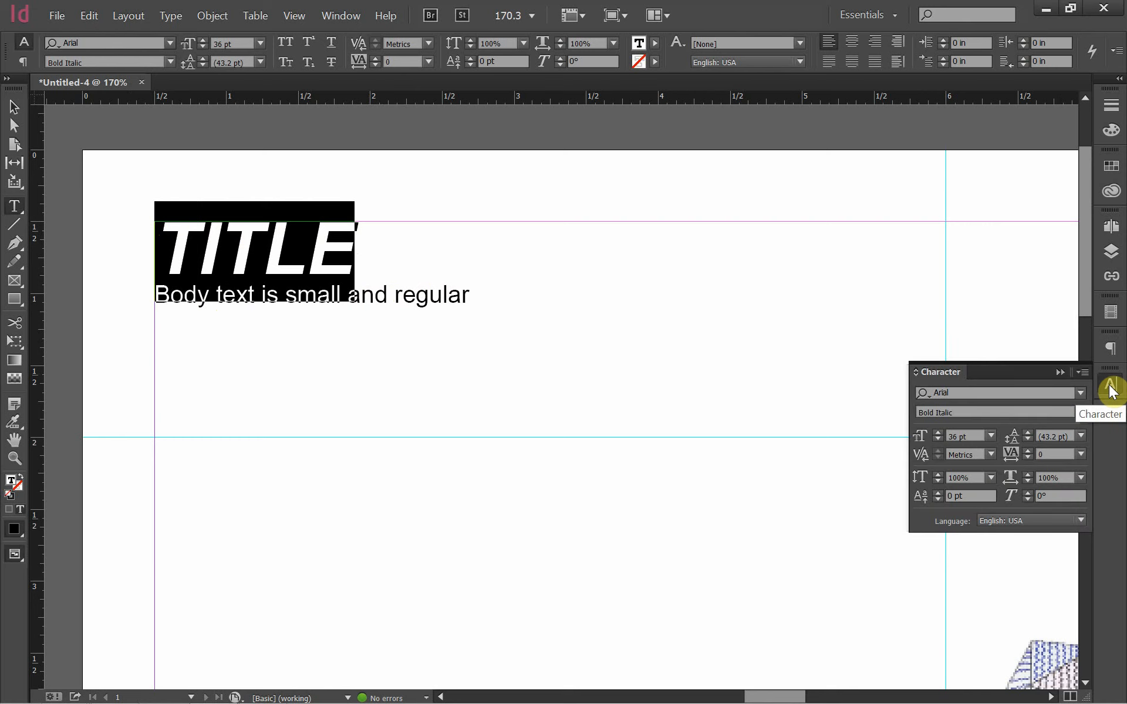
click(1111, 388)
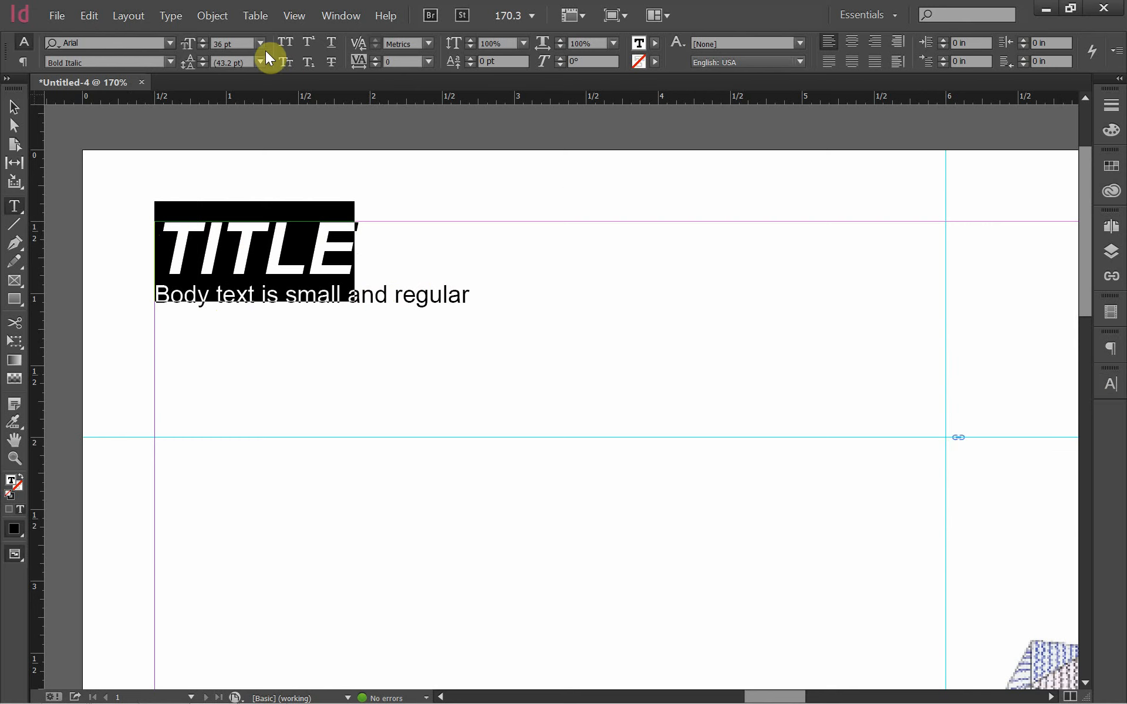
click(343, 16)
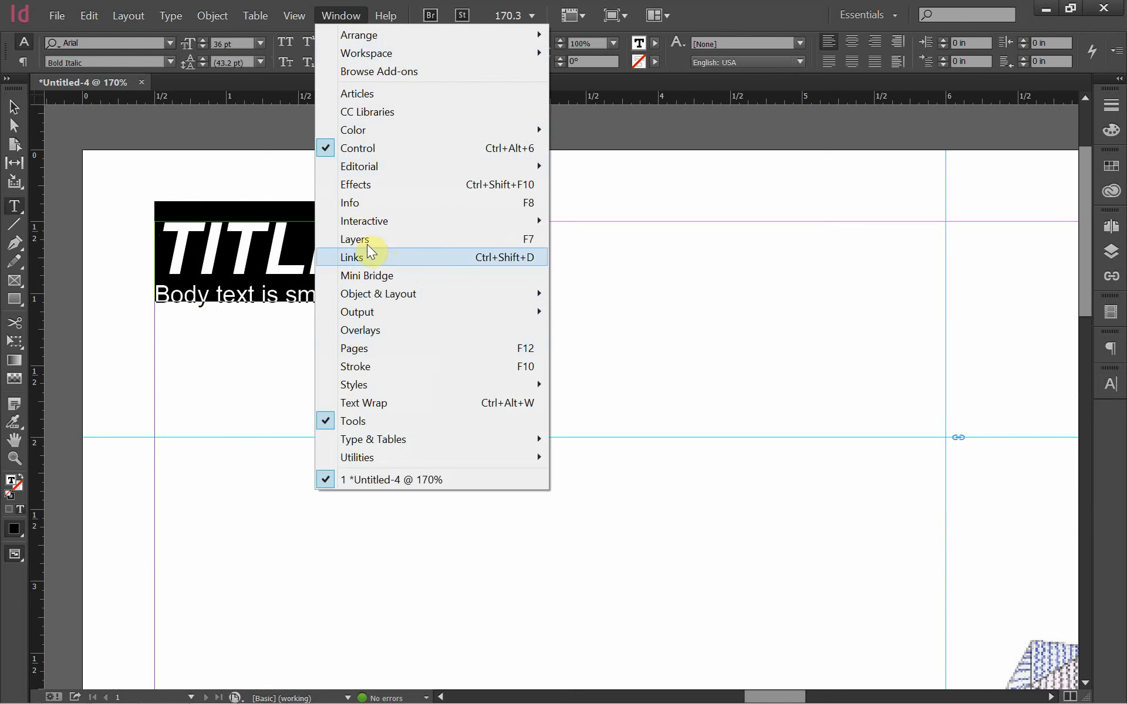
mouse_move(147, 18)
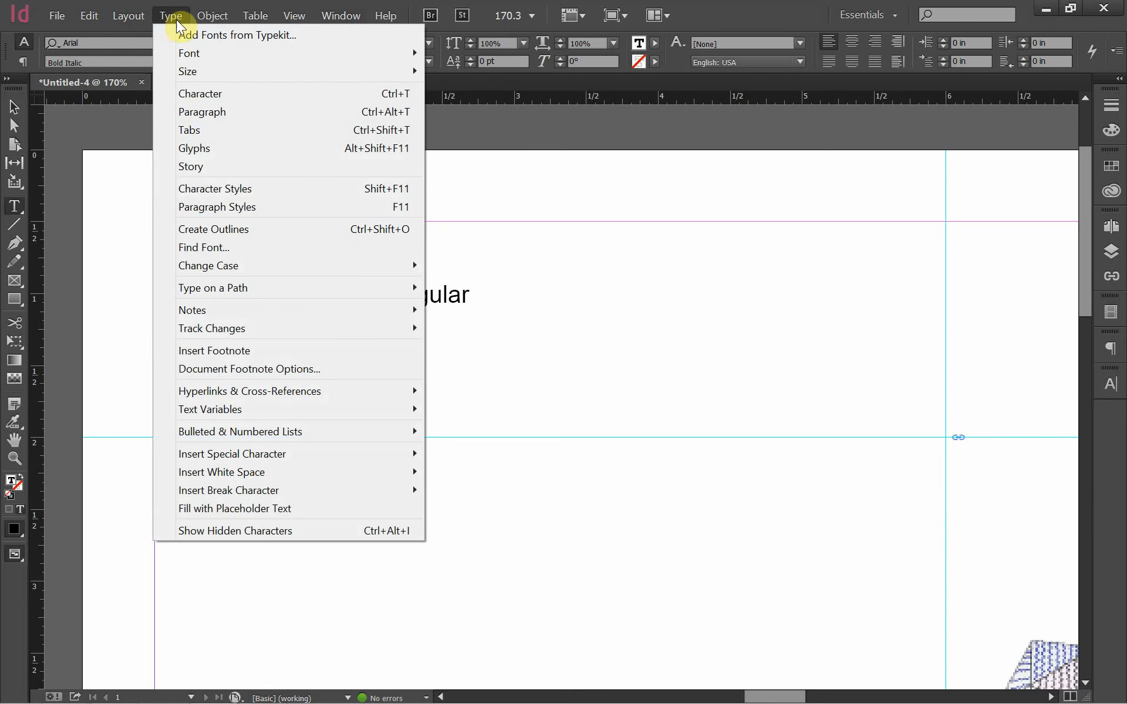
click(202, 94)
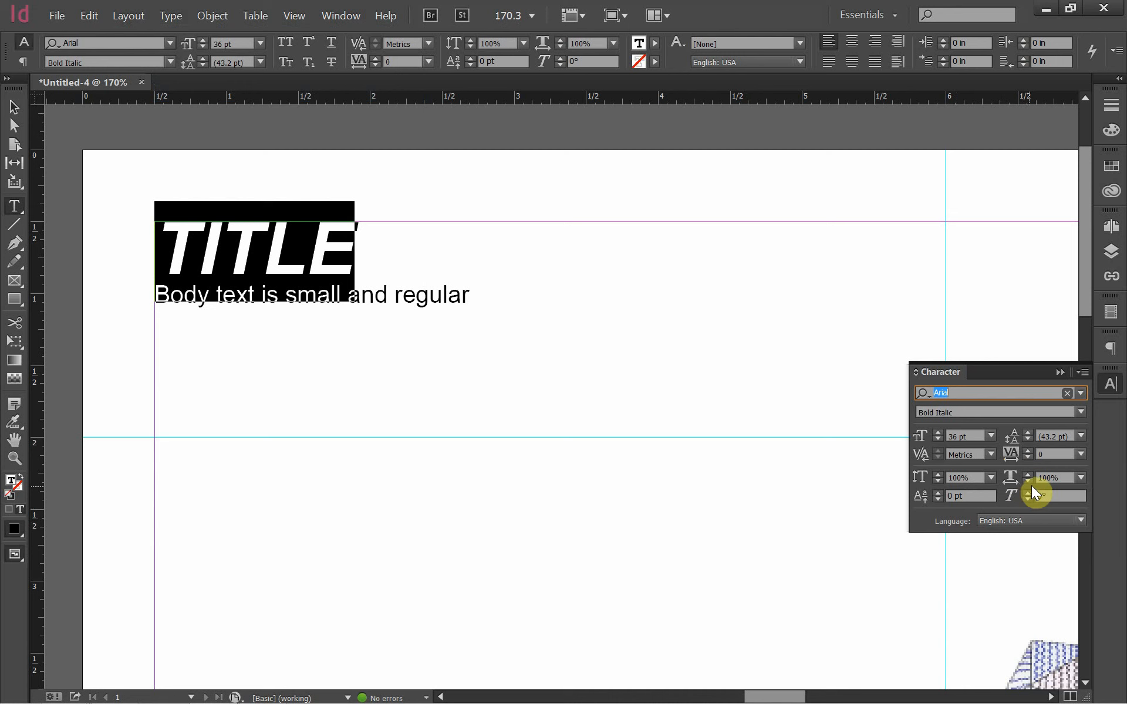
Try a 200% horizontal scale on the selected TITLE text, and restore it to 100%.
click(1080, 477)
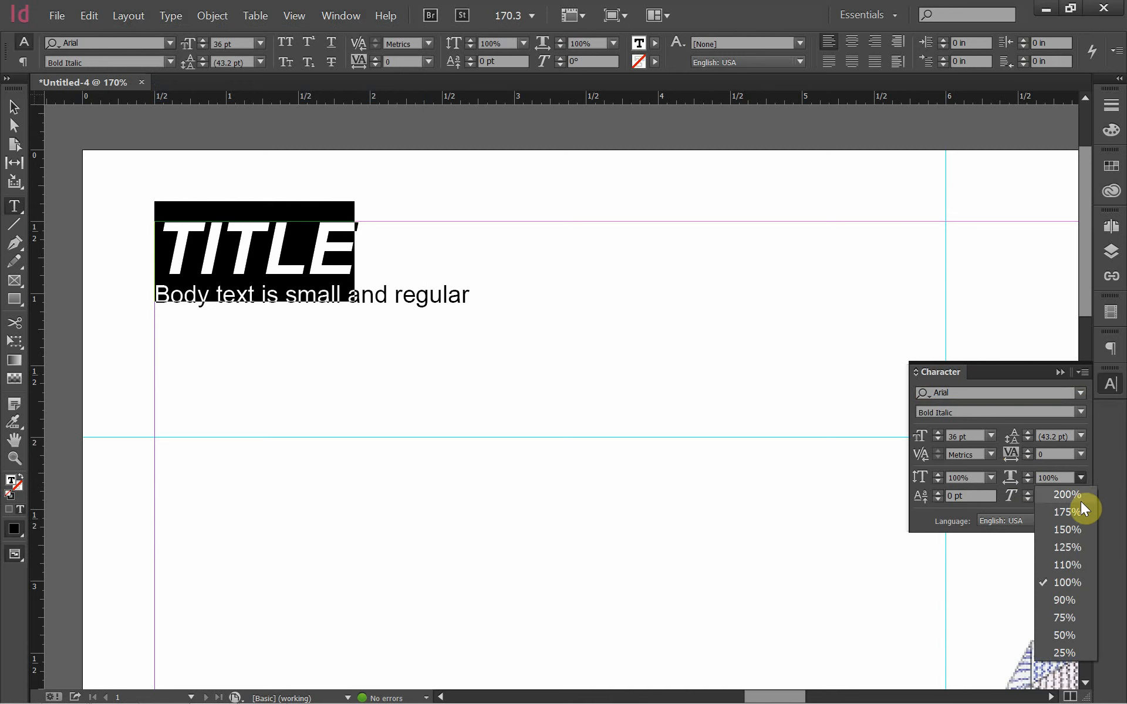
click(1080, 500)
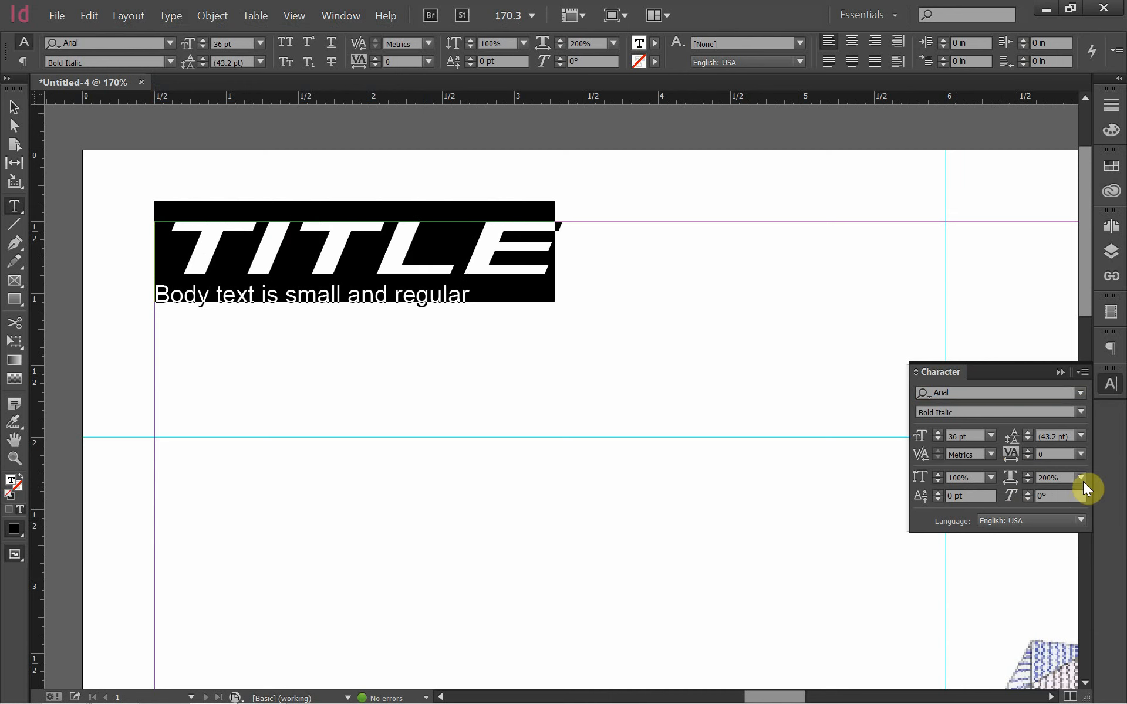
click(1080, 476)
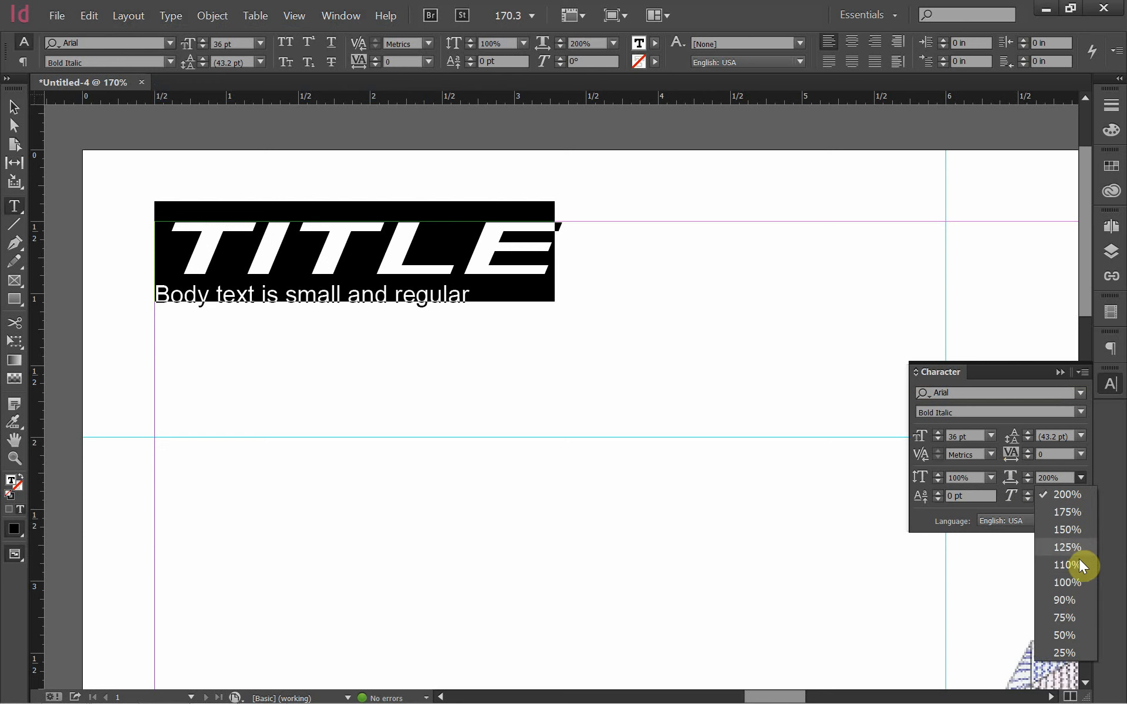
click(1079, 582)
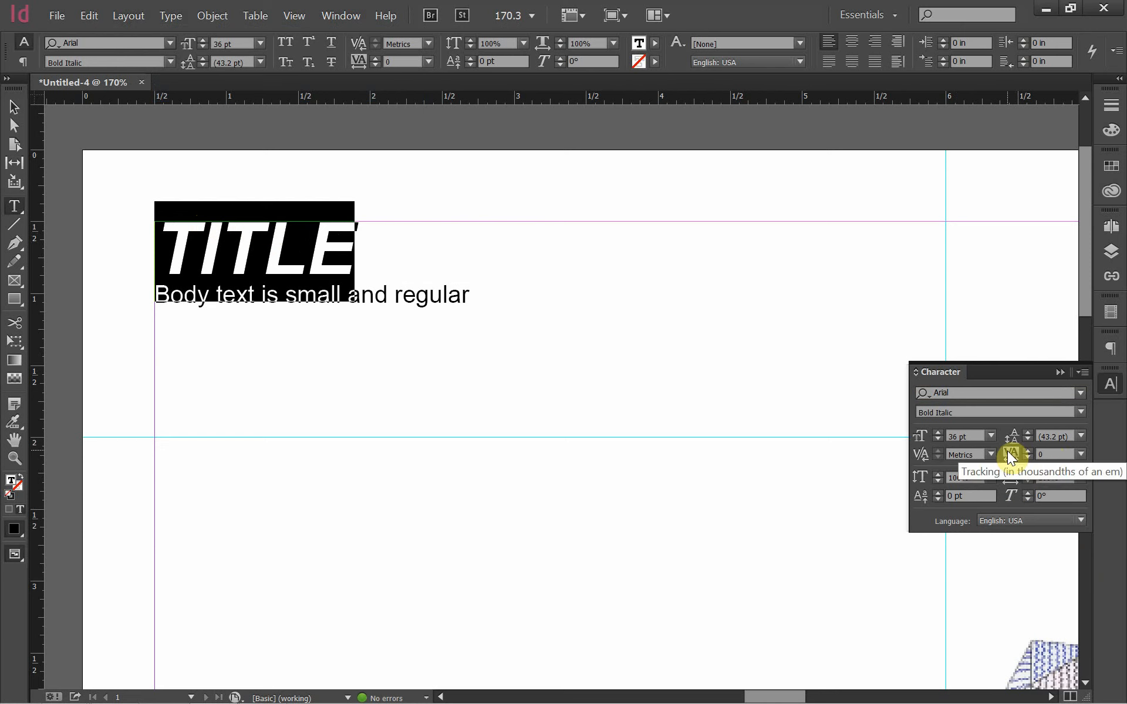
Set the tracking of the selected TITLE text to 100.
drag(1063, 451, 1033, 461)
text(100)
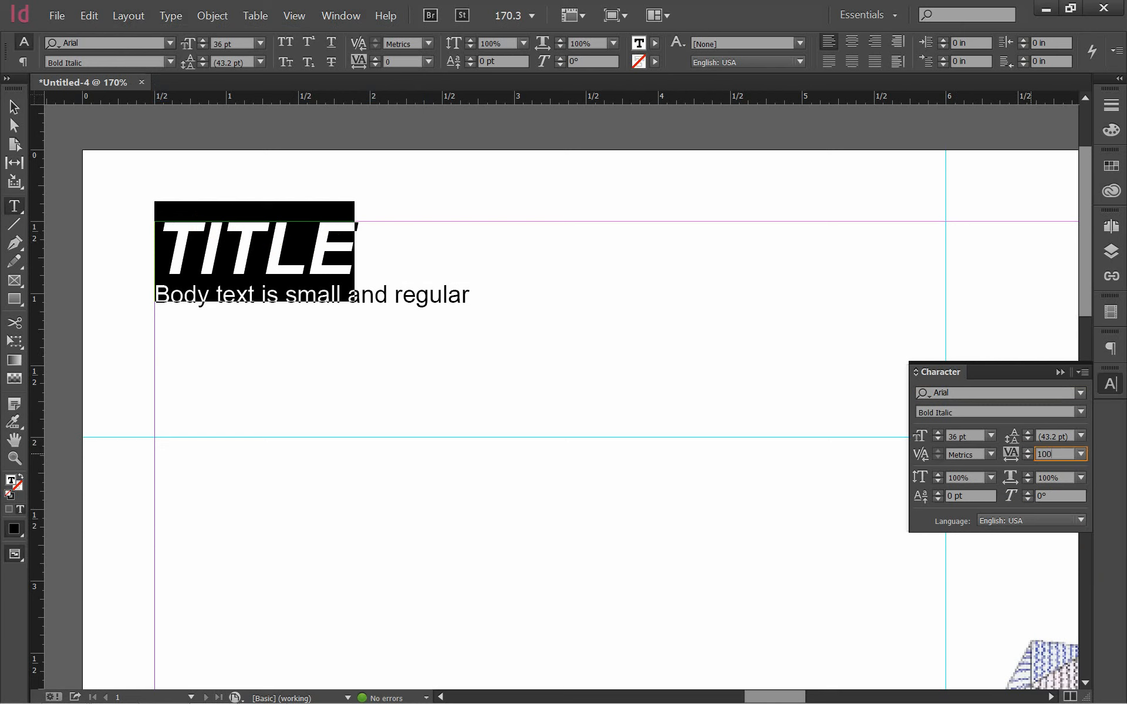
click(1030, 455)
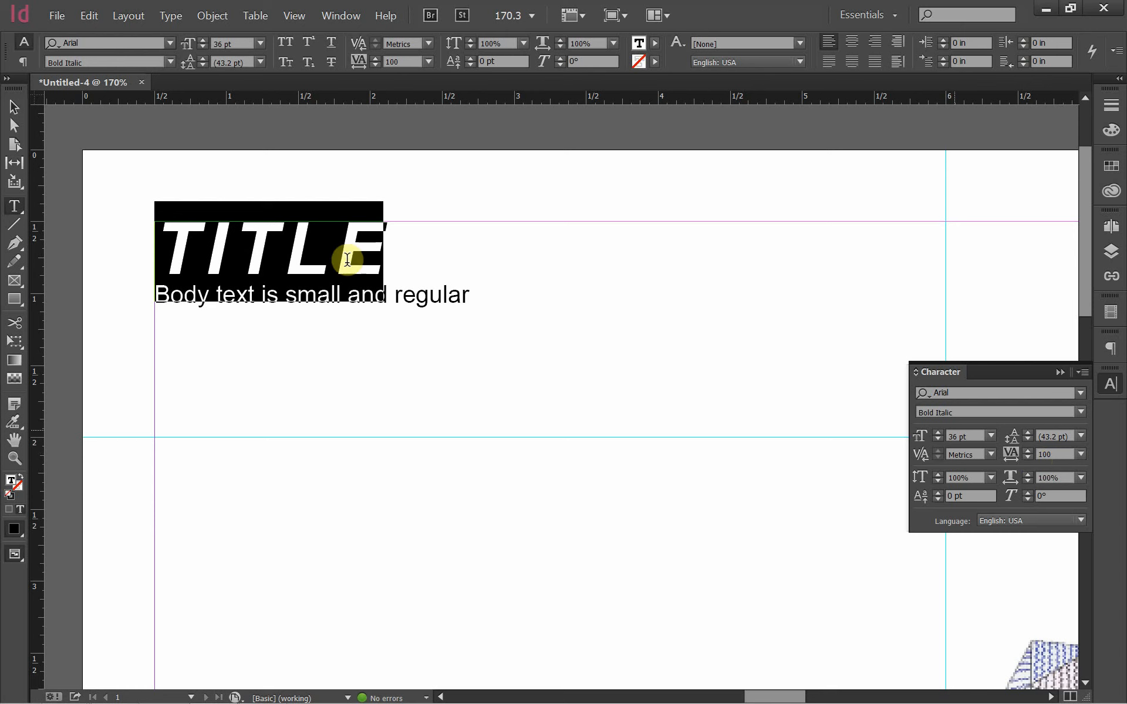
Set the tracking of the selected TITLE text to 300, raise it to 400, and deselect the text frame.
click(1052, 455)
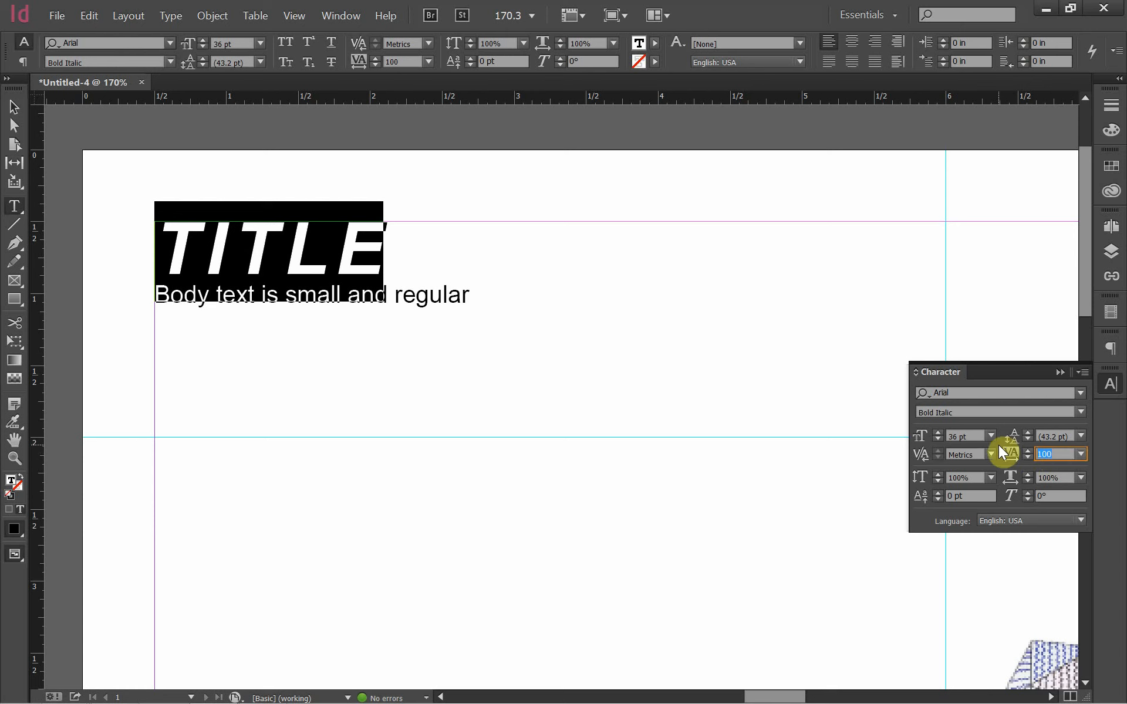
text(3)
key(Return)
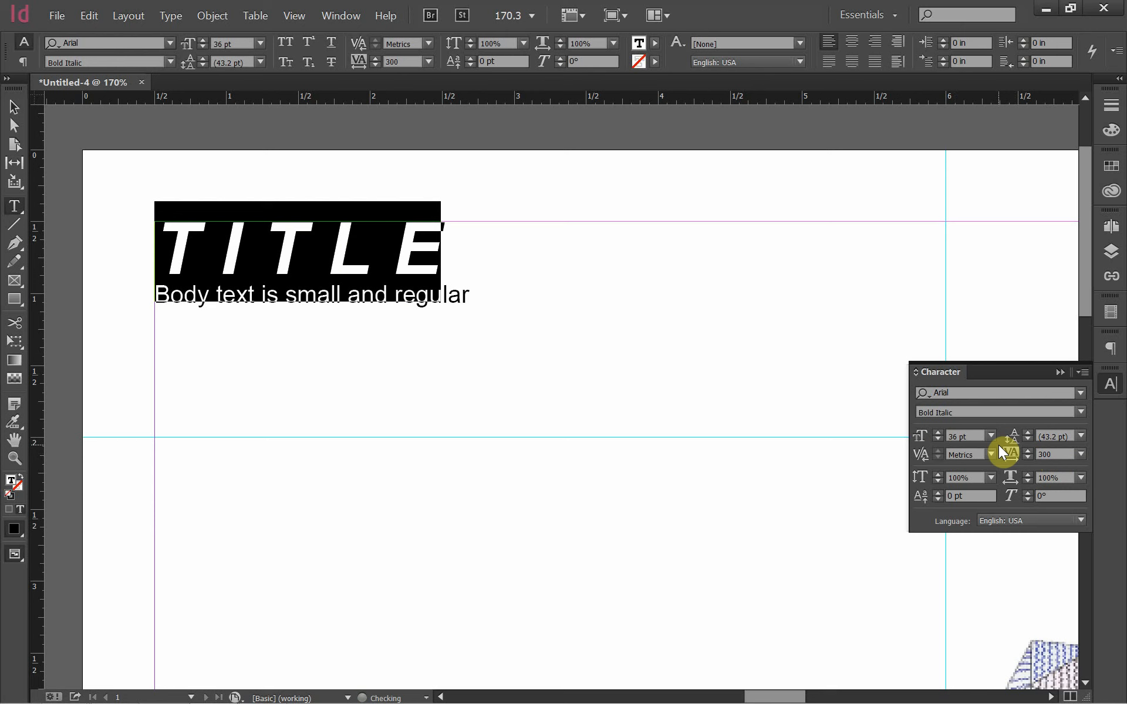
click(1028, 455)
key(Return)
click(1026, 454)
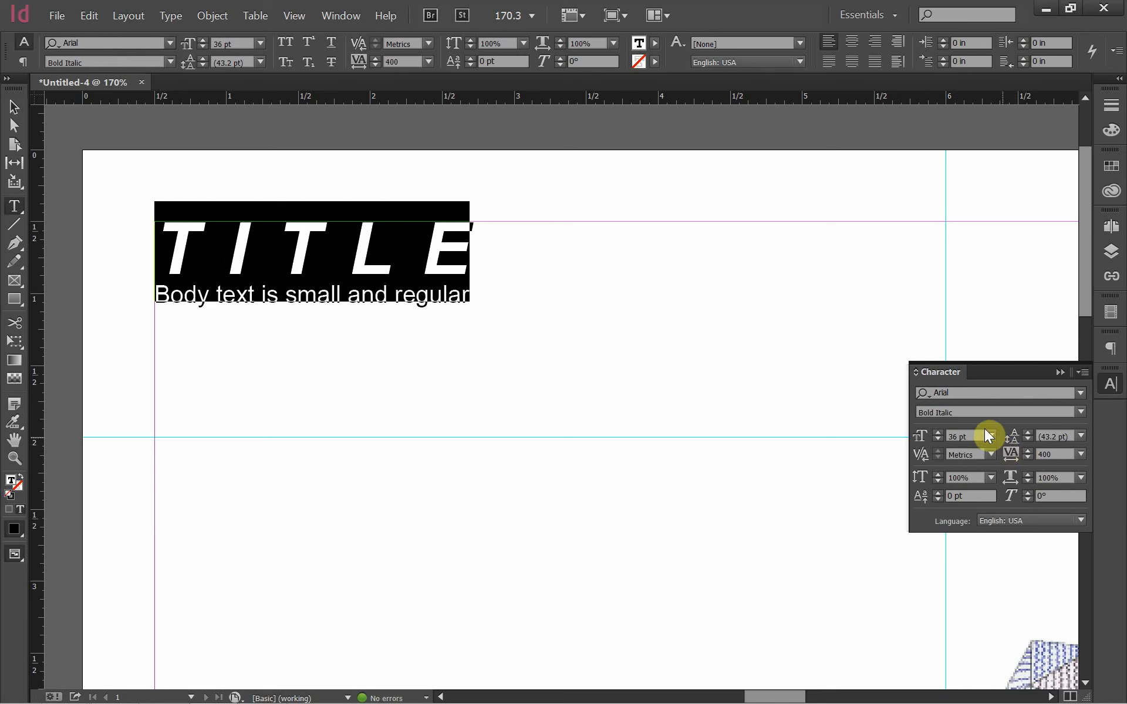
click(14, 108)
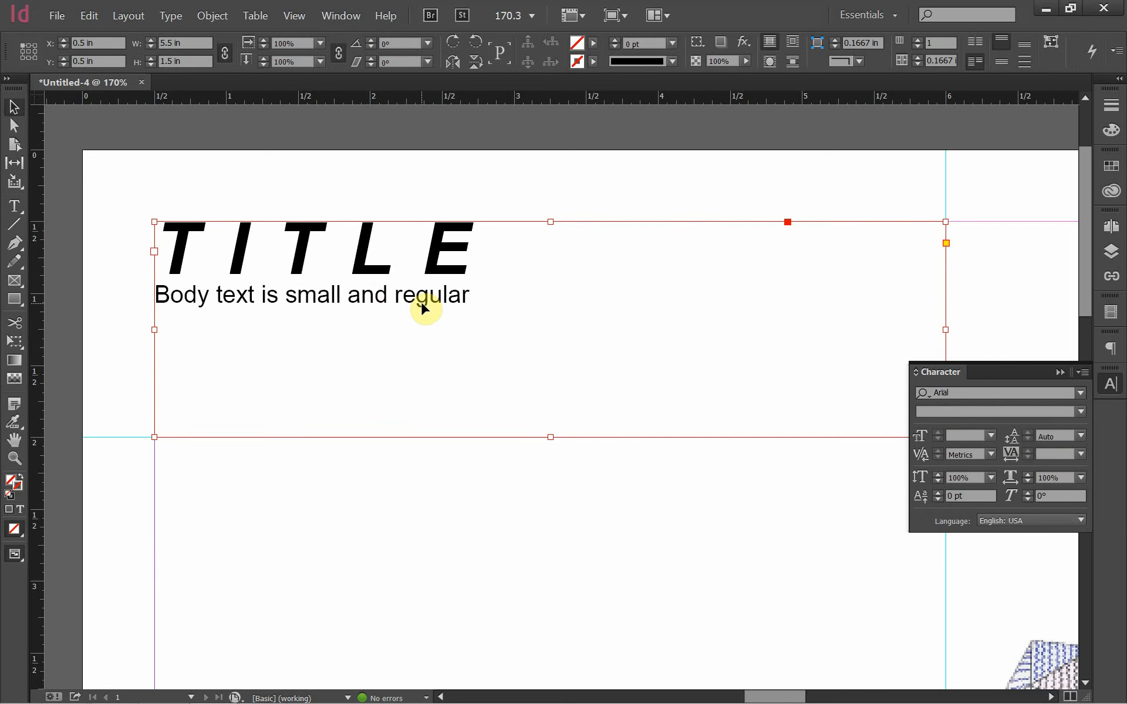
key(ctrl+0)
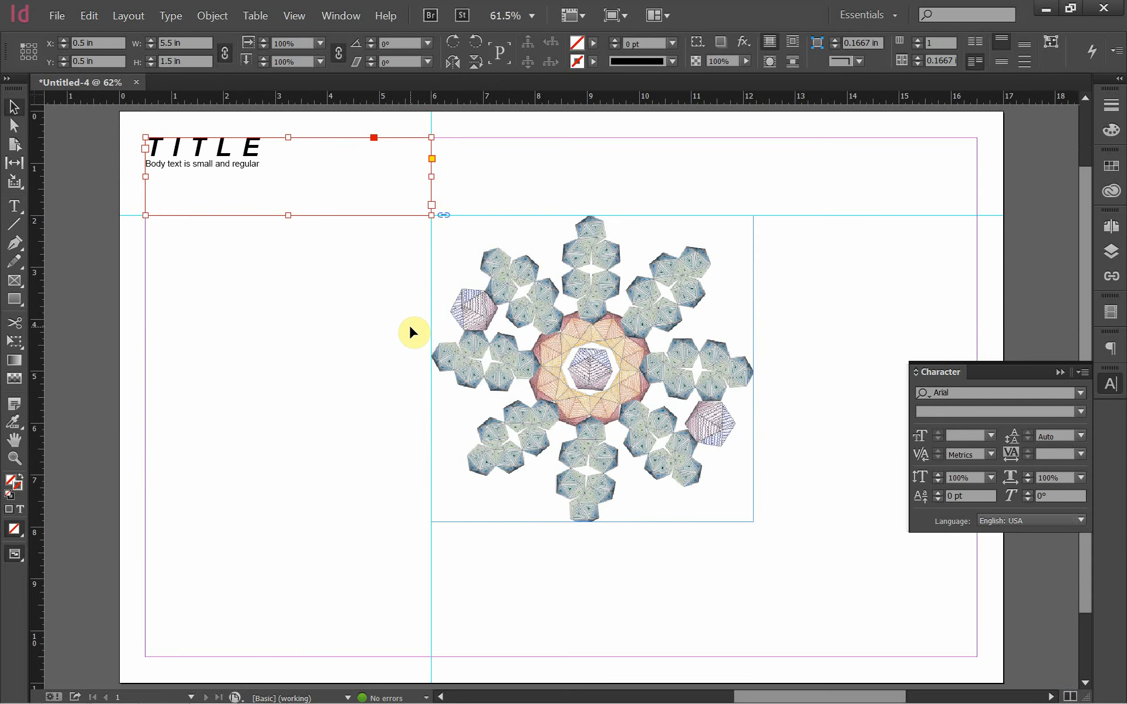
click(365, 319)
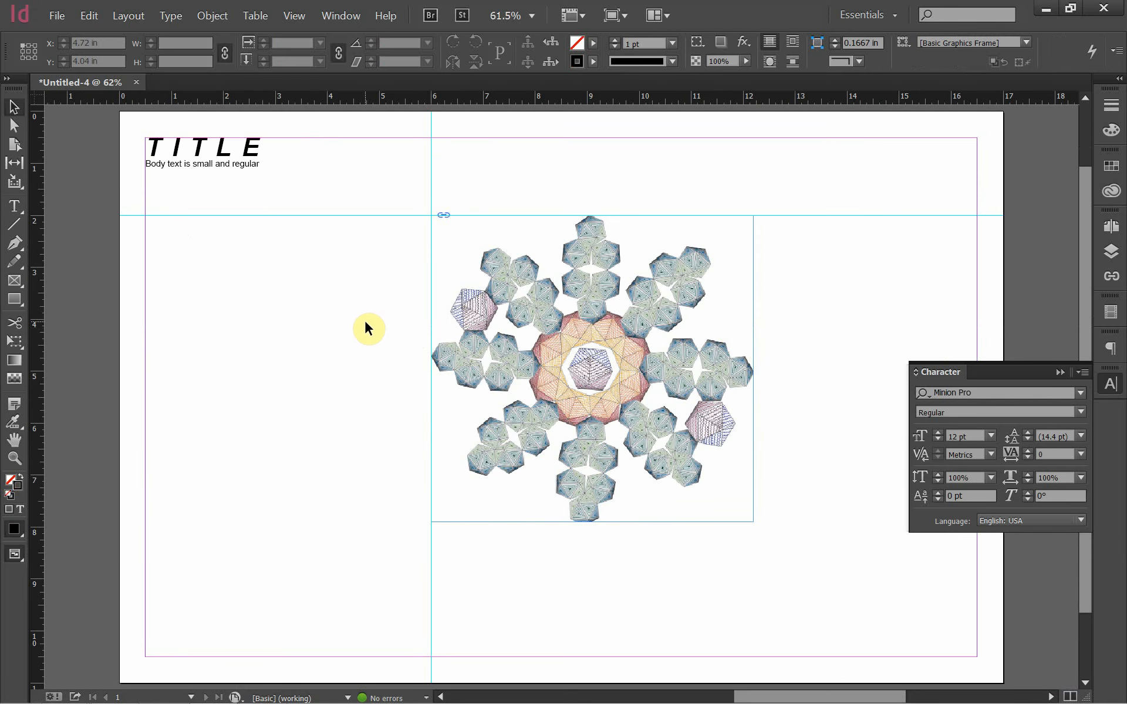
Review the Title, Body, Text Type and Tracking topics in the OpenOffice Writer outline, and return to InDesign.
key(alt+Tab)
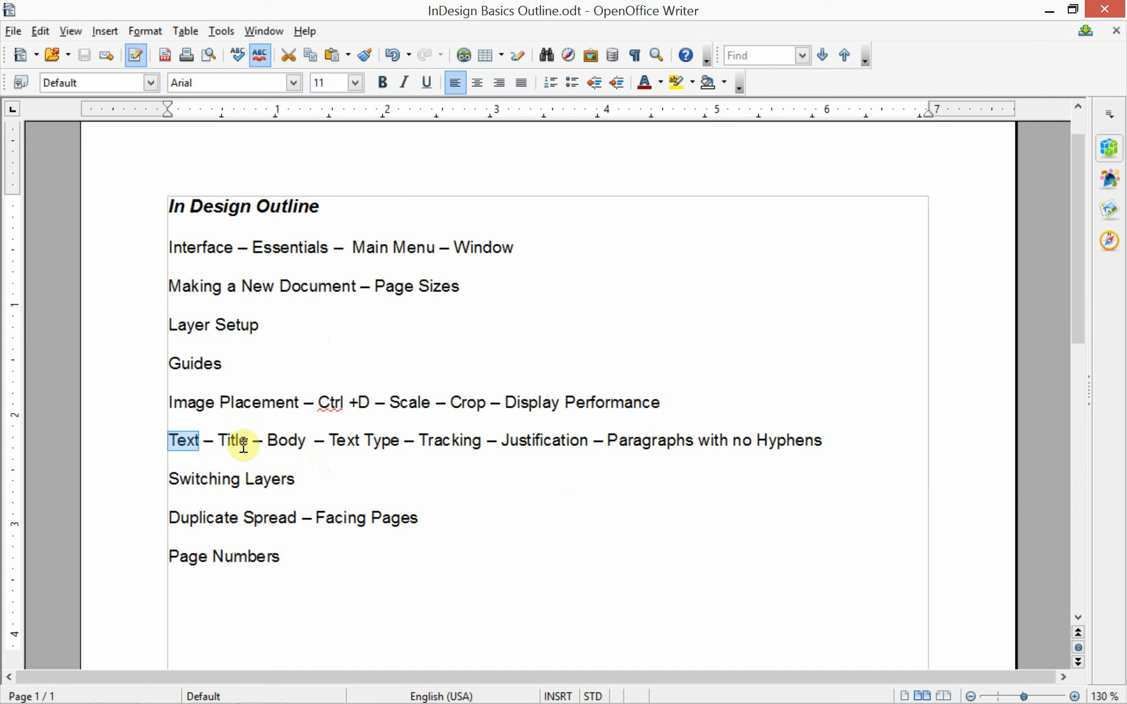
drag(247, 441, 215, 434)
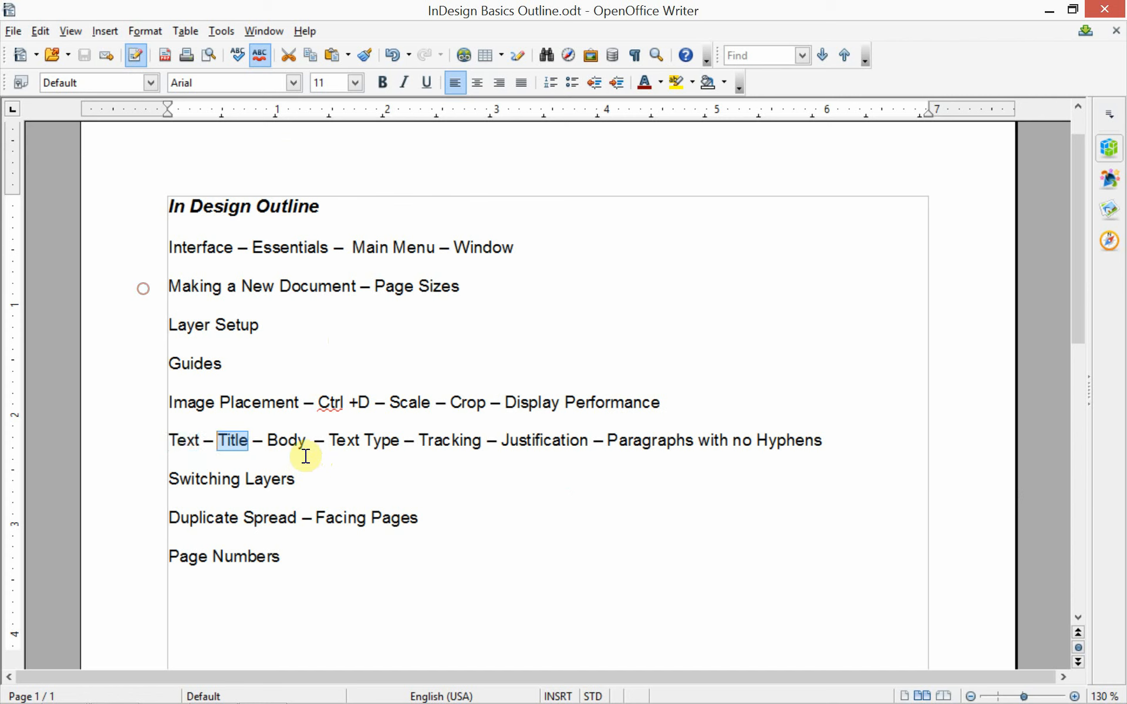
click(304, 441)
drag(304, 440, 268, 440)
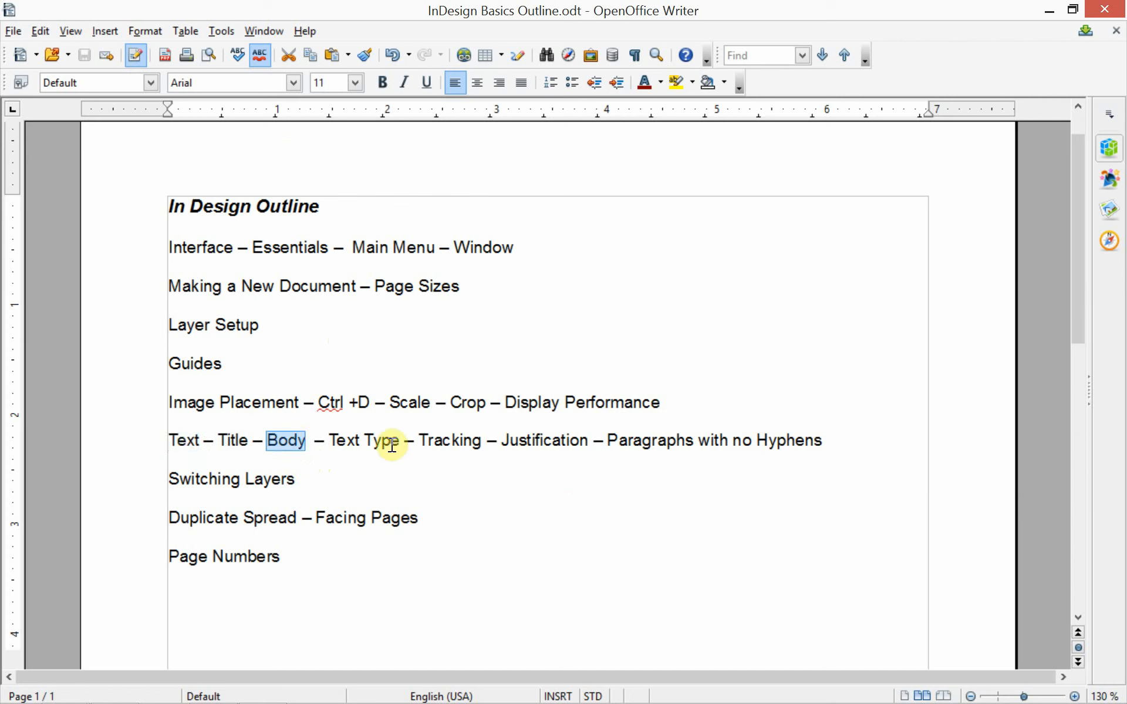
drag(399, 440, 335, 440)
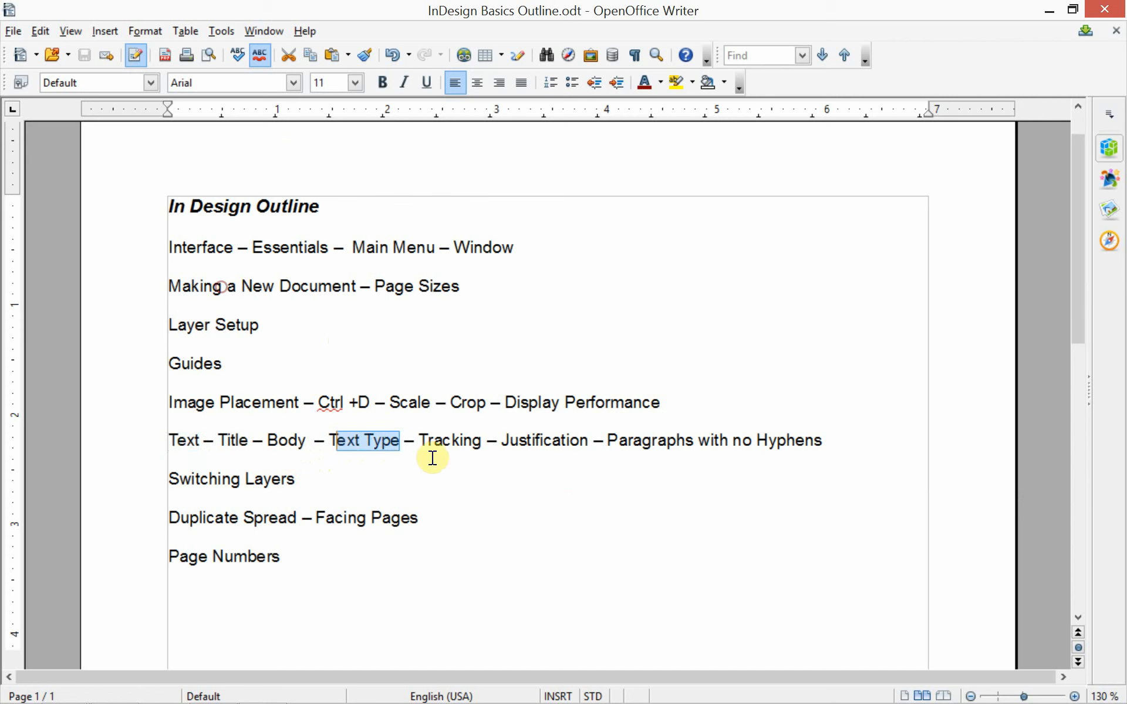
drag(481, 440, 418, 439)
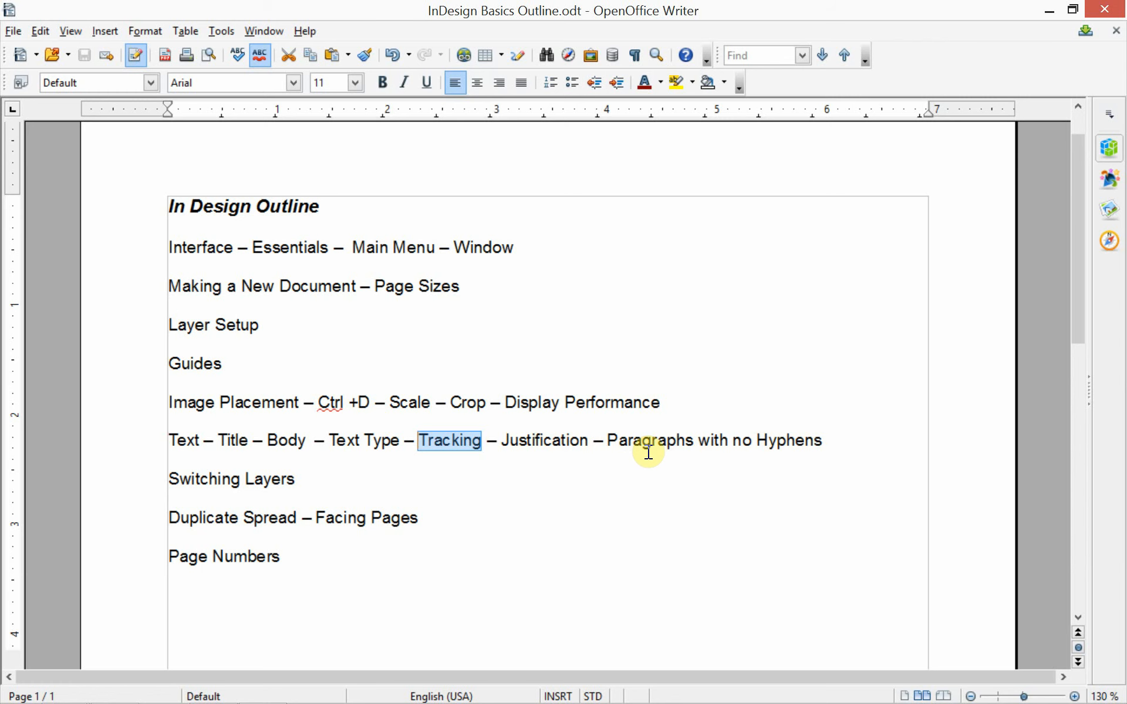
key(alt+Tab)
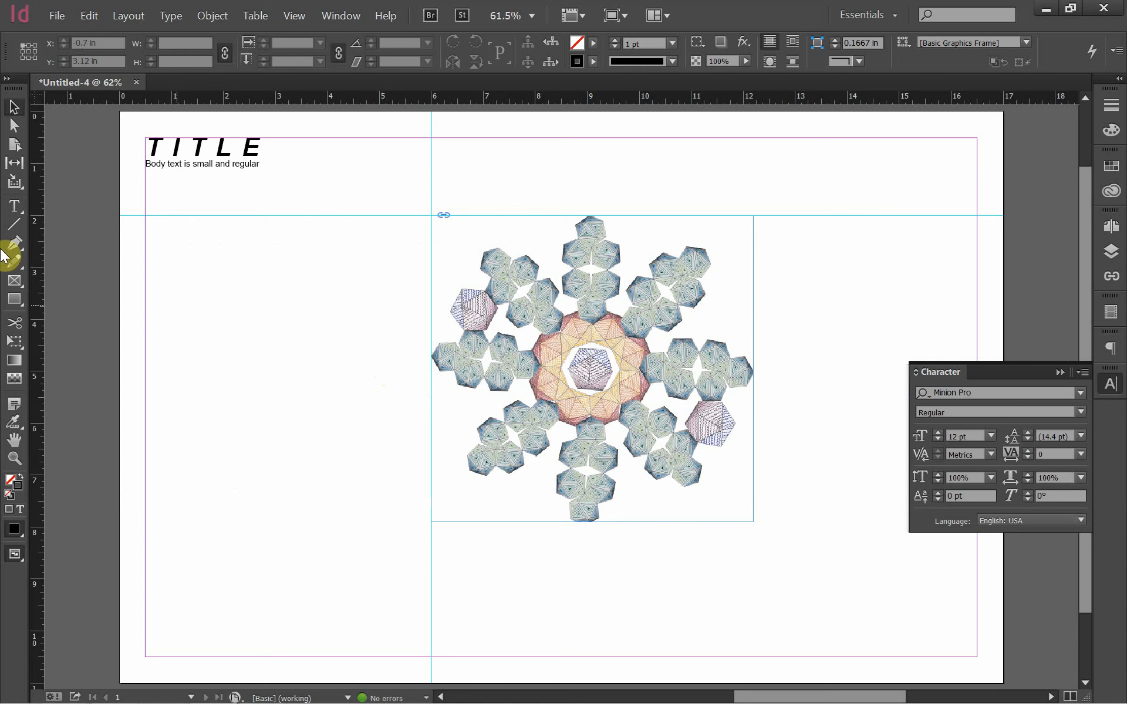
Draw an empty text frame about 3.6 in wide and 0.54 in high below the title, starting at the left margin.
click(15, 205)
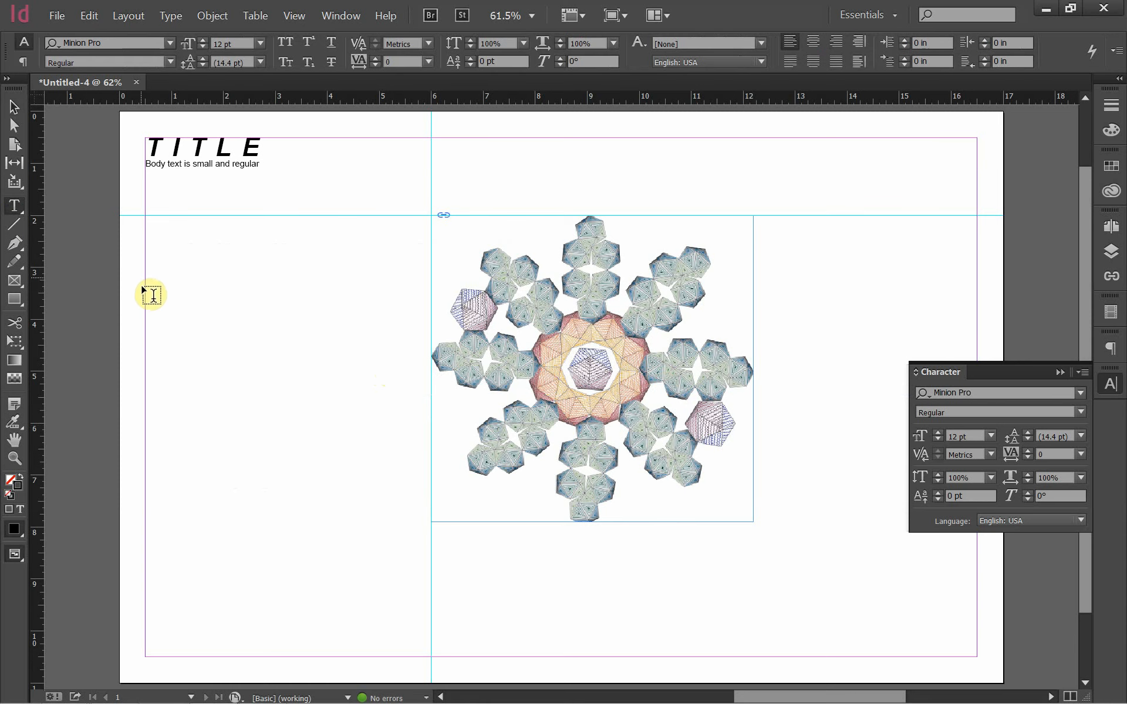
drag(146, 309, 431, 232)
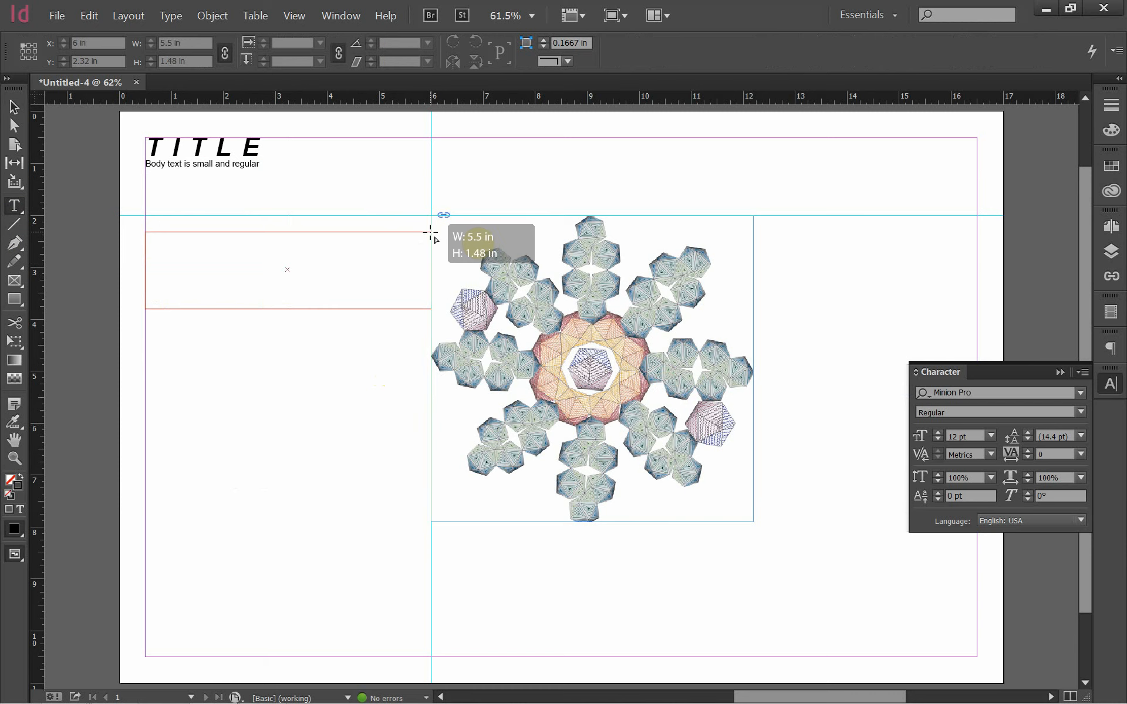
drag(431, 232, 334, 280)
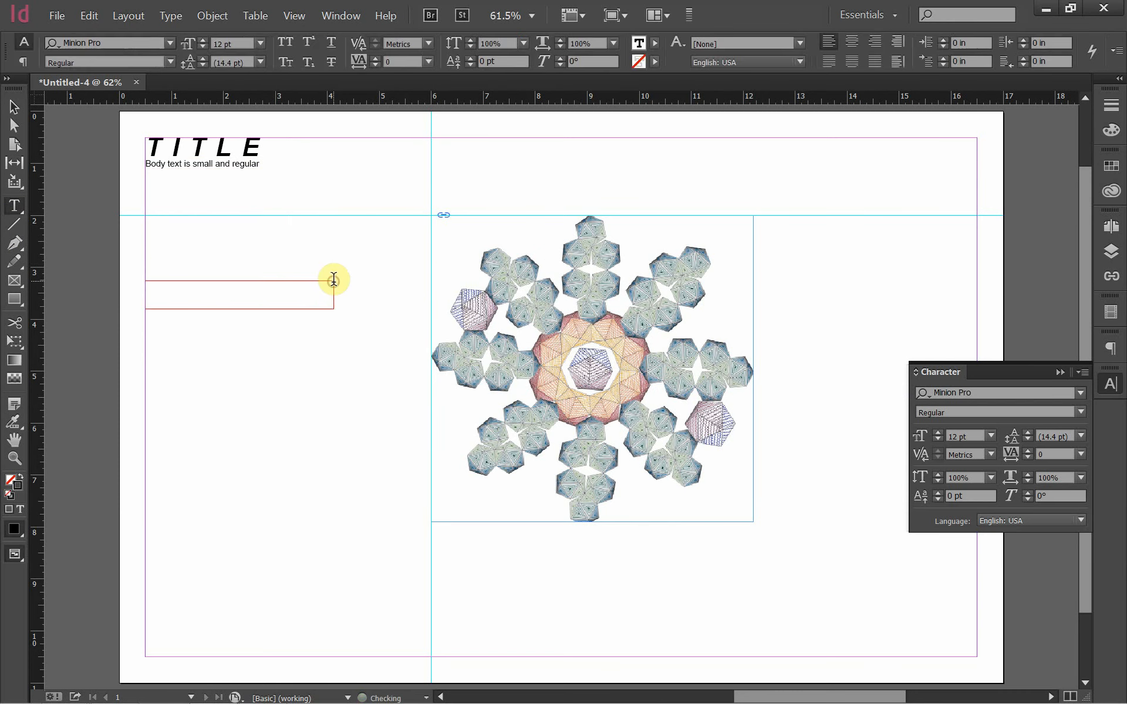
click(14, 106)
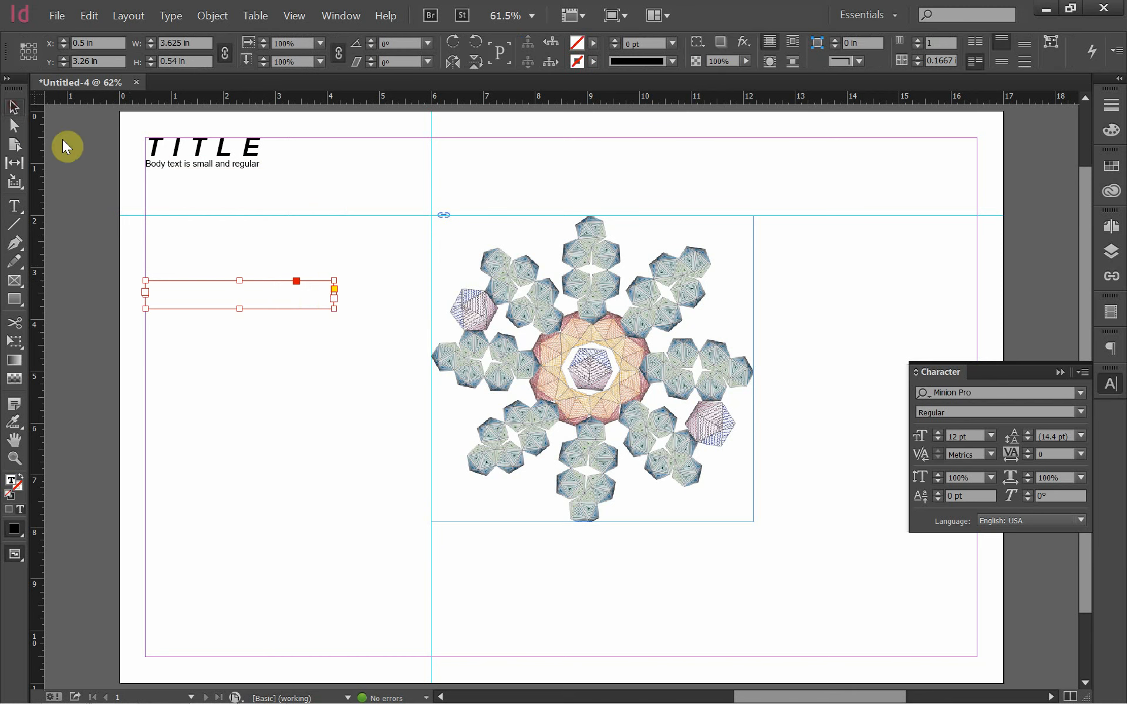
Fit the title's text frame to its content and narrow it to about 2.2 in wide by 0.64 in high.
click(270, 202)
right_click(311, 185)
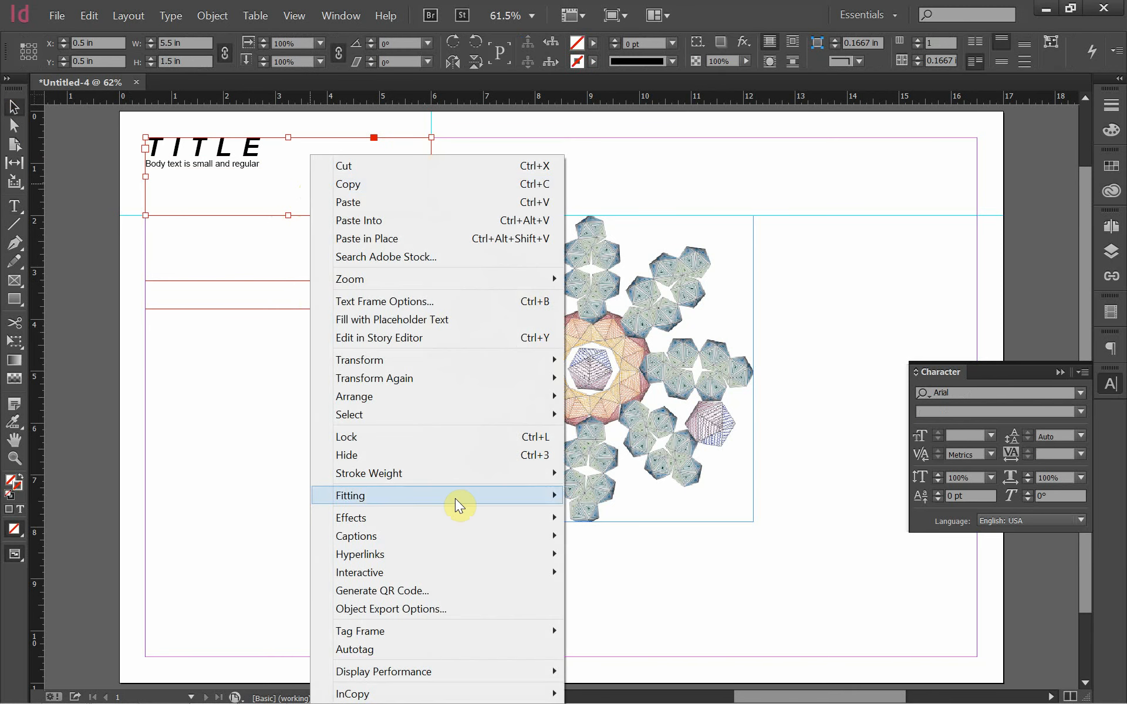
mouse_move(515, 497)
click(616, 500)
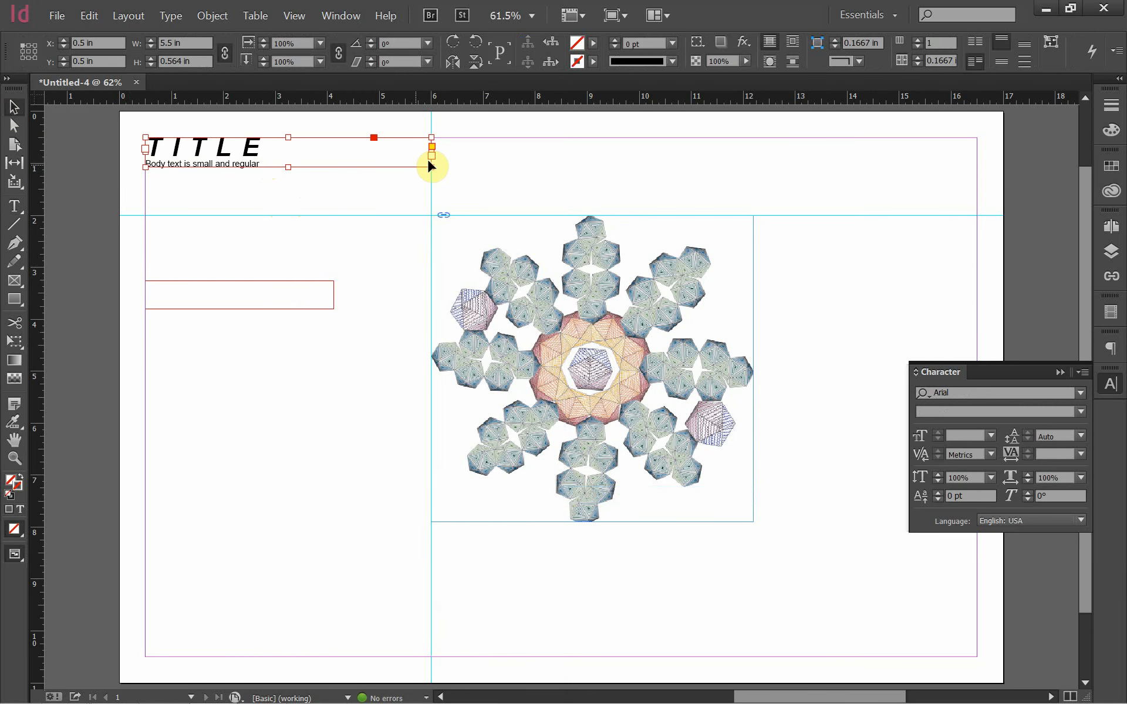
drag(432, 168, 263, 171)
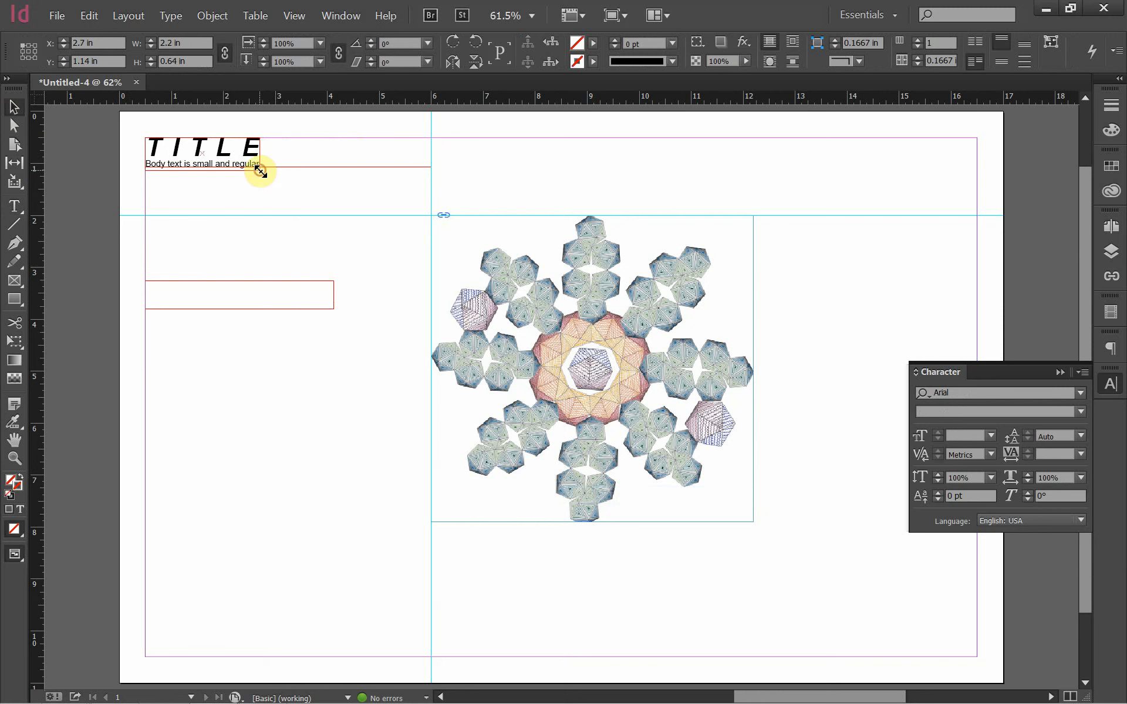
click(273, 210)
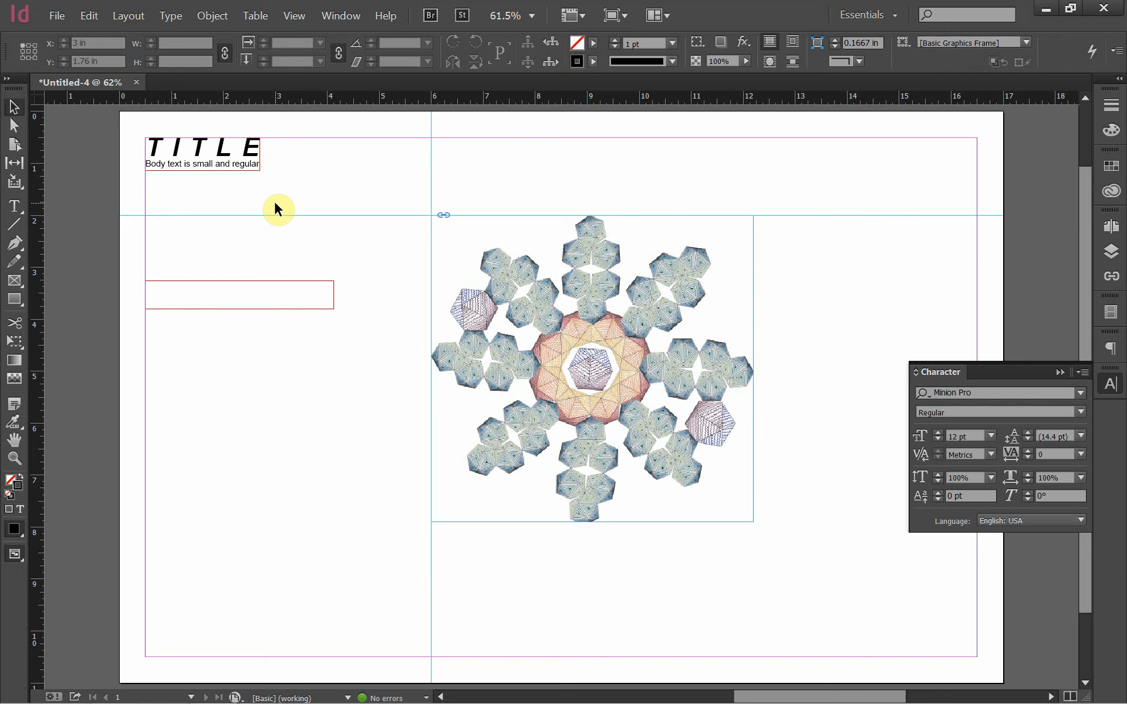
Resize the empty text frame to about 2.2 in wide by 1.34 in high, matching the title frame's width.
click(269, 288)
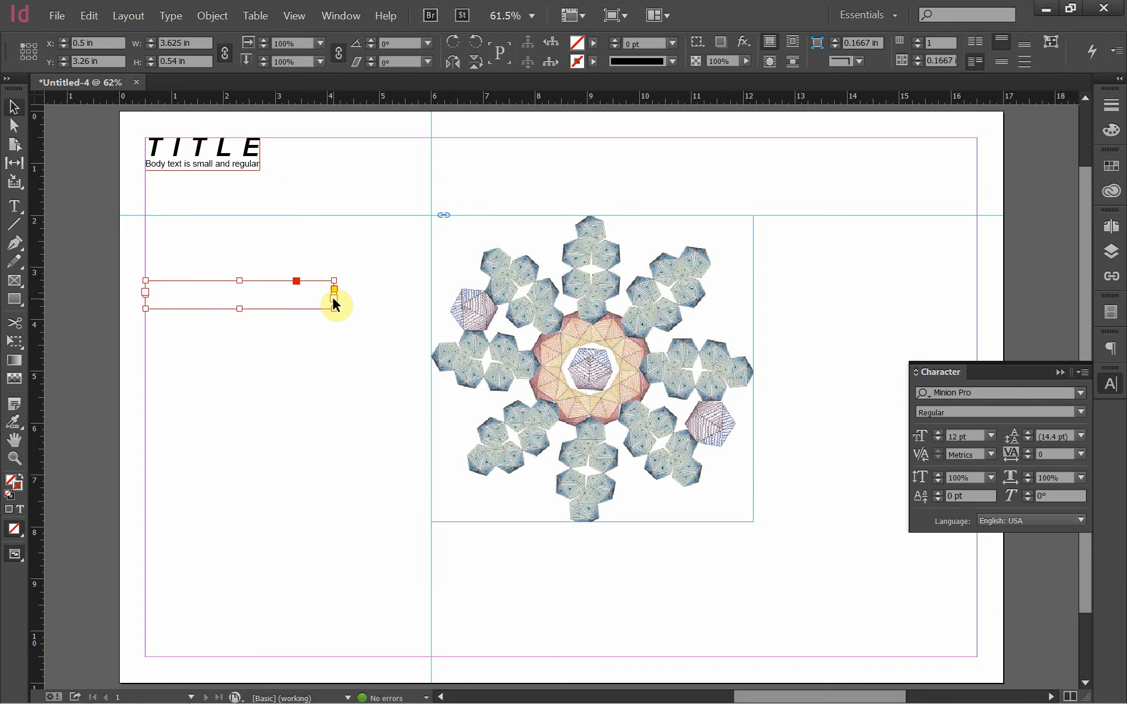
click(333, 303)
drag(145, 280, 259, 221)
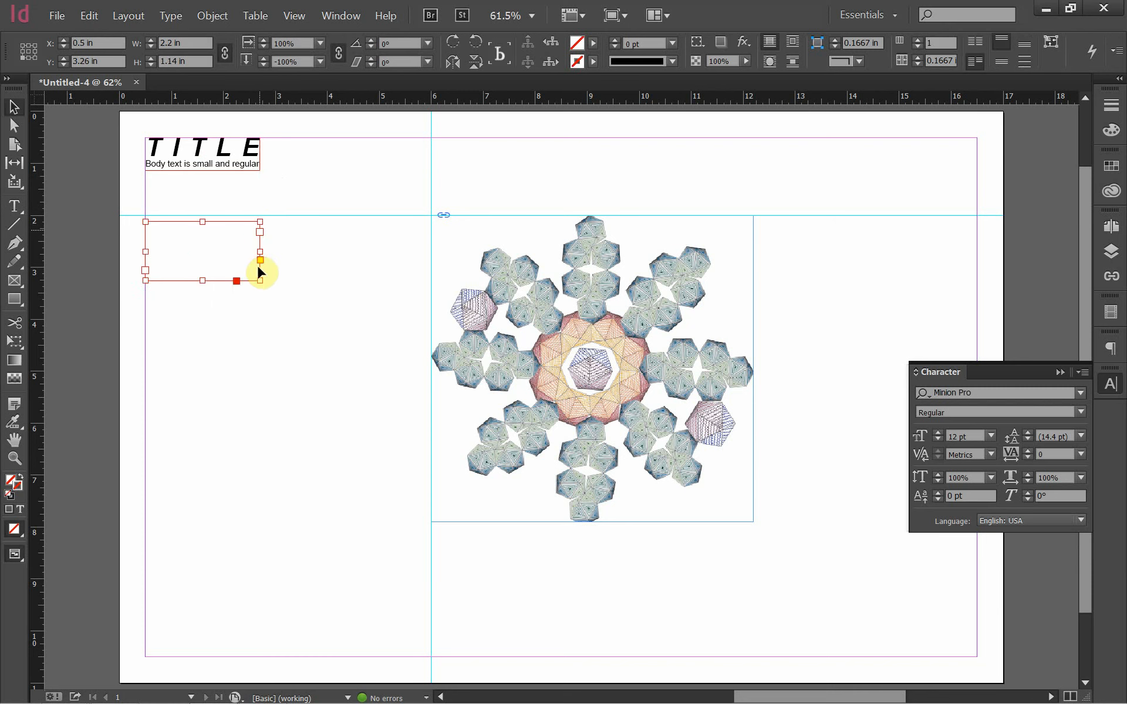
mouse_move(260, 280)
mouse_down()
mouse_move(279, 309)
mouse_move(261, 291)
mouse_up()
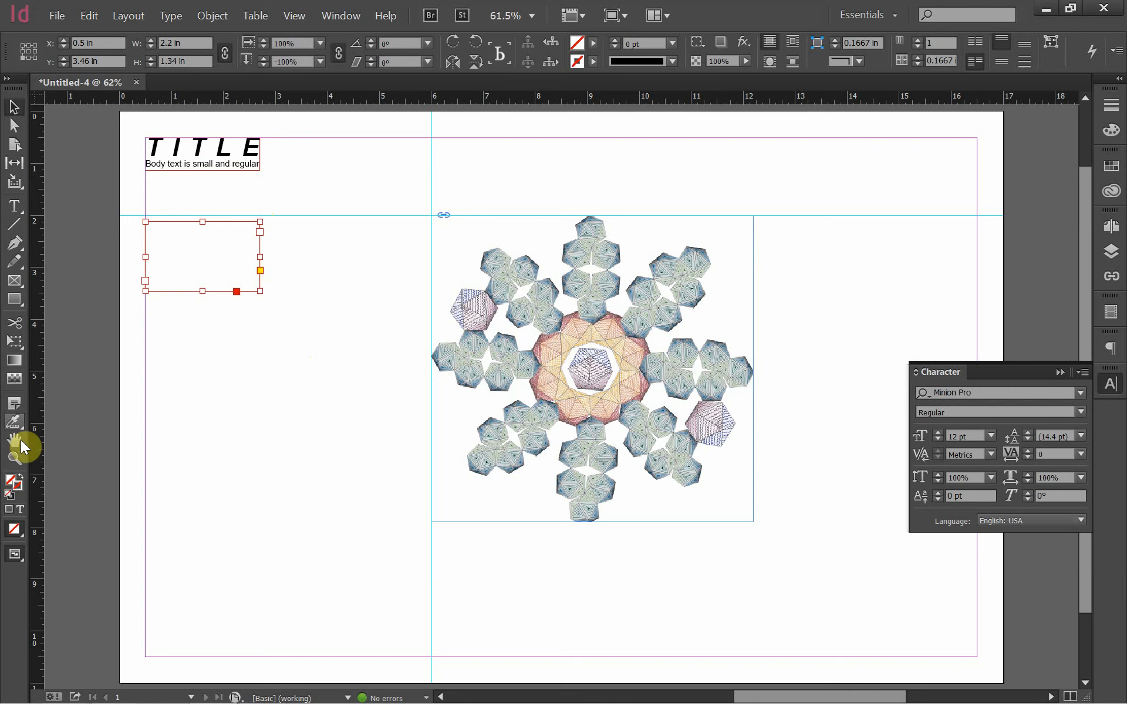
double_click(165, 245)
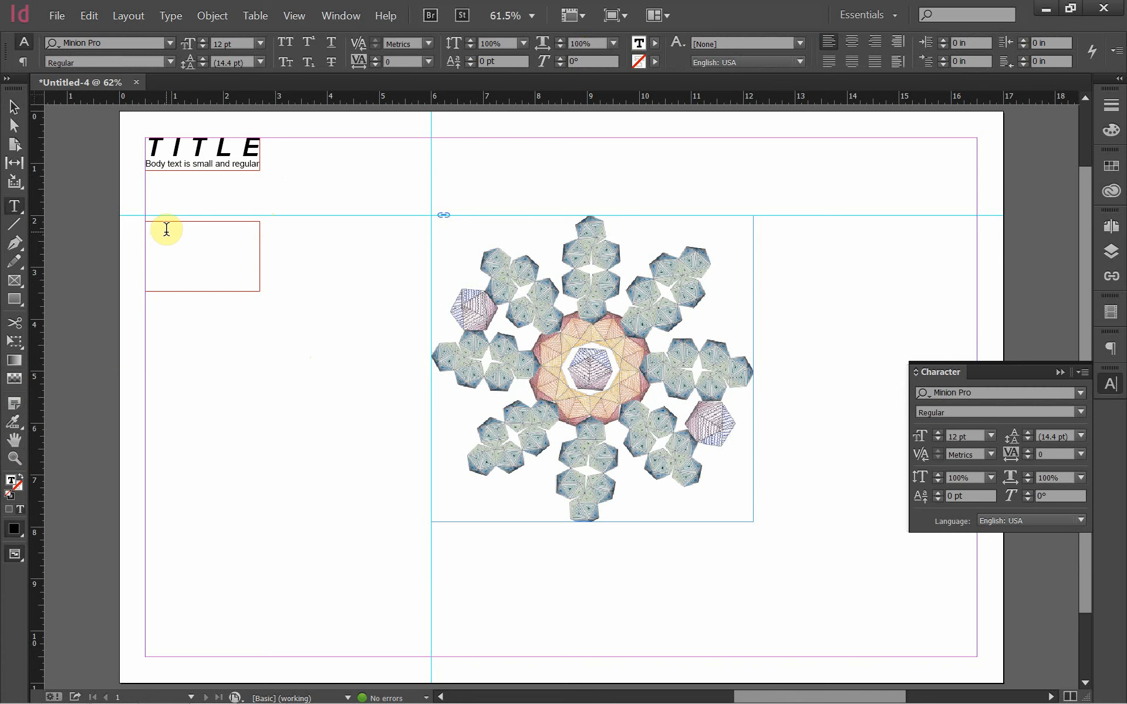
click(12, 107)
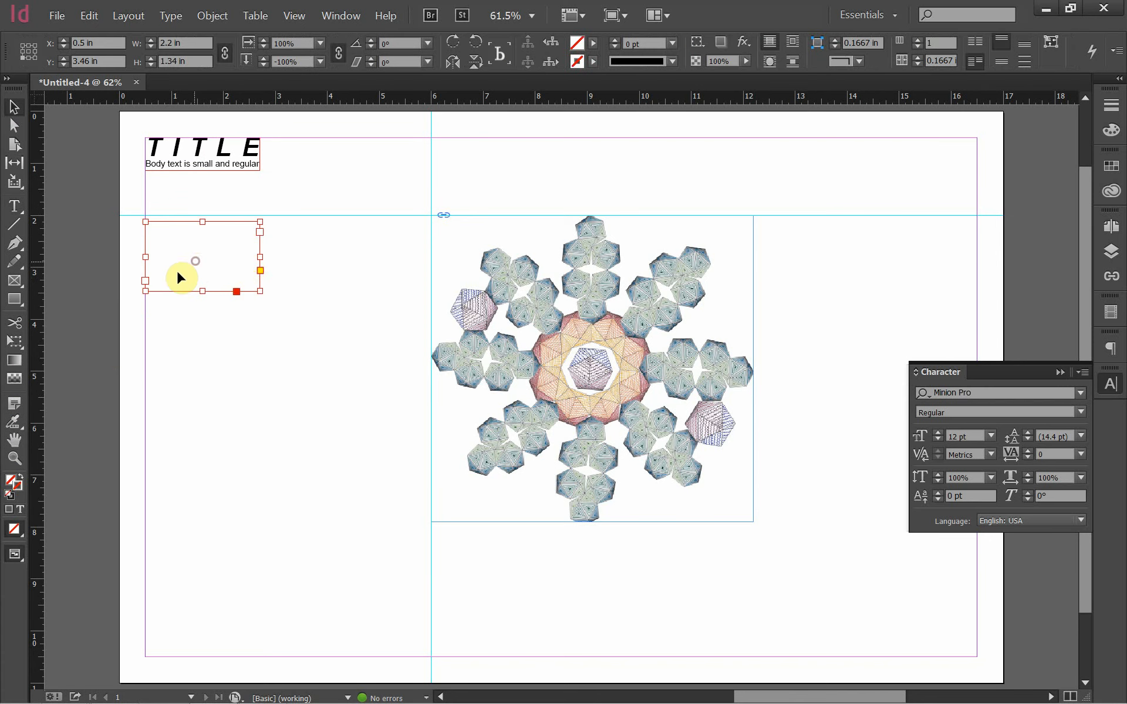
click(147, 356)
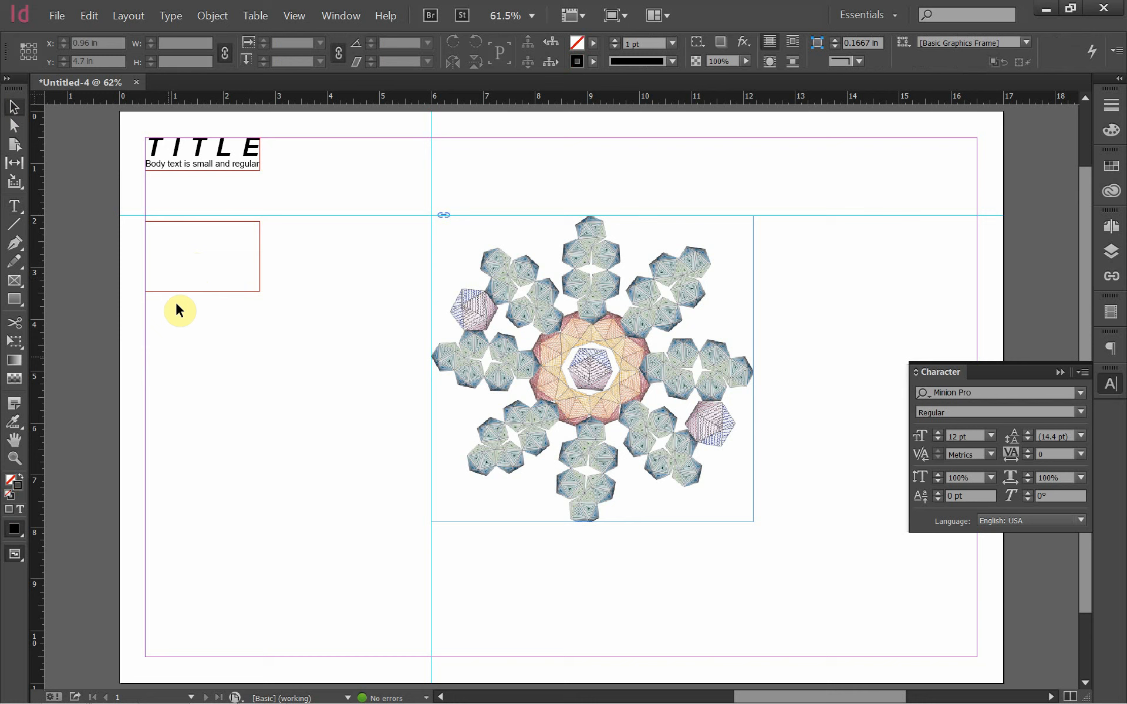
double_click(171, 270)
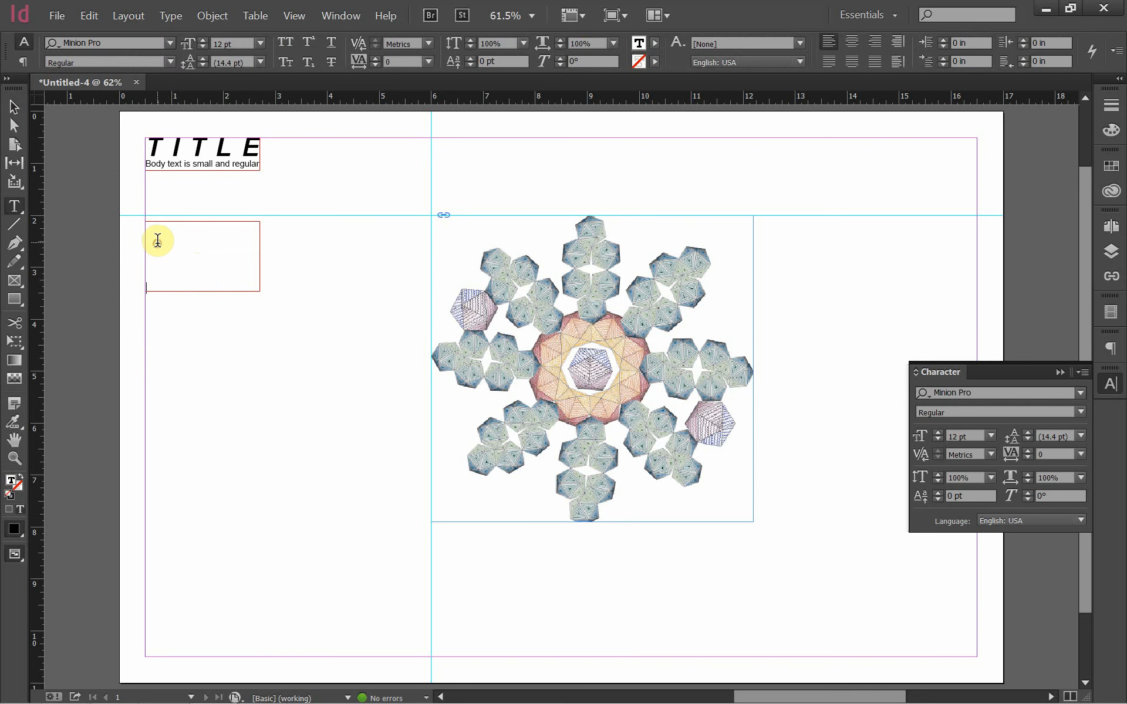
click(13, 109)
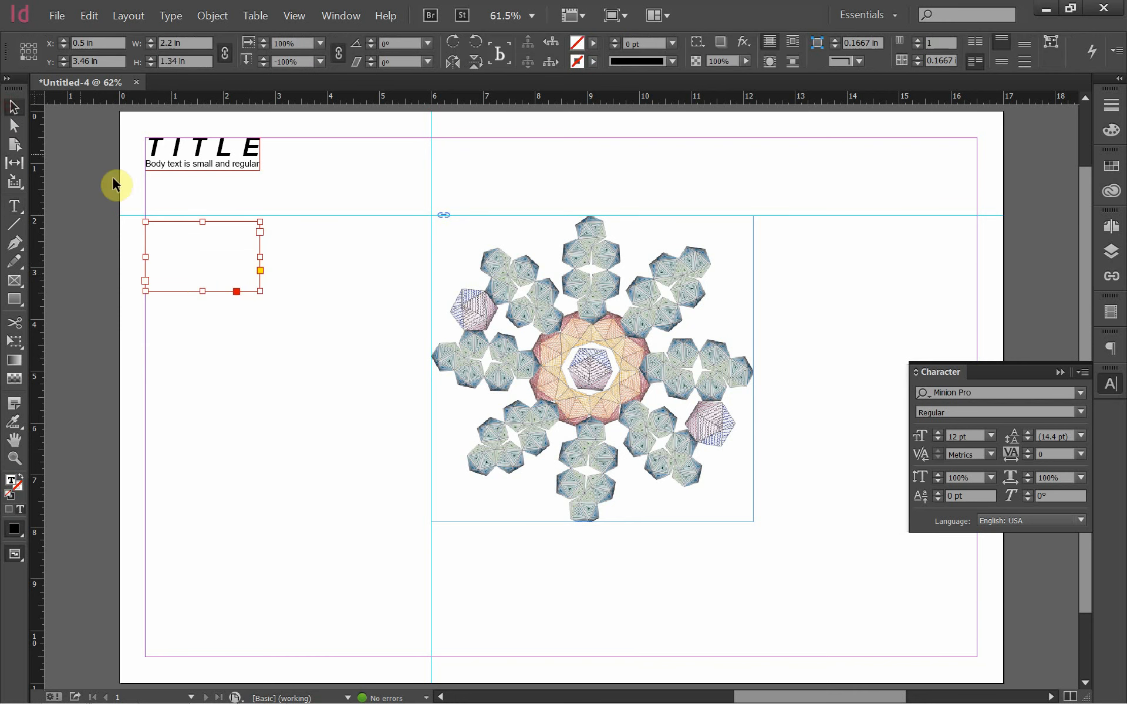
Flip the empty text frame back upright by resizing it, and move its upper edge to the horizontal guide at 2 in.
drag(260, 222, 257, 371)
drag(225, 330, 221, 252)
Enter the word "paragraph" in the empty text frame below the title.
double_click(195, 274)
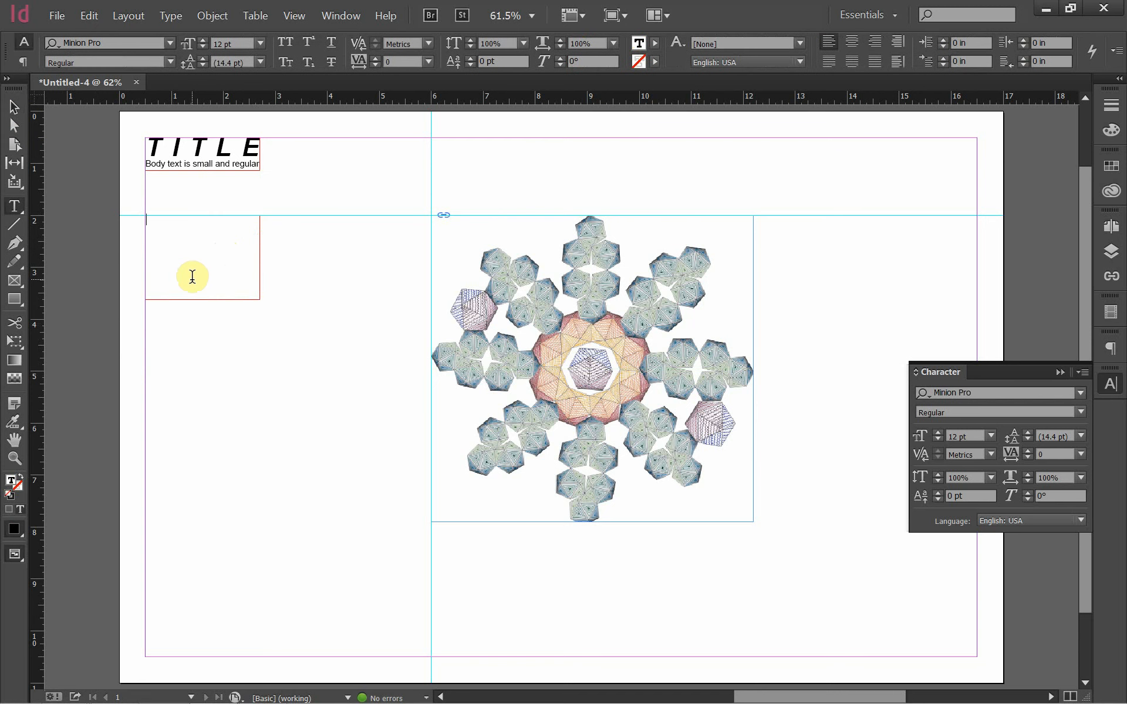
text(paragrph)
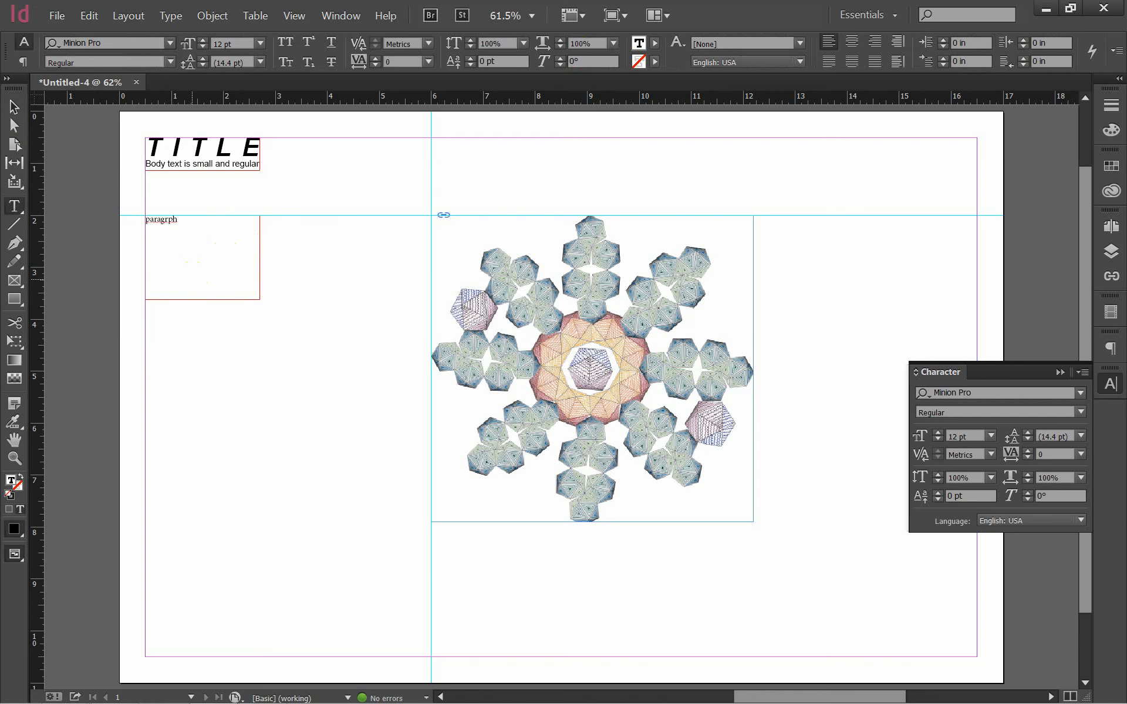
key(BackSpace)
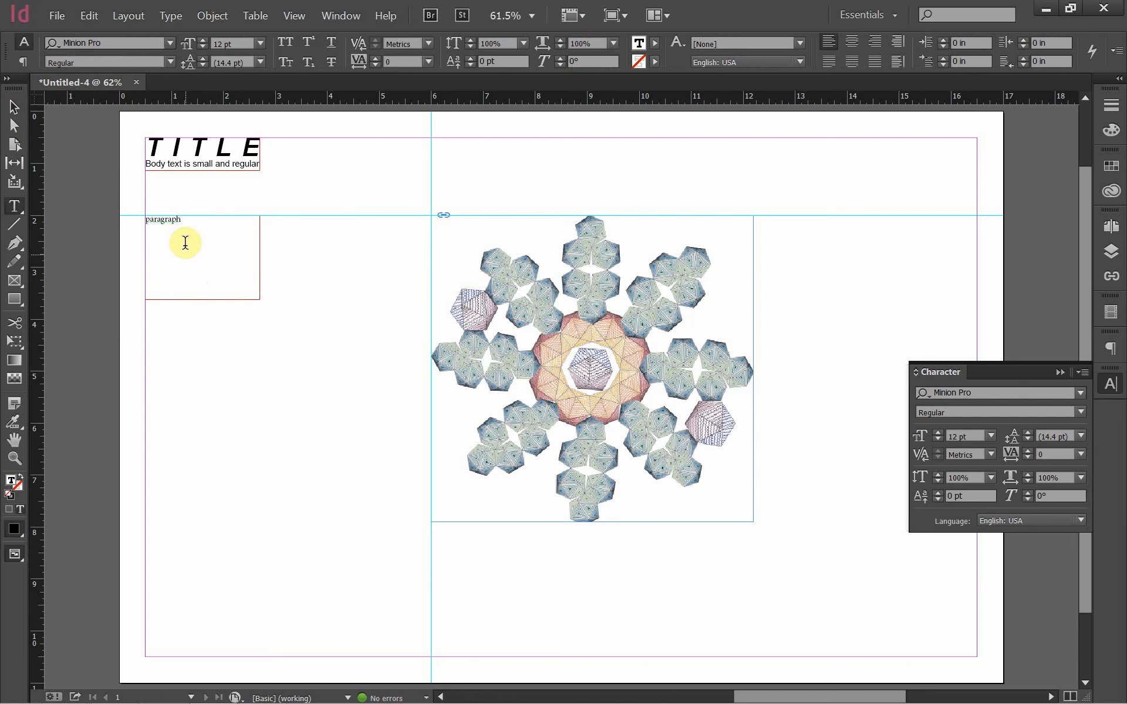
Select the word "paragraph" and change its font to Arial.
drag(201, 222, 145, 209)
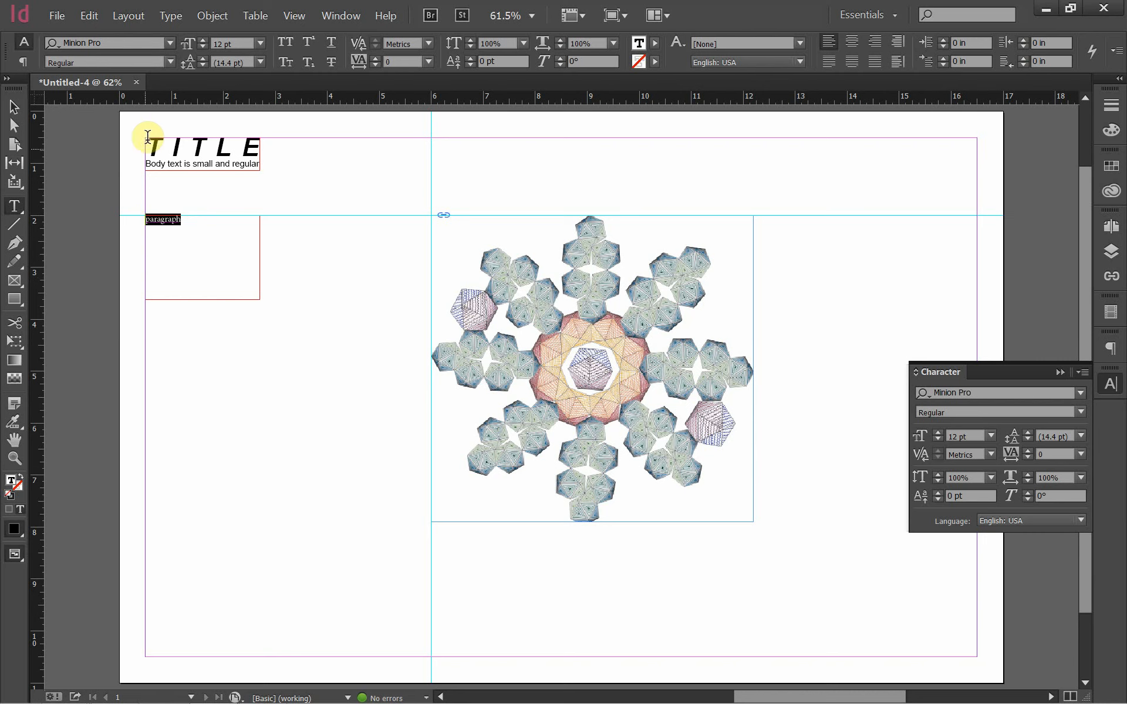
click(170, 43)
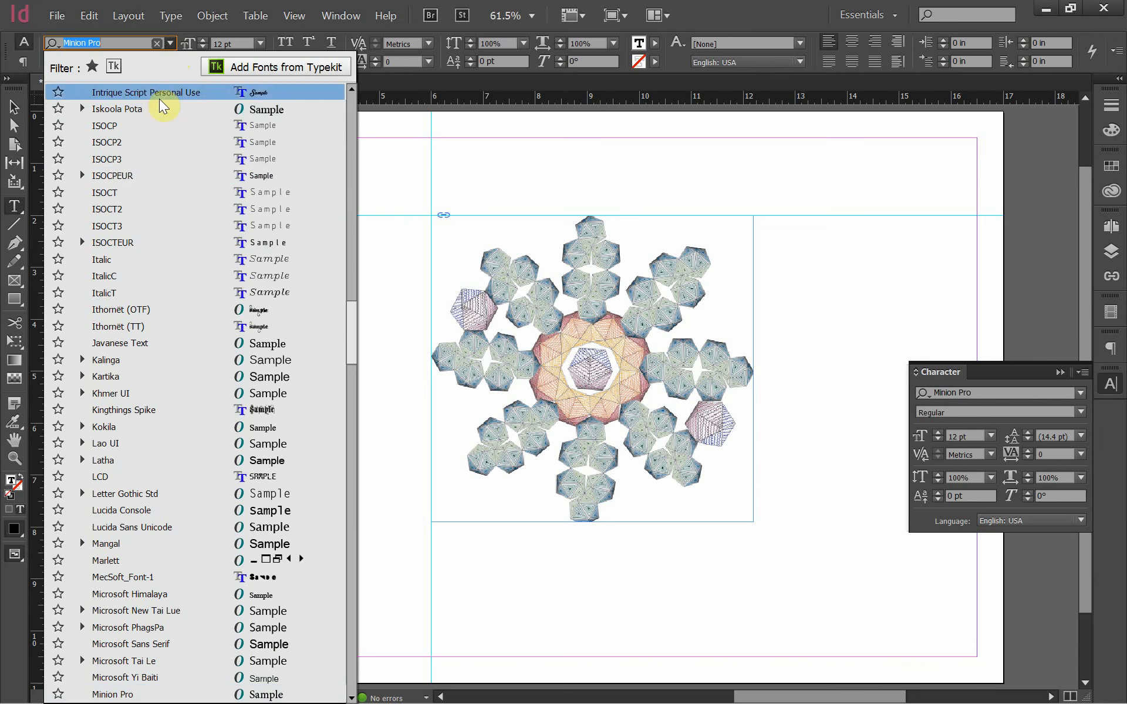
drag(350, 332, 337, 113)
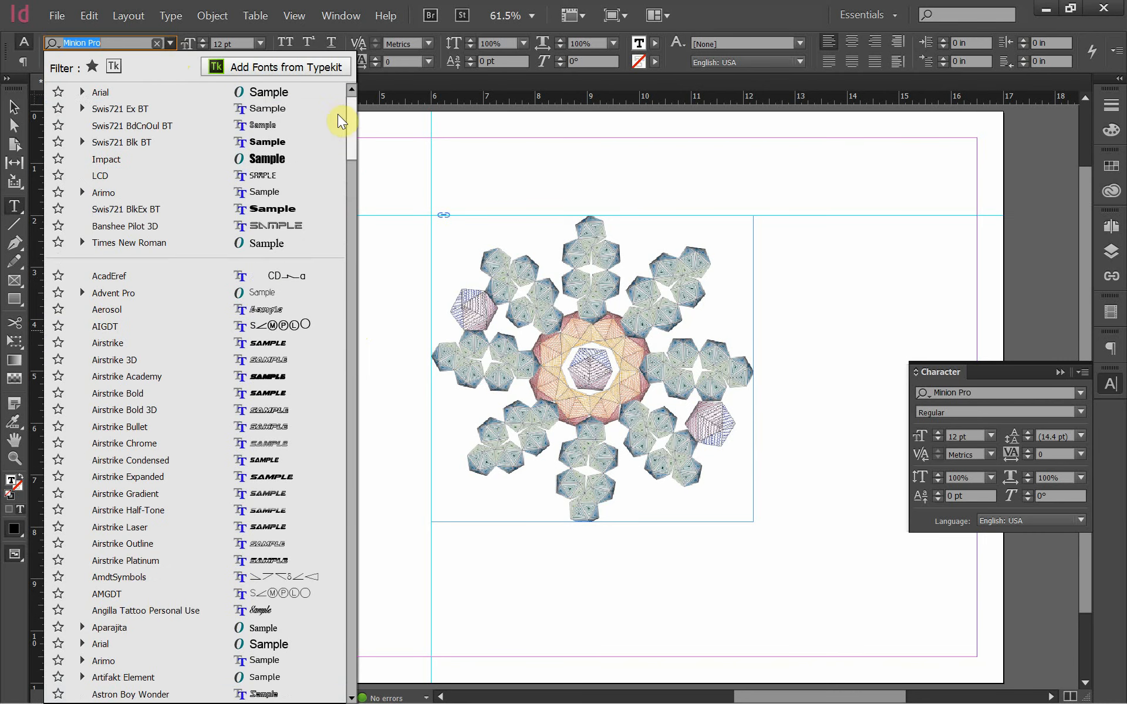
click(202, 92)
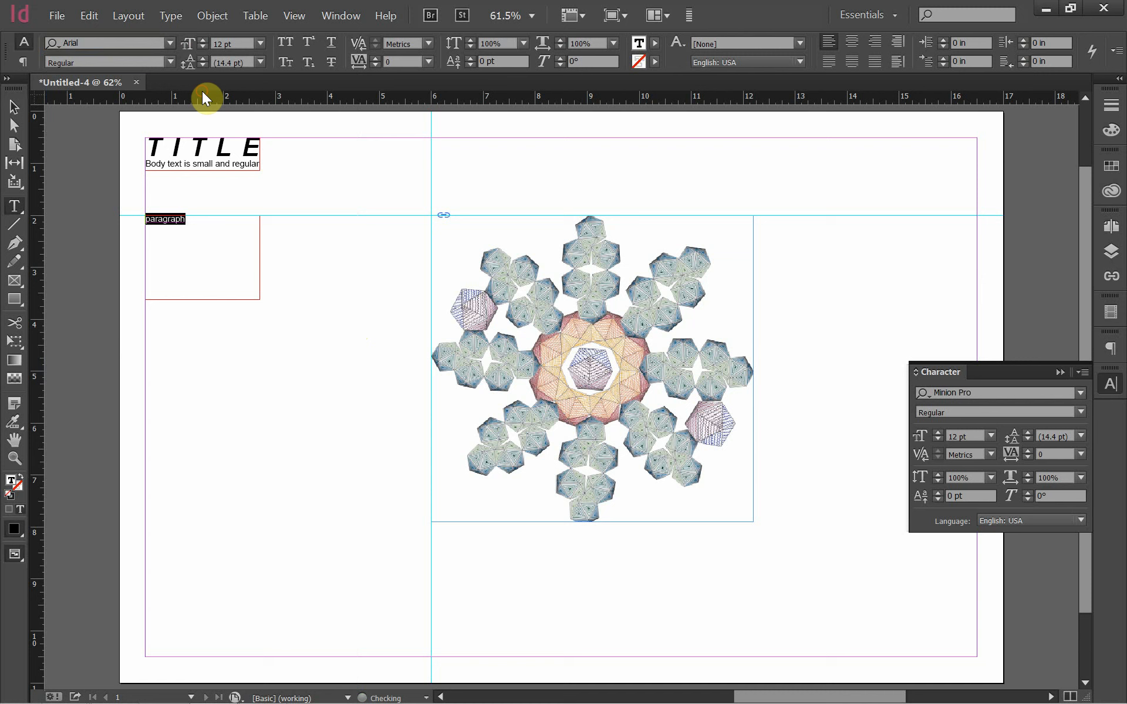
Continue the text after "paragraph" with ", I'm making a paragraph using the text tool this a fantastic tool.".
click(192, 222)
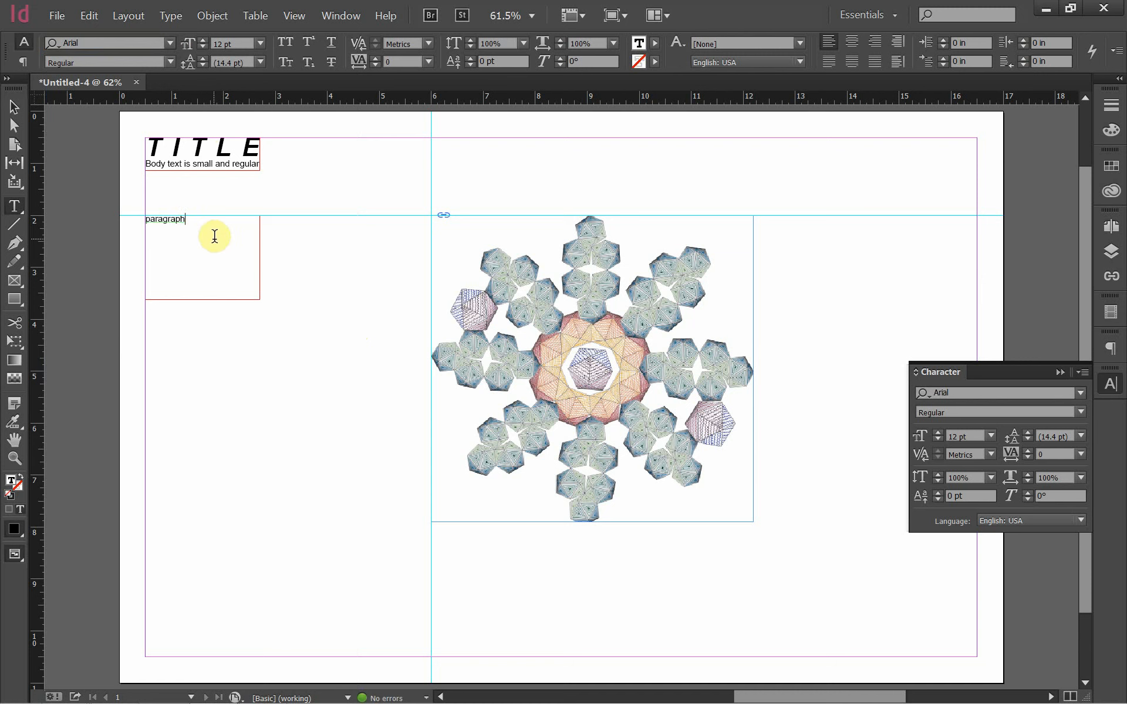
text(, I'm making a p)
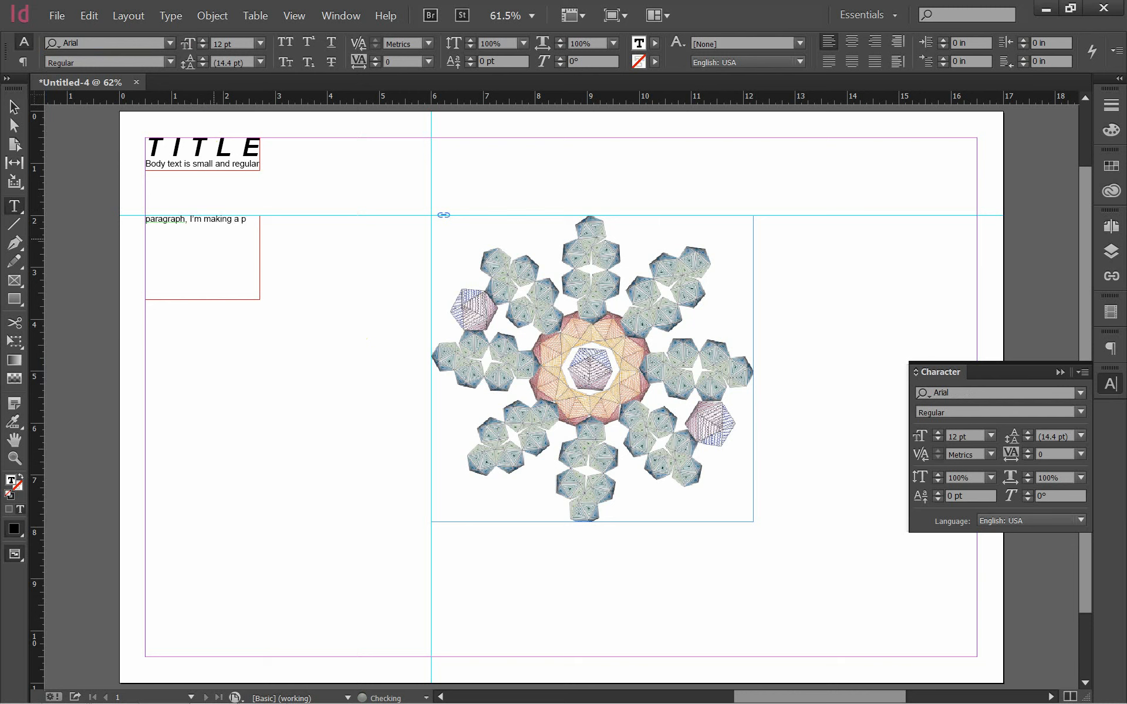
text(agraph using the textool)
key(BackSpace)
key(BackSpace)
key(BackSpace)
text(tool this a fantan)
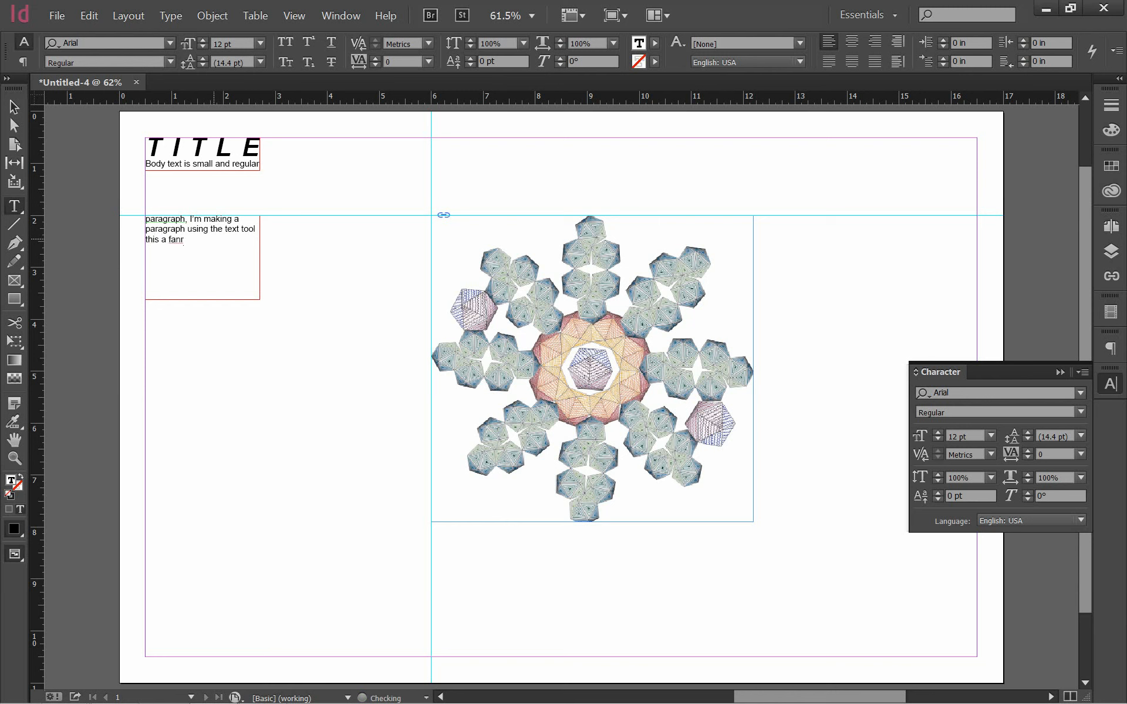
text(stic)
key(BackSpace)
key(BackSpace)
key(BackSpace)
key(BackSpace)
key(BackSpace)
text(stic)
Add the sentence "What I'm trying to do is get InDesign to give me a hyphen." to the paragraph.
text(What i'm)
key(BackSpace)
key(BackSpace)
key(BackSpace)
text(I'm try)
text(ing)
text( to do is)
text( get In)
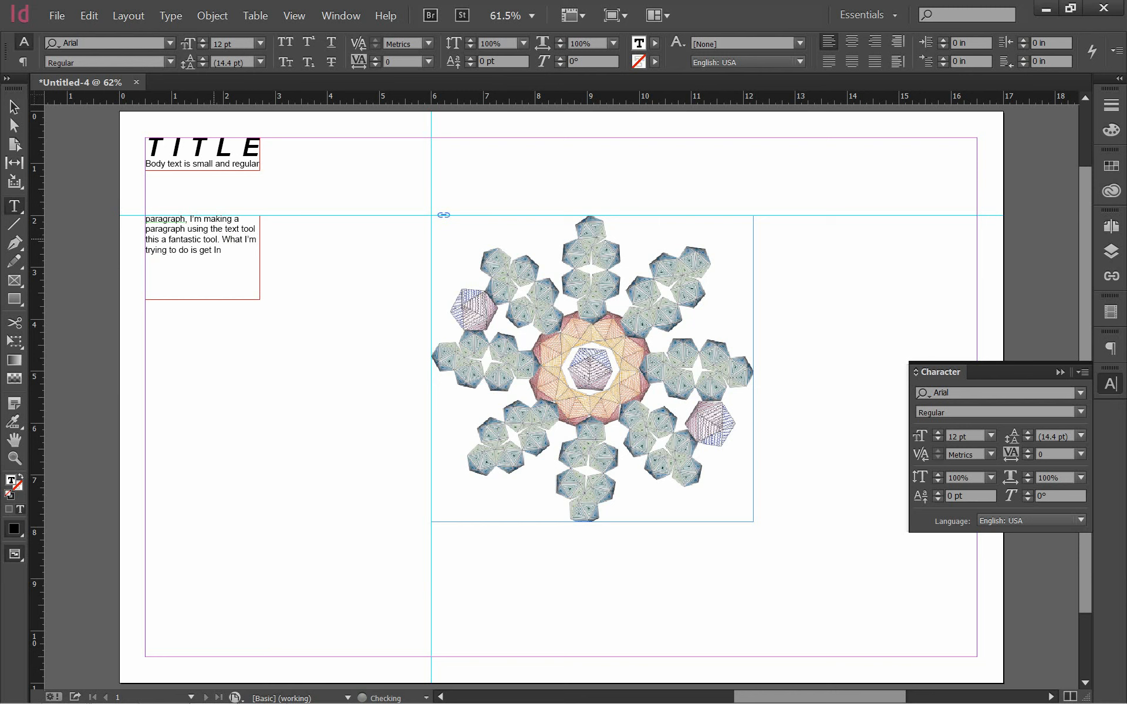
text(Design to give me a hyphen)
text(.)
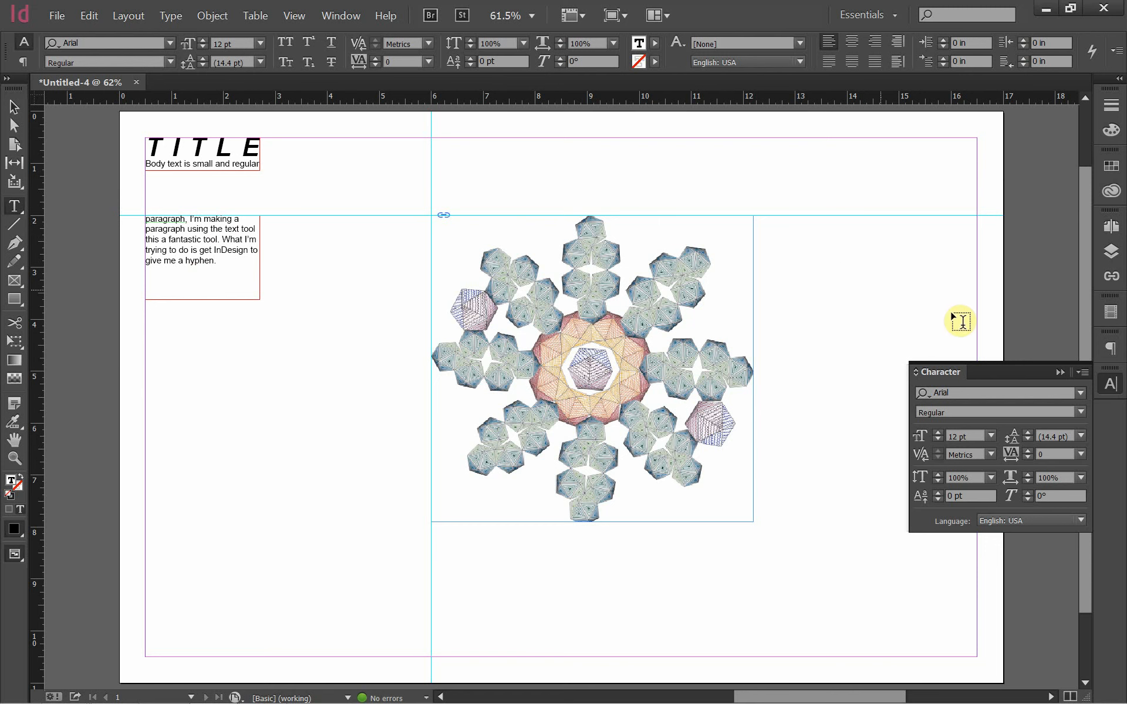
Bring up the paragraph formatting settings and turn off hyphenation for the paragraph.
click(1108, 348)
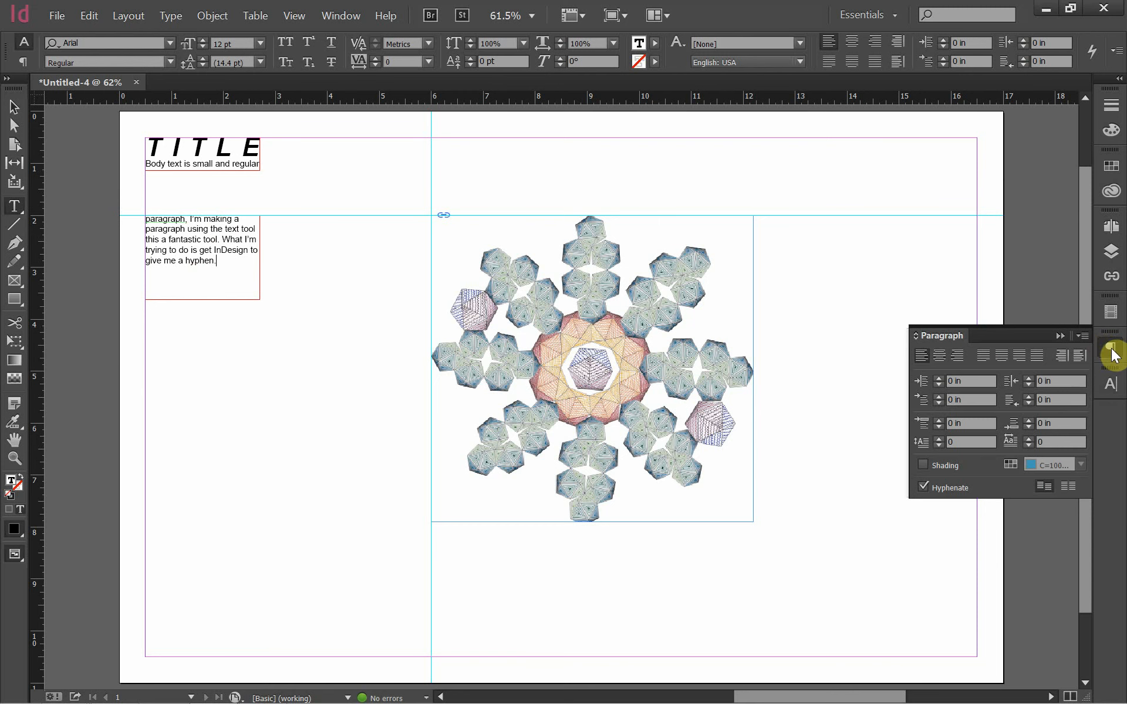
click(176, 15)
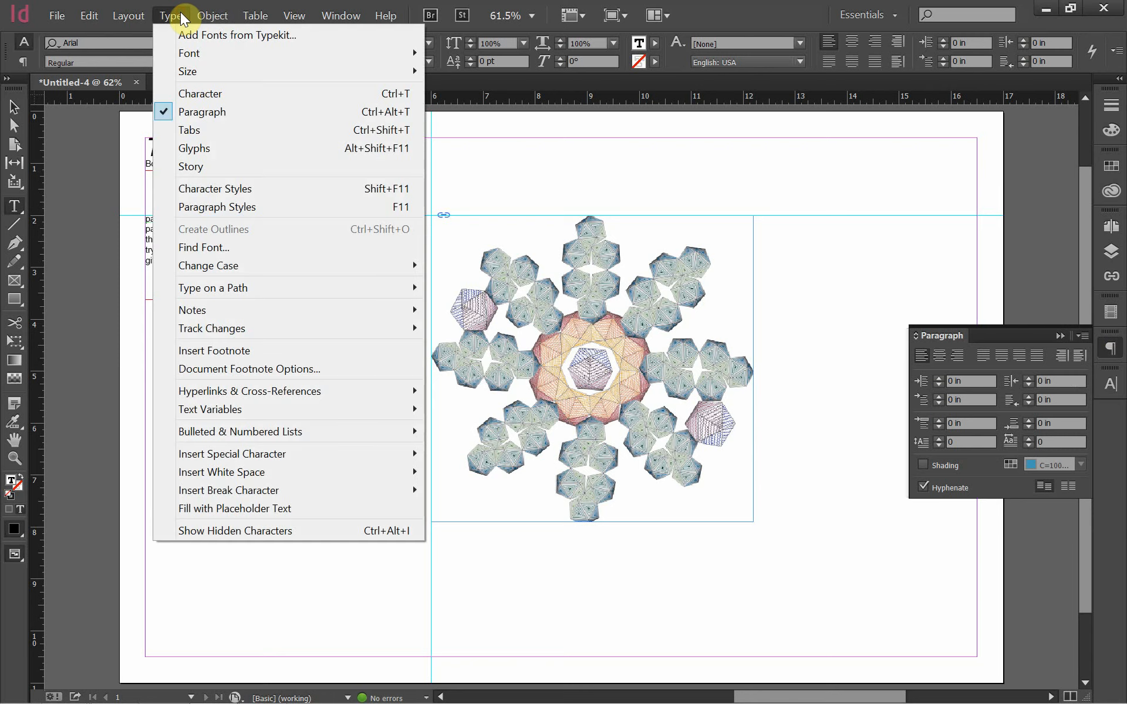
click(206, 112)
click(170, 16)
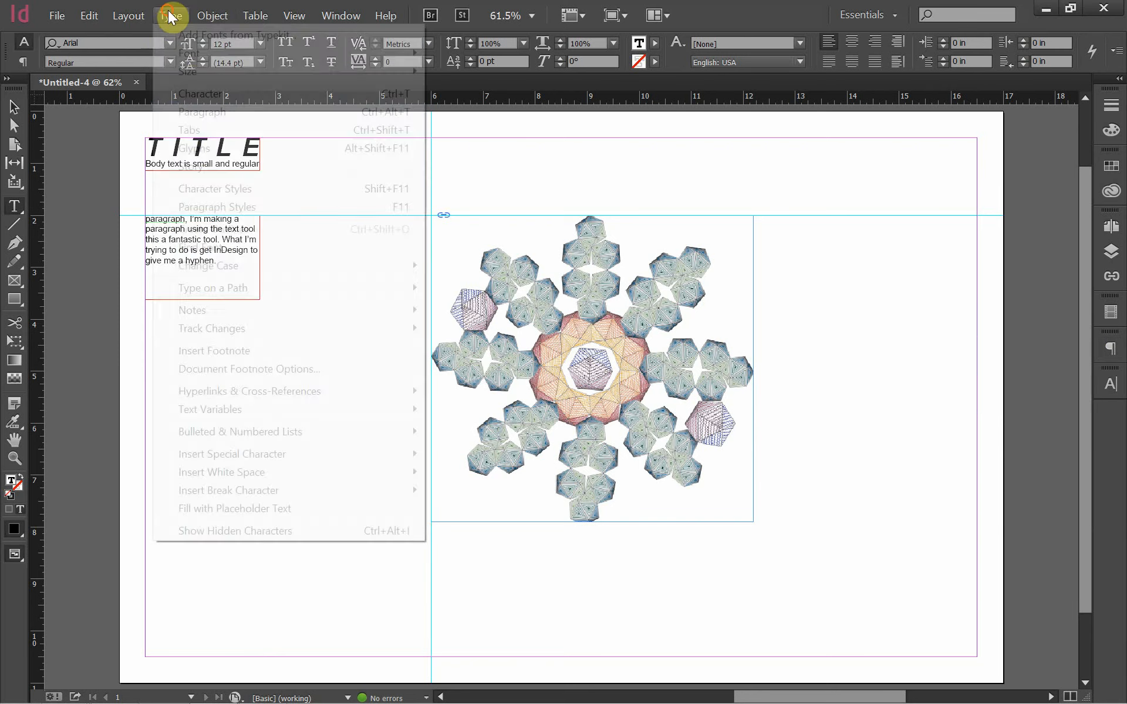
click(217, 110)
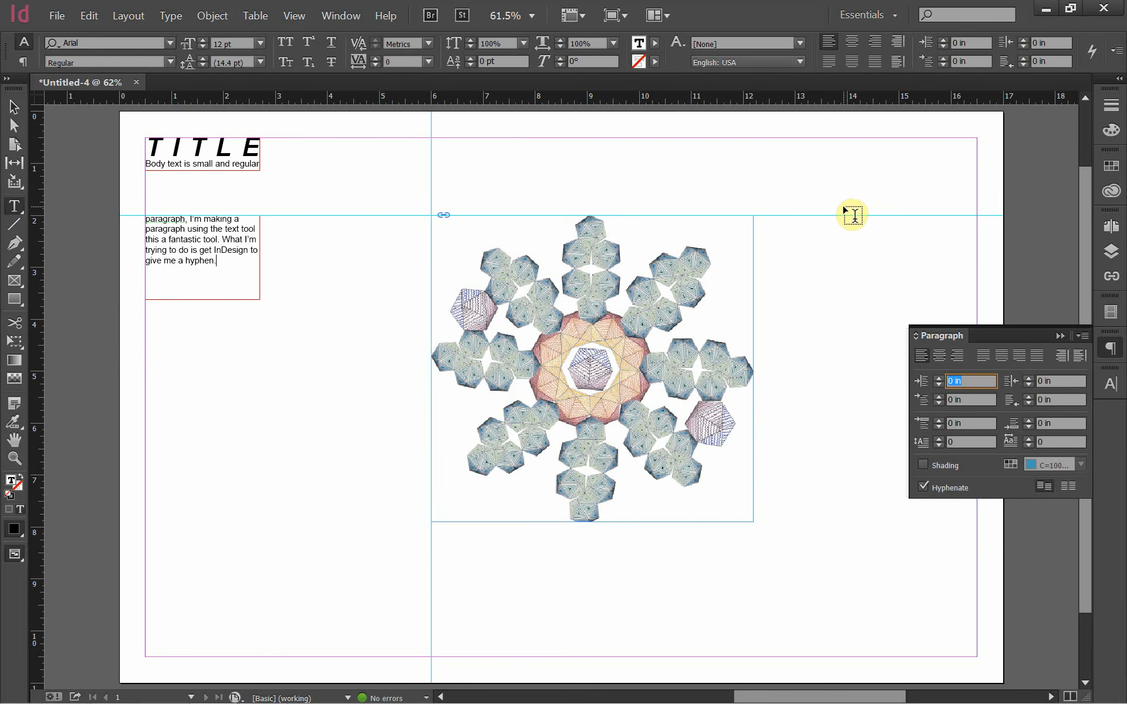
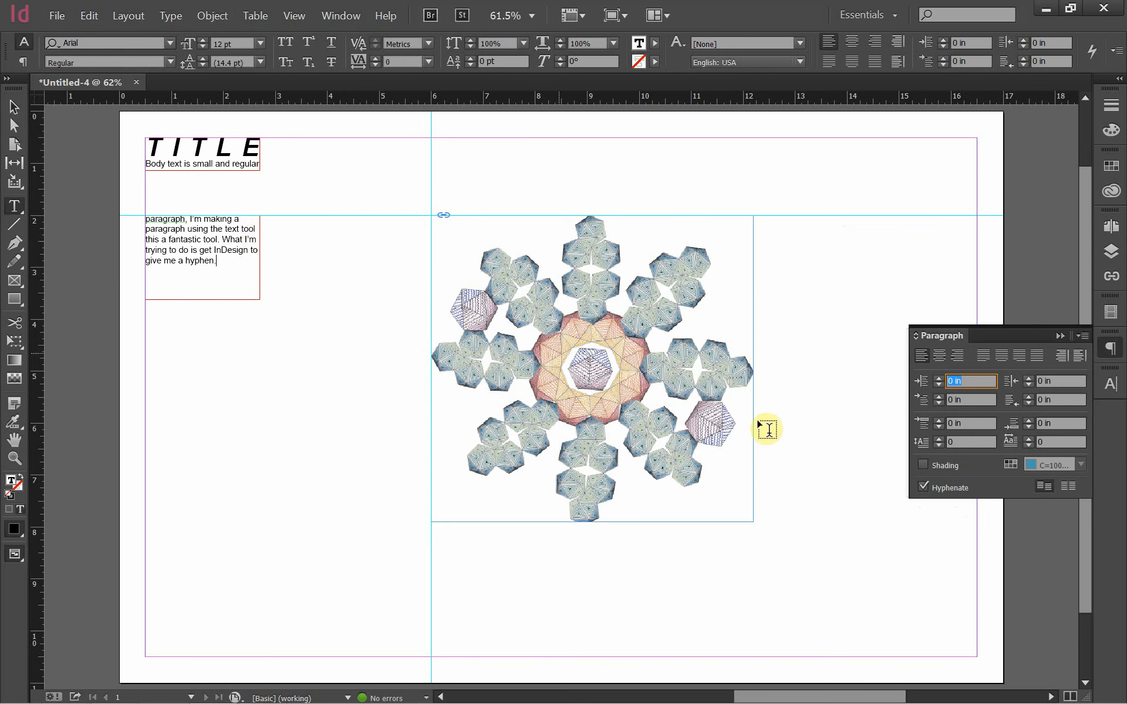
click(923, 487)
click(923, 486)
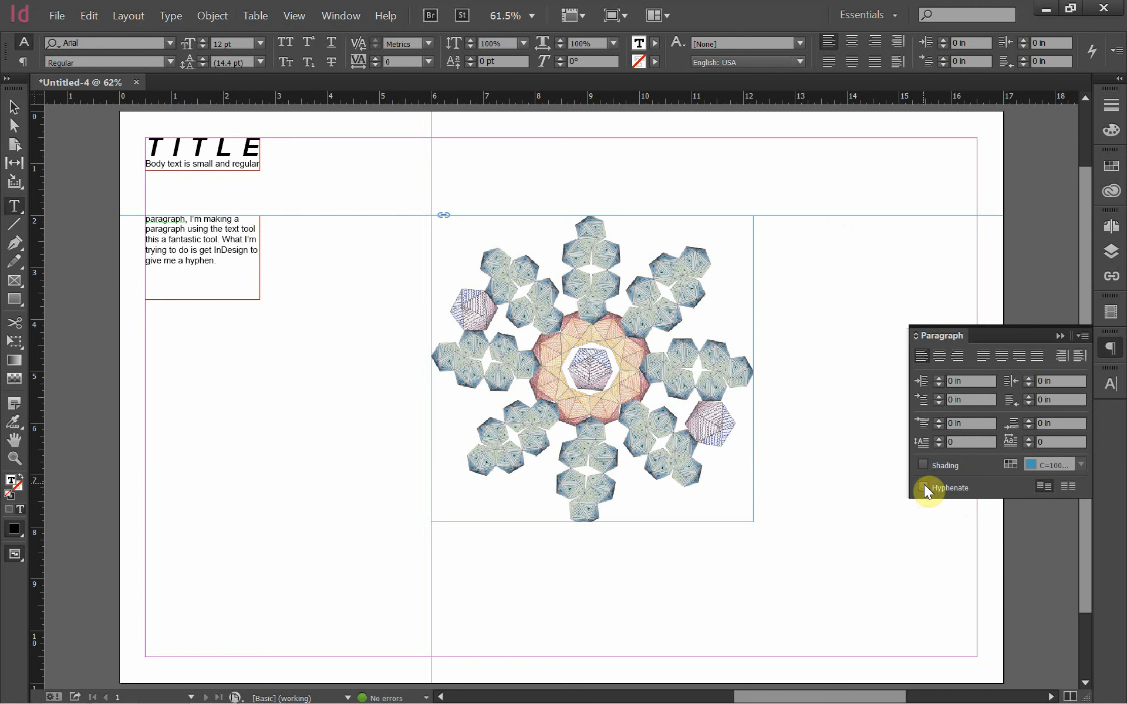
Try justifying the paragraph with its last line aligned left, centered, aligned right and fully justified.
click(986, 358)
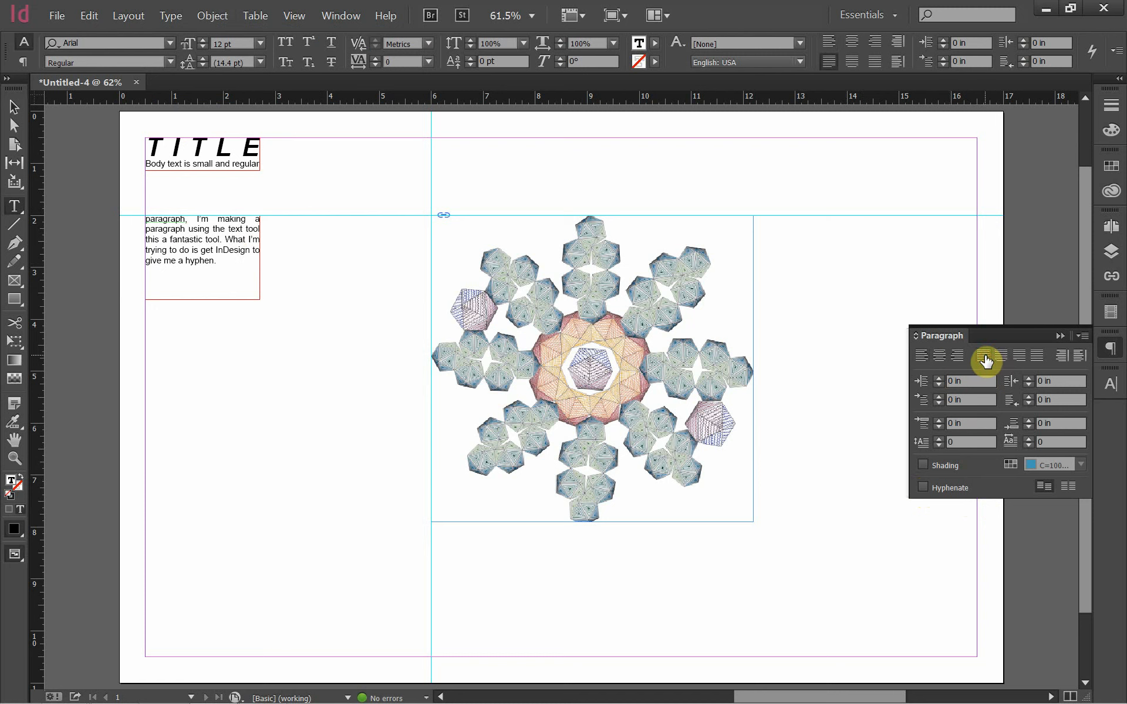
click(1002, 358)
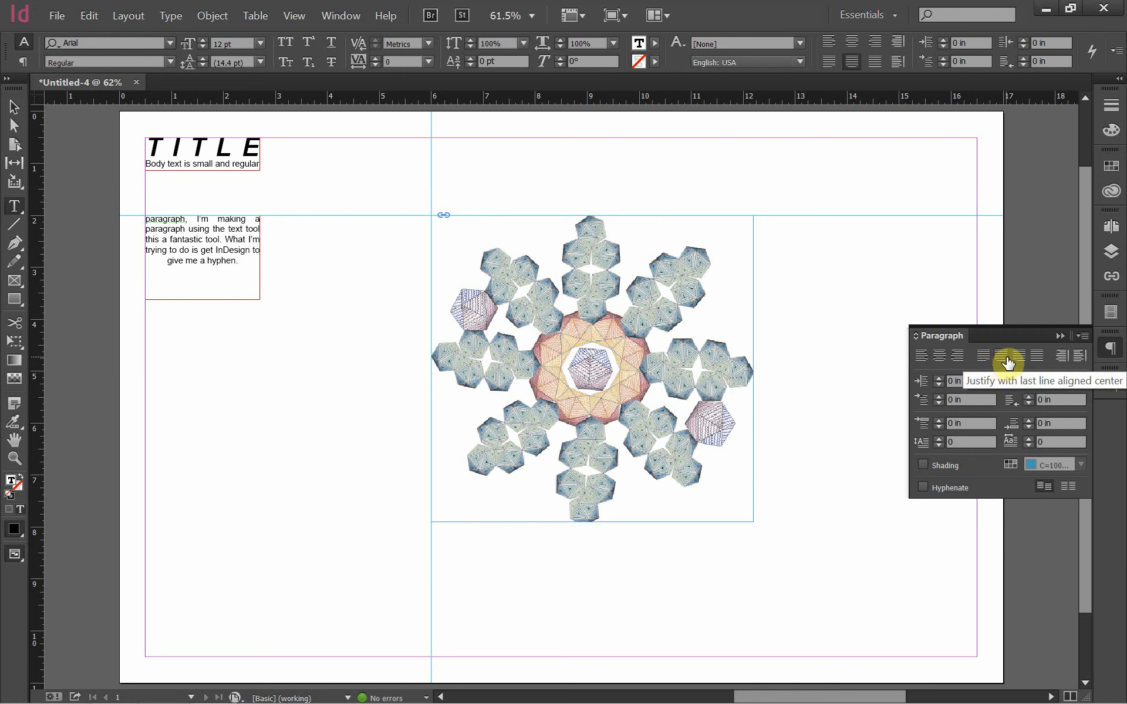
click(1016, 359)
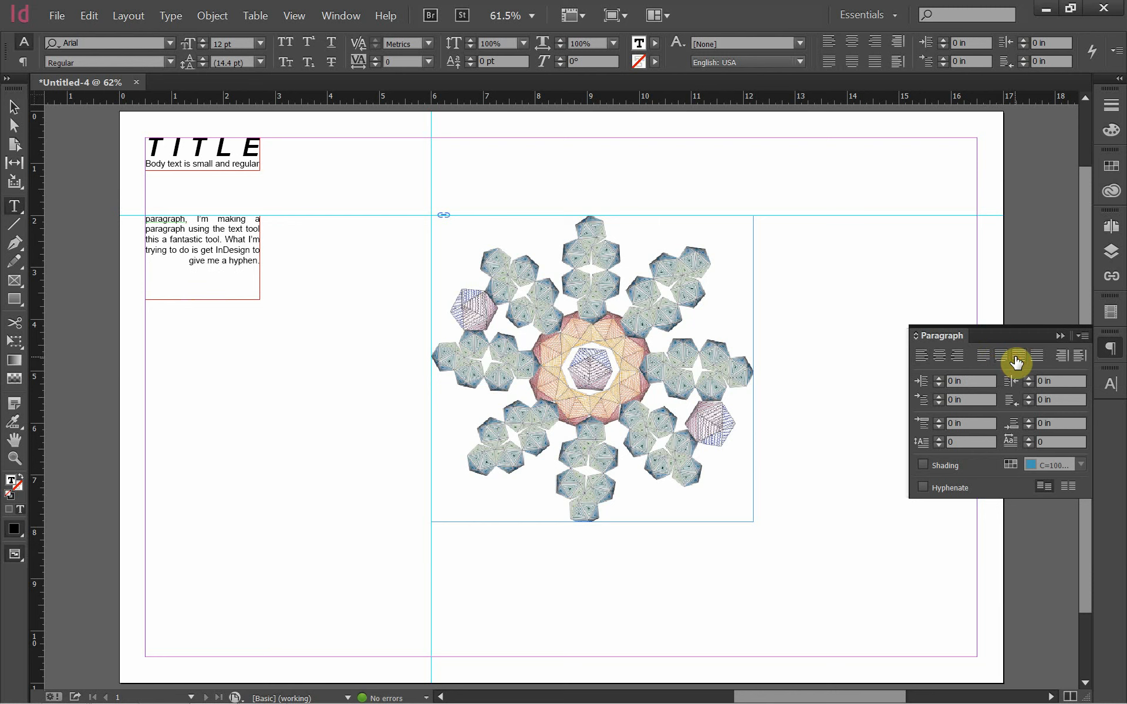
click(1037, 359)
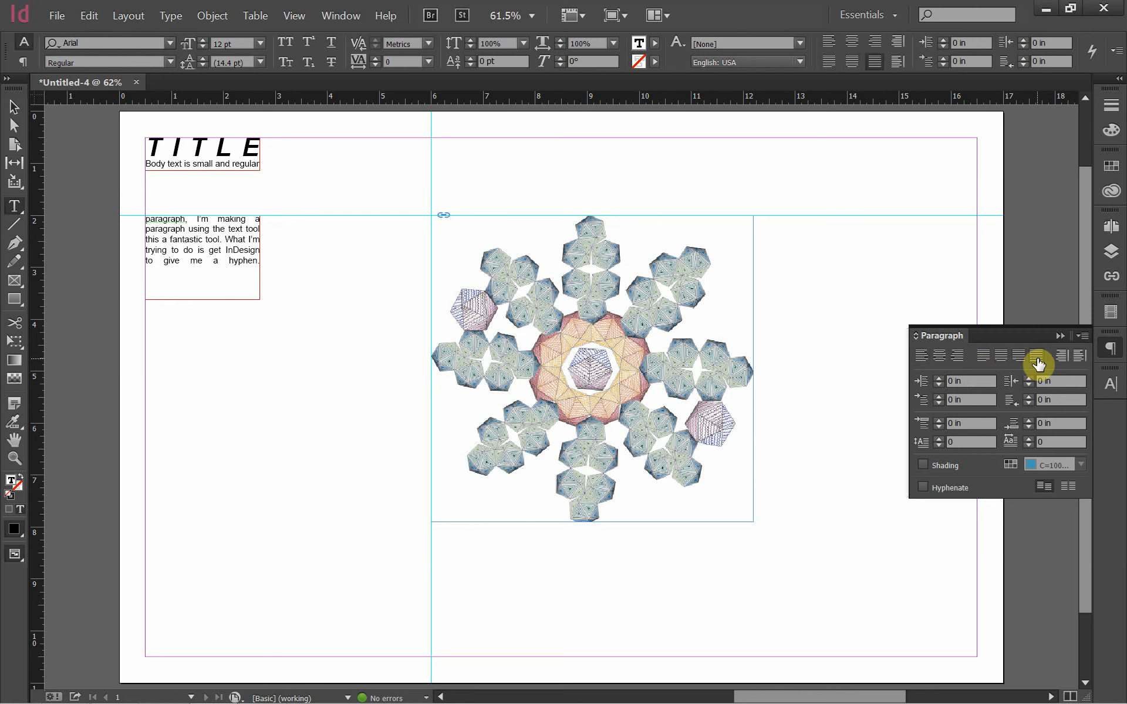
click(983, 358)
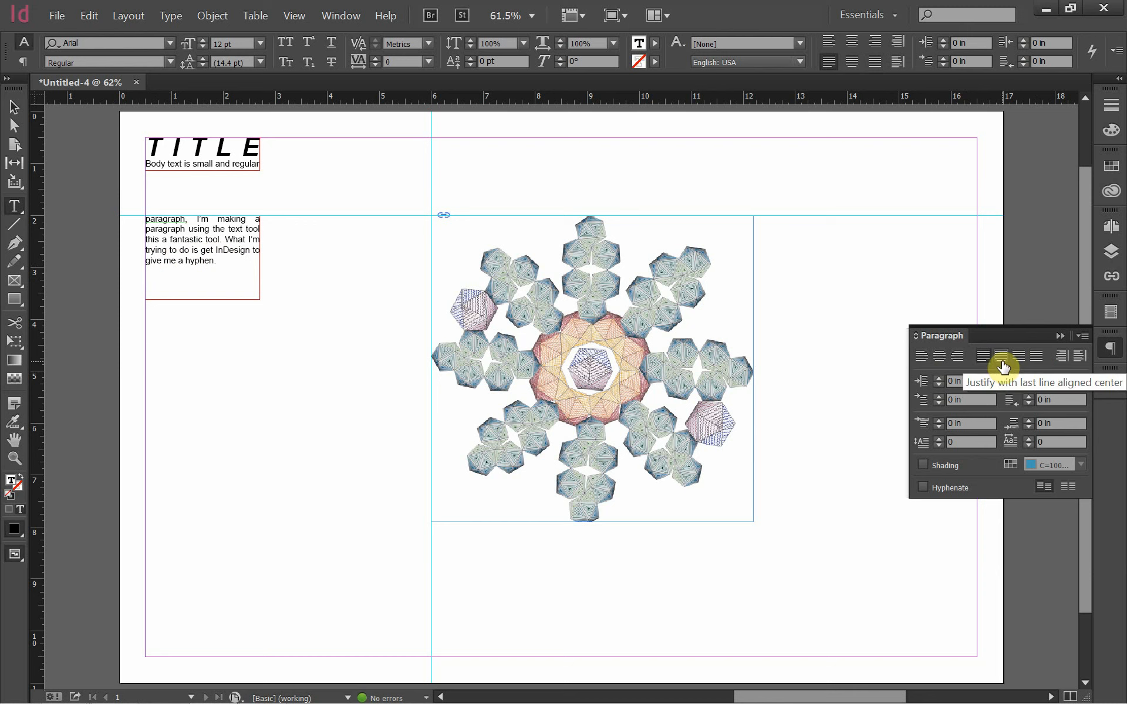
click(1035, 358)
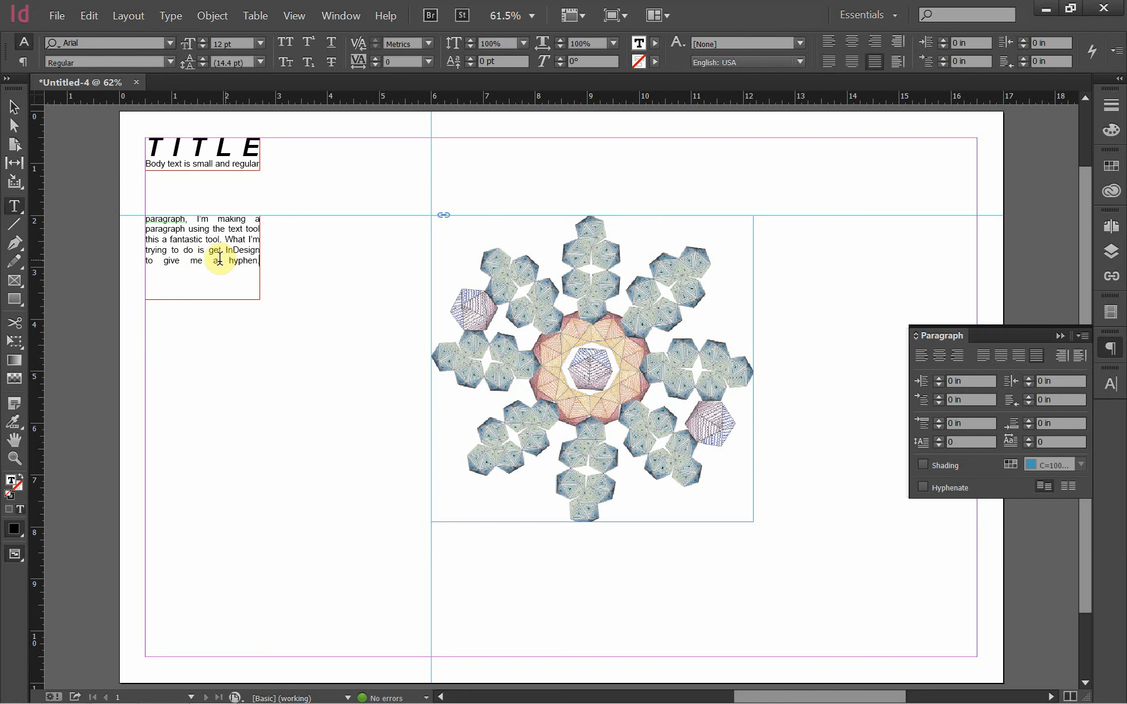
click(983, 357)
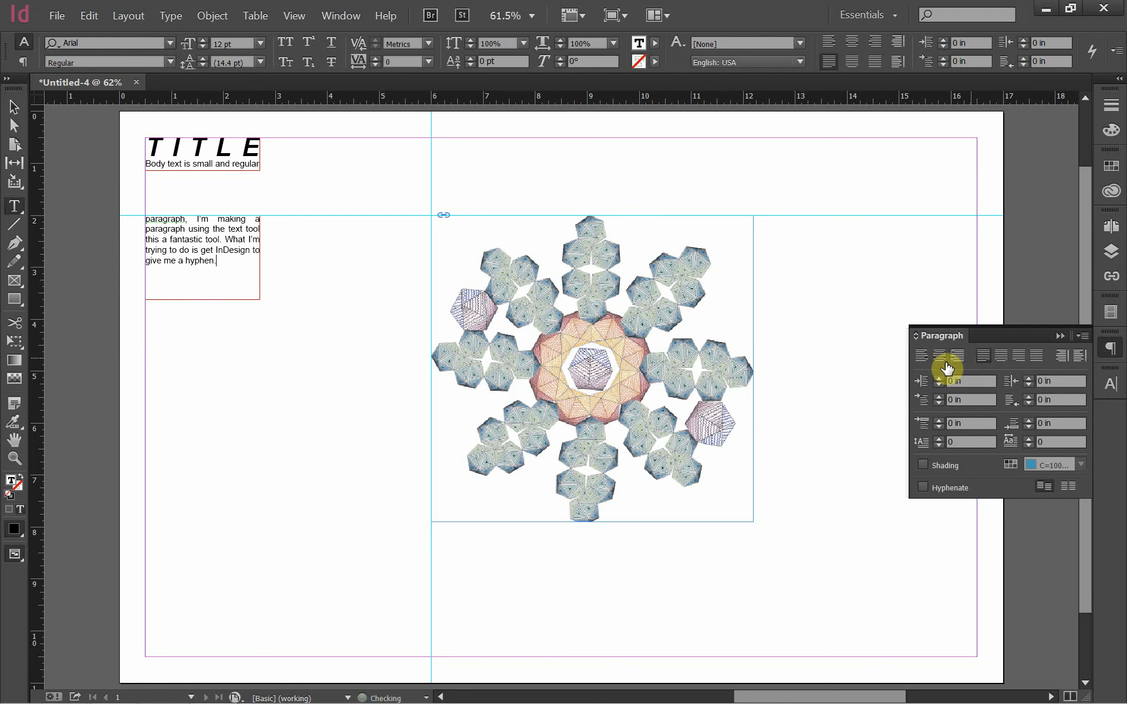
Try left, center and right alignment on the paragraph, ending on justified with the last line aligned left.
click(920, 359)
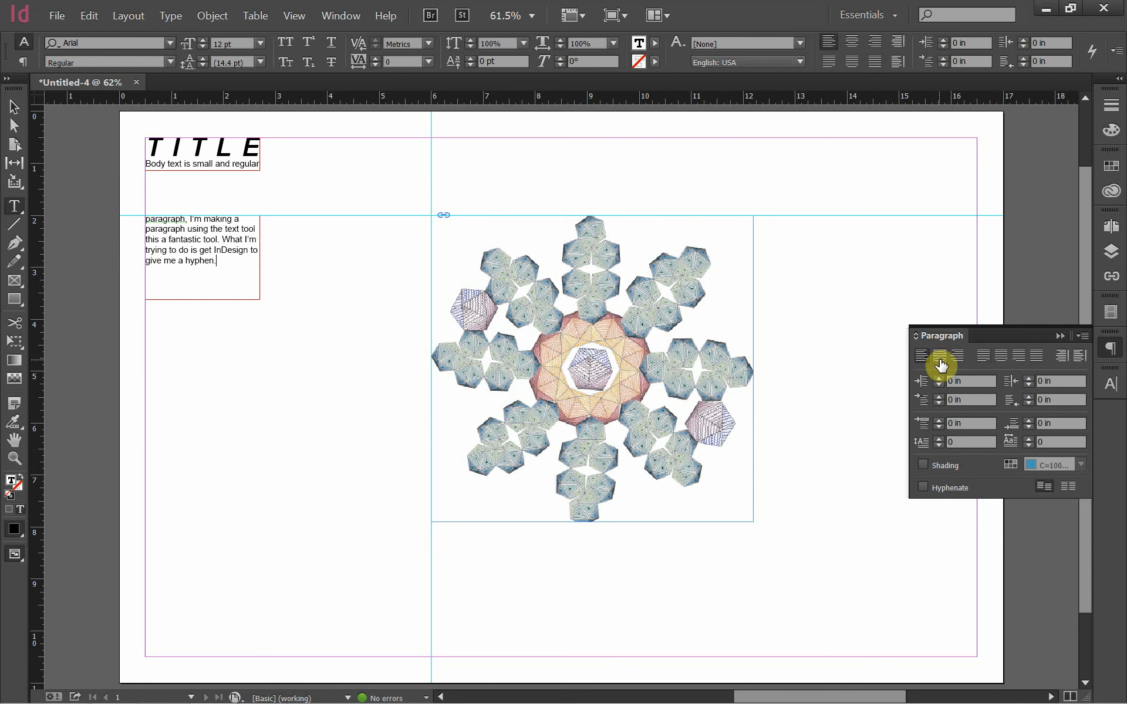
click(940, 360)
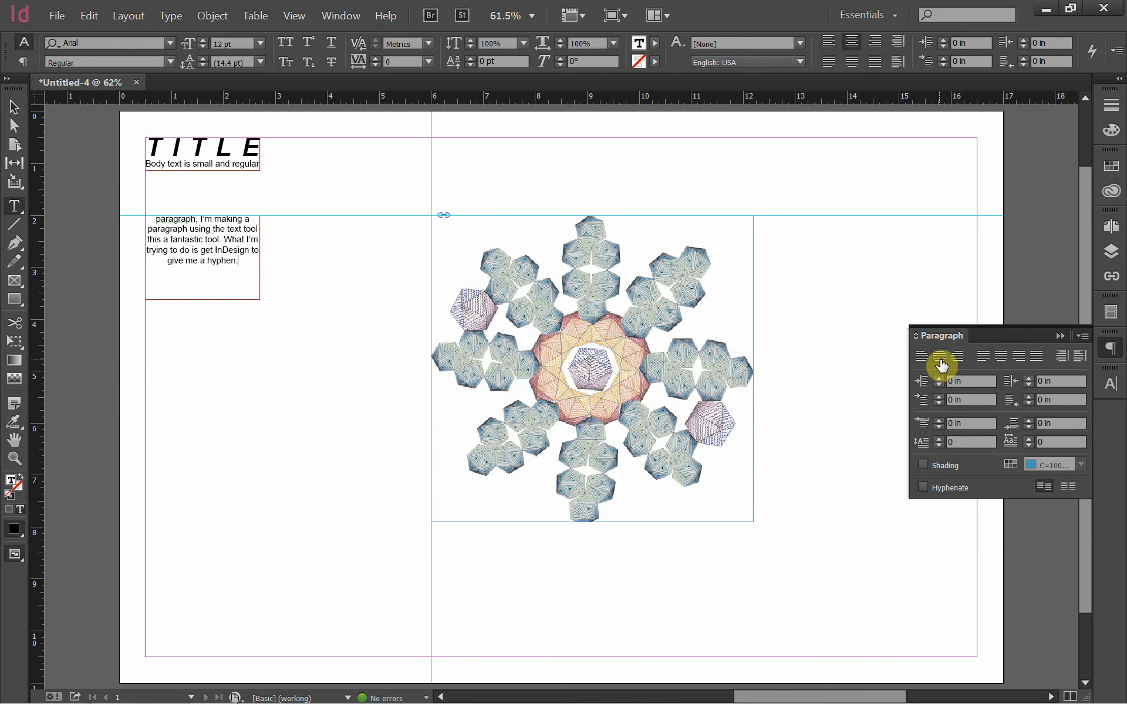
click(955, 359)
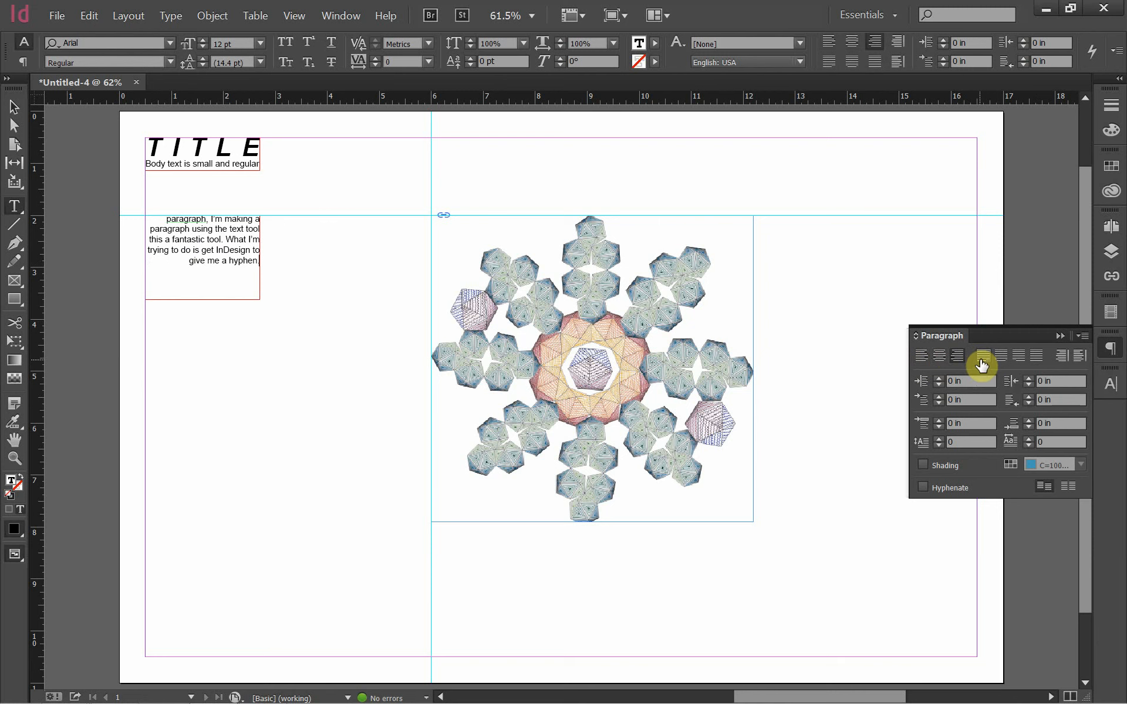
click(982, 356)
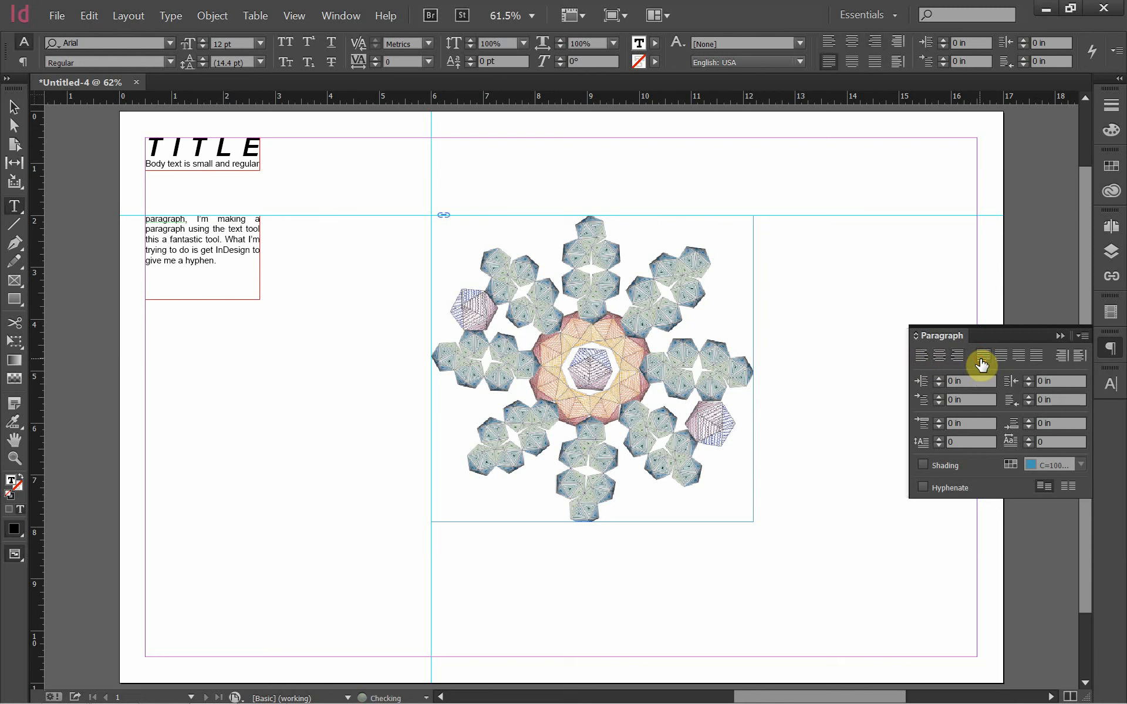
Select the polyhedra image so that its Images layer is active, and check this in the layer list.
click(20, 109)
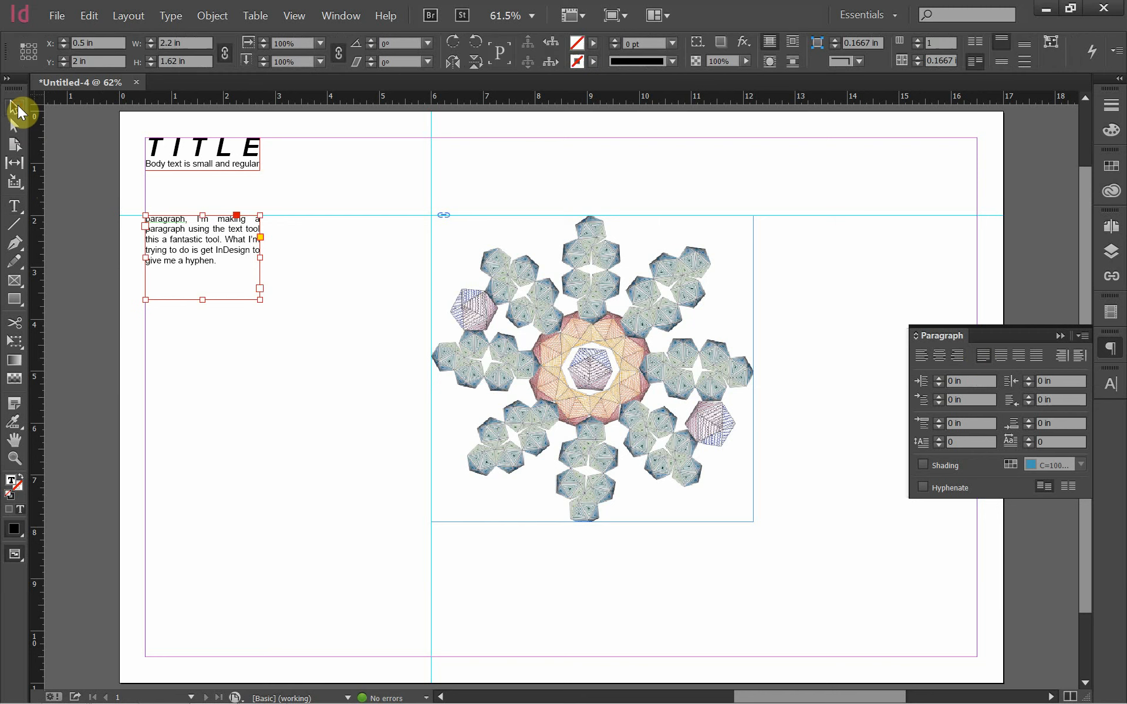
click(1060, 338)
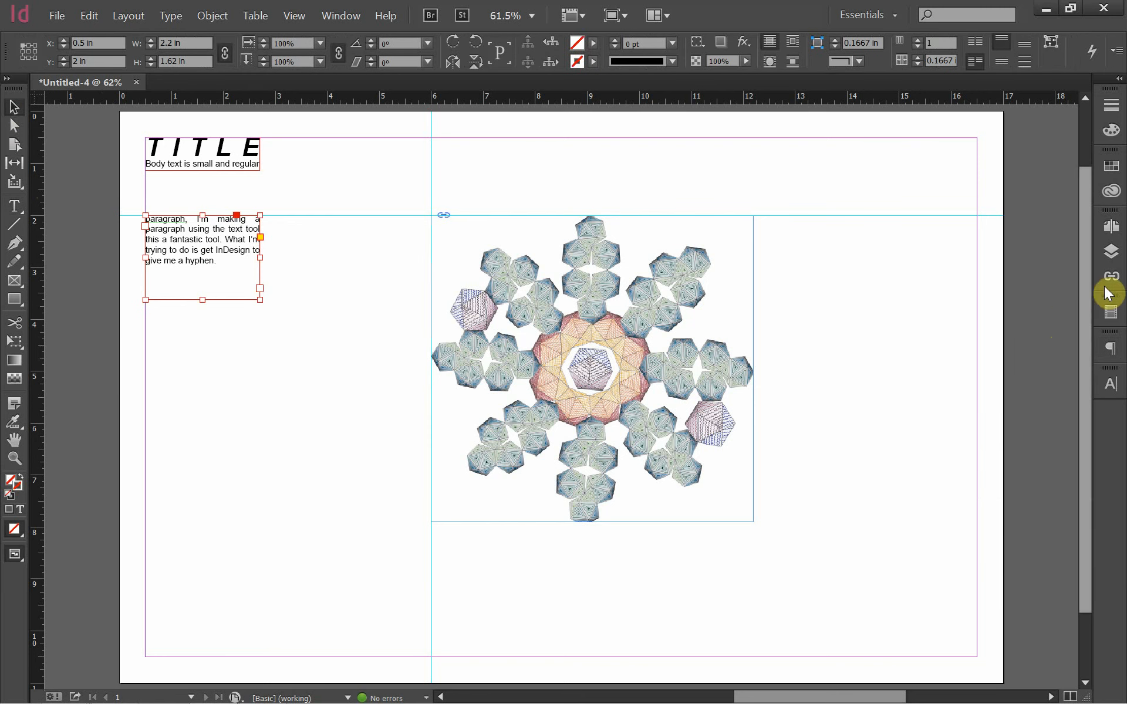
click(728, 316)
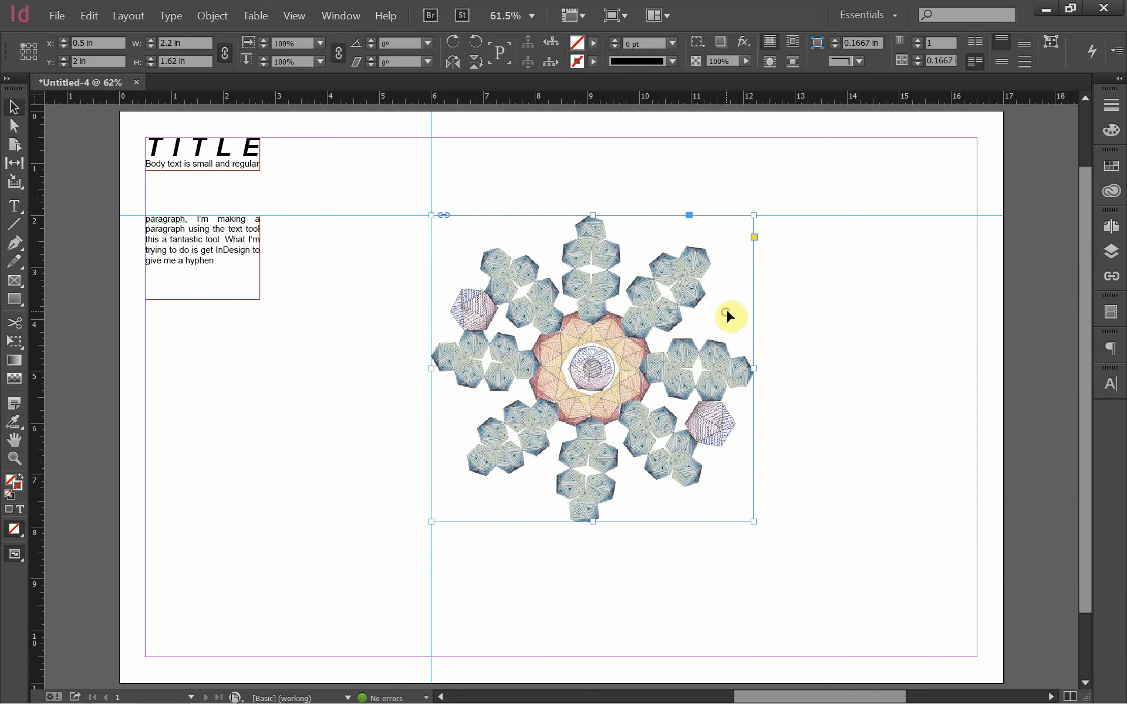
click(1111, 251)
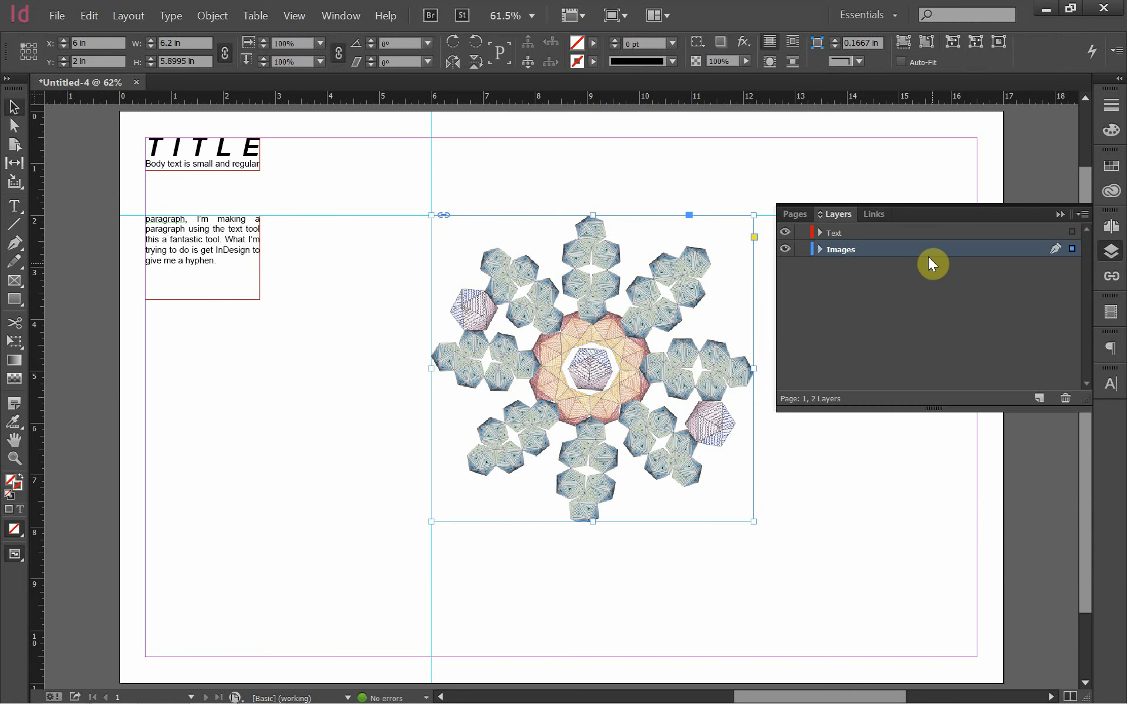
click(1060, 215)
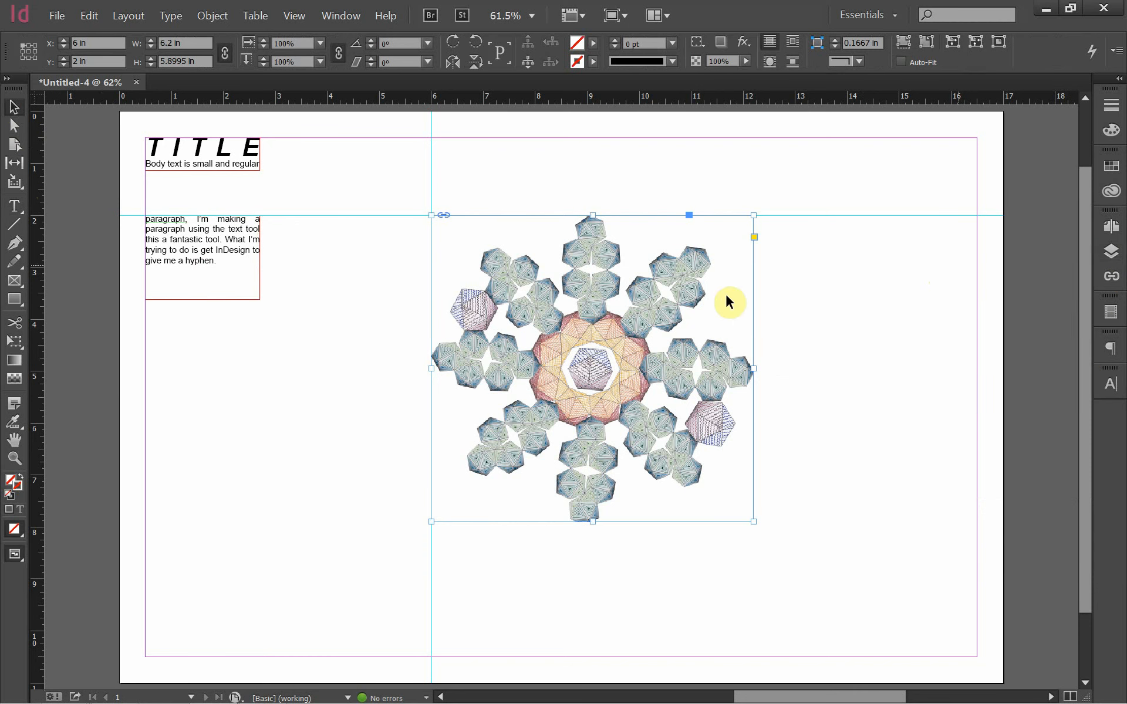
Draw a narrow caption text frame just below the image, with its right edge flush with the image's right edge.
click(12, 207)
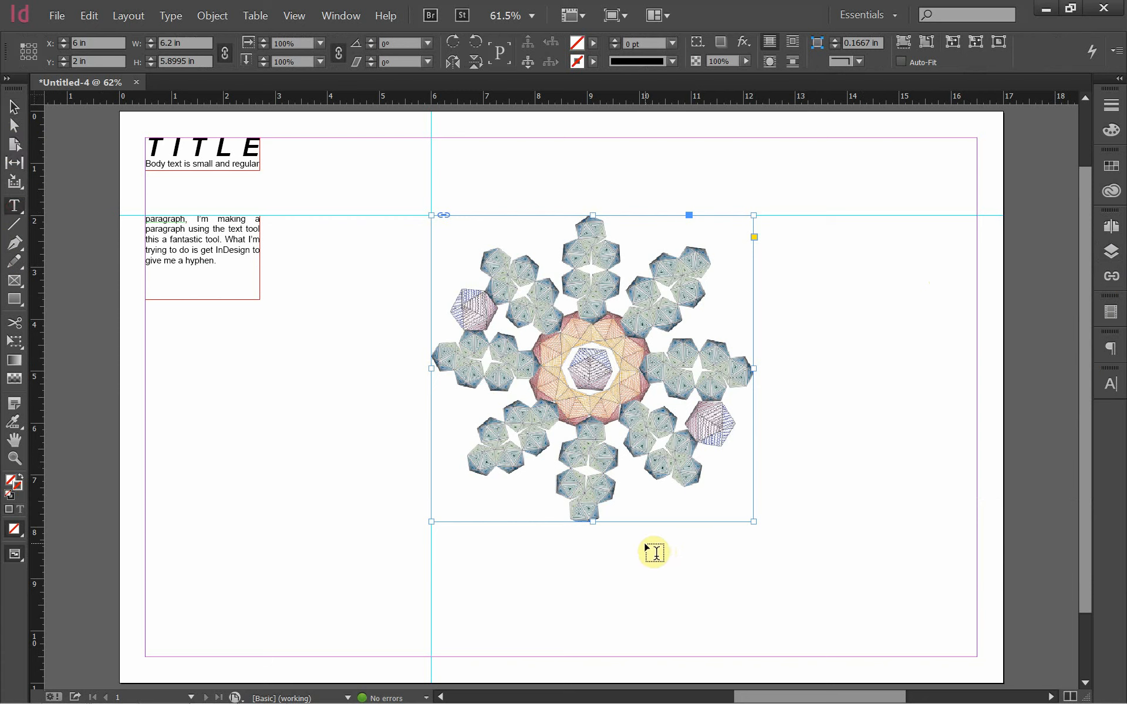
drag(645, 544, 753, 529)
Enter the caption "Polyhedra Tessellation" in the new text frame below the image, spelling the second word with a double l.
click(15, 459)
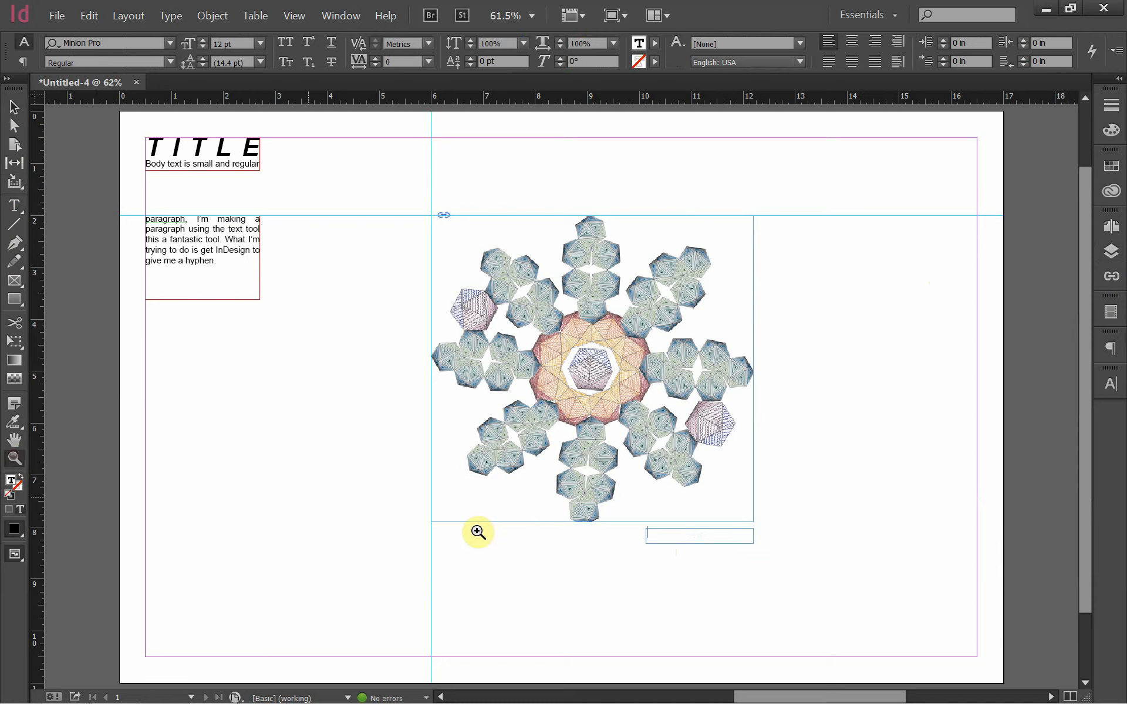
drag(616, 584, 782, 480)
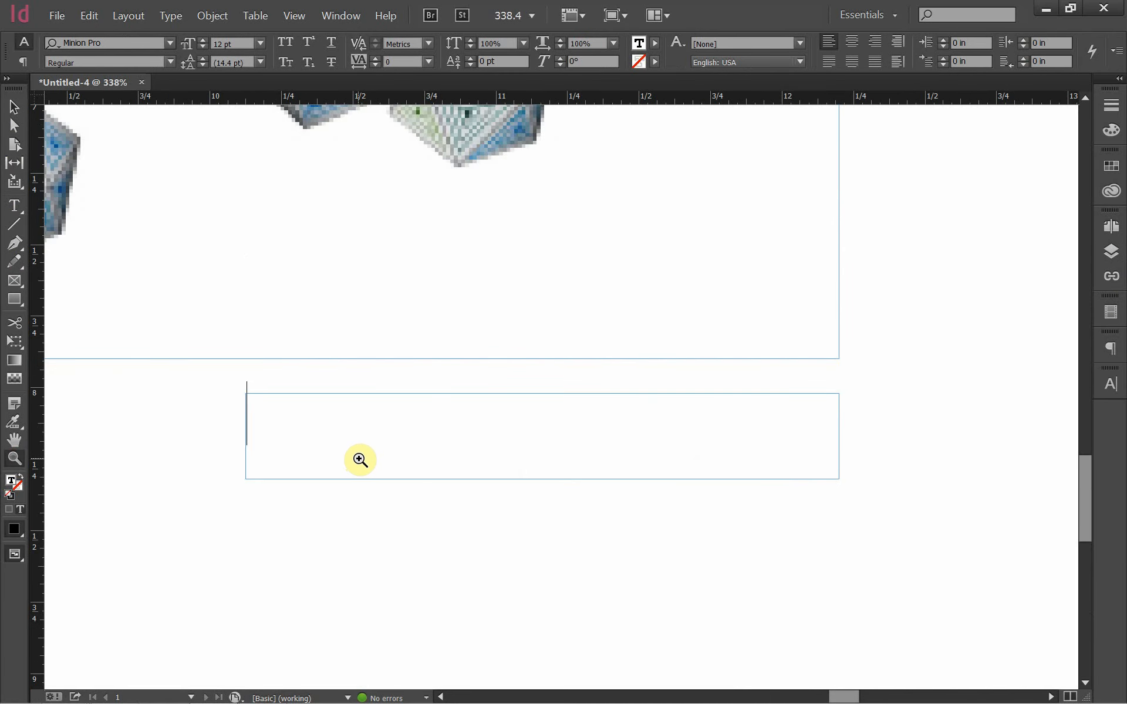
text(Poly)
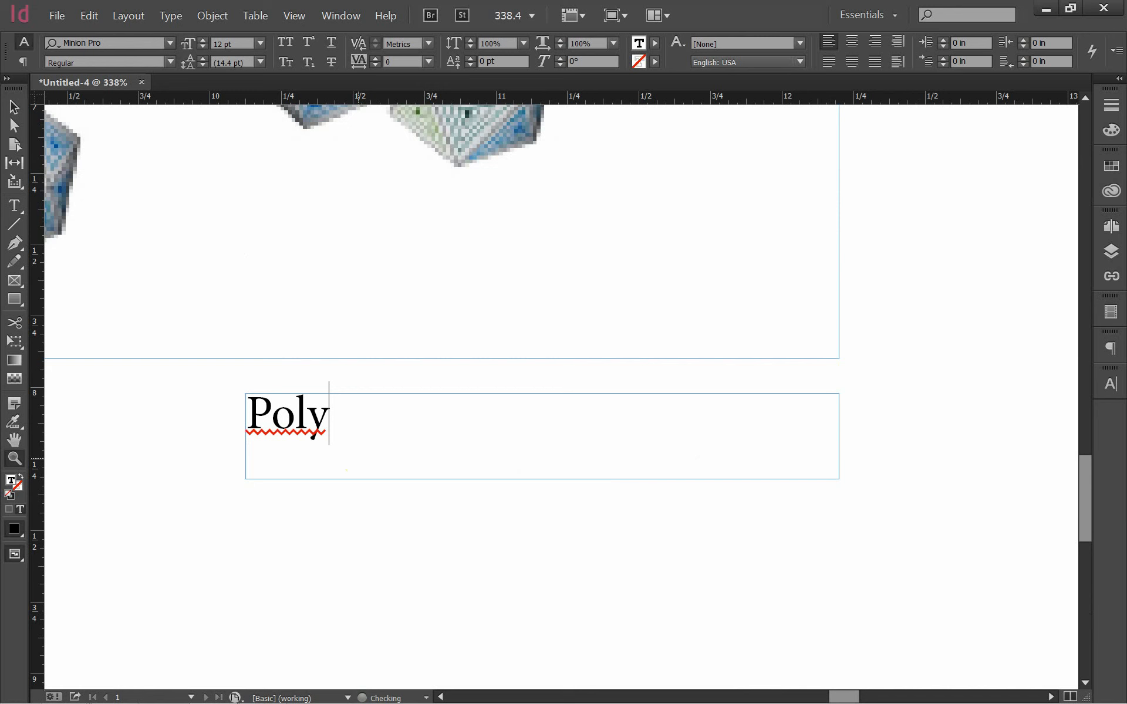
text(hedra)
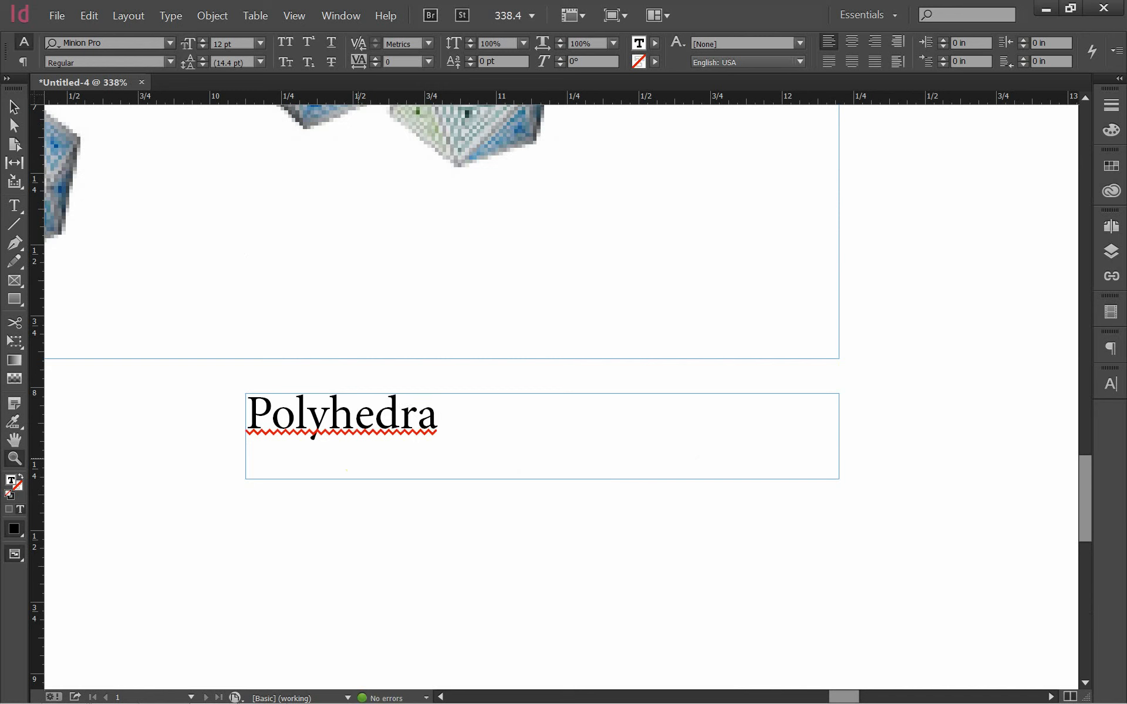
text( Tesselation)
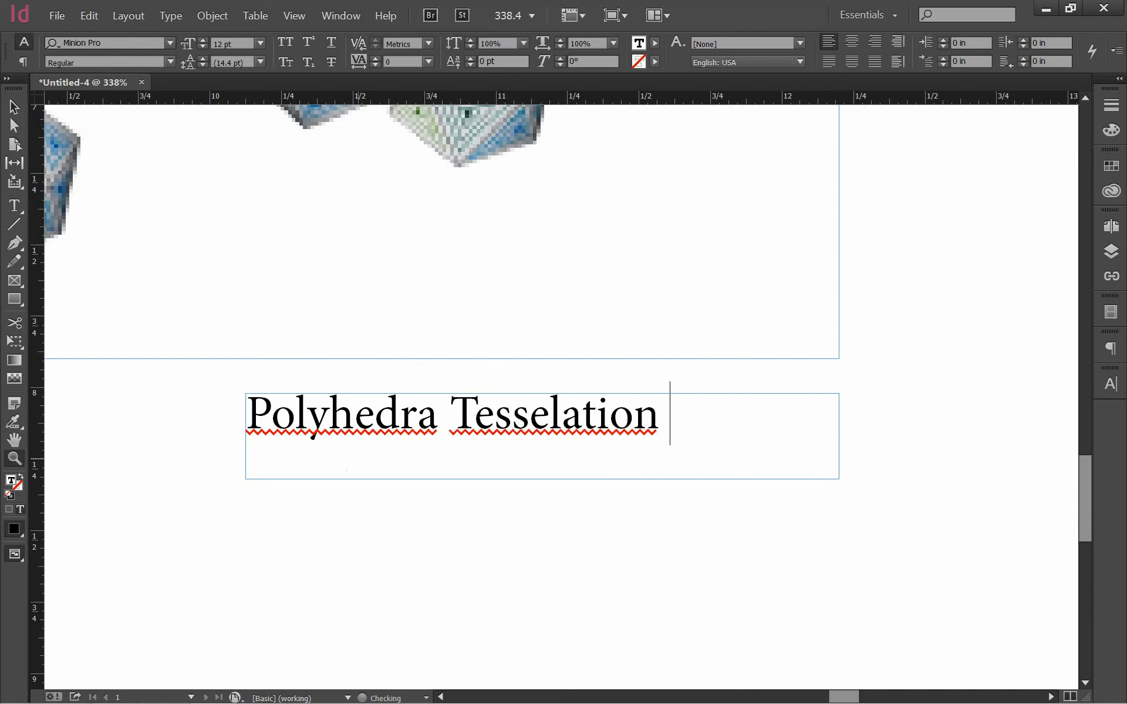
key(BackSpace)
key(BackSpace)
key(BackSpace)
key(BackSpace)
key(BackSpace)
key(BackSpace)
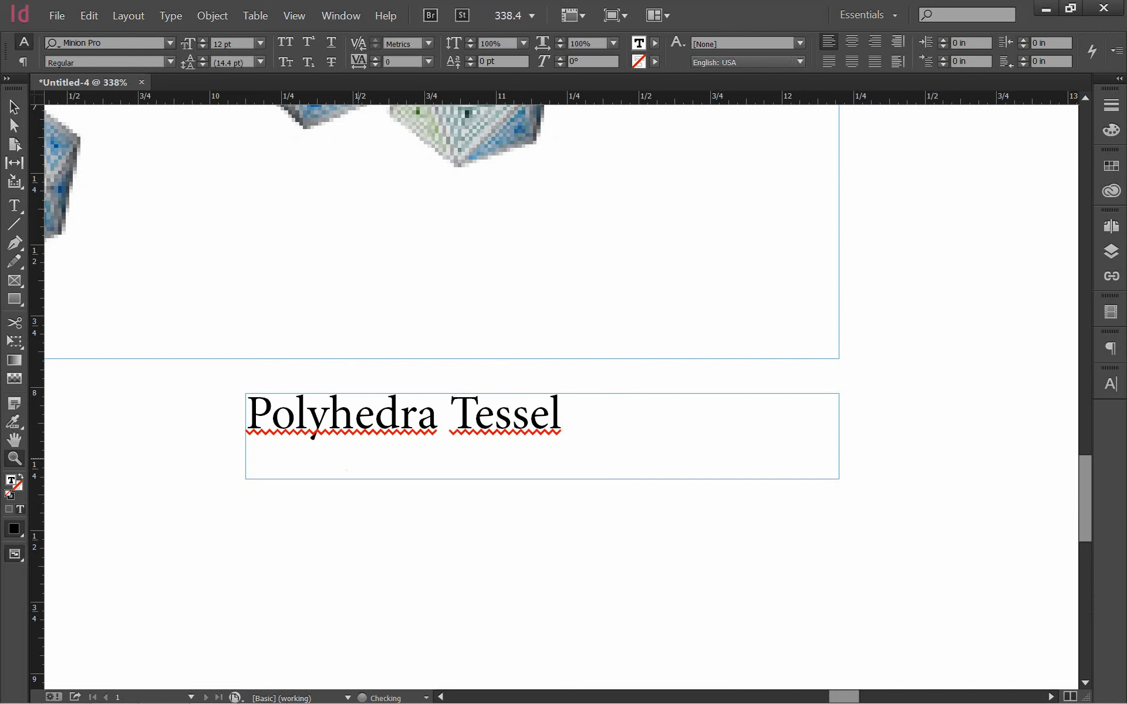
text(k)
key(BackSpace)
text(lation)
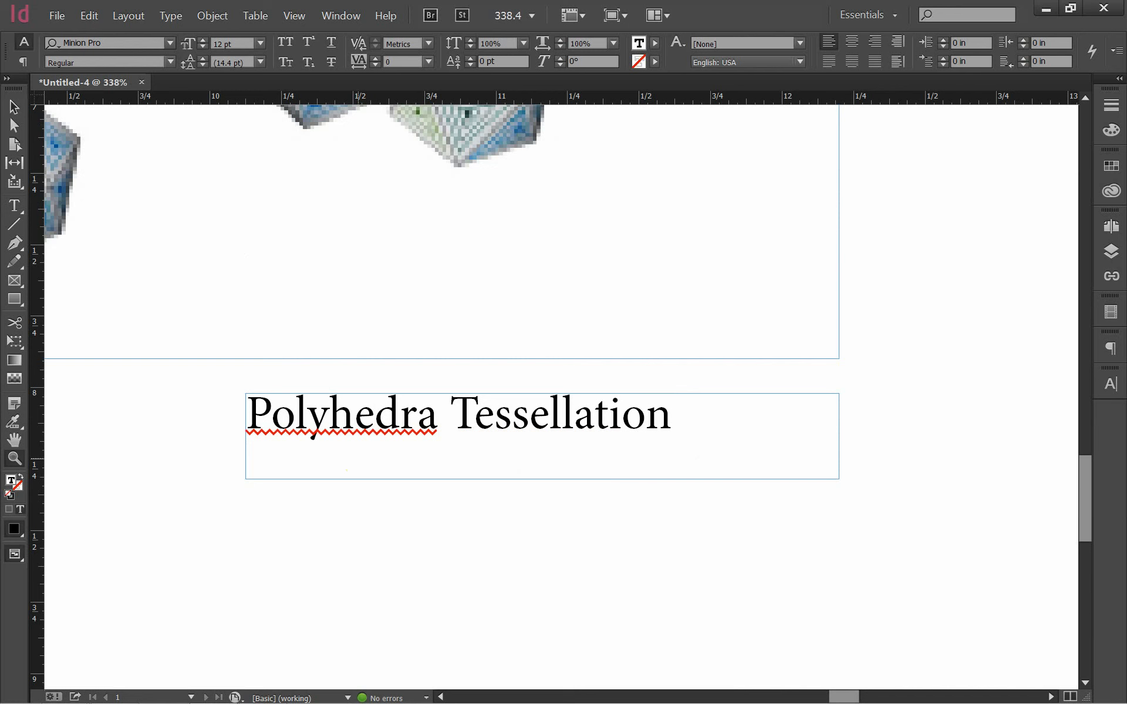
Complete the image caption with the word "Plan" and set the whole caption in Arial.
text(Plan)
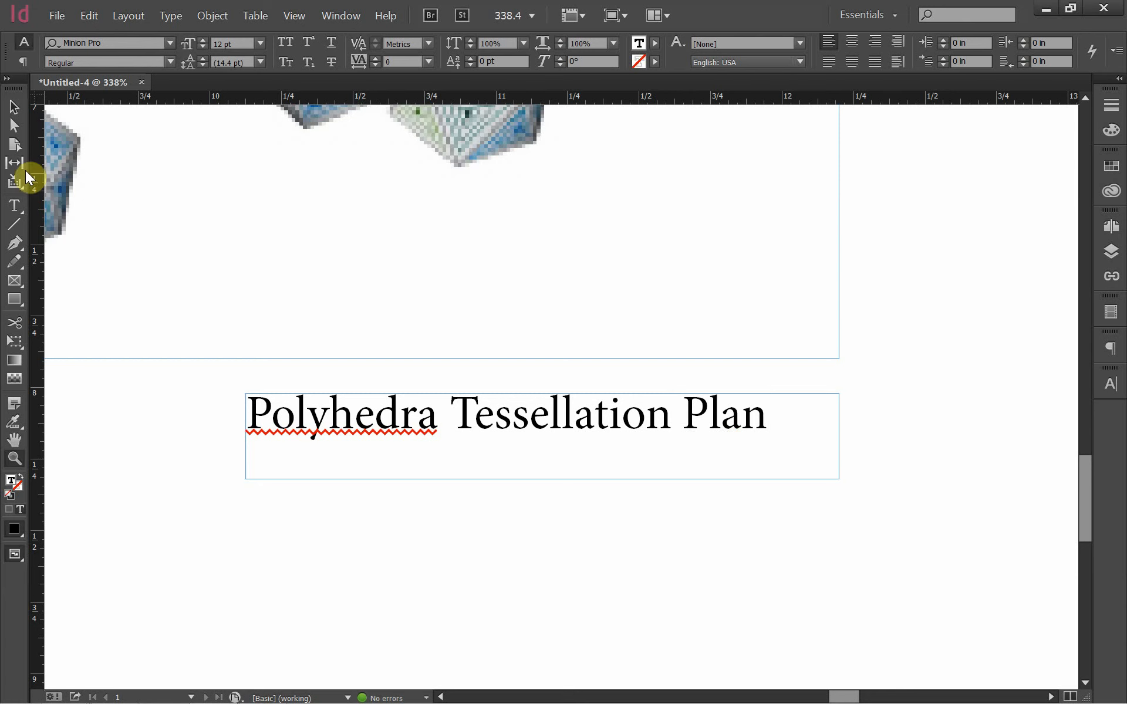
click(14, 108)
double_click(766, 422)
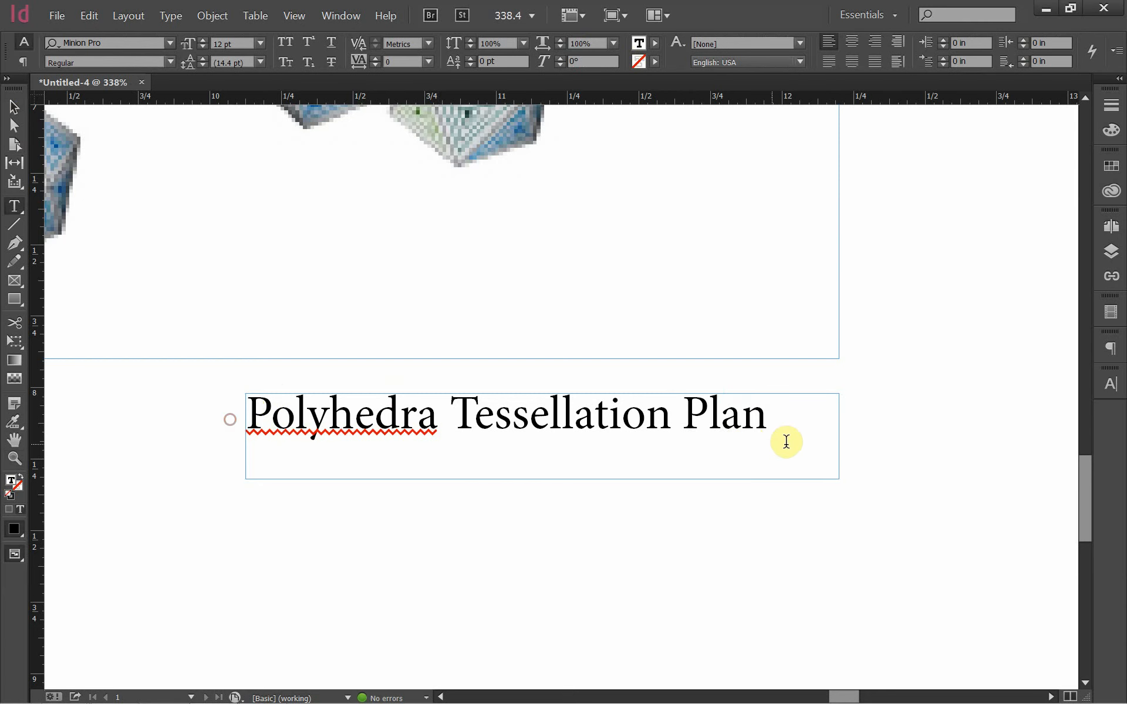
drag(770, 421, 256, 389)
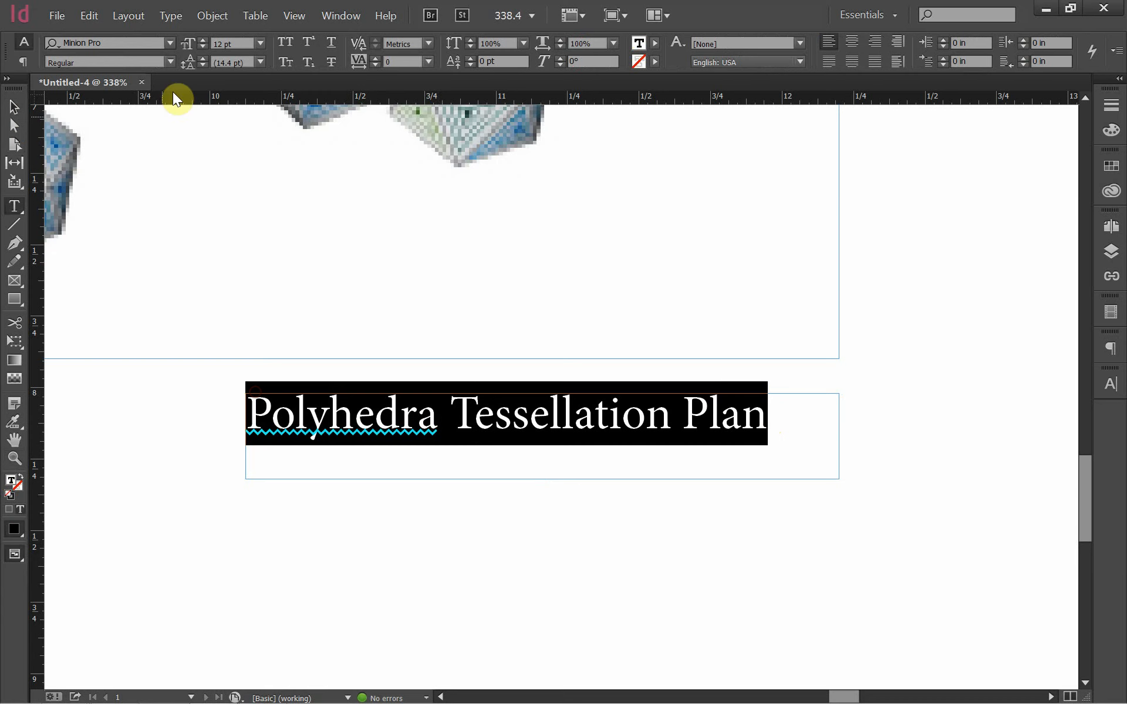
click(170, 43)
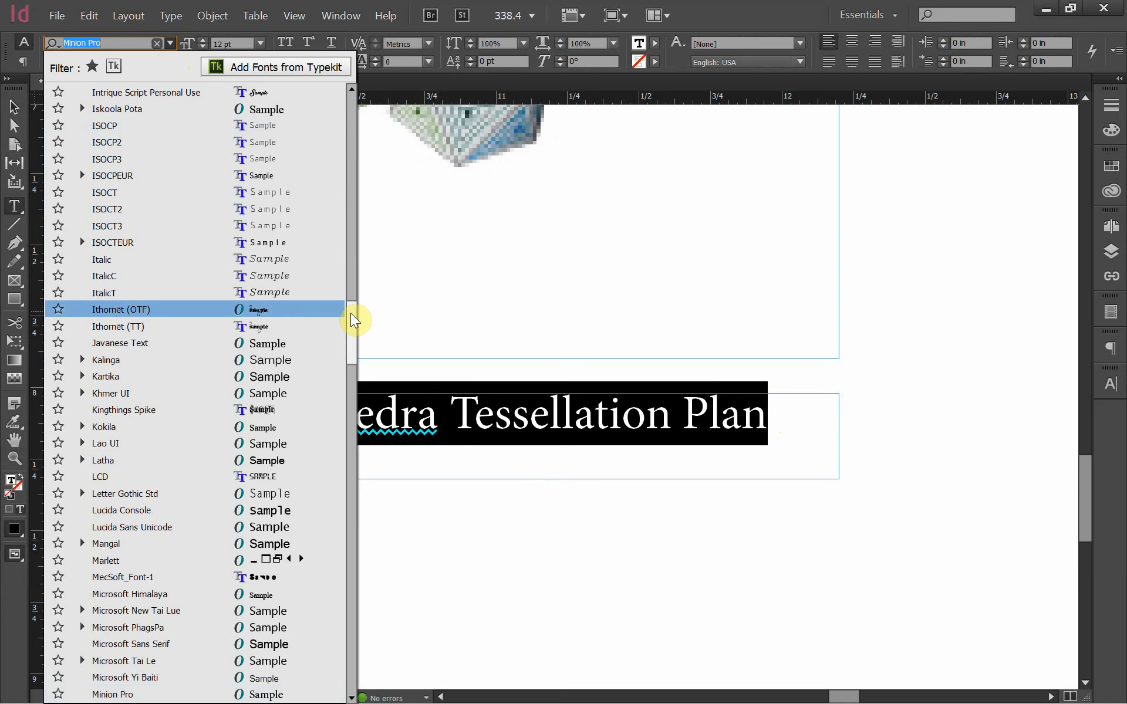
scroll(351, 312, up, 1)
drag(357, 171, 358, 90)
click(181, 90)
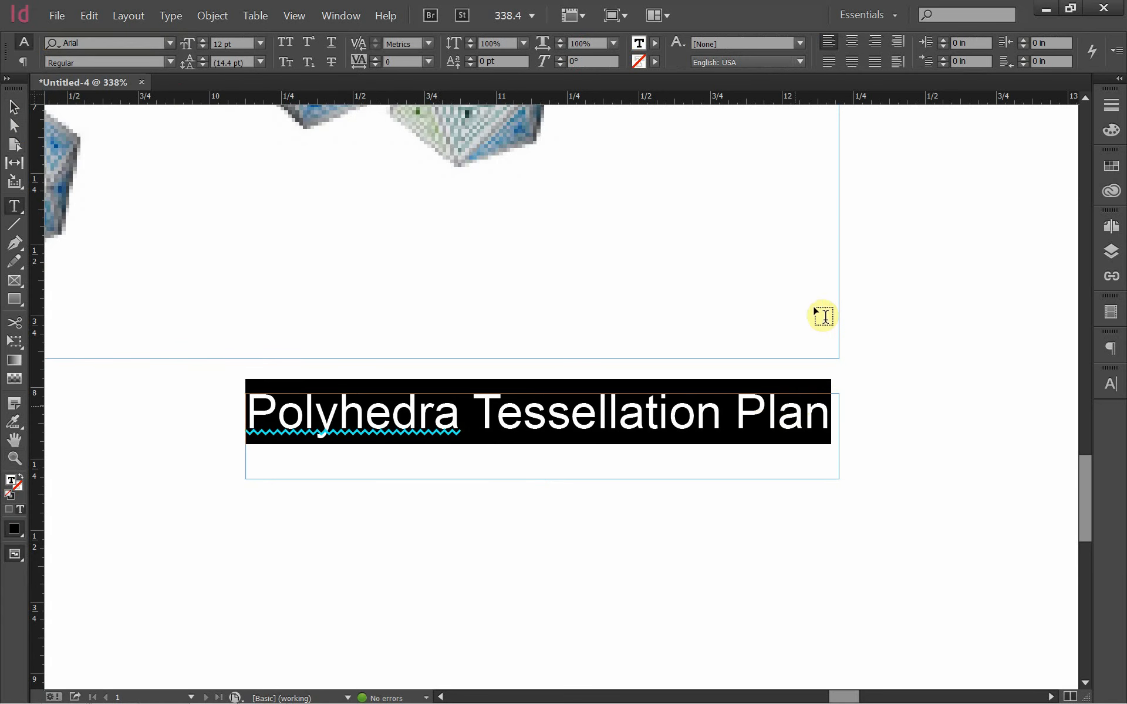
Right-align the caption text within its frame and deselect it.
click(874, 49)
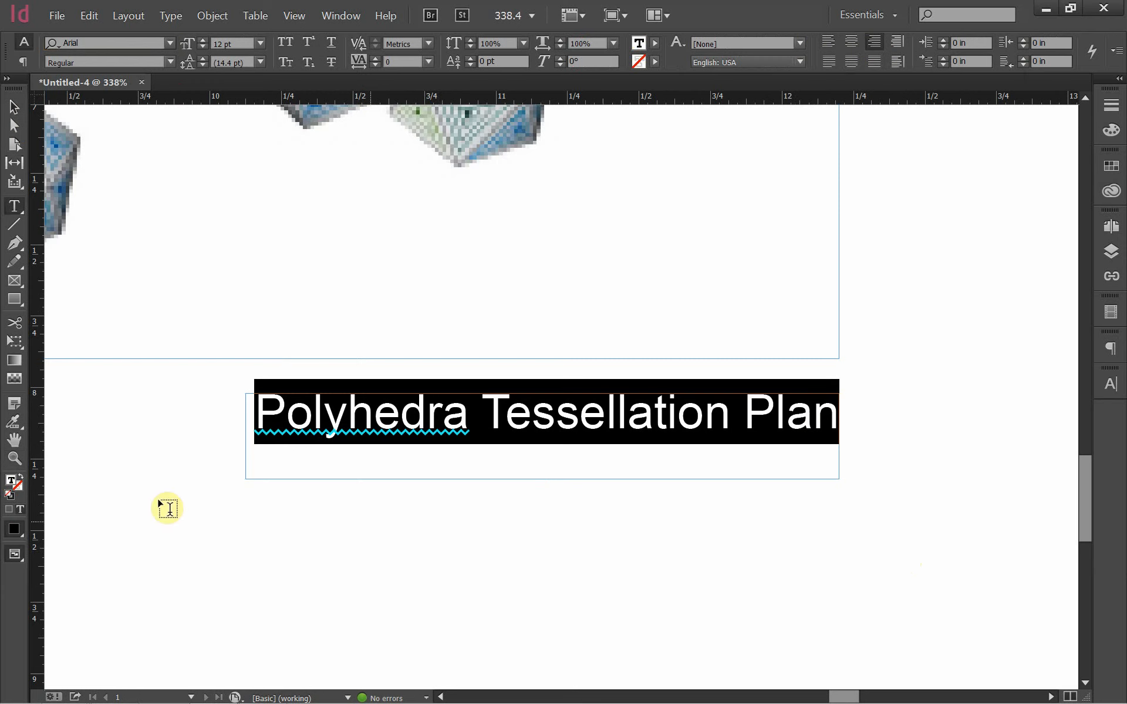
click(14, 107)
click(146, 414)
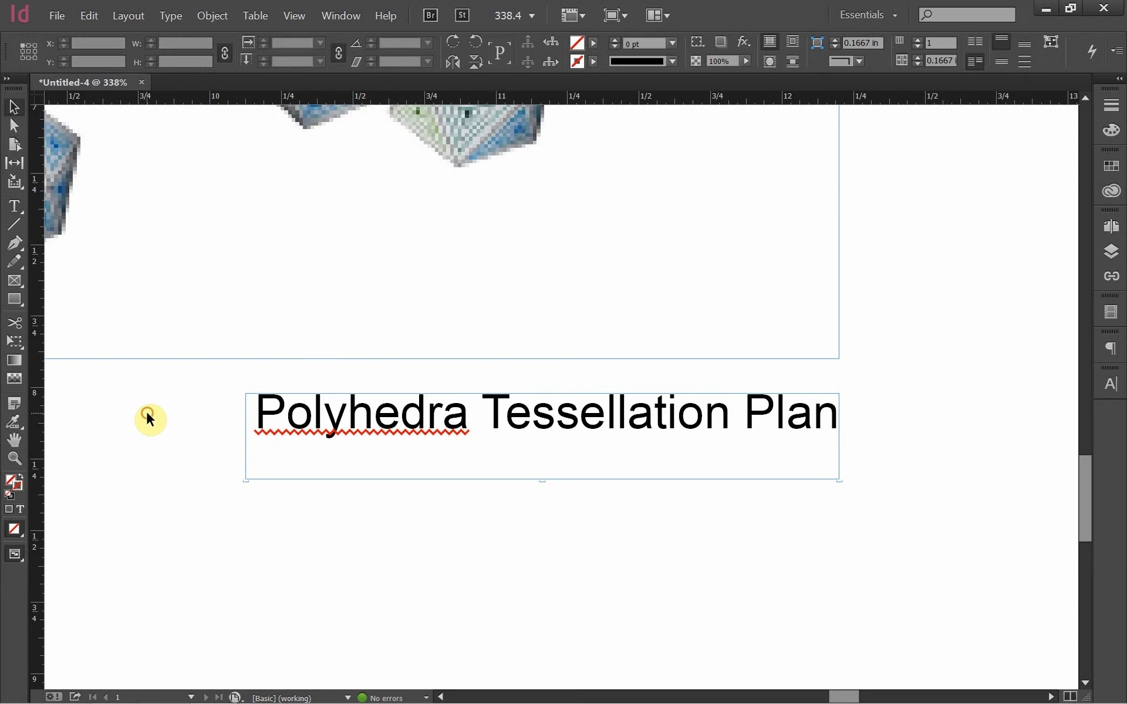
Try to assign the caption text frame to the Text layer by choosing that layer's item selection.
click(823, 464)
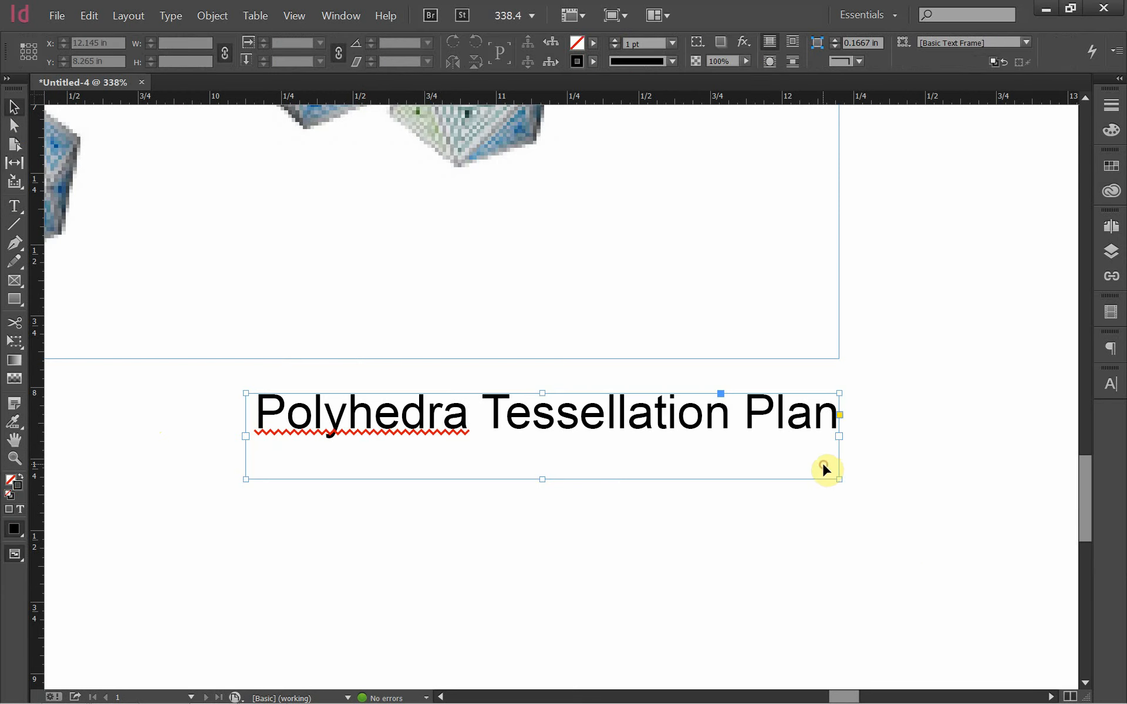
click(1111, 251)
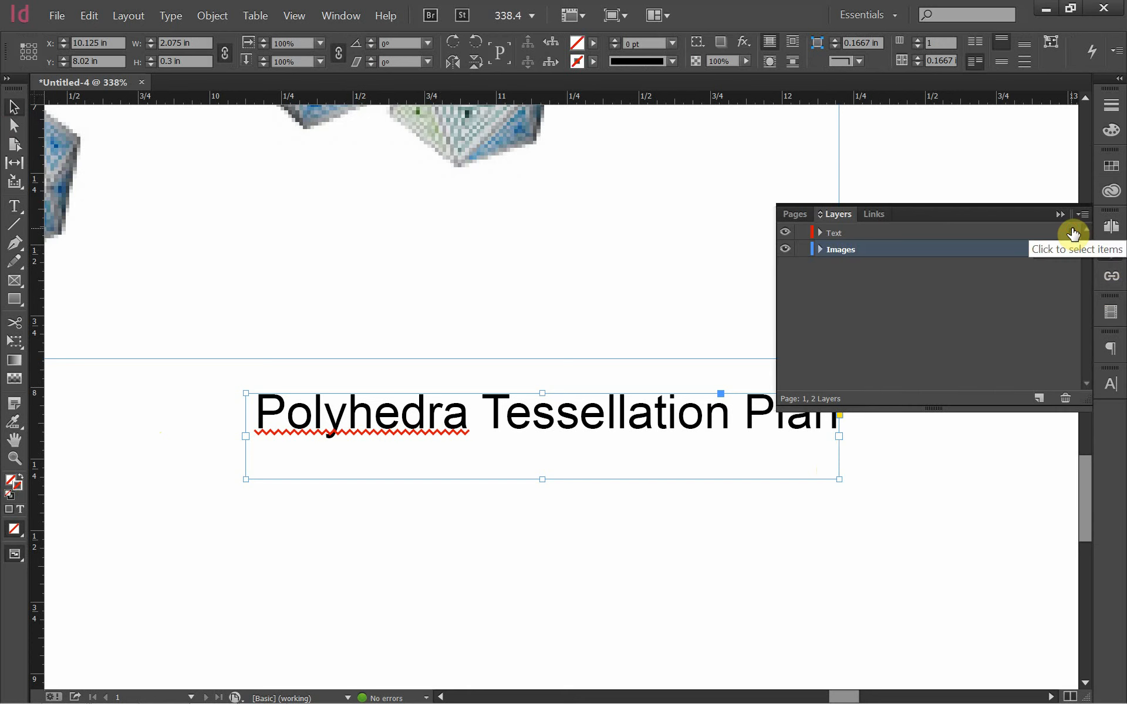
click(1072, 232)
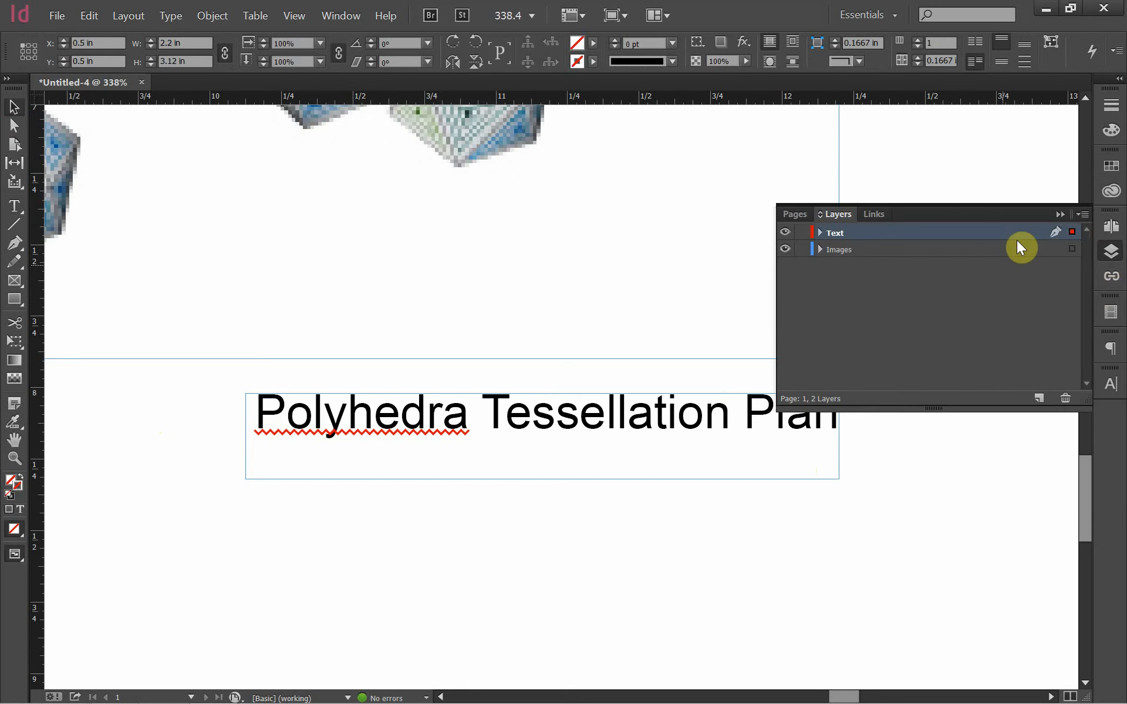
click(1060, 215)
click(837, 472)
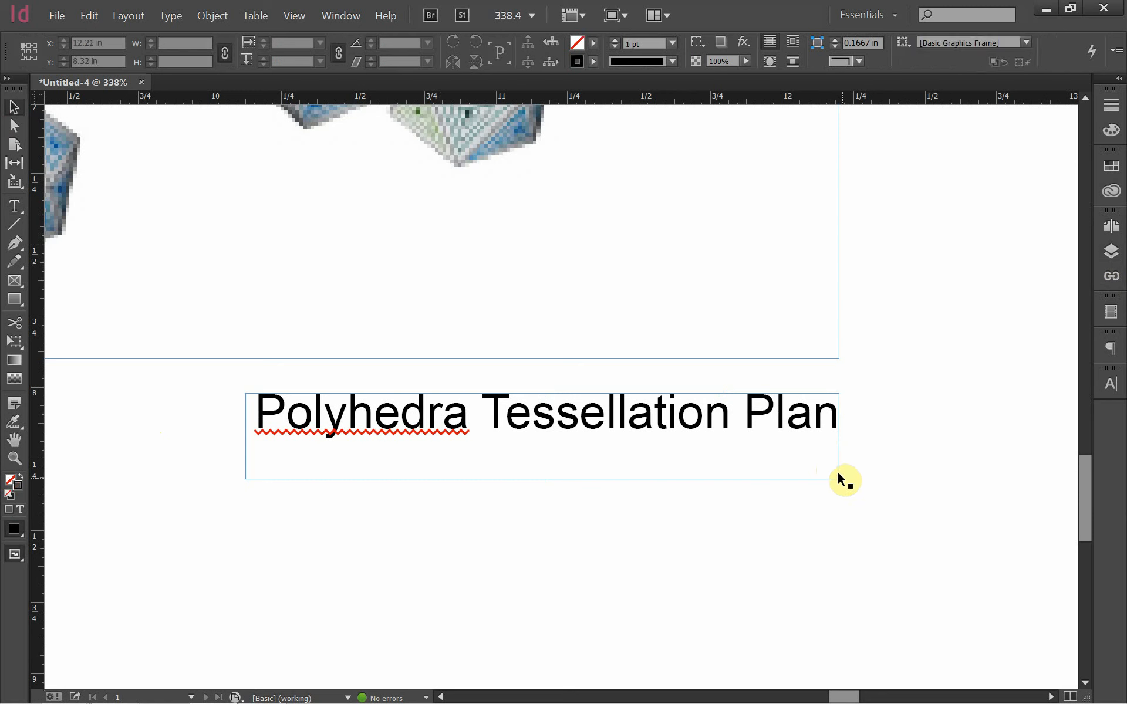
click(1111, 251)
click(1071, 232)
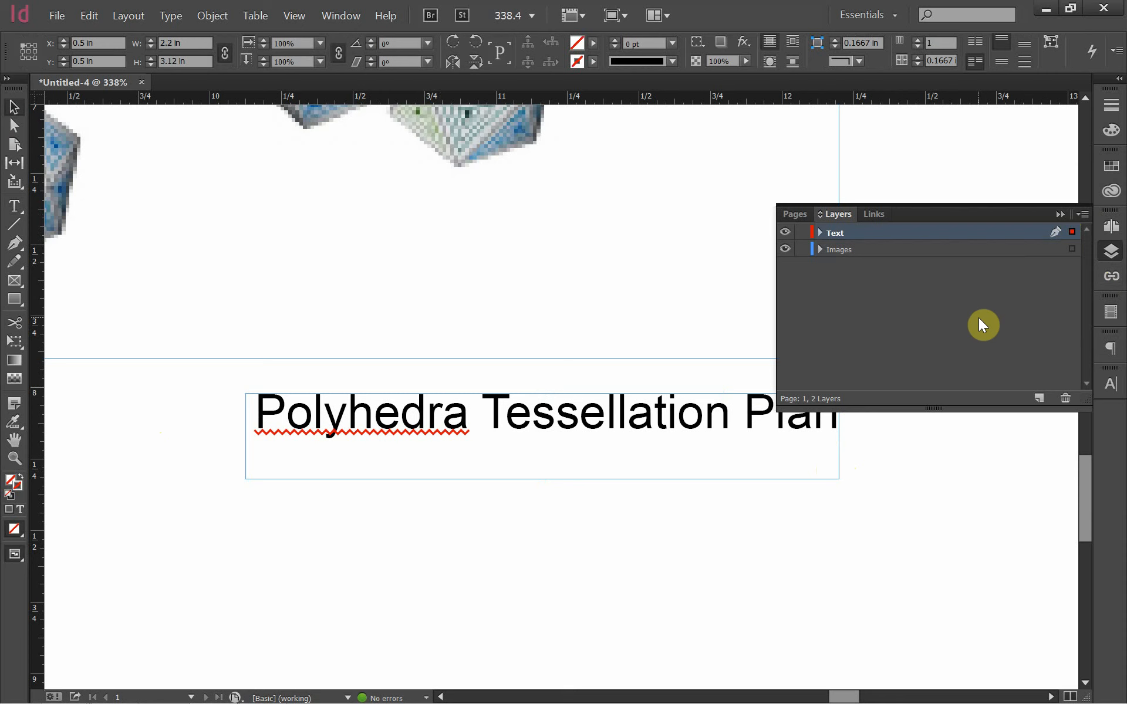
Move the caption text frame from the Images layer to the Text layer.
click(837, 460)
drag(1070, 254, 1073, 234)
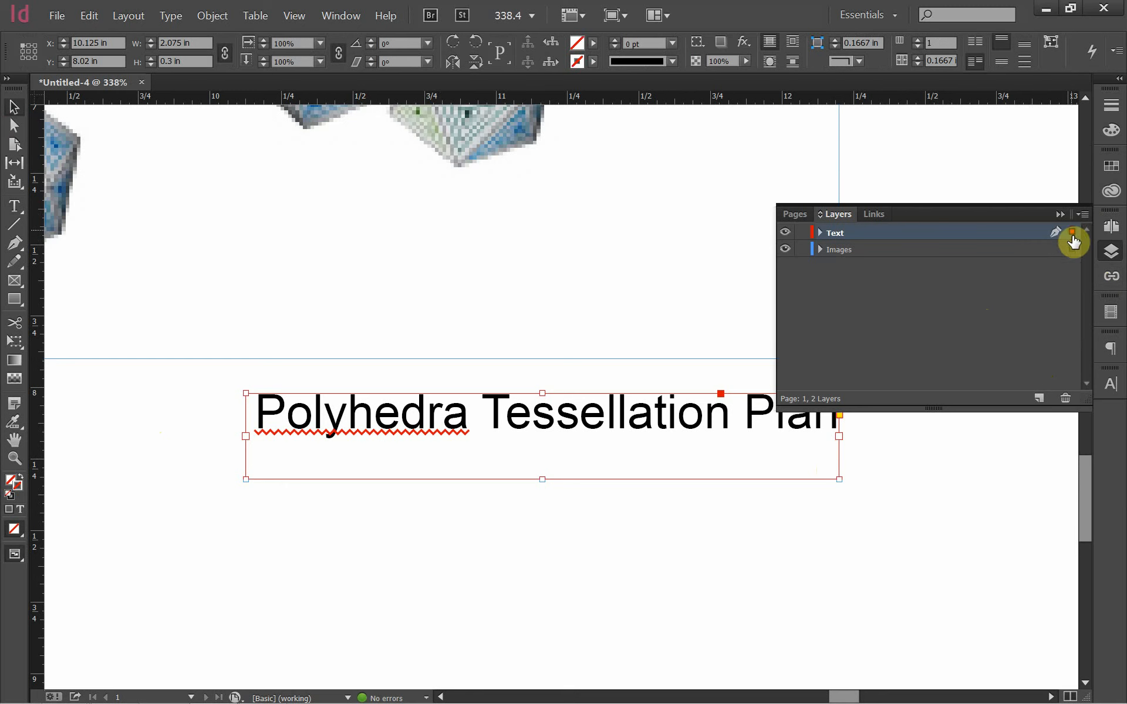
drag(1073, 238, 1076, 252)
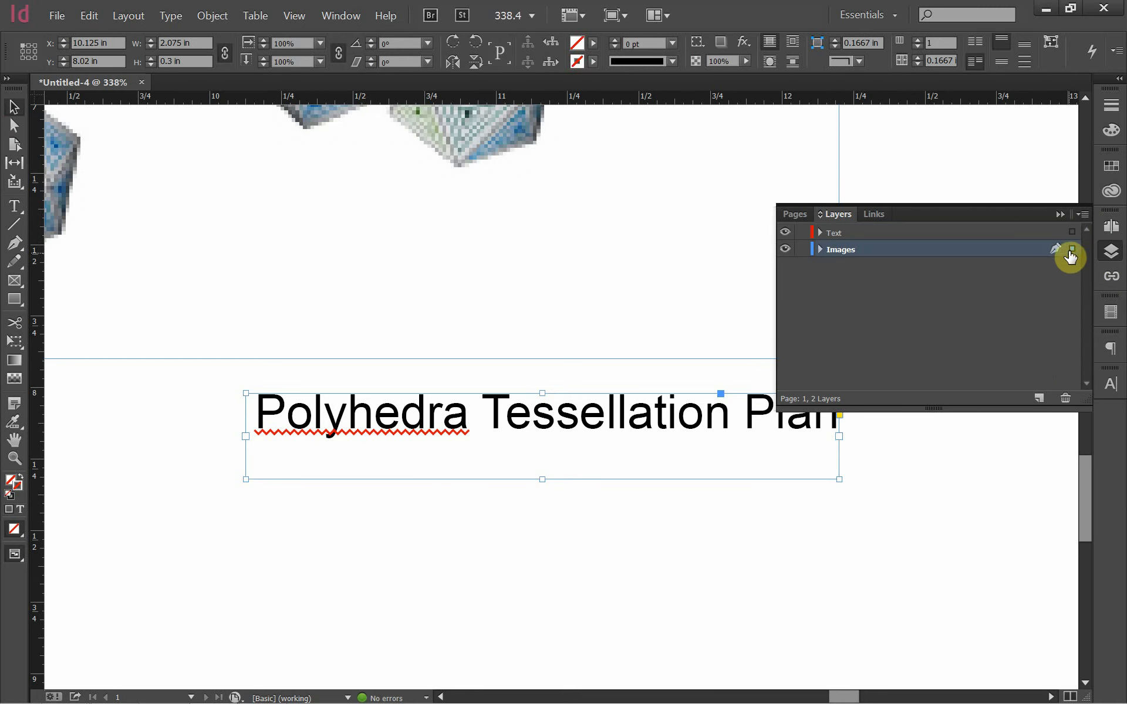
mouse_move(1070, 255)
mouse_down()
mouse_move(1059, 239)
mouse_move(1074, 234)
mouse_up()
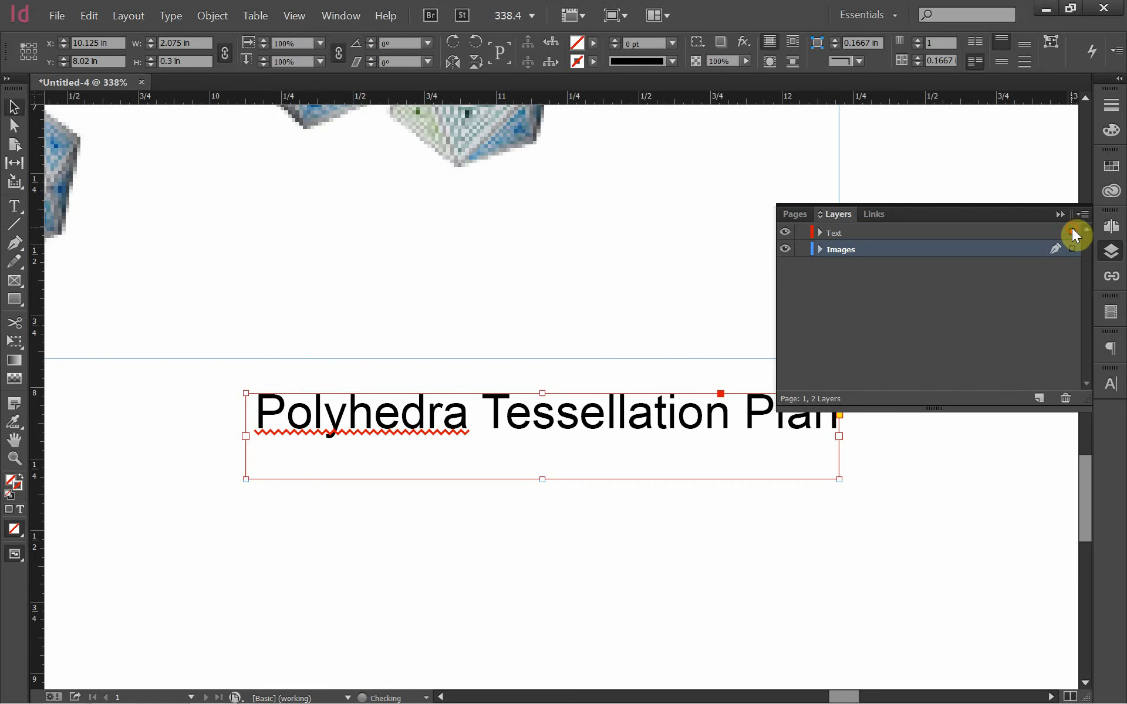
click(1060, 215)
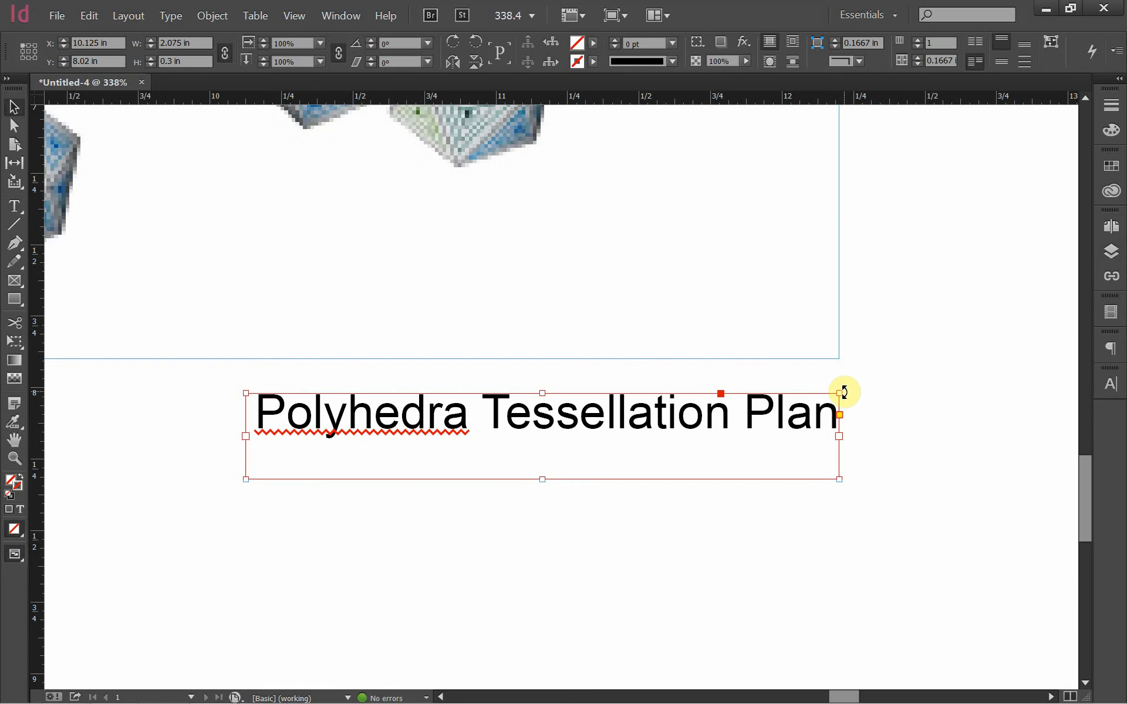
Save the document as "InDesign Basics" in the InDesign Basics folder, in InDesign CC 2015 format.
key(ctrl+0)
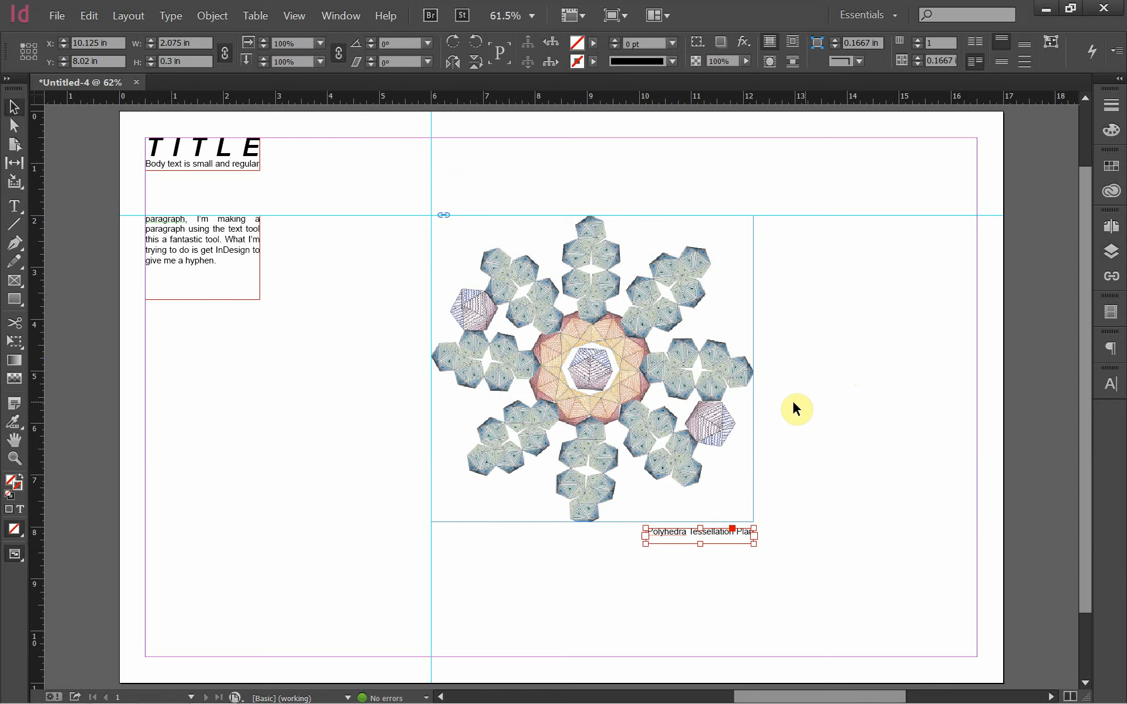
key(ctrl+s)
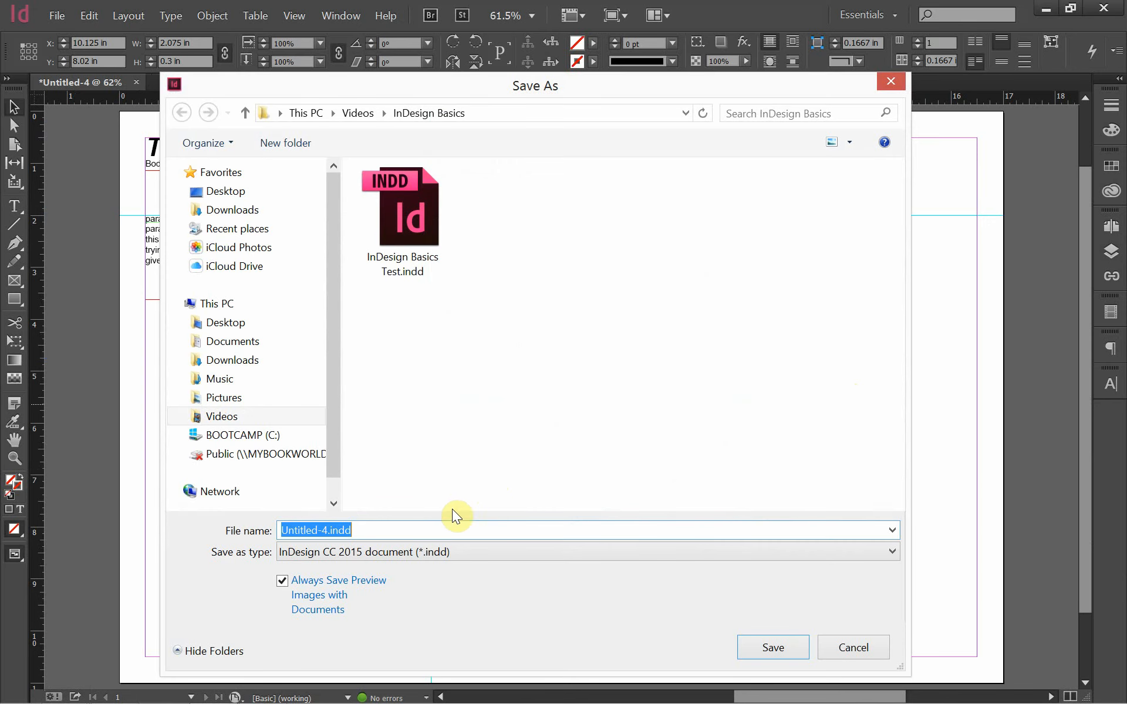
click(430, 232)
click(418, 527)
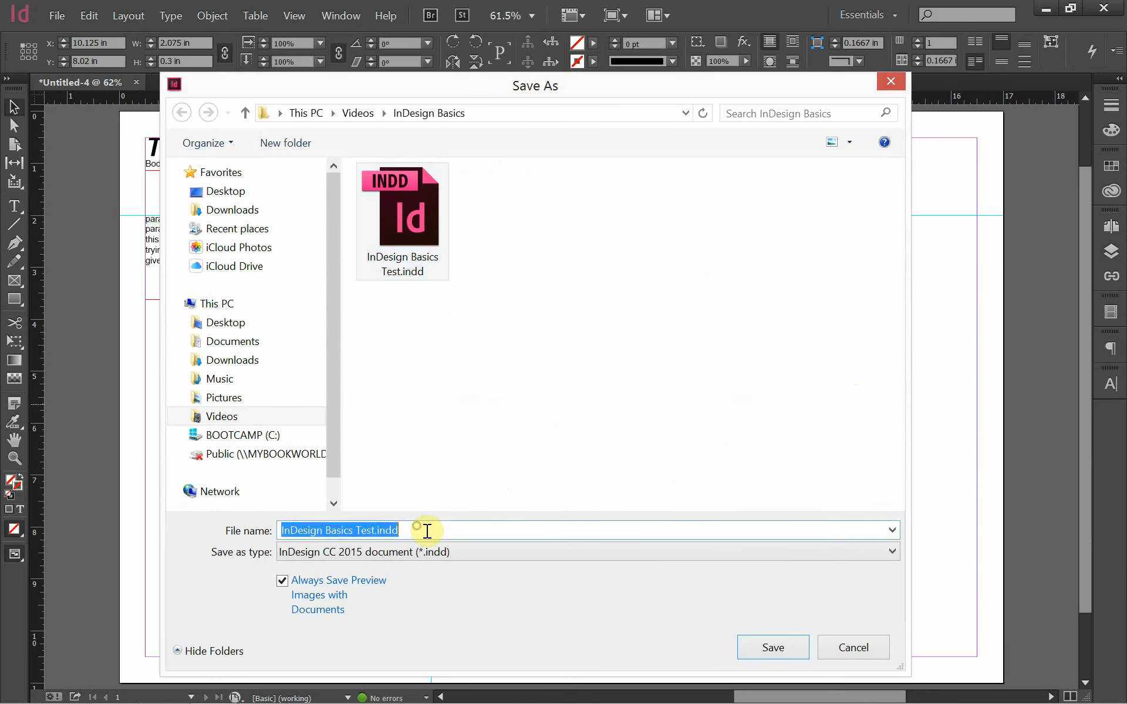
drag(423, 530, 354, 539)
key(BackSpace)
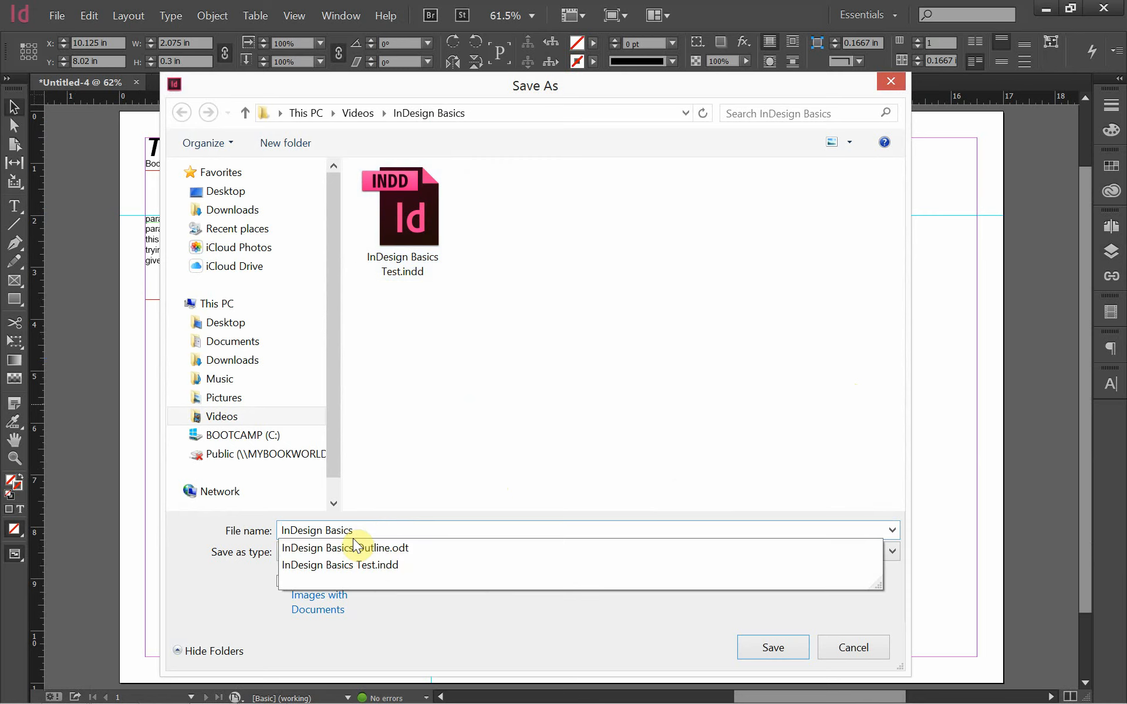
click(410, 496)
click(764, 645)
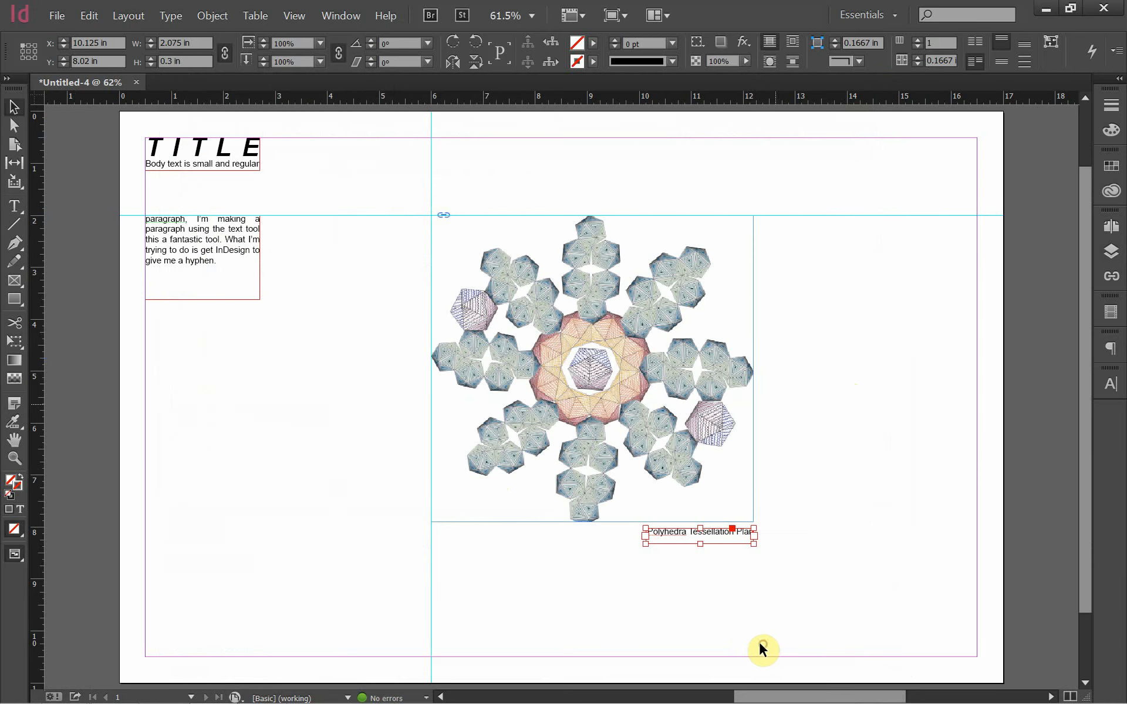
Switch to the outline in OpenOffice Writer, review the "Switching Layers" and "Duplicate Spread" topics, and return to InDesign.
key(alt+Tab)
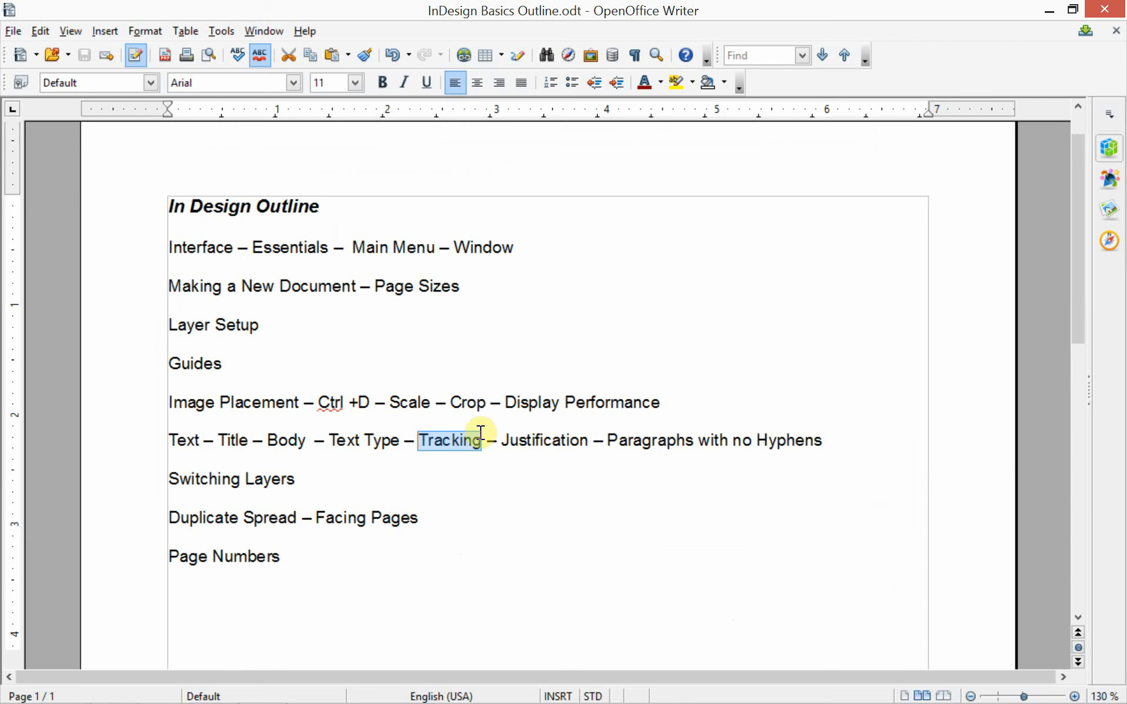
drag(297, 479, 169, 483)
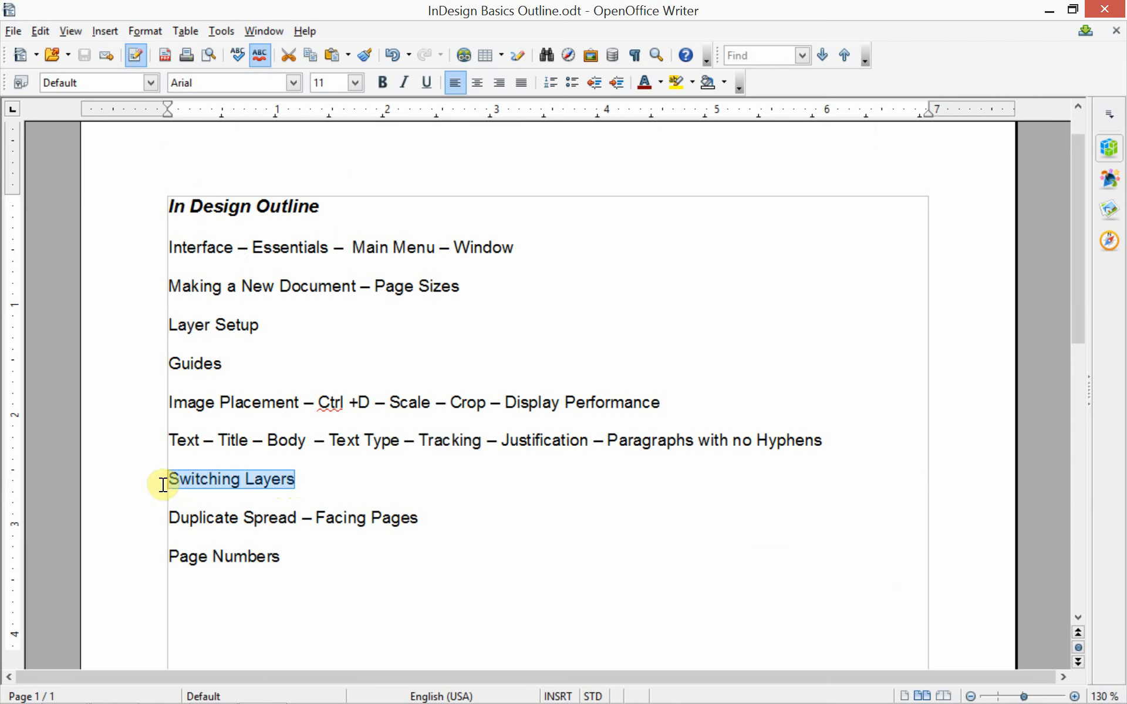
click(134, 354)
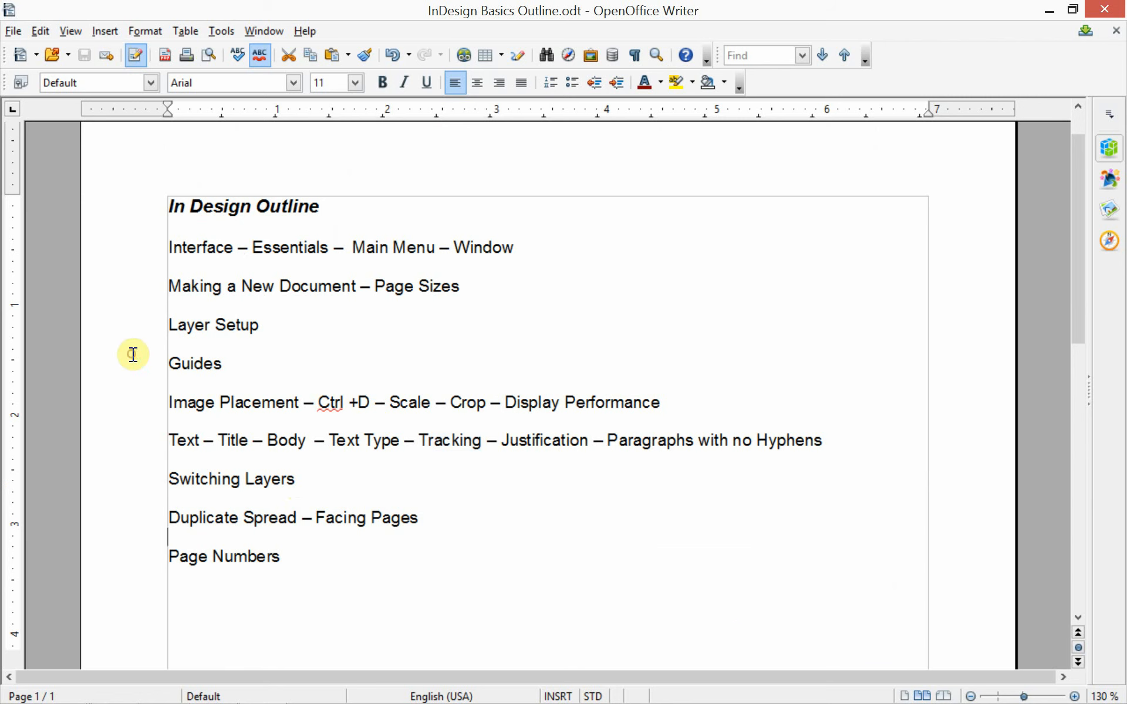
click(297, 516)
key(alt+Tab)
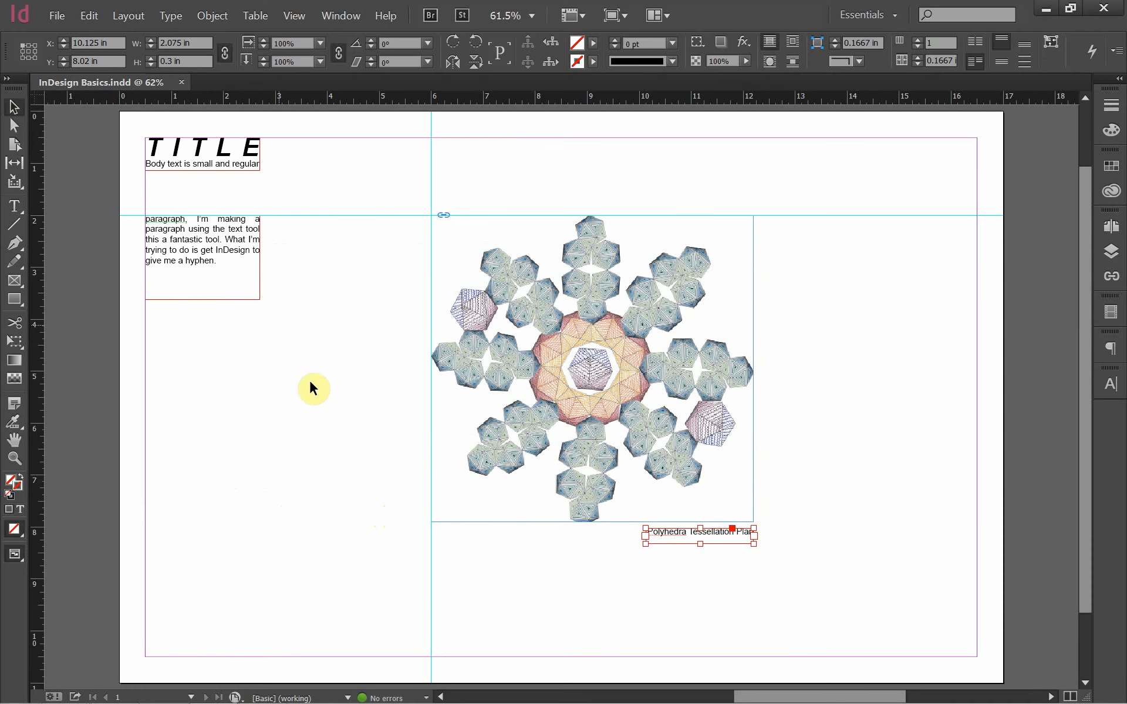
Deselect the caption frame and bring up the document's page overview.
click(315, 391)
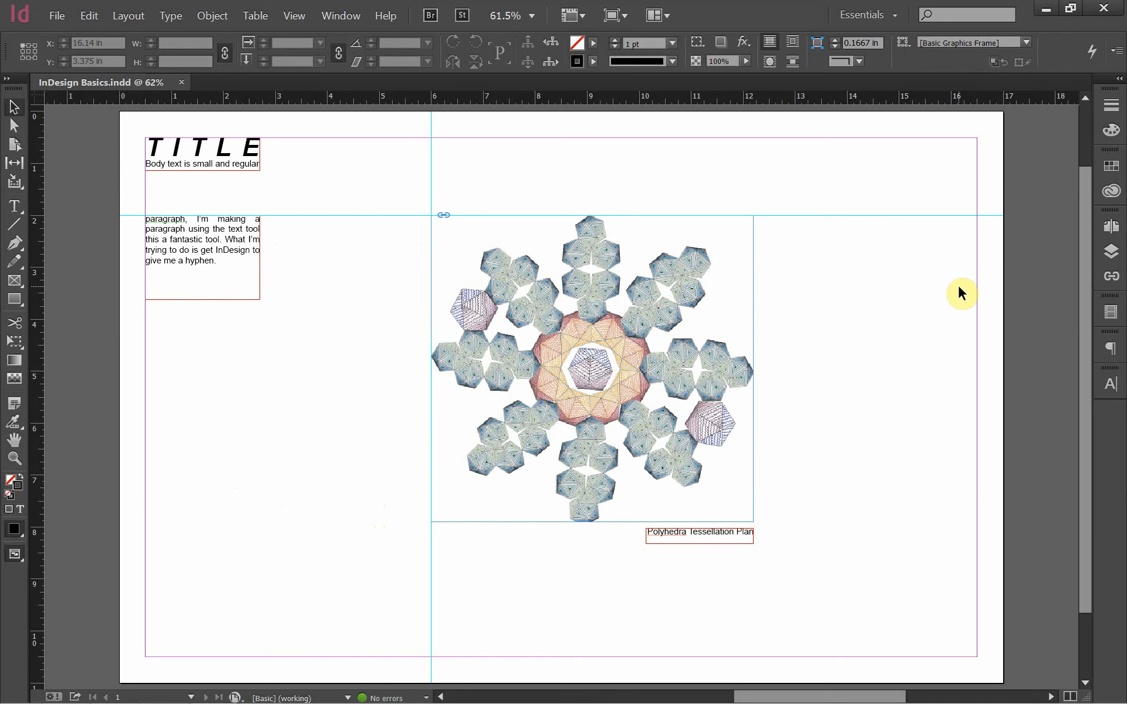
click(339, 16)
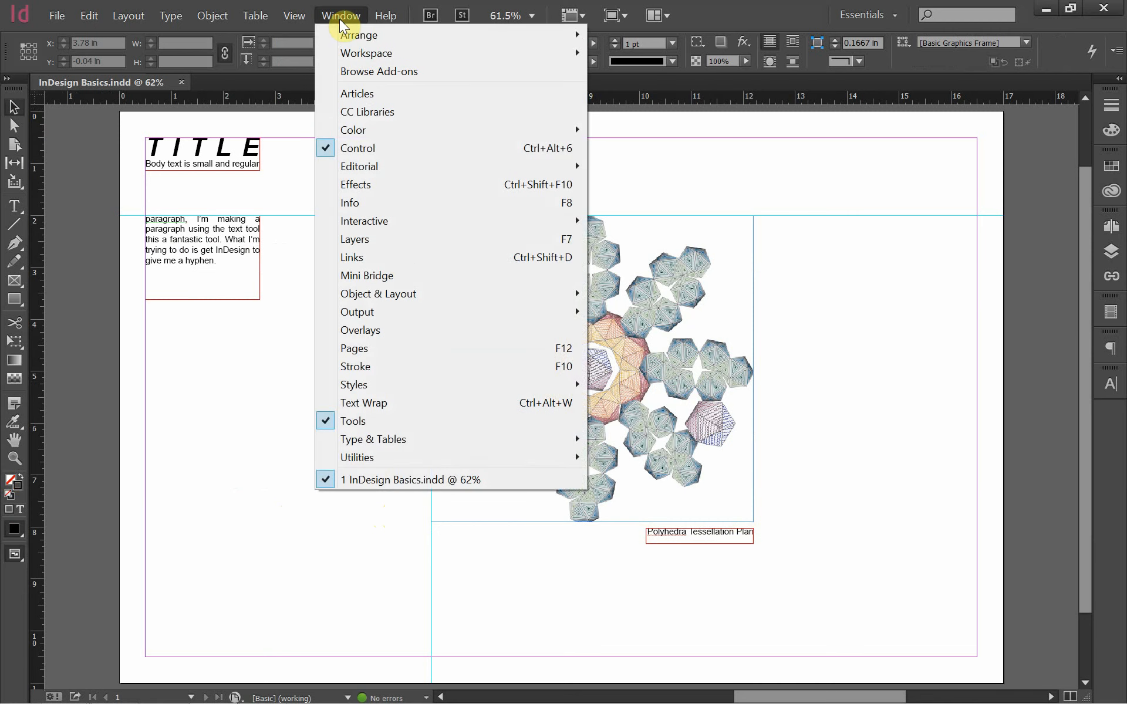
click(417, 349)
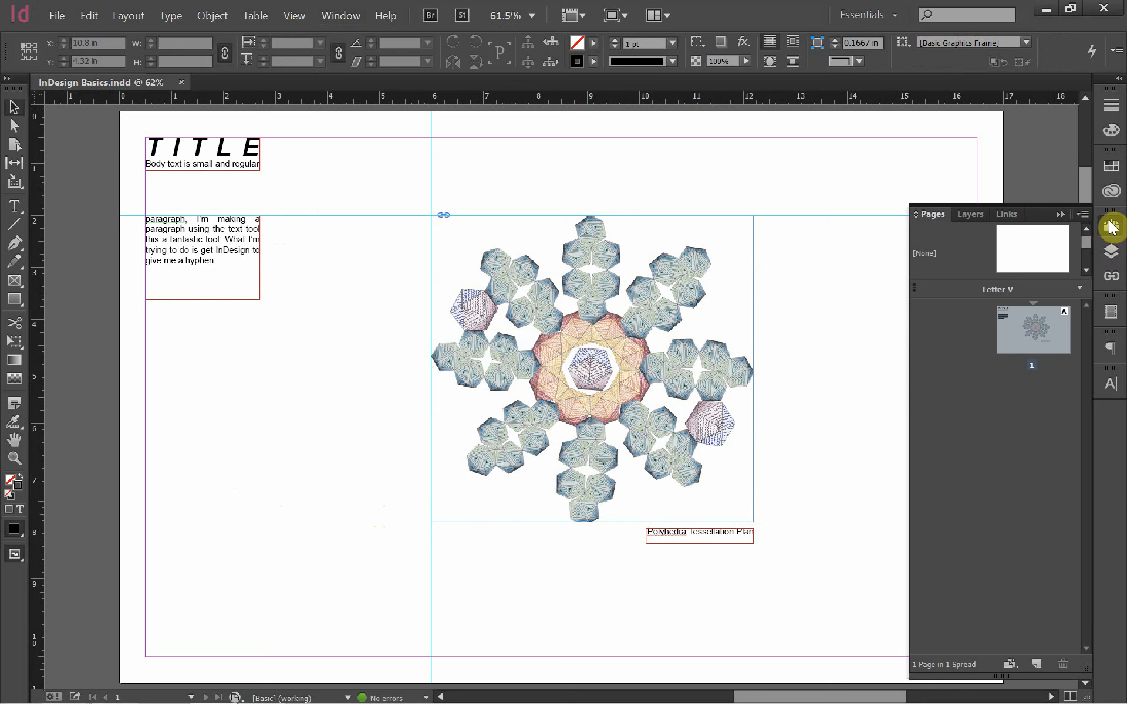
click(973, 417)
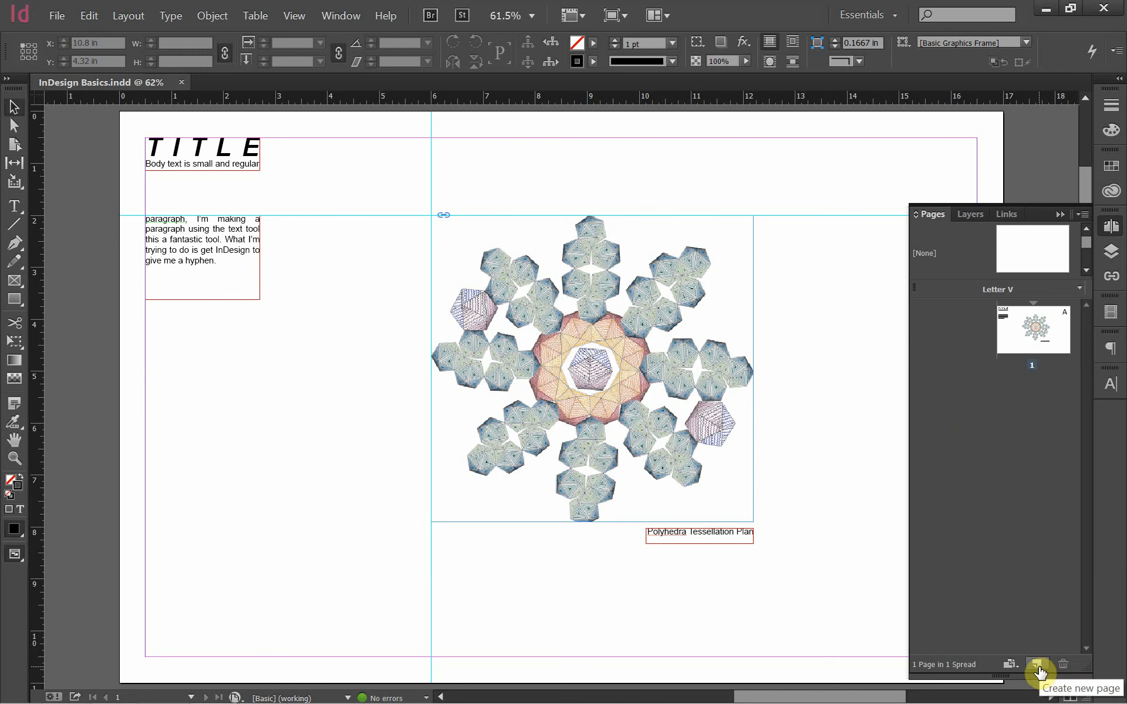
right_click(964, 432)
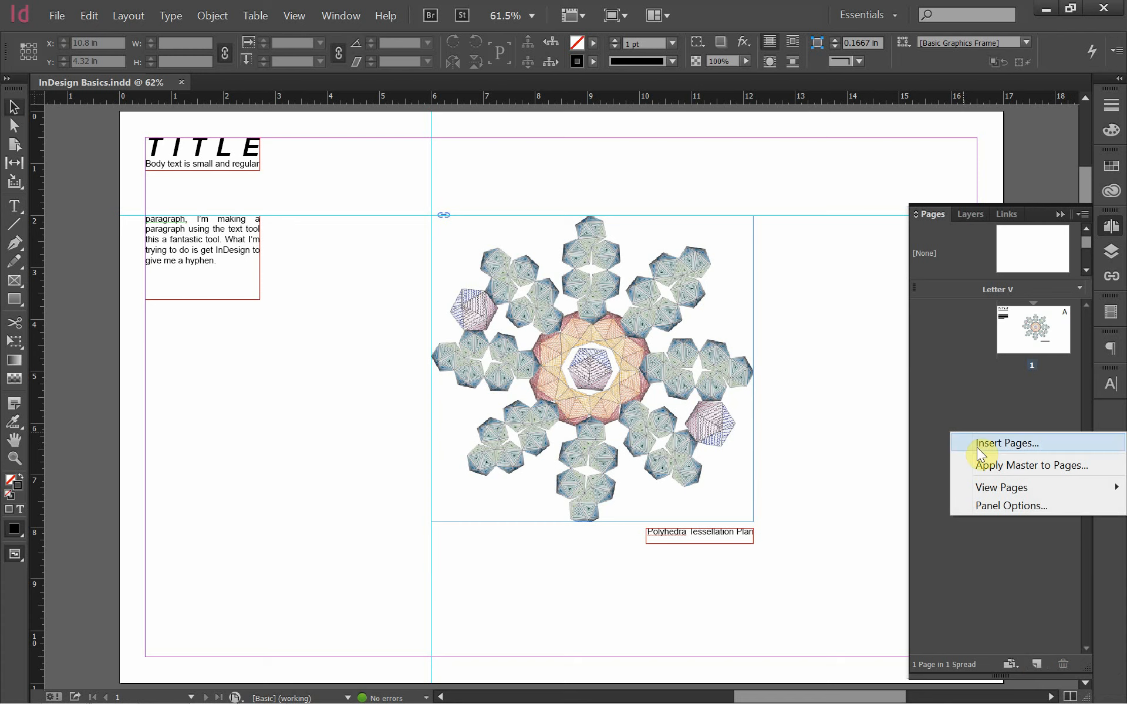
click(978, 448)
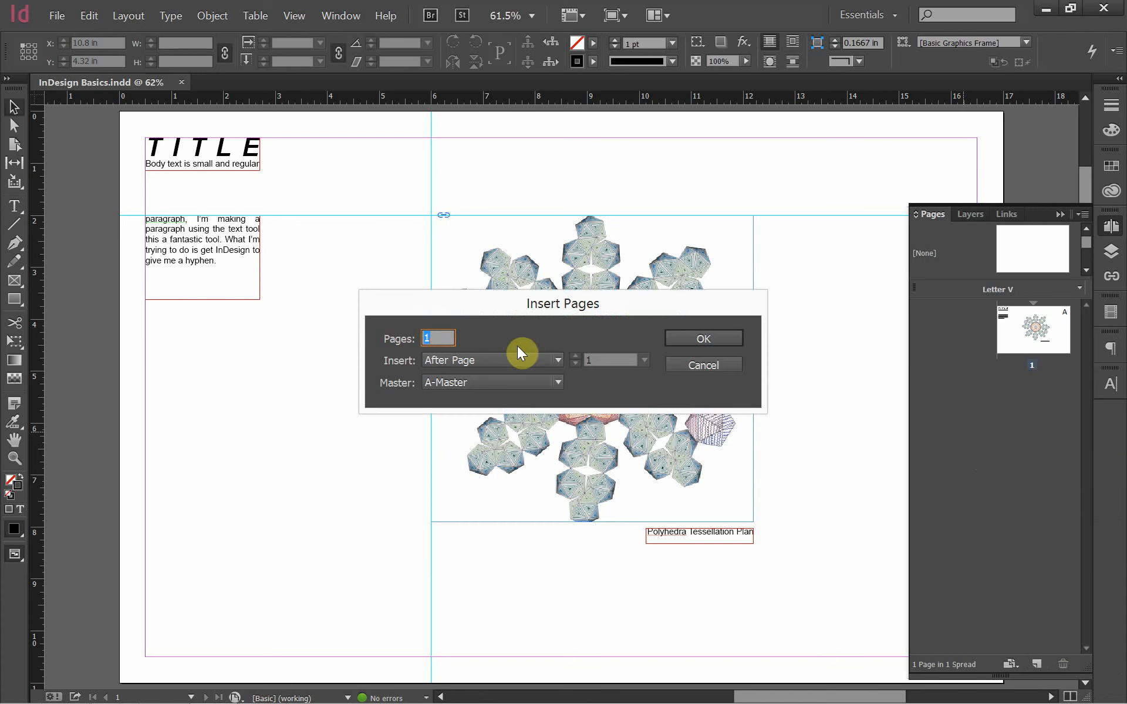
click(723, 360)
right_click(1027, 414)
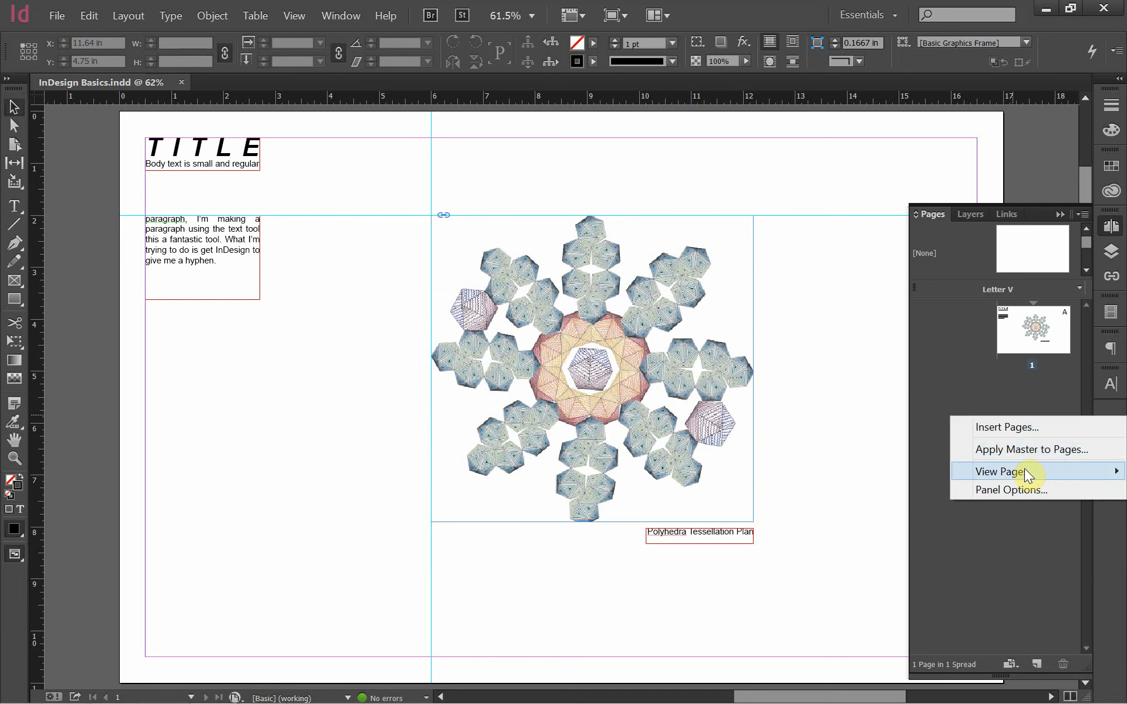
click(963, 367)
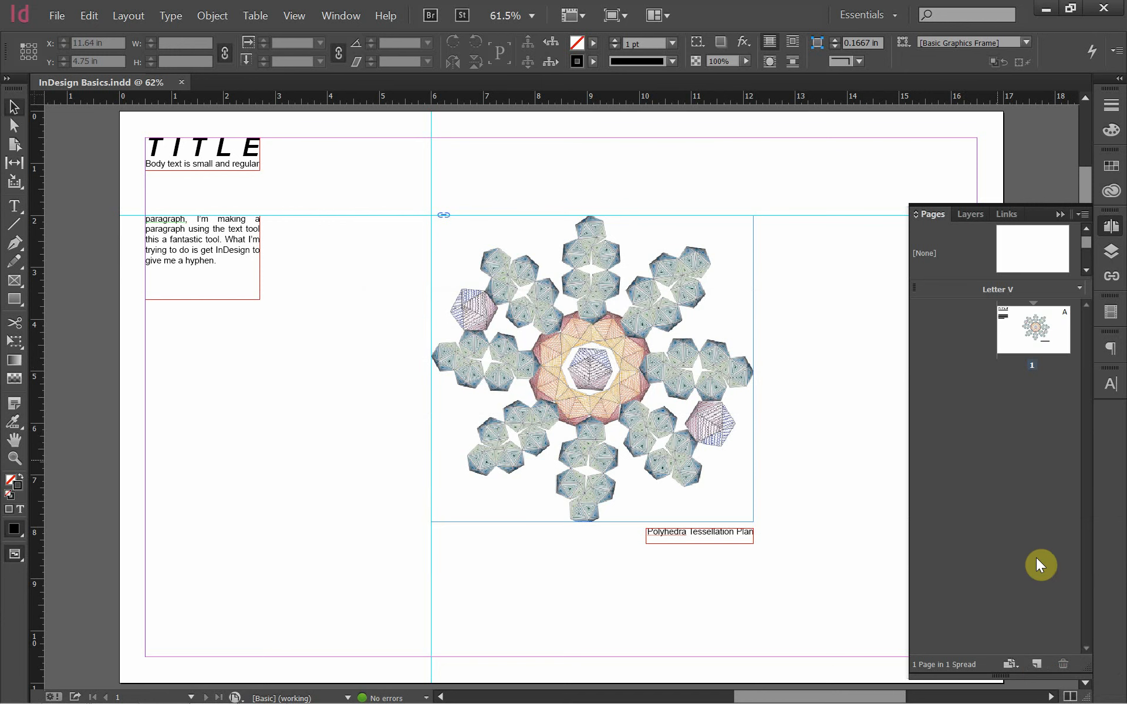
Try adding a blank second page to the document, and undo the addition.
click(1036, 665)
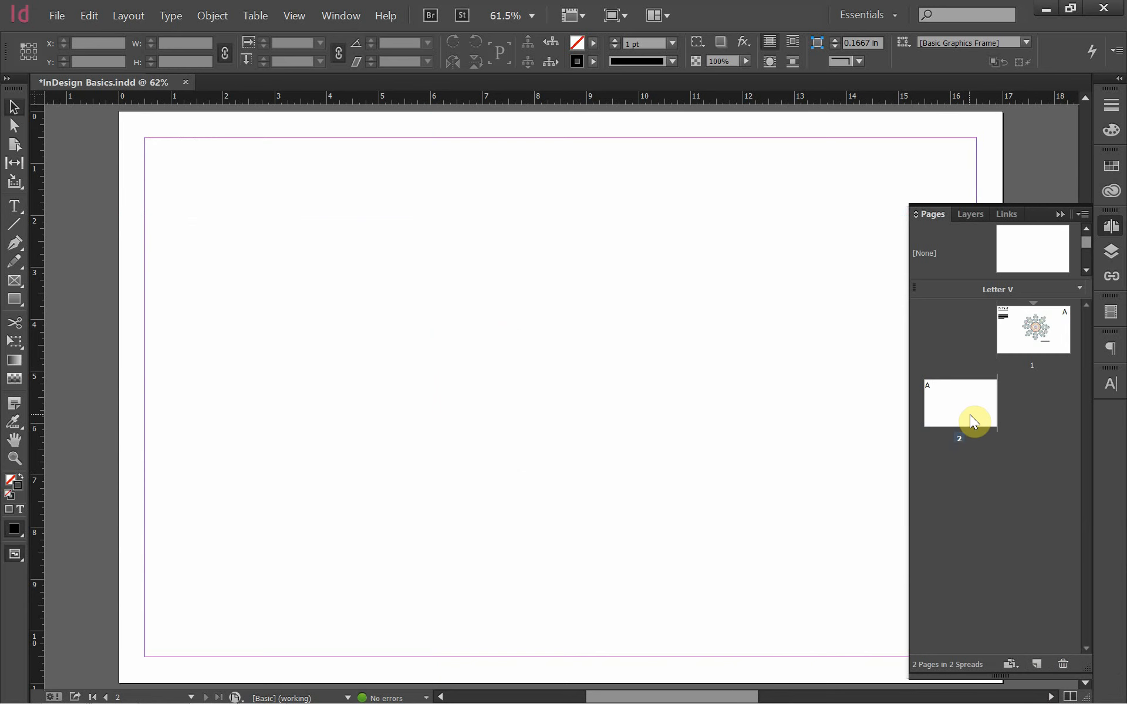
key(ctrl+z)
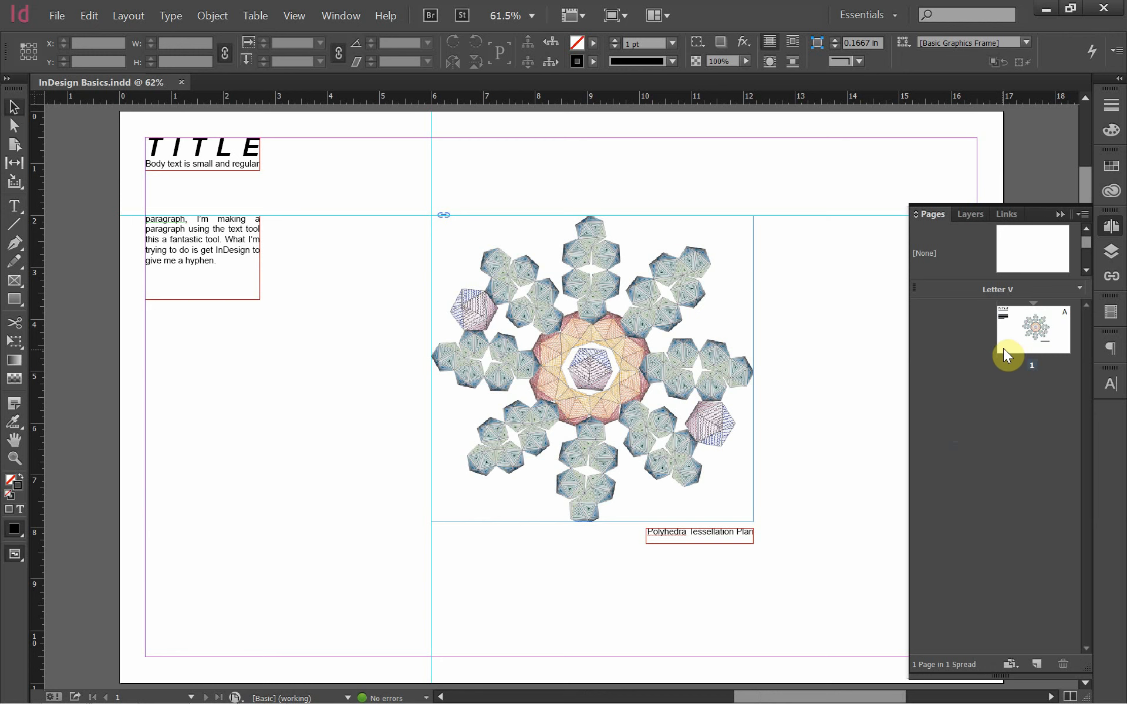
Duplicate the spread of page 1 to create a second page with the same layout.
click(1002, 348)
right_click(1004, 347)
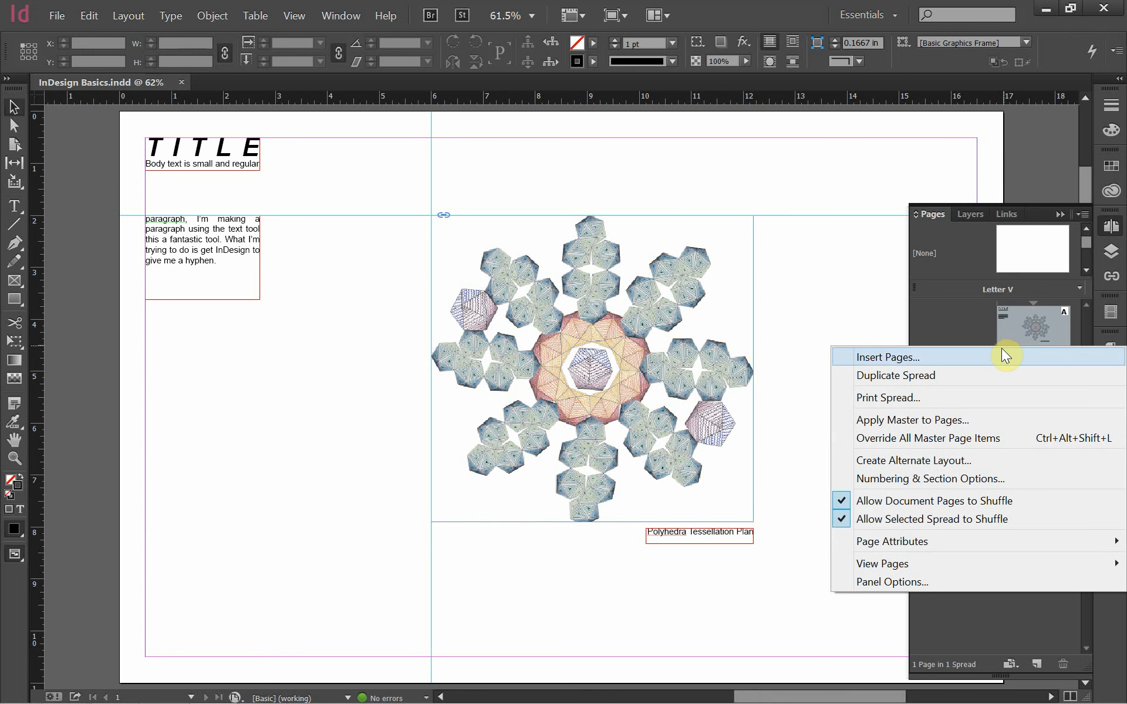
click(934, 382)
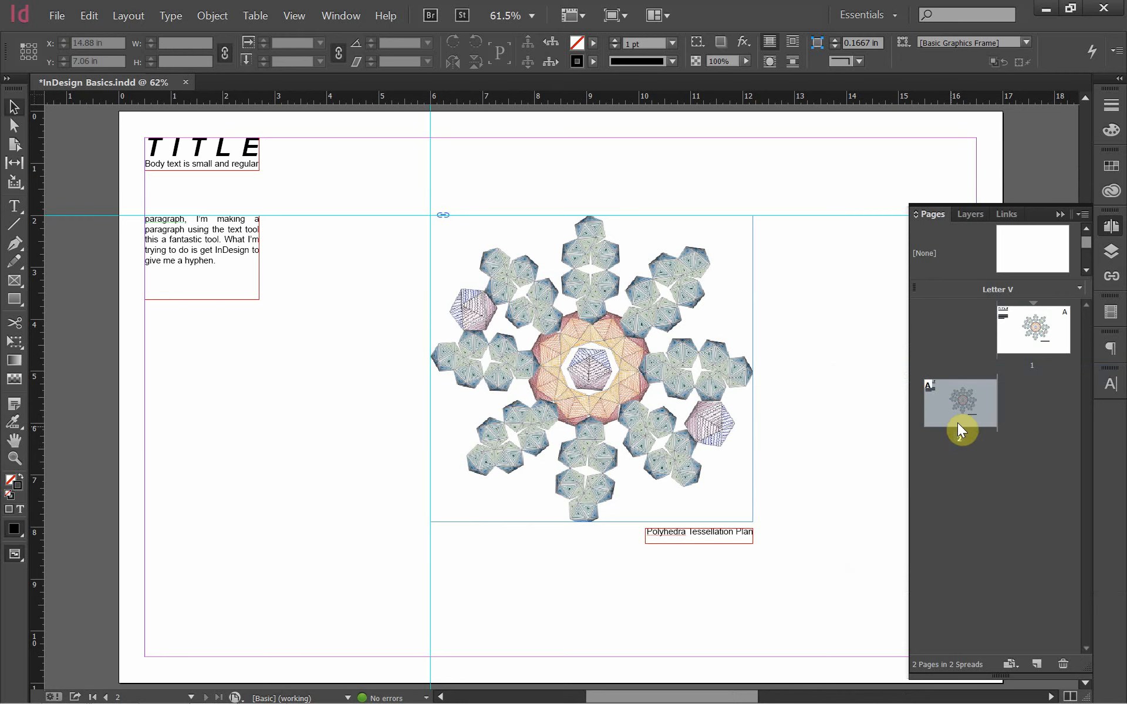
Inspect the duplicated page 2 and compare its layout with page 1.
drag(960, 418, 570, 488)
scroll(567, 488, up, 3)
scroll(566, 488, down, 6)
scroll(561, 488, up, 9)
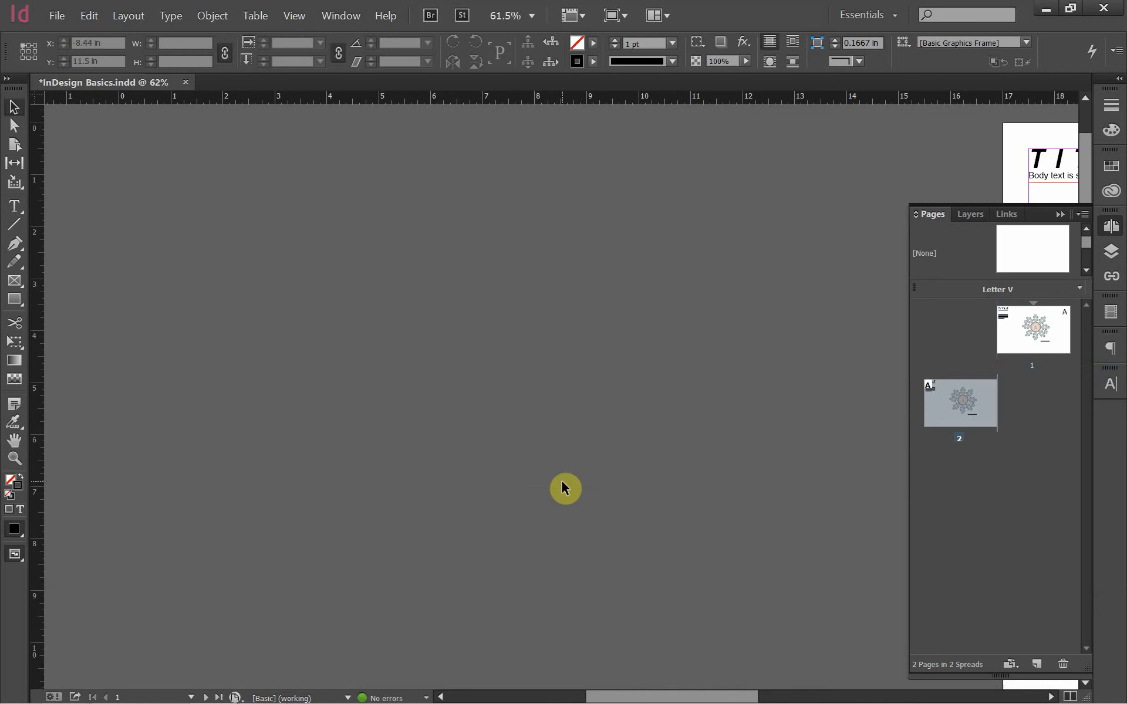
drag(593, 697, 649, 669)
scroll(680, 568, down, 6)
scroll(597, 551, down, 2)
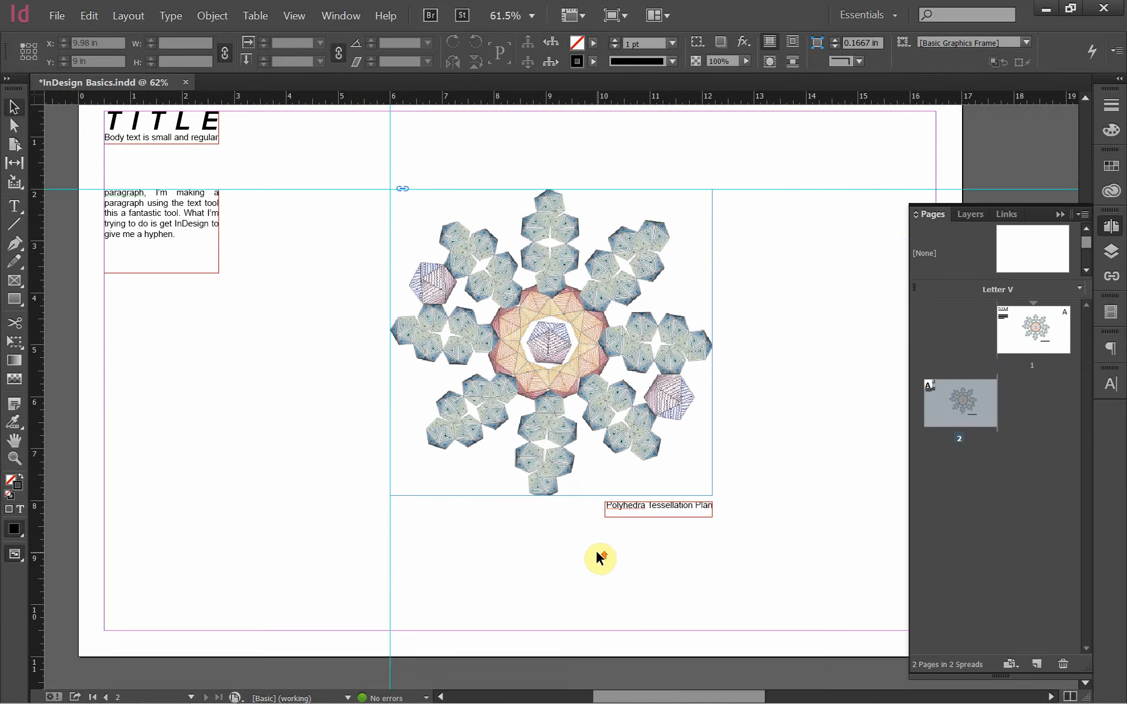
scroll(597, 552, up, 1)
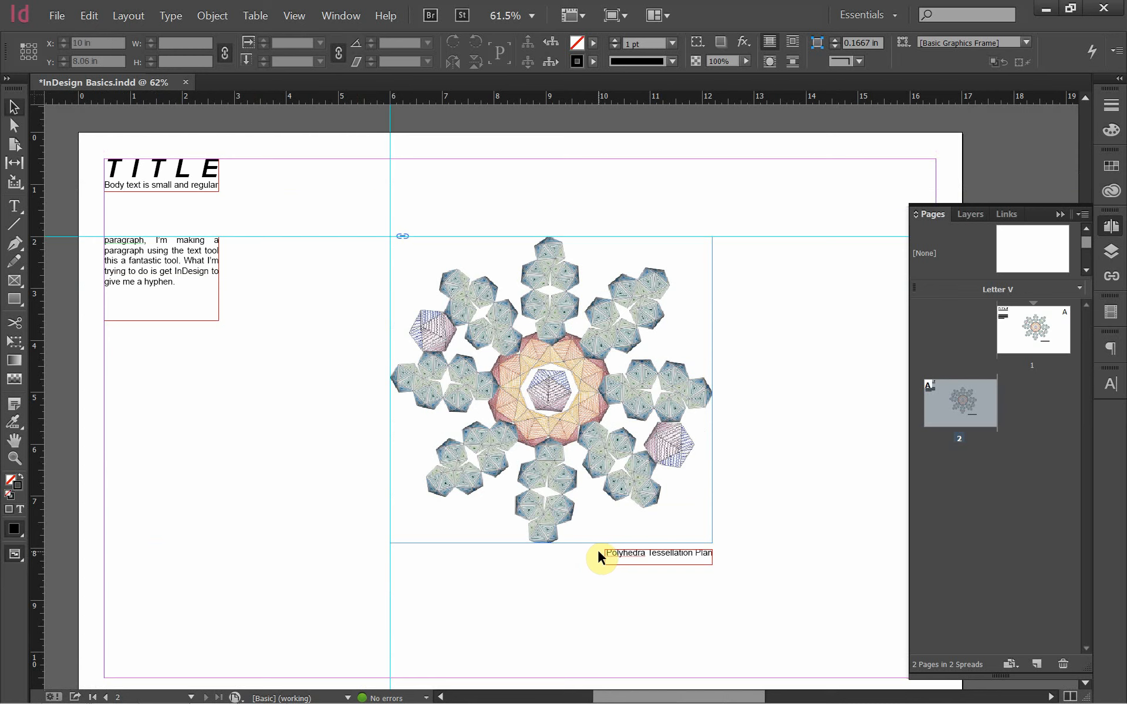
Replace the snowflake image on page 2 with the HW2_2-scaled JPG from the A03 folder, check its cropping, and deselect it.
click(414, 423)
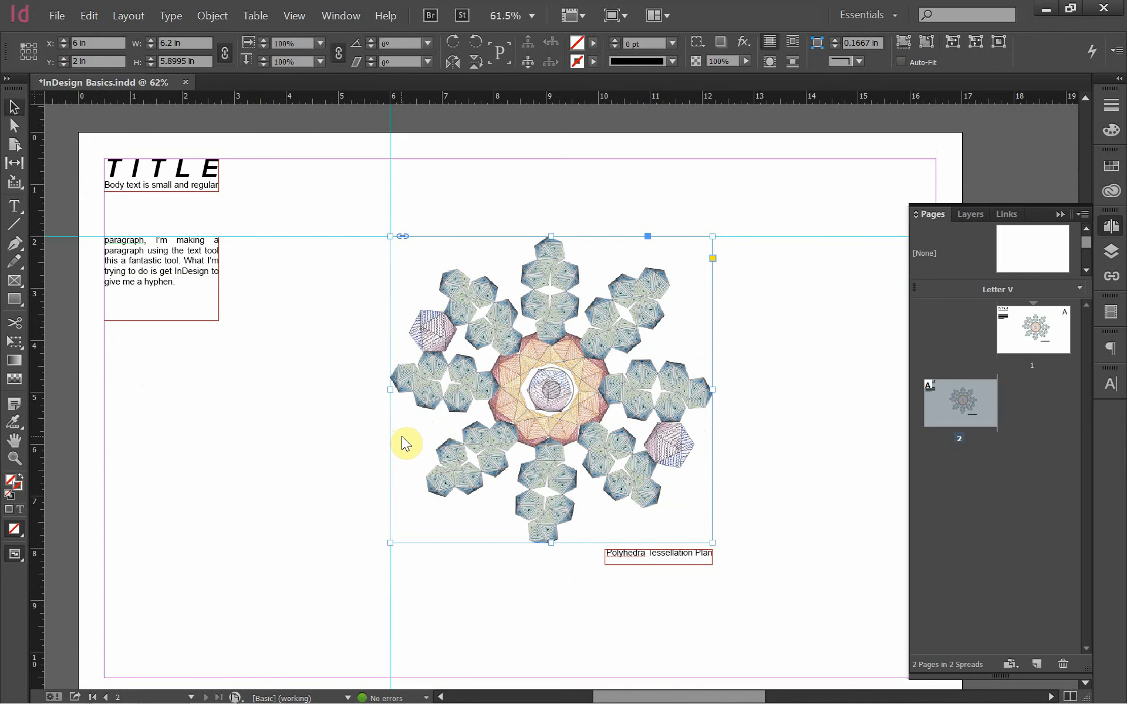
key(ctrl+d)
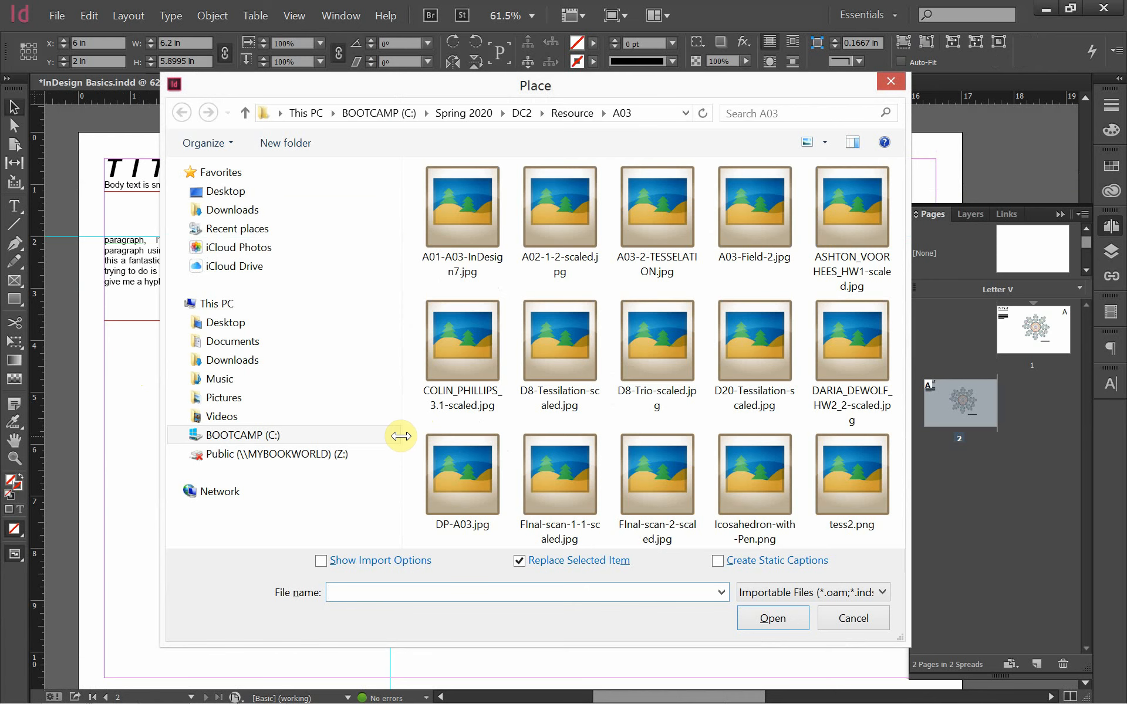
drag(435, 87, 390, 85)
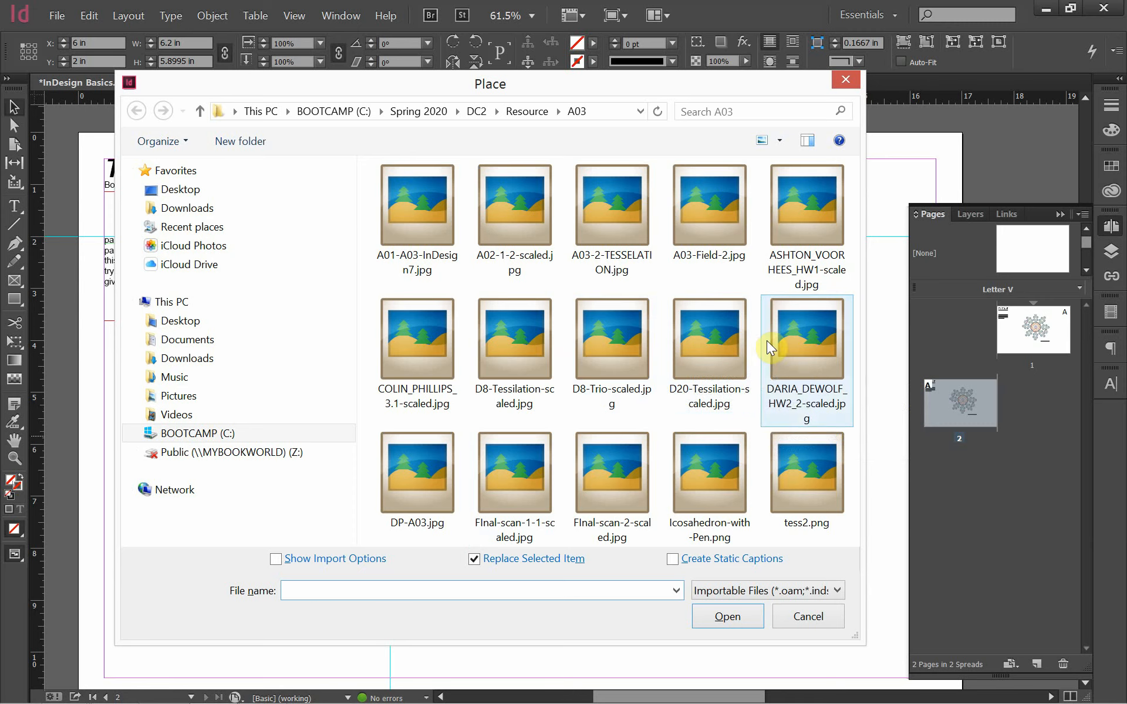
click(792, 334)
click(737, 613)
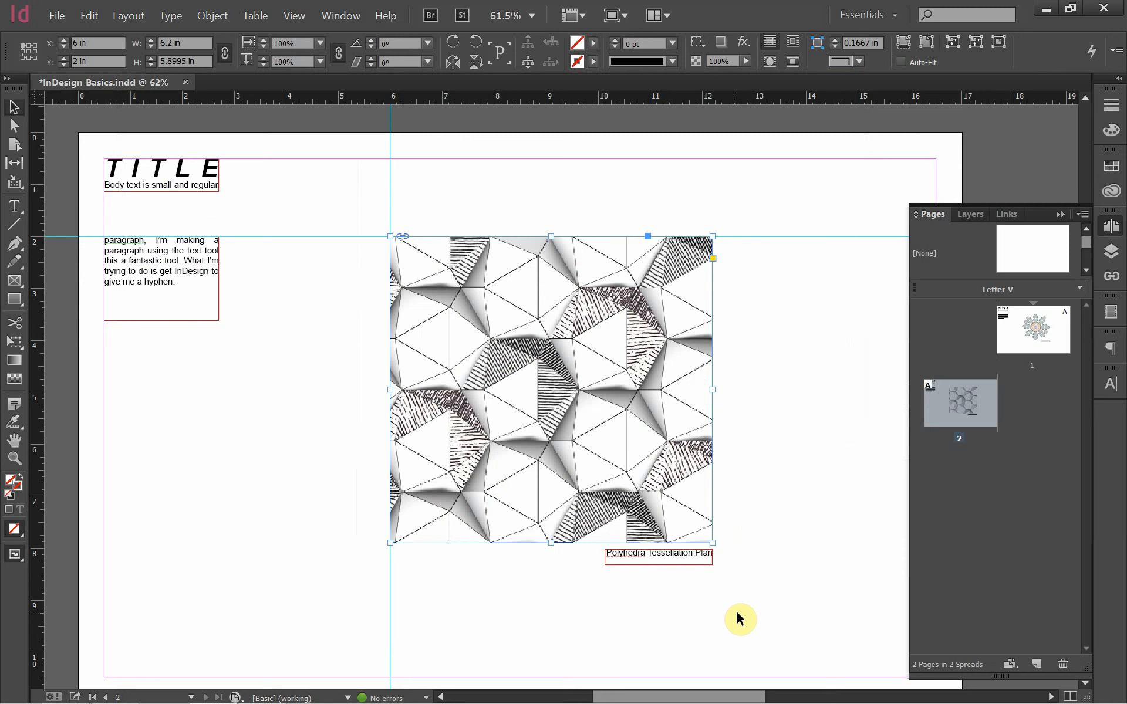
double_click(596, 496)
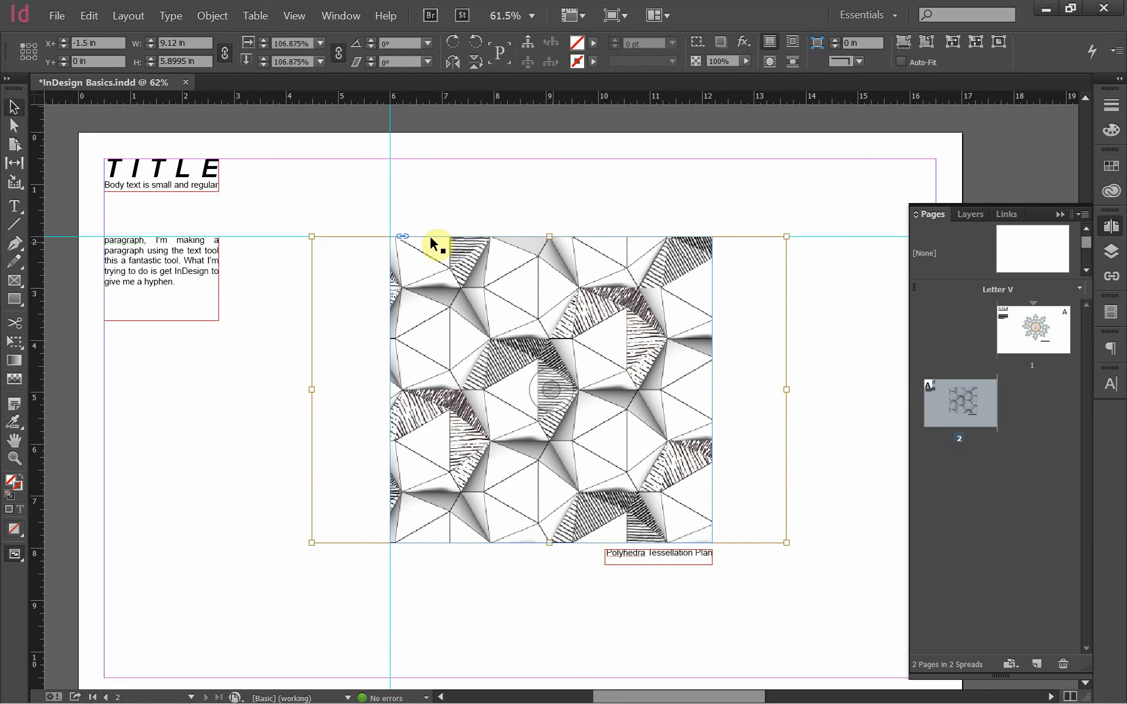
click(583, 468)
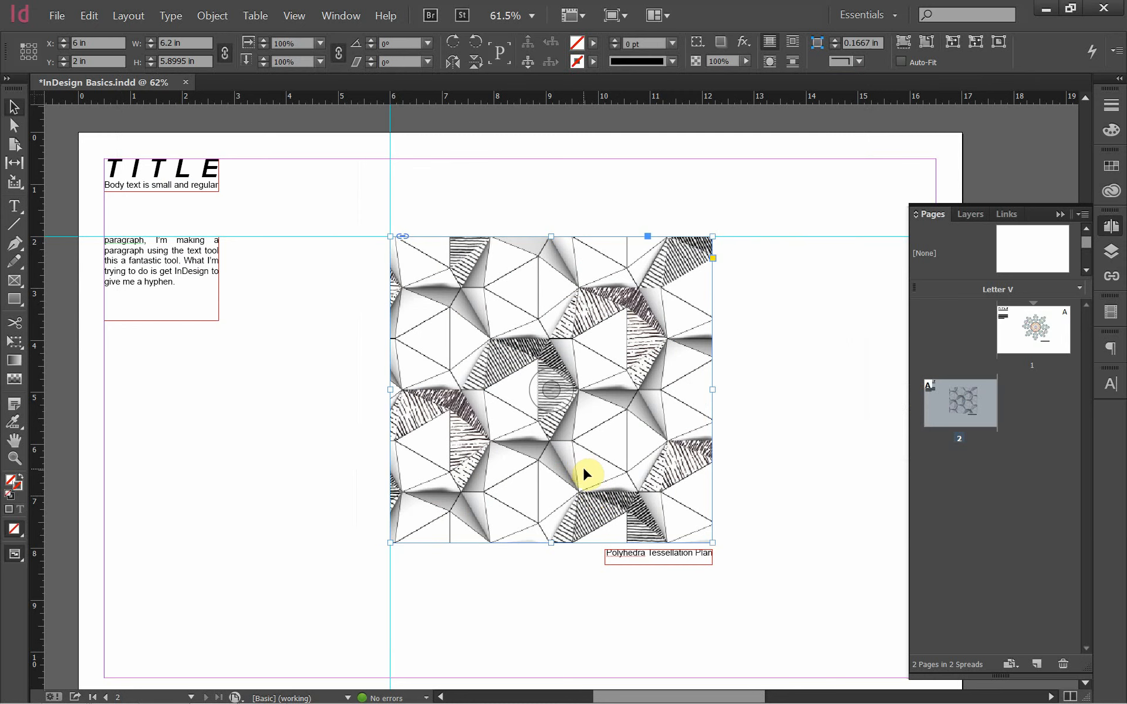
click(759, 483)
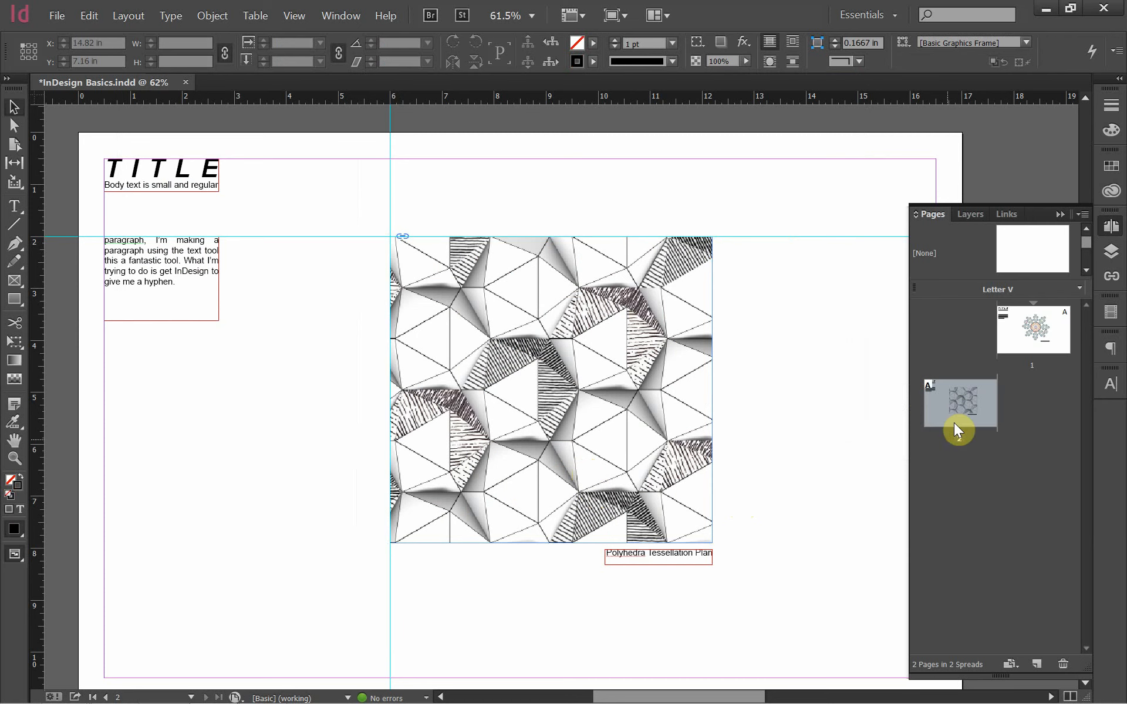
Duplicate the page 2 spread, and replace the image on page 2 with D8-Tessilation-scaled.jpg.
right_click(963, 405)
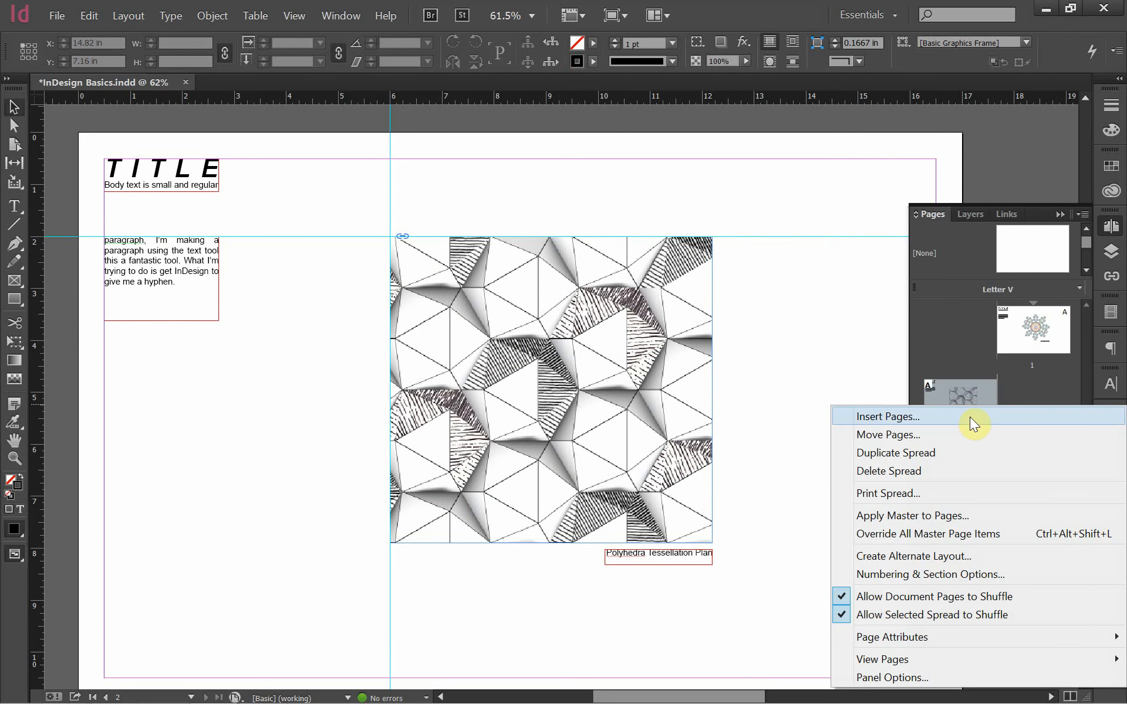
click(970, 452)
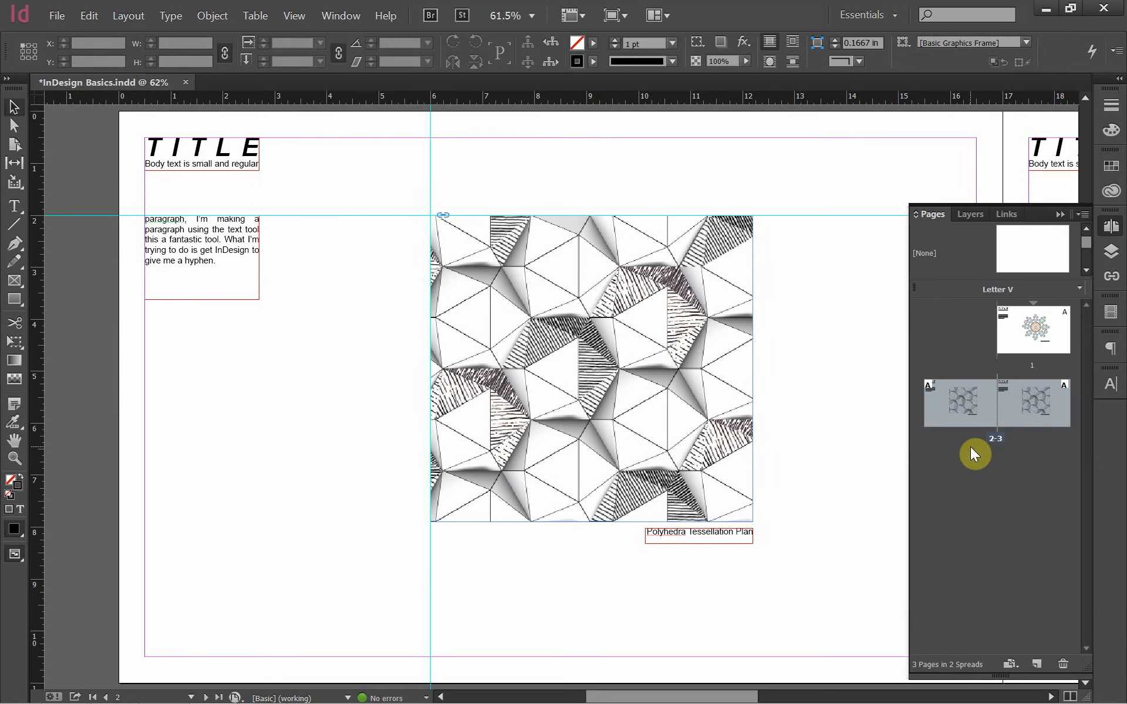
click(611, 421)
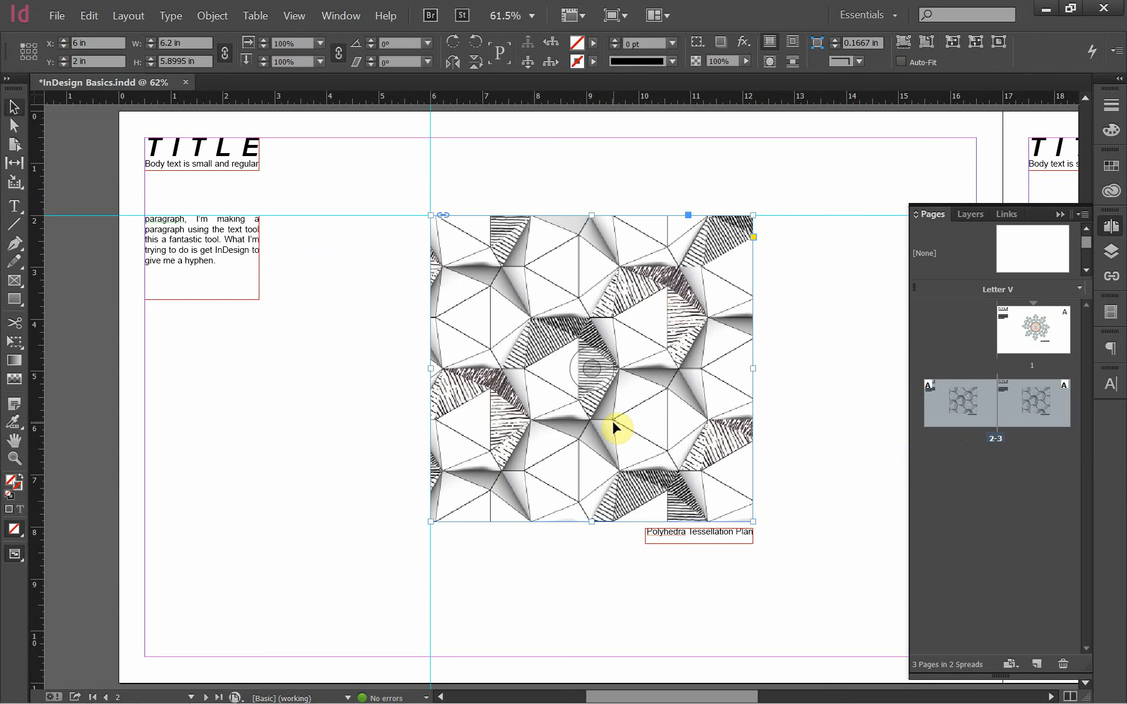
key(ctrl+d)
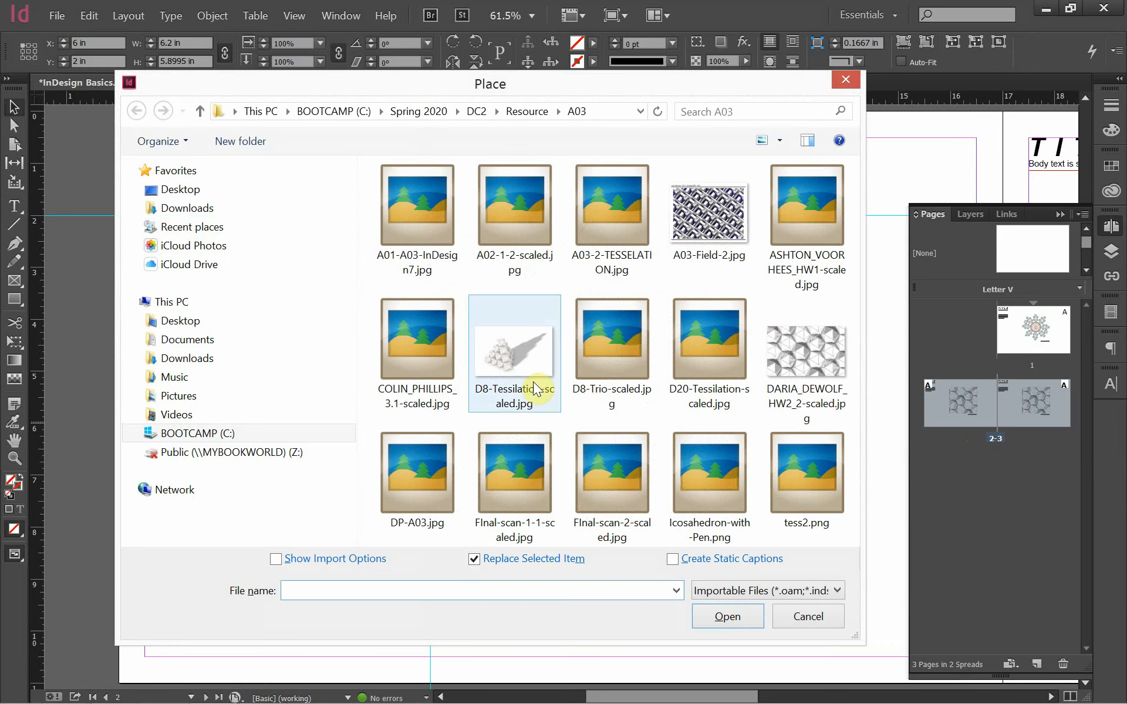
double_click(520, 369)
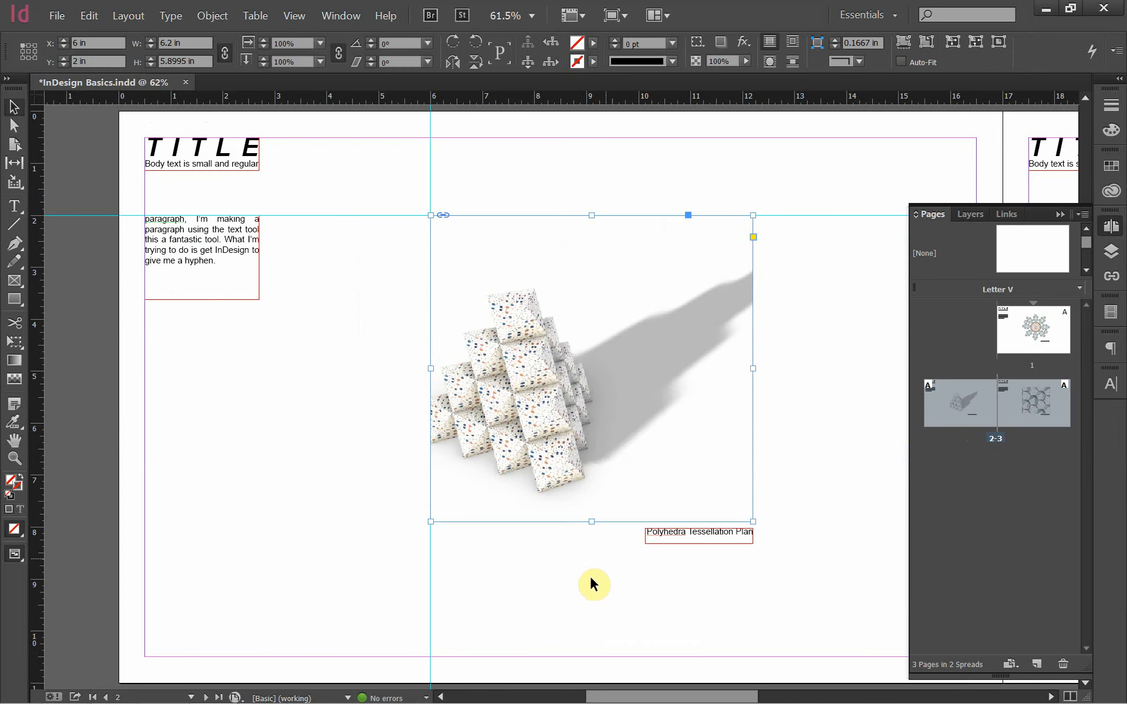
click(579, 588)
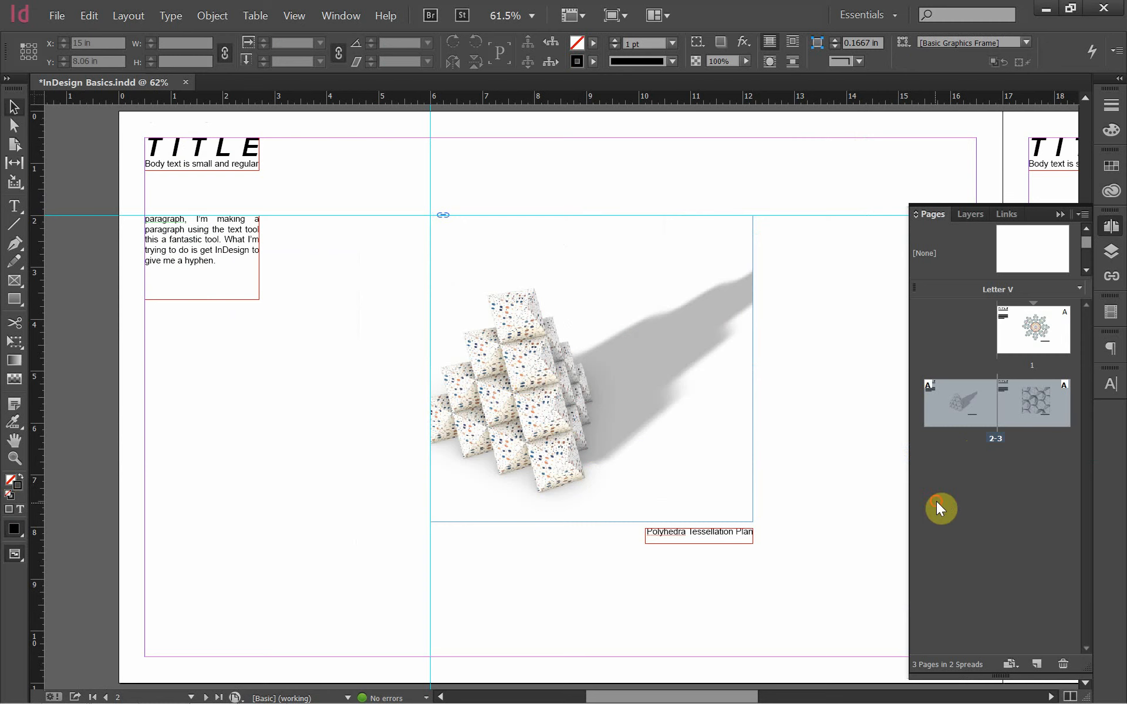
Go through pages 1, 2 and 3 to compare their images and how the pages are paired into spreads.
click(973, 423)
click(1032, 404)
click(1040, 346)
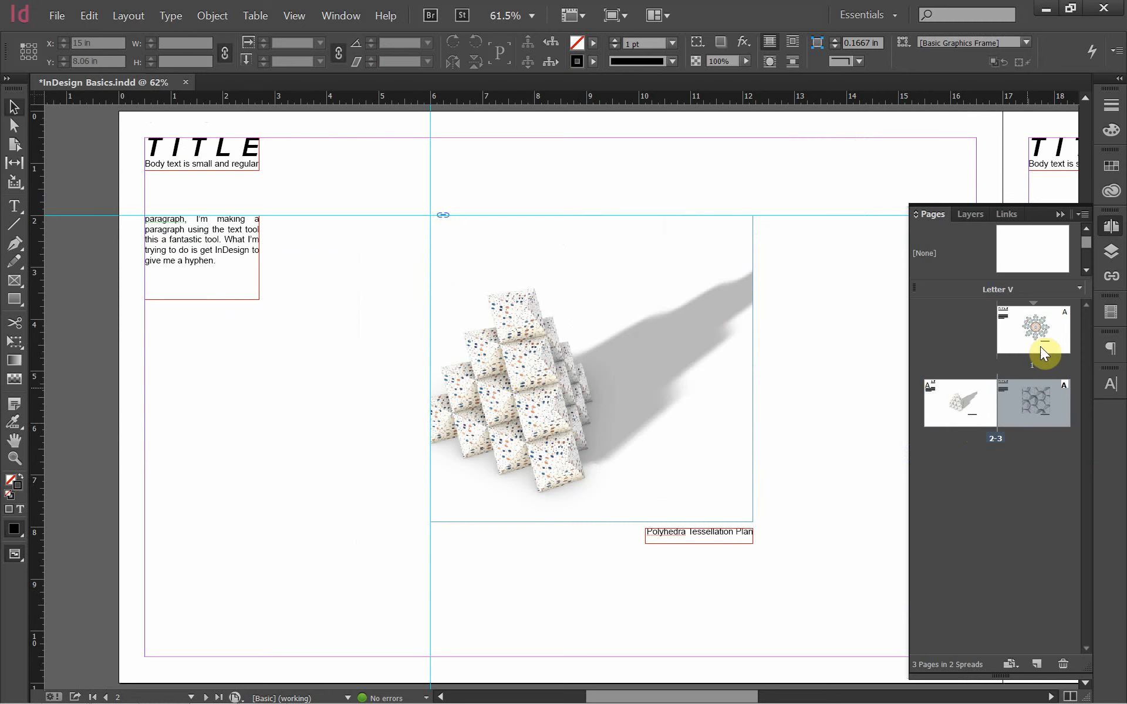
double_click(1020, 337)
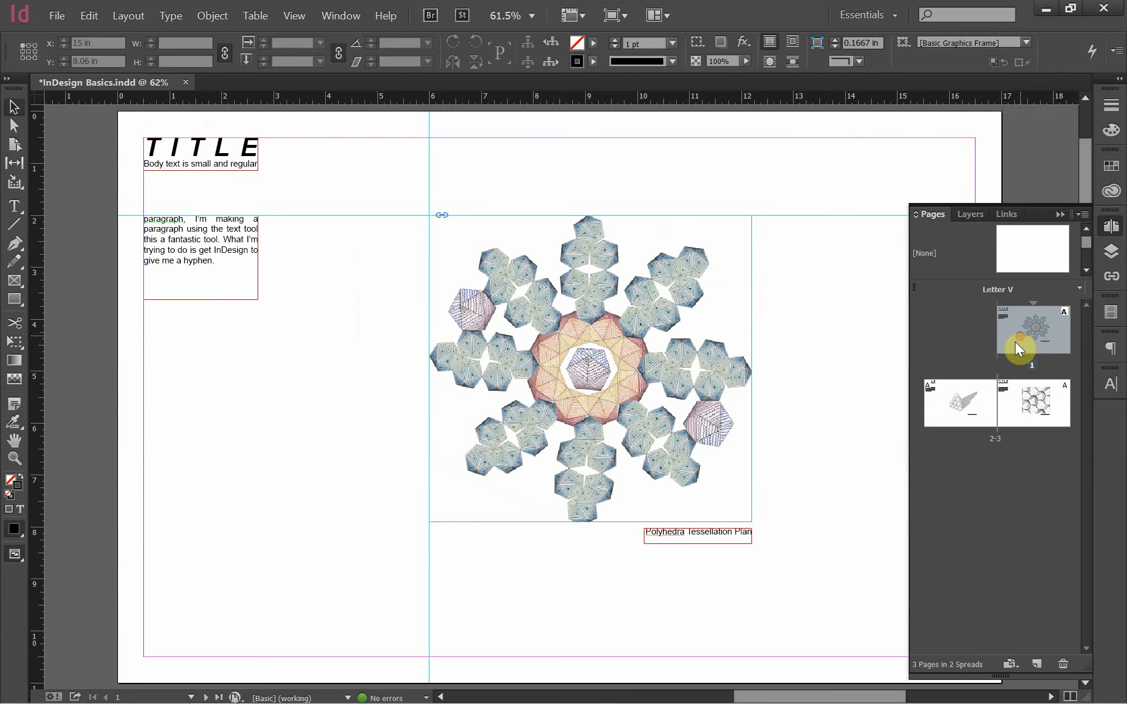
double_click(960, 412)
double_click(1023, 405)
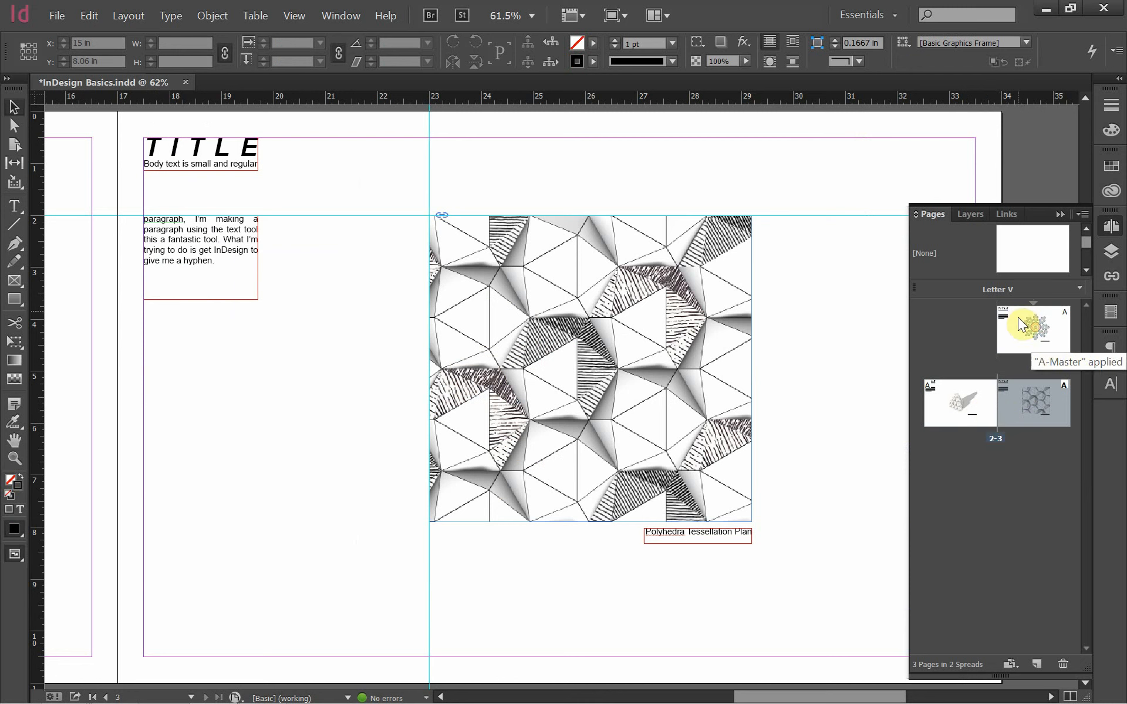
click(964, 402)
click(1019, 402)
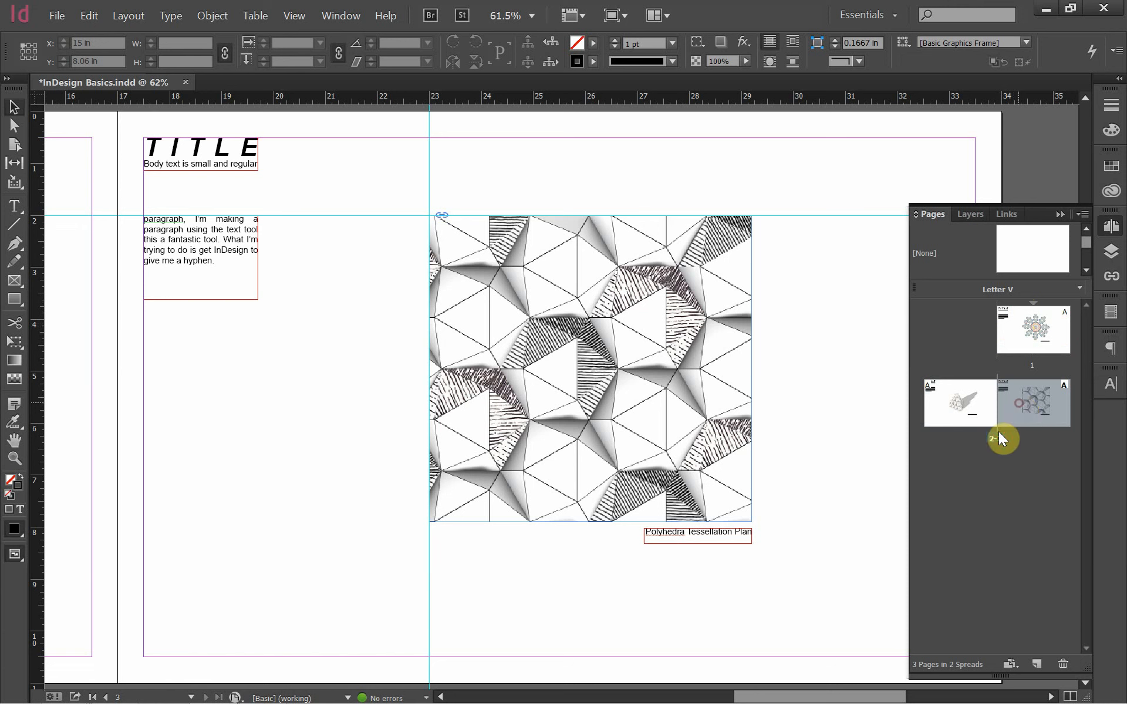
click(1019, 487)
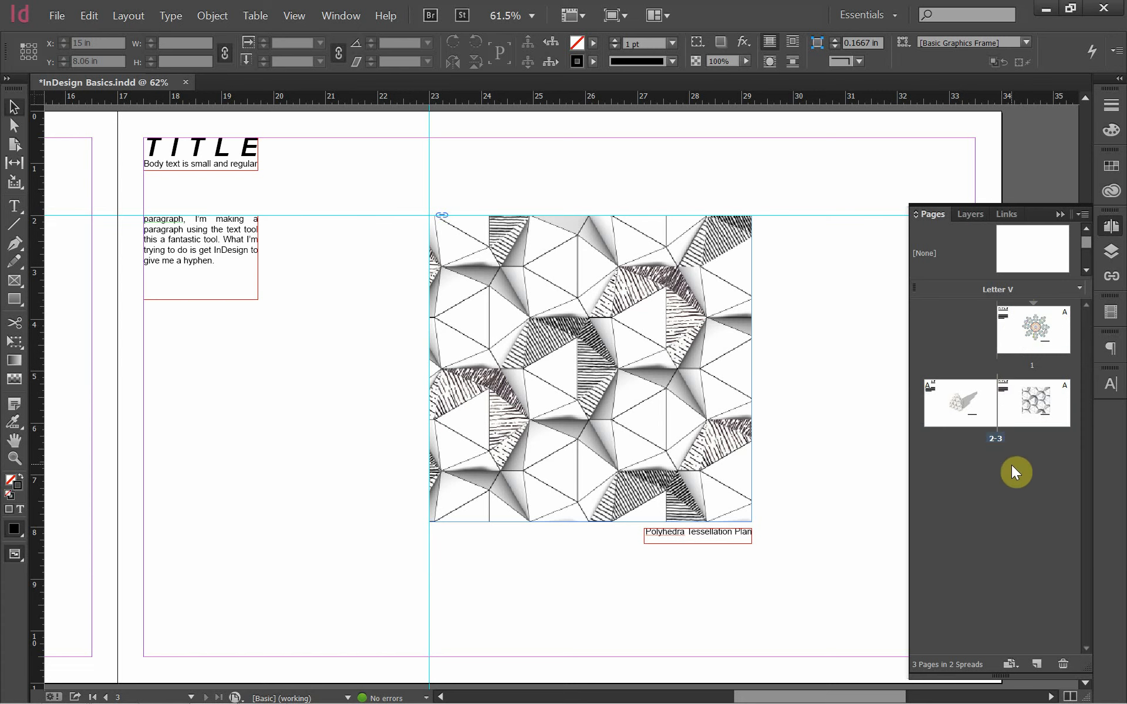
Turn off Facing Pages in the document setup so each page becomes its own spread.
click(56, 16)
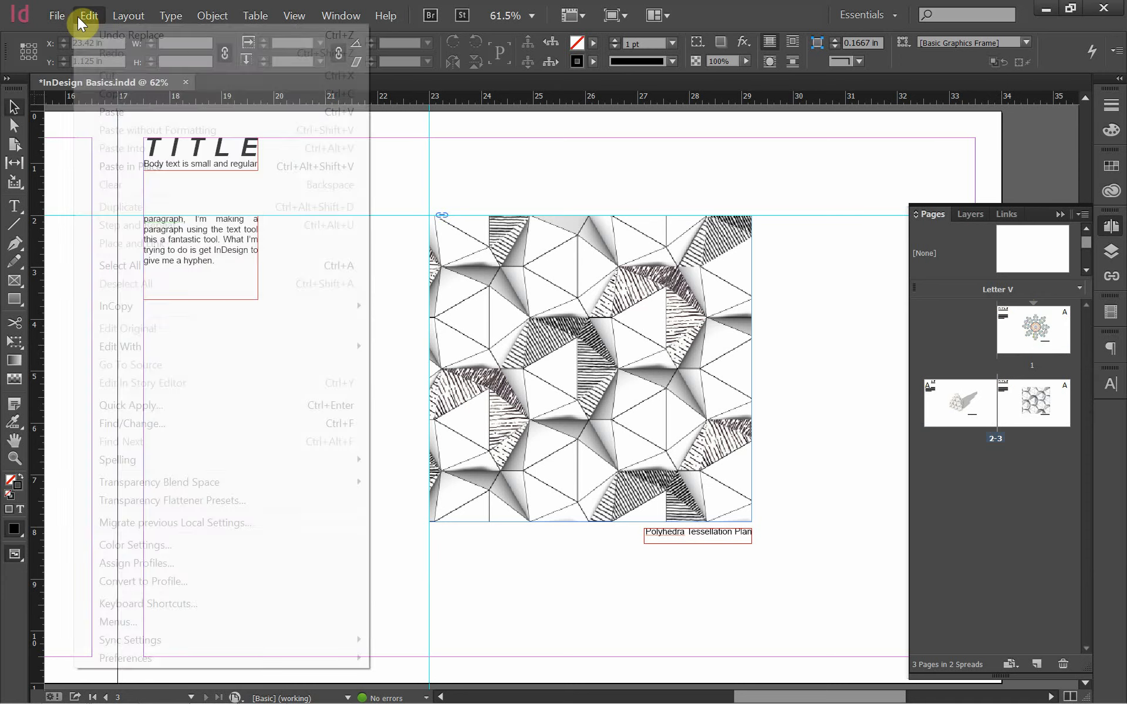
mouse_move(84, 16)
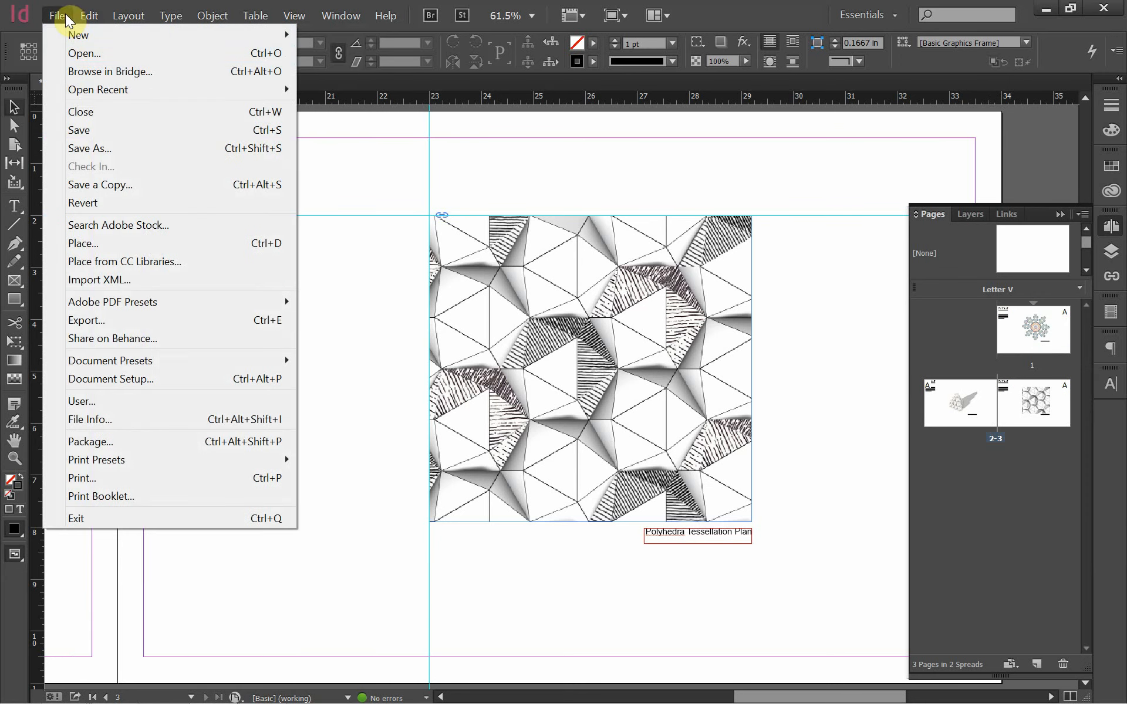
click(210, 385)
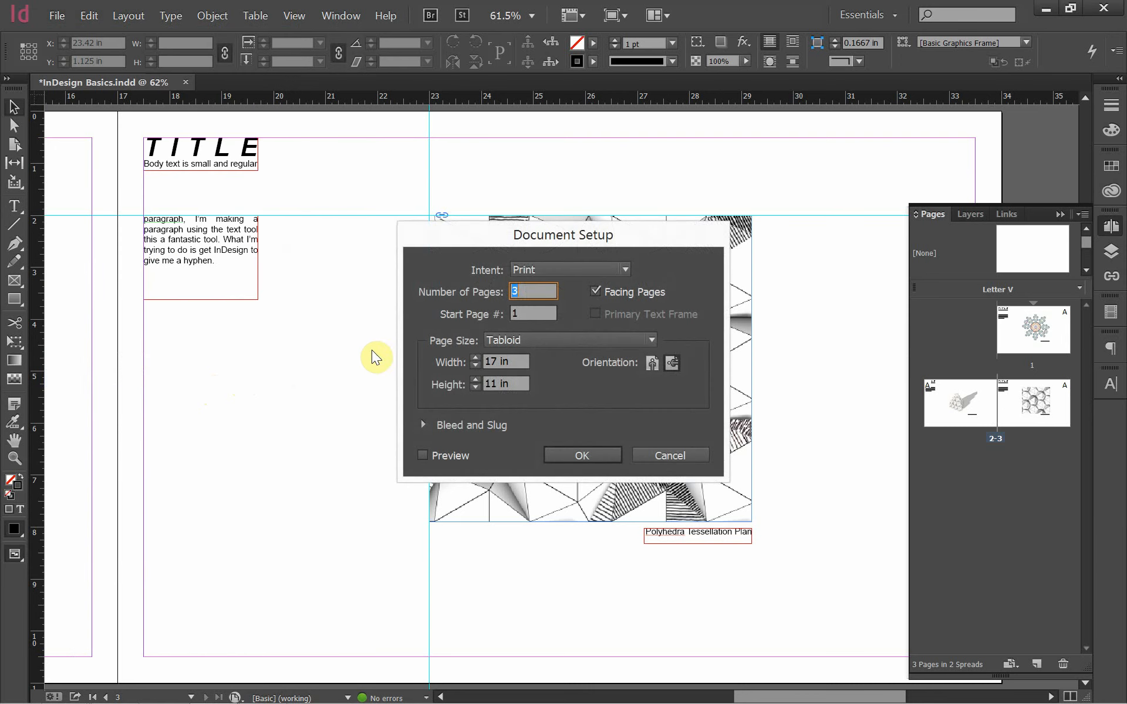
click(596, 291)
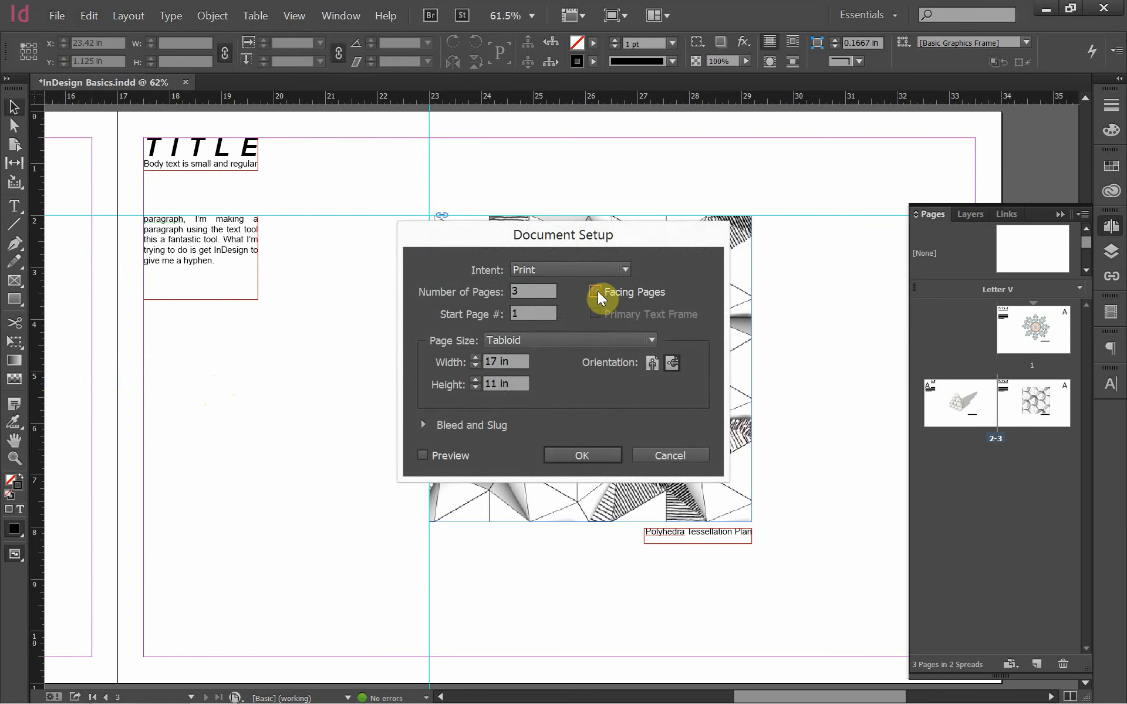
click(604, 452)
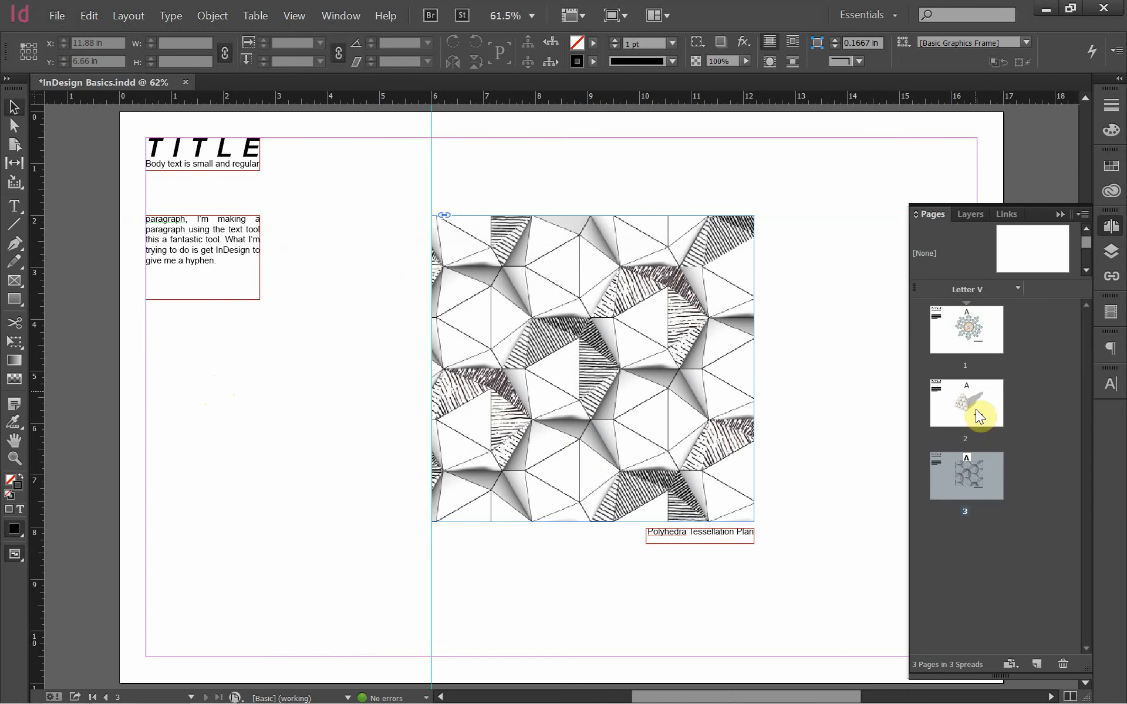
Review the three single pages in order, and return to page 1.
click(948, 329)
click(958, 387)
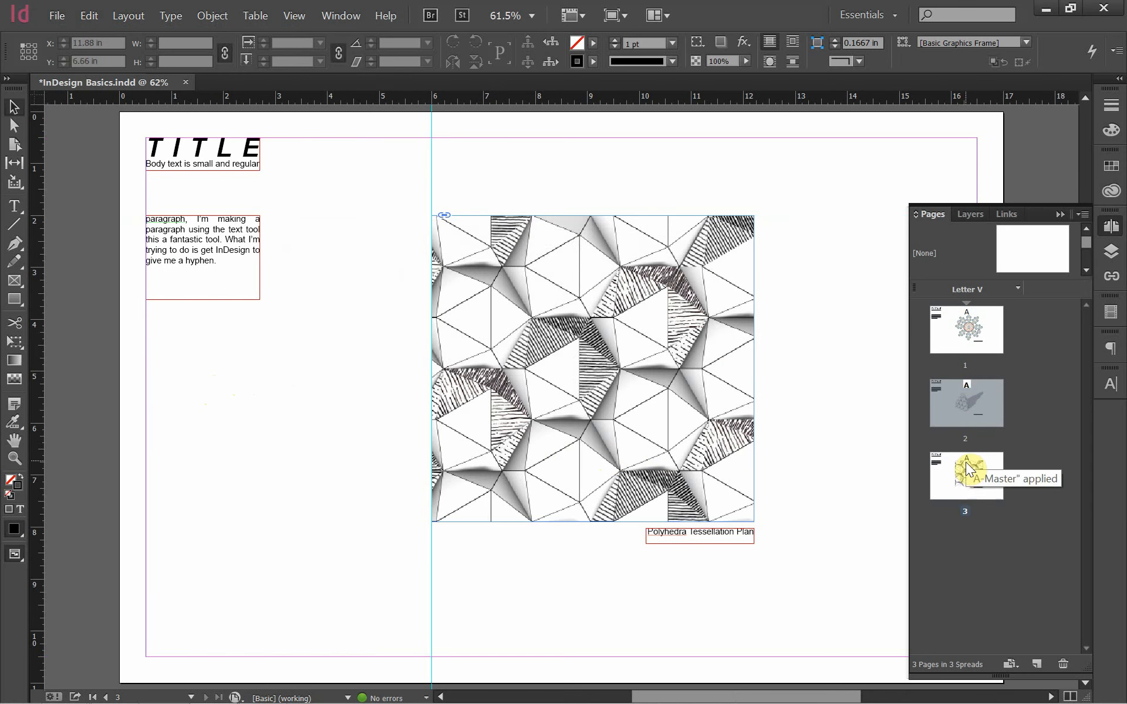
click(966, 464)
click(955, 401)
click(945, 337)
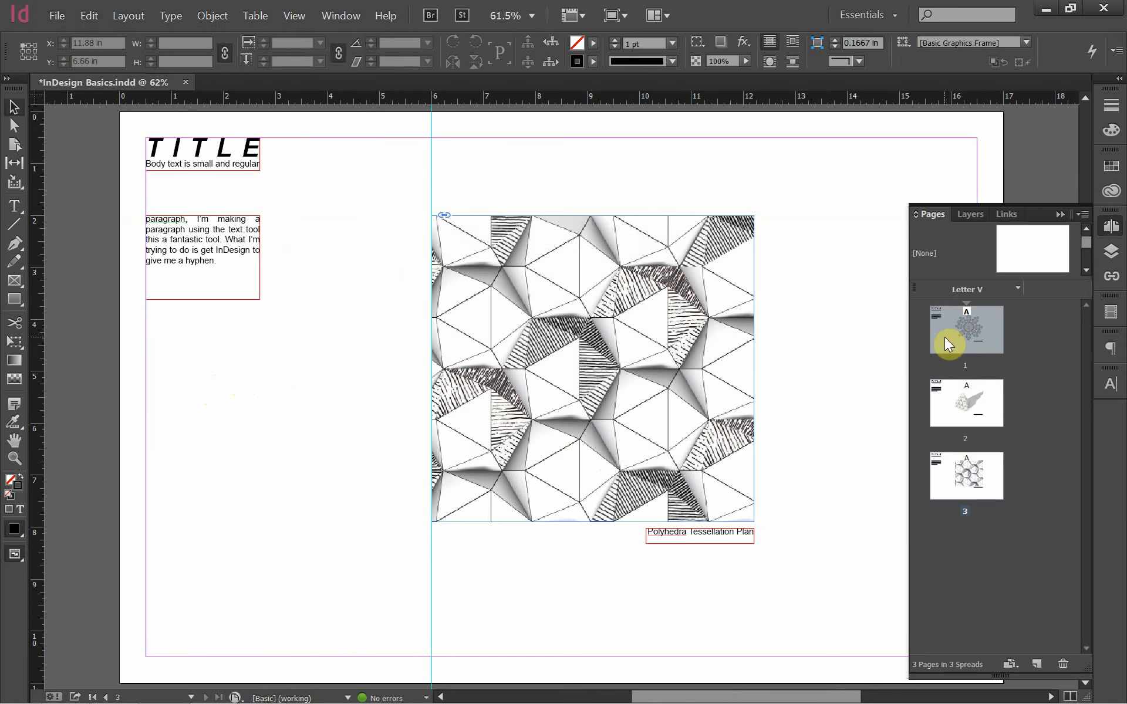
scroll(763, 354, up, 6)
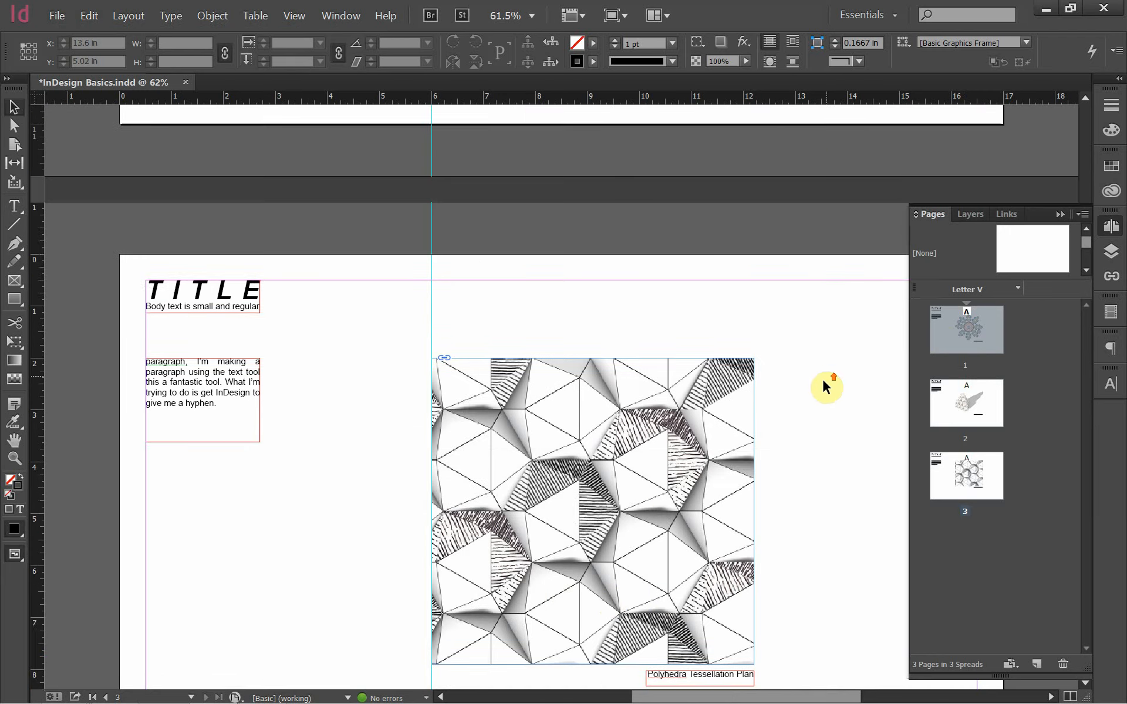
scroll(815, 389, up, 15)
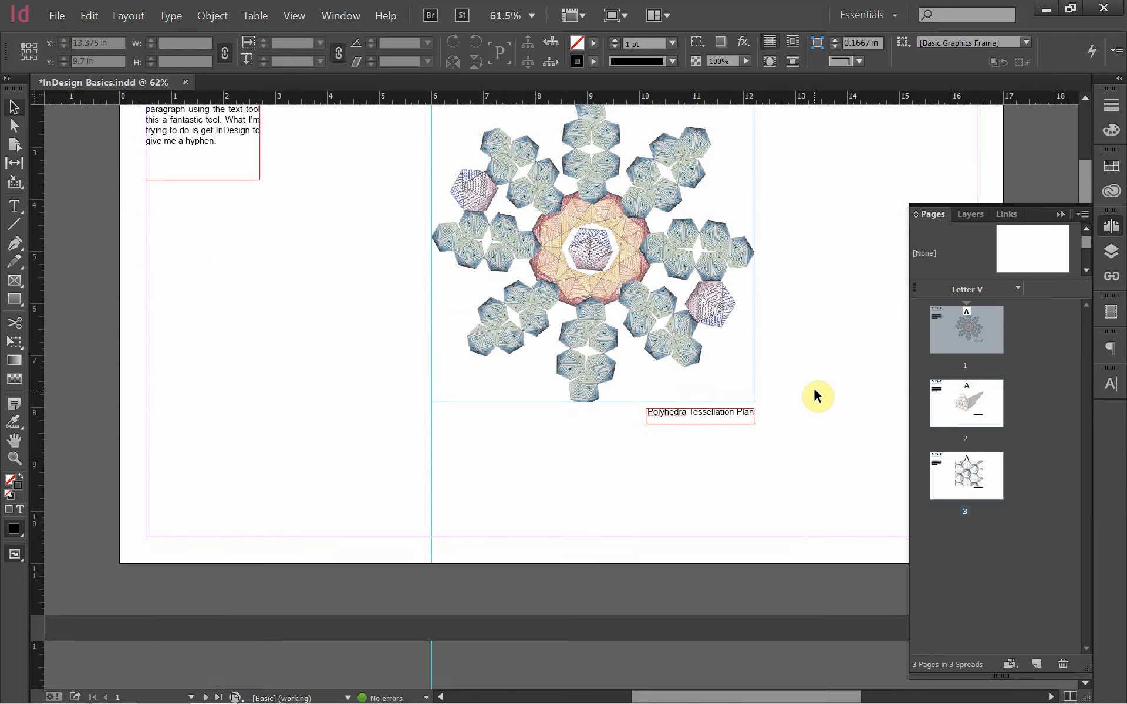
scroll(815, 389, down, 15)
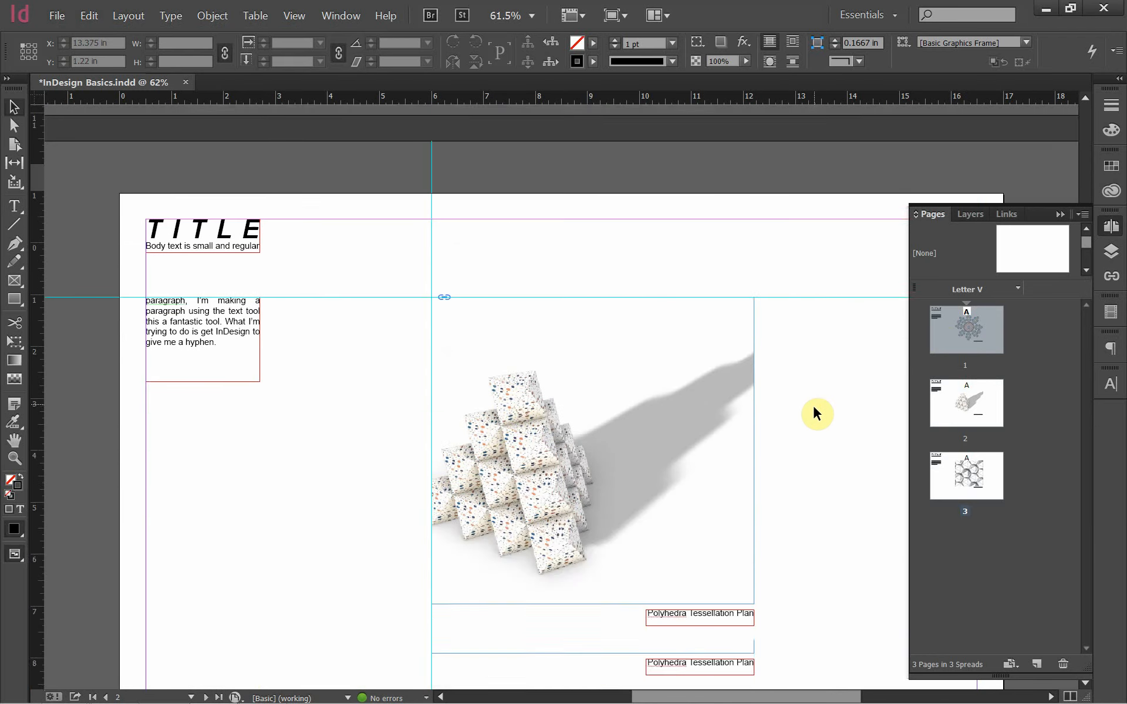
scroll(814, 412, down, 8)
scroll(812, 415, up, 15)
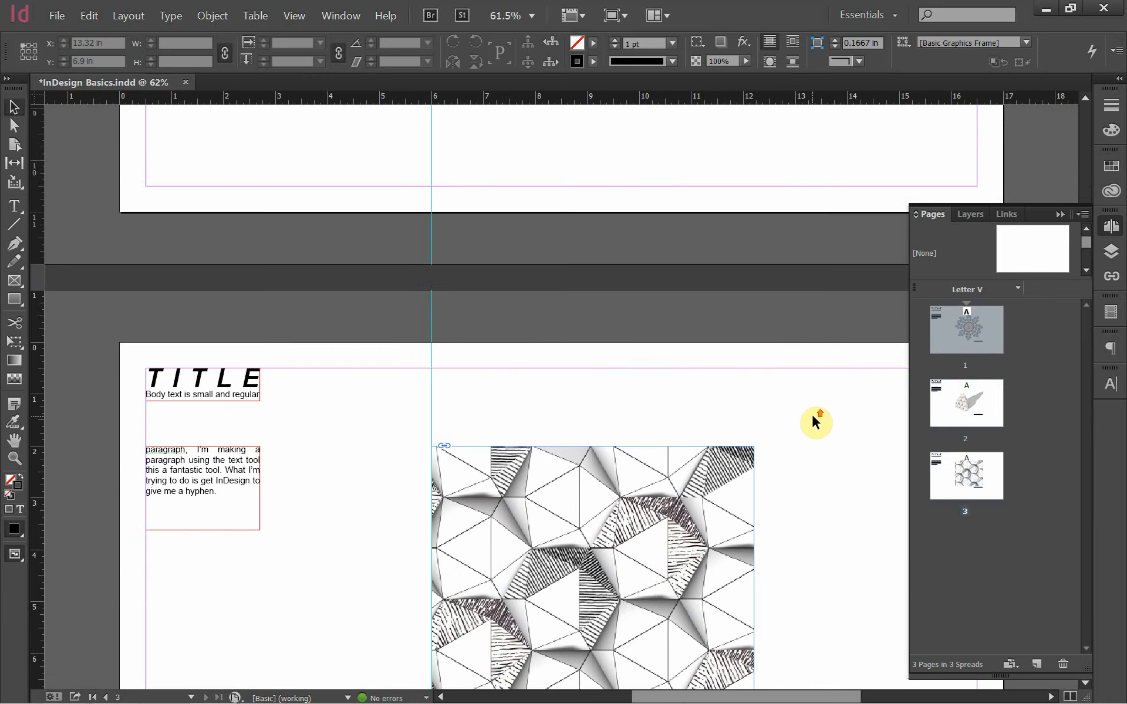
scroll(813, 414, up, 10)
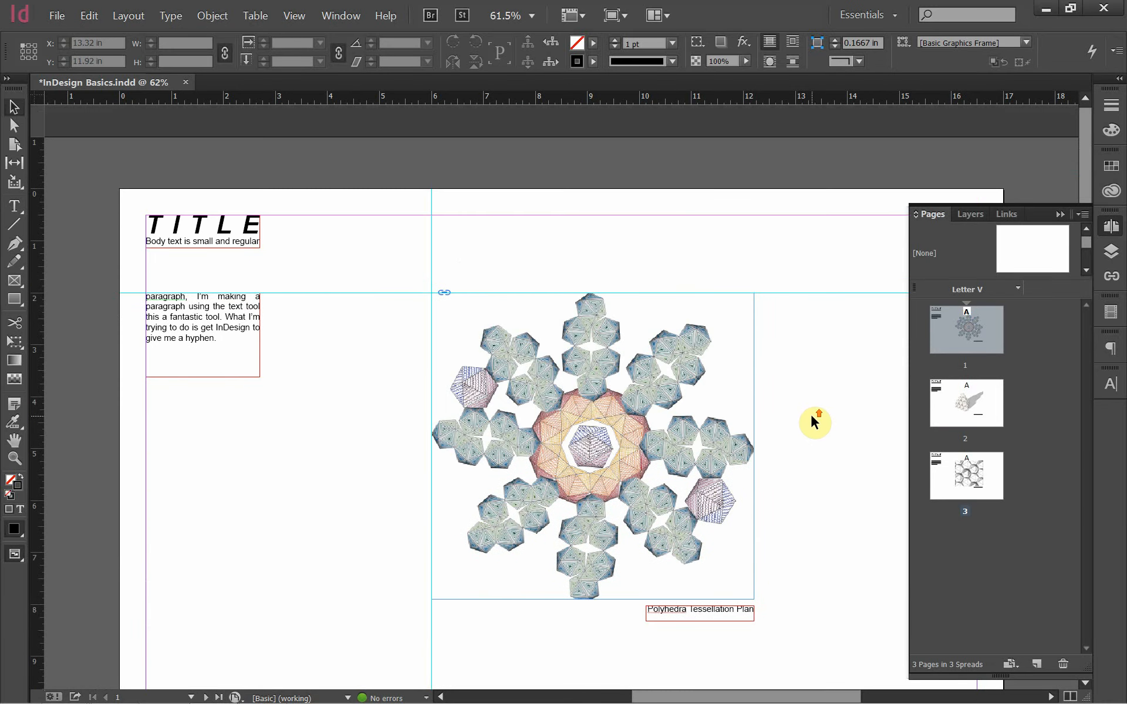
Switch to the InDesign Basics Outline in OpenOffice Writer, highlight the Page Numbers topic, and return to InDesign.
key(alt+Tab)
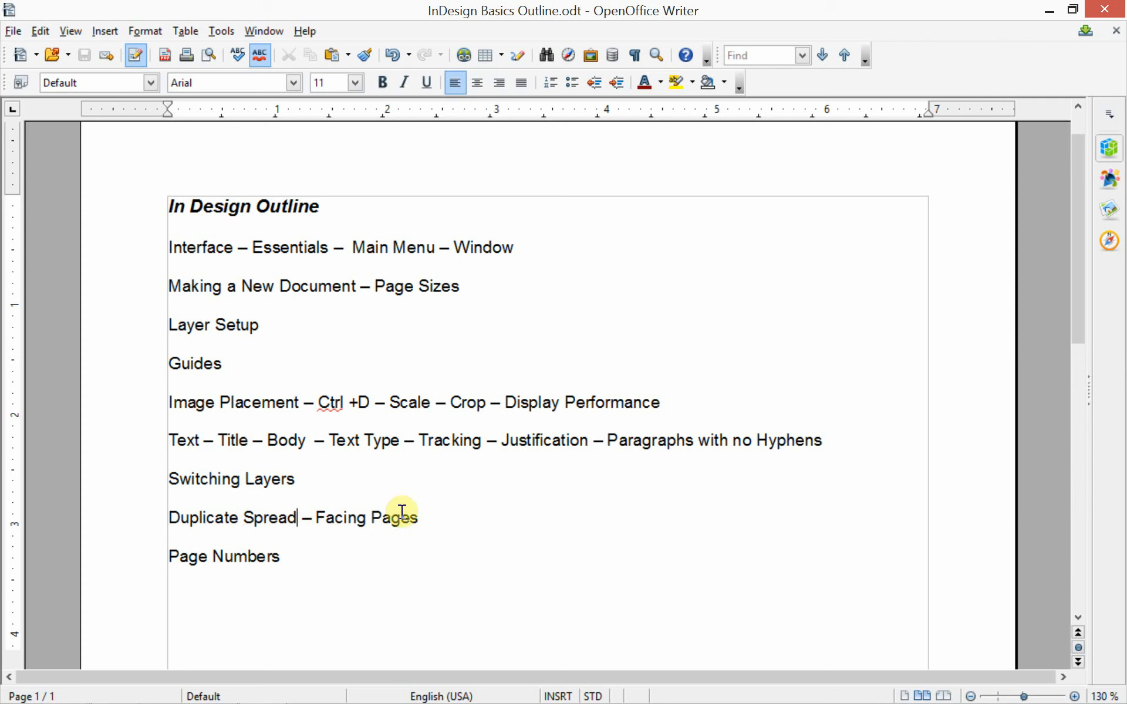
drag(288, 557, 132, 552)
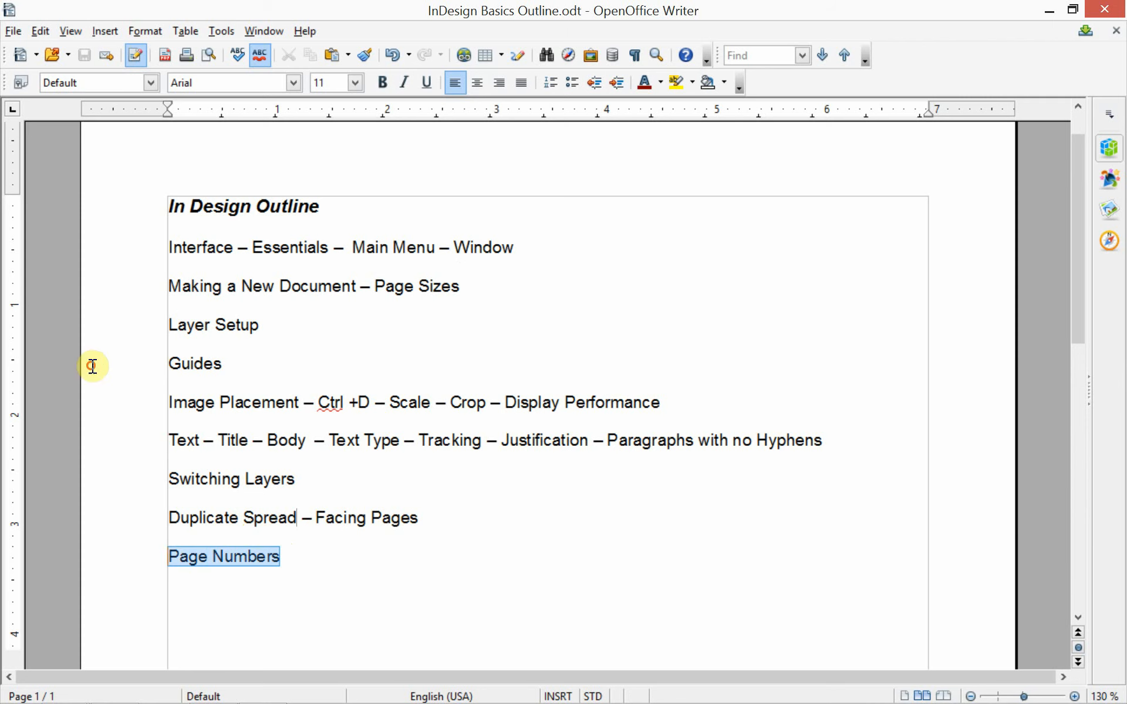
key(alt+Tab)
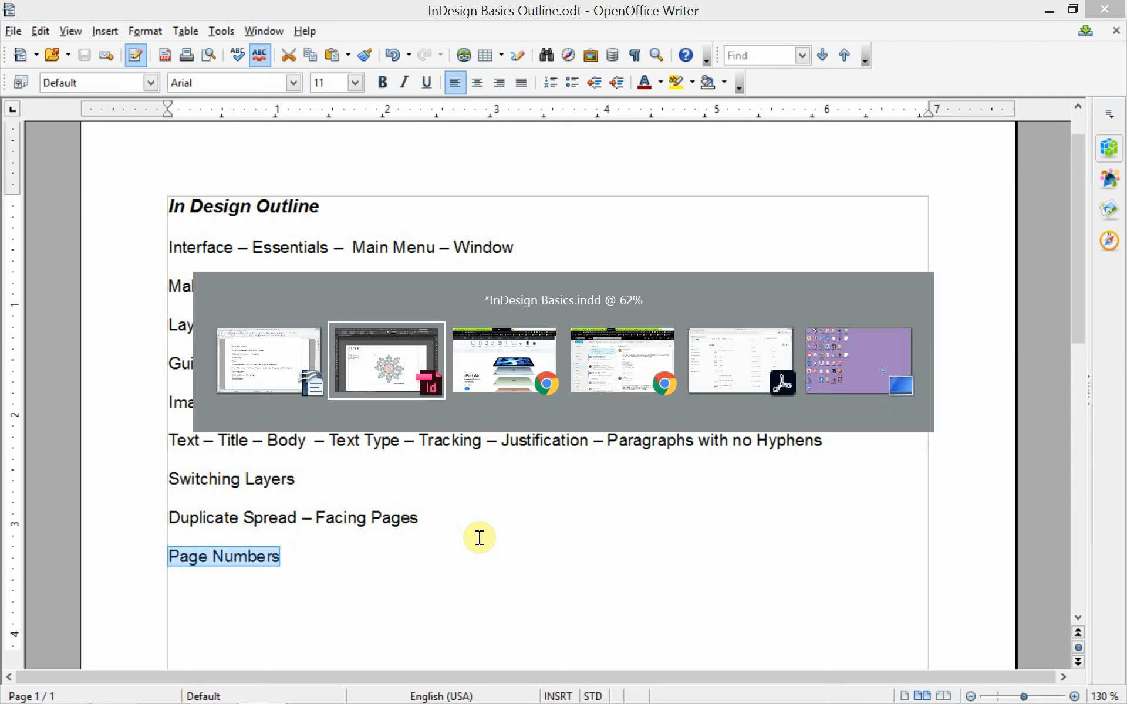
Collapse the Pages panel and draw a text frame about 2.12 by 1.5 in within page 1's lower-right margin corner.
scroll(722, 338, down, 2)
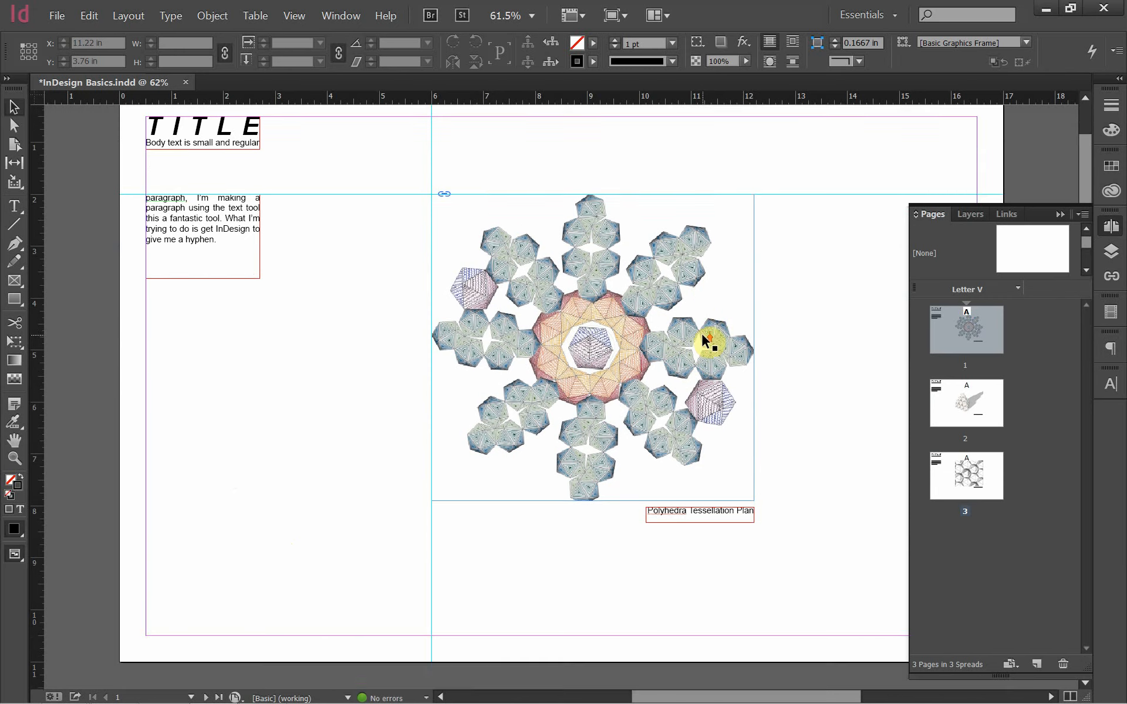
scroll(713, 340, up, 1)
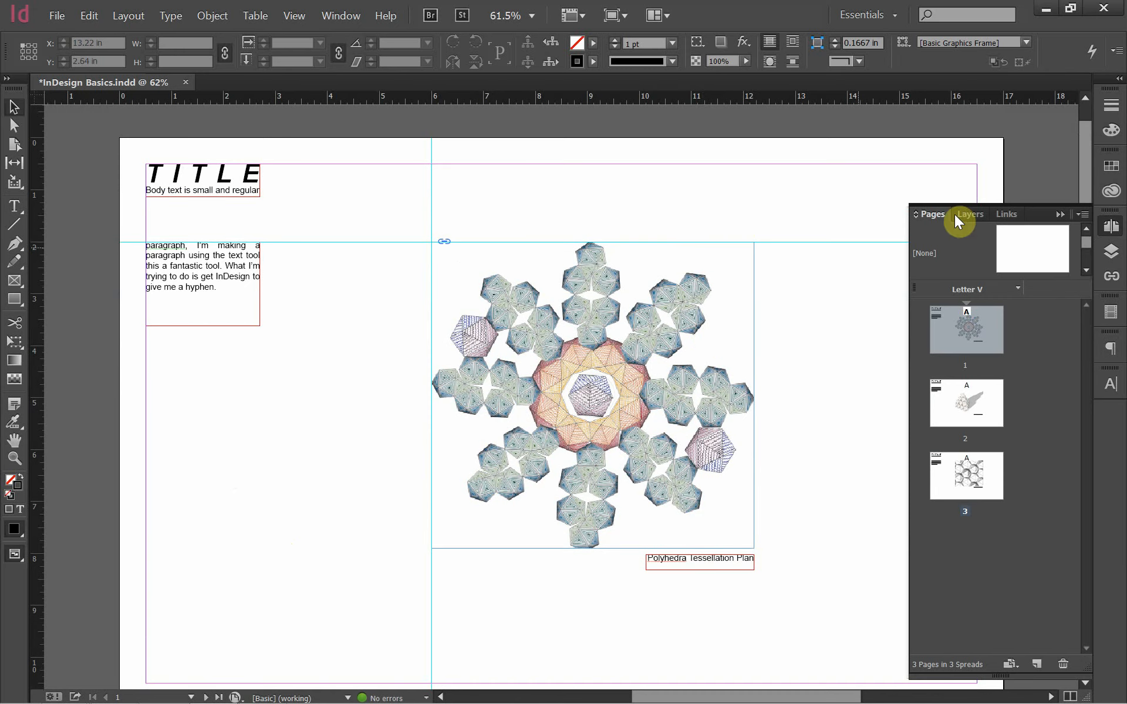
click(1060, 215)
scroll(939, 547, down, 1)
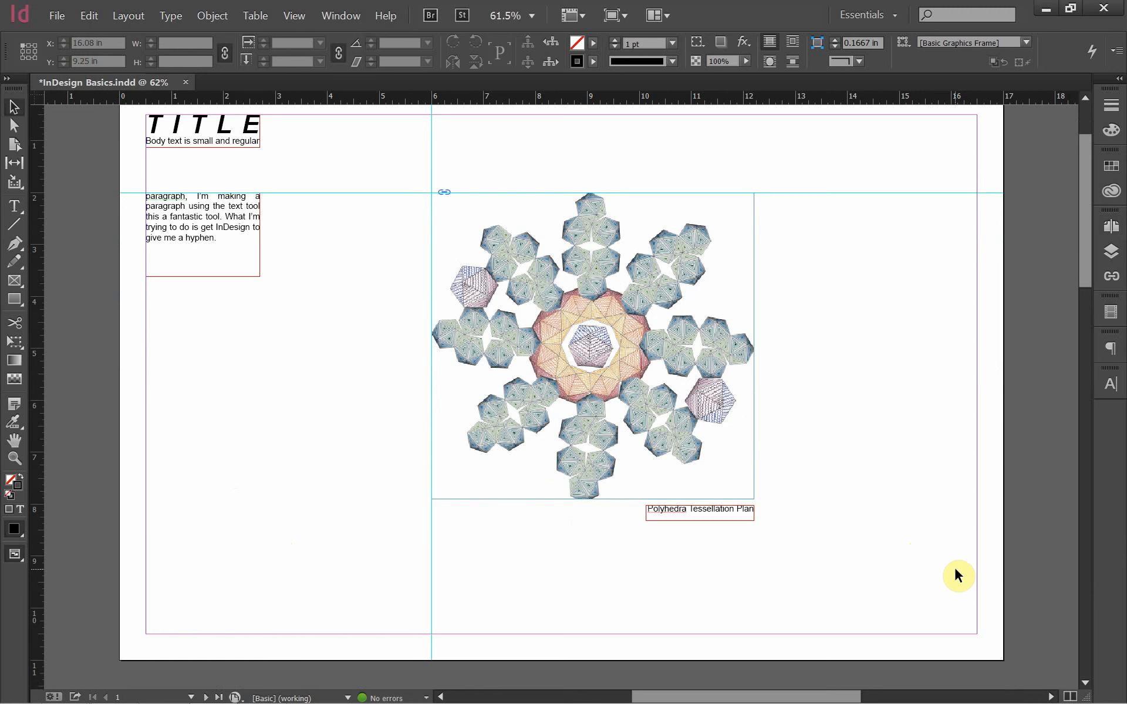
click(15, 214)
drag(867, 557, 975, 634)
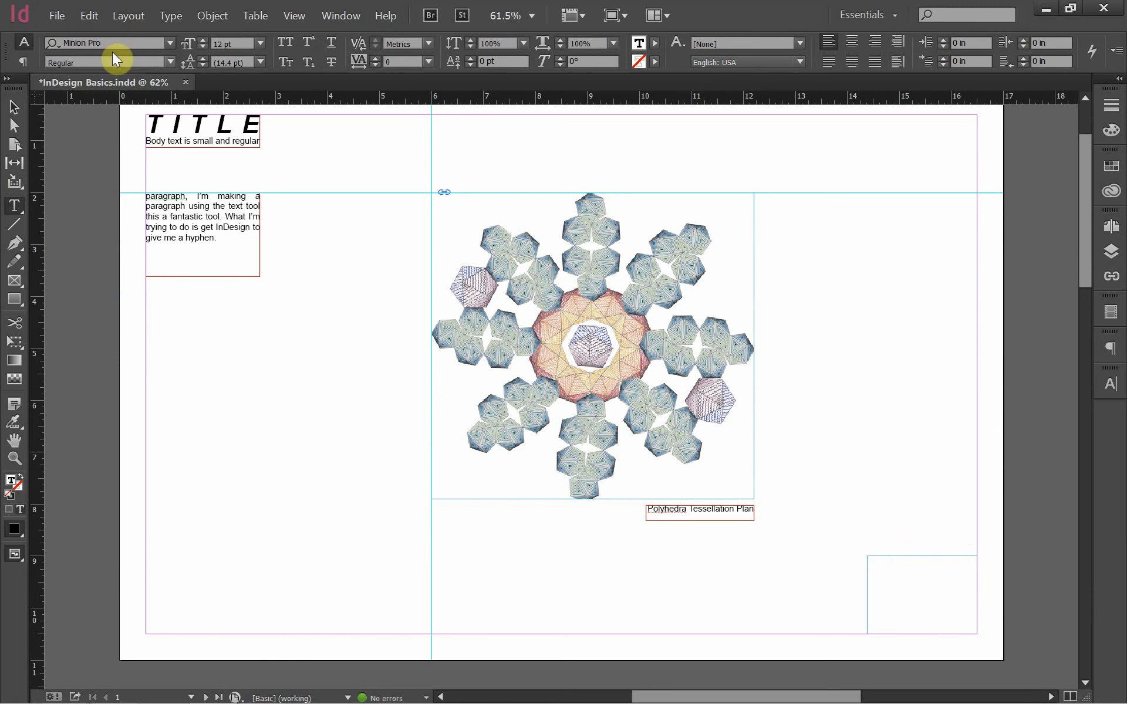
Insert a Current Page Number marker into the new text frame on page 1.
click(169, 18)
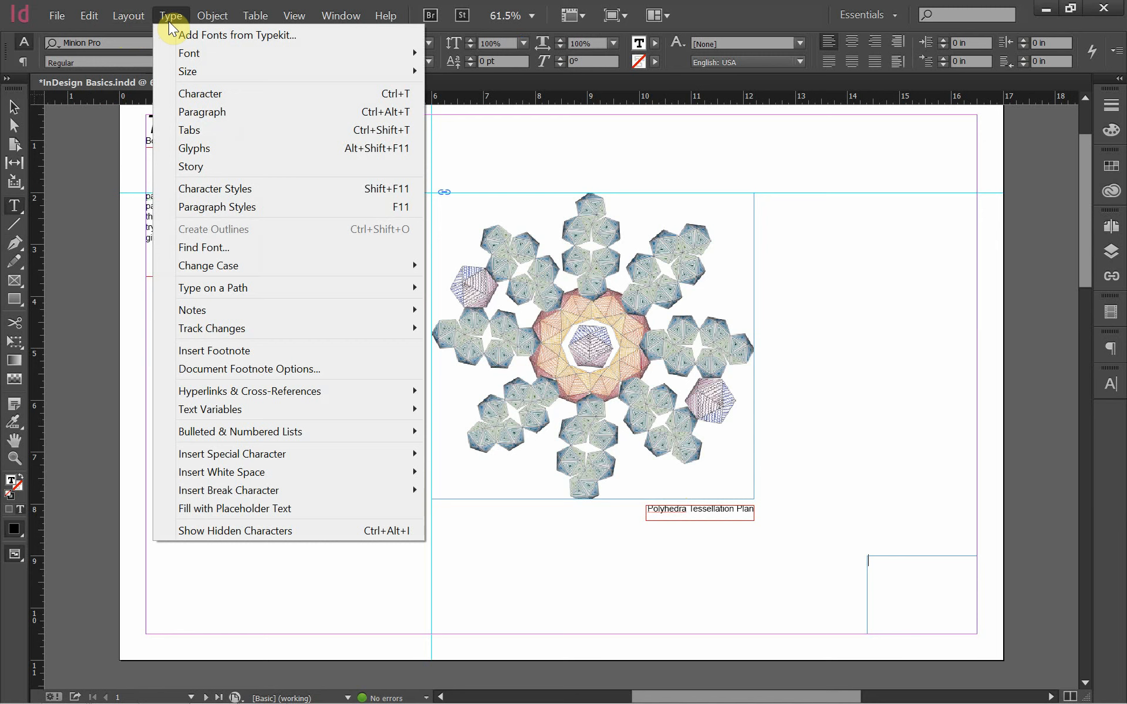
mouse_move(241, 456)
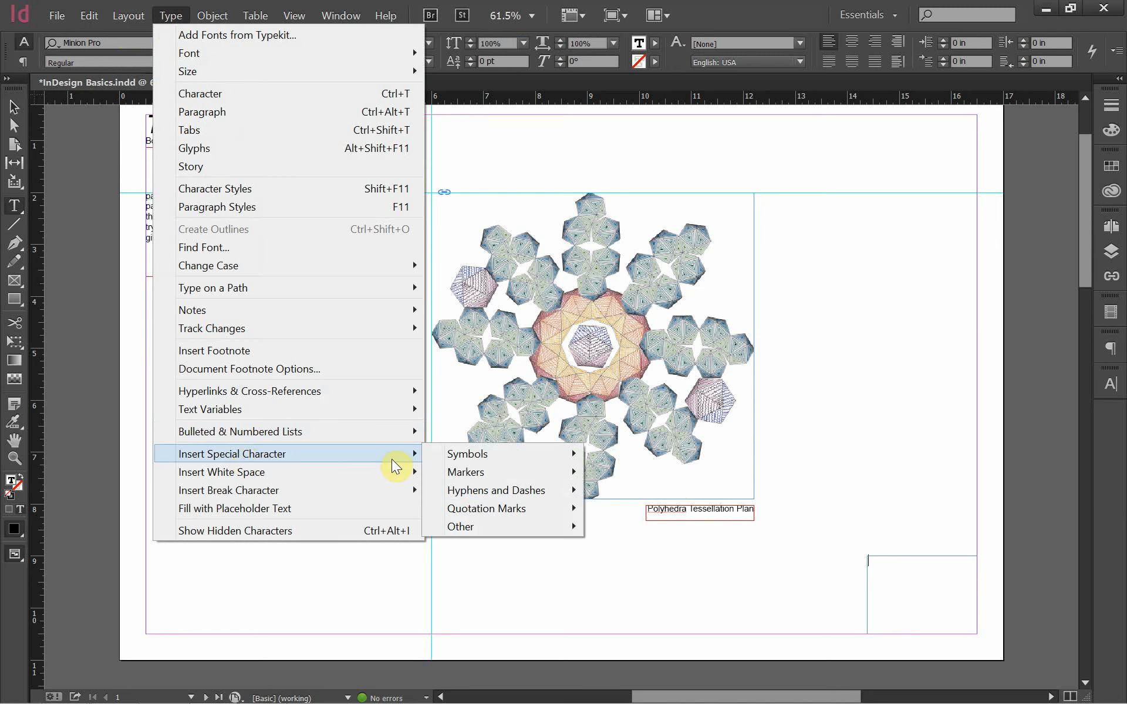
mouse_move(444, 448)
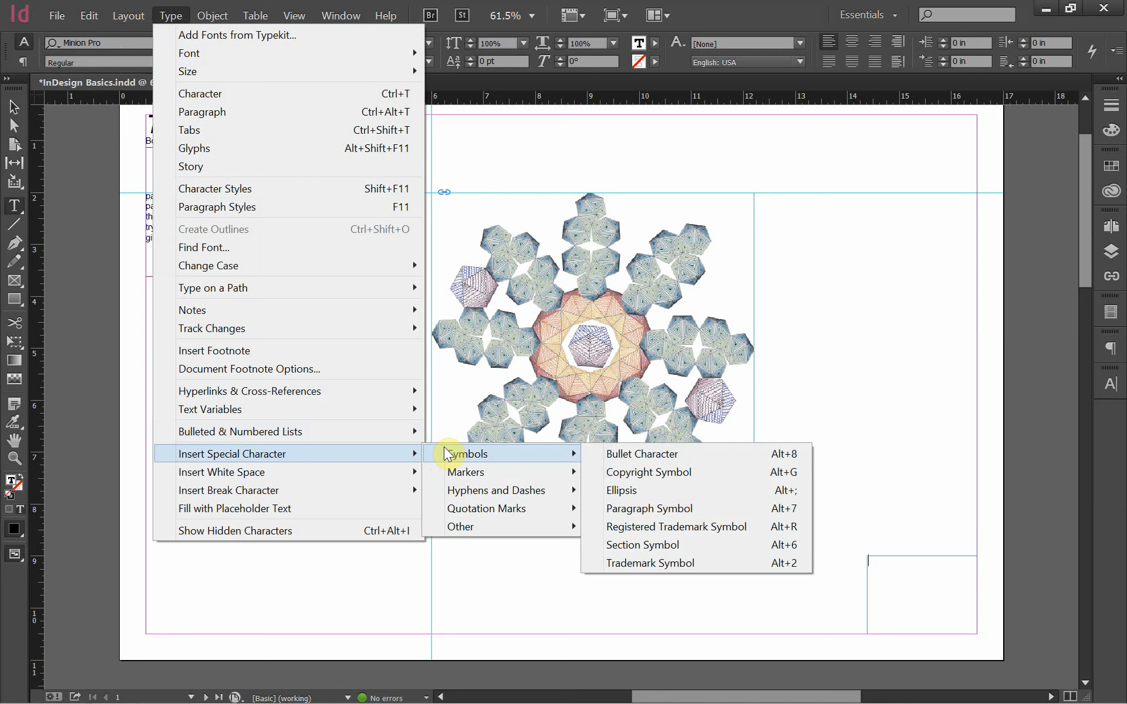
mouse_move(467, 471)
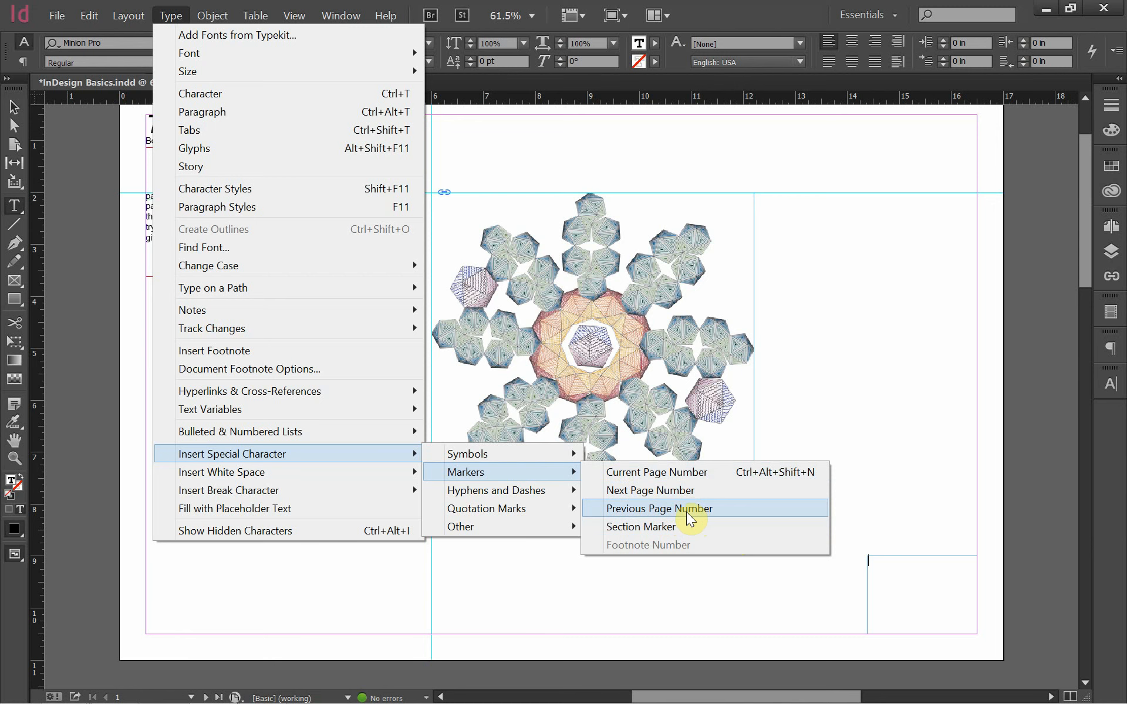
click(704, 472)
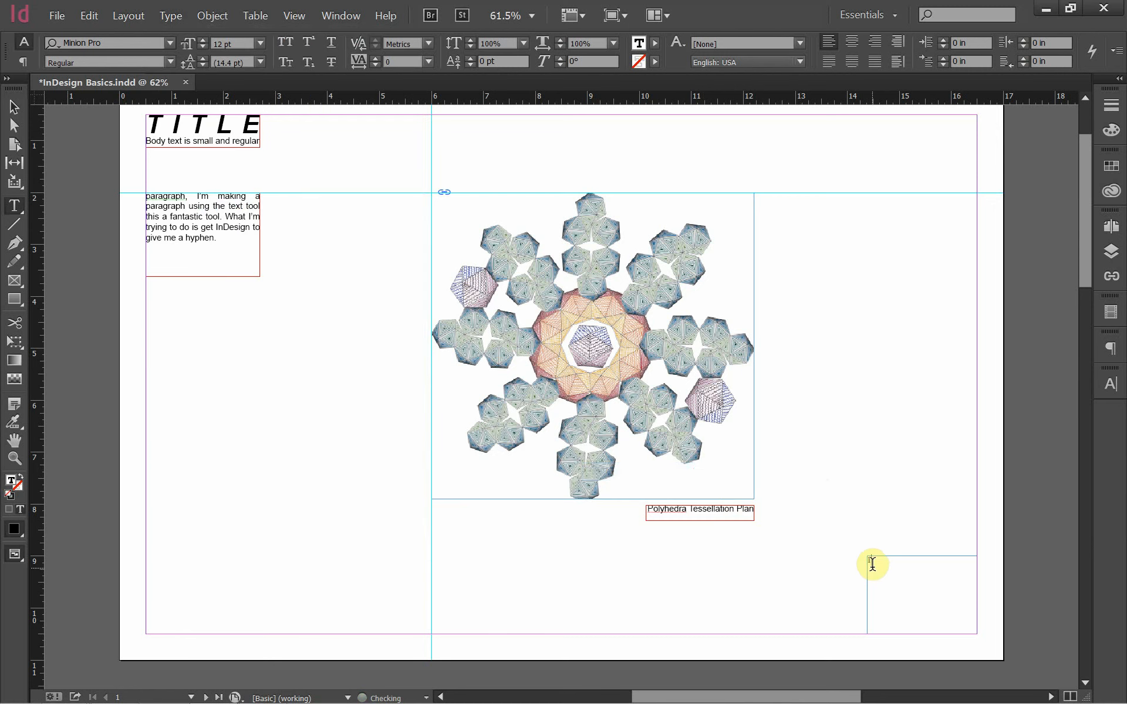
Set the page number's font to Arial and deselect the text.
drag(876, 563, 853, 561)
click(167, 42)
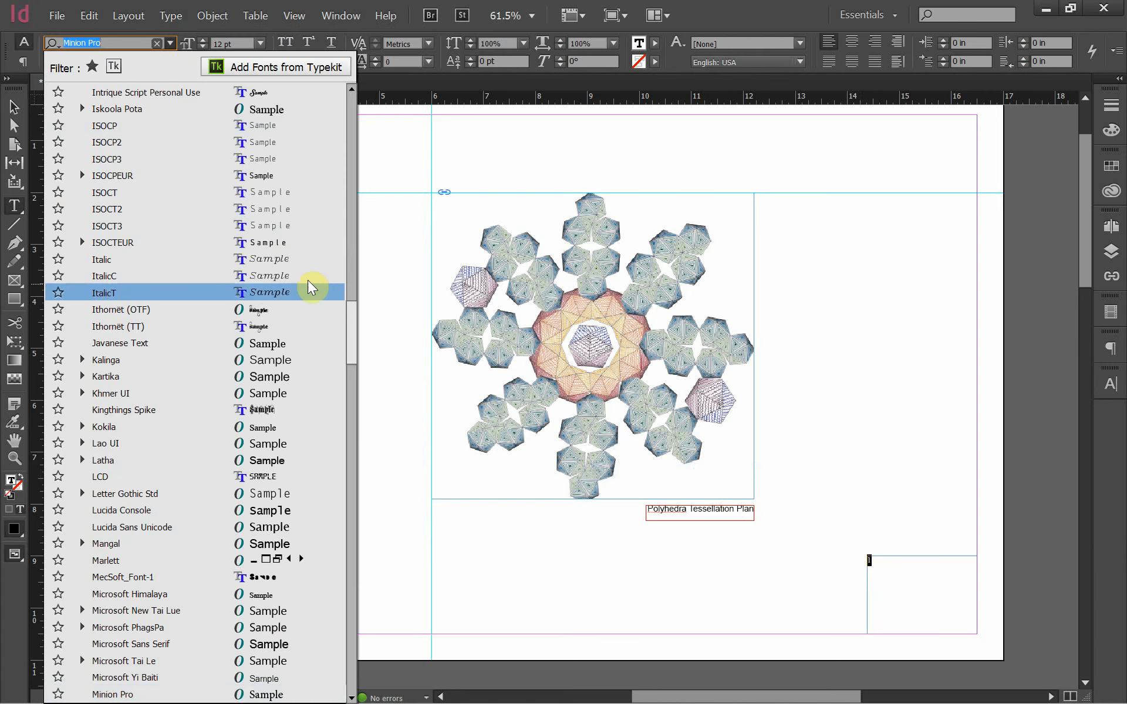
drag(350, 346, 333, 105)
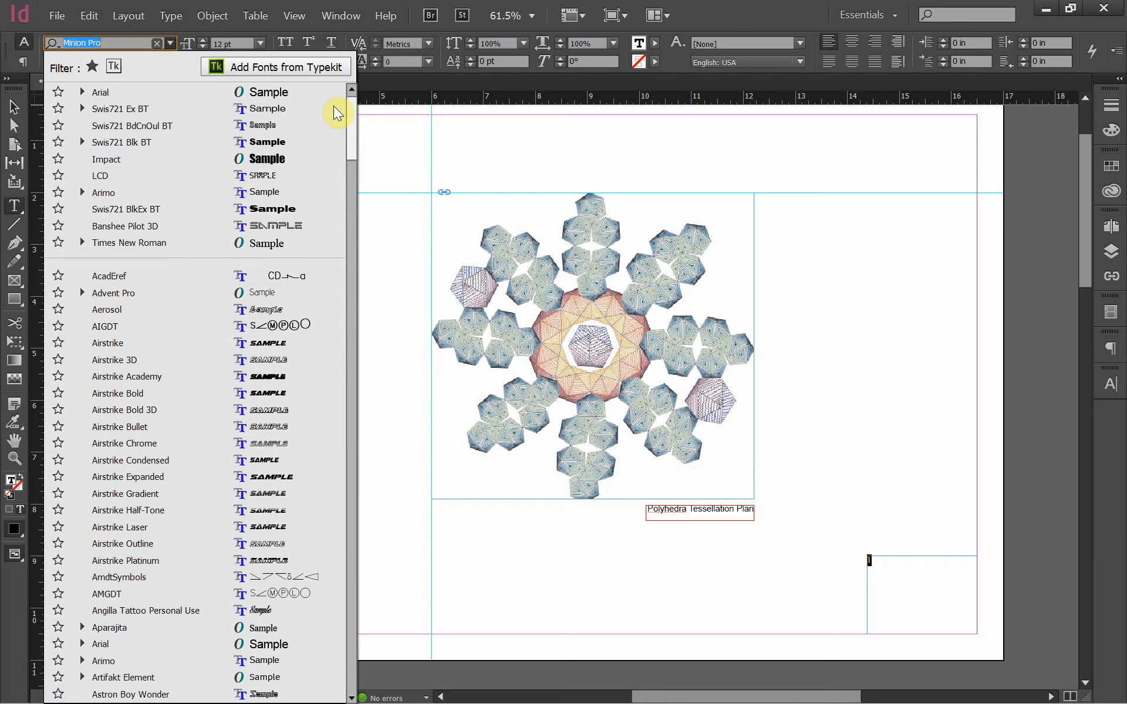
click(141, 91)
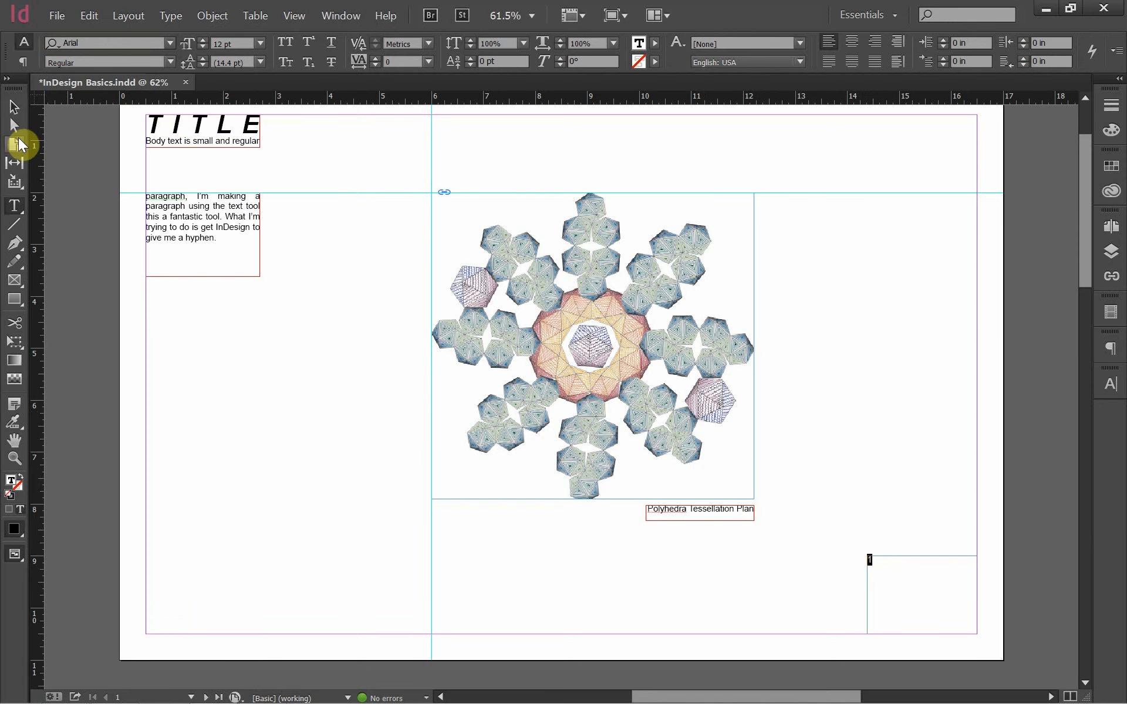
click(14, 108)
click(763, 549)
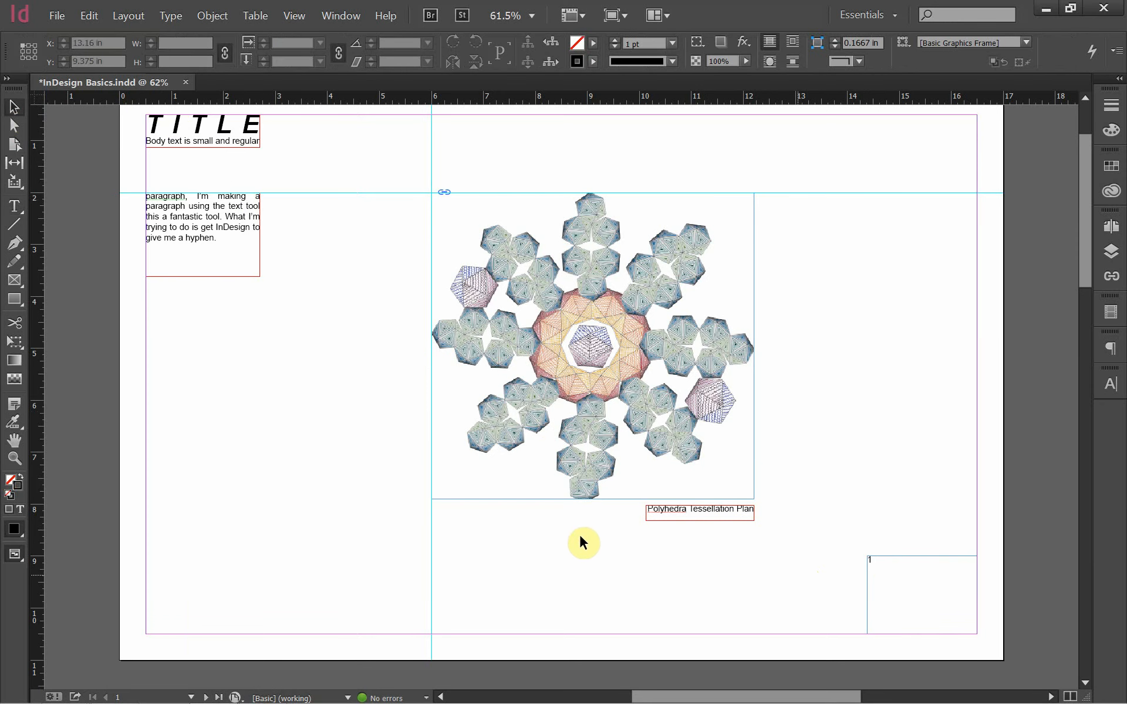
Reduce the page number's text frame to about 1.64 by 0.965 in, and fit the frame to its content.
click(21, 458)
drag(809, 534, 1028, 659)
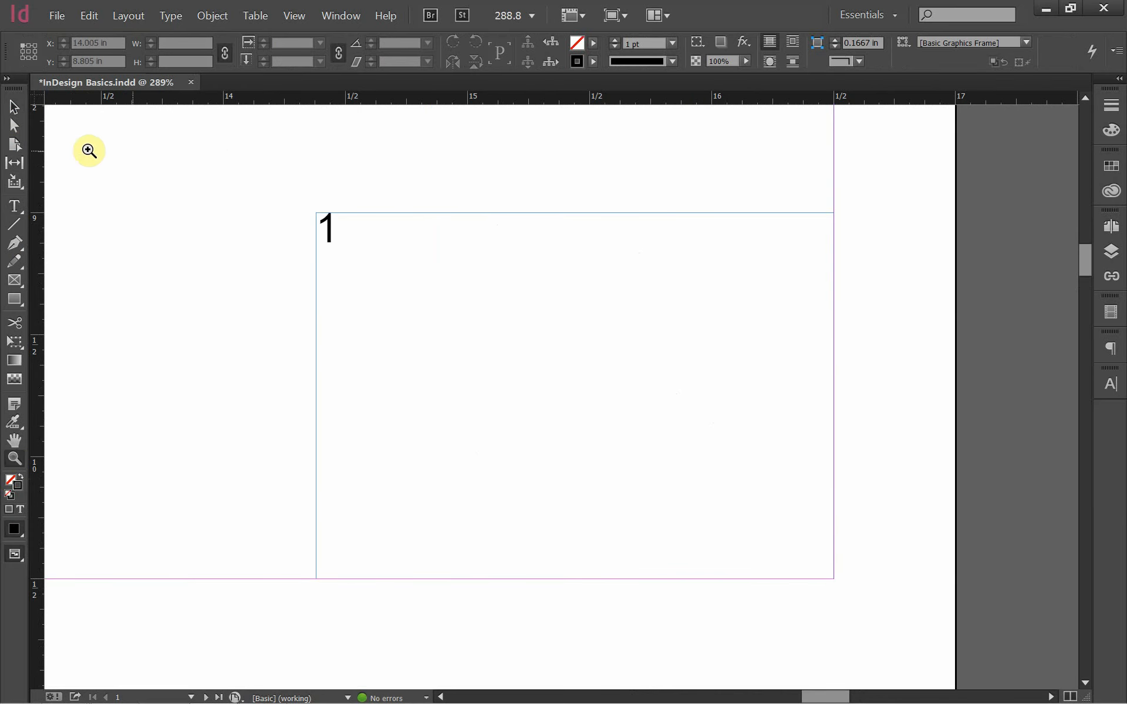
click(15, 108)
click(444, 351)
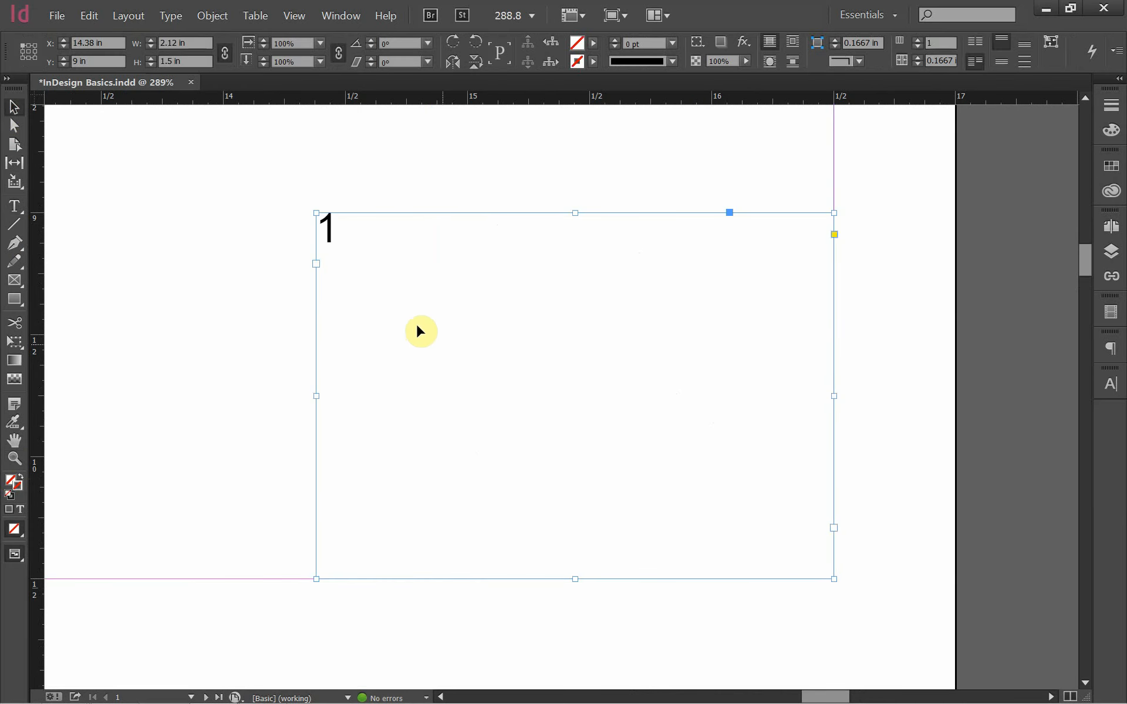
drag(314, 214, 435, 345)
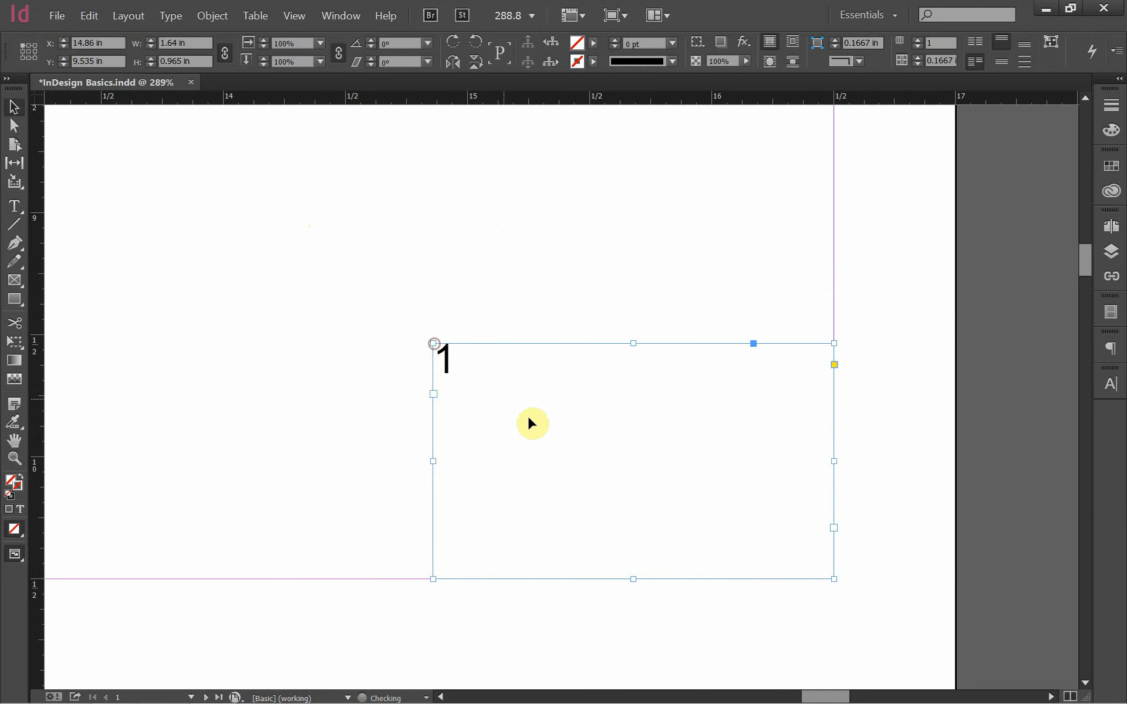
right_click(590, 466)
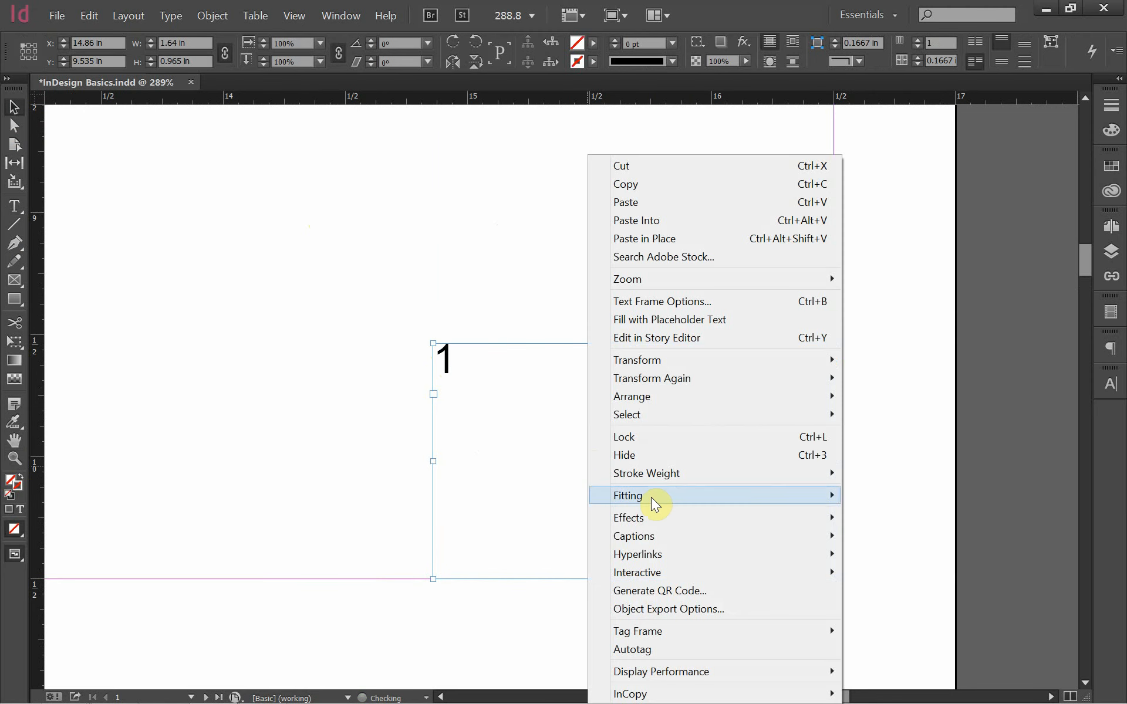
mouse_move(655, 503)
click(893, 495)
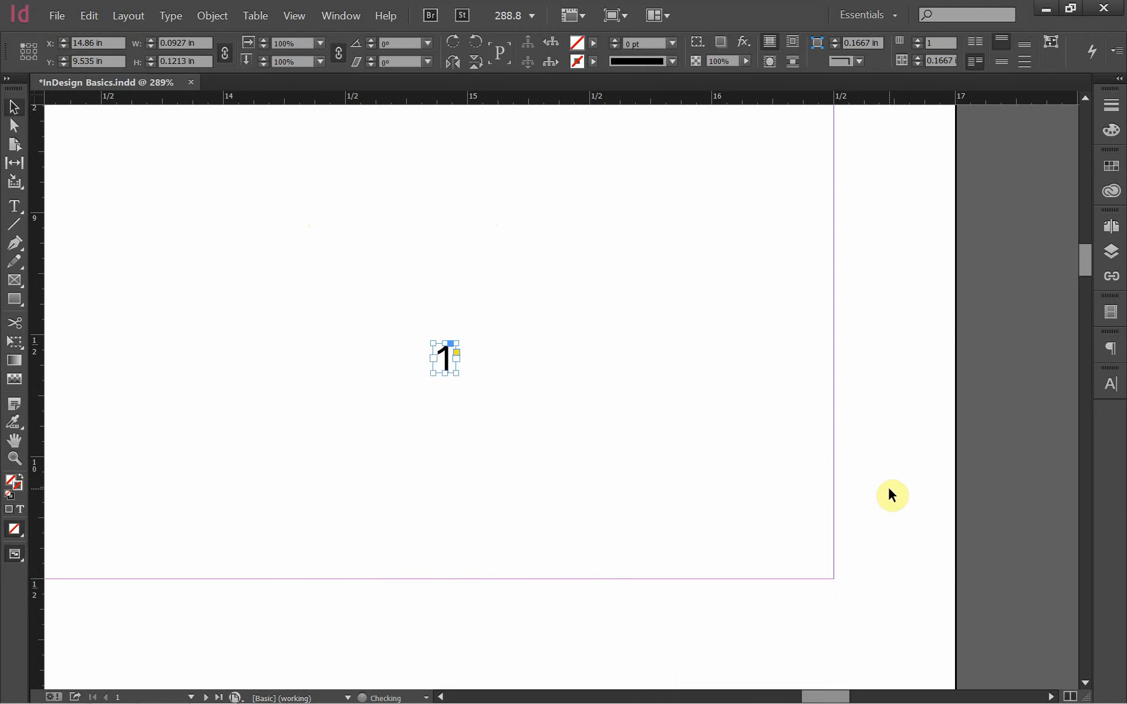
Move the page number frame into the lower-right corner of page 1's margins and deselect it.
click(10, 105)
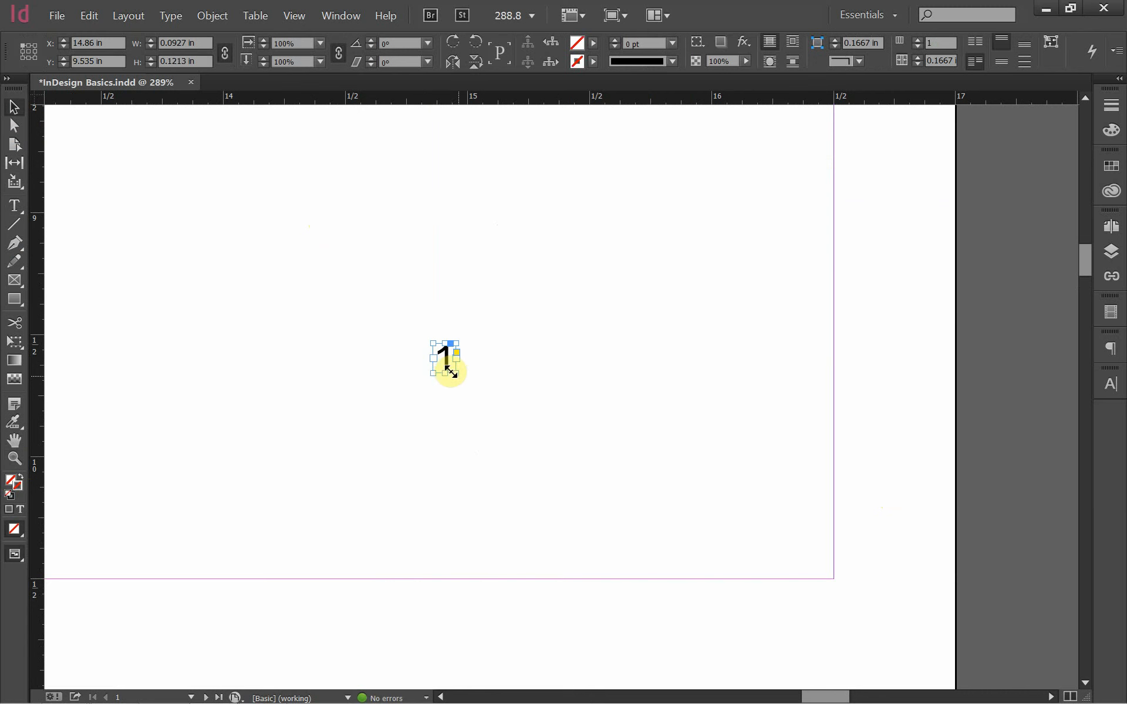
drag(449, 371, 828, 577)
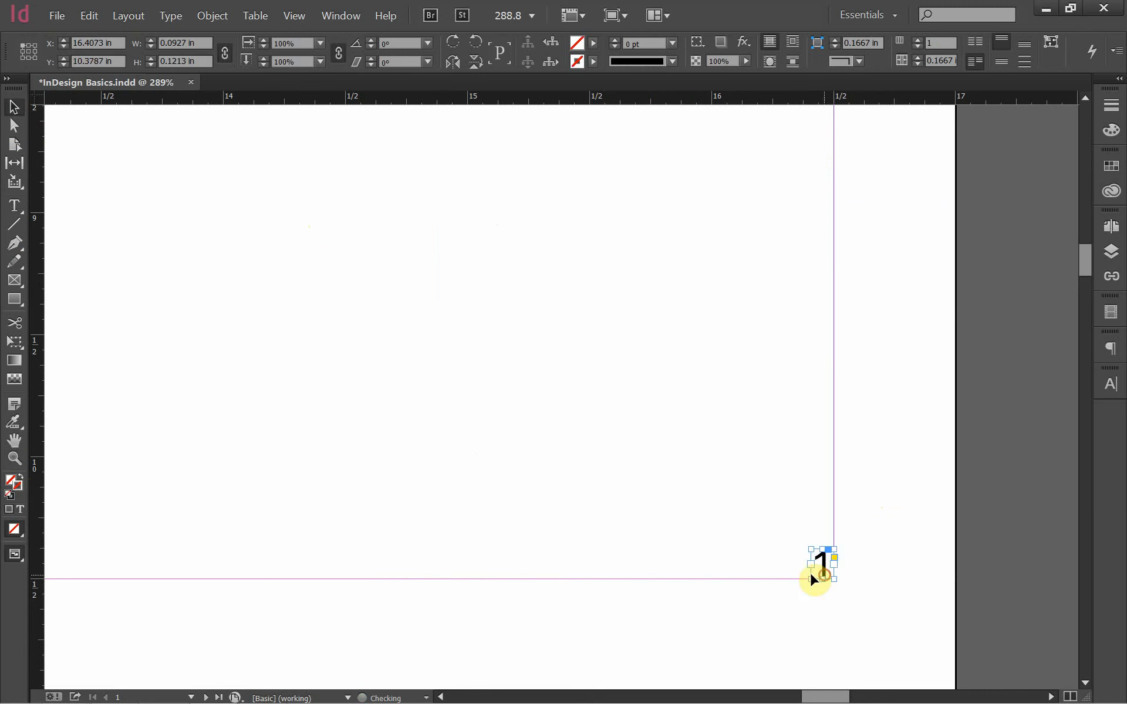
key(ctrl+0)
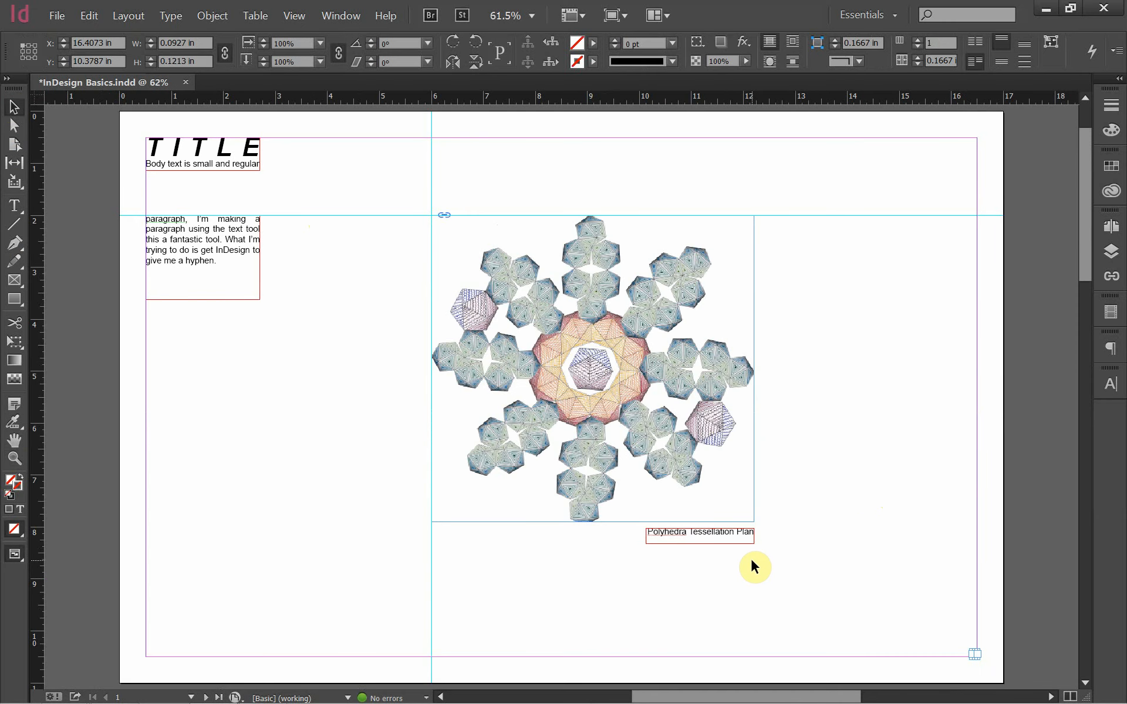
click(675, 602)
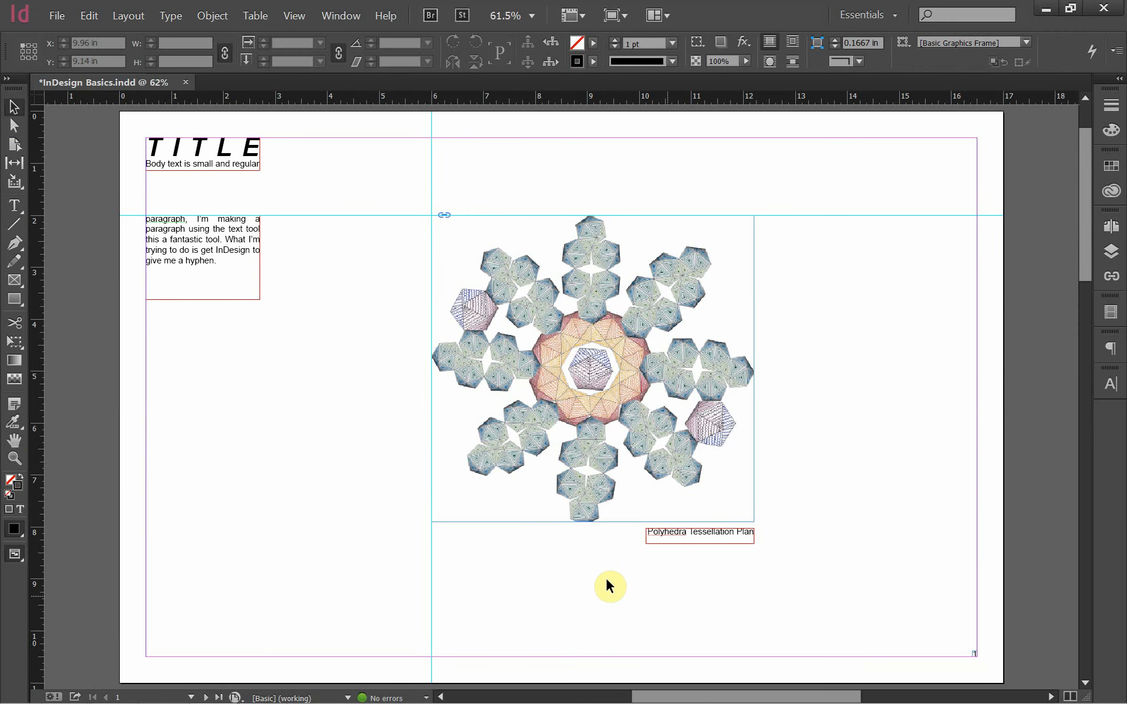
Copy the page number frame in page 1's lower-right margin corner.
click(14, 458)
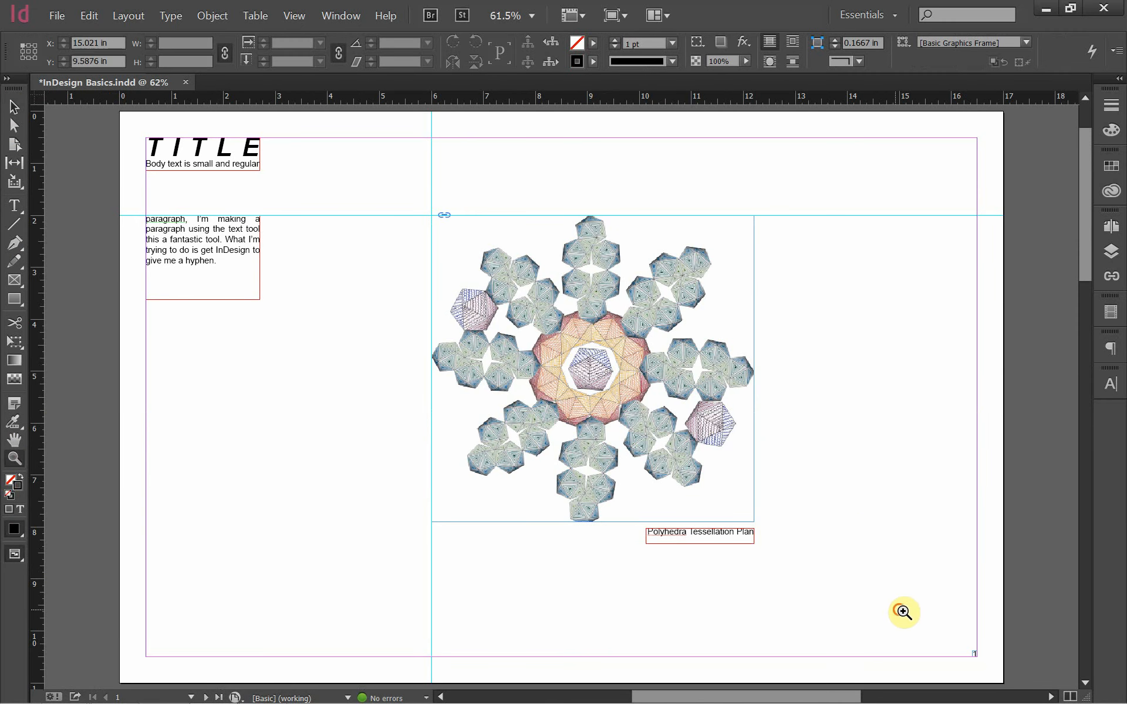
drag(899, 611, 1023, 671)
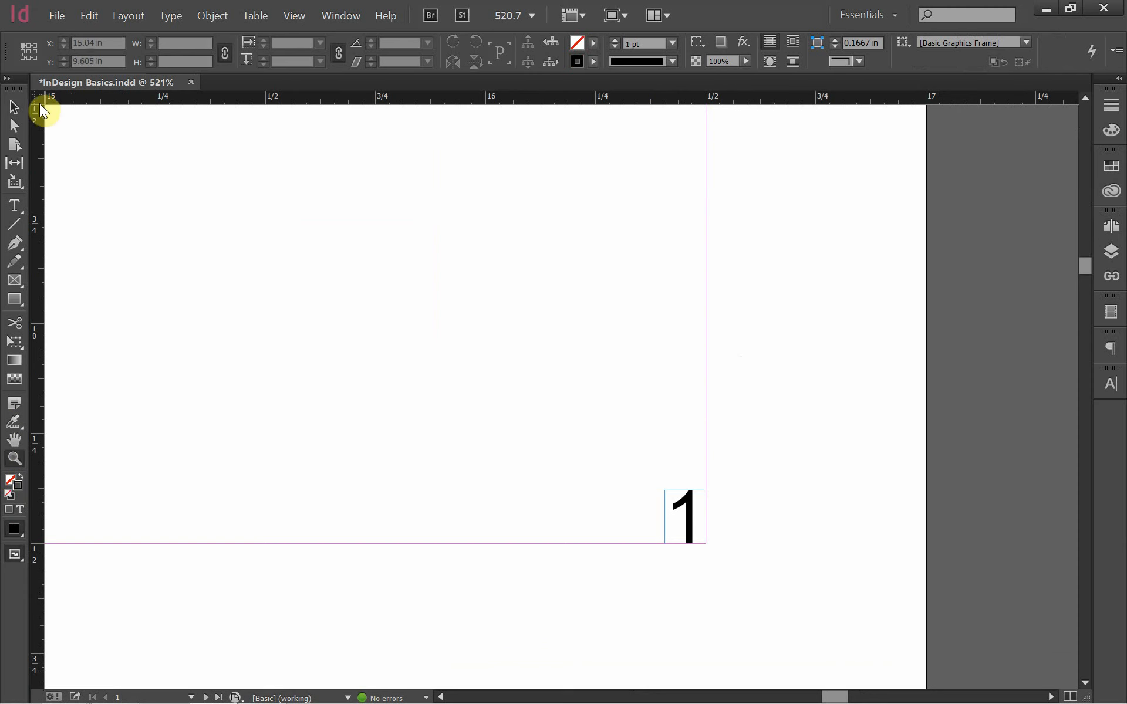
click(18, 112)
click(688, 524)
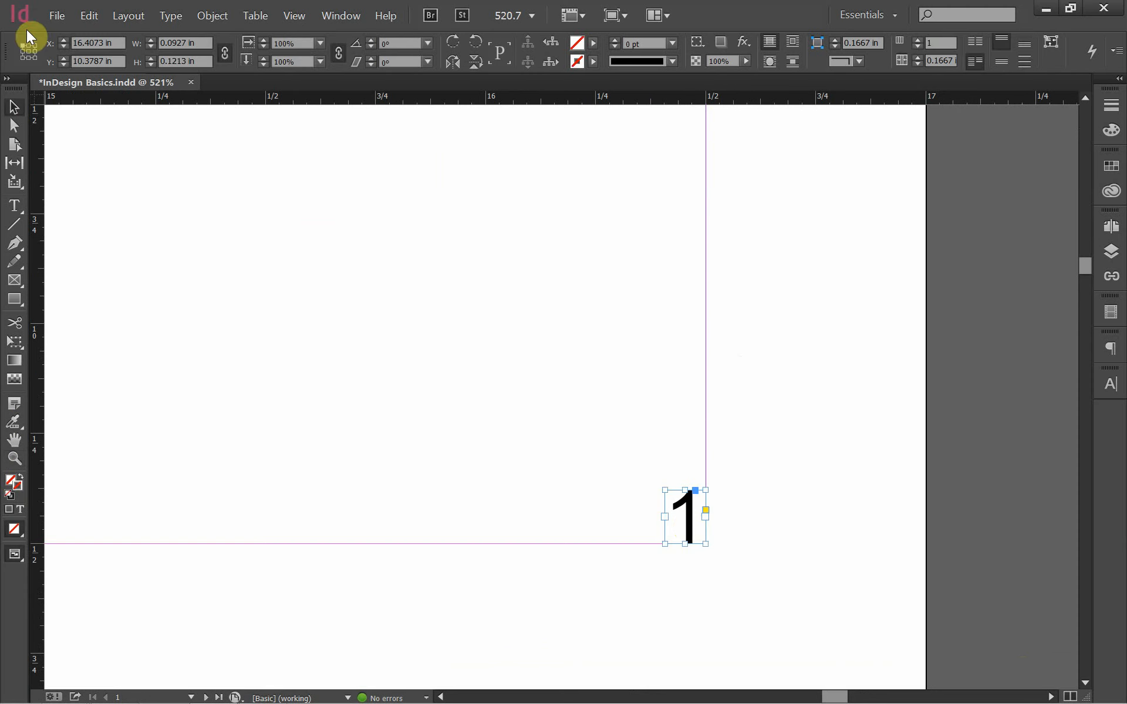
click(89, 16)
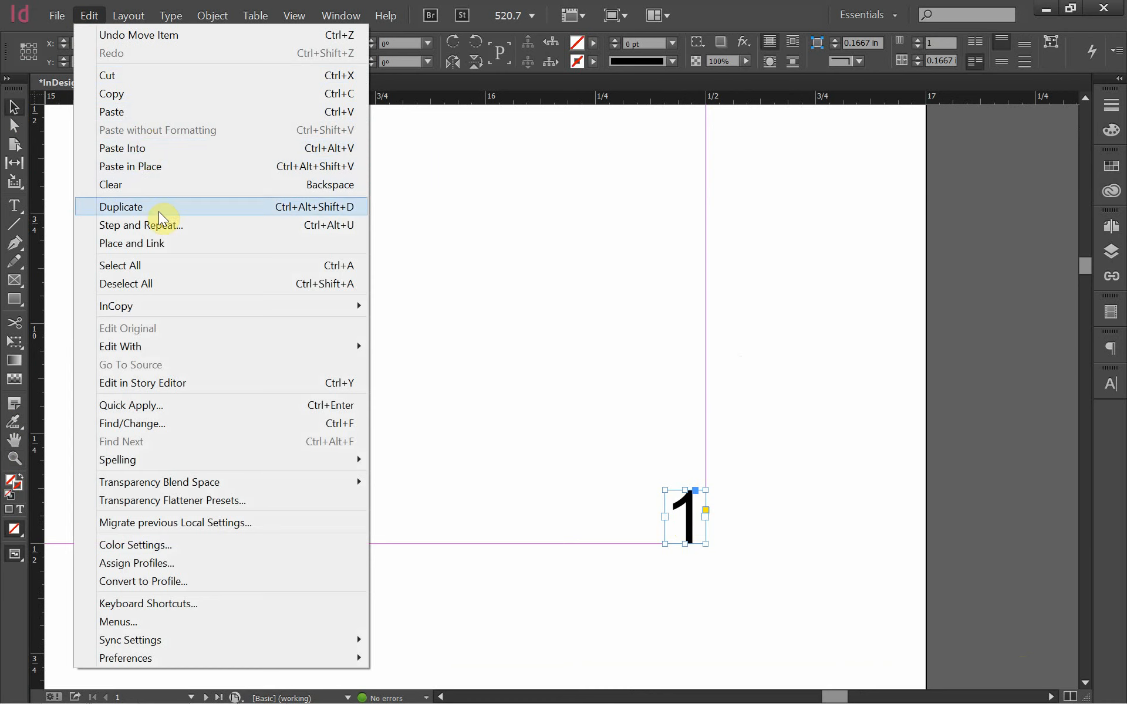
click(138, 94)
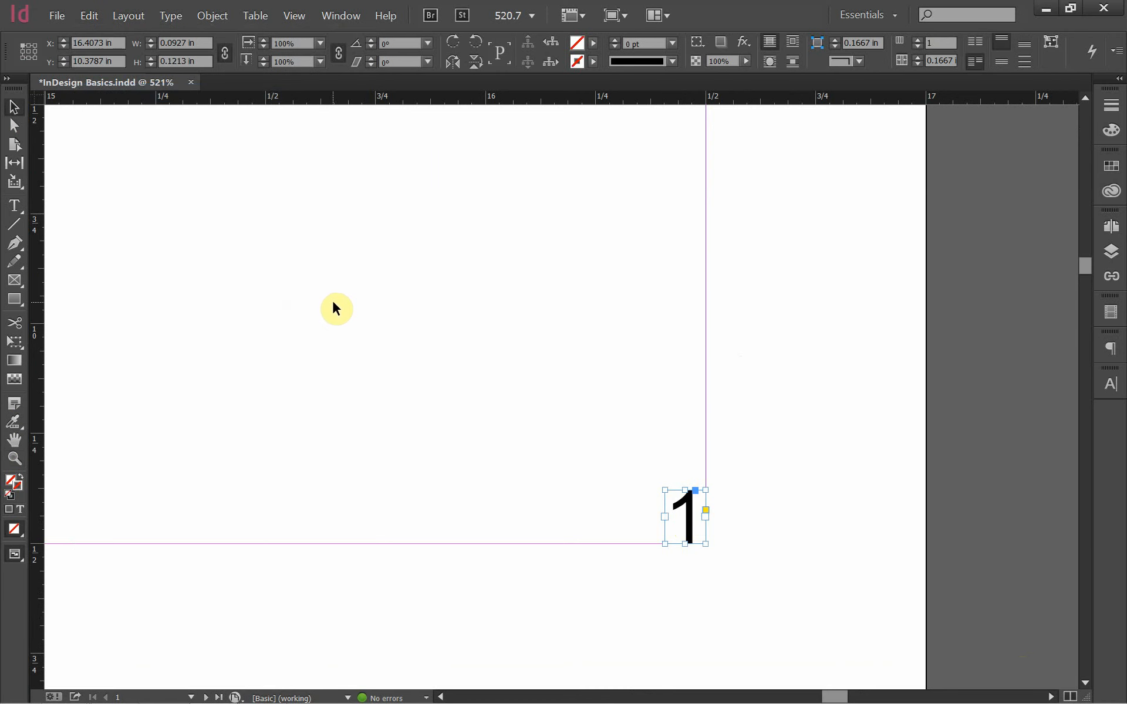
Paste the copied page number frame in place on page 2.
key(ctrl+0)
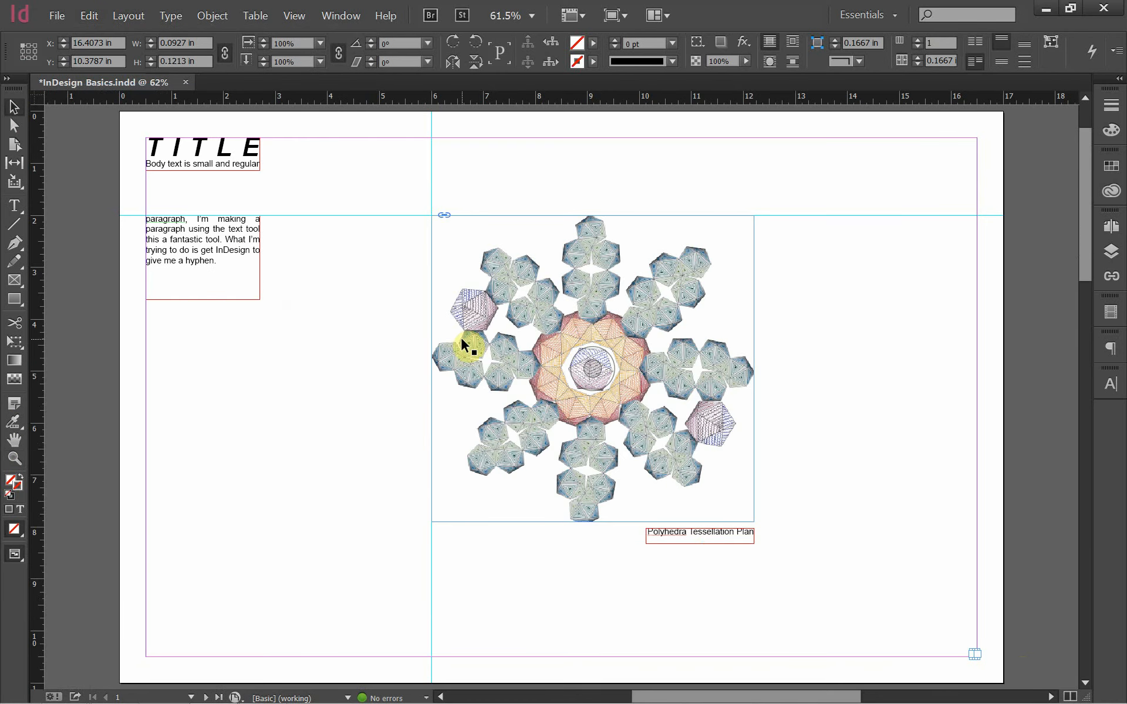
scroll(494, 324, down, 10)
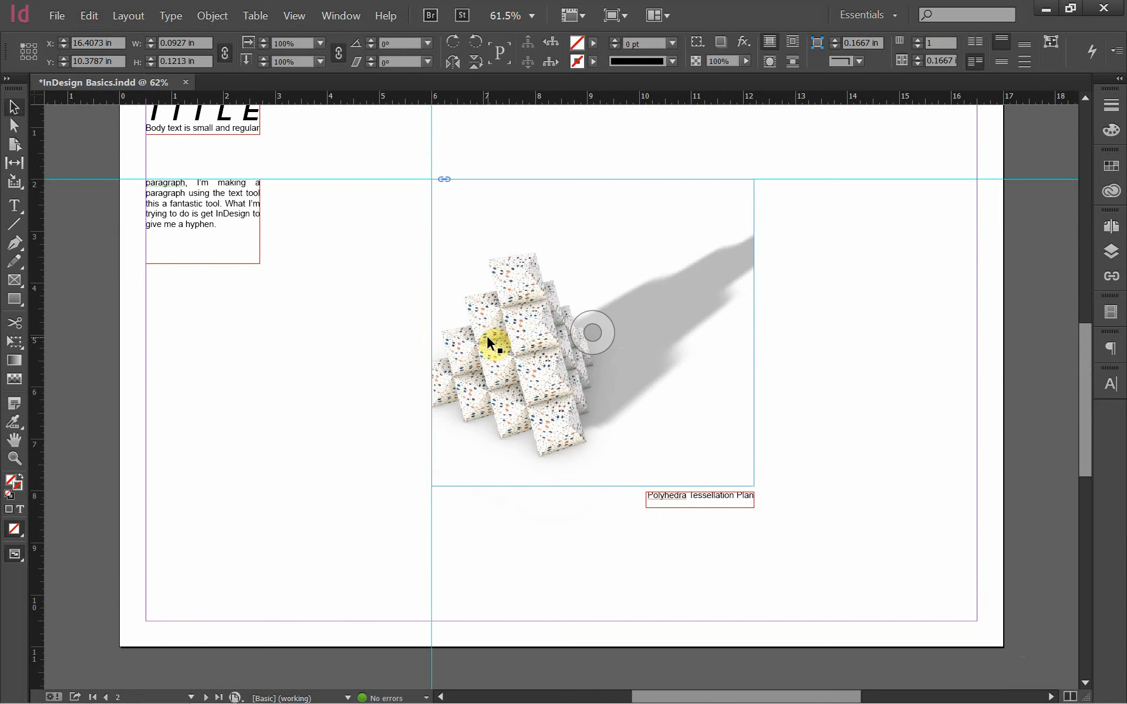
click(85, 20)
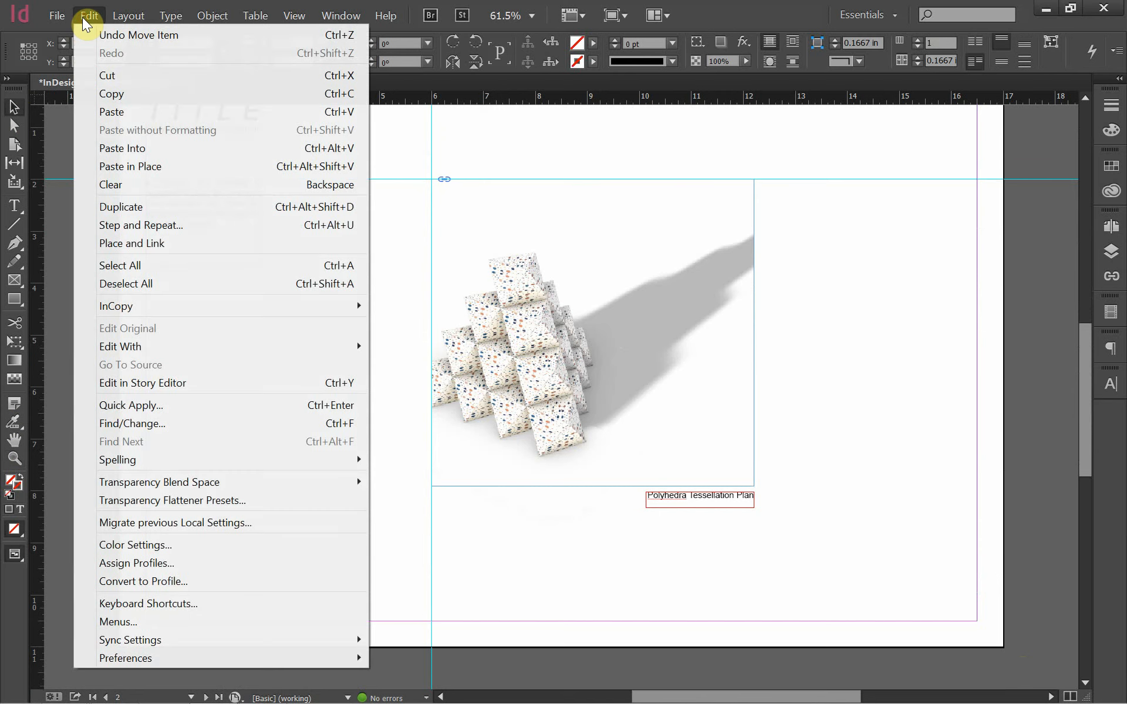
click(187, 167)
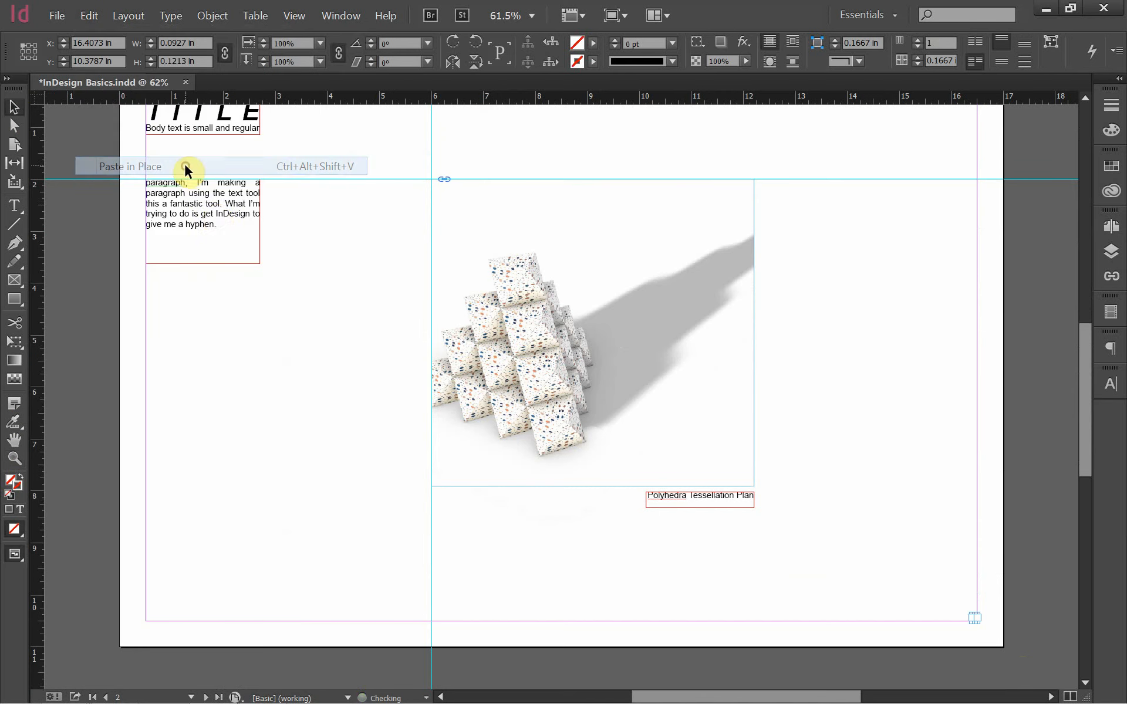
click(14, 459)
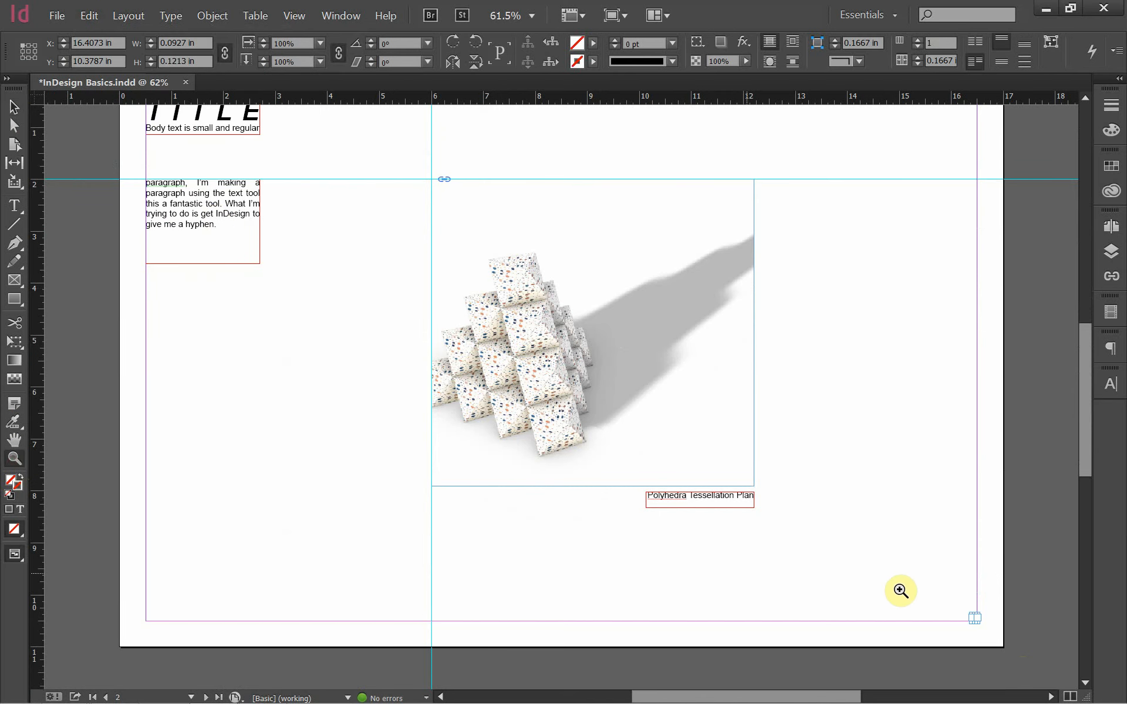
Check the page number pasted on page 2, and paste the copied page number frame in place on page 3.
drag(920, 575, 993, 636)
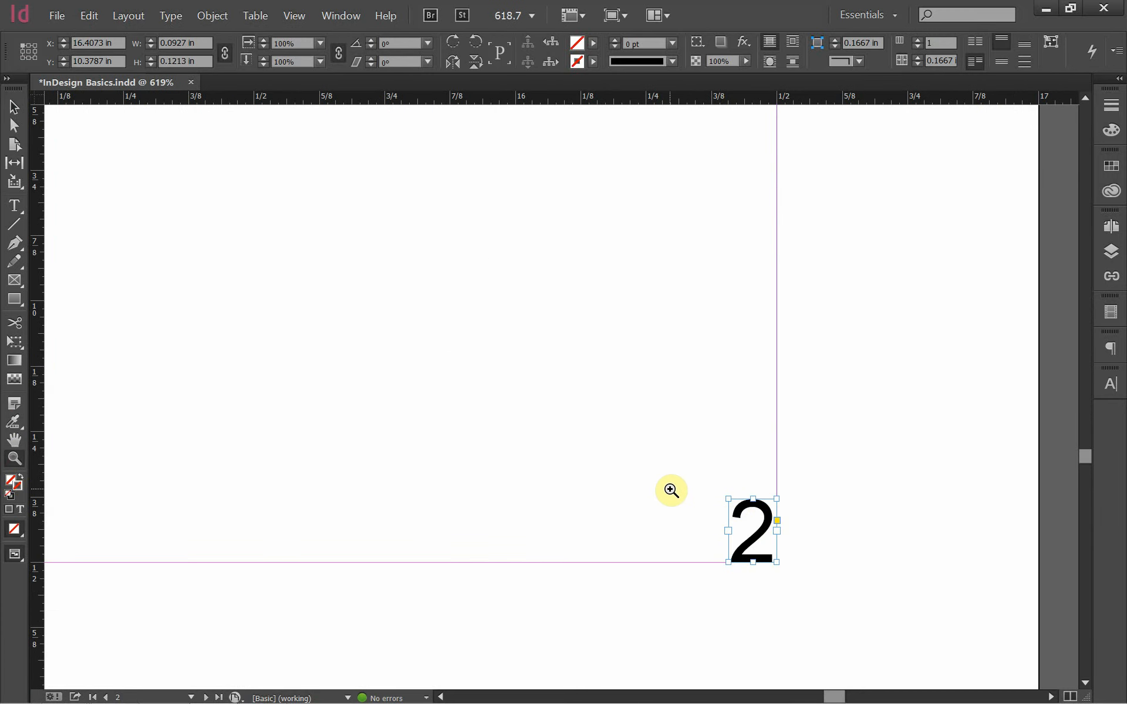
key(ctrl+0)
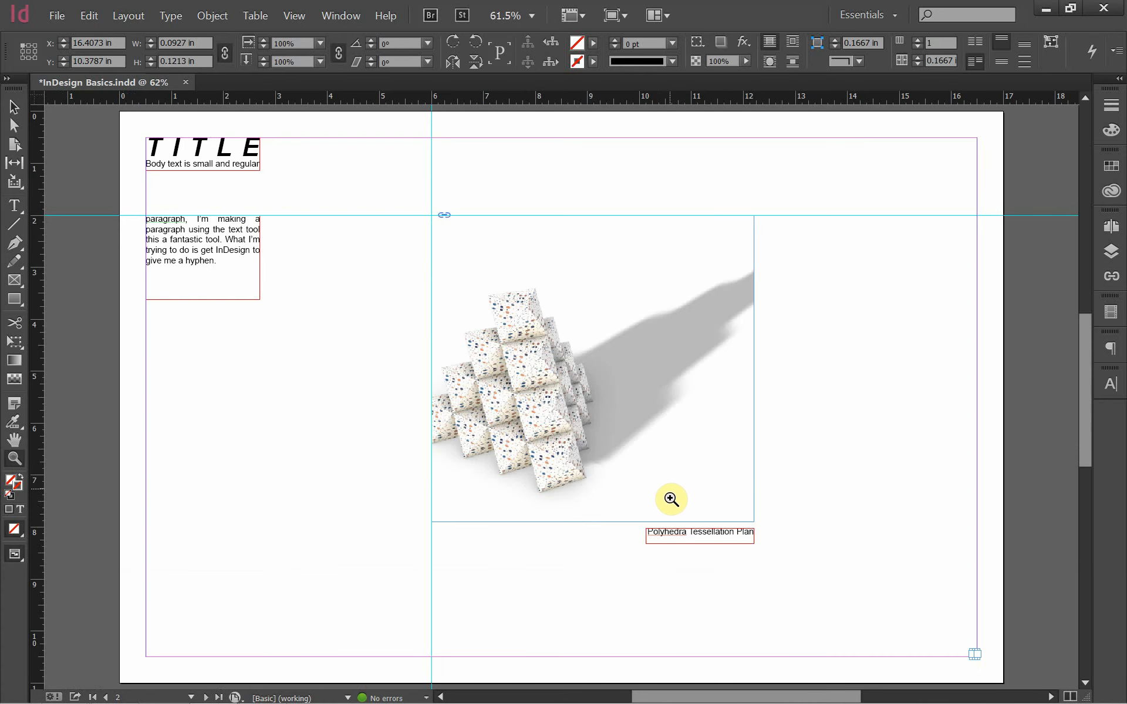
scroll(516, 428, down, 10)
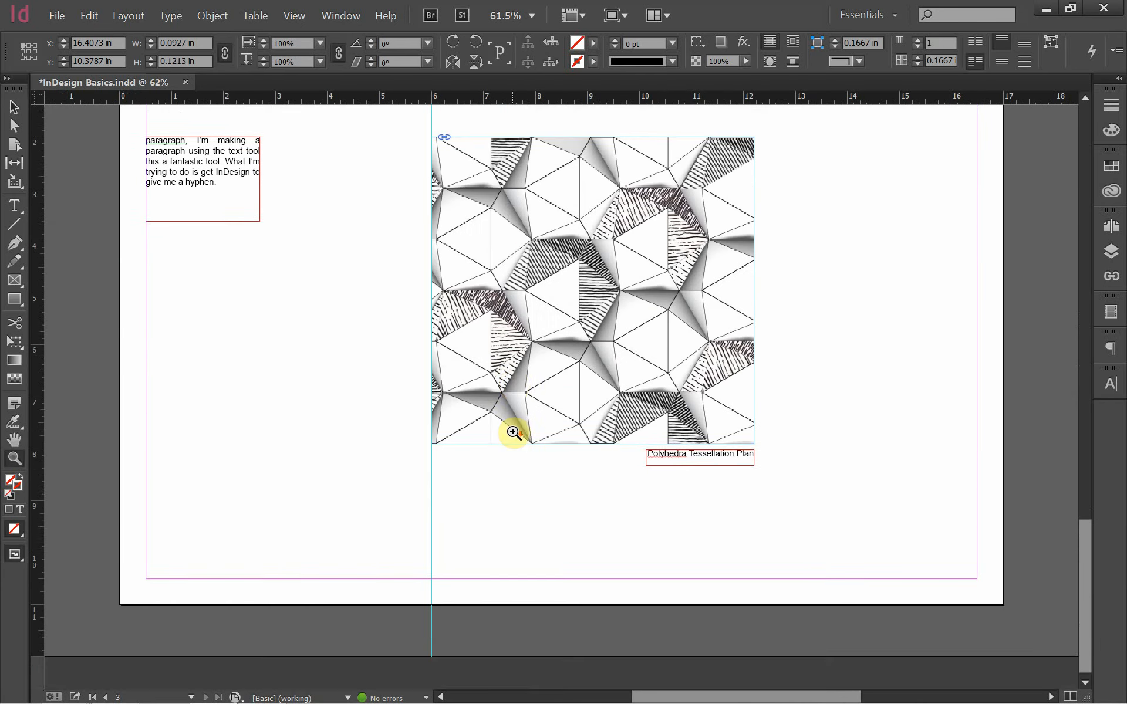
scroll(516, 432, up, 1)
click(88, 16)
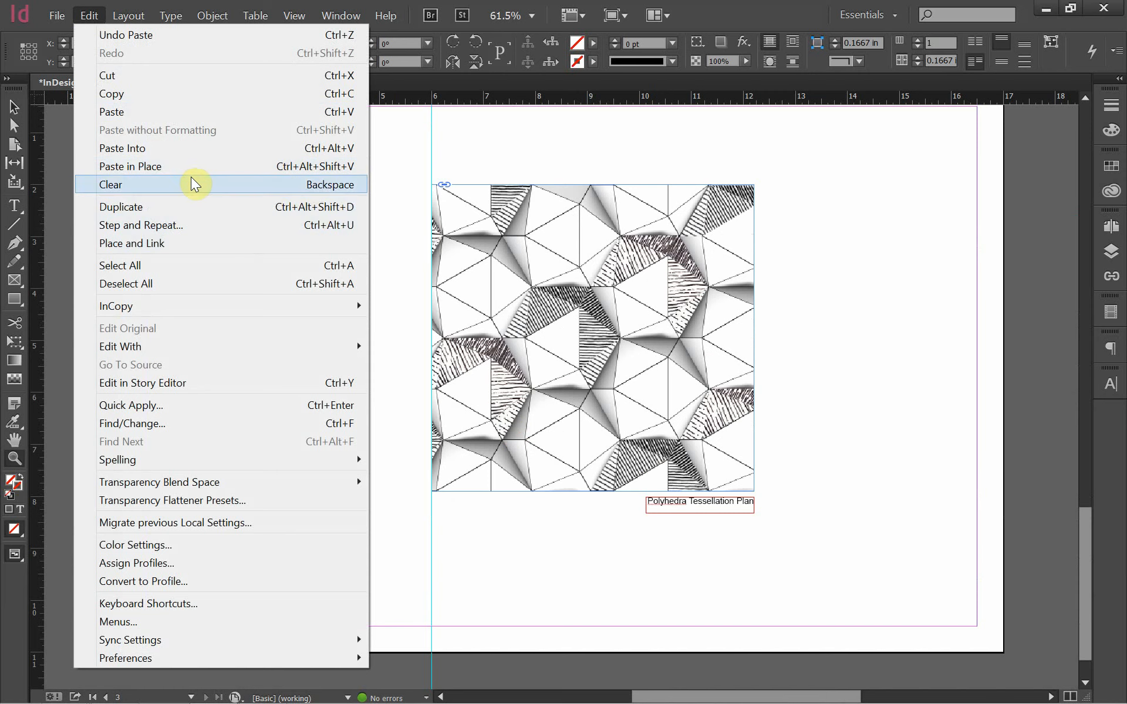
click(196, 166)
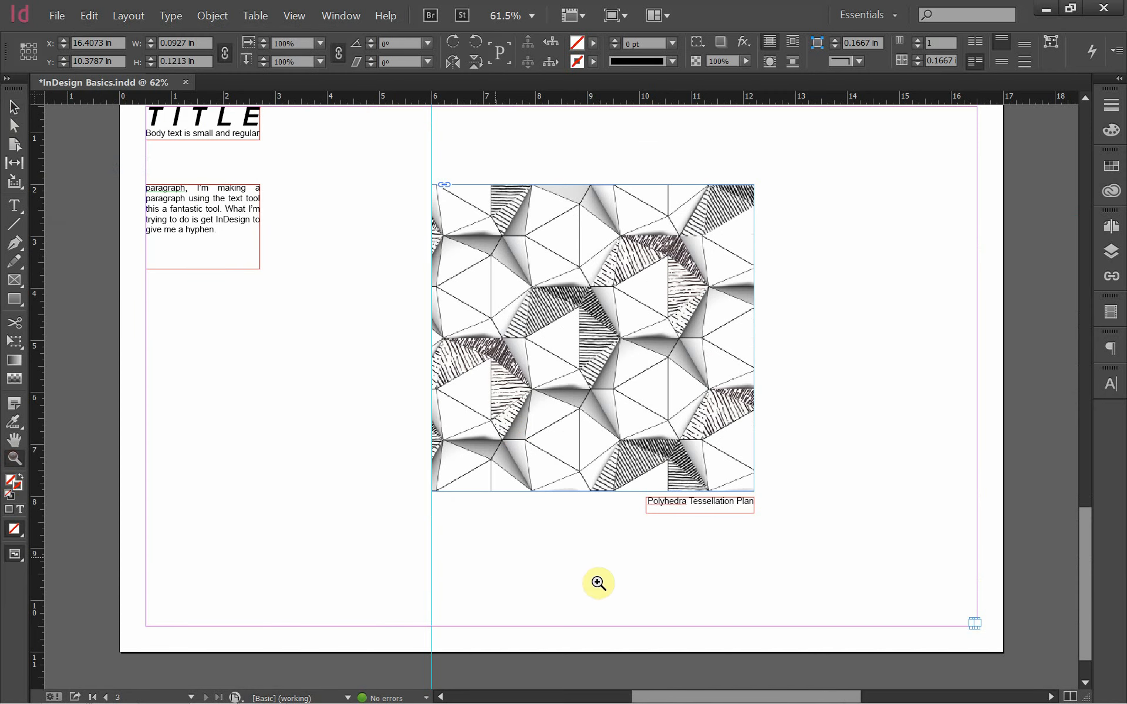
Examine the page numbers in the lower-right margin corners of page 3 and page 1.
drag(893, 577, 1016, 644)
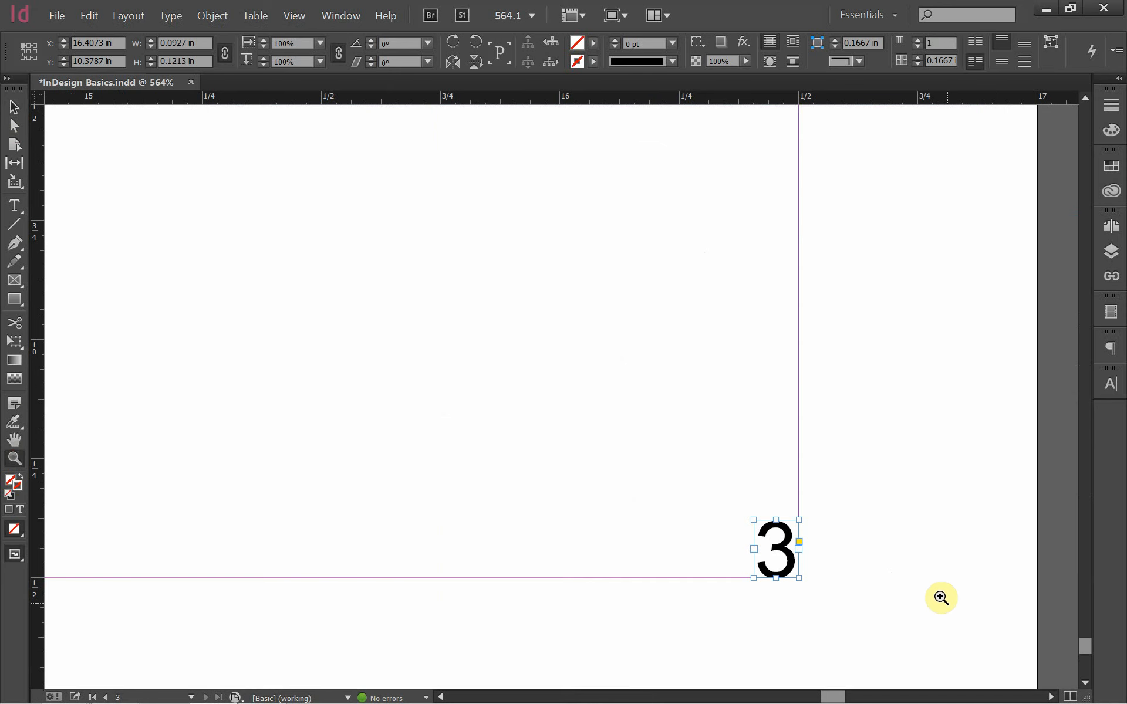
key(ctrl+0)
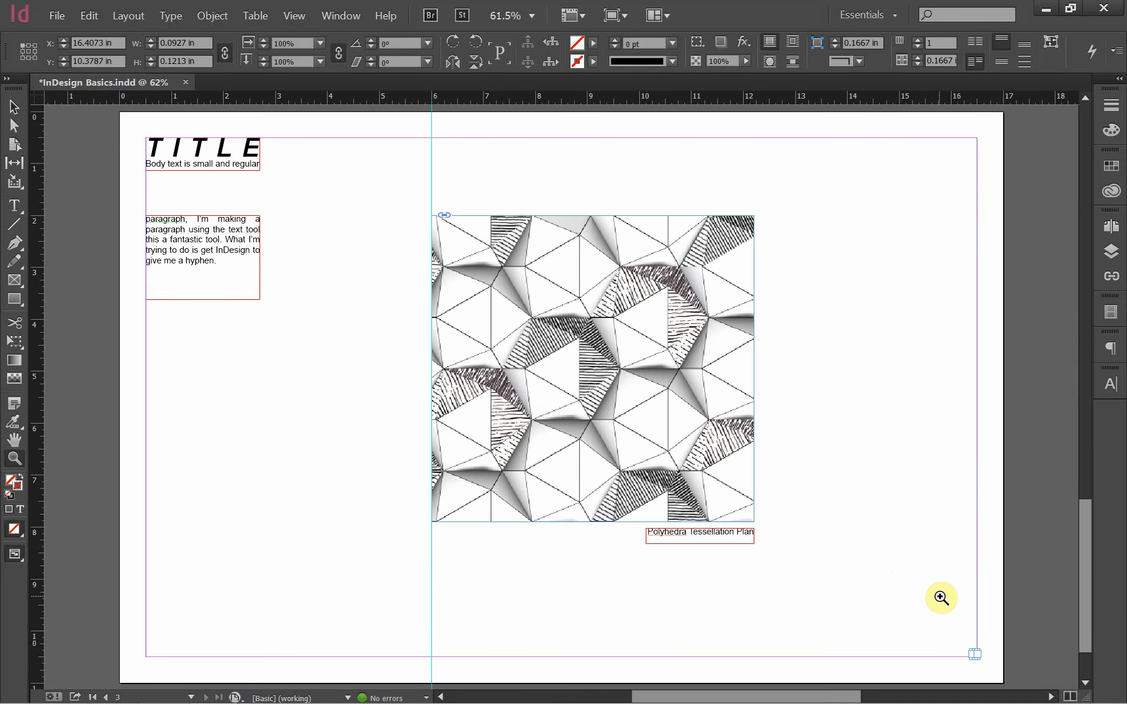
click(15, 109)
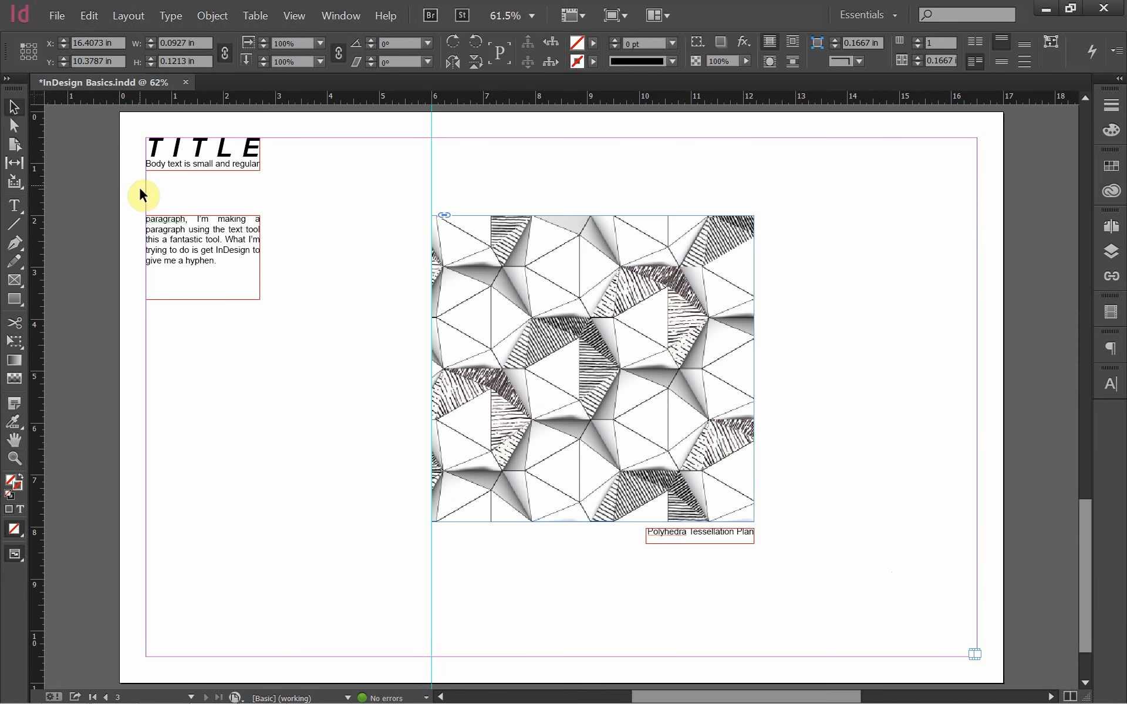
scroll(312, 399, up, 10)
scroll(312, 398, up, 8)
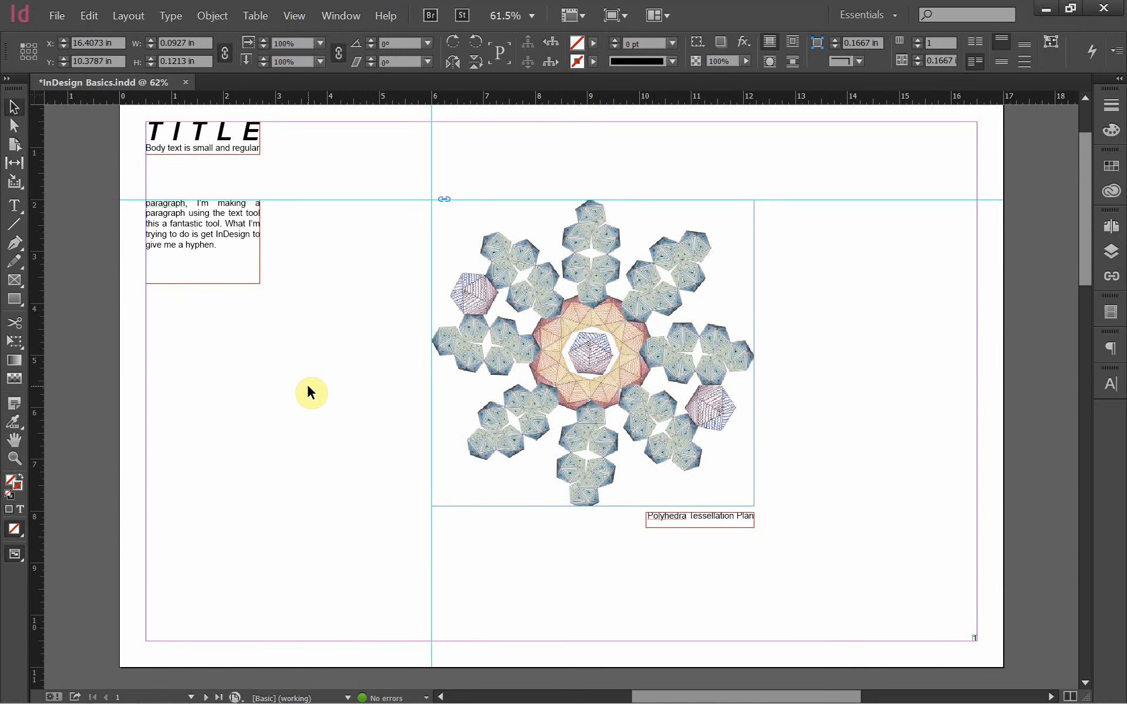
click(14, 459)
drag(926, 619, 1021, 670)
click(14, 110)
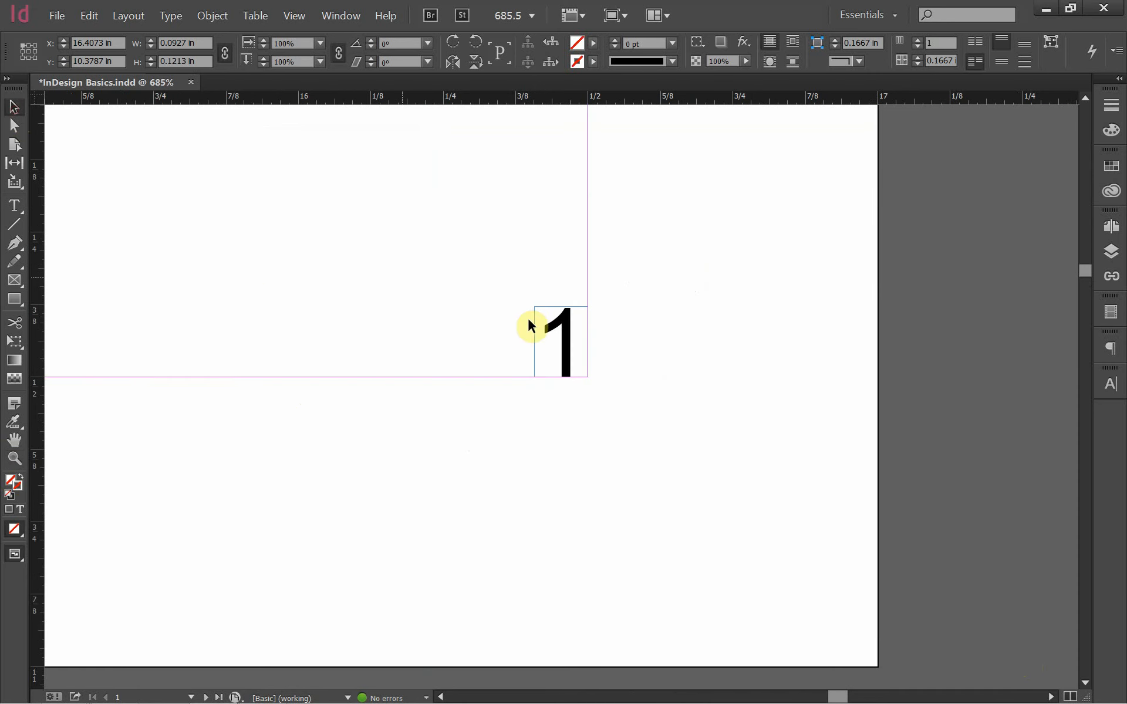
key(ctrl+0)
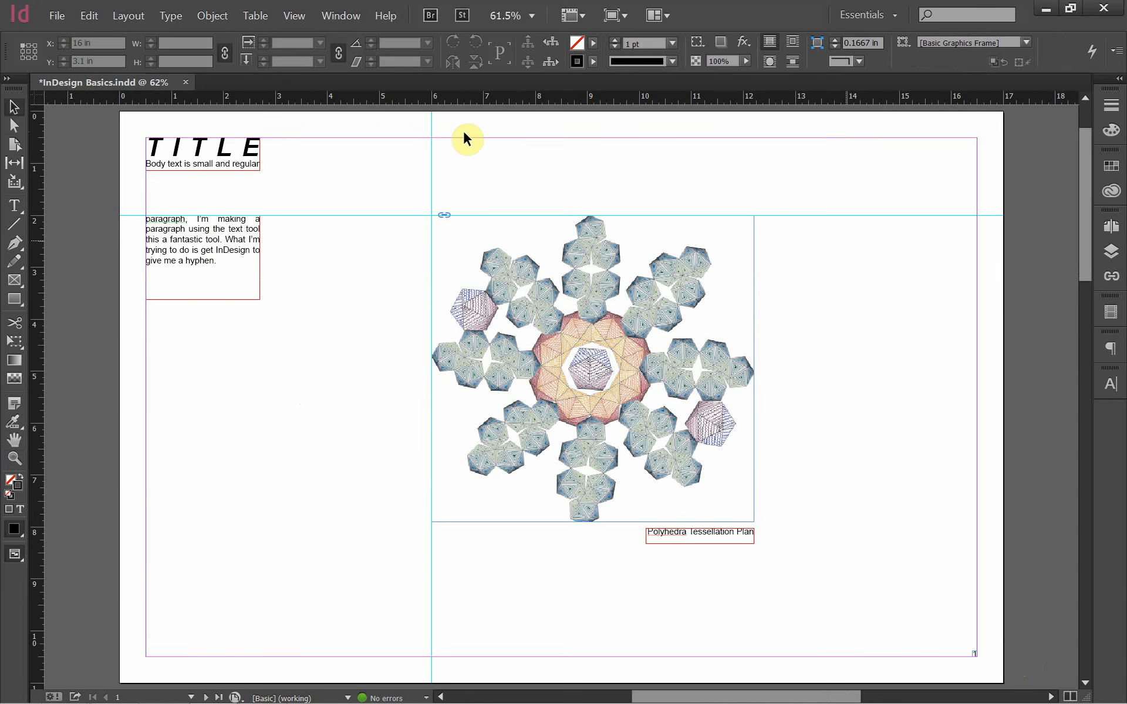
Turn on facing pages in the document setup and review how the pages are arranged in spreads.
click(123, 21)
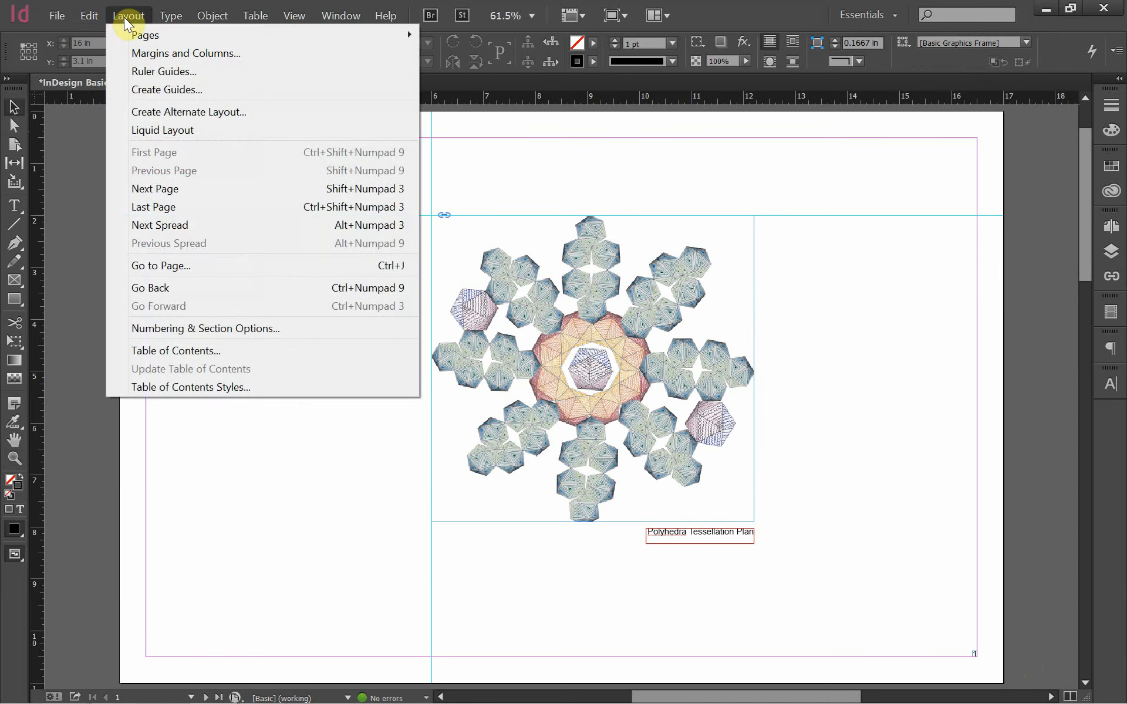
mouse_move(71, 18)
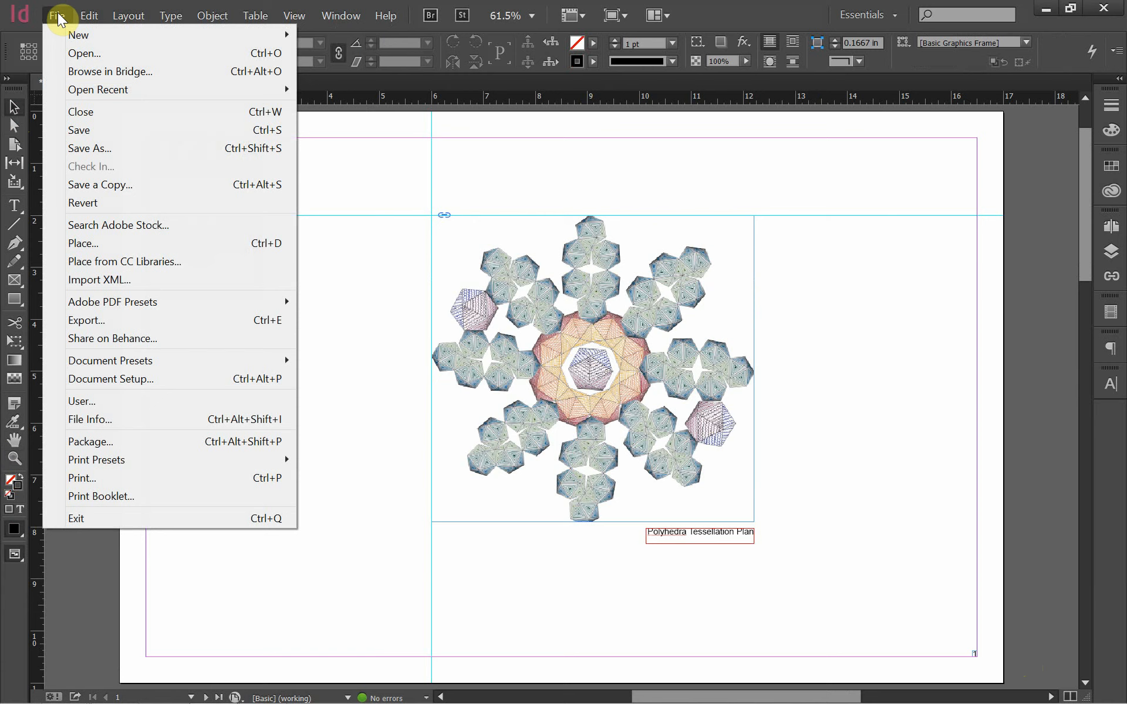
click(206, 386)
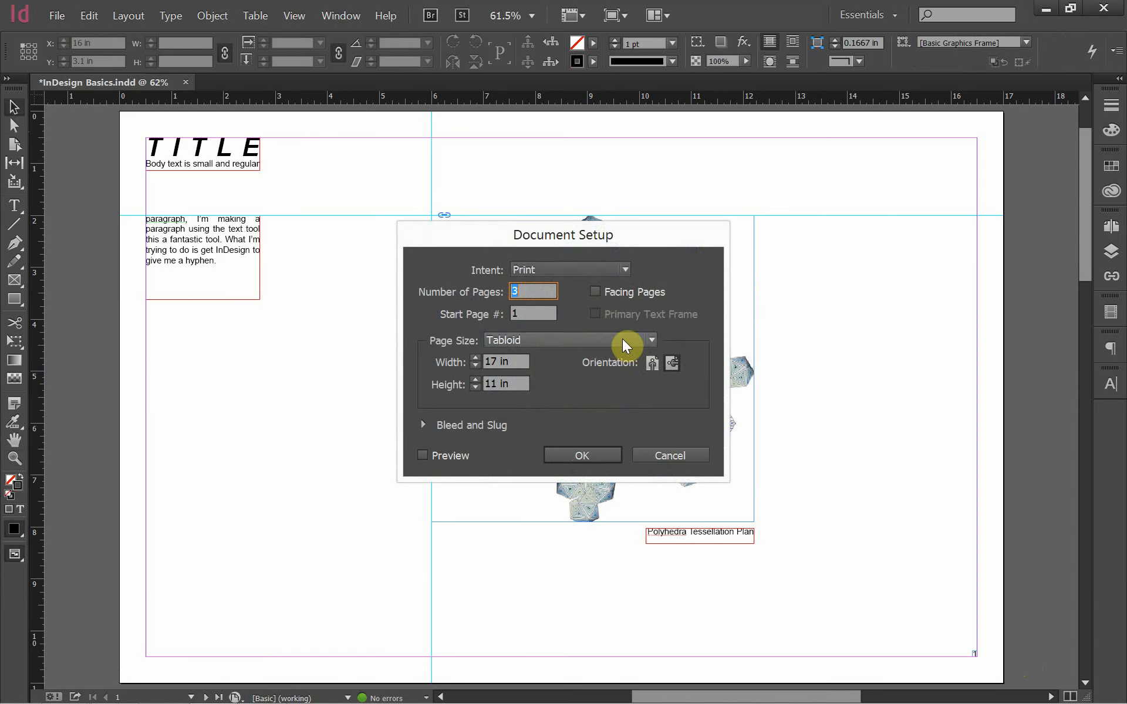
click(596, 295)
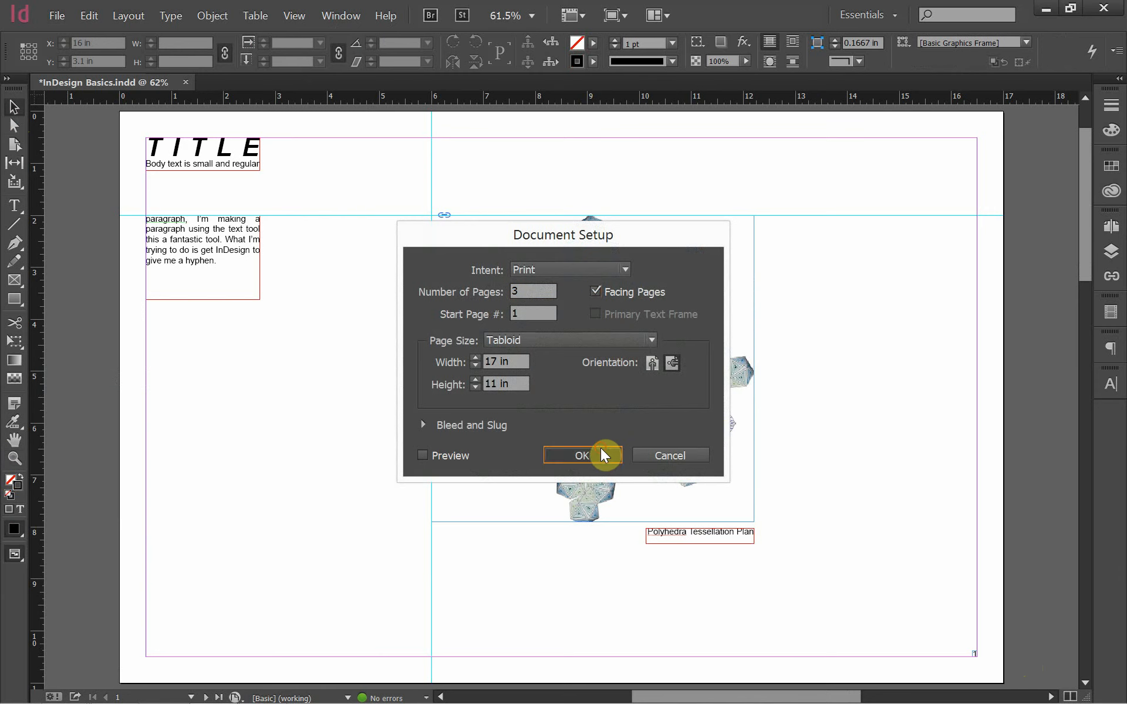
click(603, 453)
click(1110, 228)
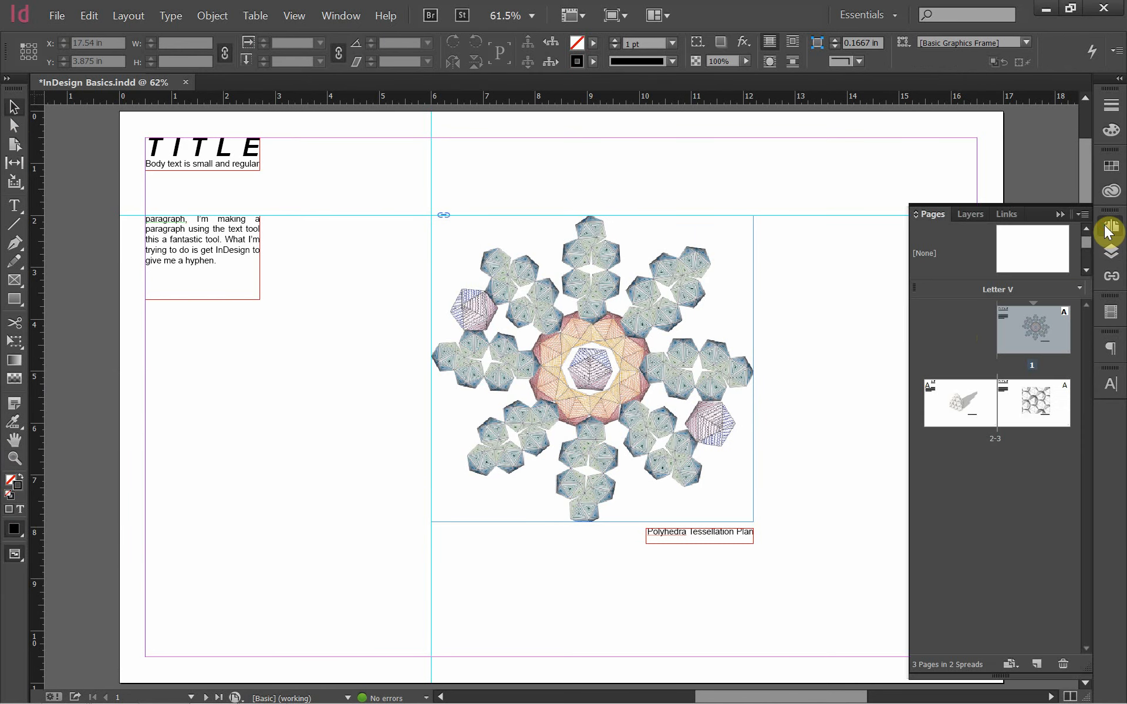
click(960, 337)
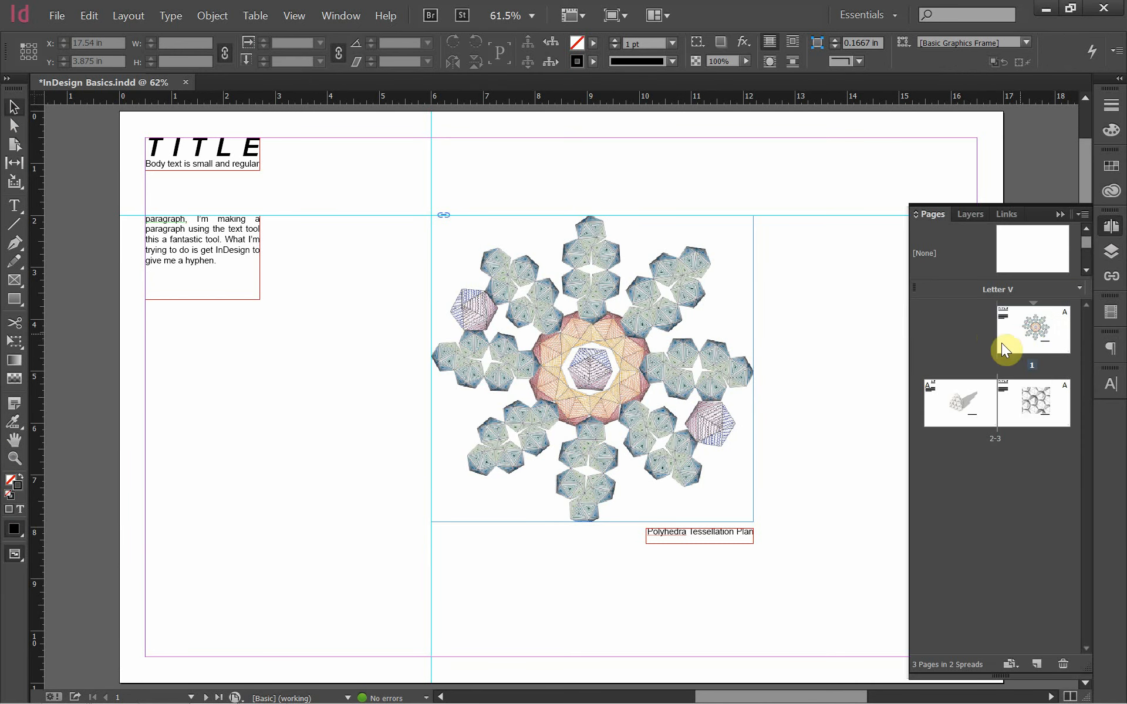
Delete the page number frame in the lower-right margin corner of page 1.
scroll(604, 546, down, 3)
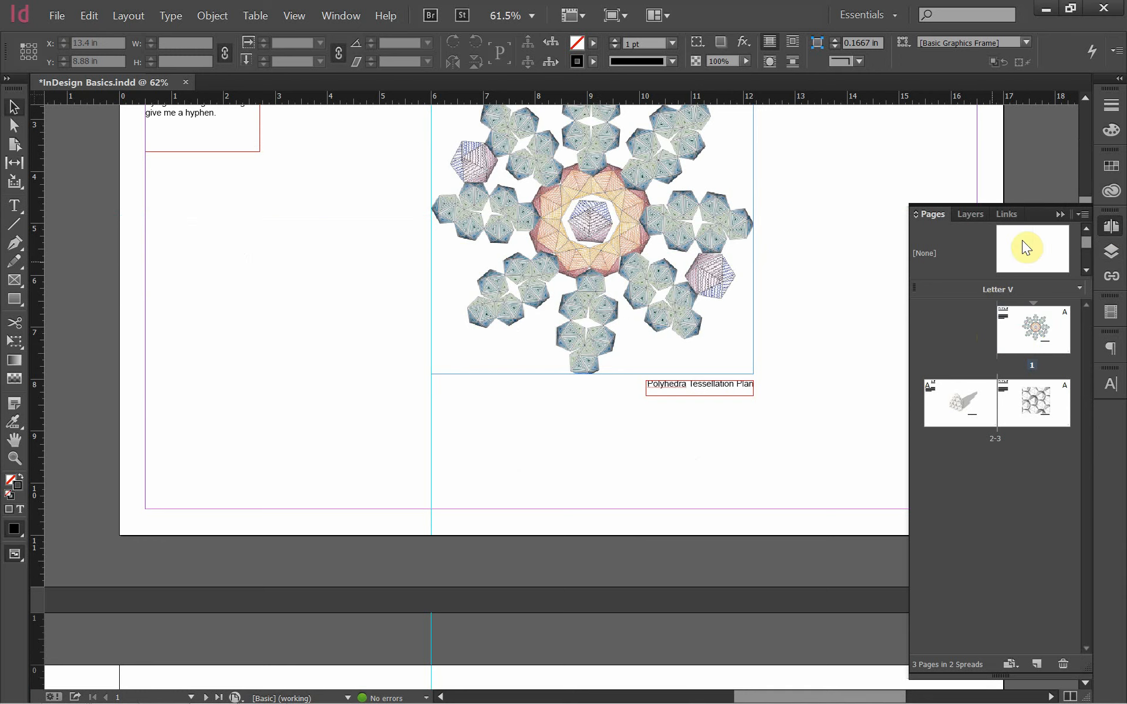
click(1059, 215)
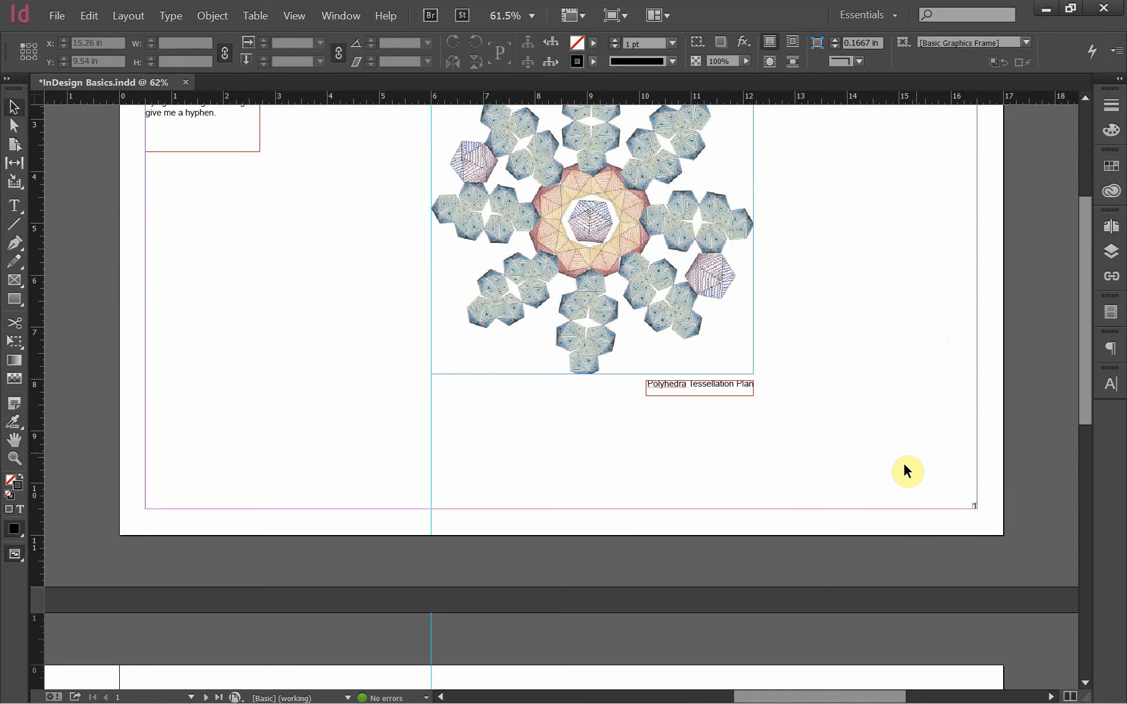
click(971, 511)
key(Delete)
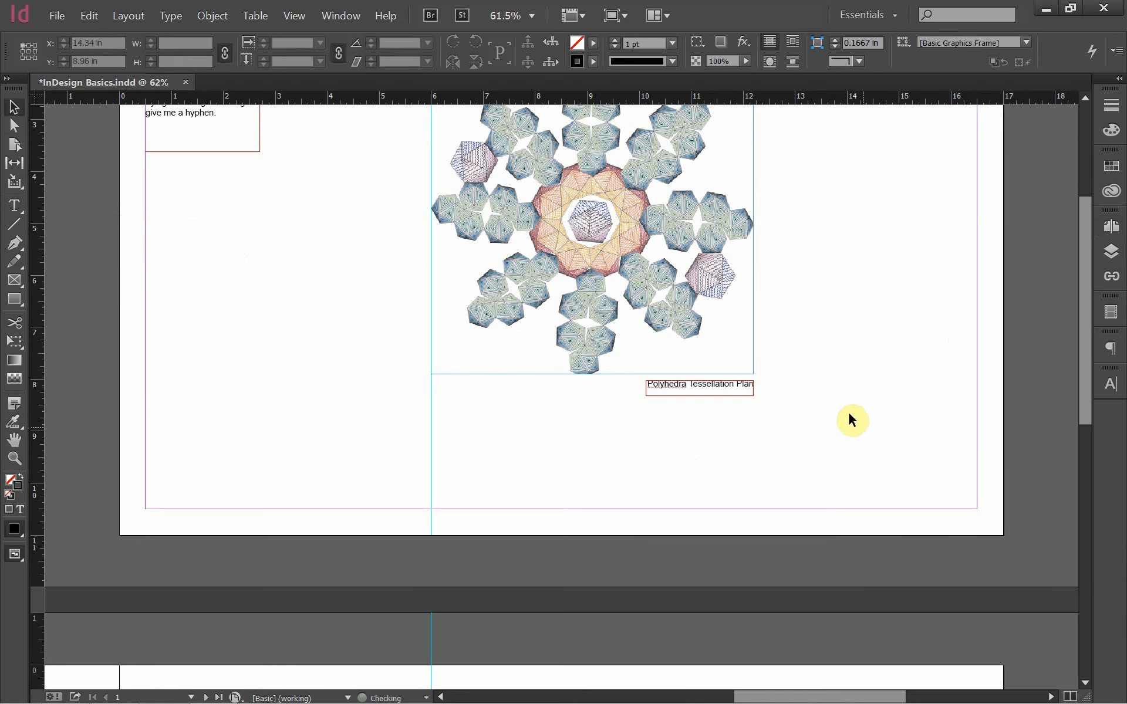
Replace the page number in page 2's lower-right margin corner with a Previous Page Number marker.
scroll(750, 389, down, 8)
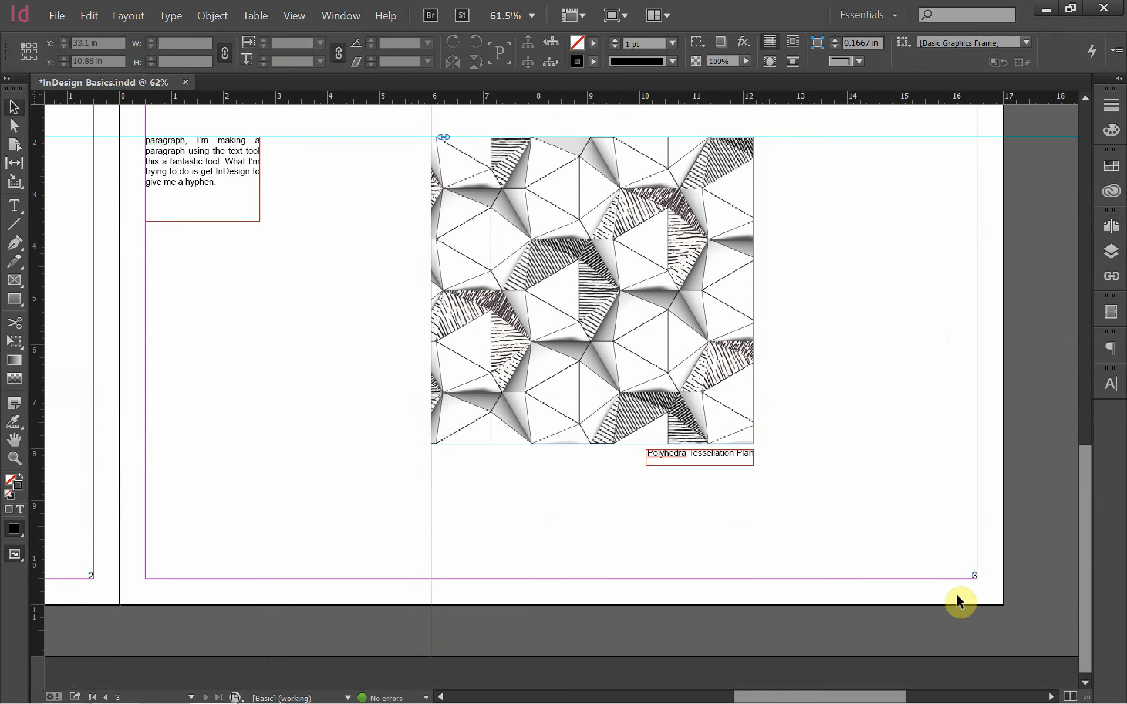
scroll(956, 596, up, 2)
scroll(955, 602, down, 1)
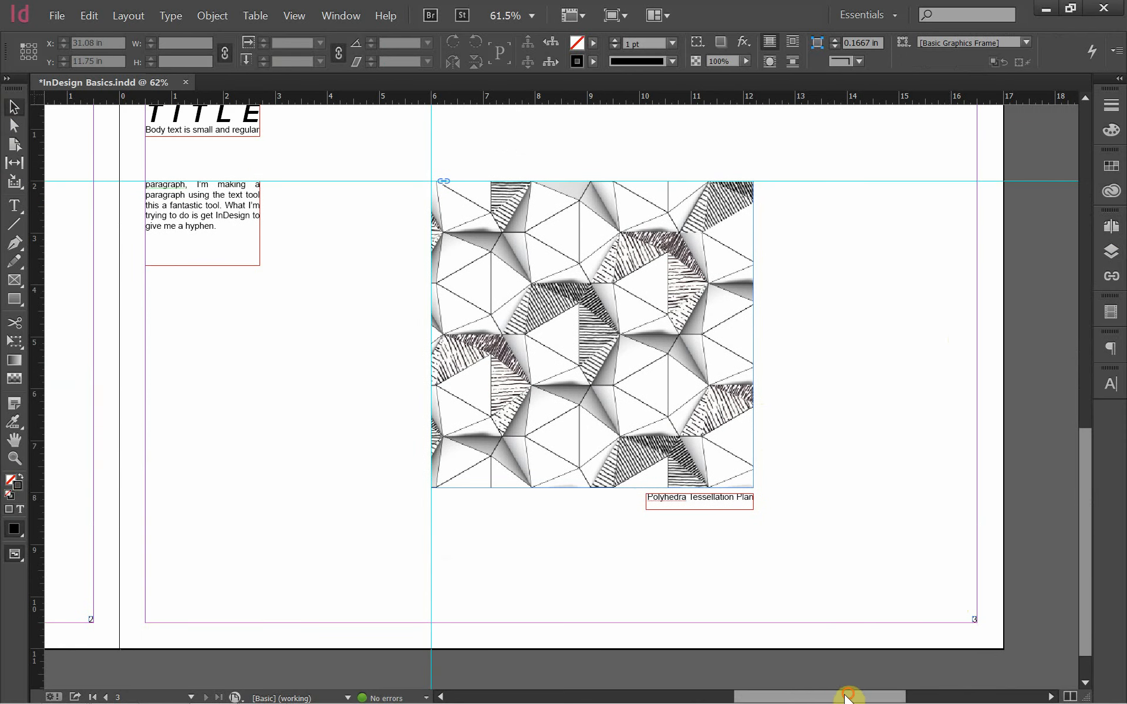
mouse_move(850, 696)
mouse_down()
mouse_move(734, 695)
mouse_move(843, 697)
mouse_up()
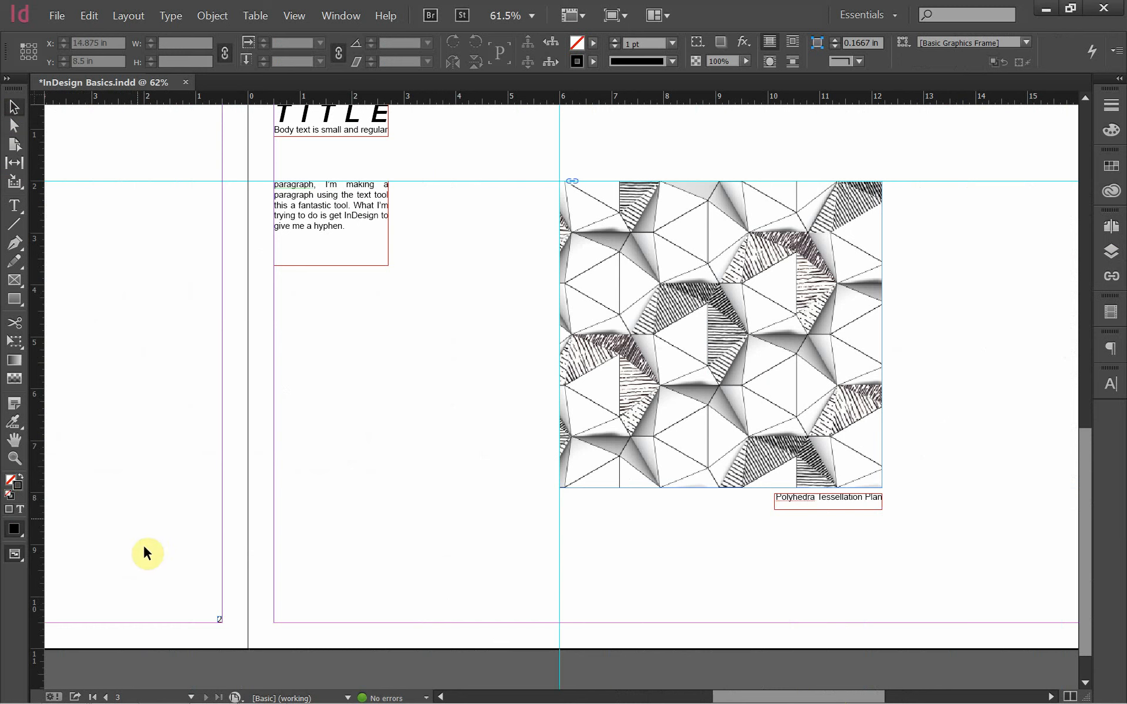
click(13, 459)
drag(133, 552, 348, 661)
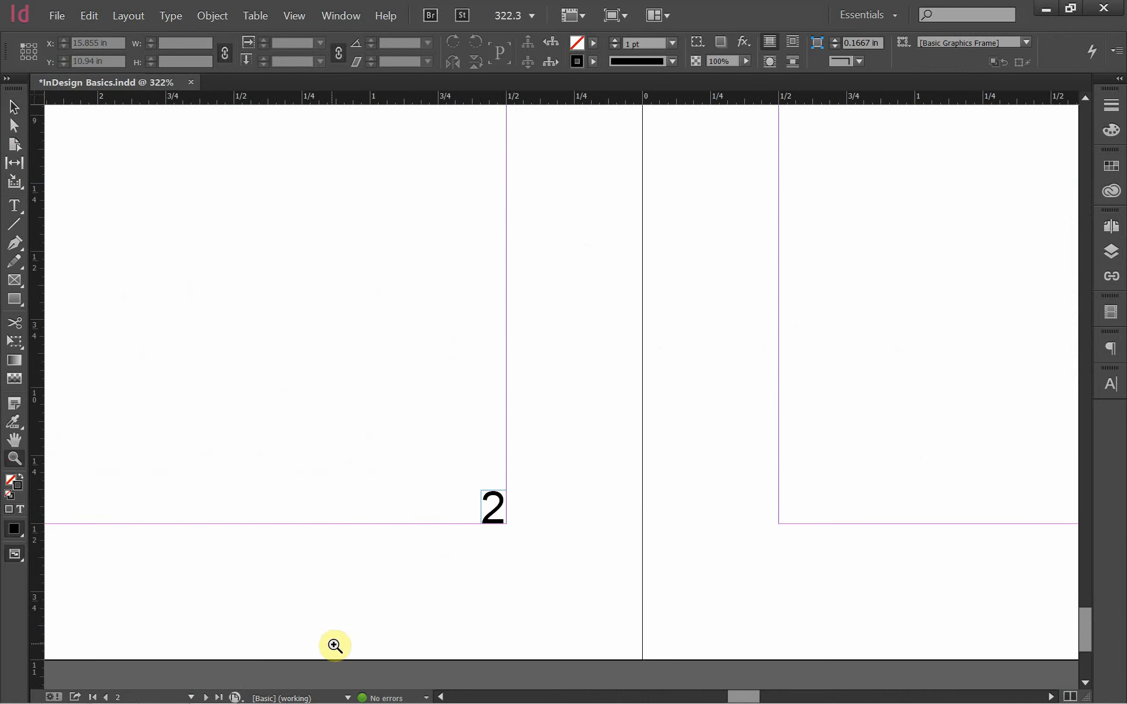
click(11, 108)
double_click(499, 517)
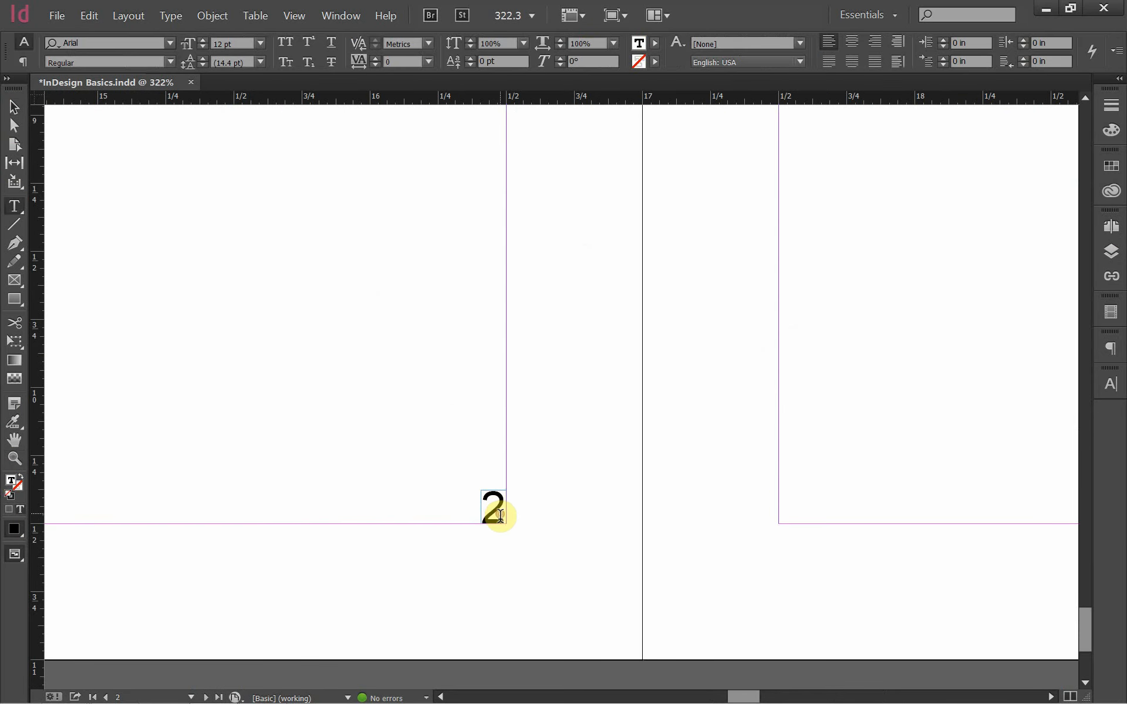
click(170, 16)
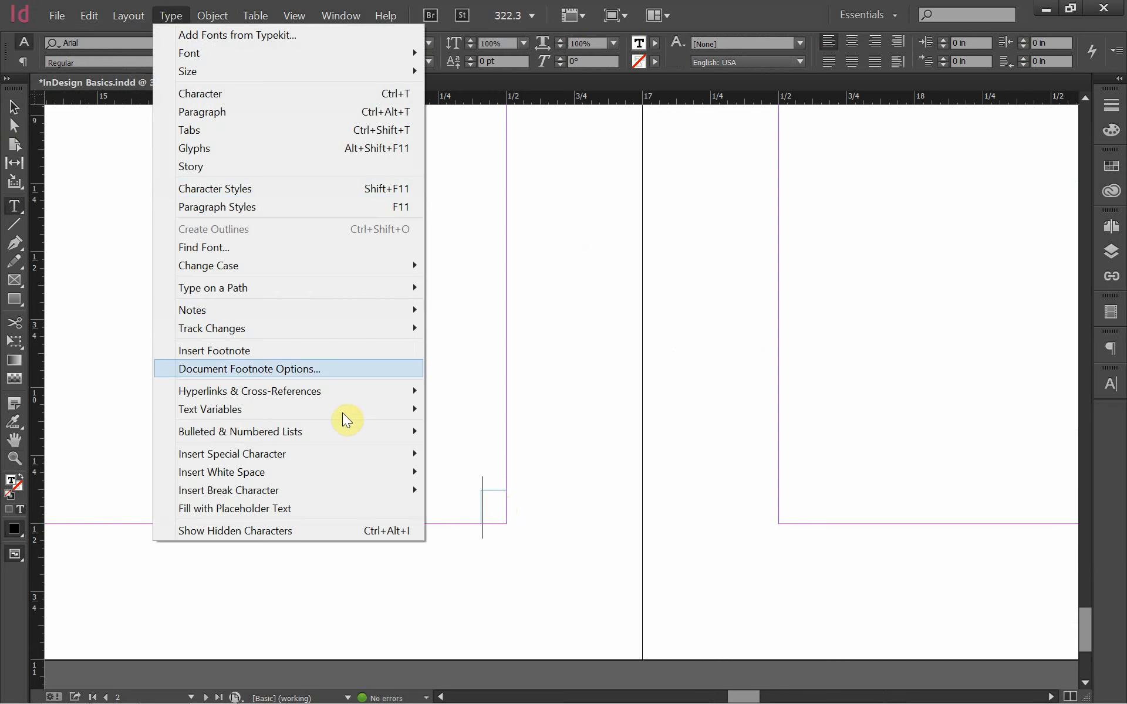
mouse_move(360, 458)
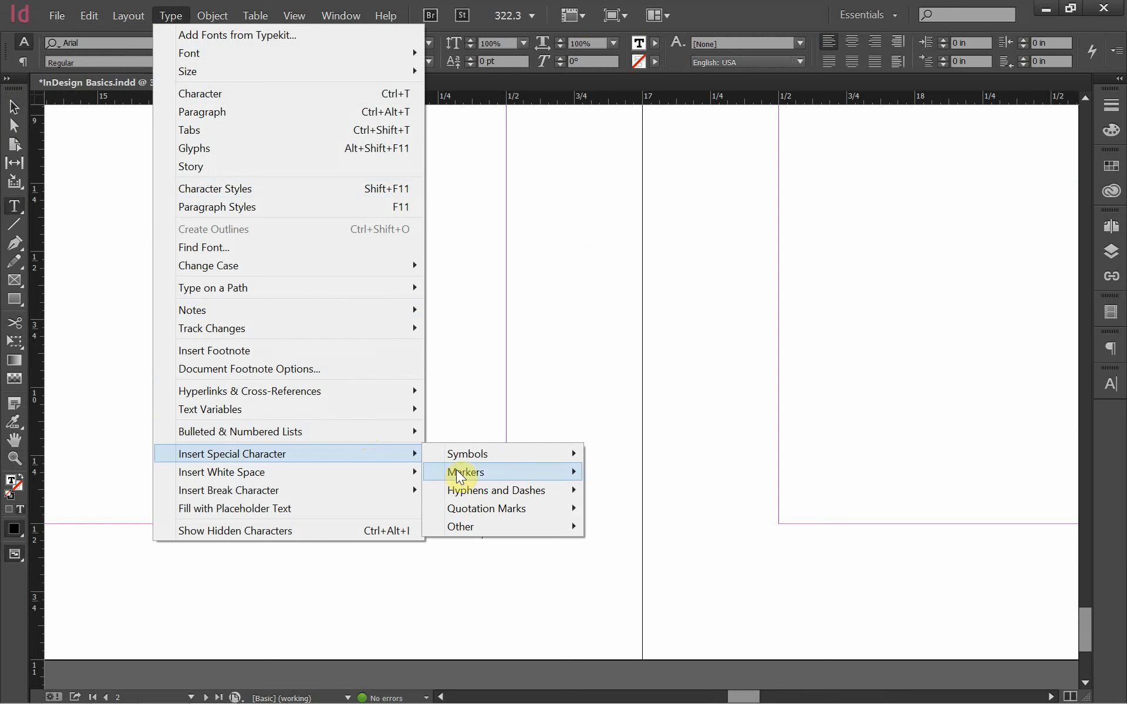
mouse_move(465, 476)
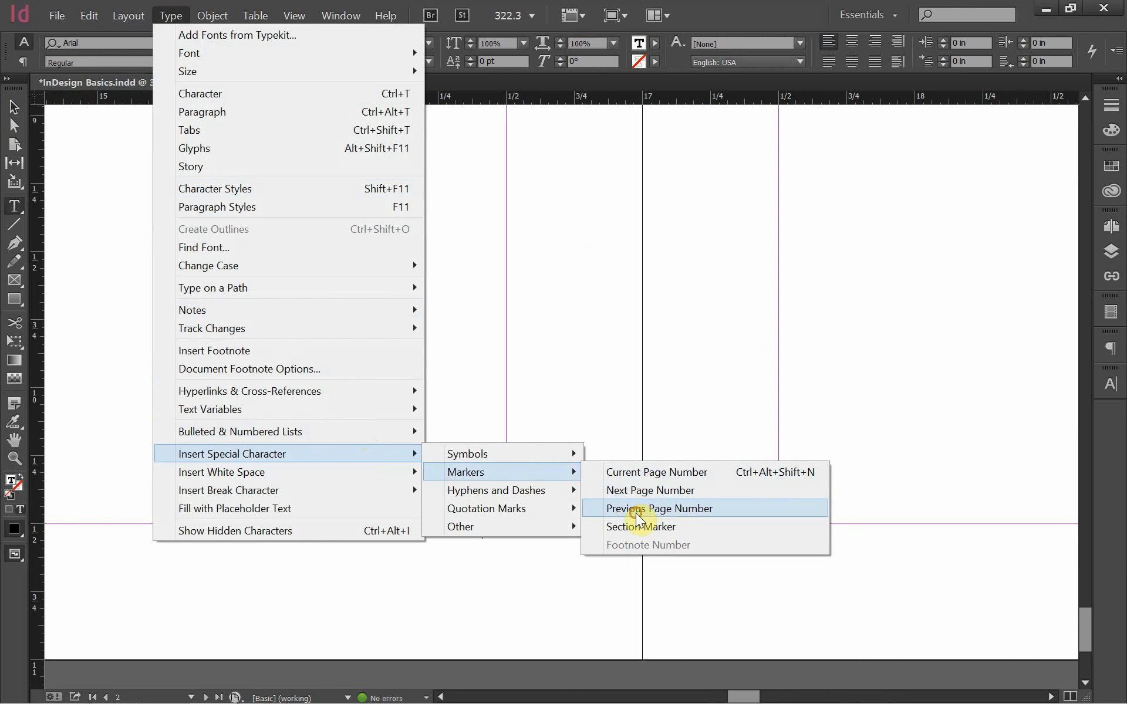
click(636, 510)
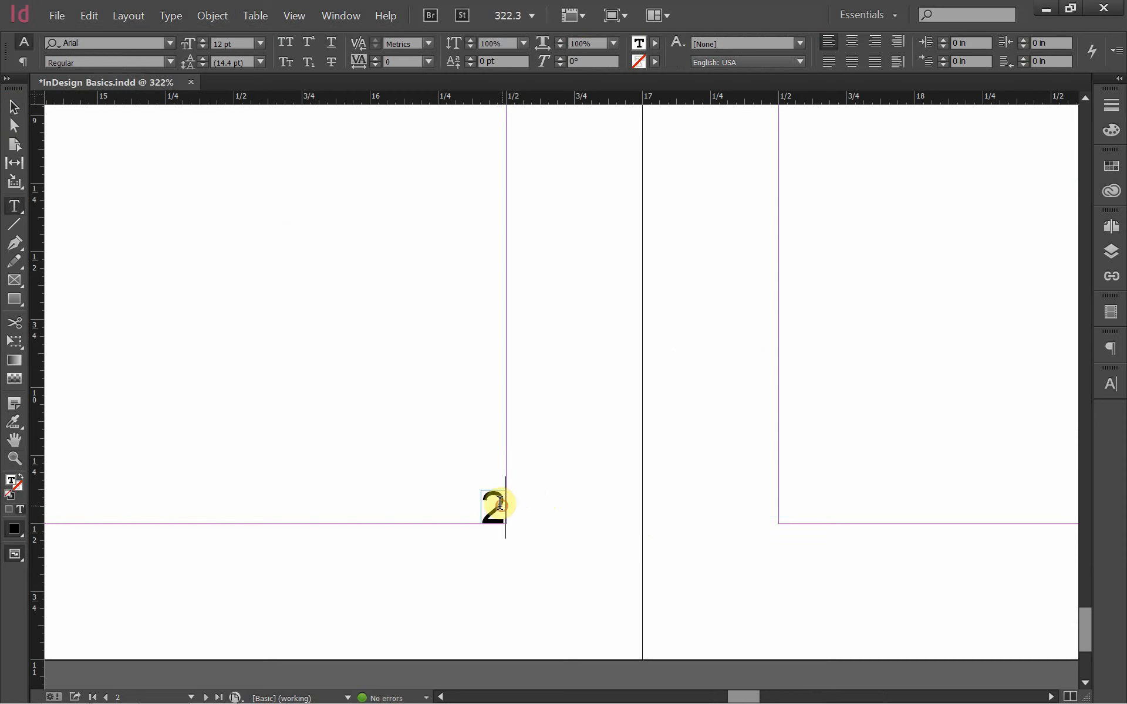
Clear the text in page 2's page number frame and insert the Previous Page Number marker again.
drag(499, 503, 478, 503)
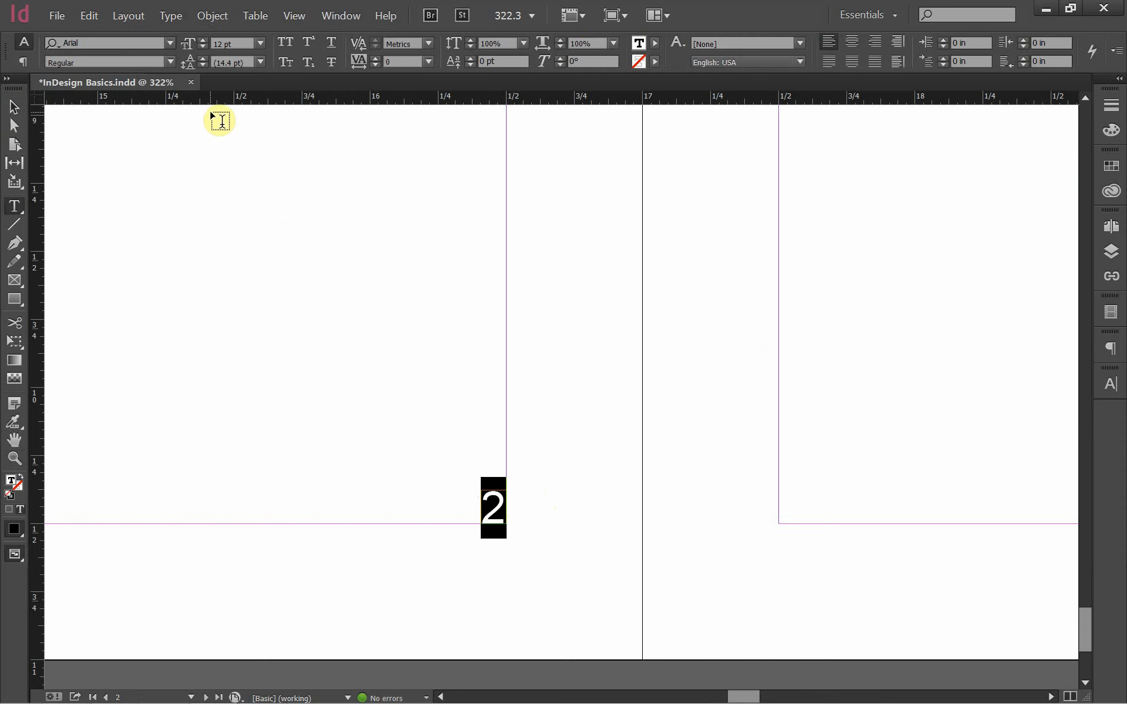
key(BackSpace)
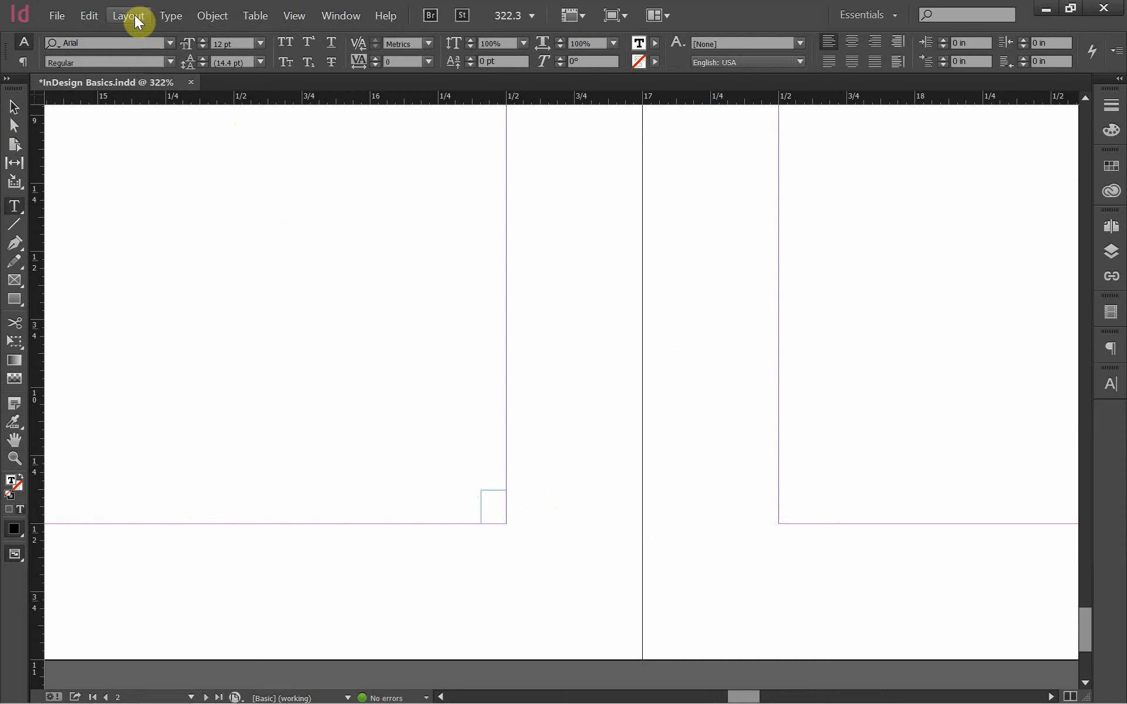
click(135, 16)
mouse_move(161, 18)
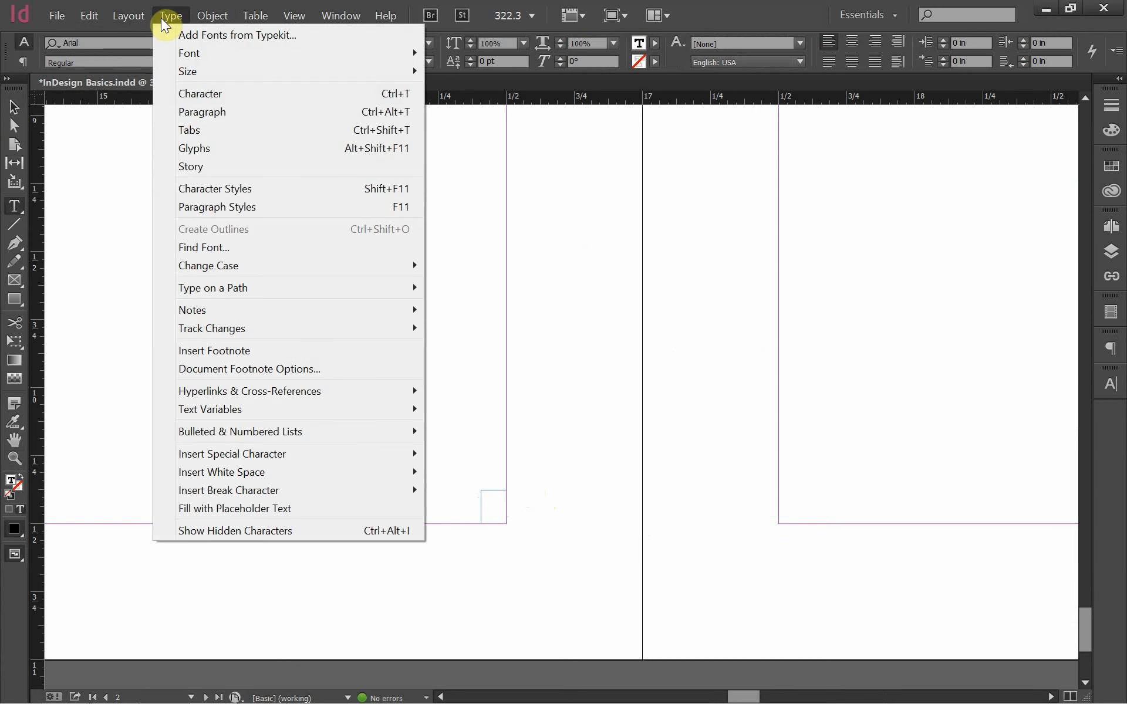
mouse_move(358, 453)
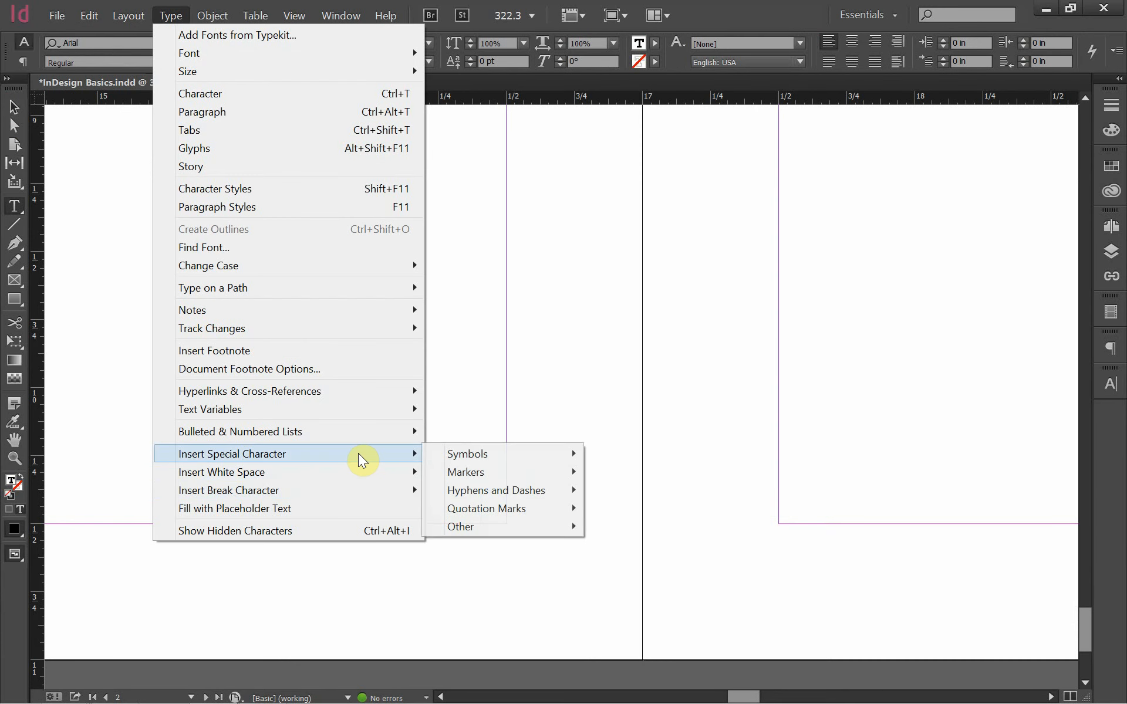
mouse_move(492, 477)
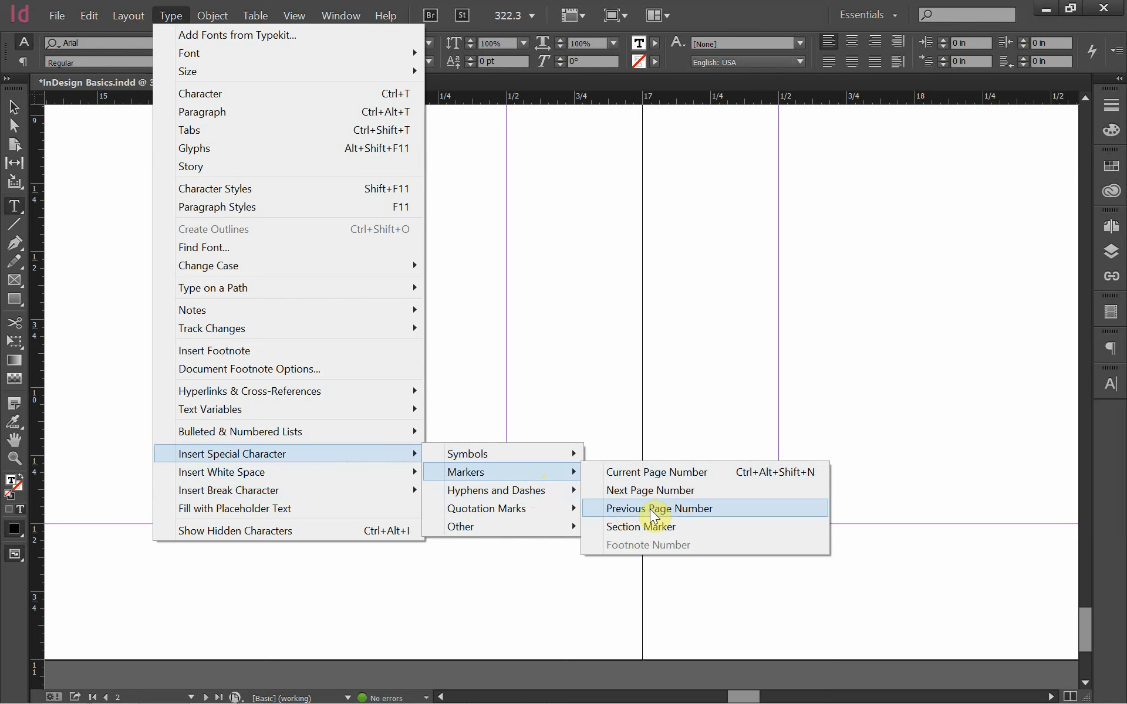
click(650, 509)
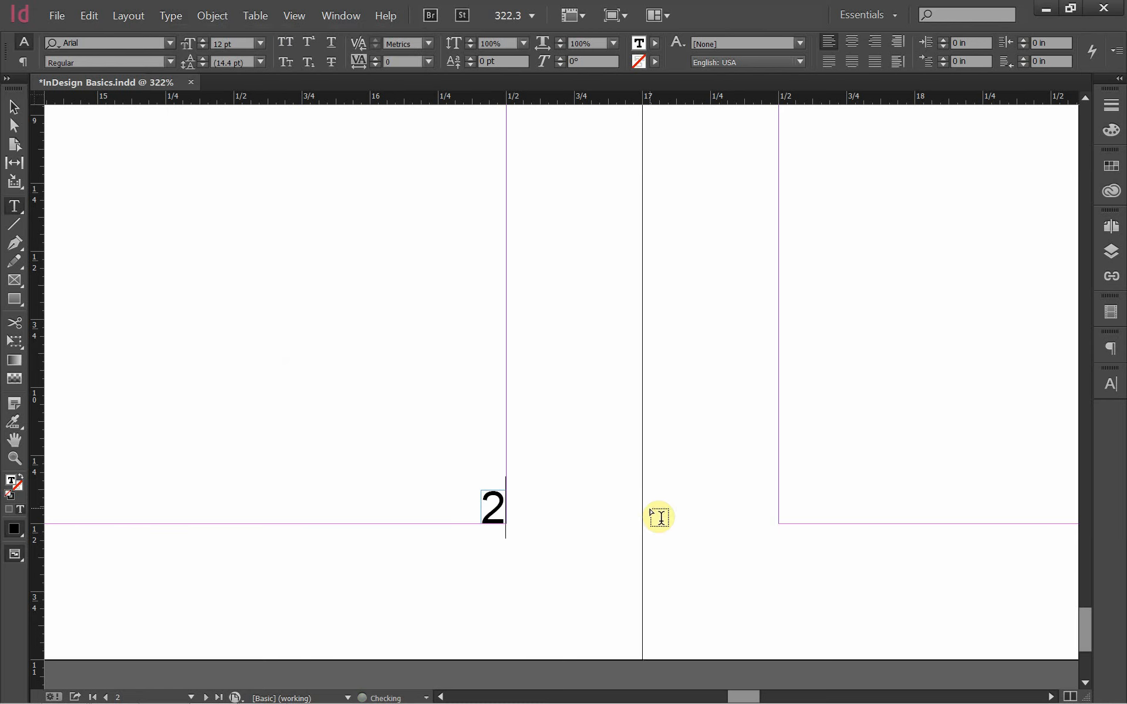
Replace the page number in page 3's lower-right margin corner with a Previous Page Number marker.
mouse_move(747, 699)
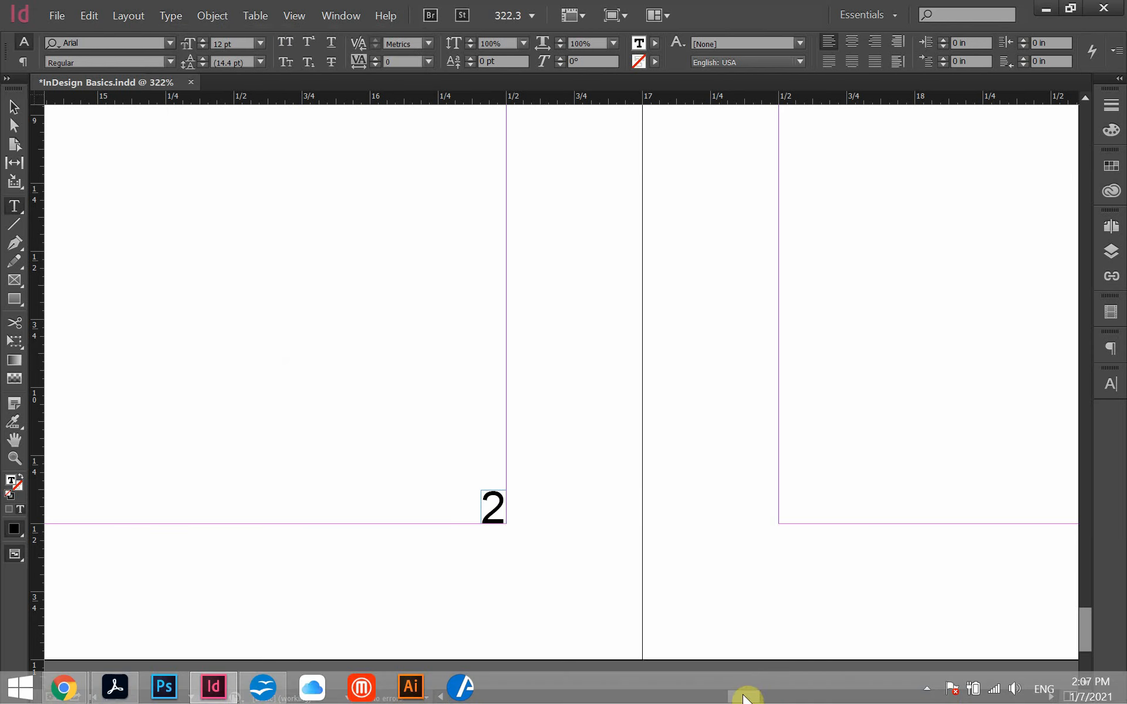
click(579, 532)
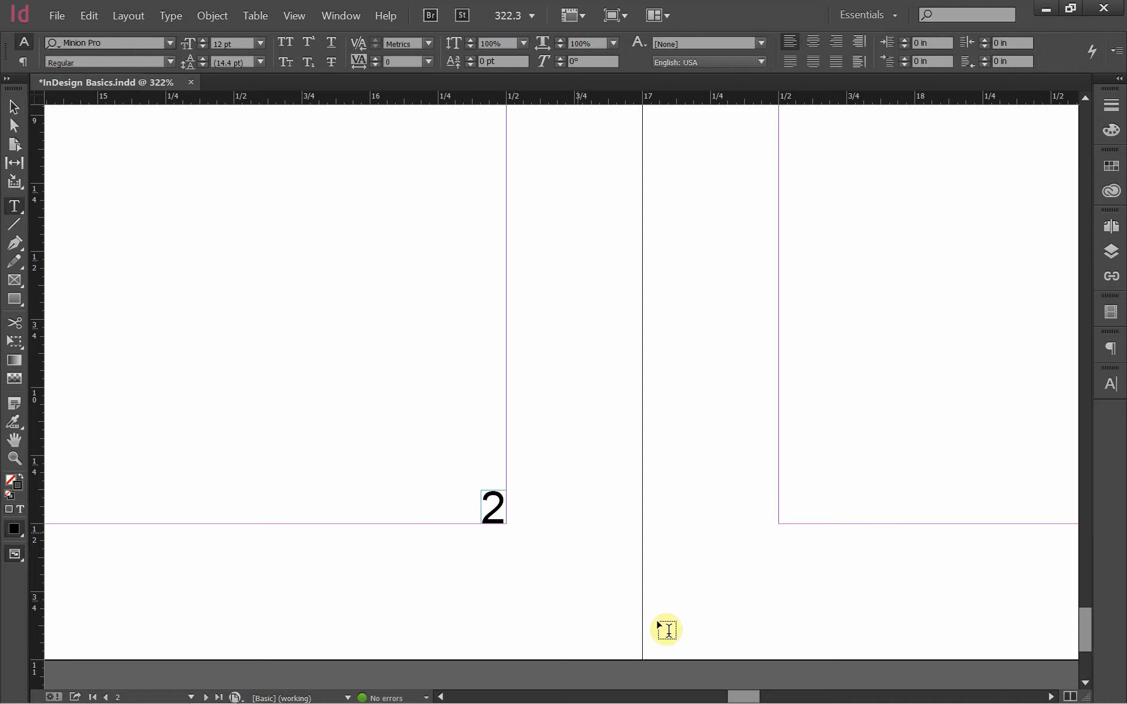
drag(739, 698, 880, 698)
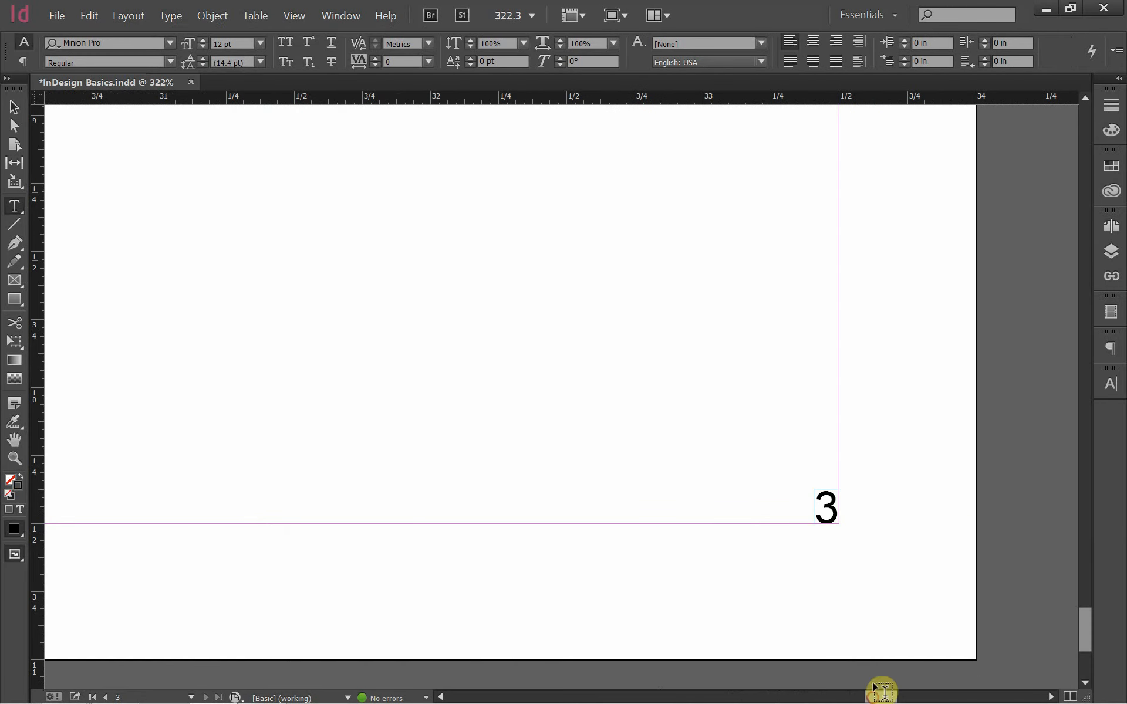
click(837, 522)
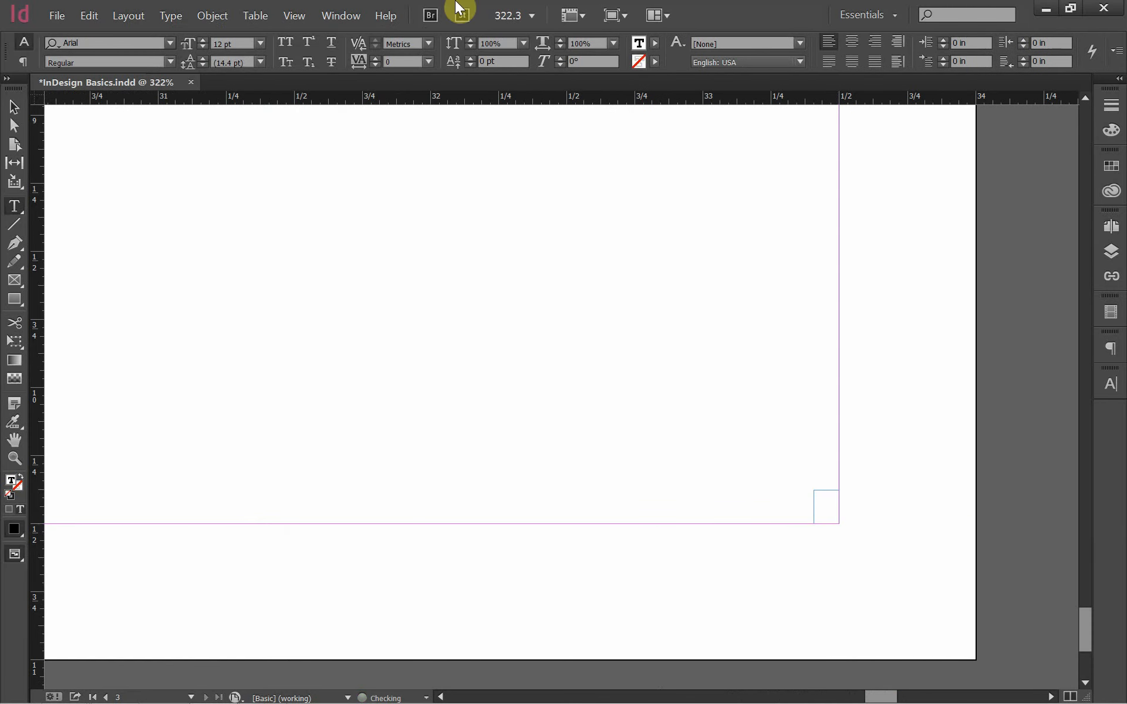
click(164, 14)
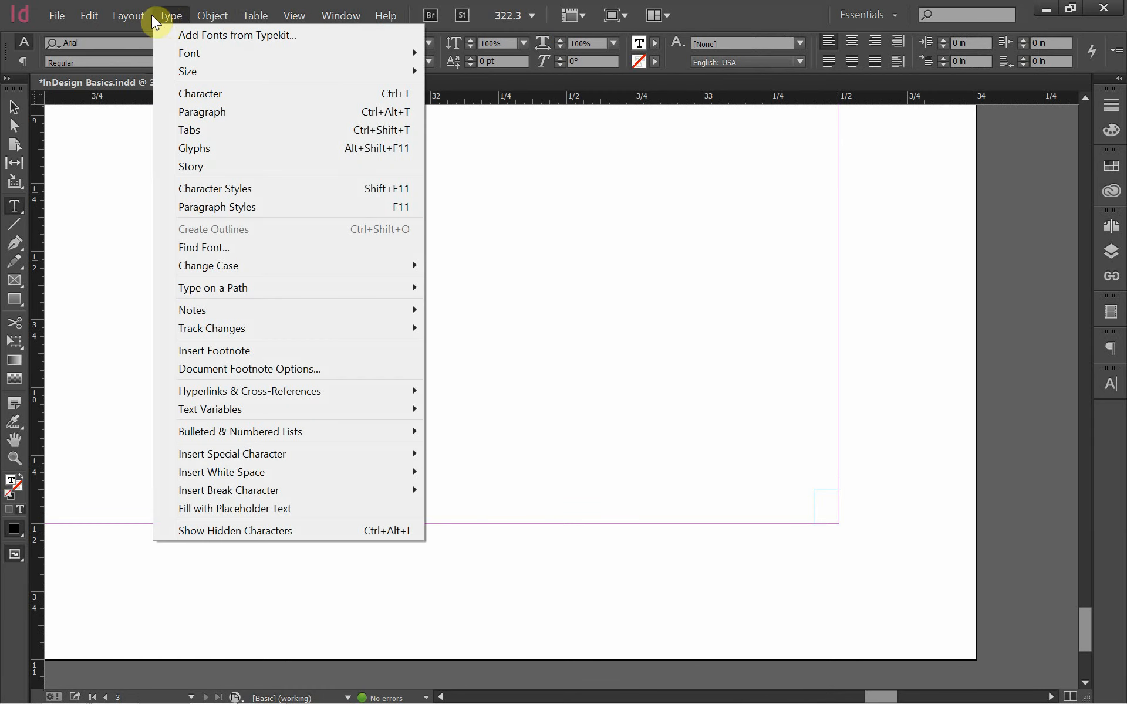
mouse_move(146, 11)
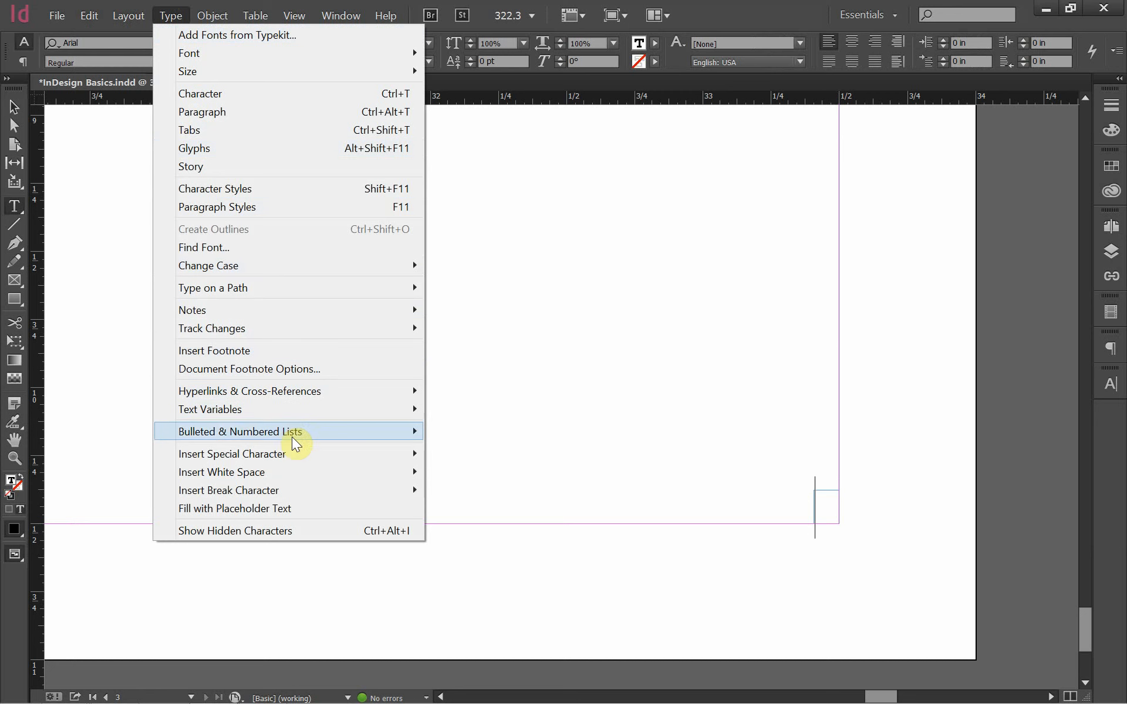
mouse_move(301, 463)
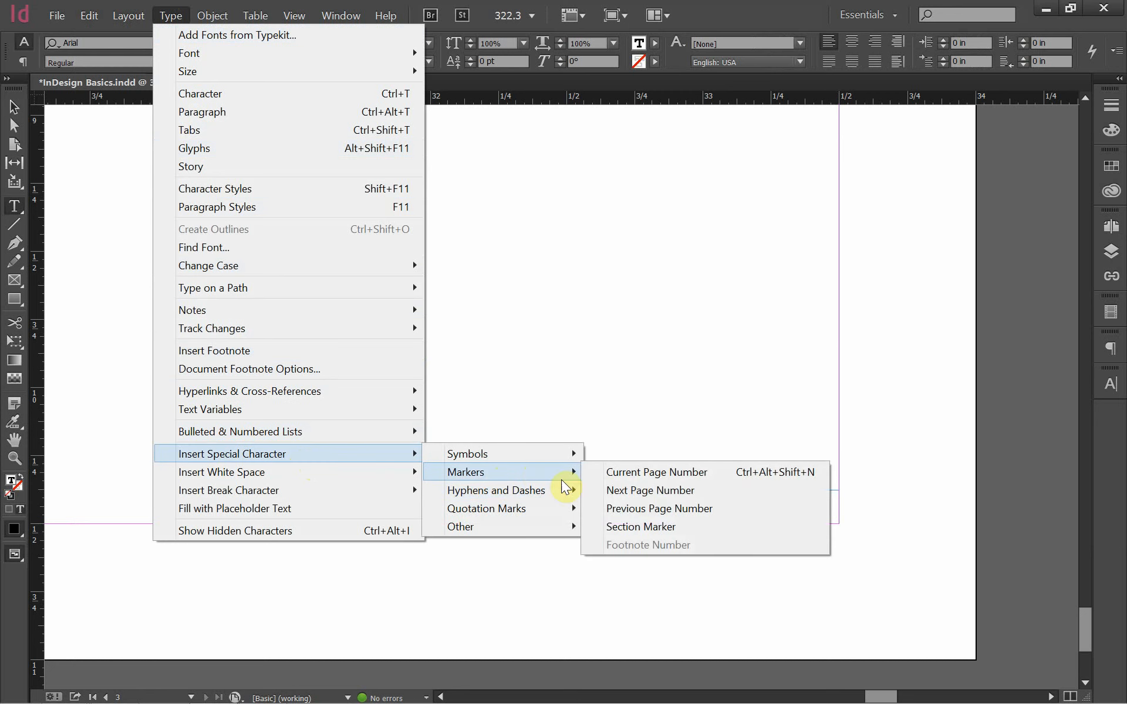
click(642, 513)
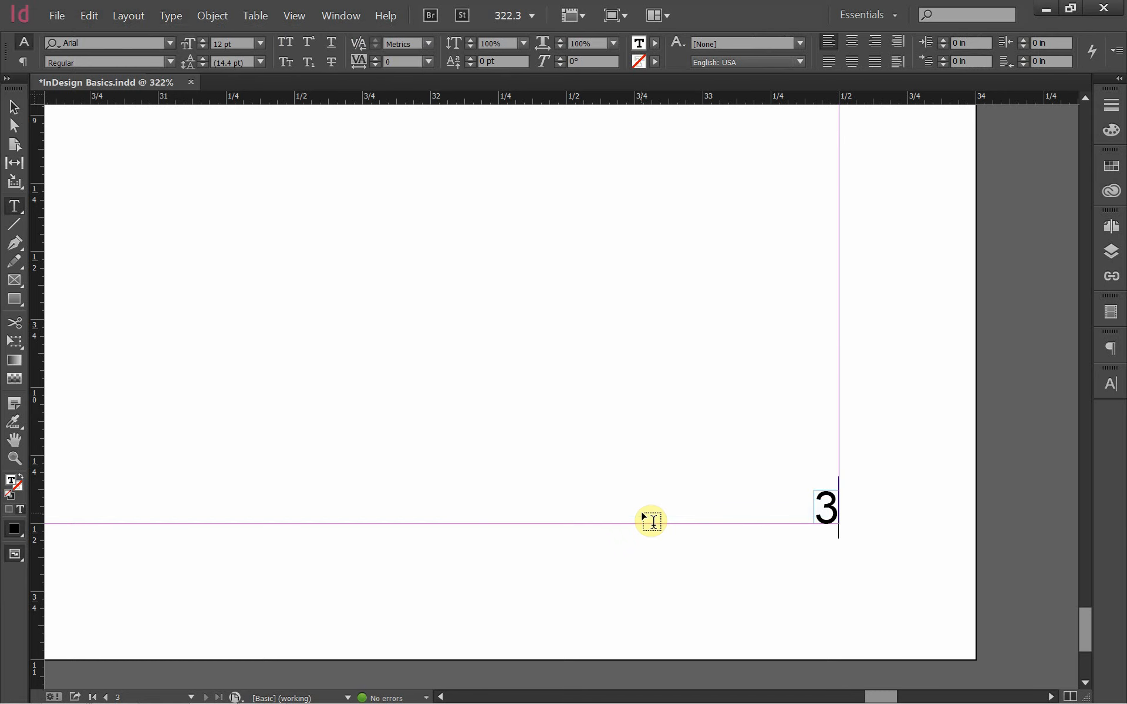
Review the page numbering and layout of all three pages across the facing-page spreads, ending on page 1.
key(ctrl+0)
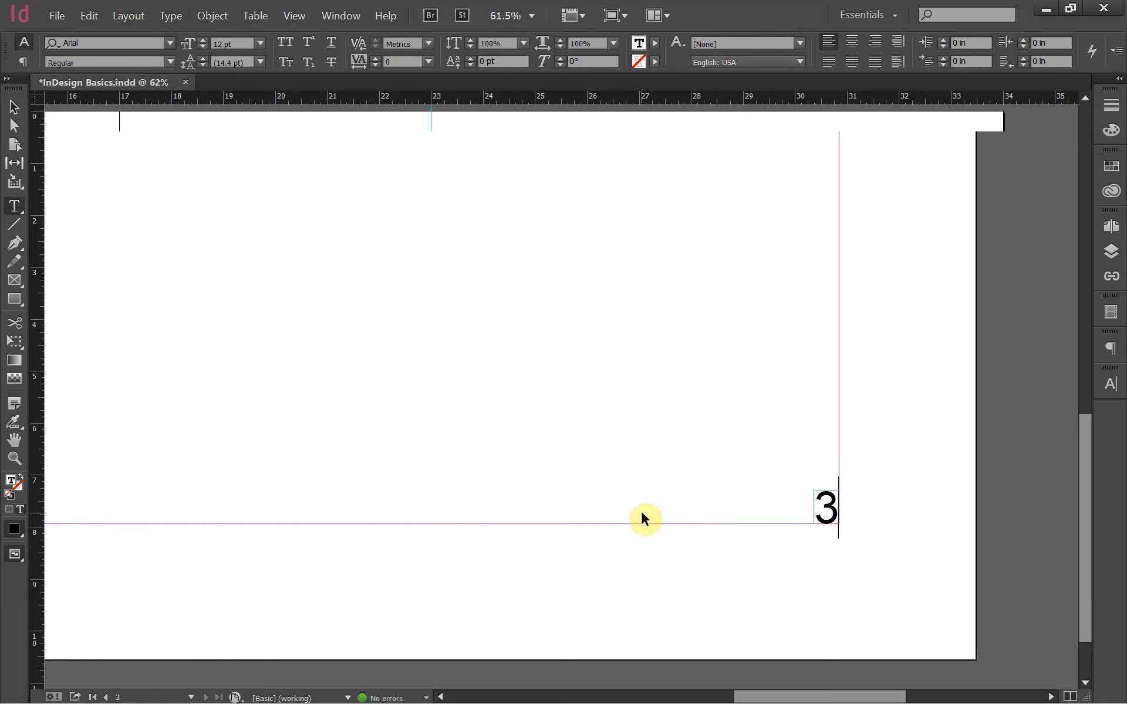
scroll(626, 496, up, 10)
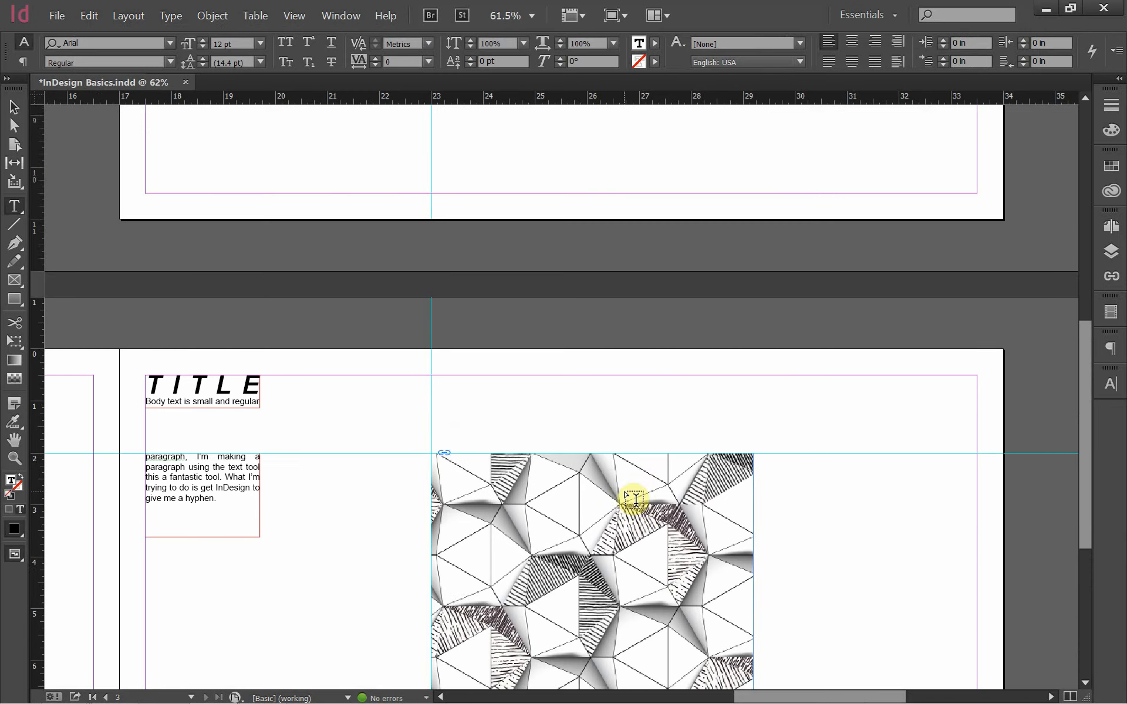
scroll(612, 496, down, 10)
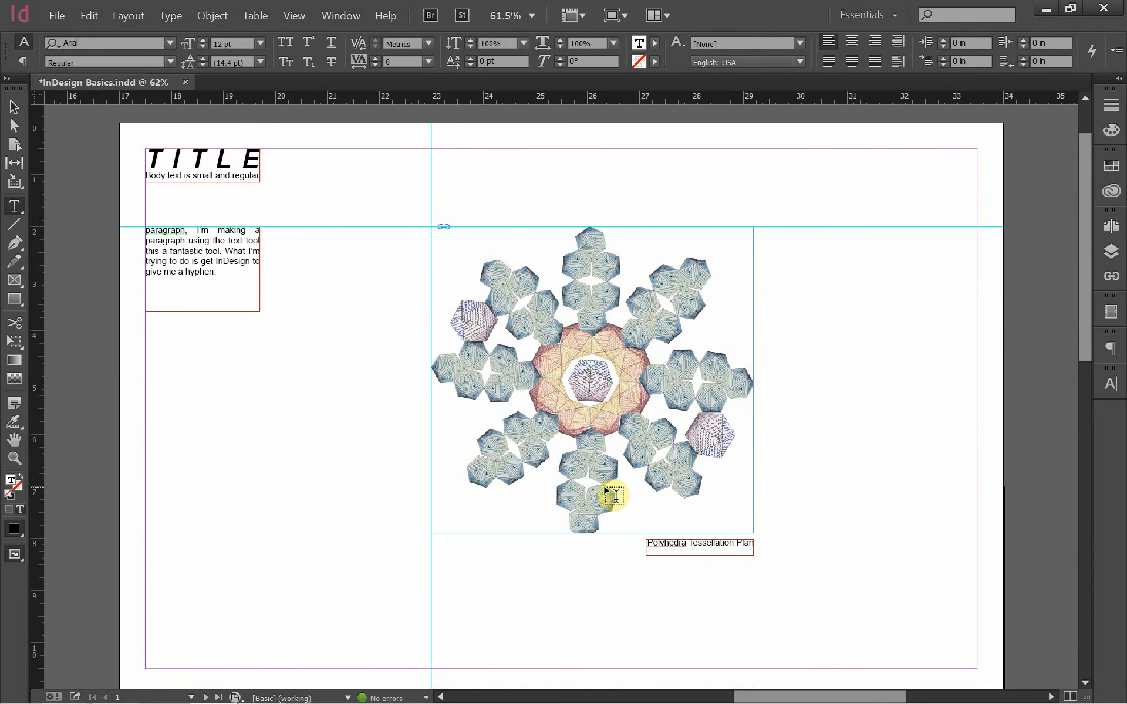
scroll(604, 487, down, 1)
scroll(605, 488, up, 1)
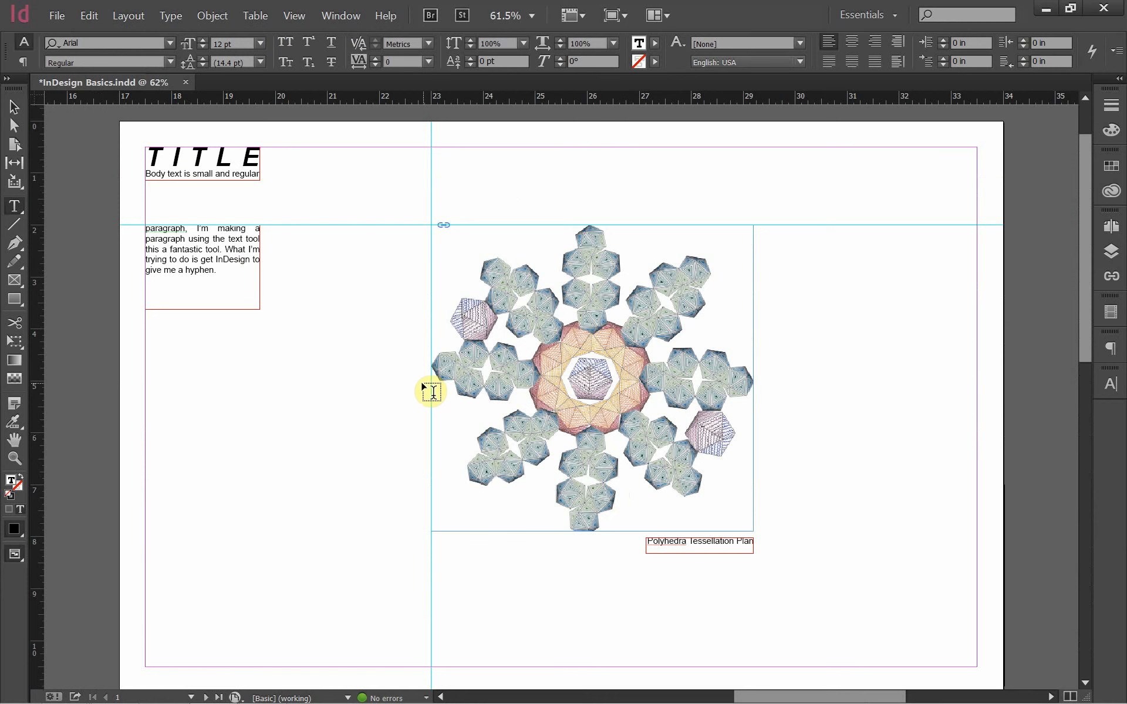
scroll(432, 392, down, 15)
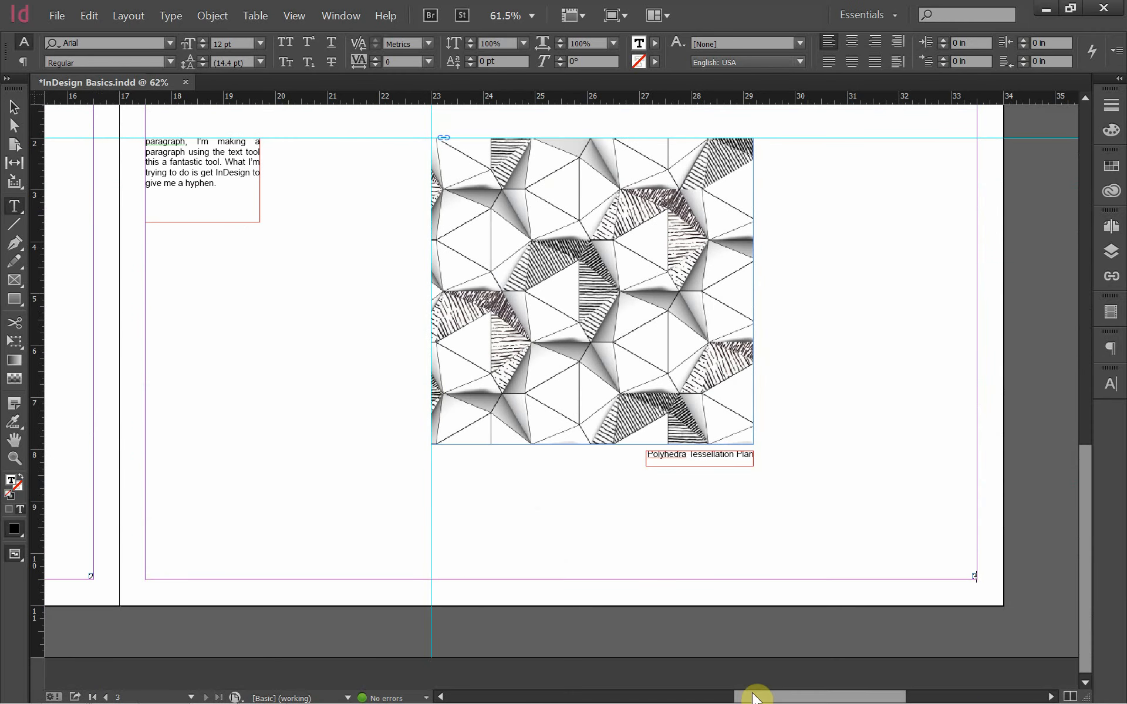
drag(751, 697, 634, 677)
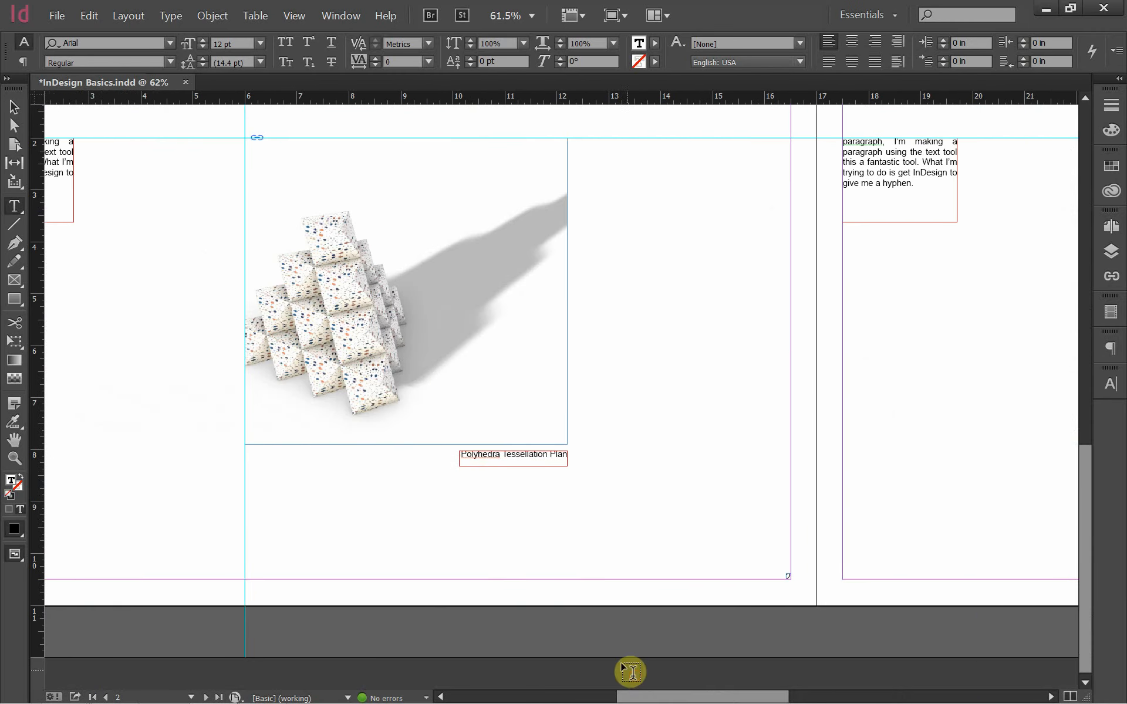
scroll(461, 556, up, 3)
scroll(468, 544, up, 8)
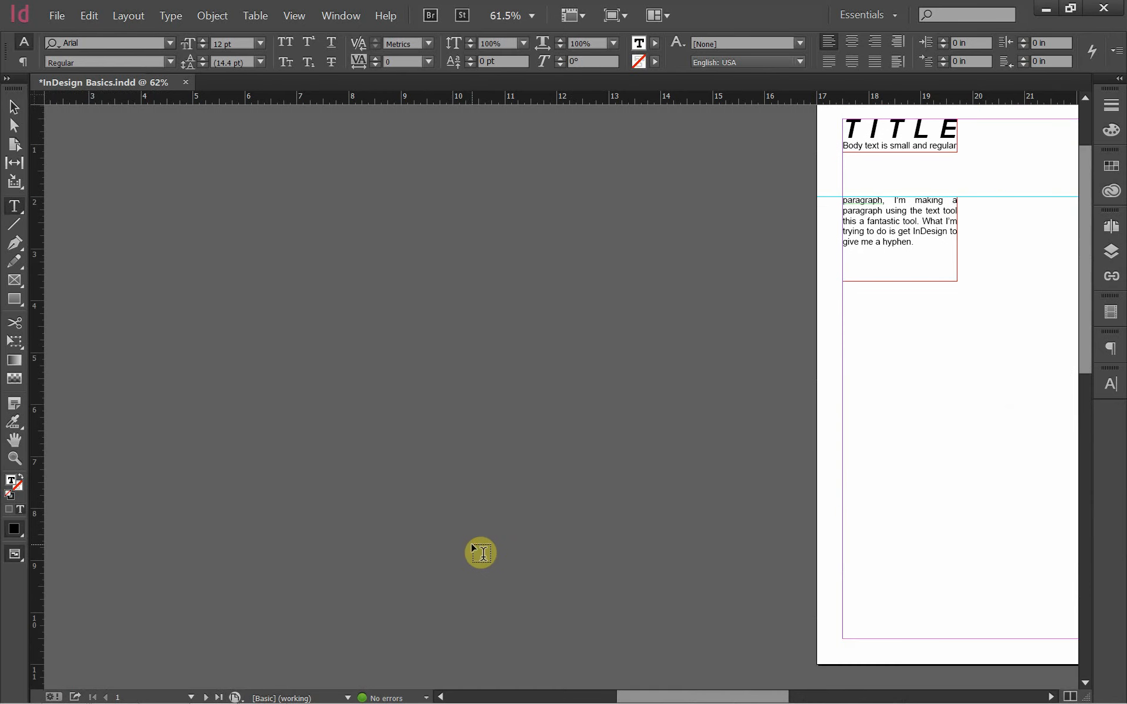
drag(653, 690, 763, 685)
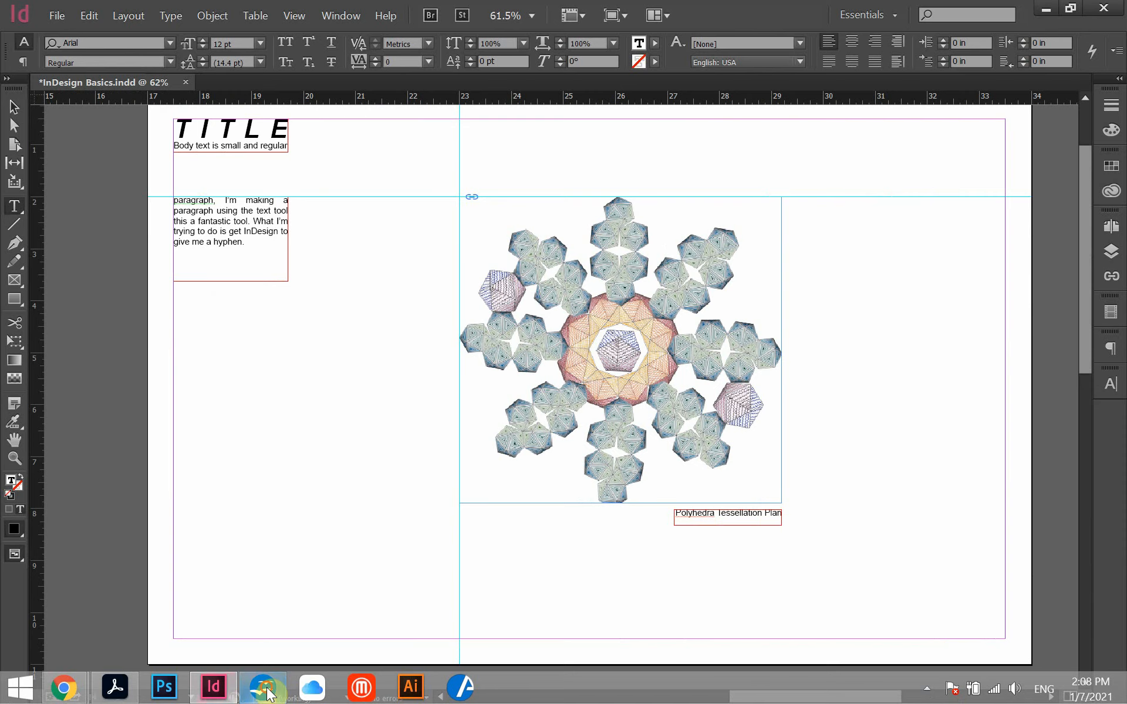
Check the In Design Outline document in OpenOffice Writer for the remaining topics, and return to the InDesign layout.
click(276, 684)
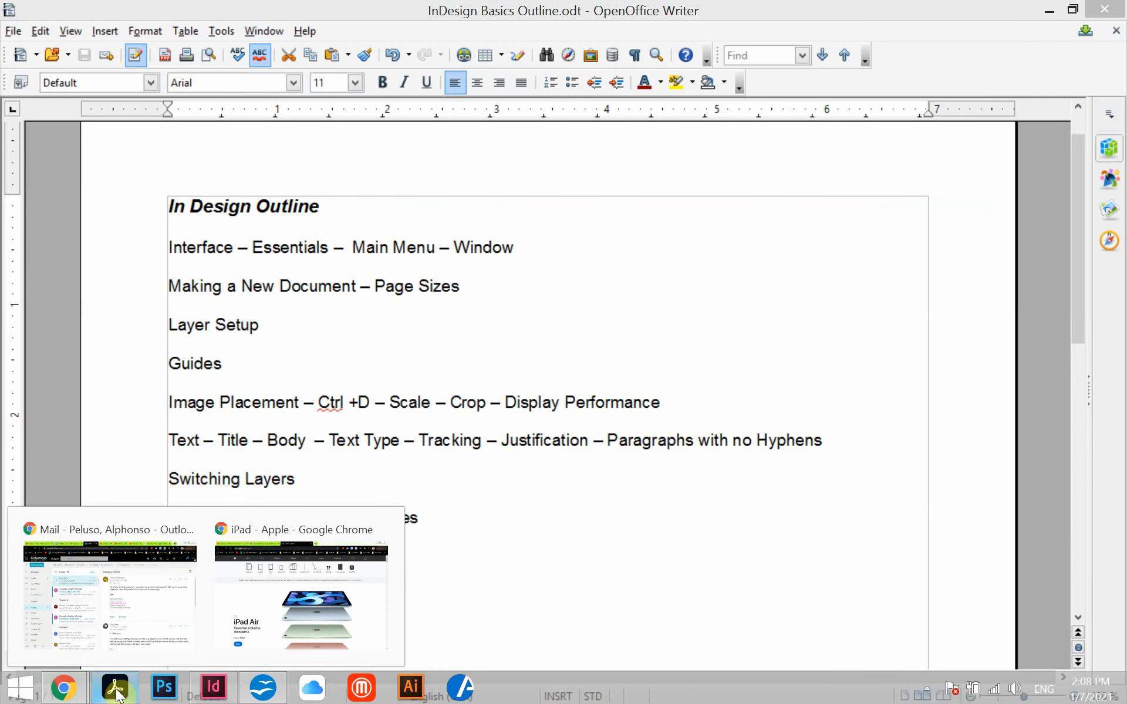
click(212, 687)
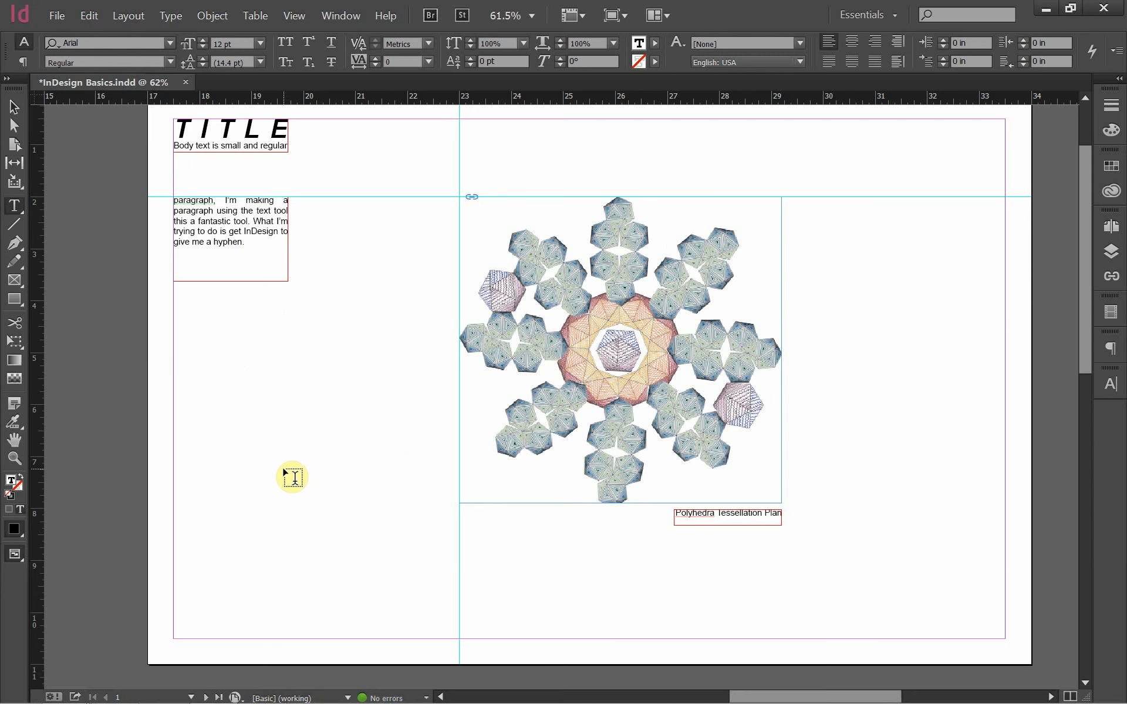